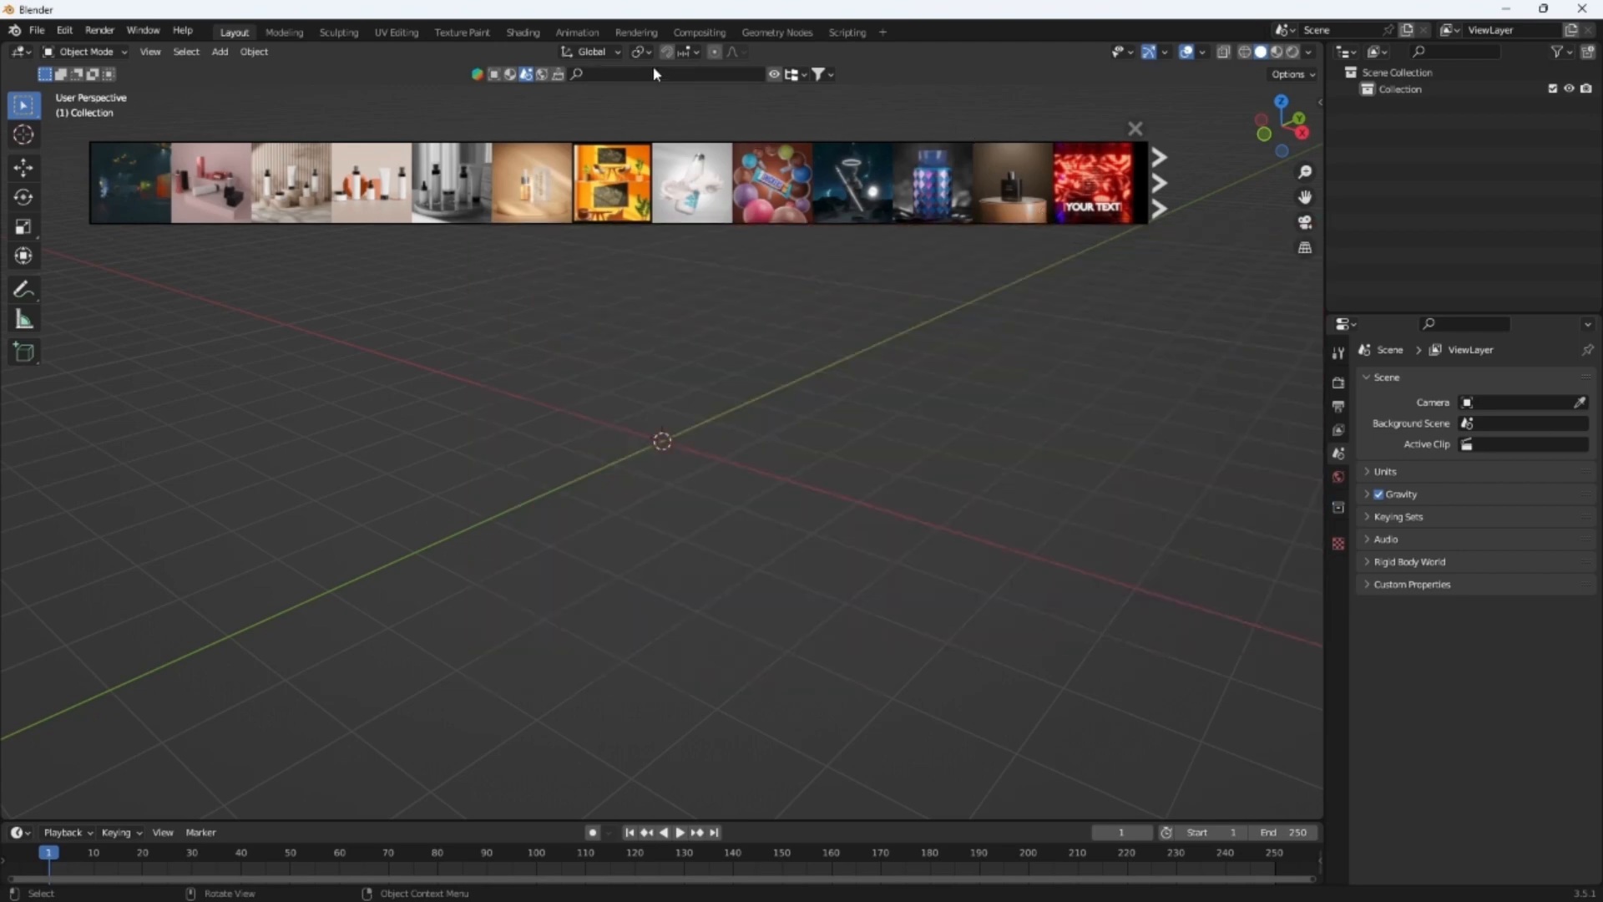
Search the online scene library for "grass" and browse the results for a suitable grass environment
click(655, 72)
text(grass)
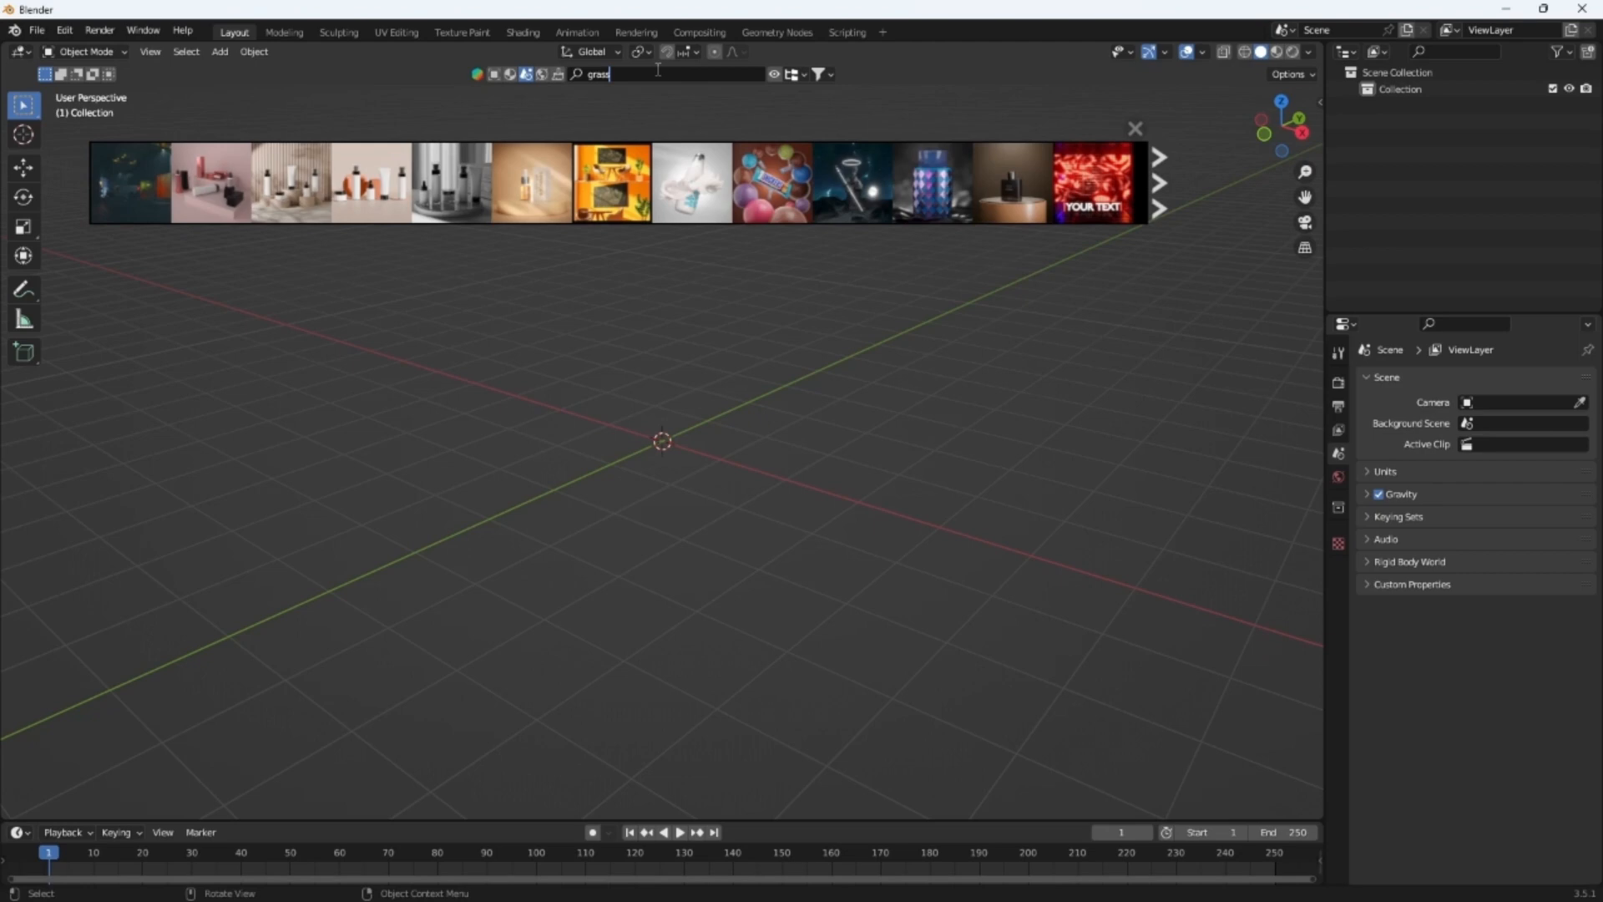
key(Return)
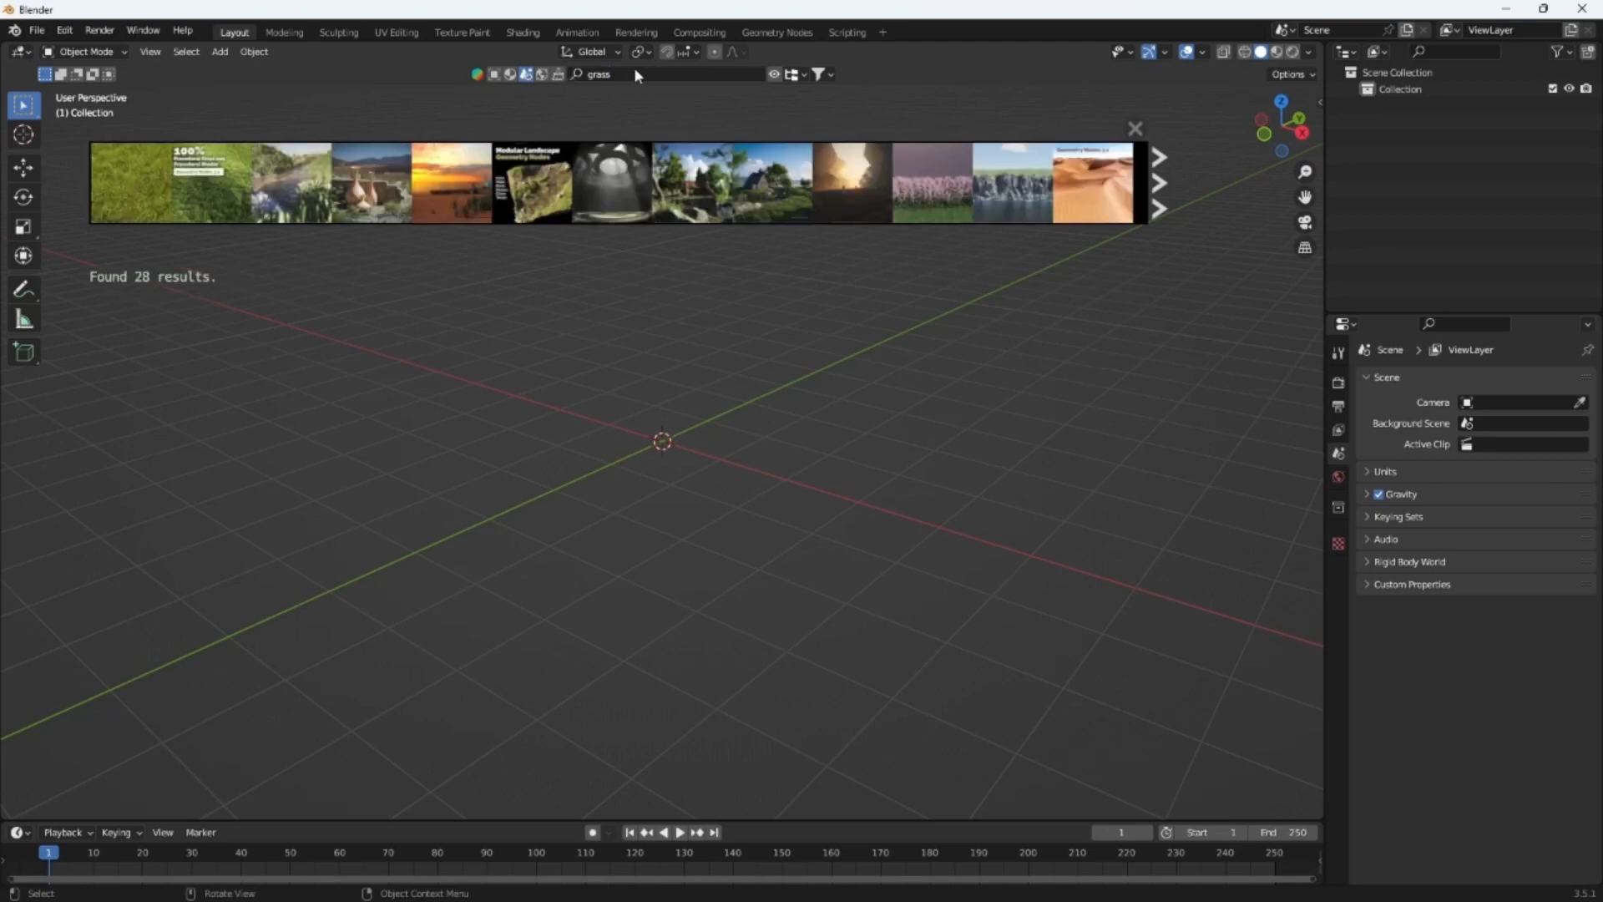
mouse_move(119, 185)
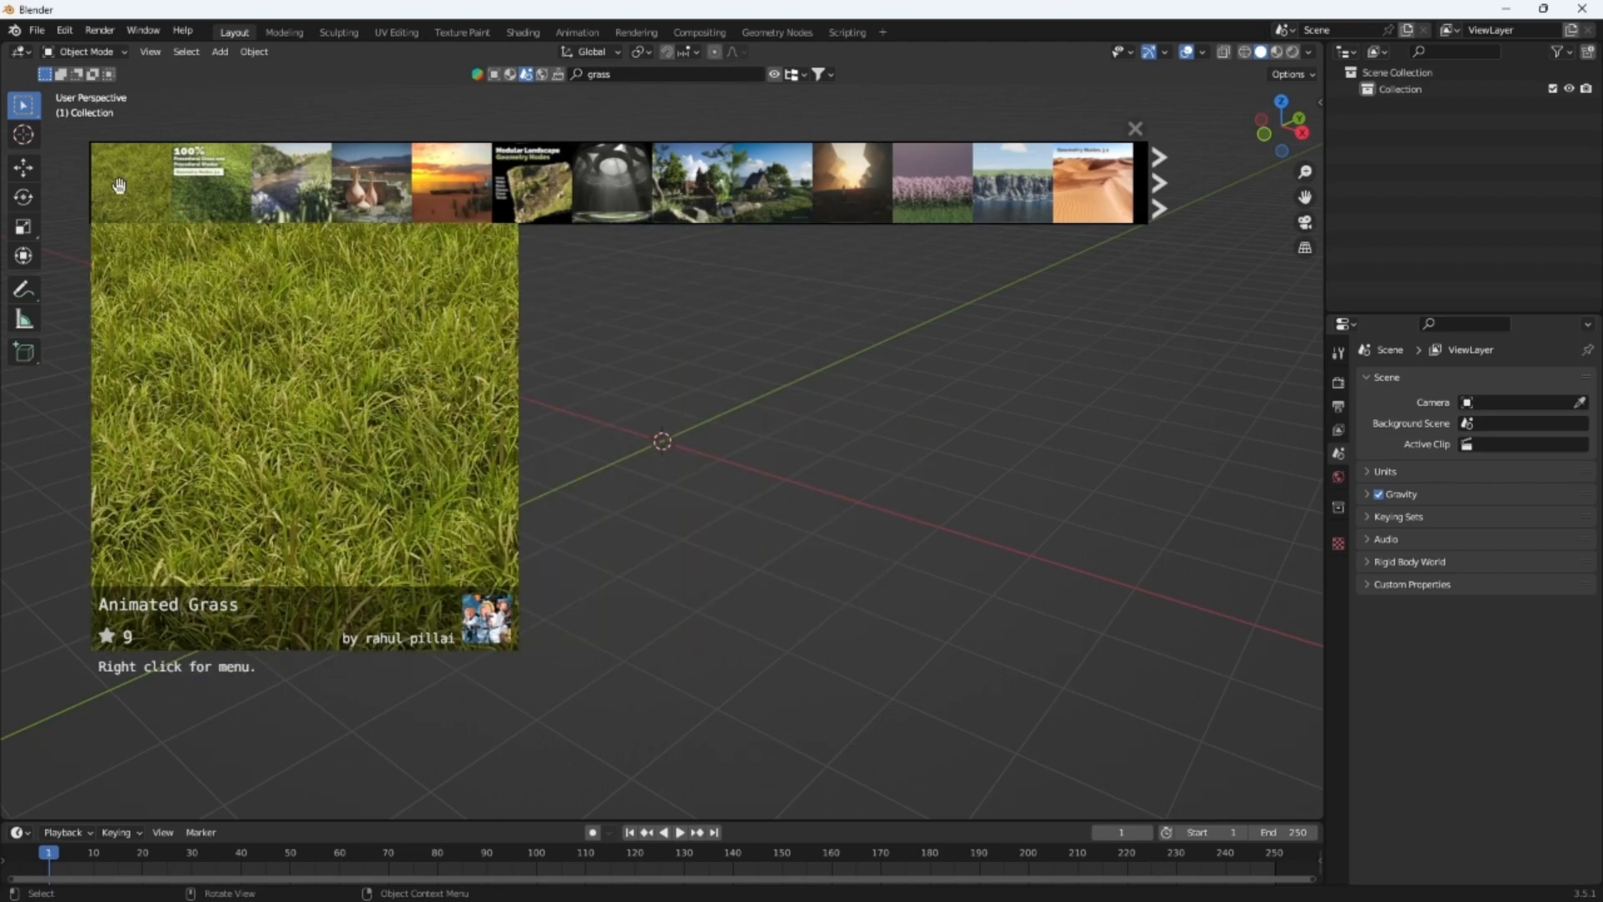
mouse_move(223, 190)
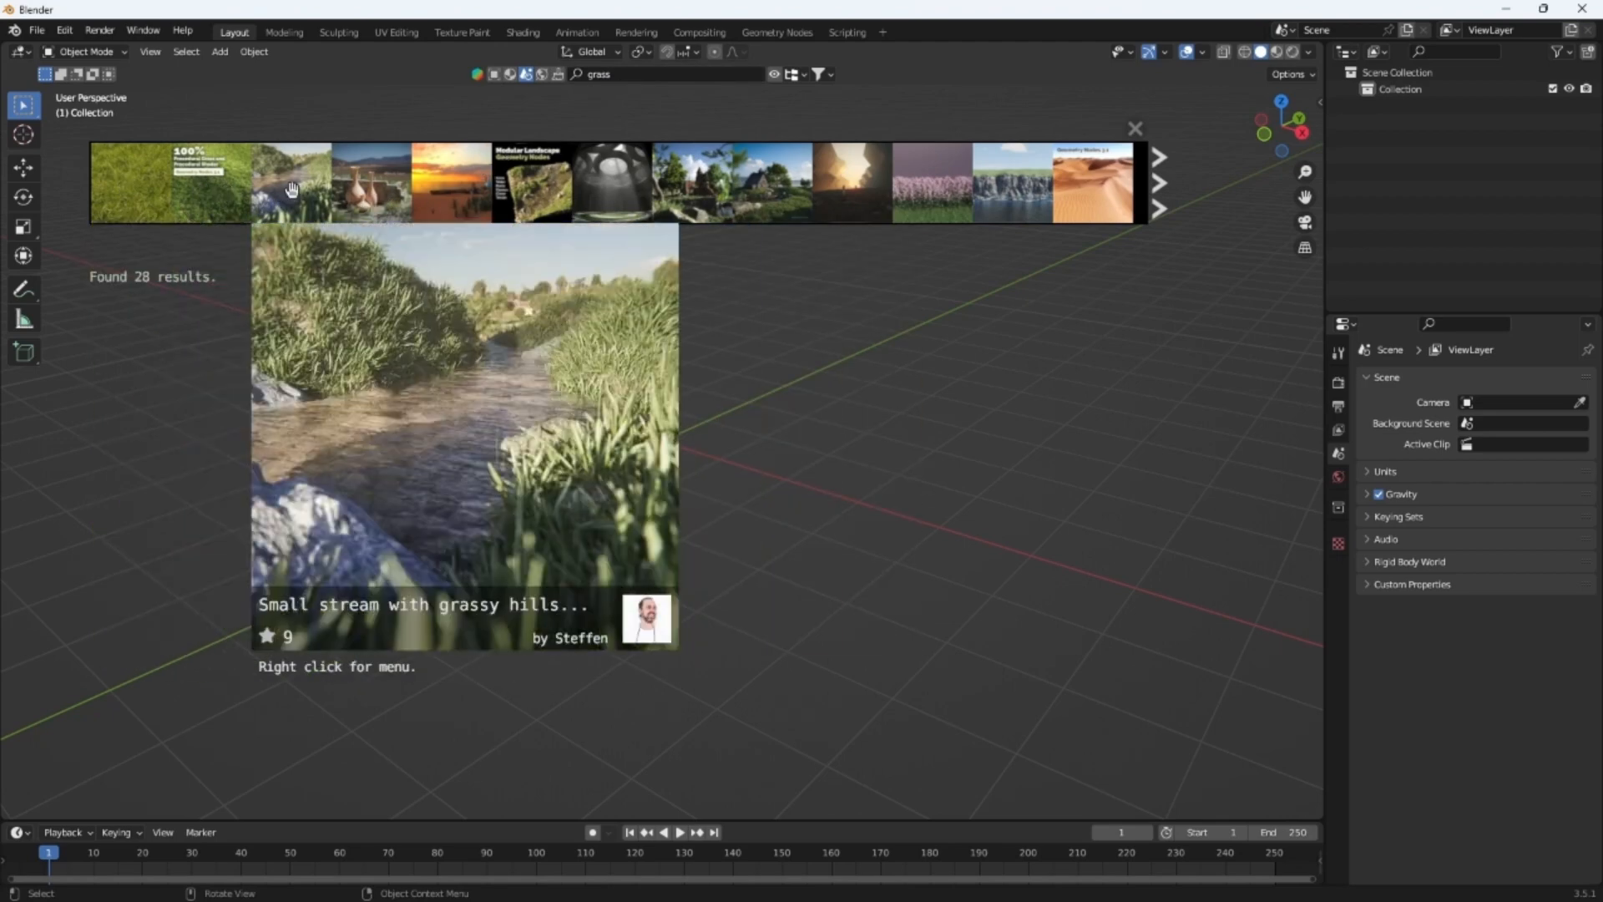
mouse_move(535, 190)
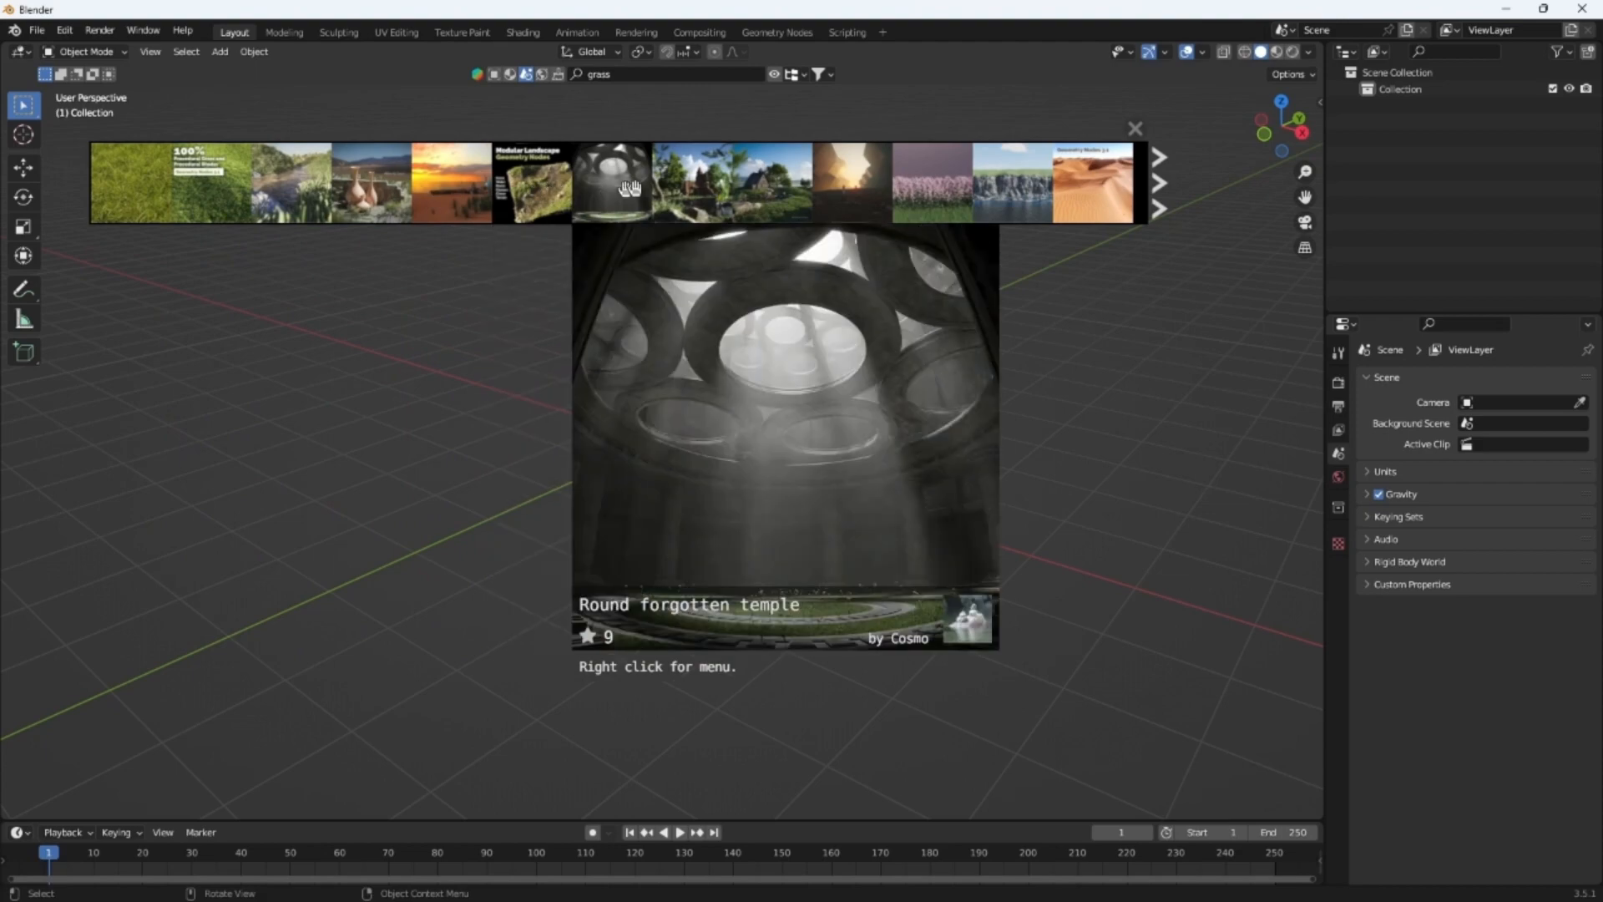
mouse_move(785, 184)
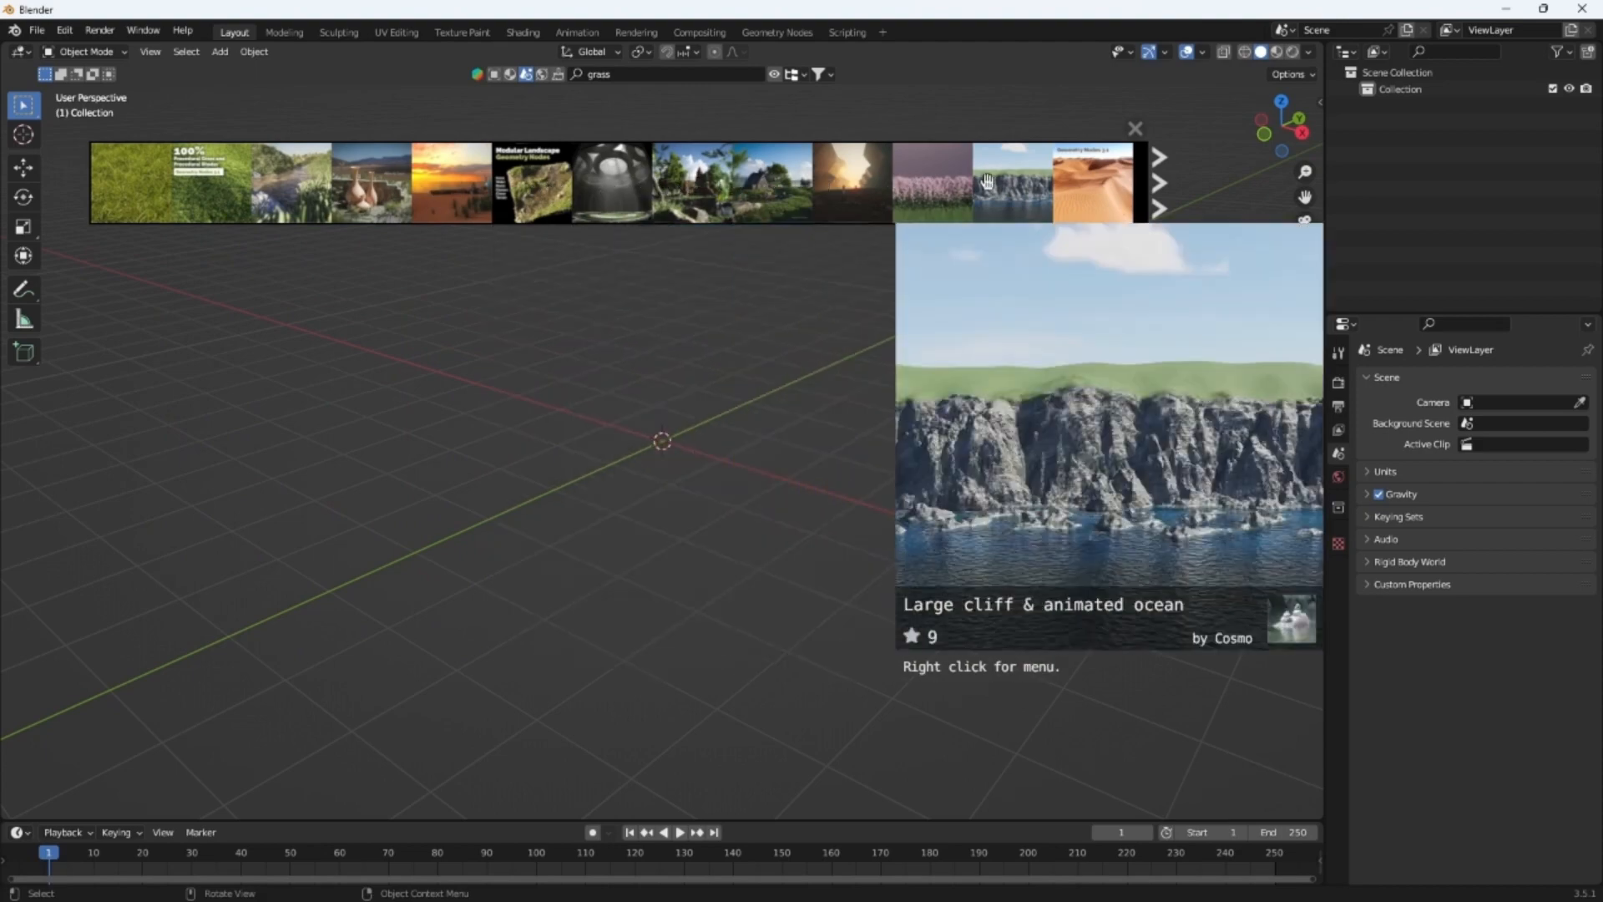
click(1159, 197)
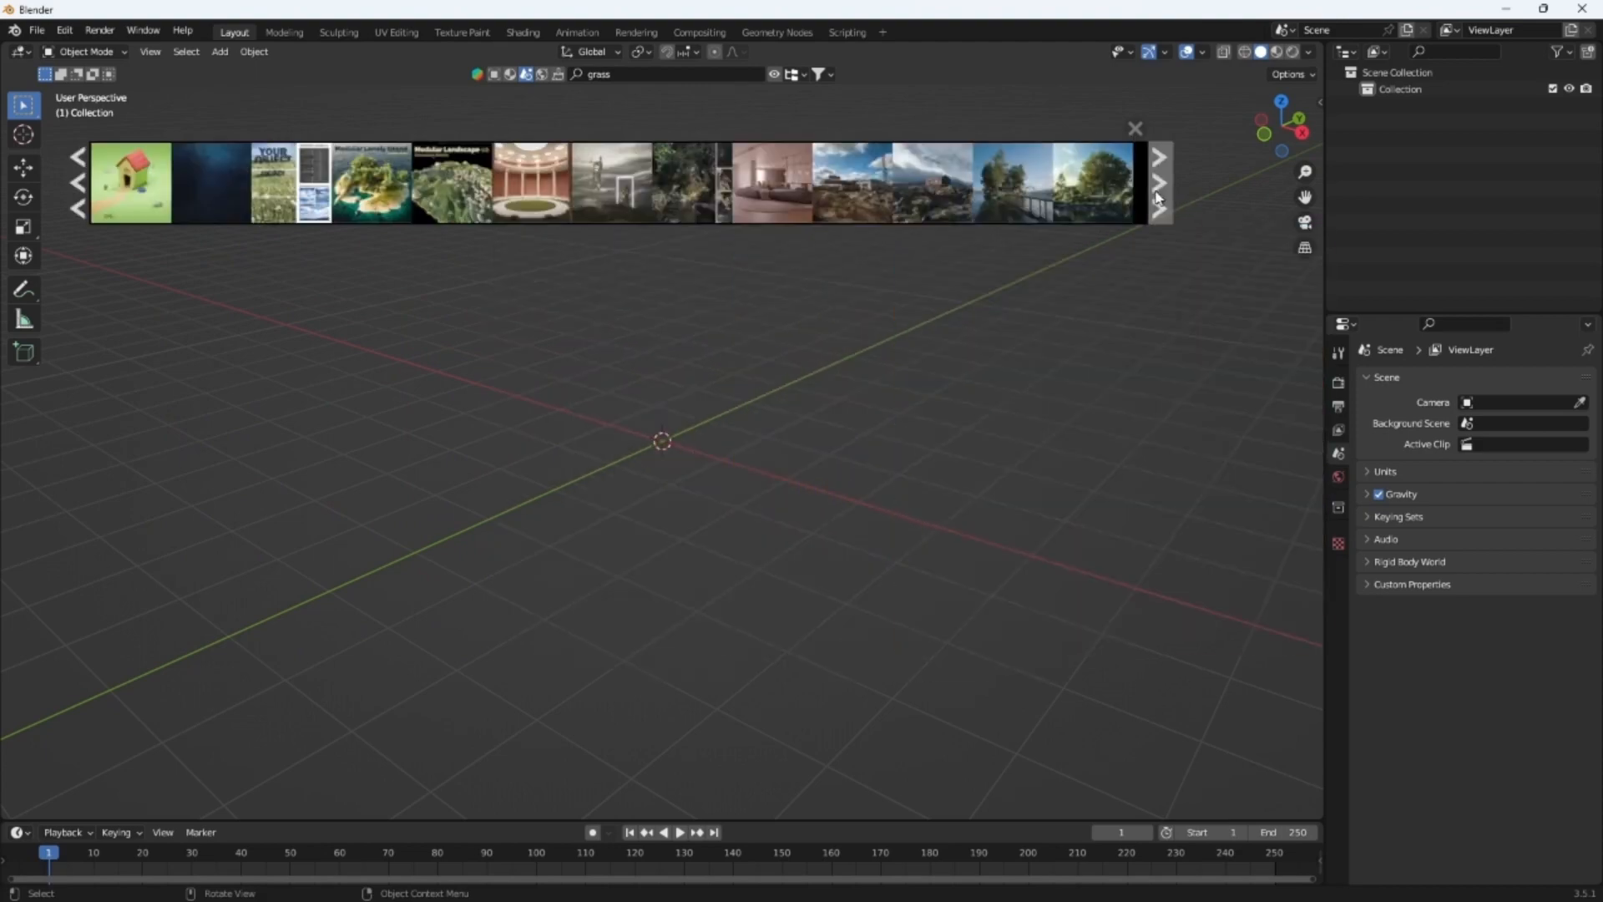
mouse_move(363, 179)
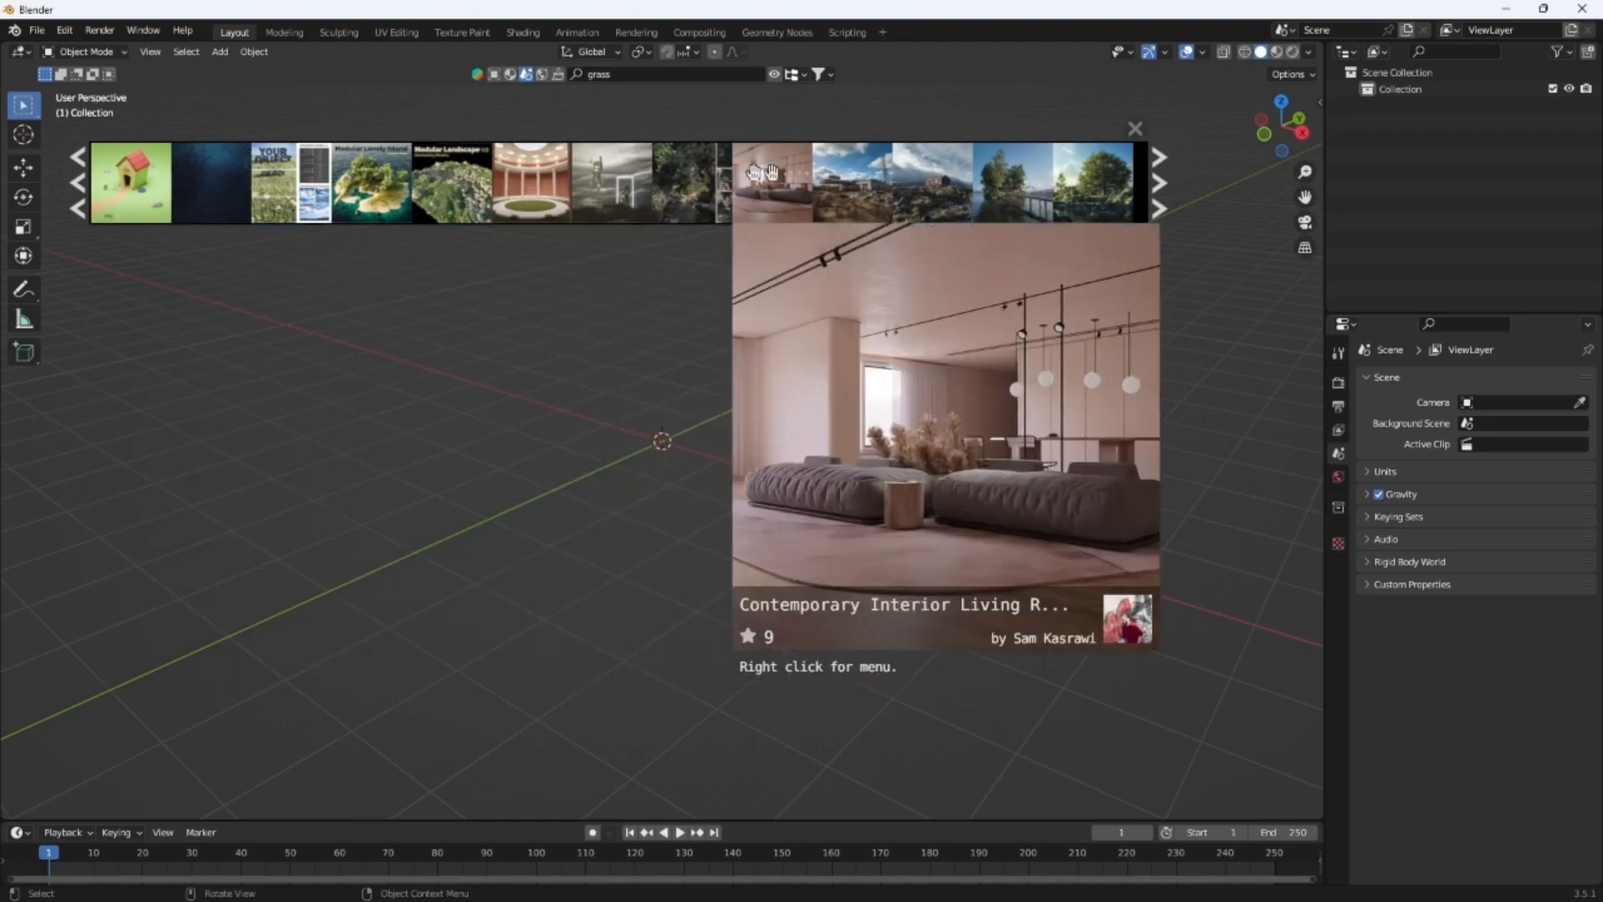
click(1157, 192)
mouse_move(981, 210)
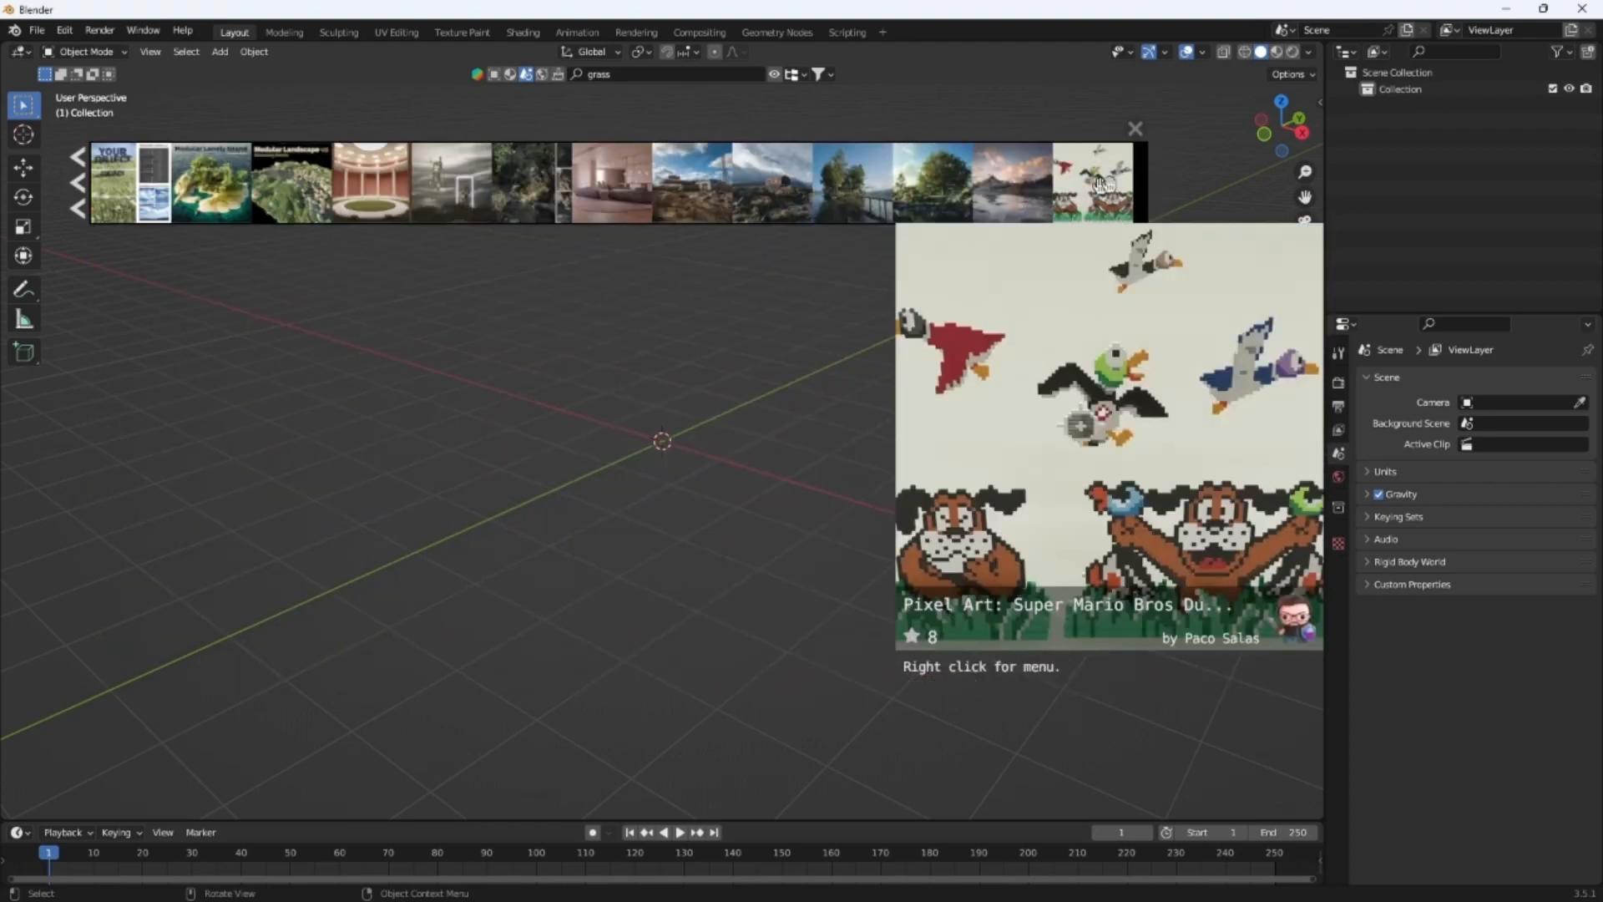
Clear the asset search term and add the scene asset "The scene of pink flowers" to the project
click(628, 74)
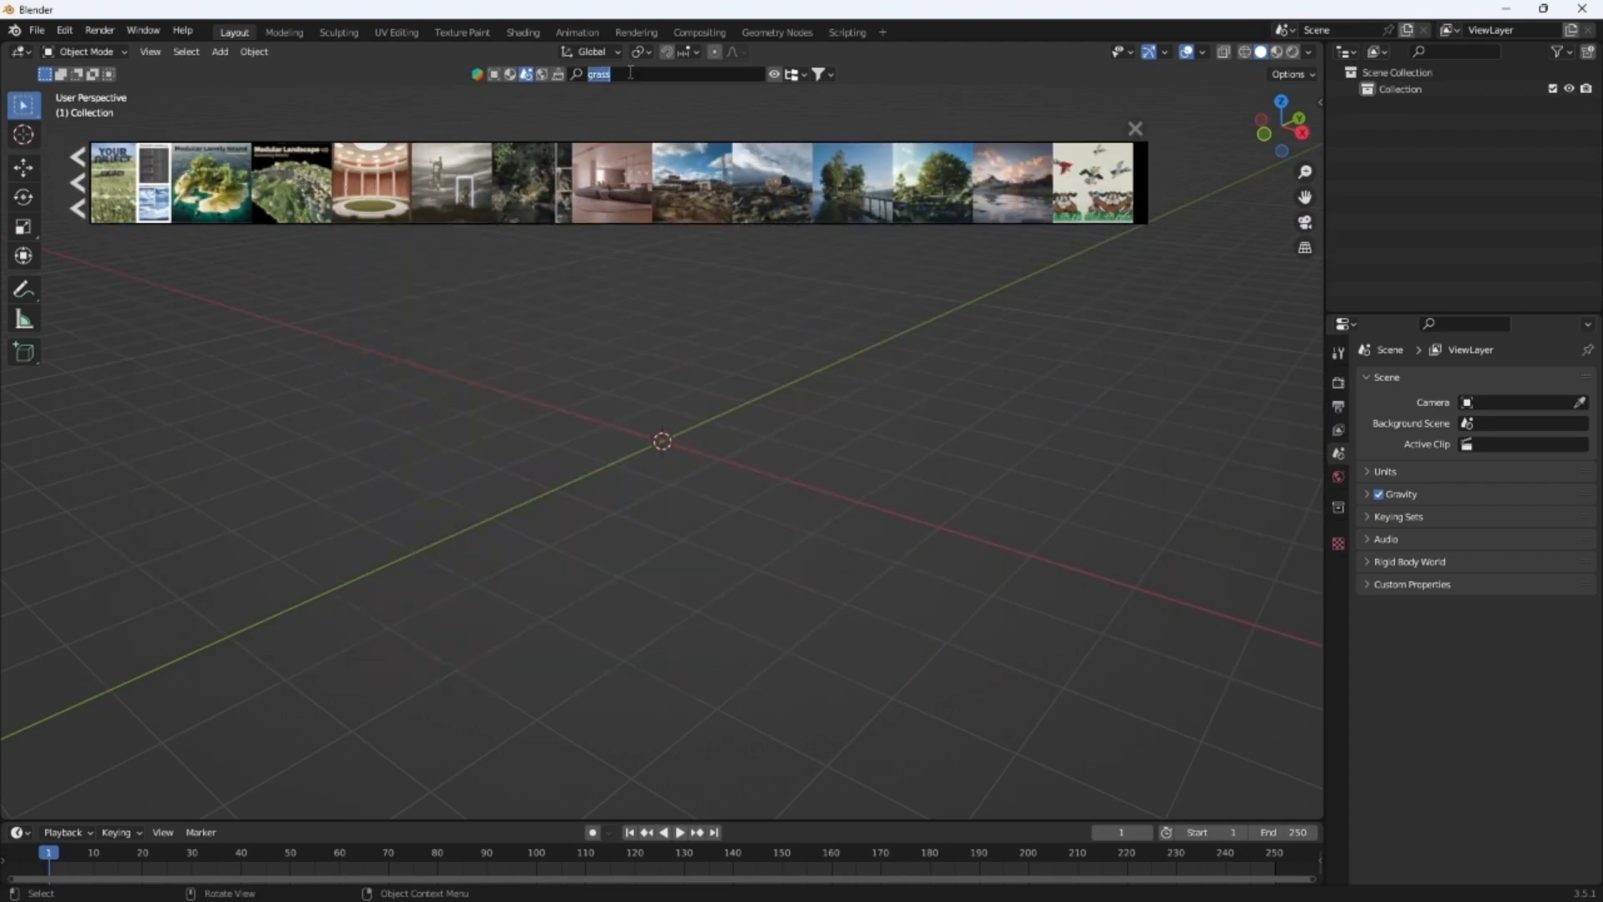
key(BackSpace)
key(BackSpace)
key(BackSpace)
key(BackSpace)
key(BackSpace)
key(Return)
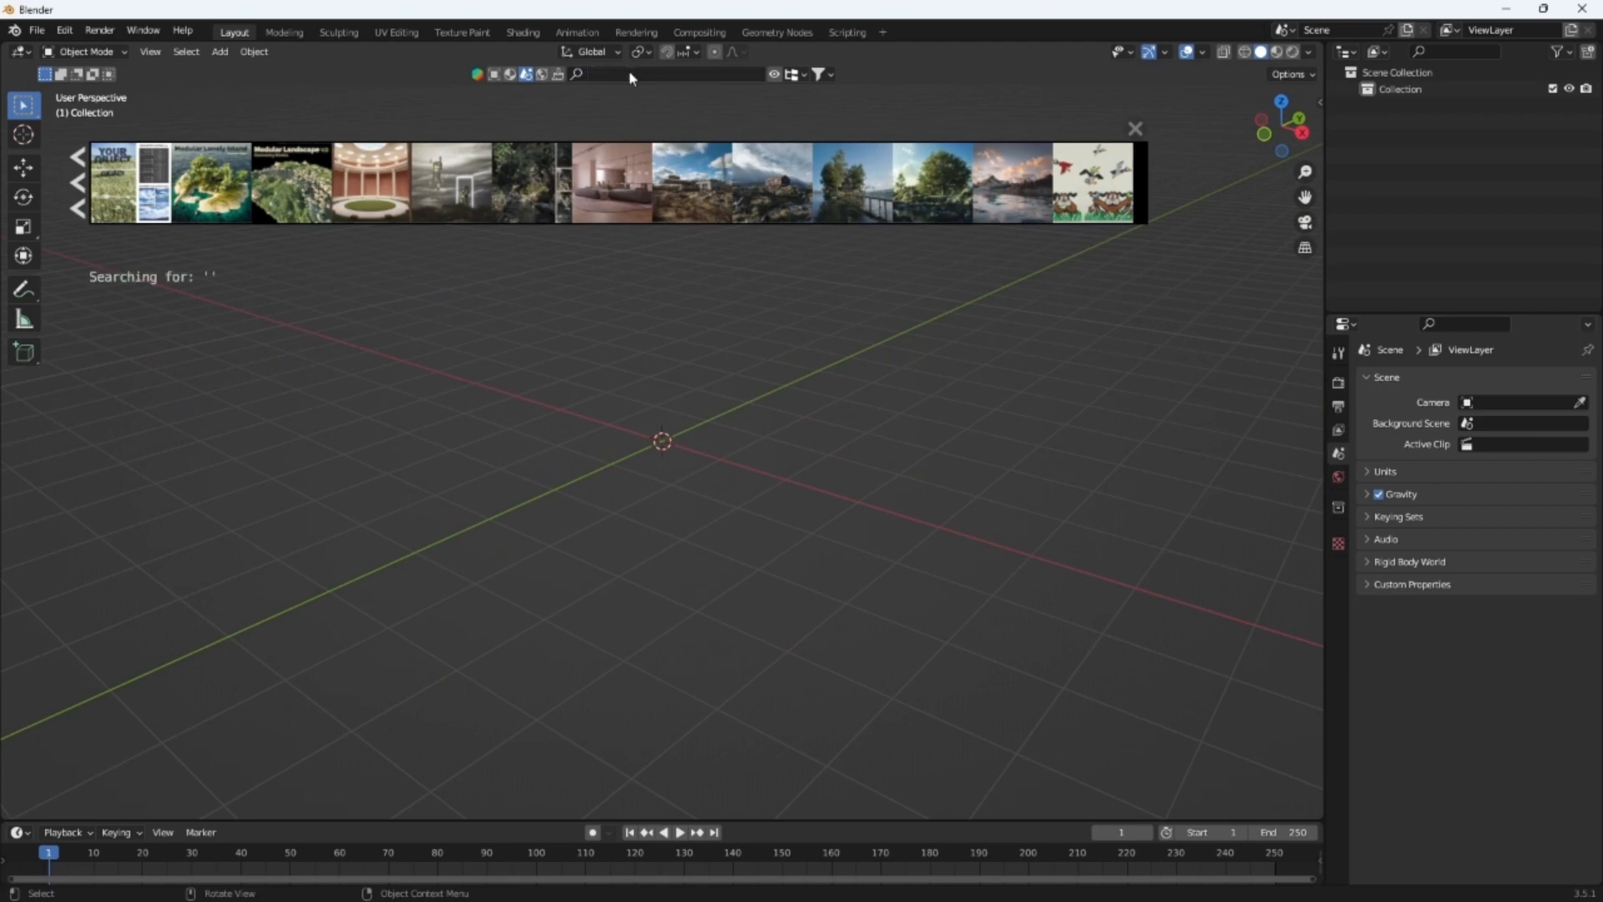
click(1156, 181)
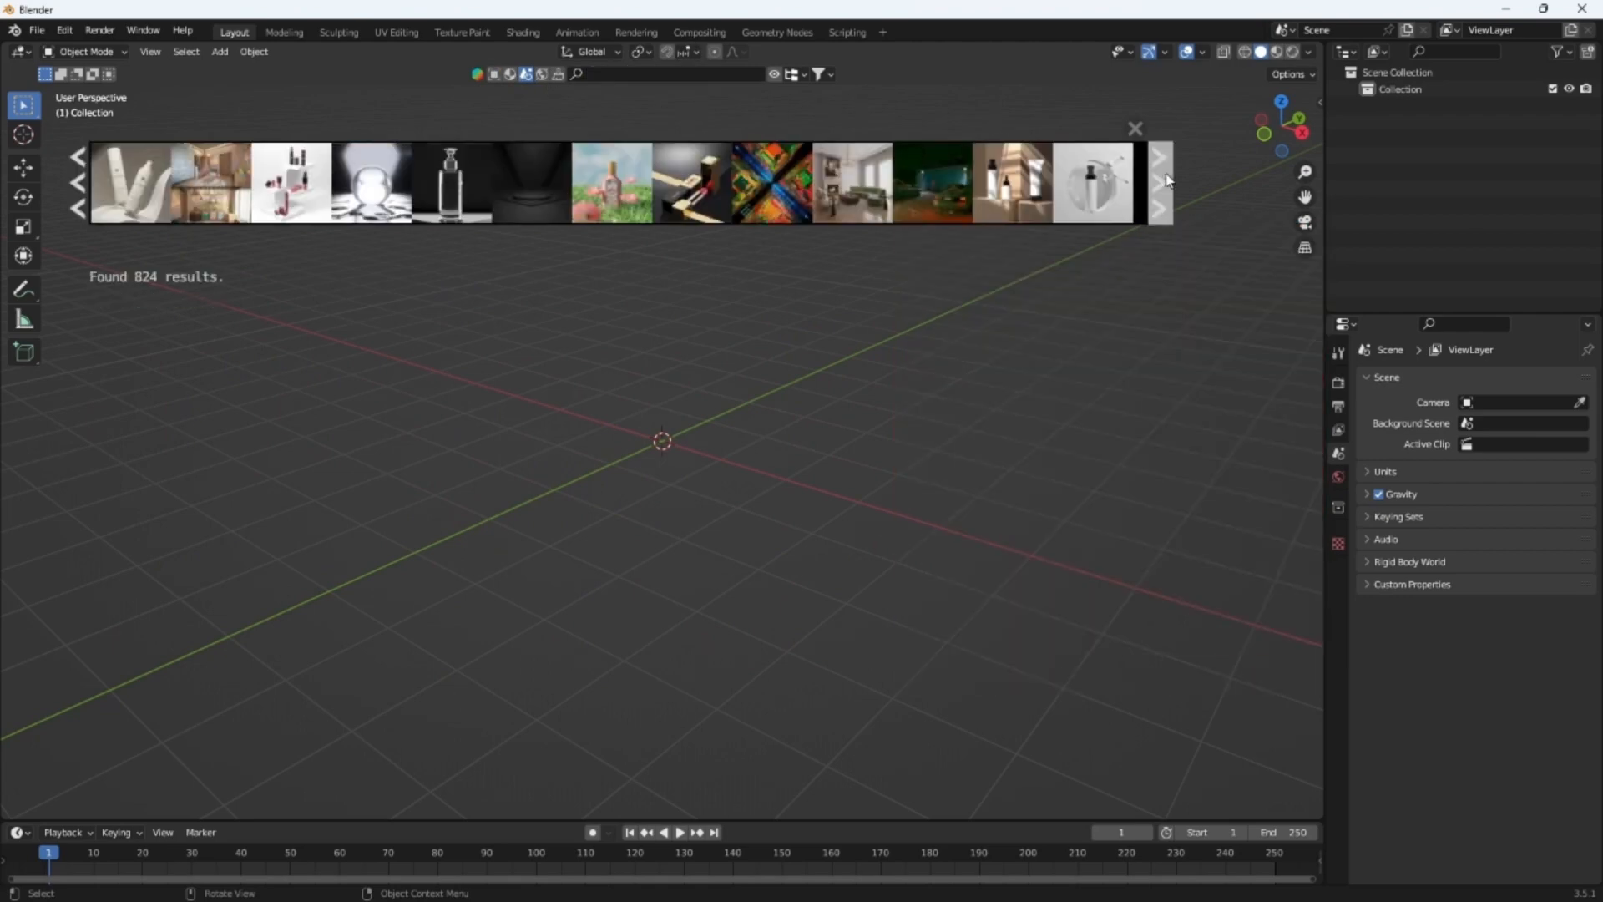
mouse_move(620, 174)
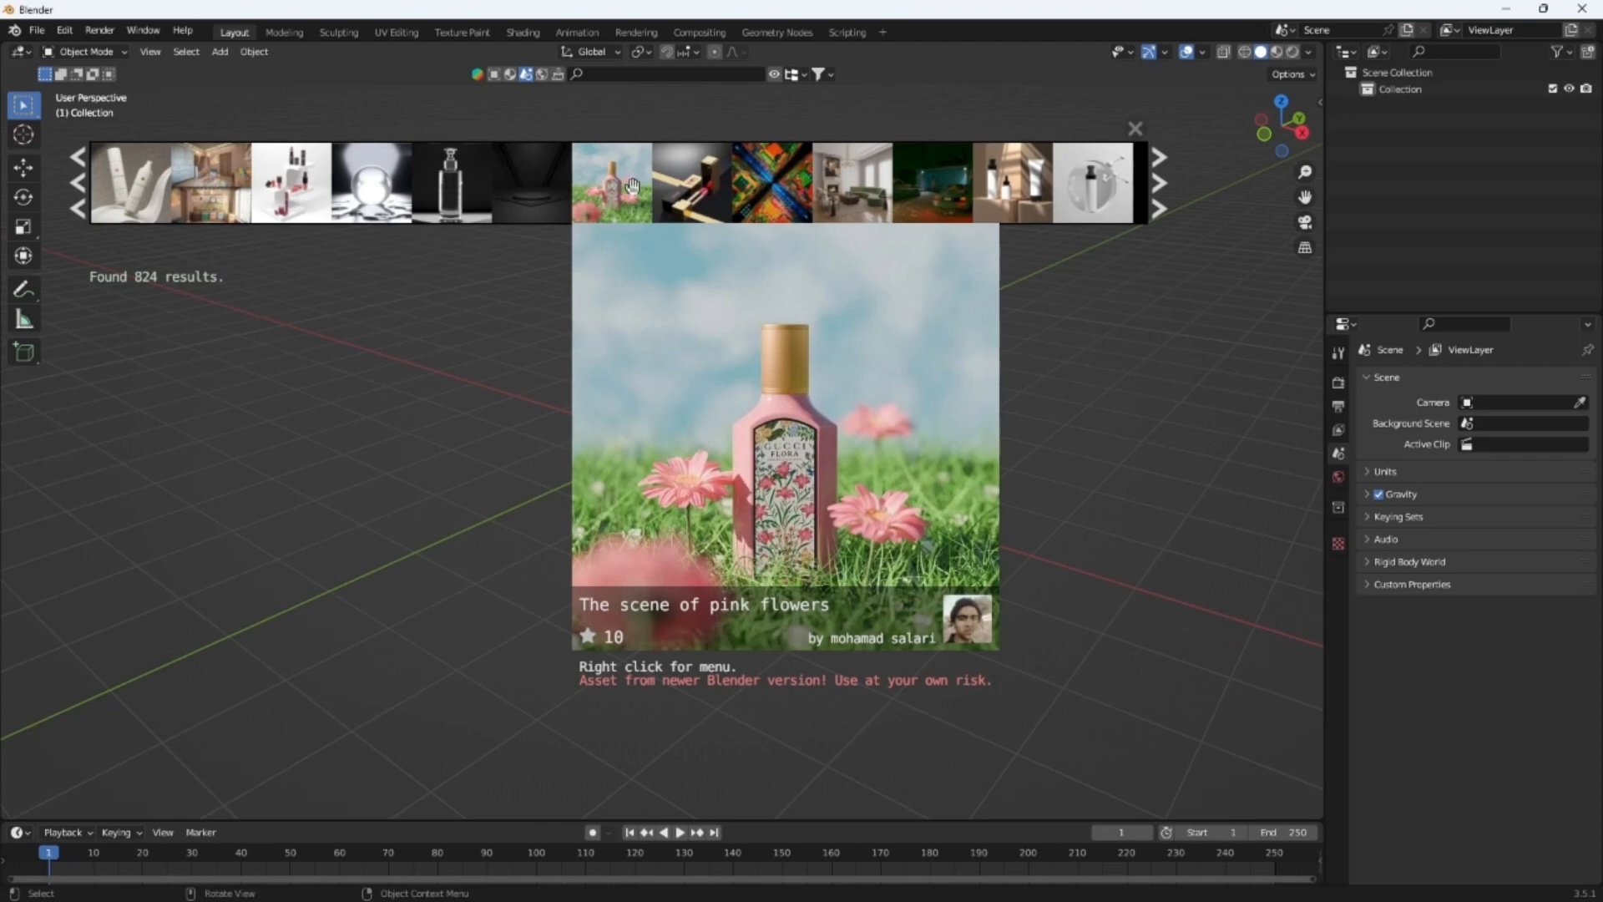
drag(632, 185, 634, 261)
click(634, 261)
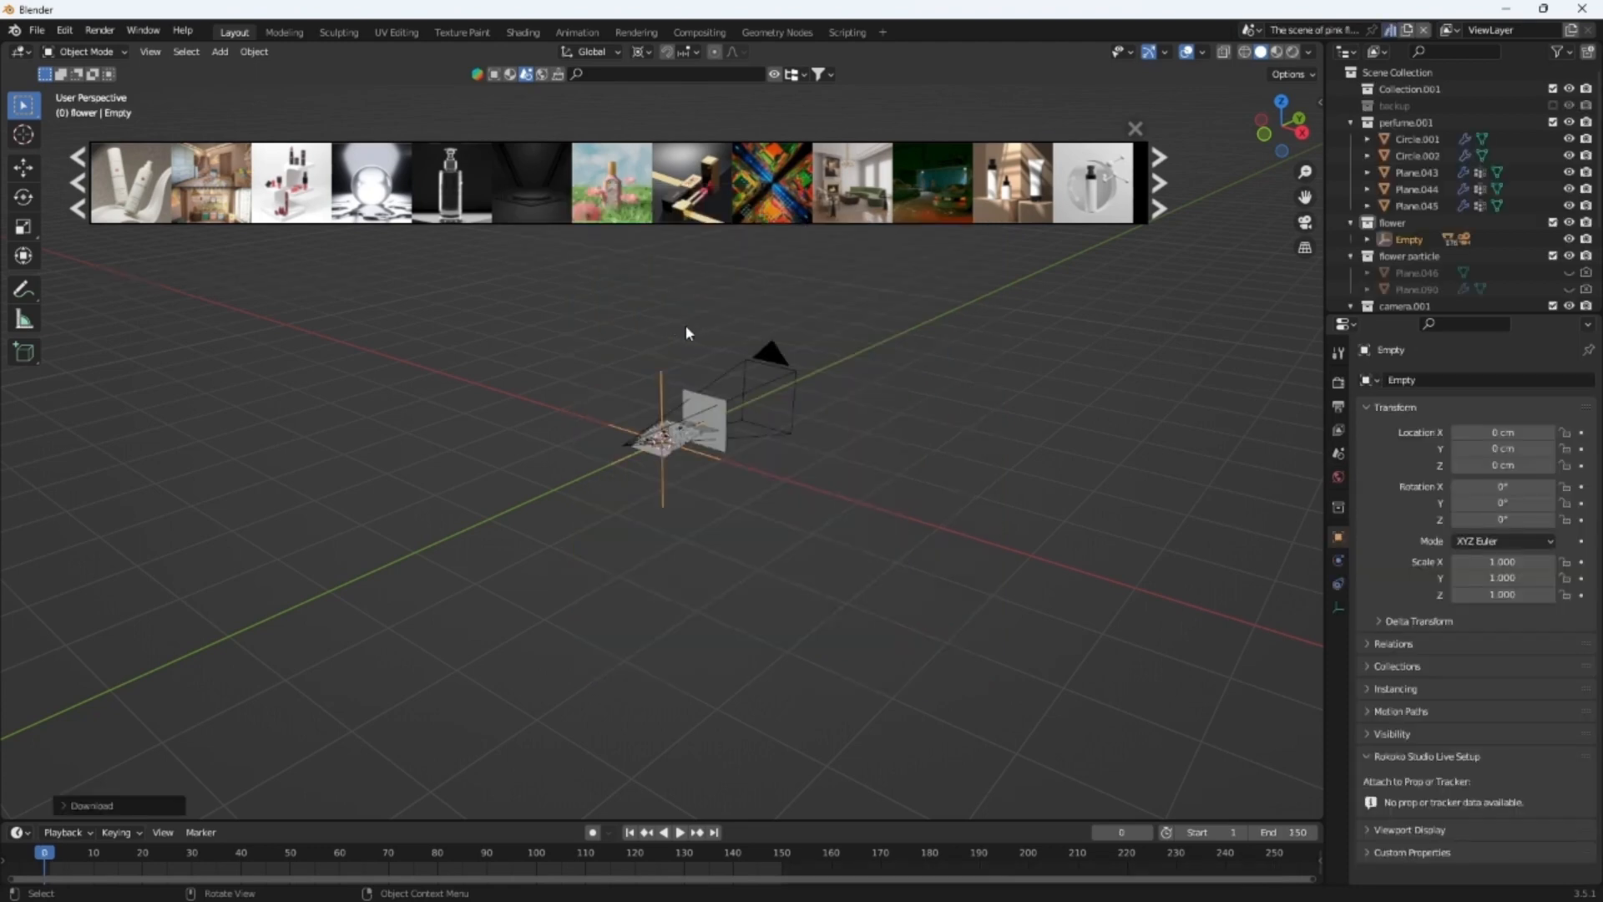
Delete the perfume bottle's body meshes from the middle of the flower meadow
mouse_move(622, 163)
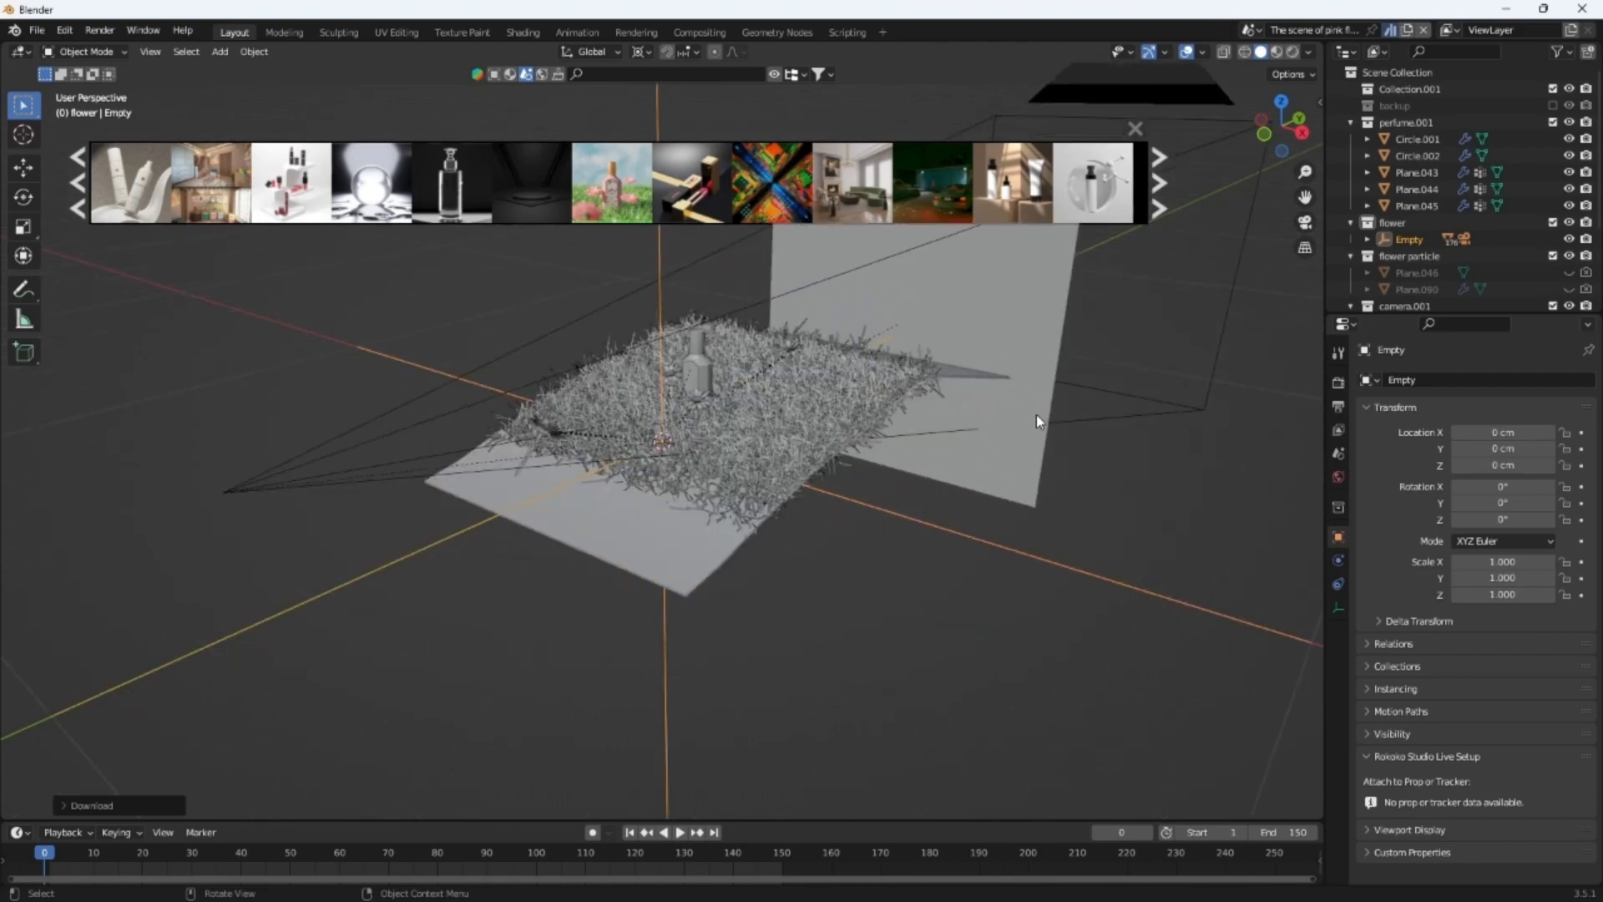
middle_drag(1036, 414, 382, 426)
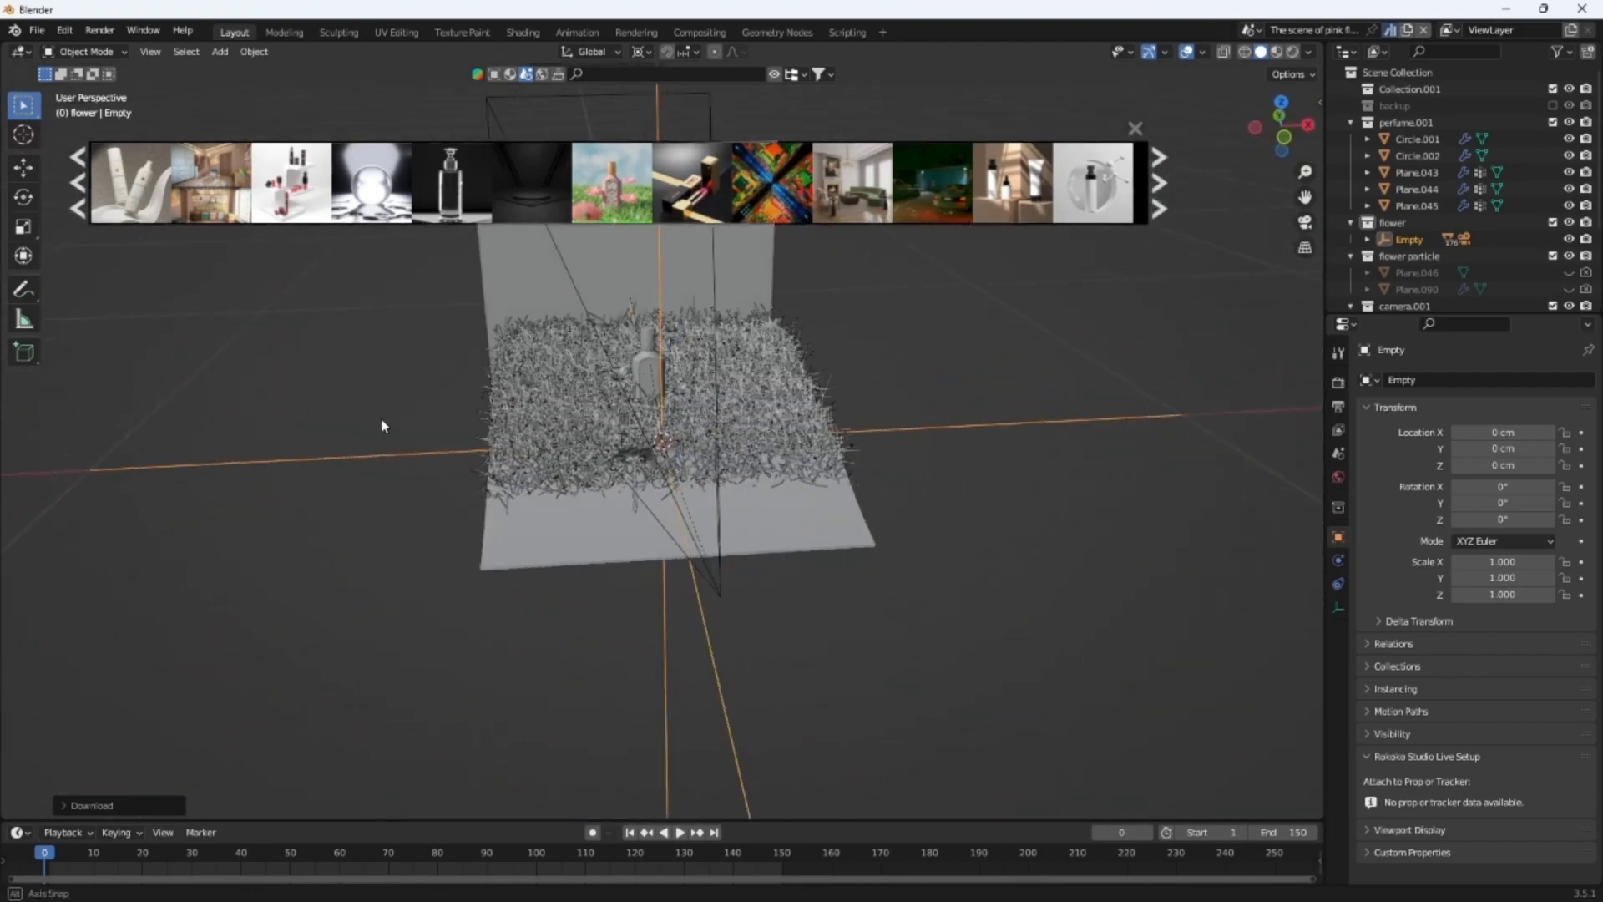
scroll(826, 390, up, 5)
middle_drag(960, 392, 845, 275)
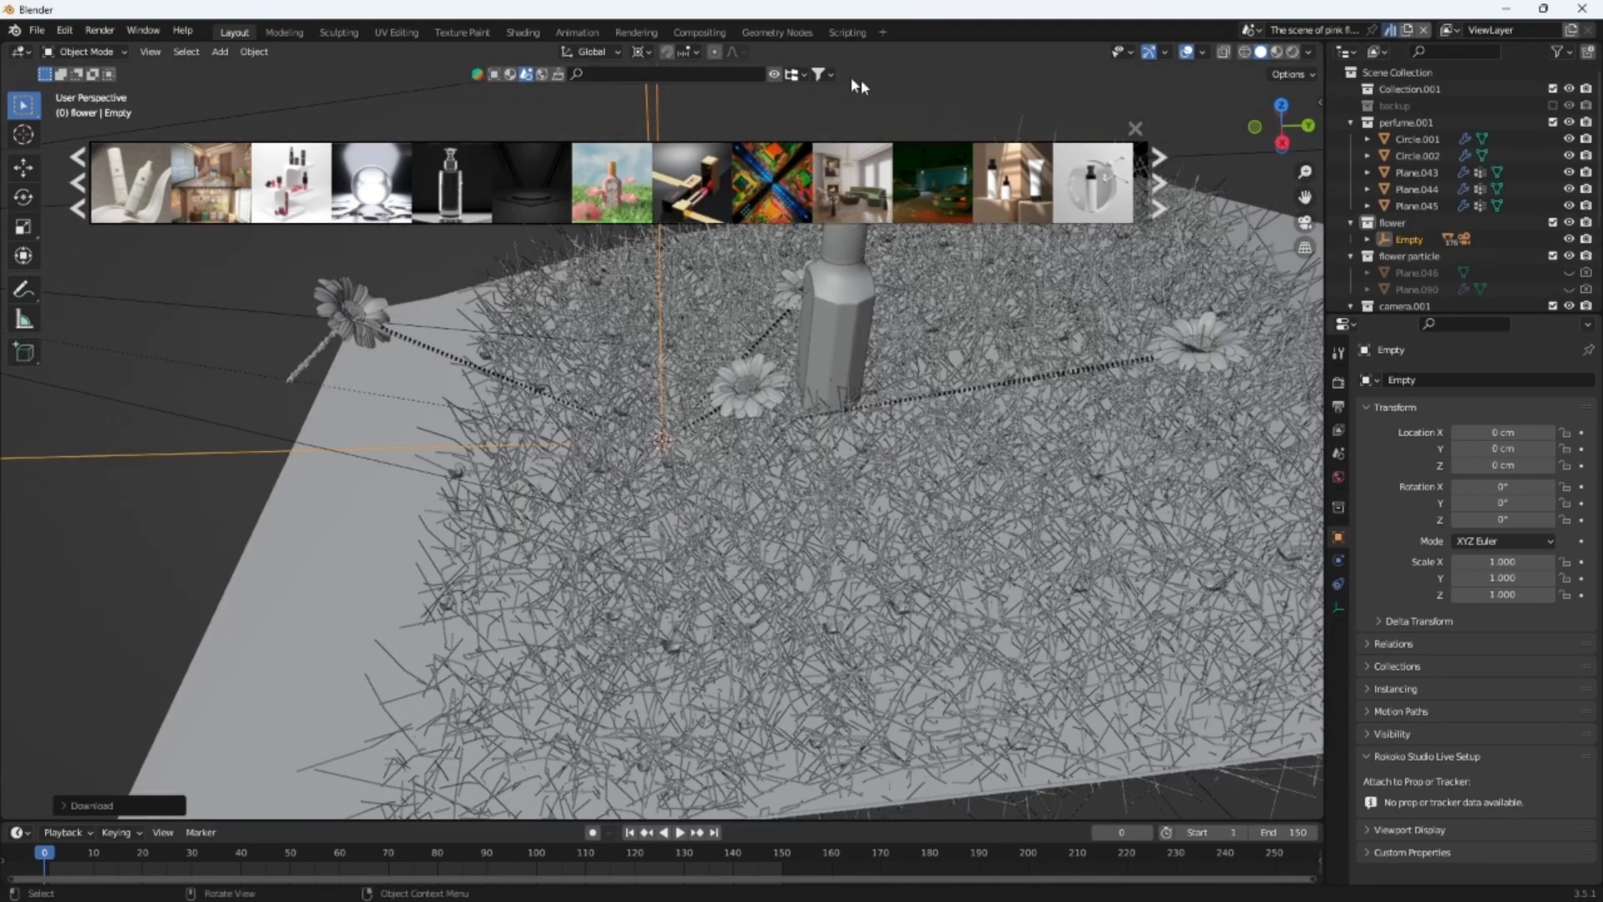
mouse_move(895, 355)
middle_down()
mouse_move(1004, 354)
mouse_move(890, 329)
middle_up()
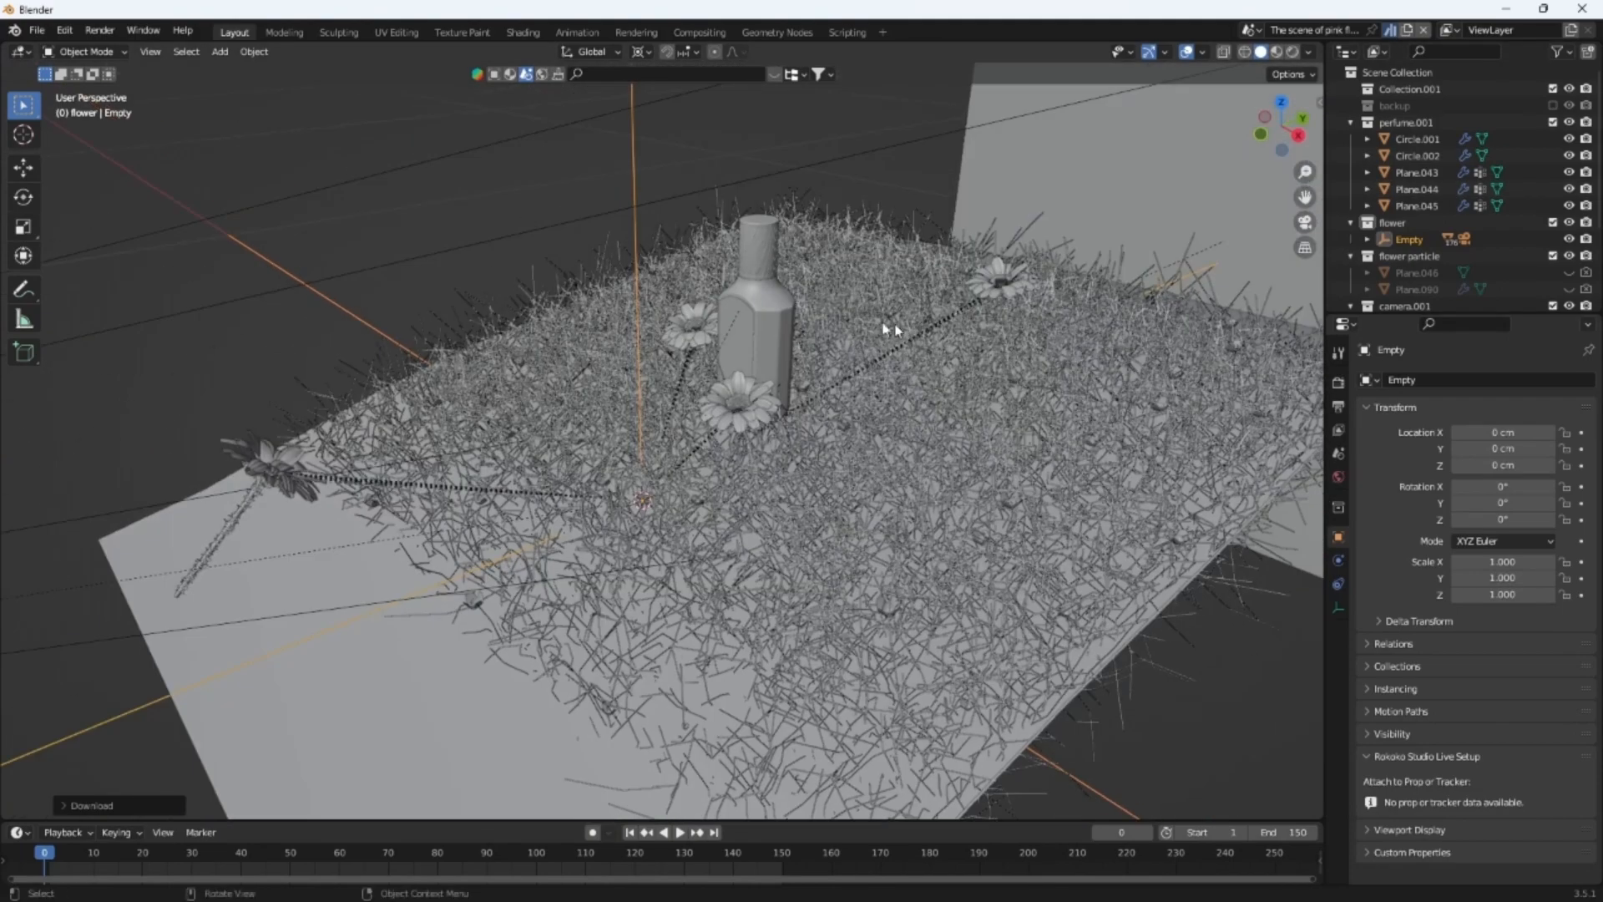
click(746, 325)
key(x)
click(744, 322)
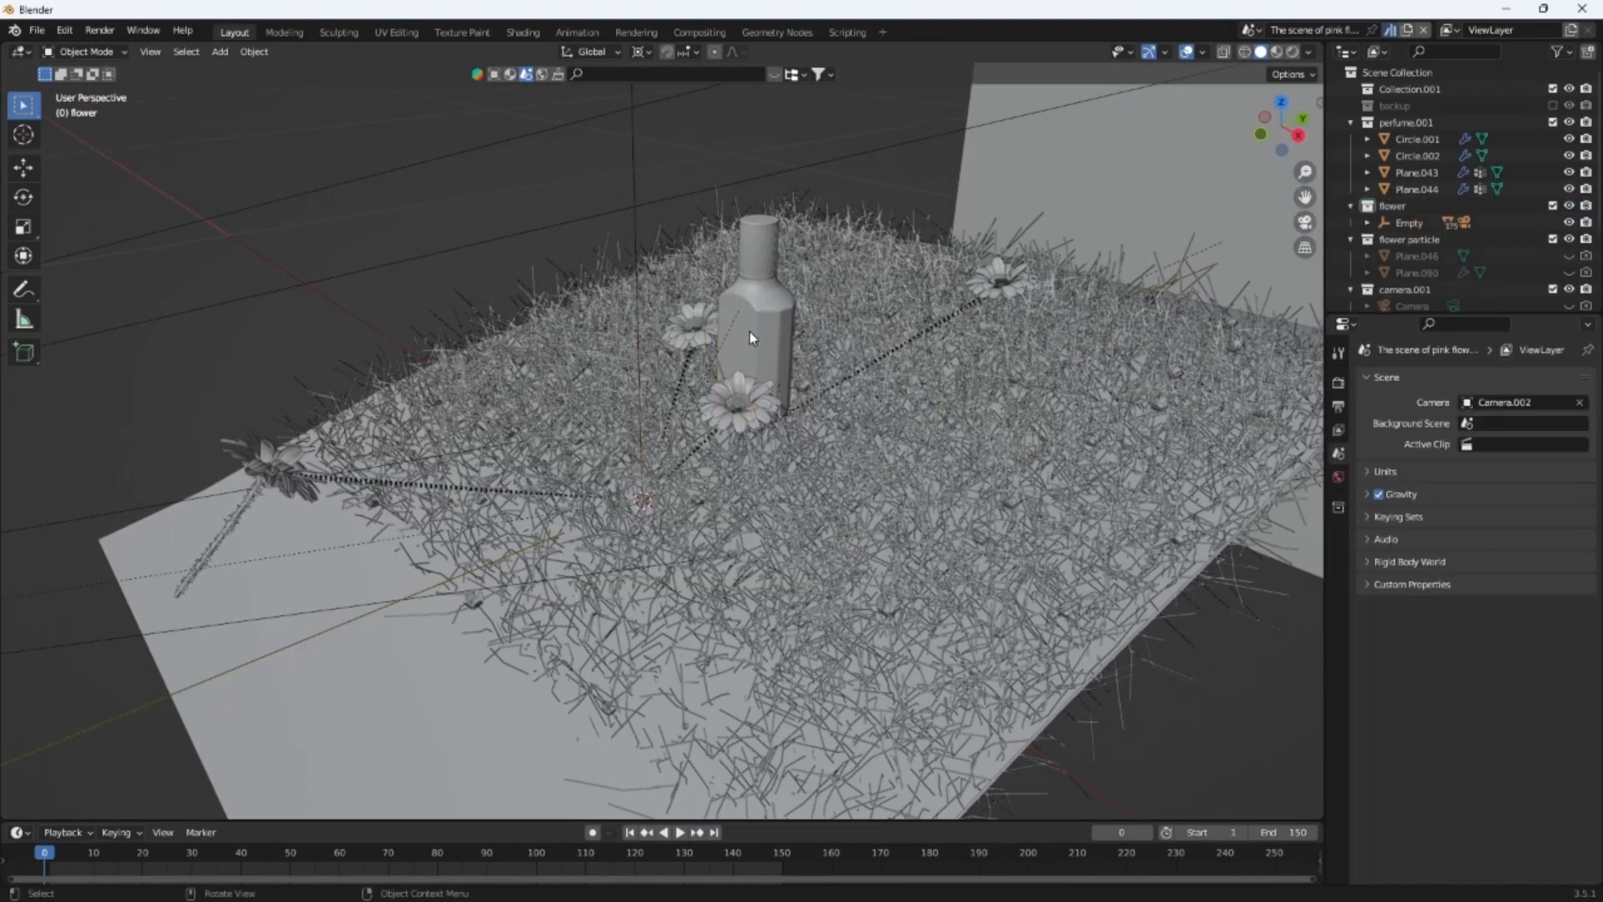
click(770, 326)
key(x)
click(770, 325)
Delete the remaining cap and neck pieces of the perfume bottle
click(762, 261)
key(x)
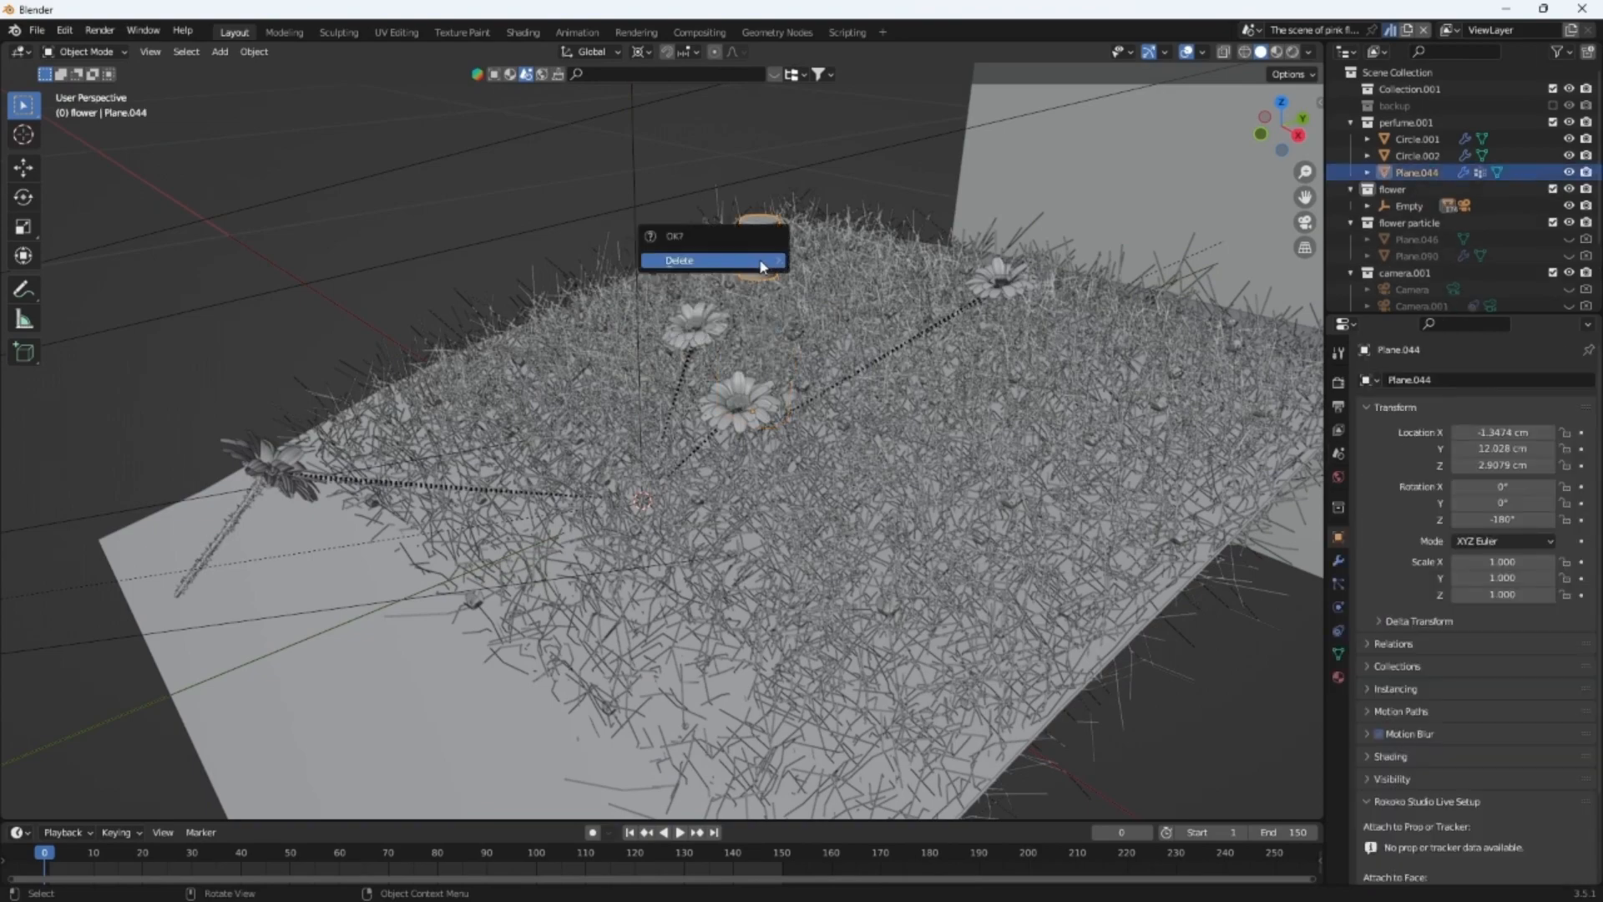
click(764, 255)
click(763, 250)
key(x)
click(762, 258)
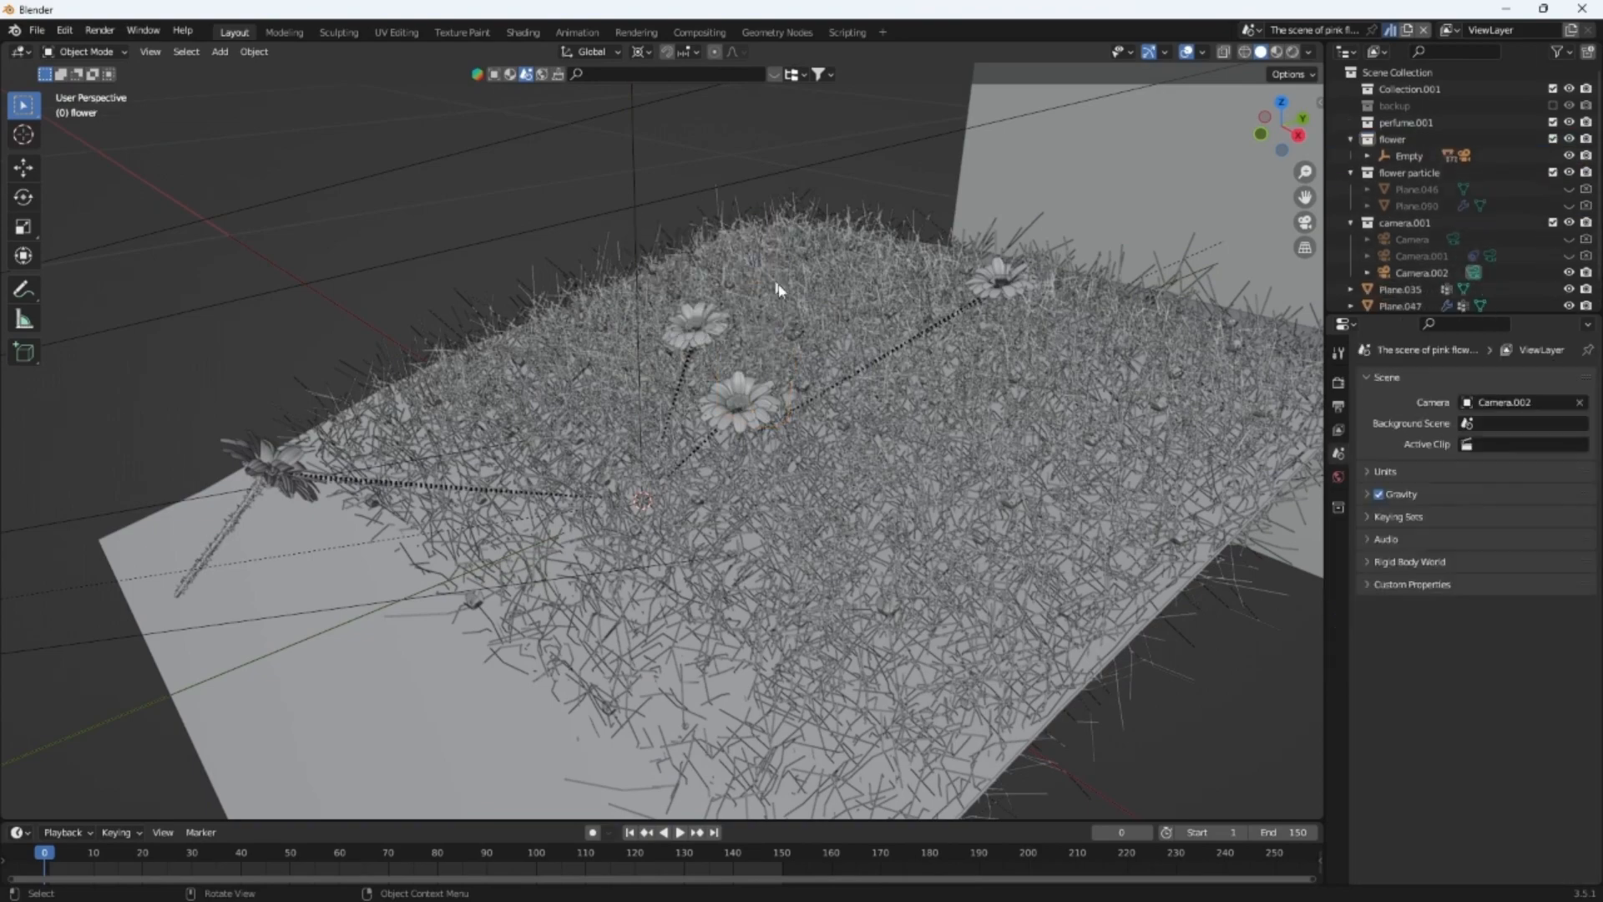
Import the character file "VOID 2.0 RIG final.fbx" from the recent FINAL folder as FBX
middle_drag(781, 286, 888, 265)
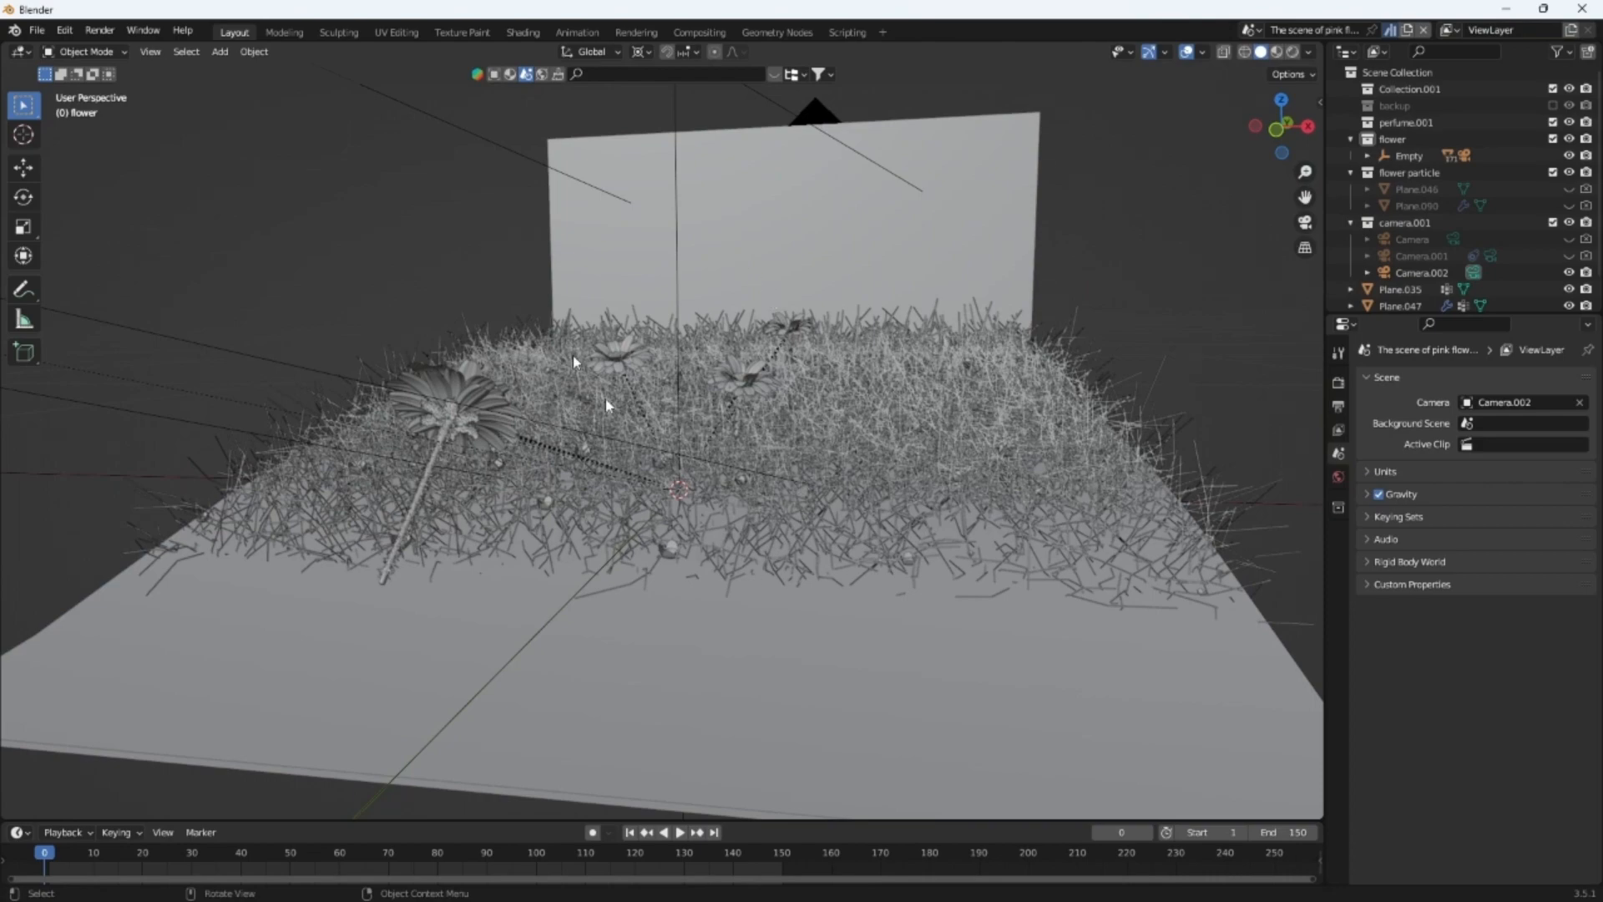
middle_drag(673, 380, 735, 370)
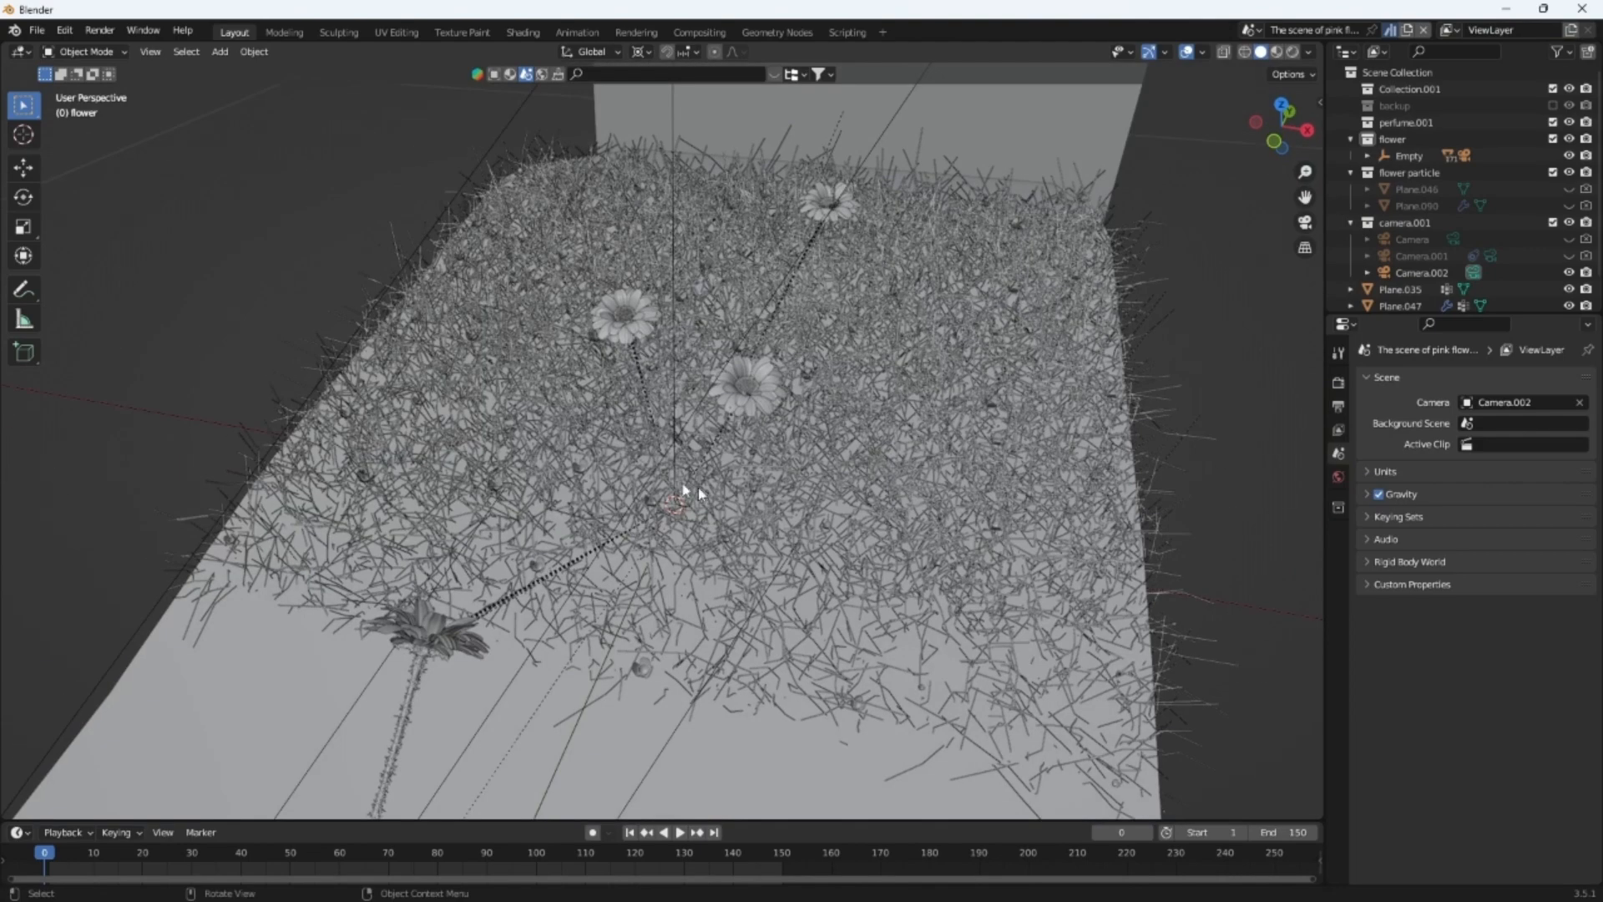
middle_drag(752, 314, 774, 321)
scroll(574, 489, up, 3)
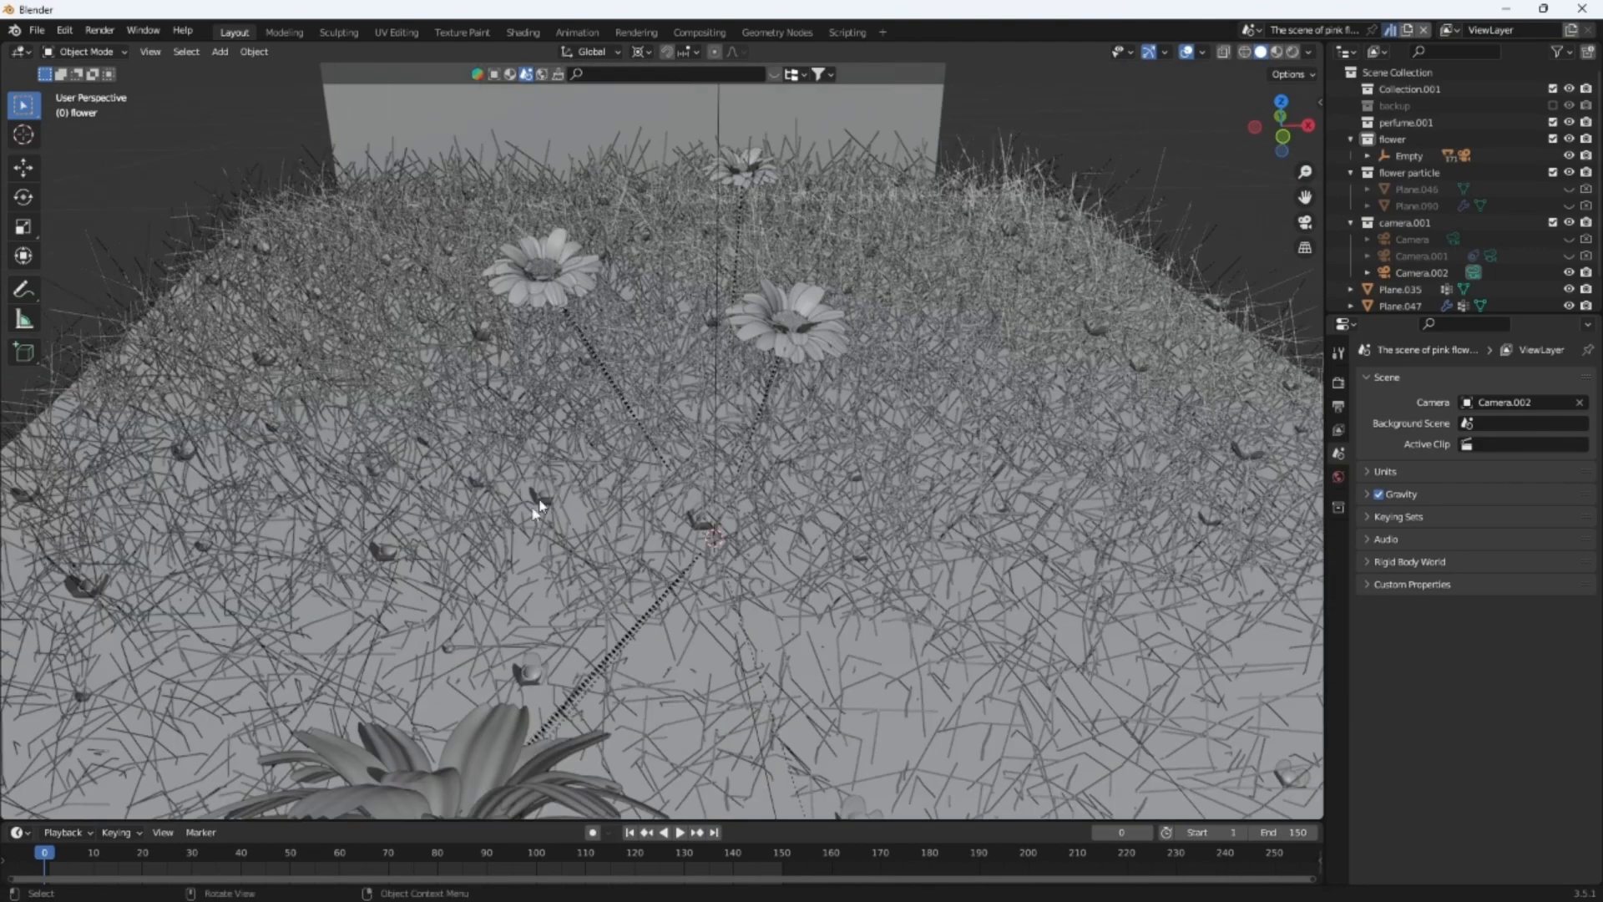
scroll(743, 379, down, 2)
middle_drag(848, 396, 785, 349)
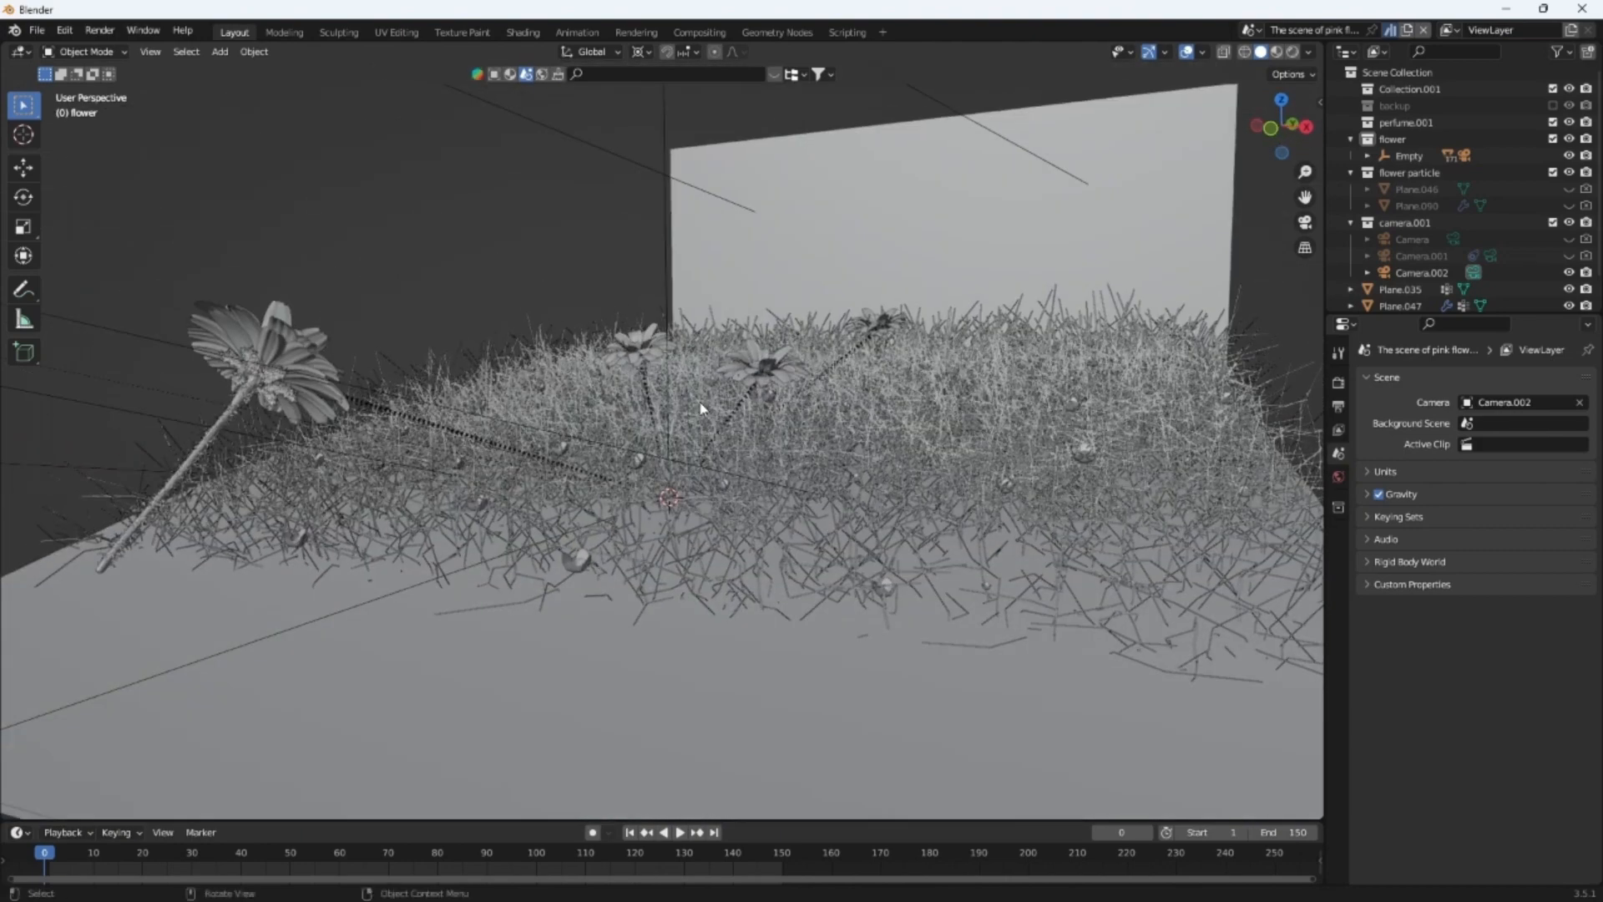
click(38, 32)
mouse_move(154, 256)
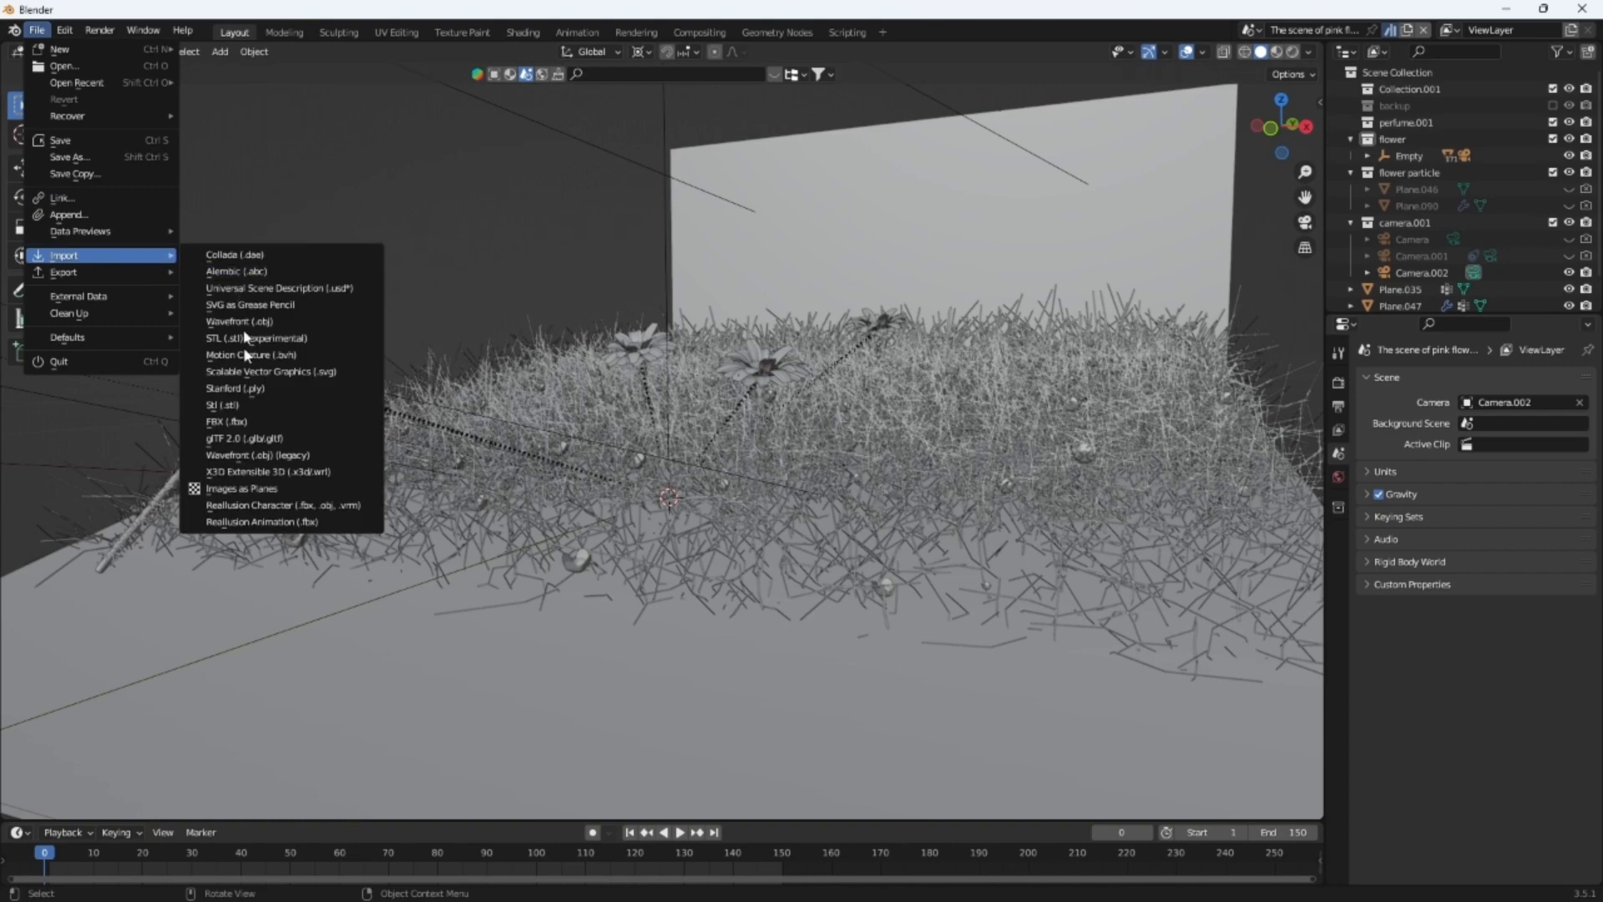
click(264, 422)
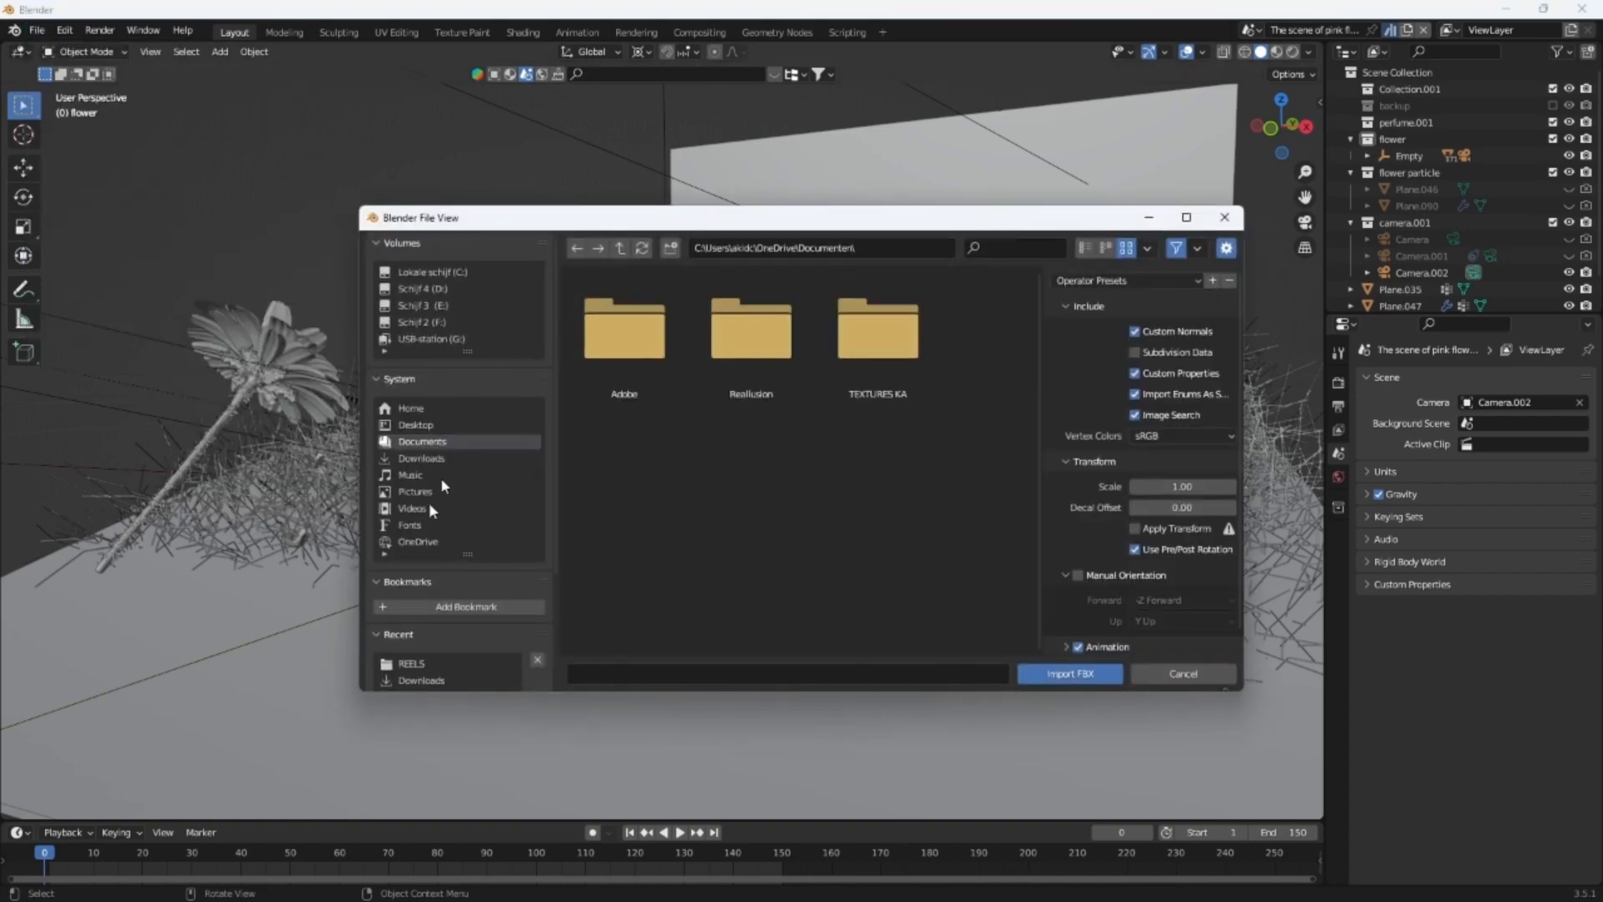
scroll(443, 645, down, 5)
click(410, 561)
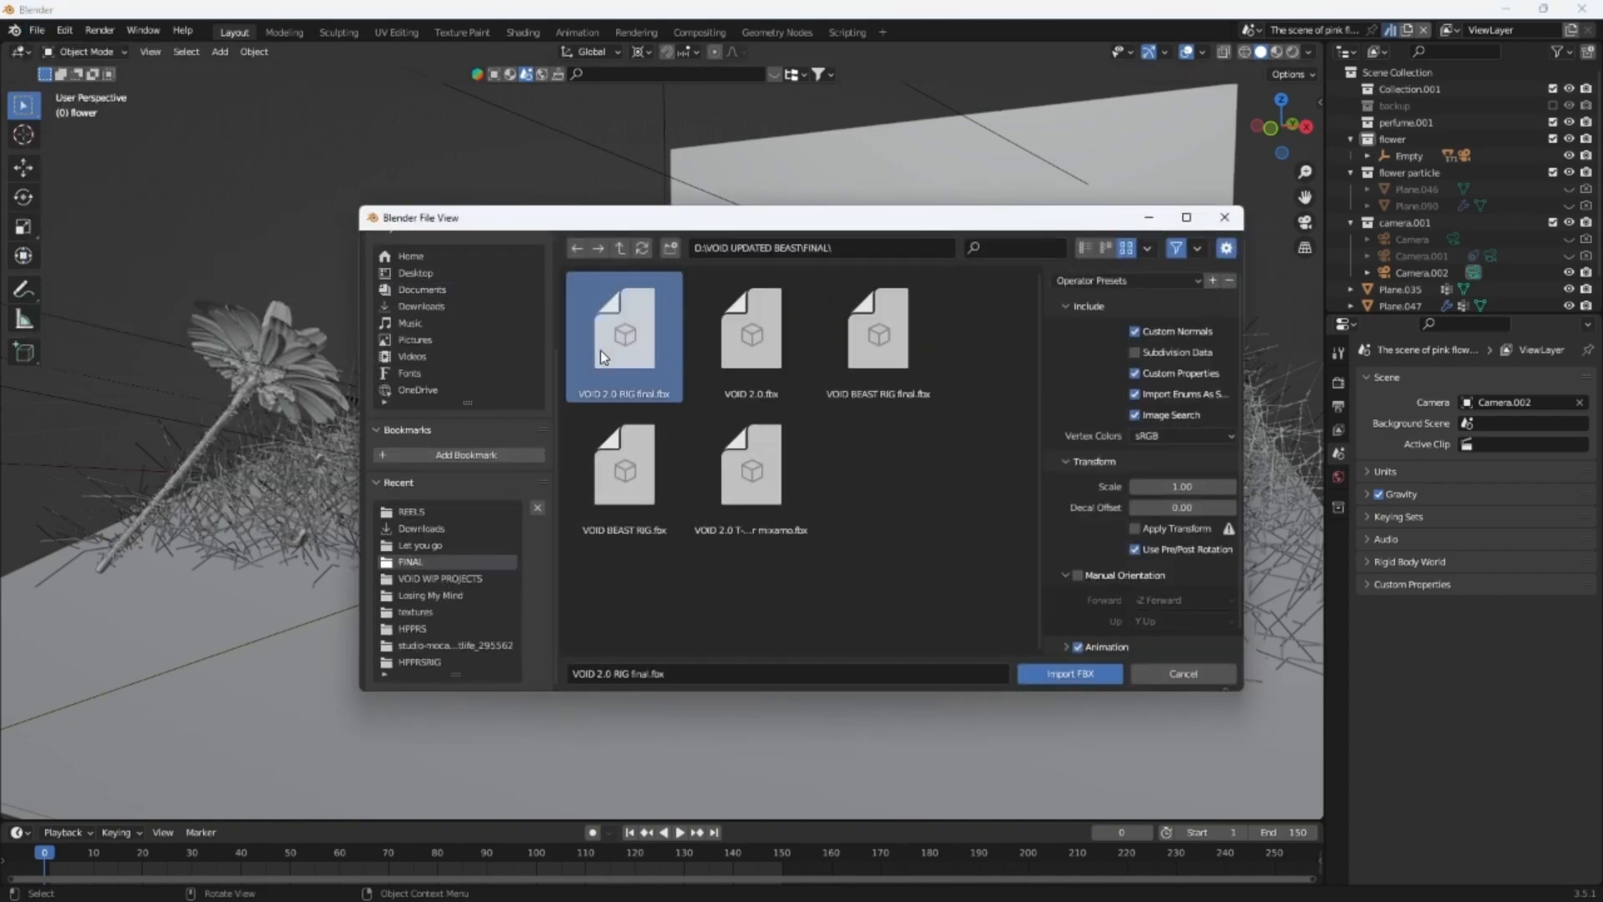
double_click(599, 349)
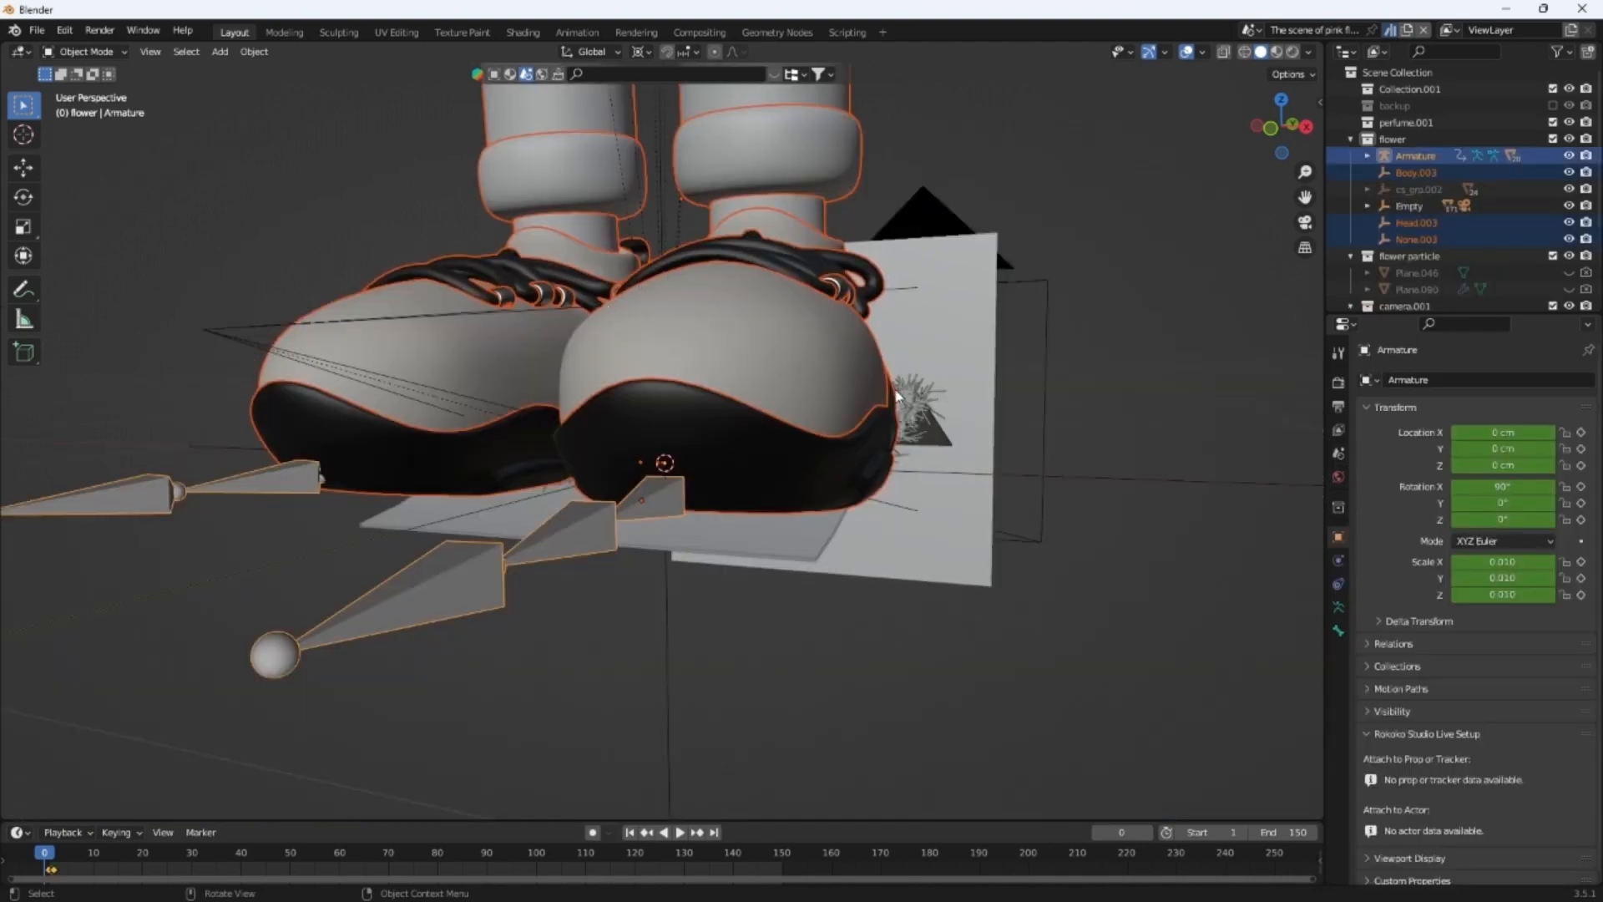
Inspect the imported character beside the grass scene and show its transform values in the viewport sidebar
middle_drag(898, 394, 765, 465)
scroll(673, 315, down, 10)
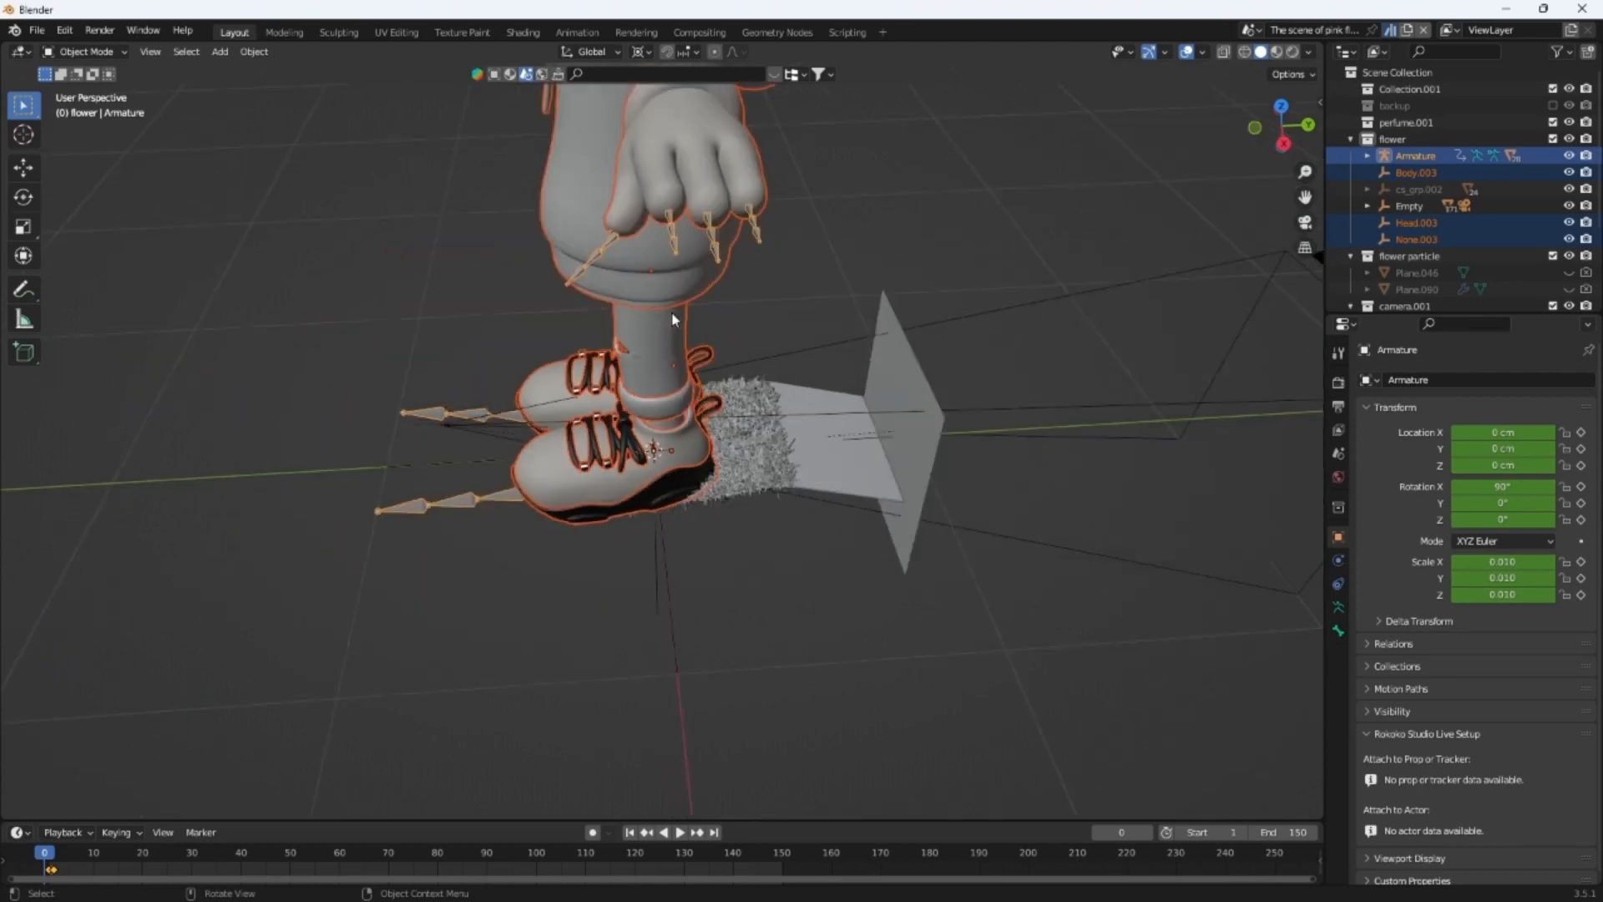
middle_drag(672, 314, 794, 253)
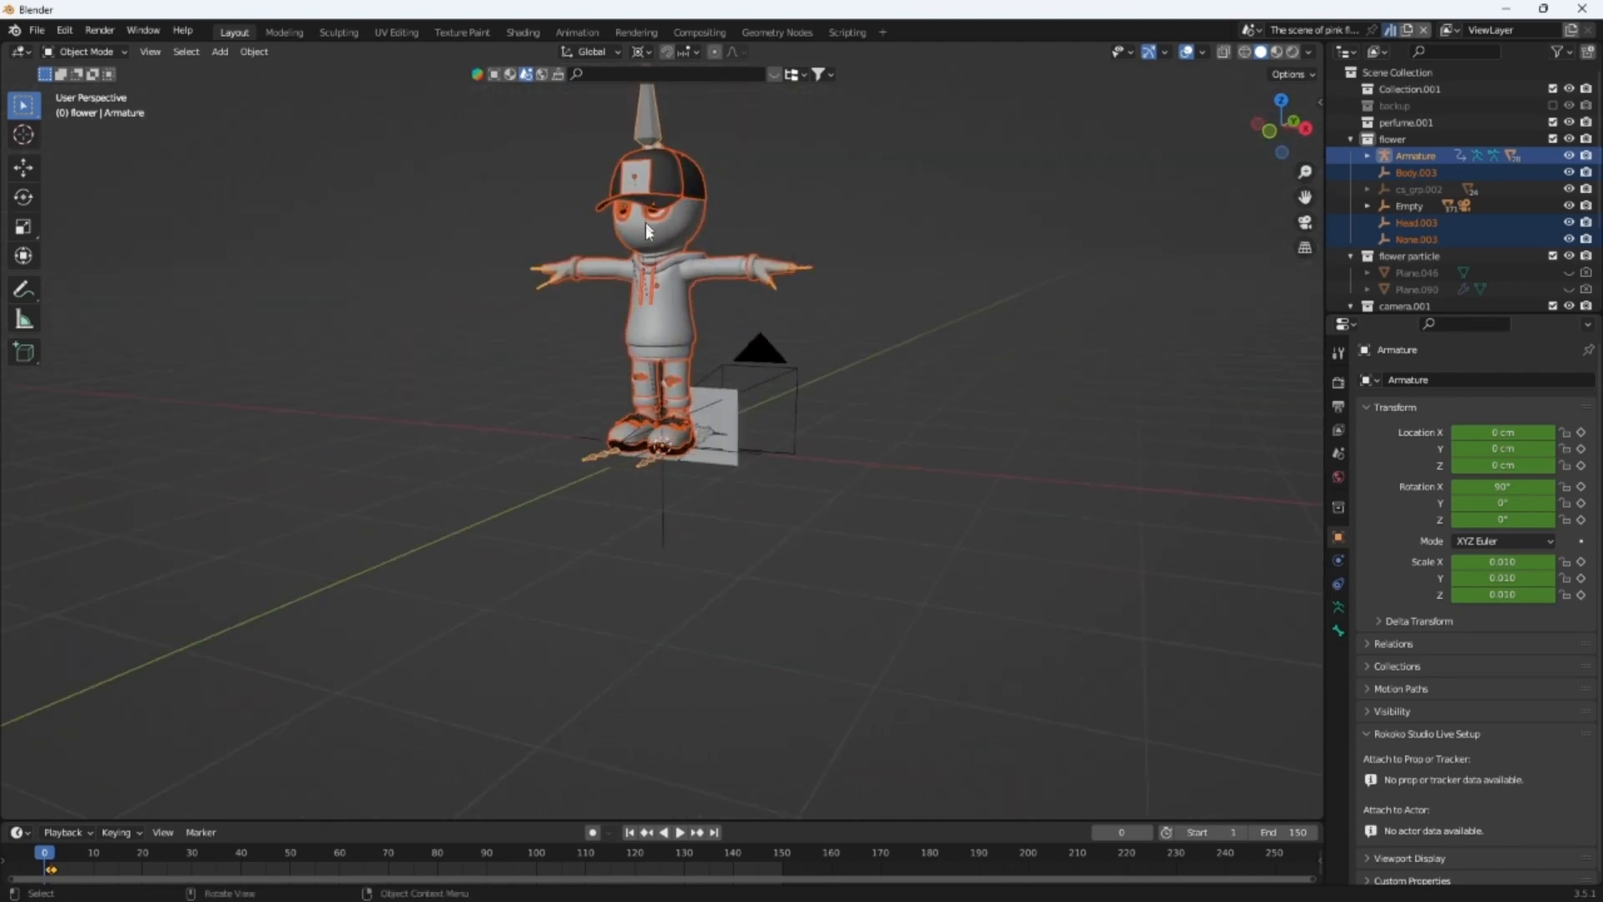
middle_drag(646, 223, 1044, 308)
scroll(777, 314, up, 3)
scroll(861, 316, down, 4)
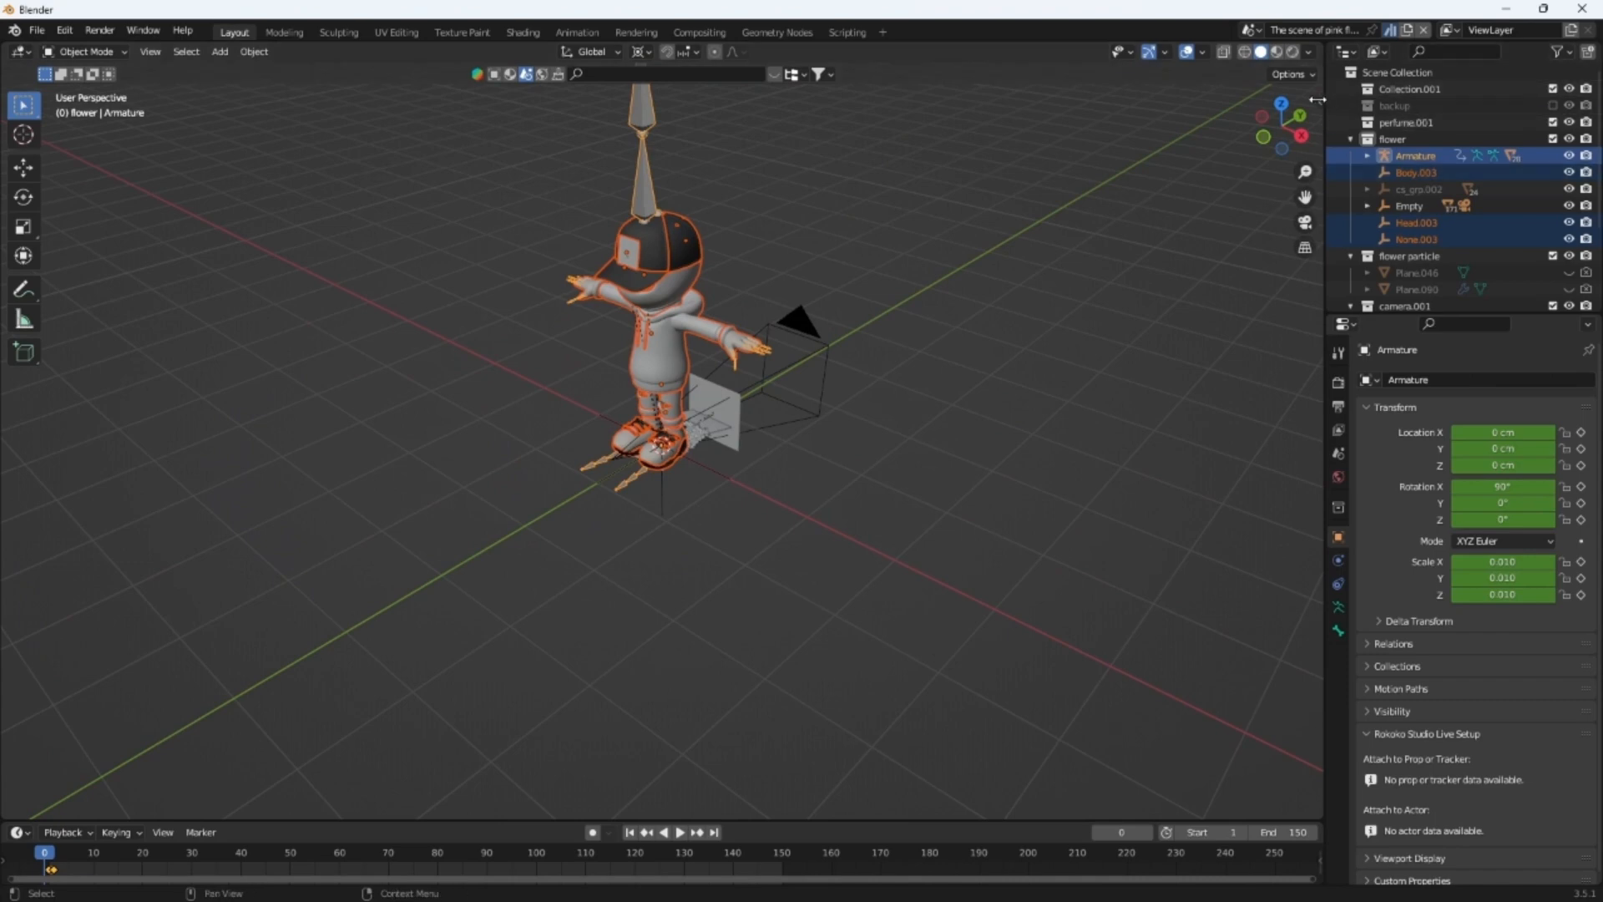
click(1320, 101)
Import the animation file "Great Sword Power Up.fbx" from the Downloads folder as FBX
click(36, 30)
mouse_move(84, 255)
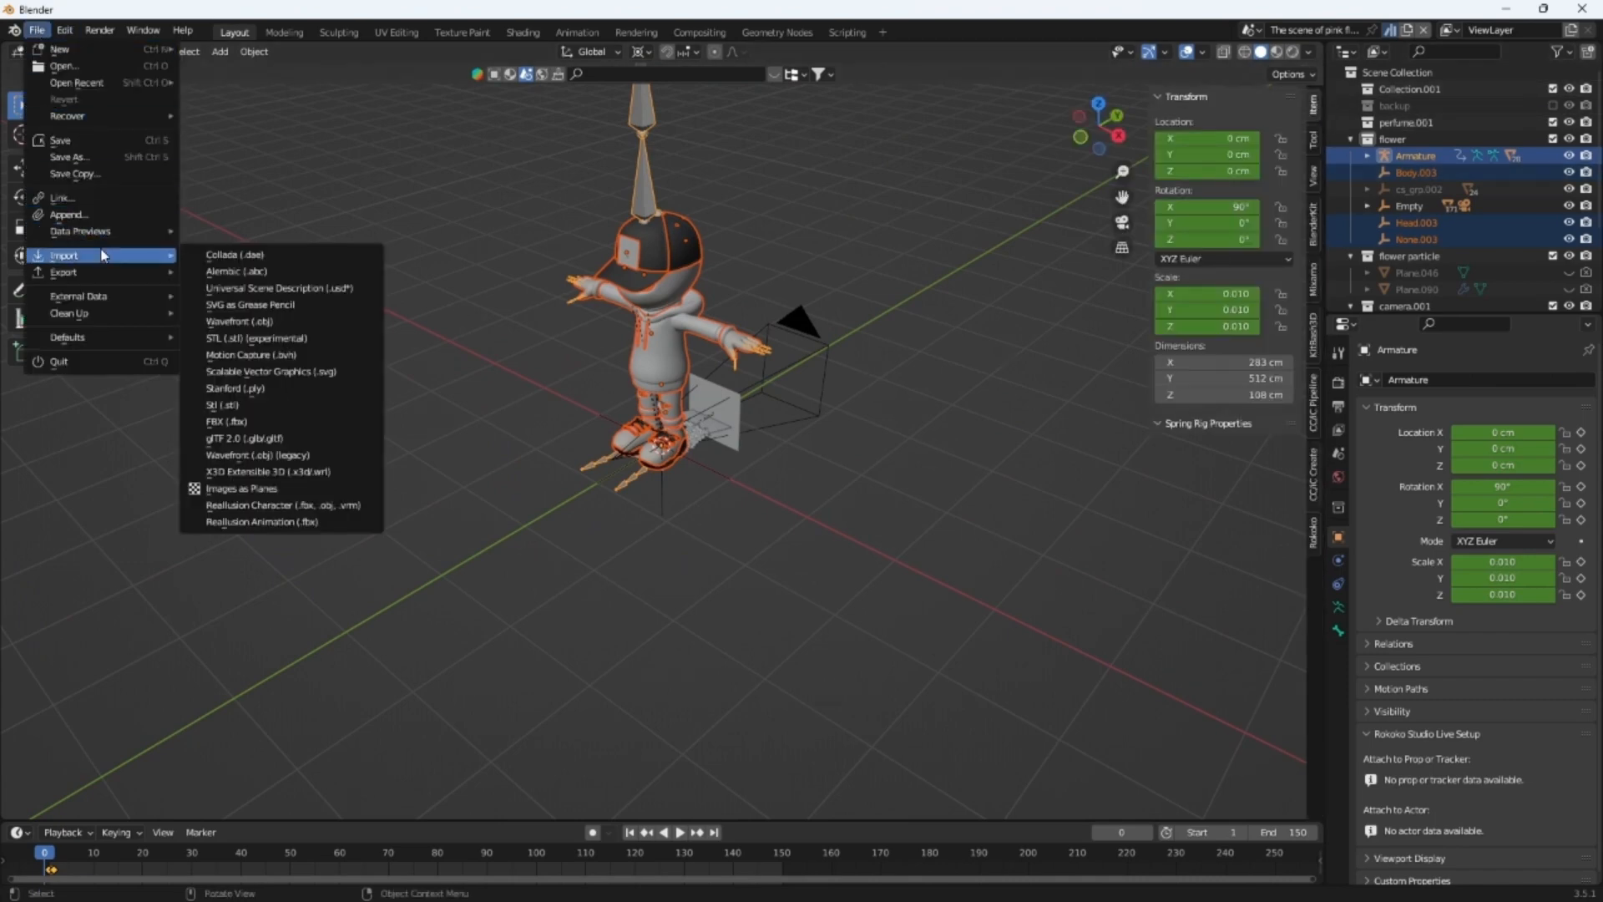
click(242, 424)
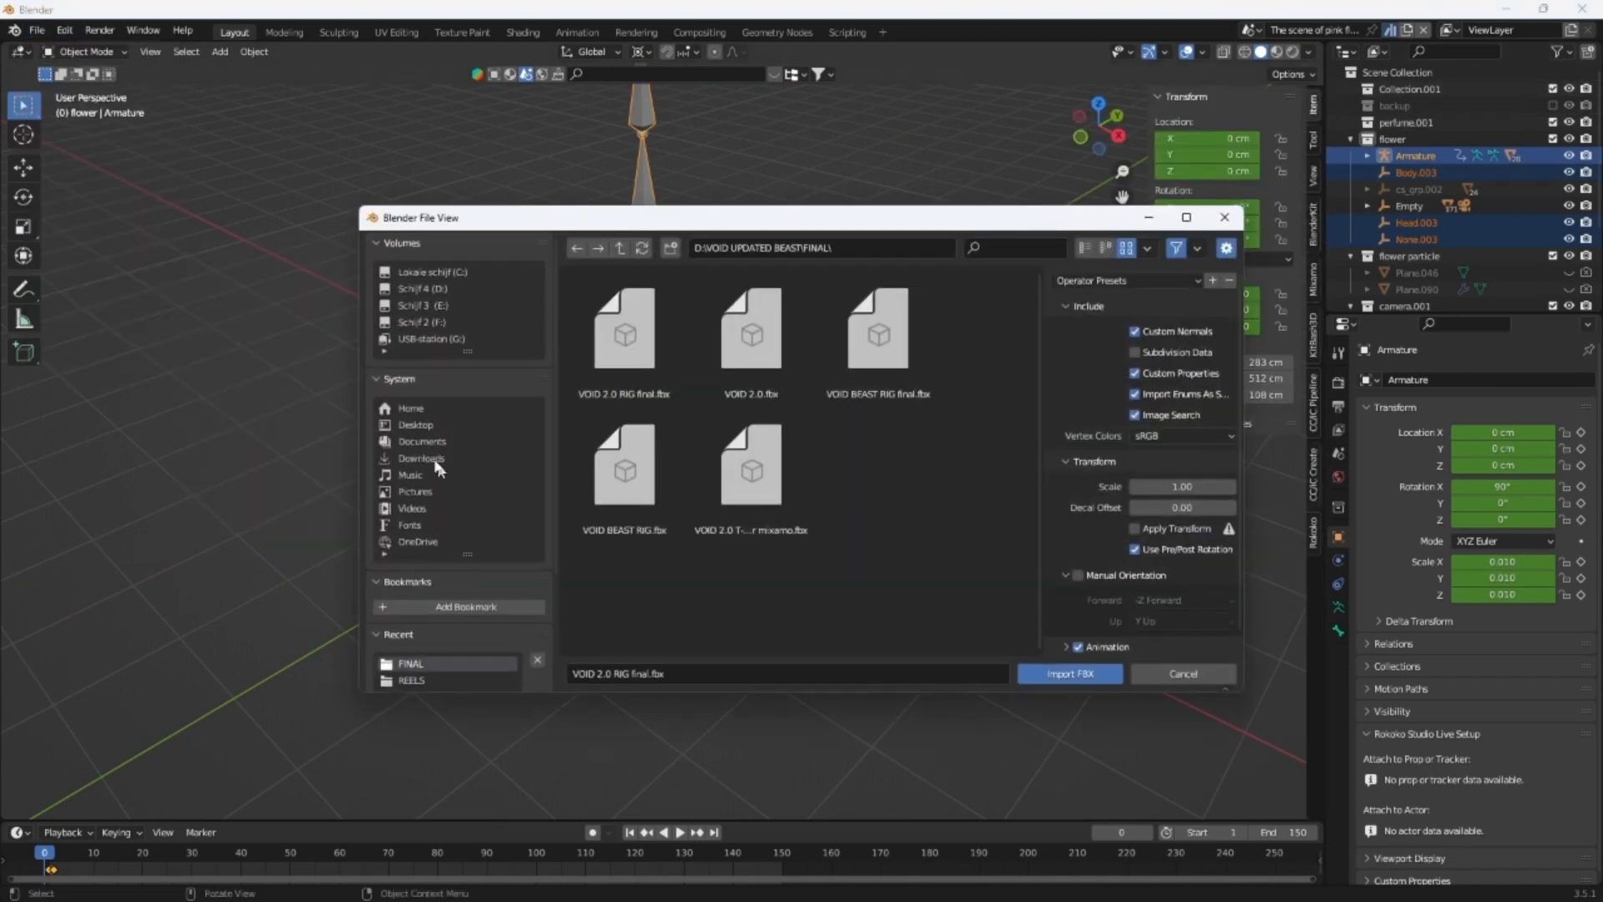
click(434, 459)
drag(1038, 285, 1030, 369)
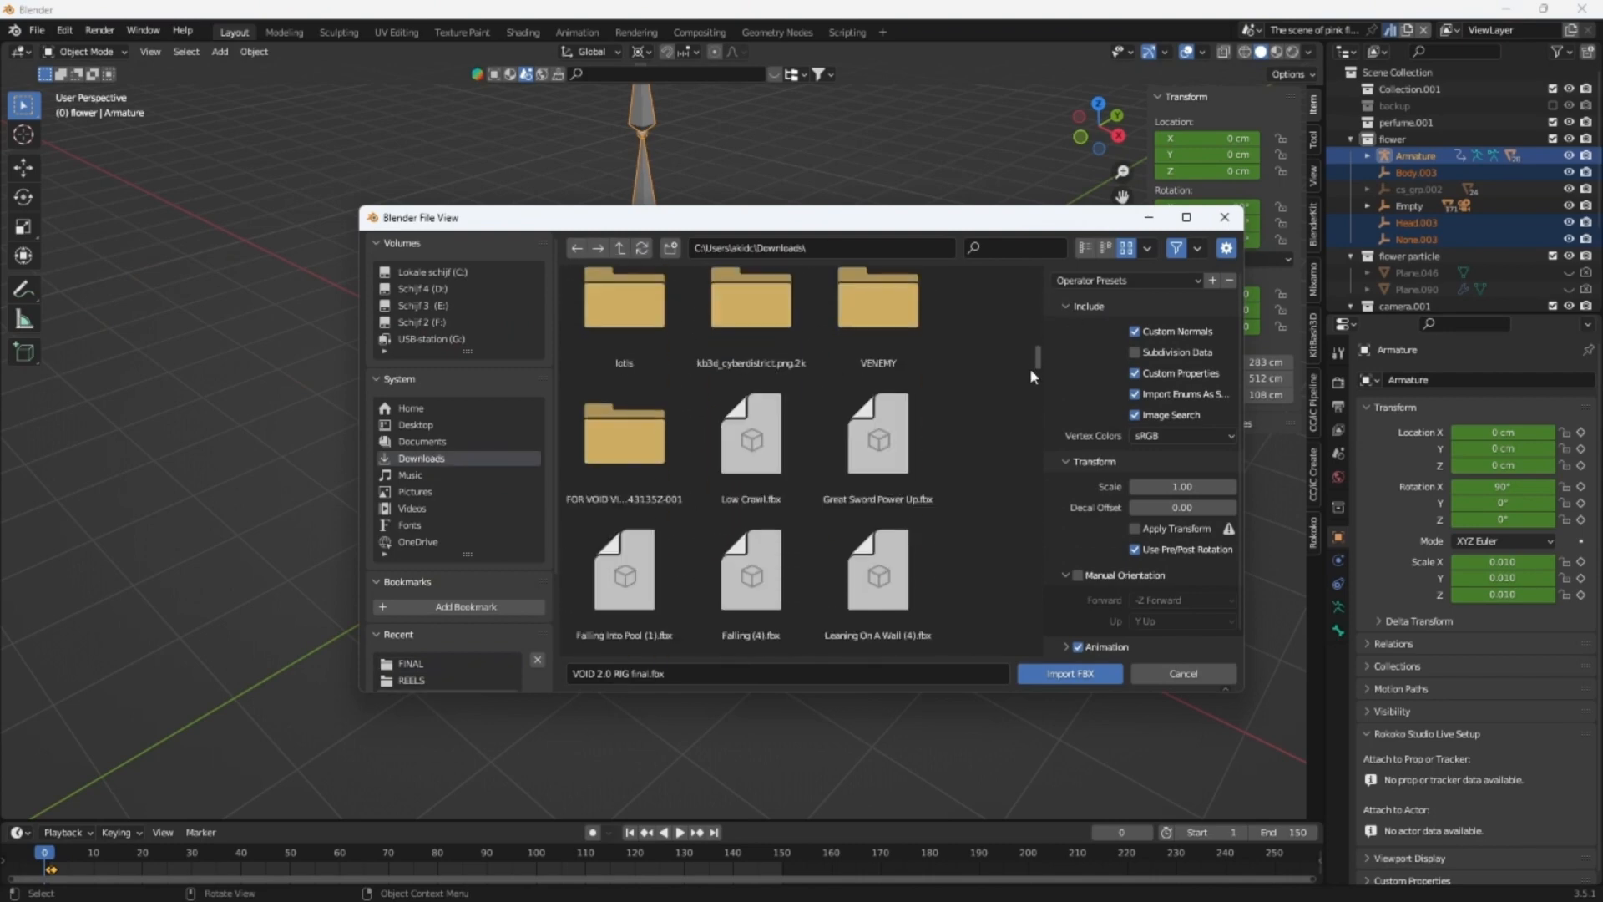
double_click(874, 451)
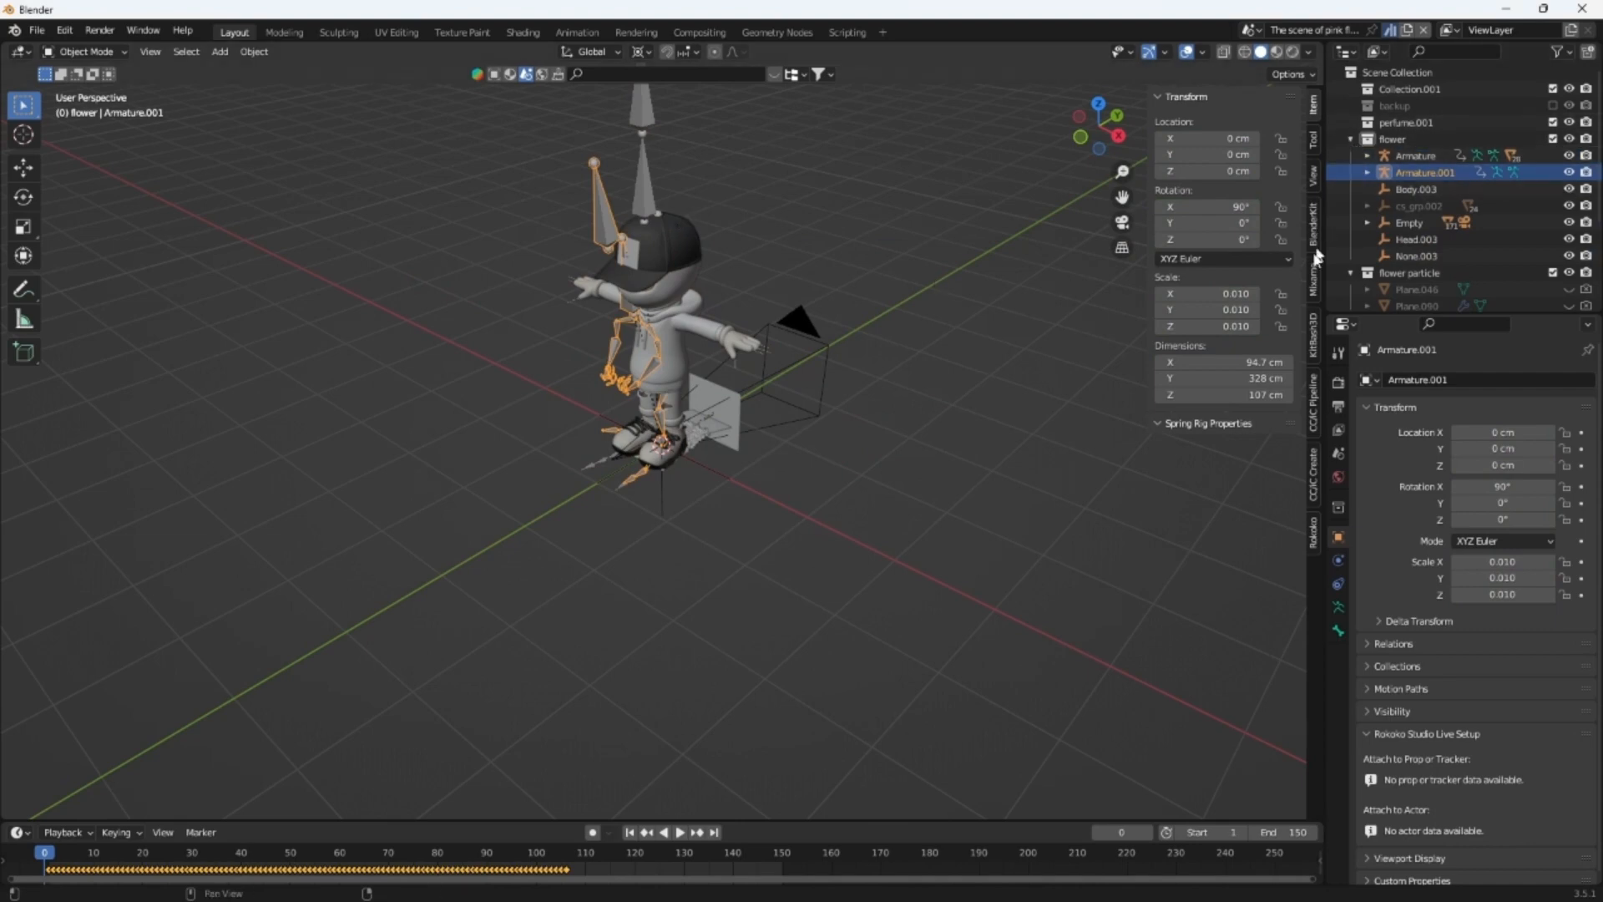
Zero out the character's armature and create a Mixamo control rig for it with Apply Animation, IK Arms and IK Legs enabled
click(1313, 280)
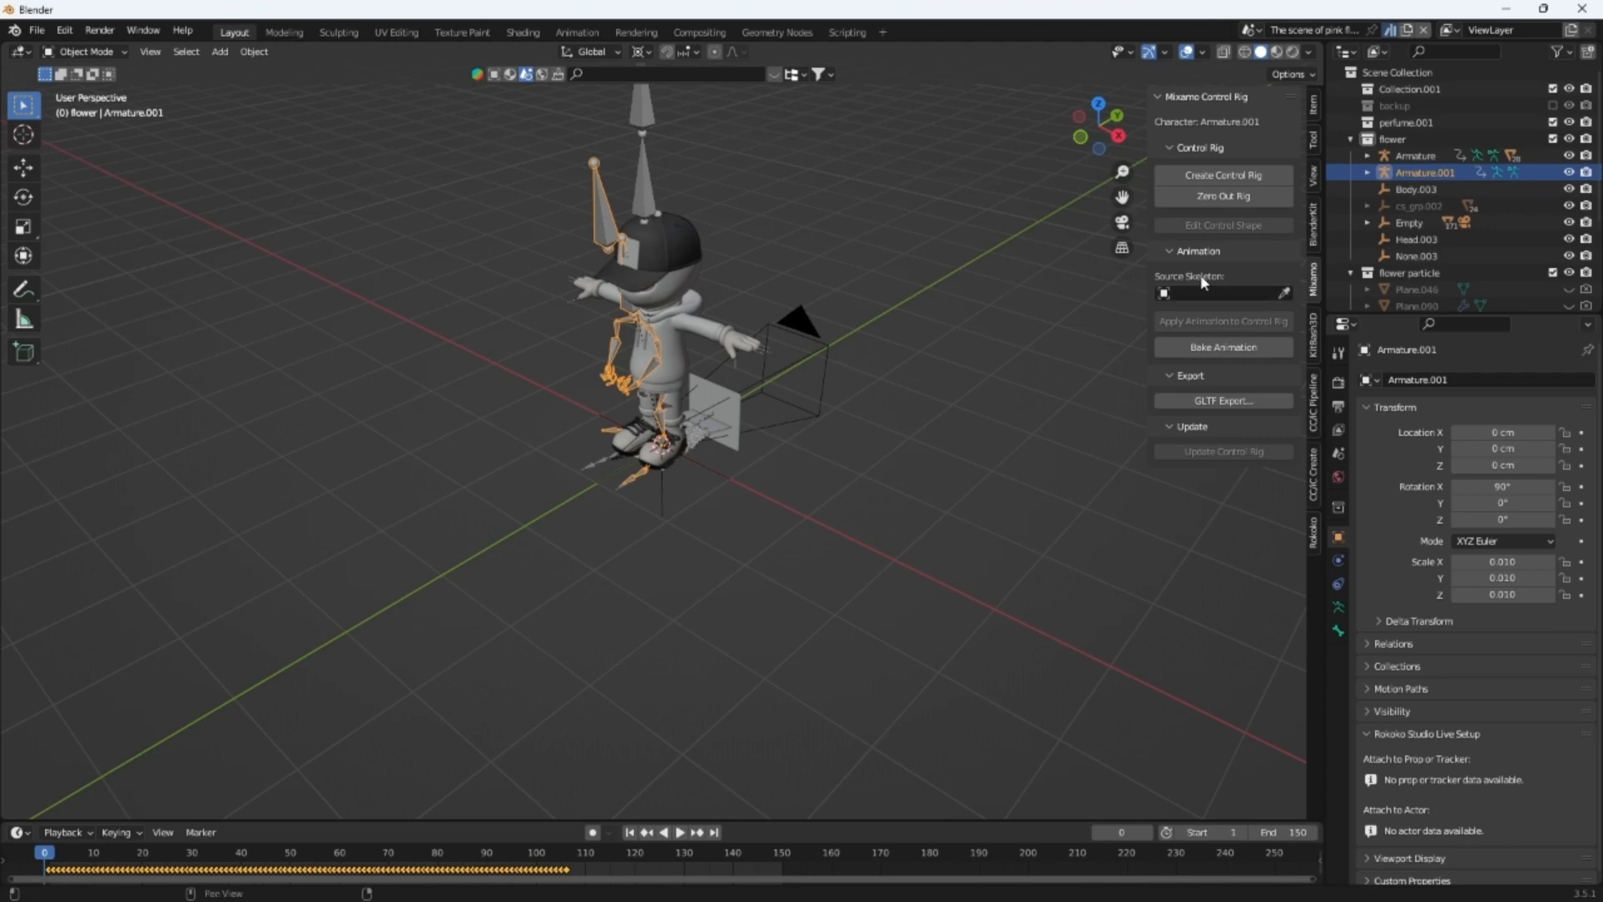
click(645, 161)
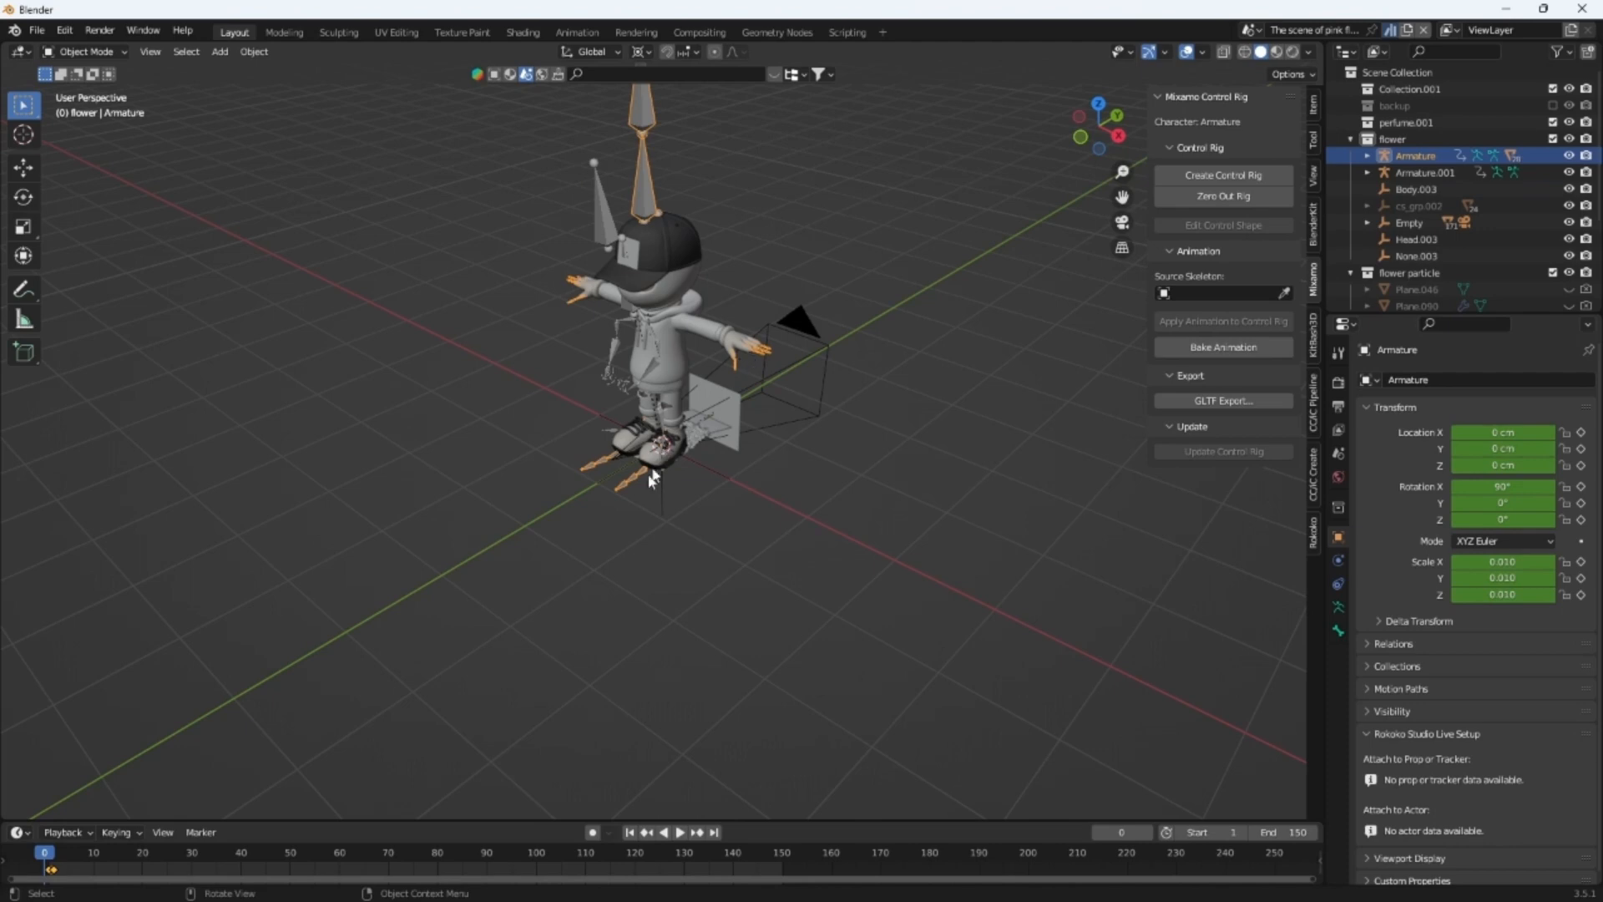
click(1209, 197)
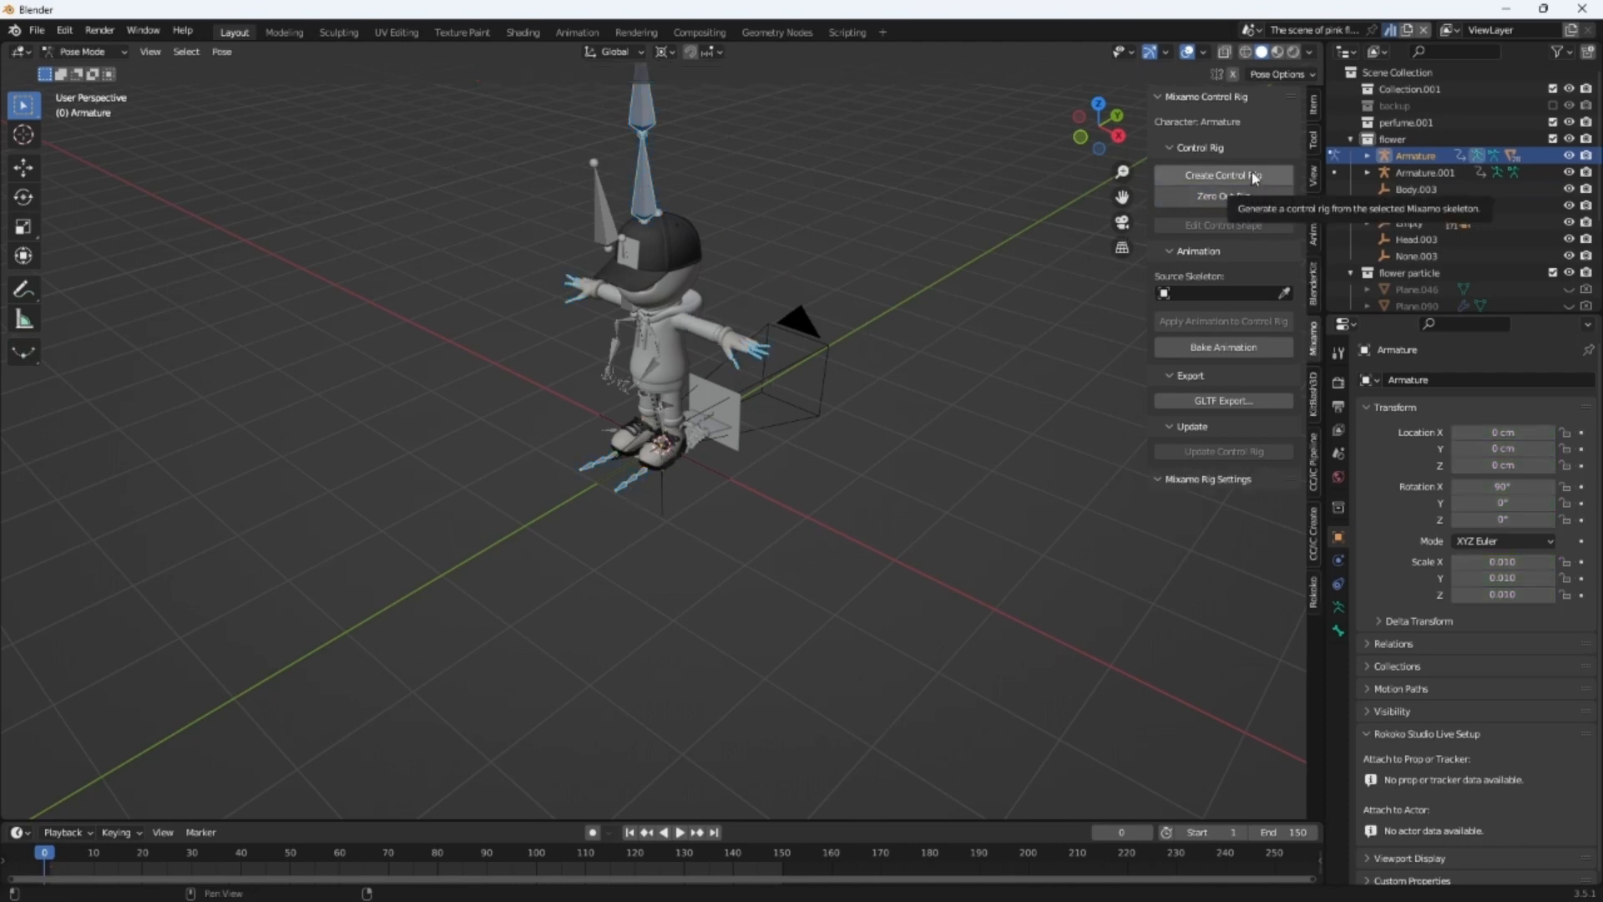
click(1251, 172)
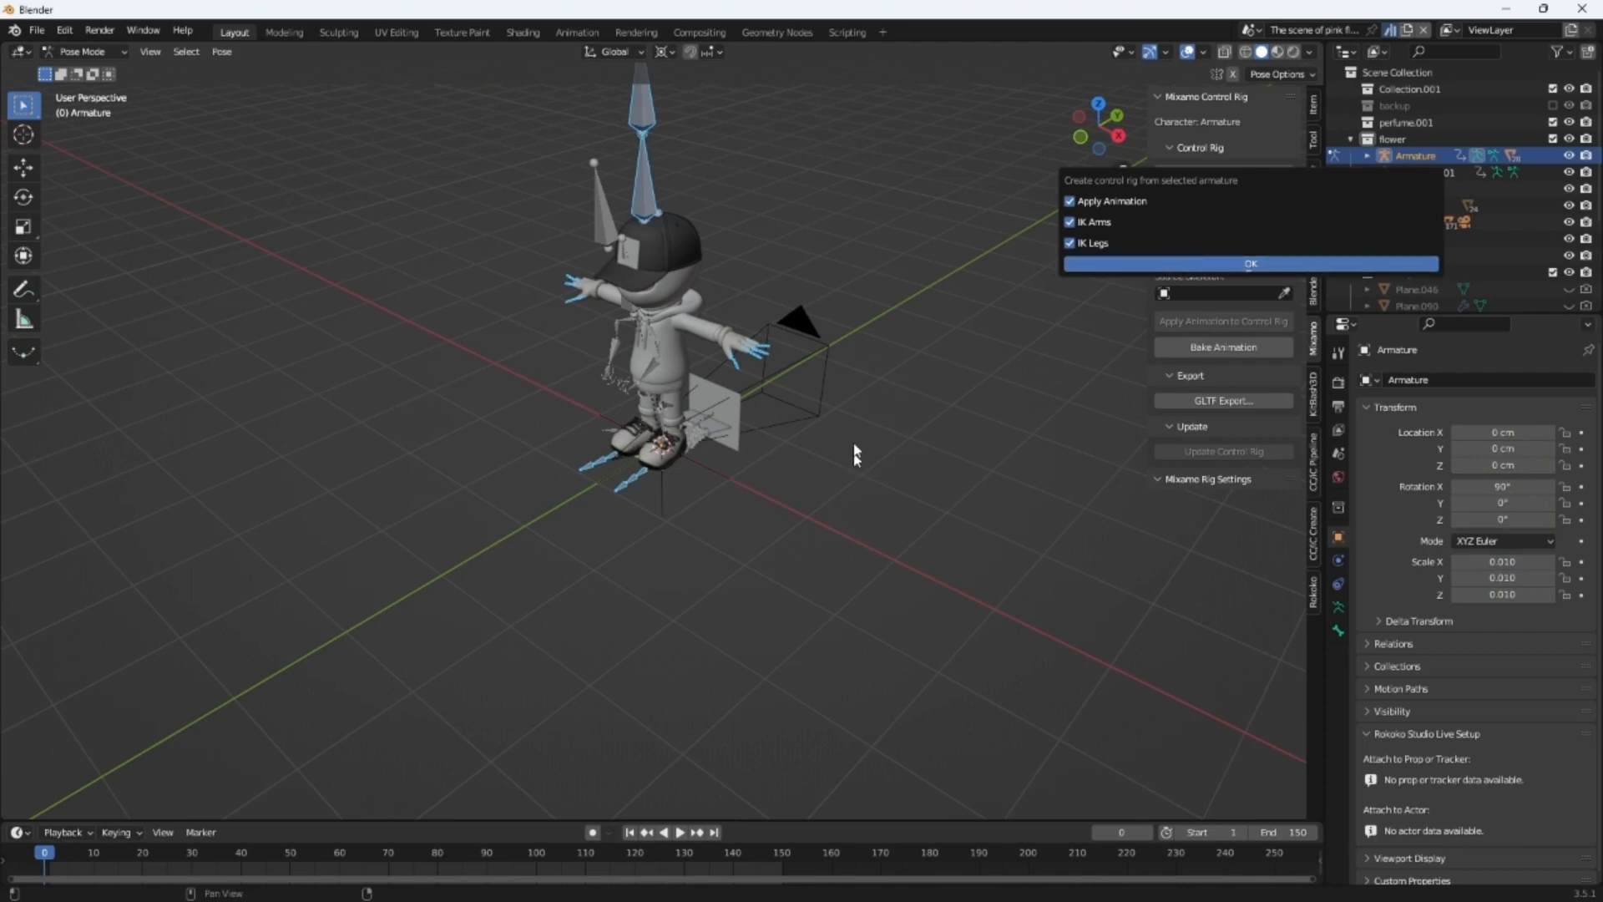
key(Return)
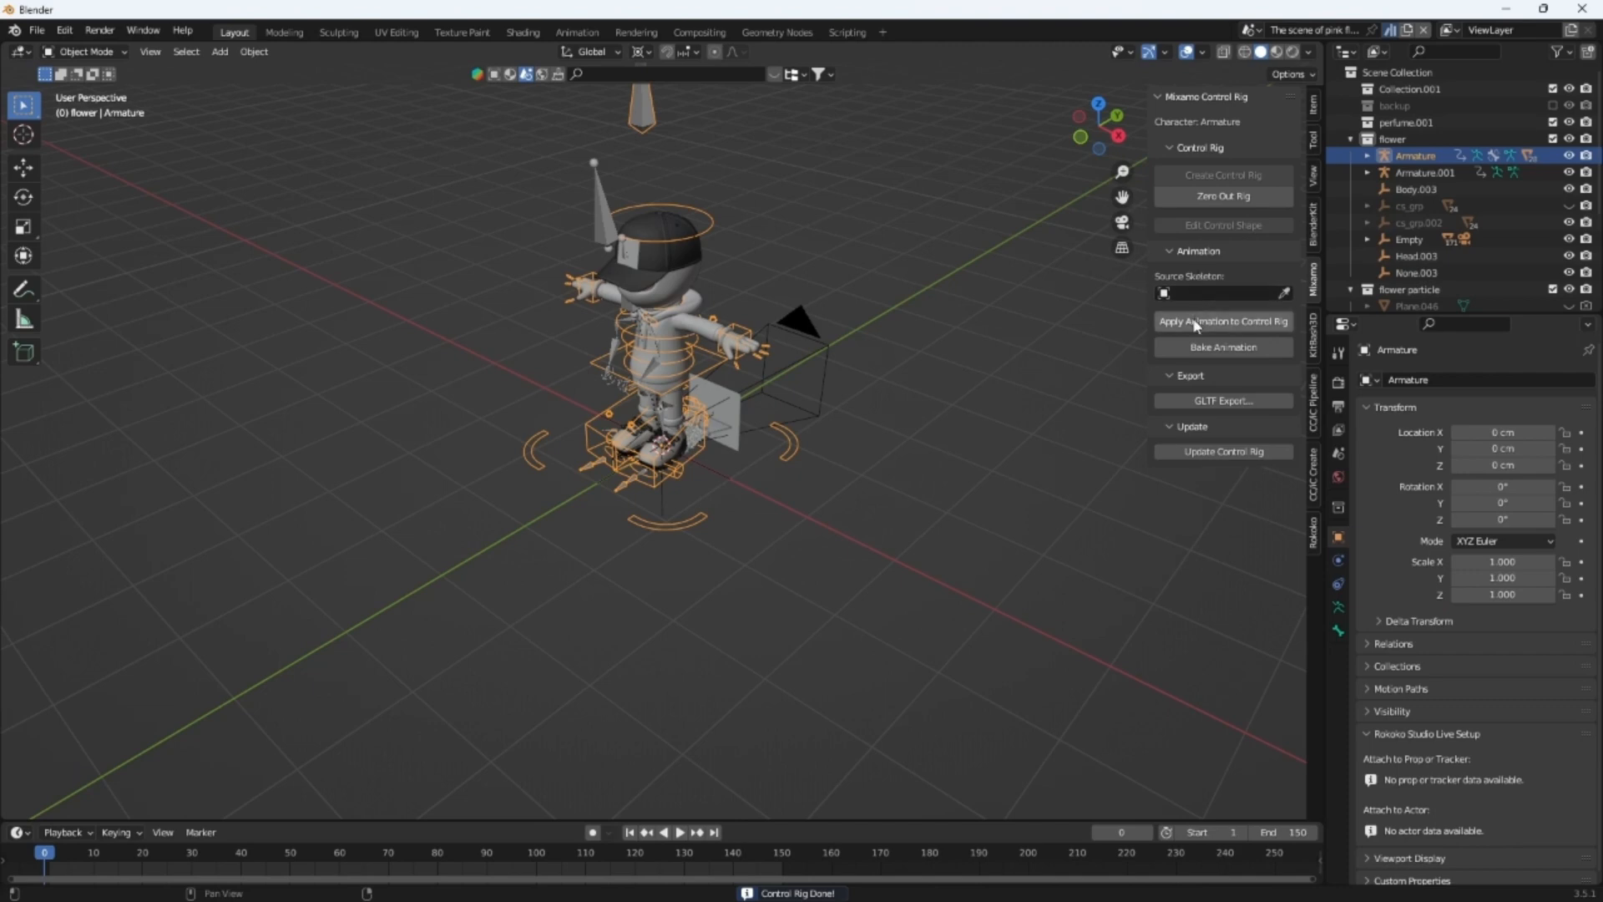
Set the imported animation skeleton Armature.001 as the source skeleton and apply its animation to the character's control rig
click(594, 182)
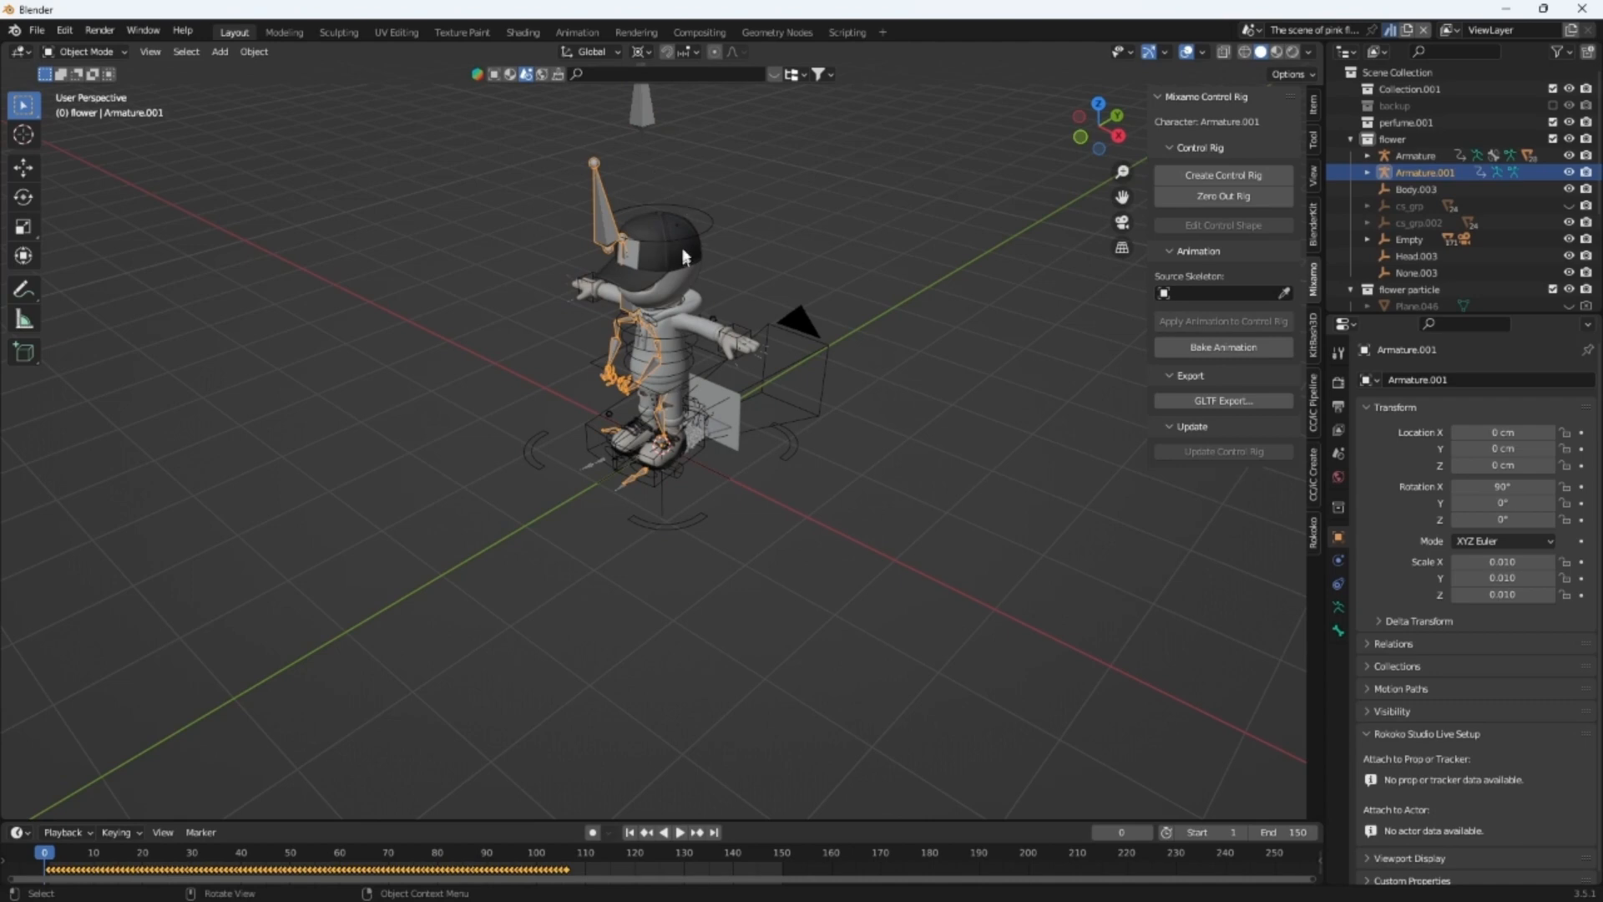
click(657, 253)
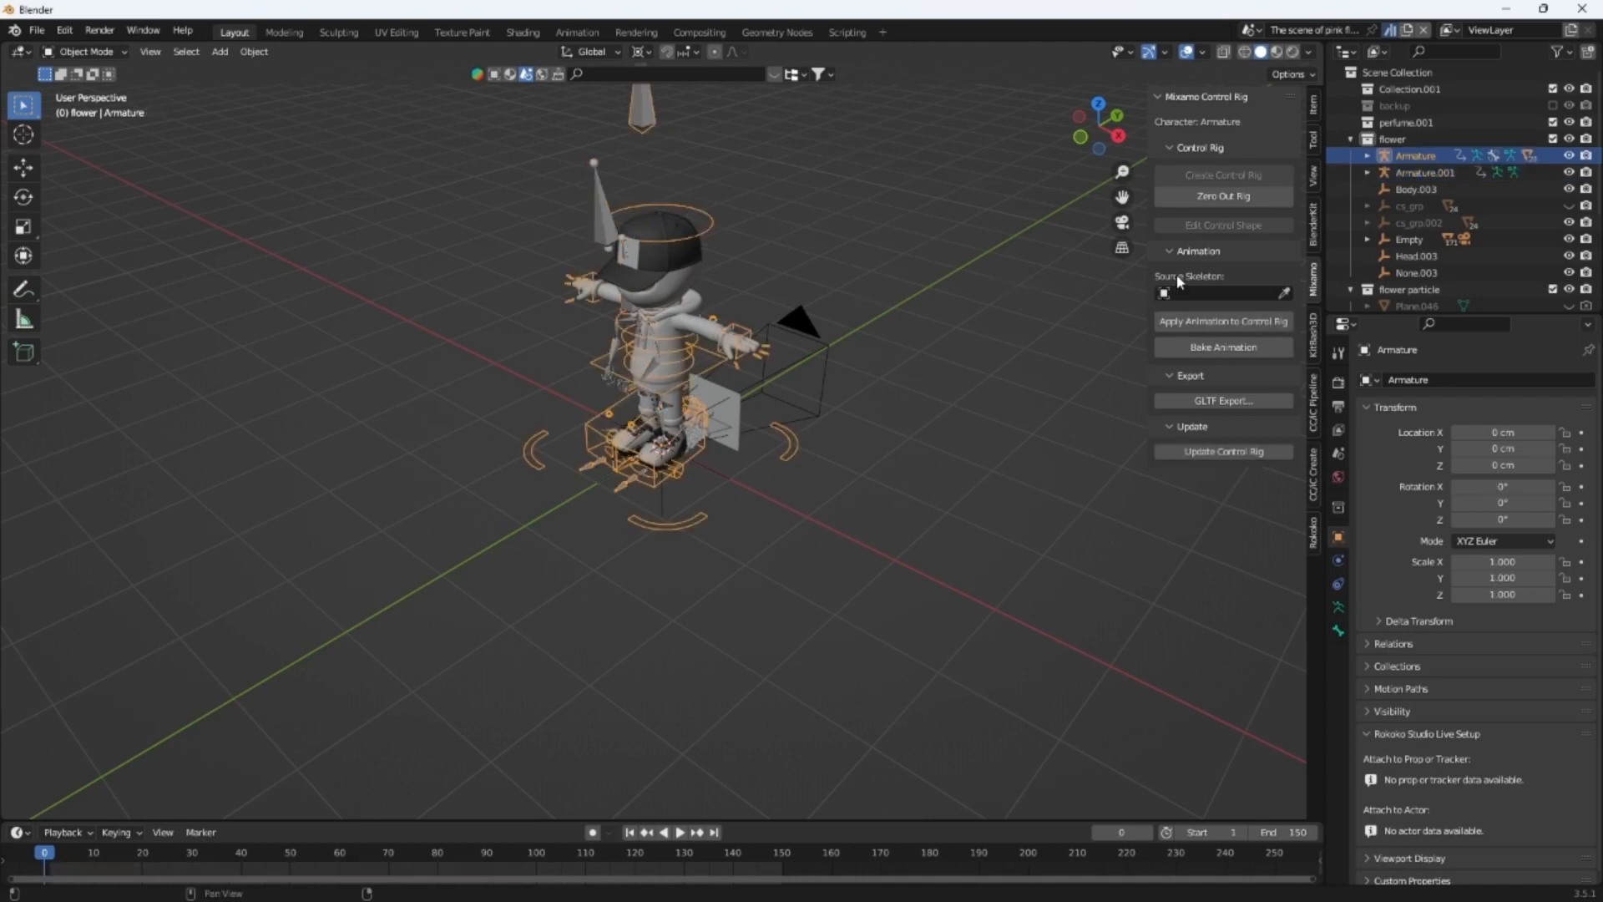
click(1283, 294)
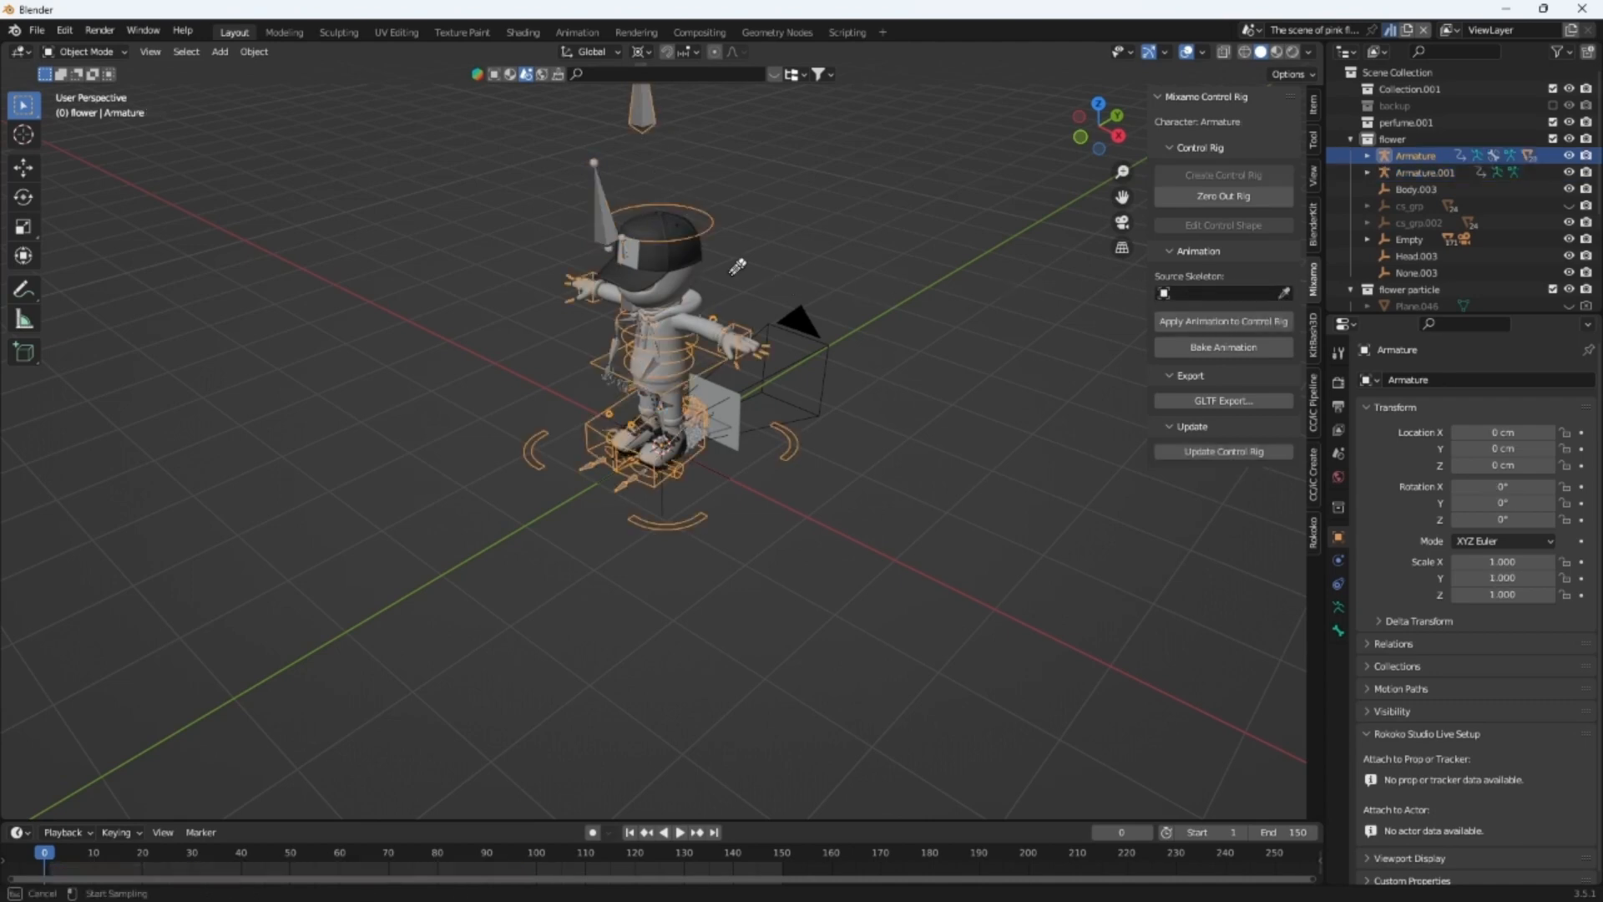
click(597, 200)
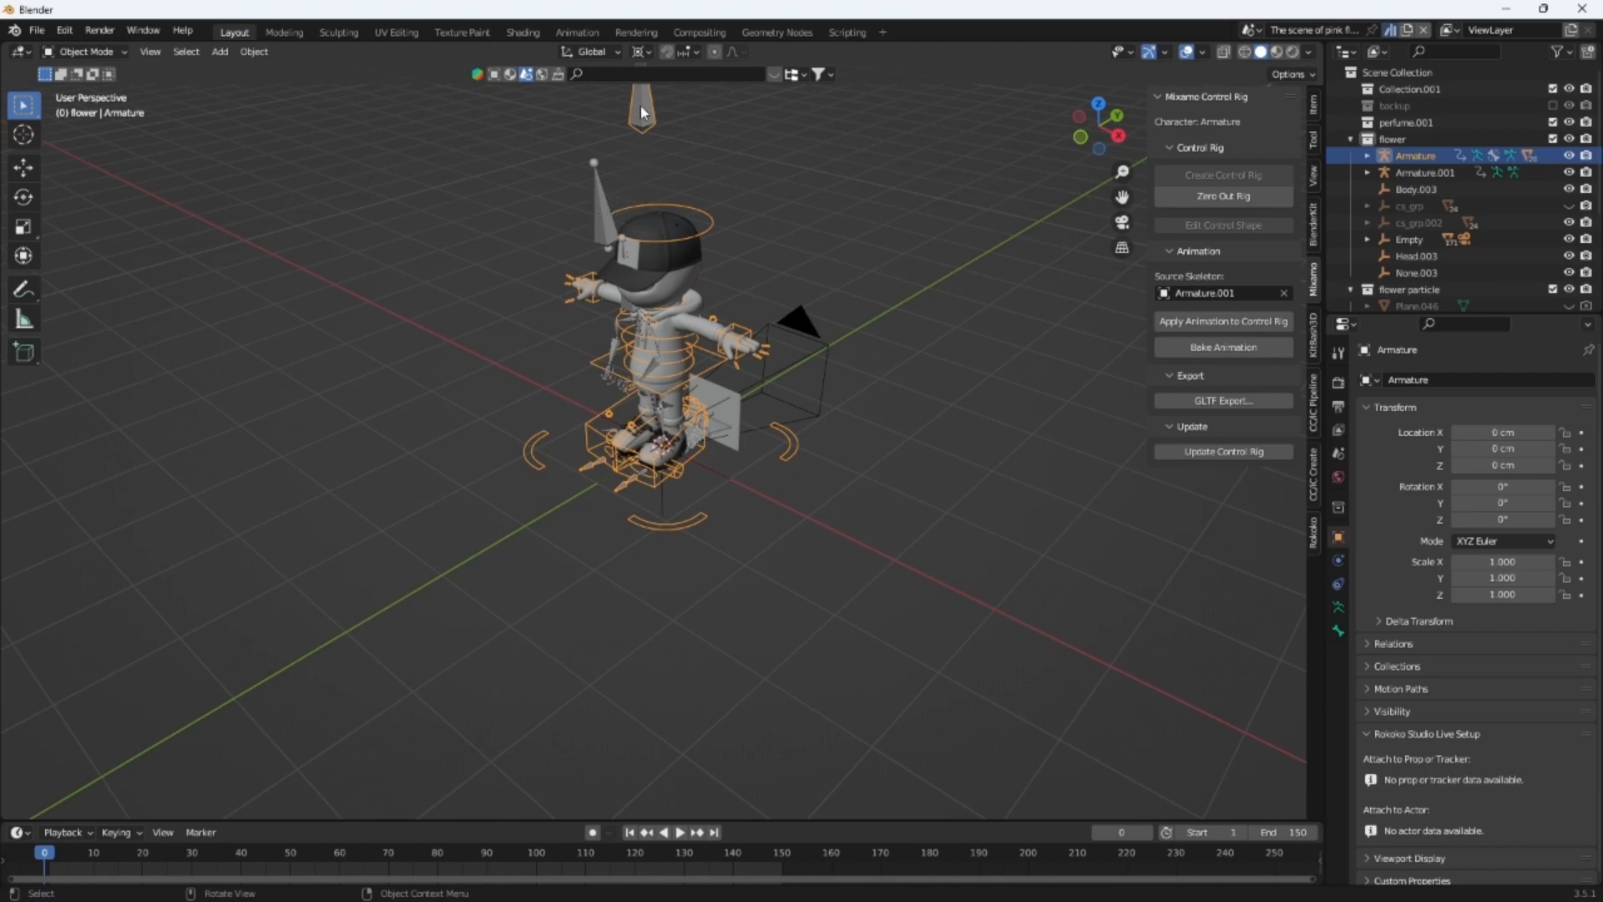
click(1221, 324)
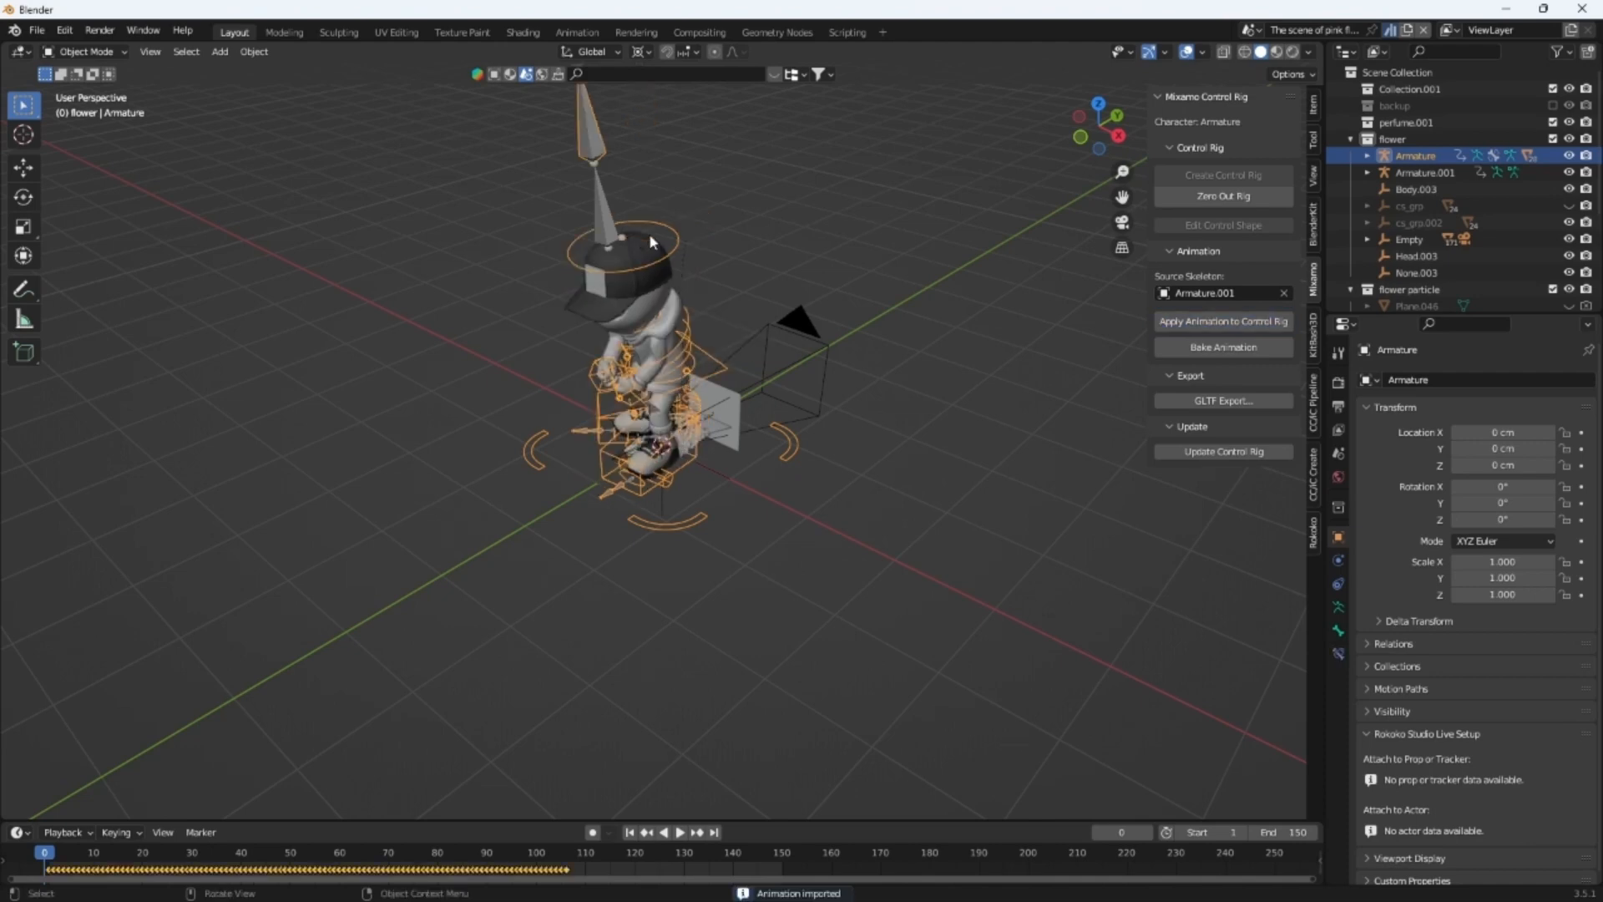
Scale the character's control rig armature to 0.1 on the X, Y and Z axes
scroll(707, 466, up, 8)
scroll(735, 452, up, 5)
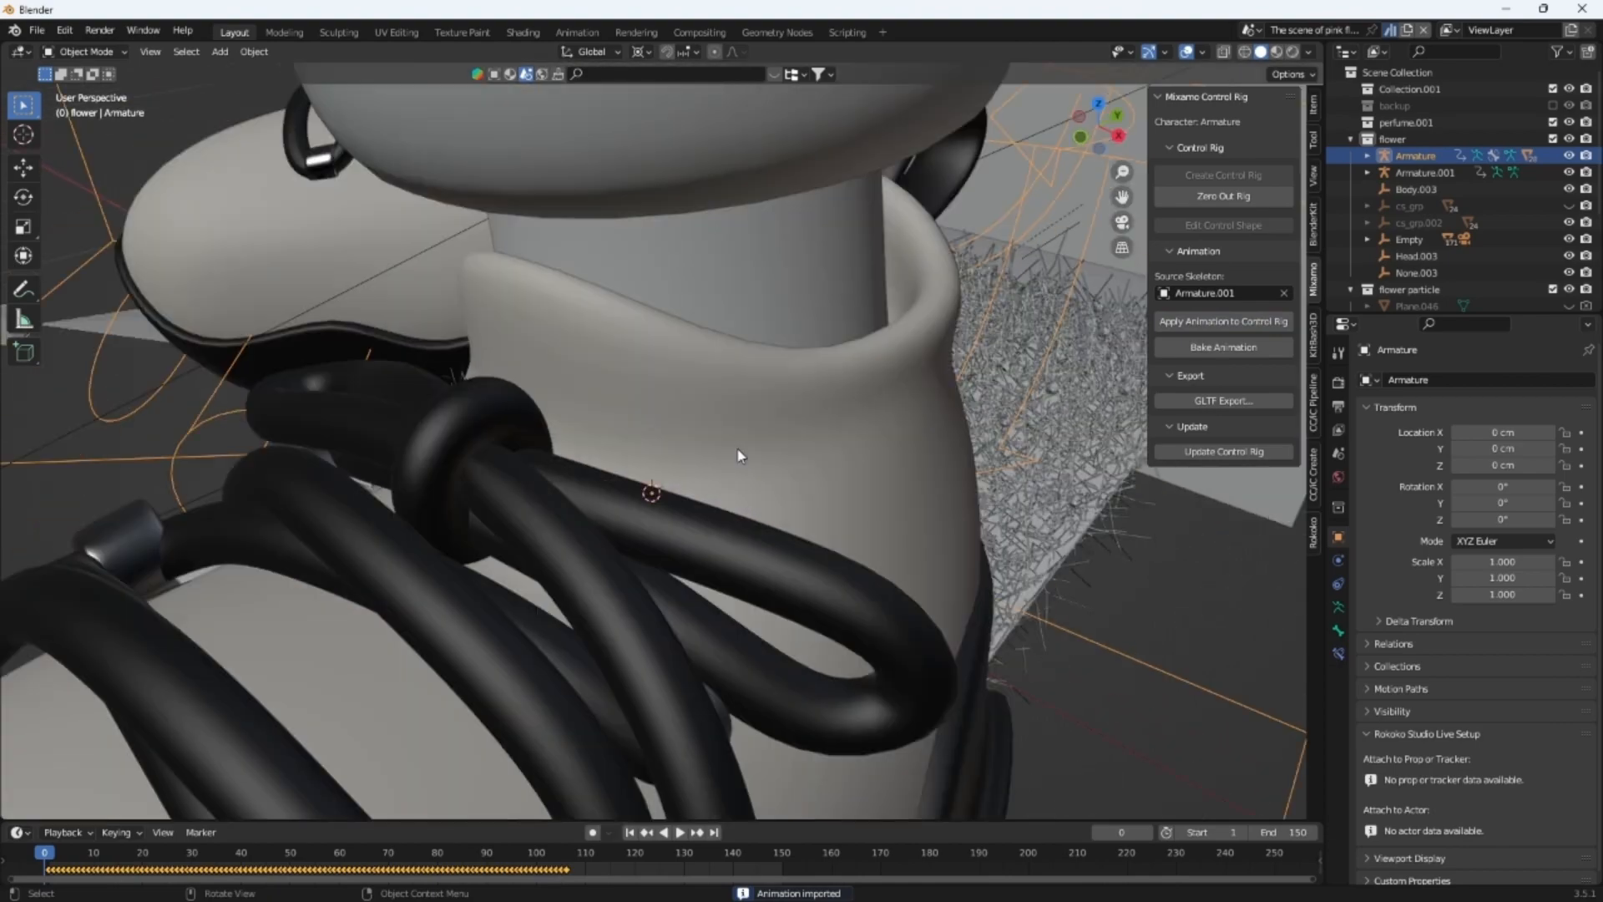
scroll(738, 449, down, 10)
middle_drag(738, 449, 630, 357)
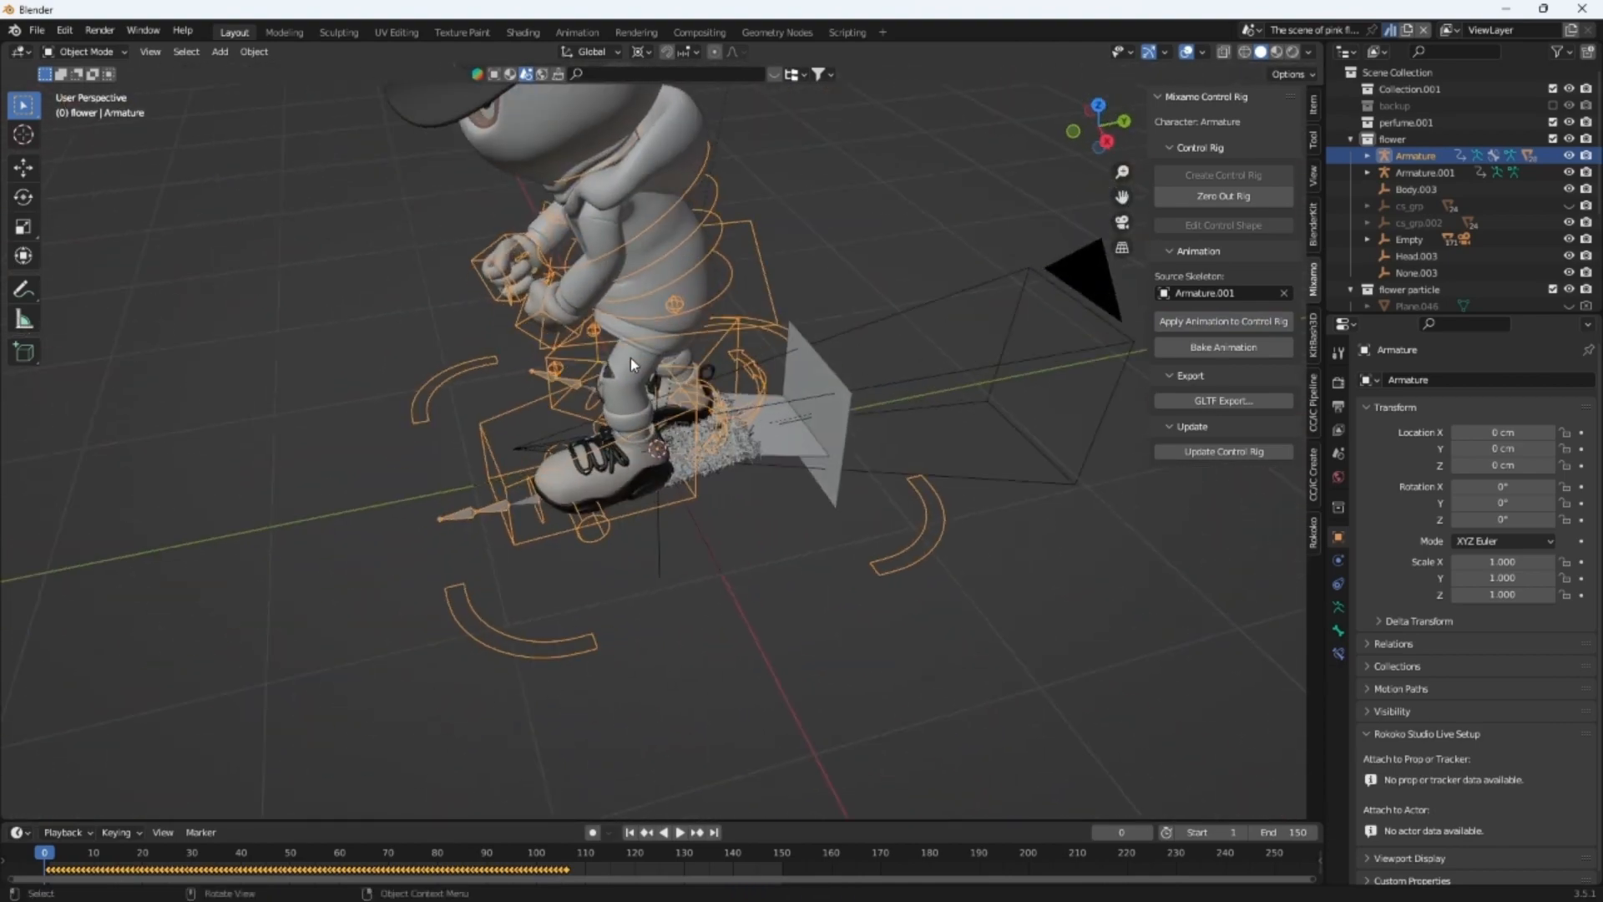
scroll(629, 357, down, 3)
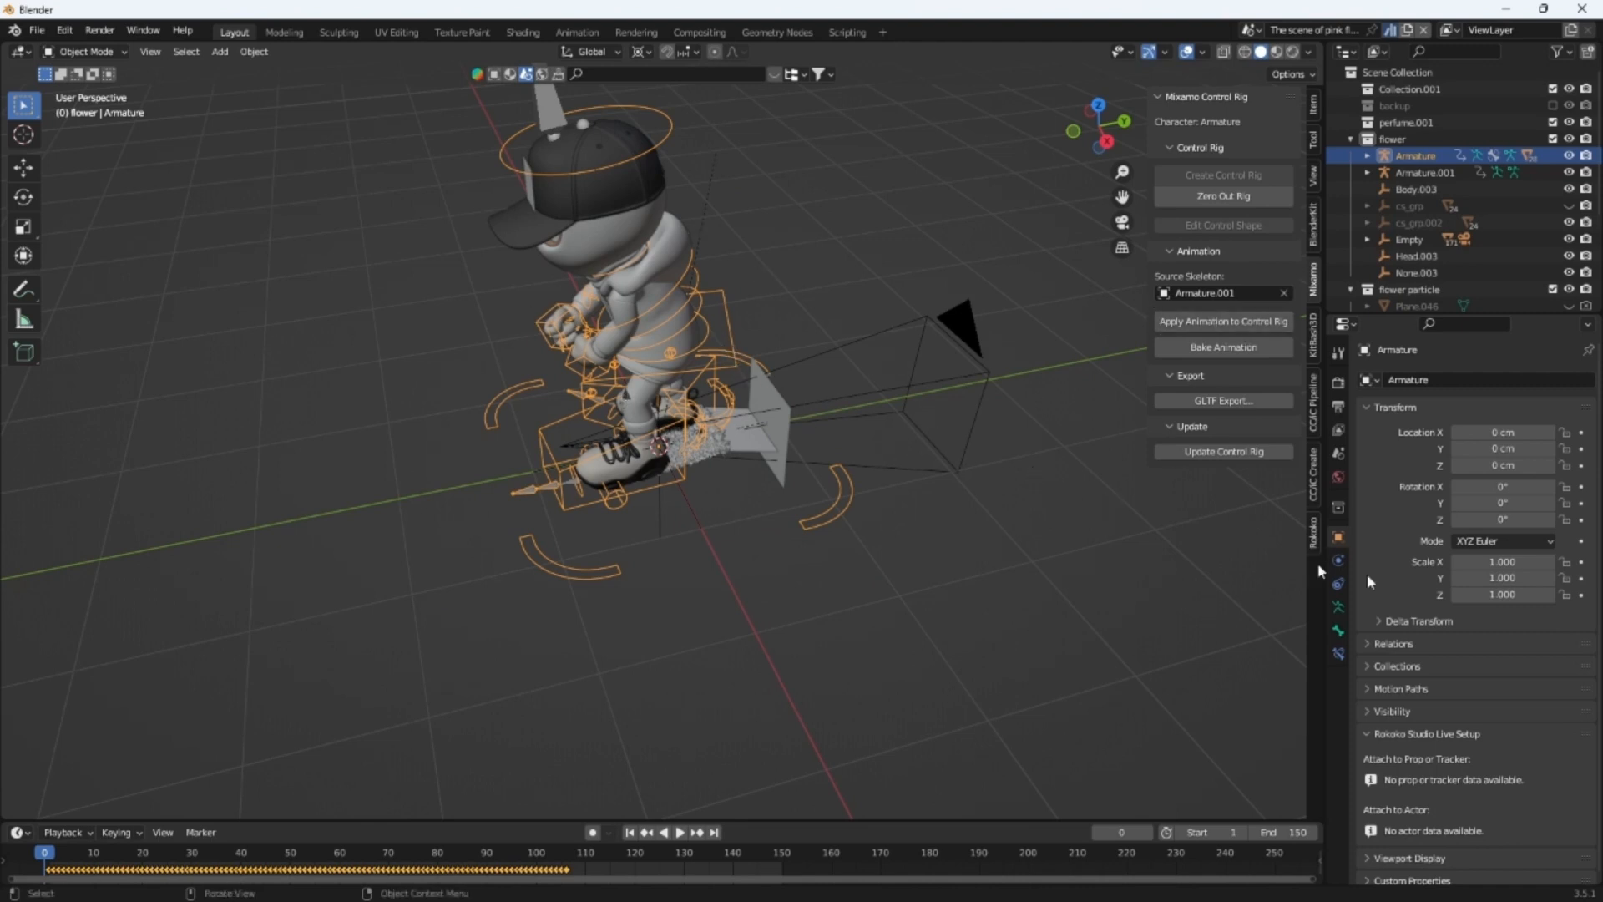
click(1505, 563)
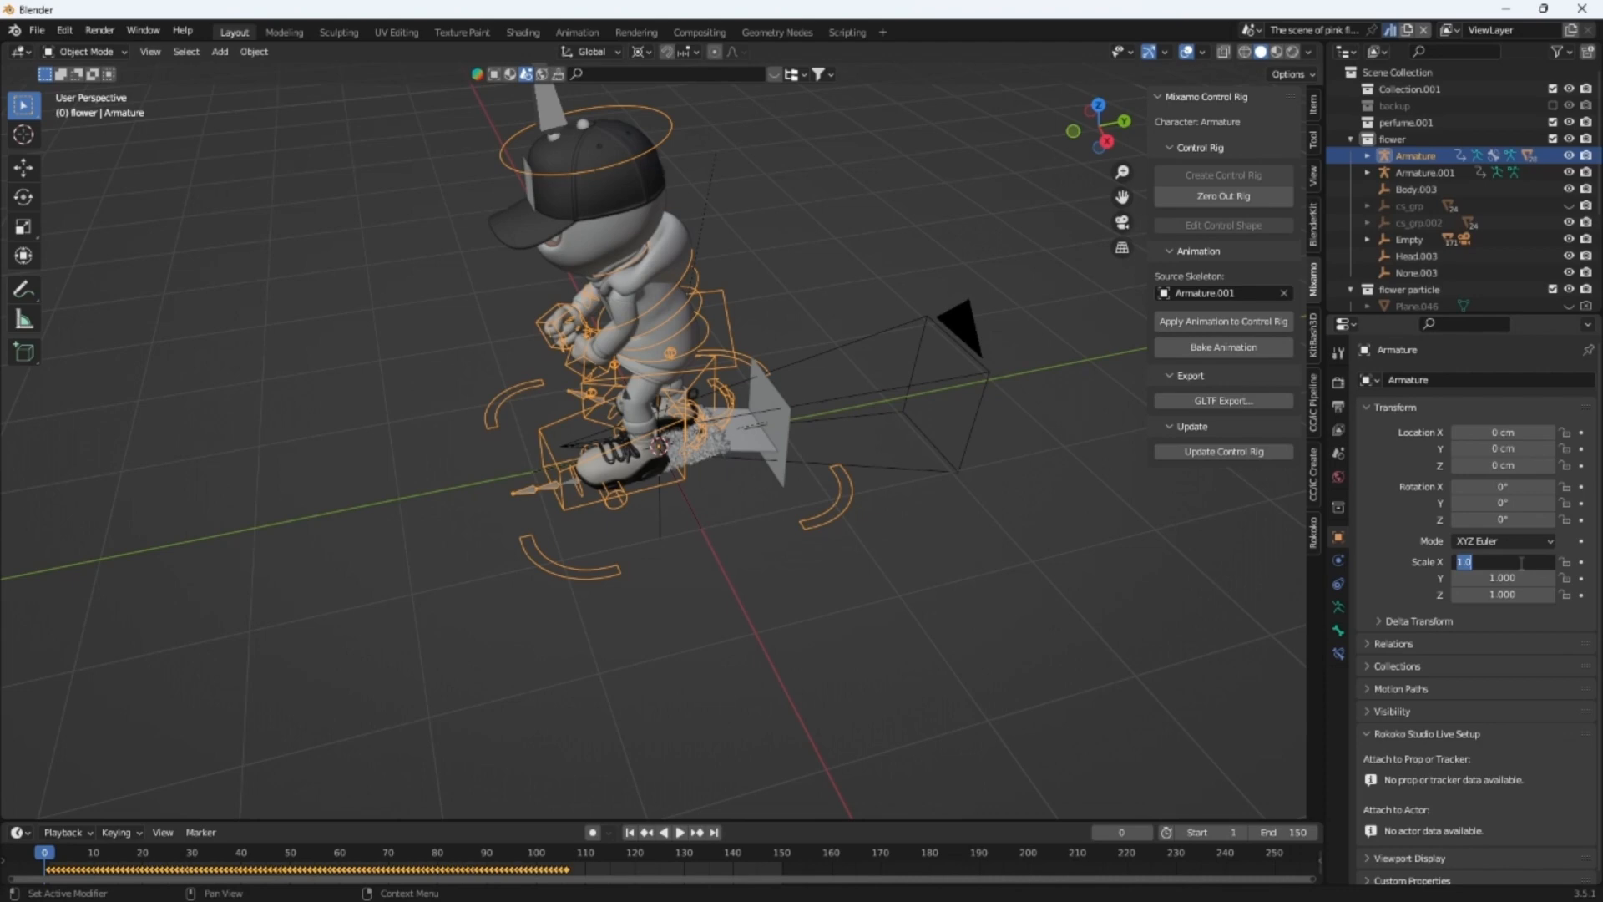
text(-1)
key(Tab)
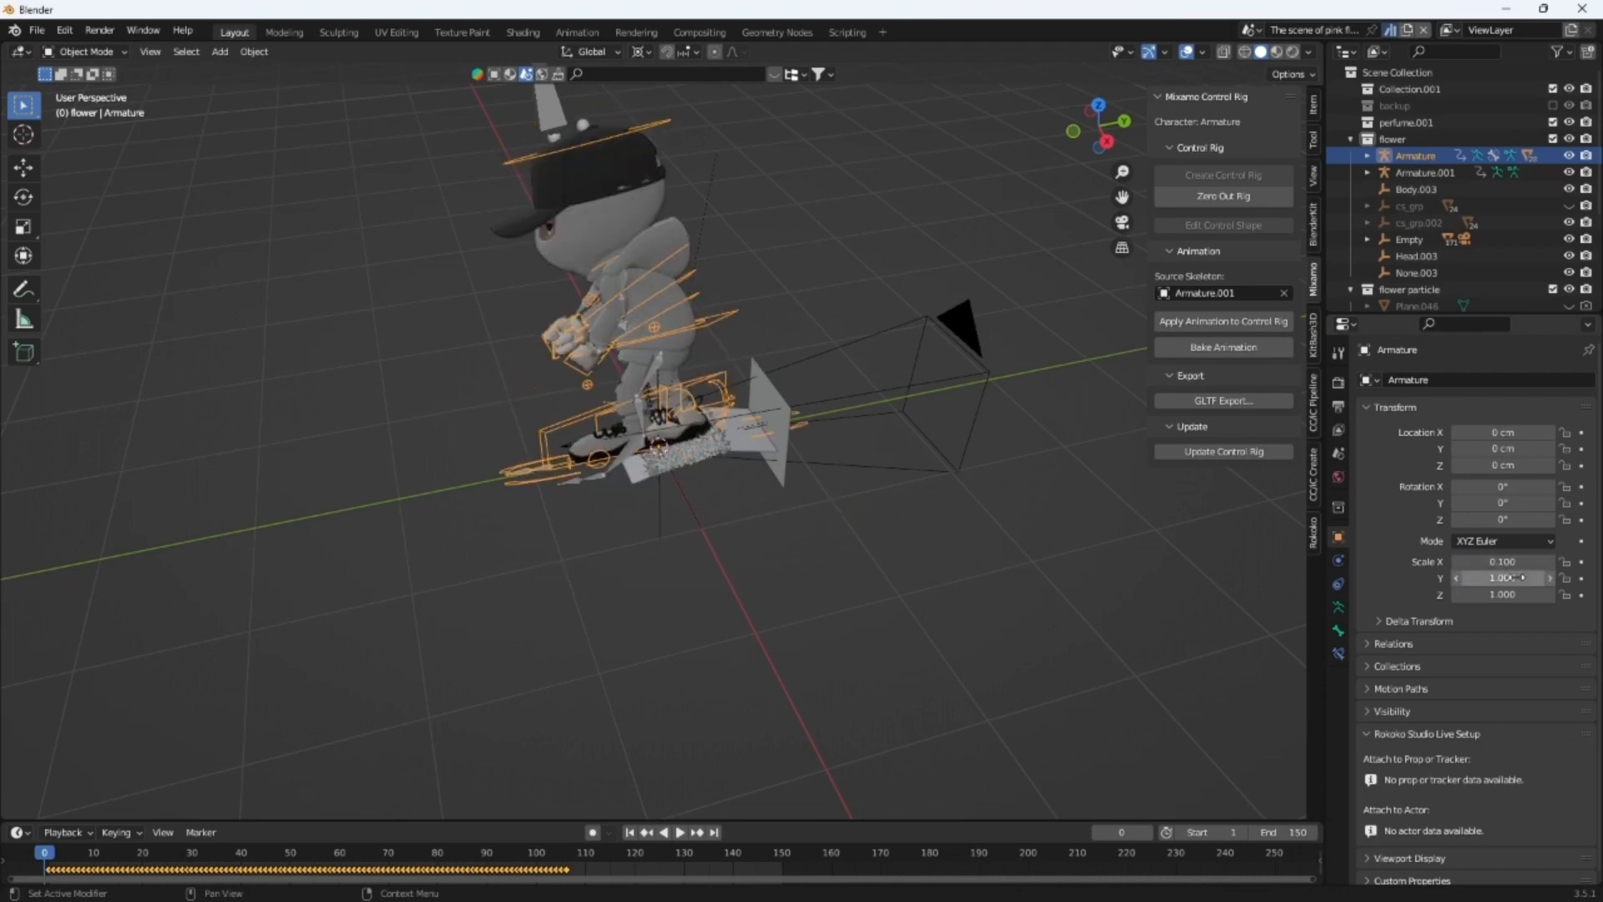
text(.1)
key(Tab)
text(.1)
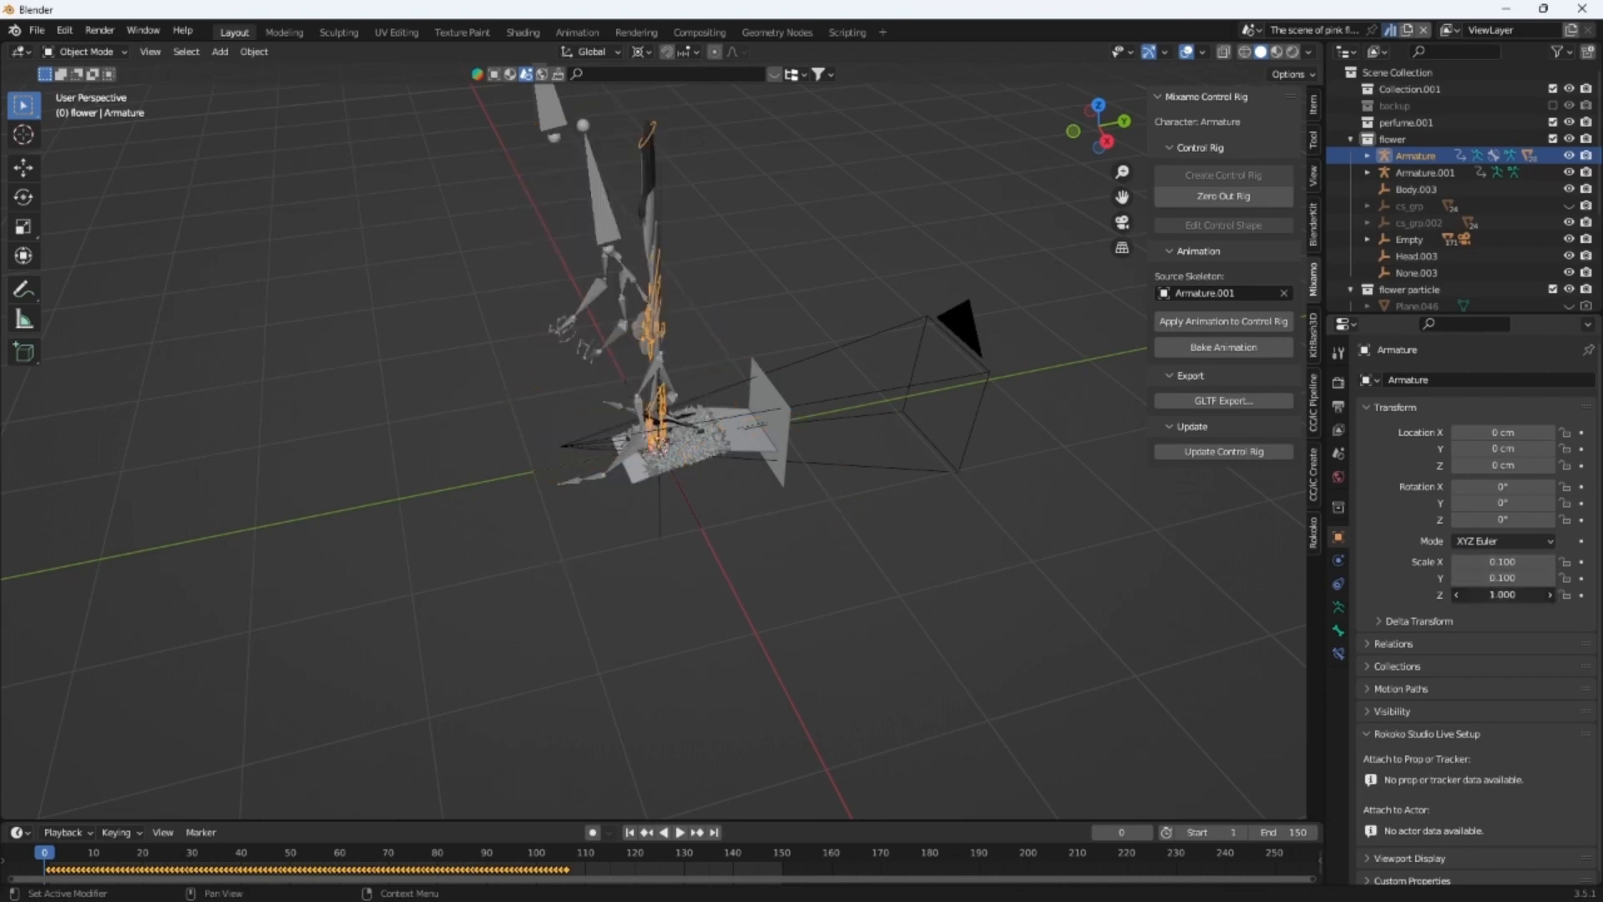
key(Return)
Set the character armature's X, Y and Z scale to 0.07 to fit the grass scene
scroll(803, 387, up, 10)
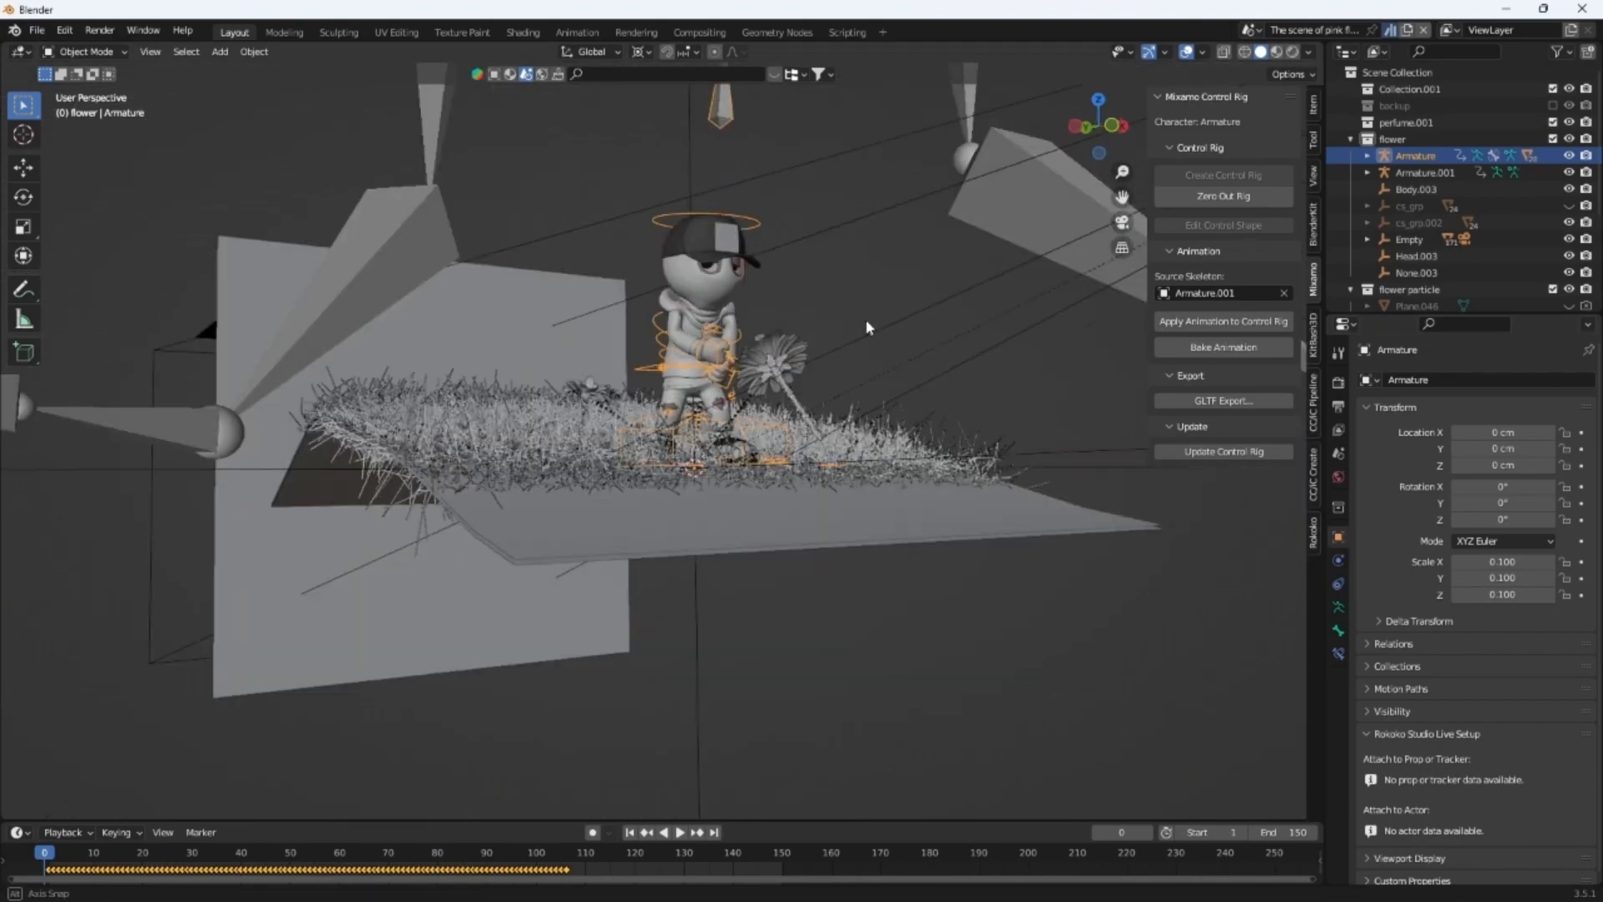
middle_drag(866, 326, 781, 354)
click(1523, 565)
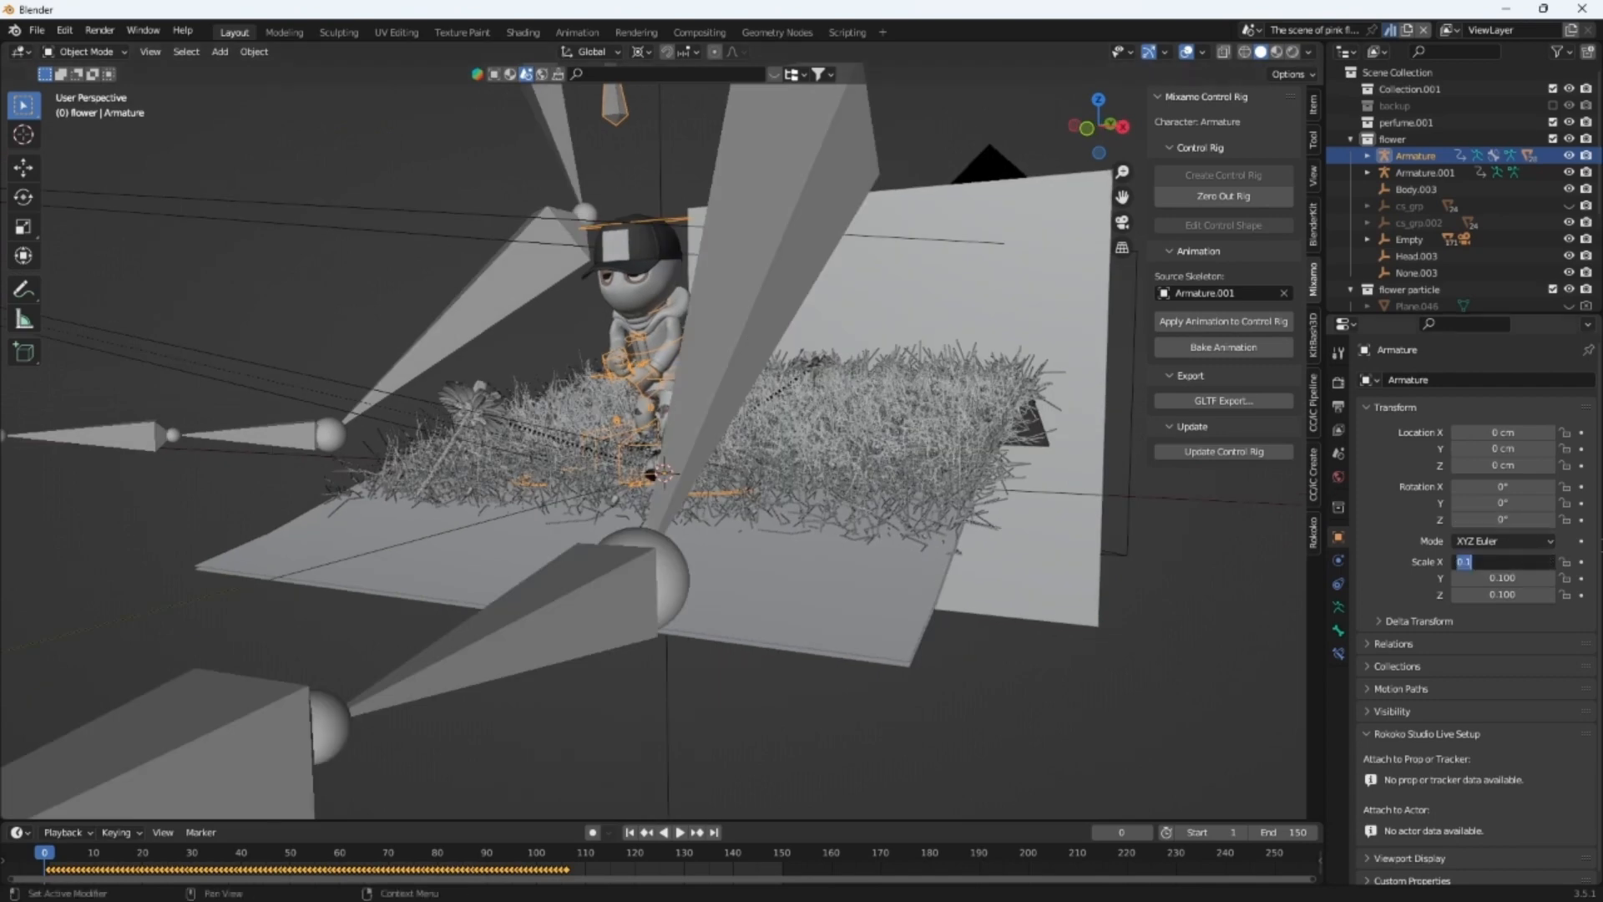
text(.07)
key(Return)
drag(1513, 577, 1505, 577)
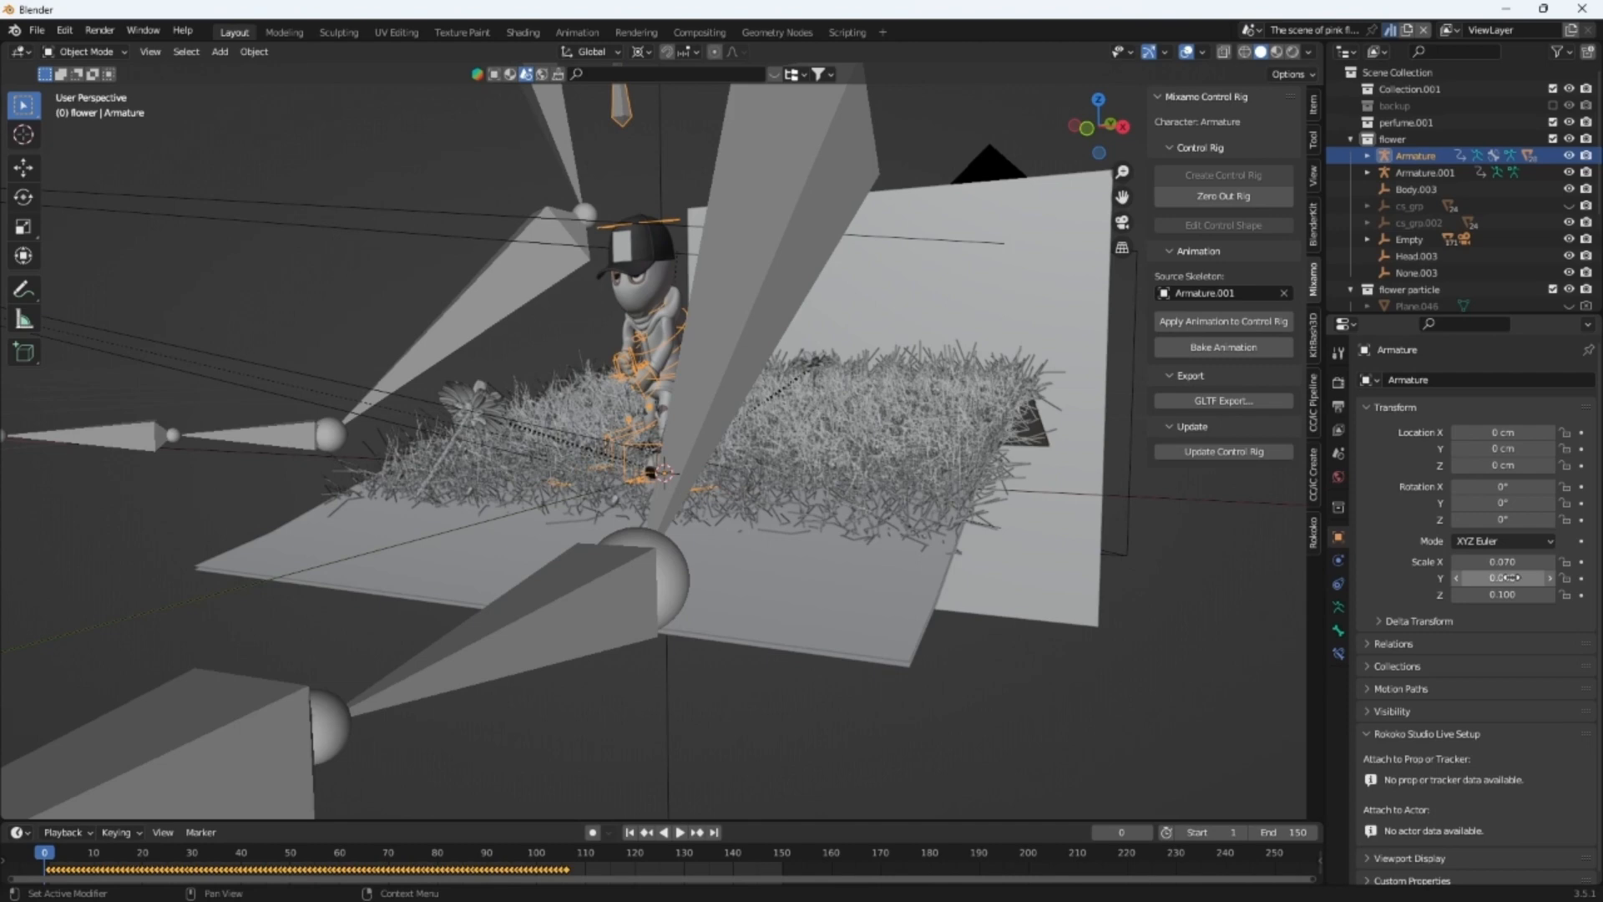
click(1511, 577)
text(.07)
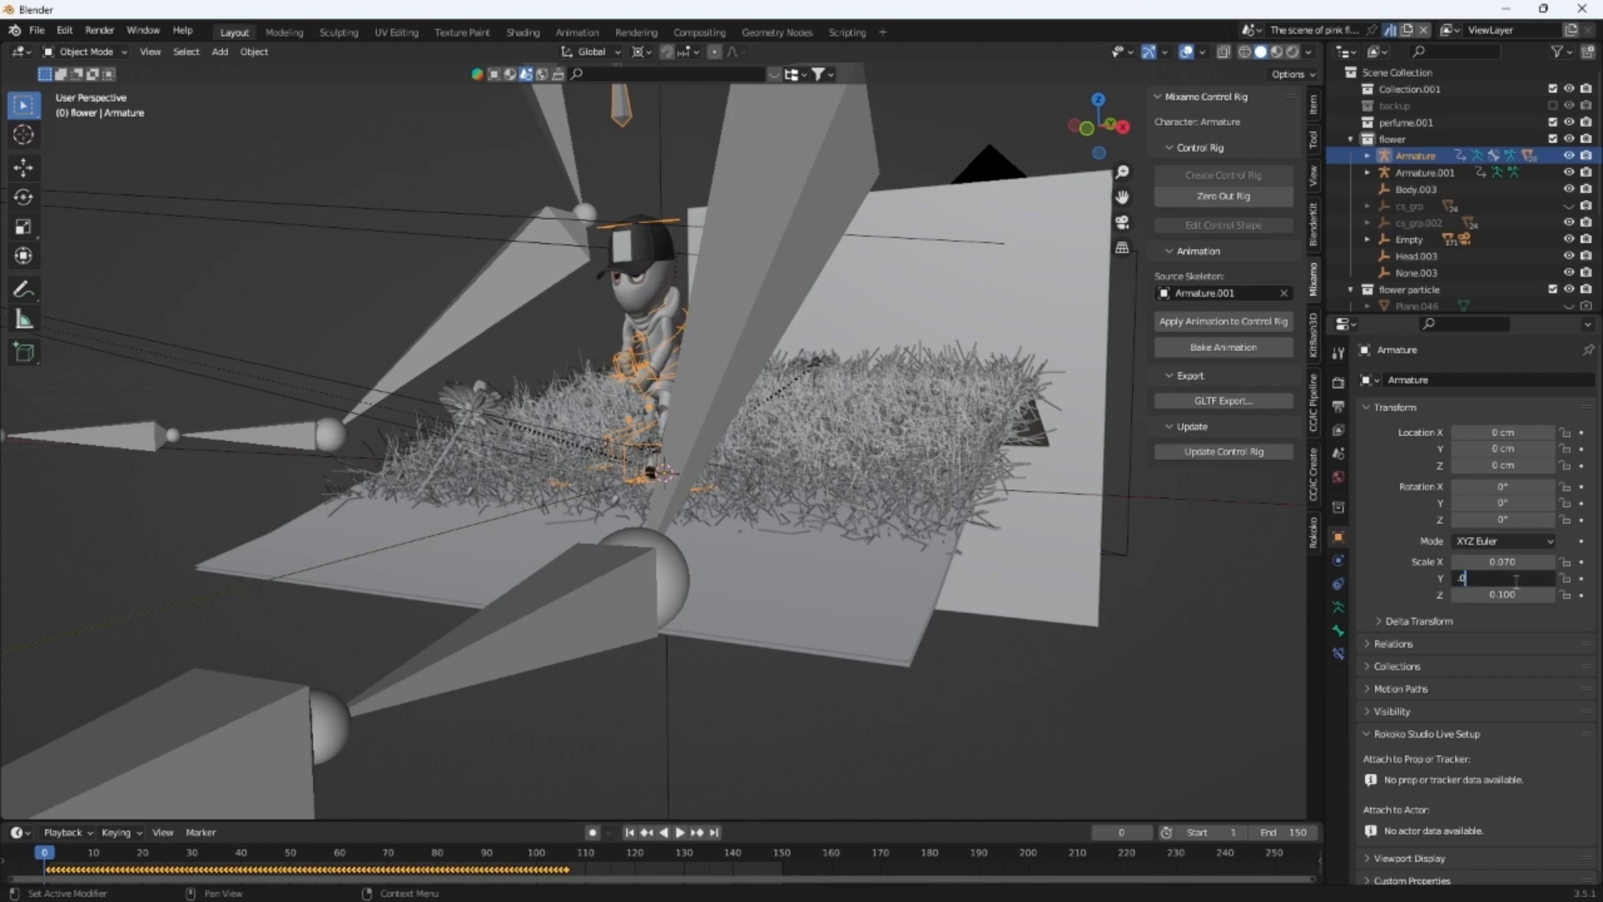
key(Return)
click(1508, 596)
key(BackSpace)
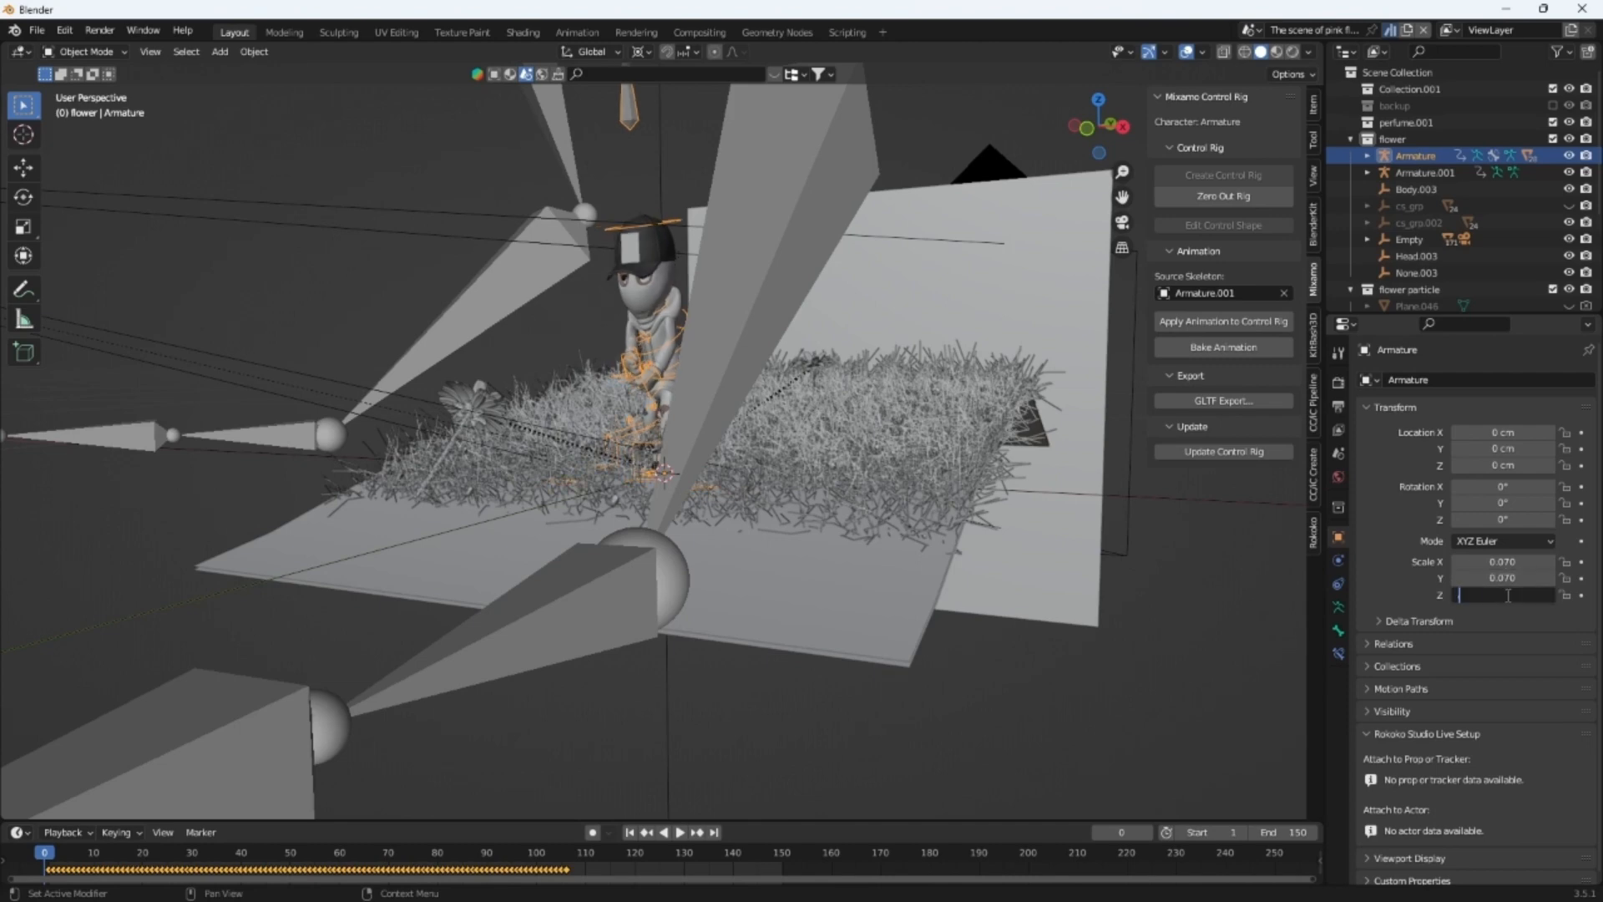
text(.07)
key(Return)
Reduce the character armature's scale to 0.03 on all three axes
middle_drag(684, 298, 916, 307)
click(1523, 559)
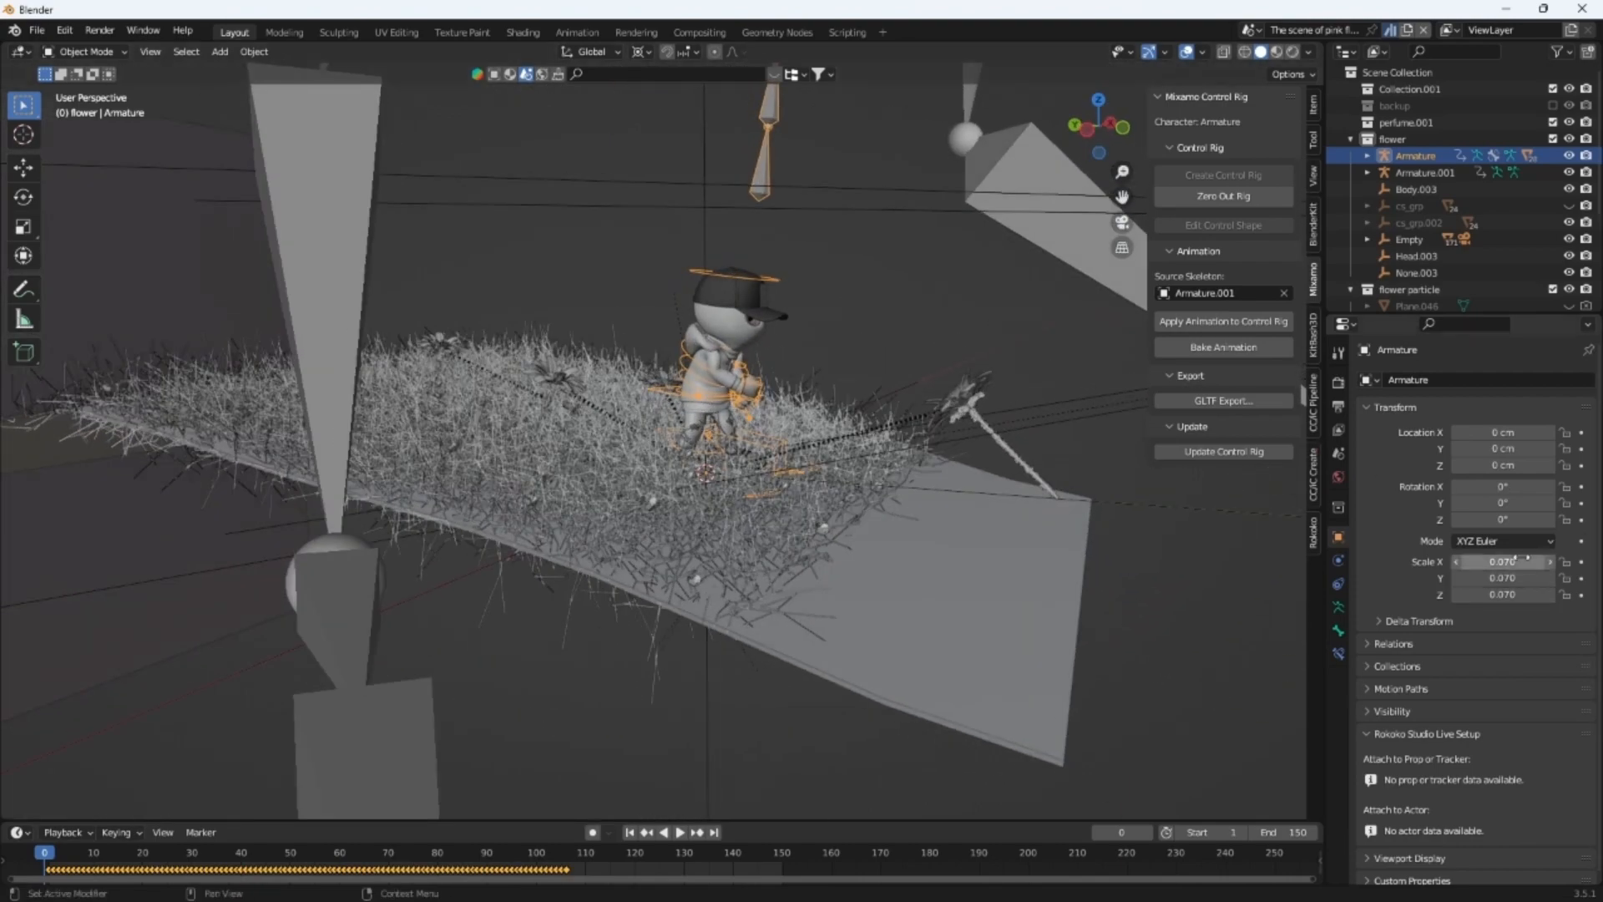
text(.03)
key(Return)
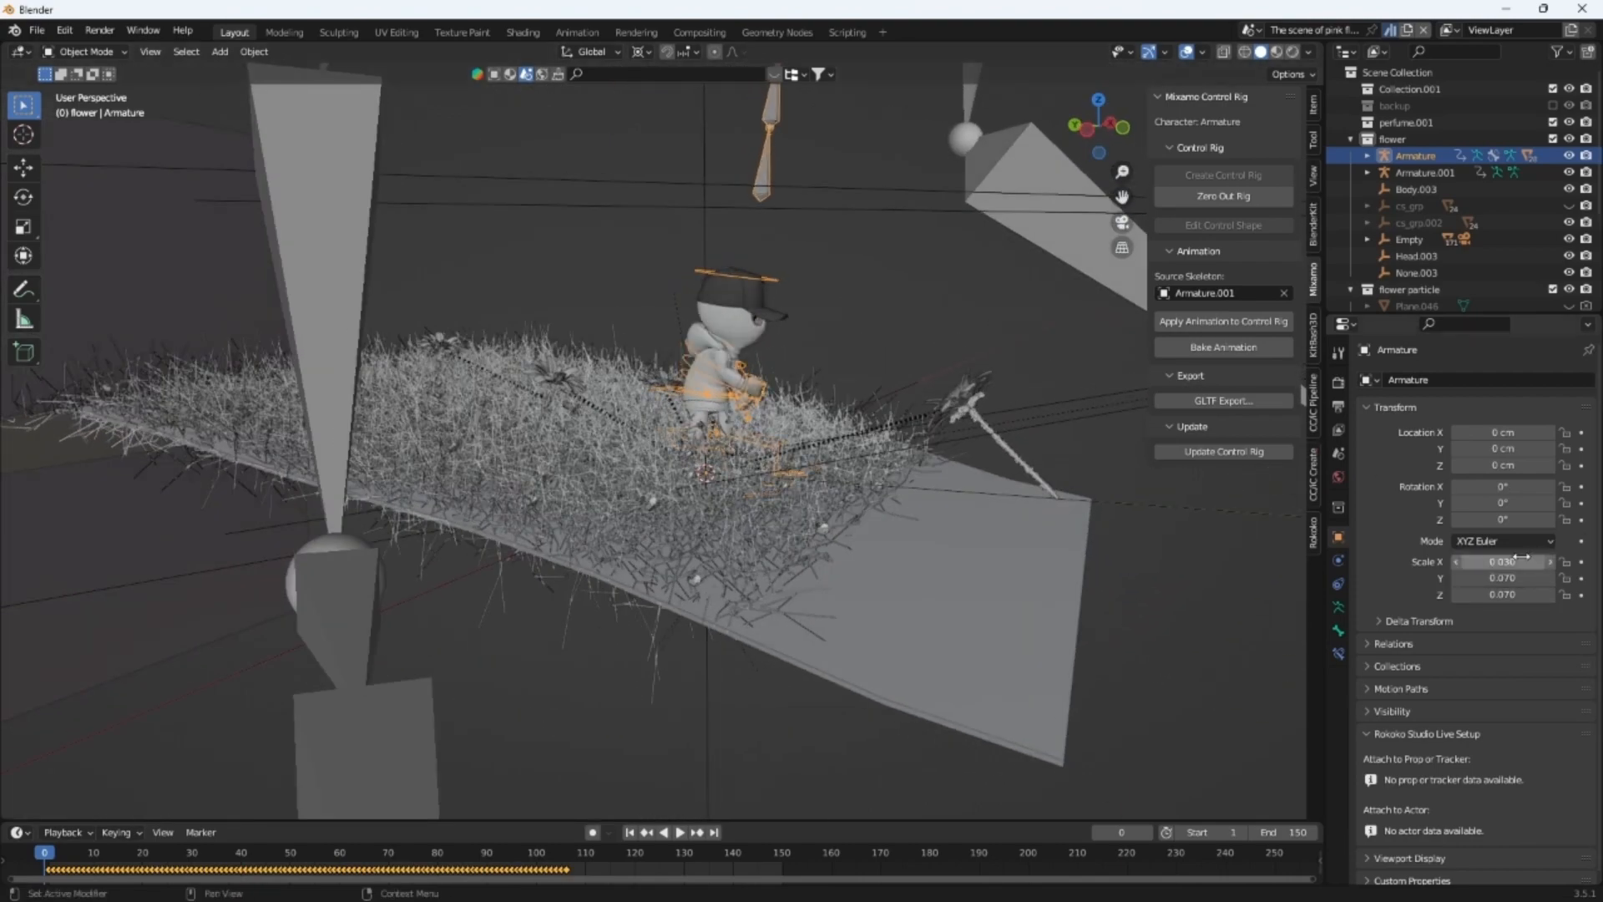
click(1515, 578)
key(BackSpace)
text(.03)
key(Return)
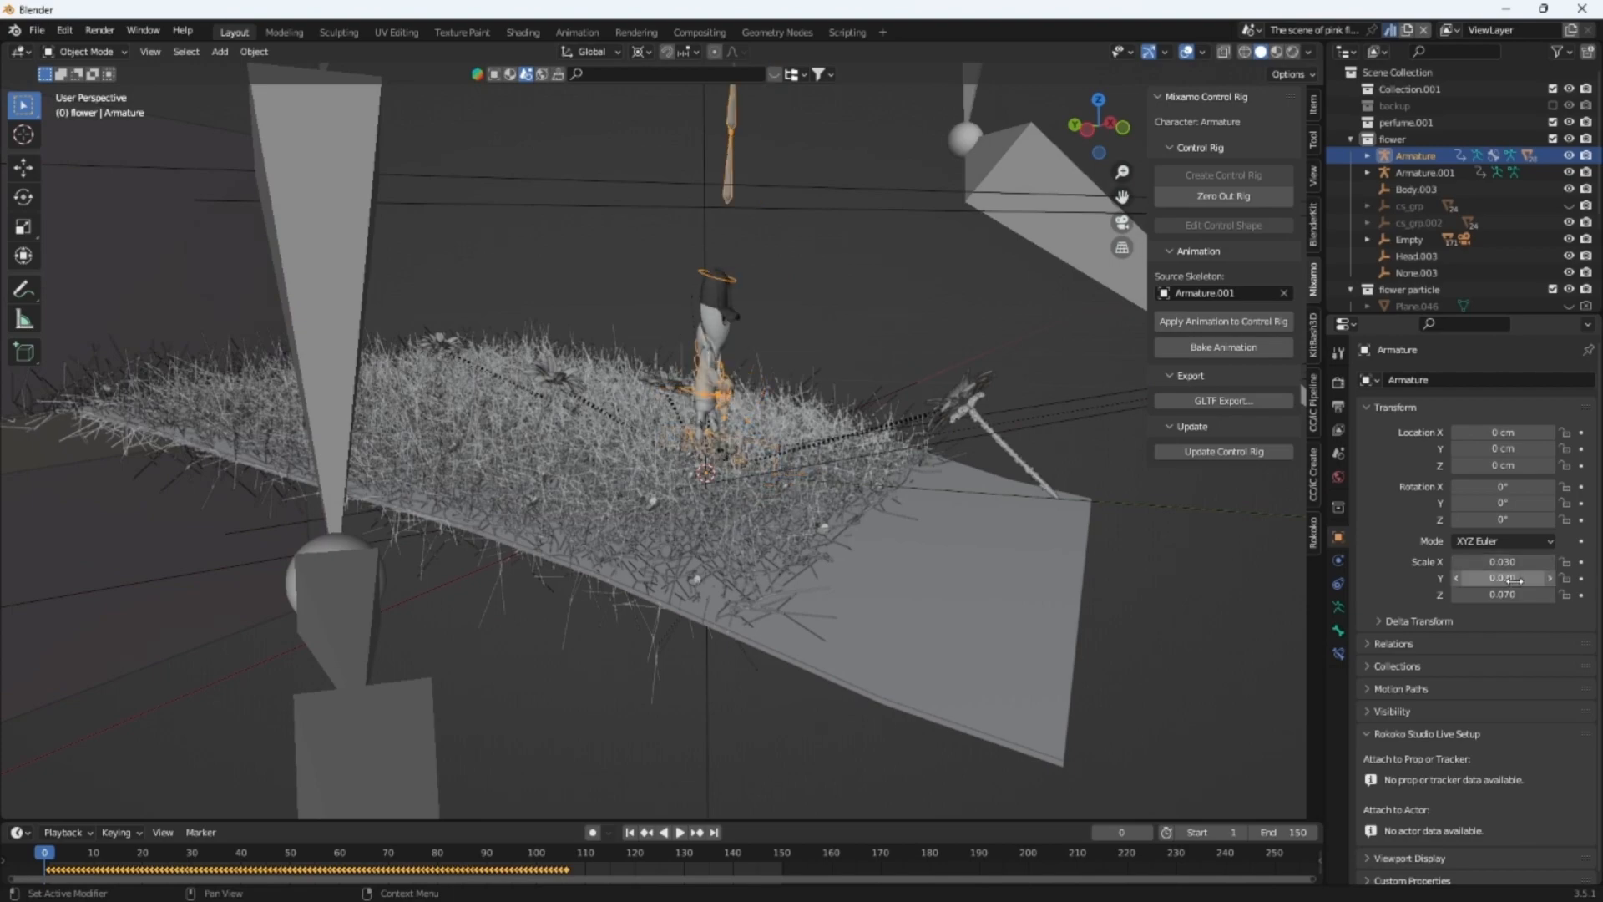
click(1507, 593)
key(BackSpace)
text(.03)
key(Return)
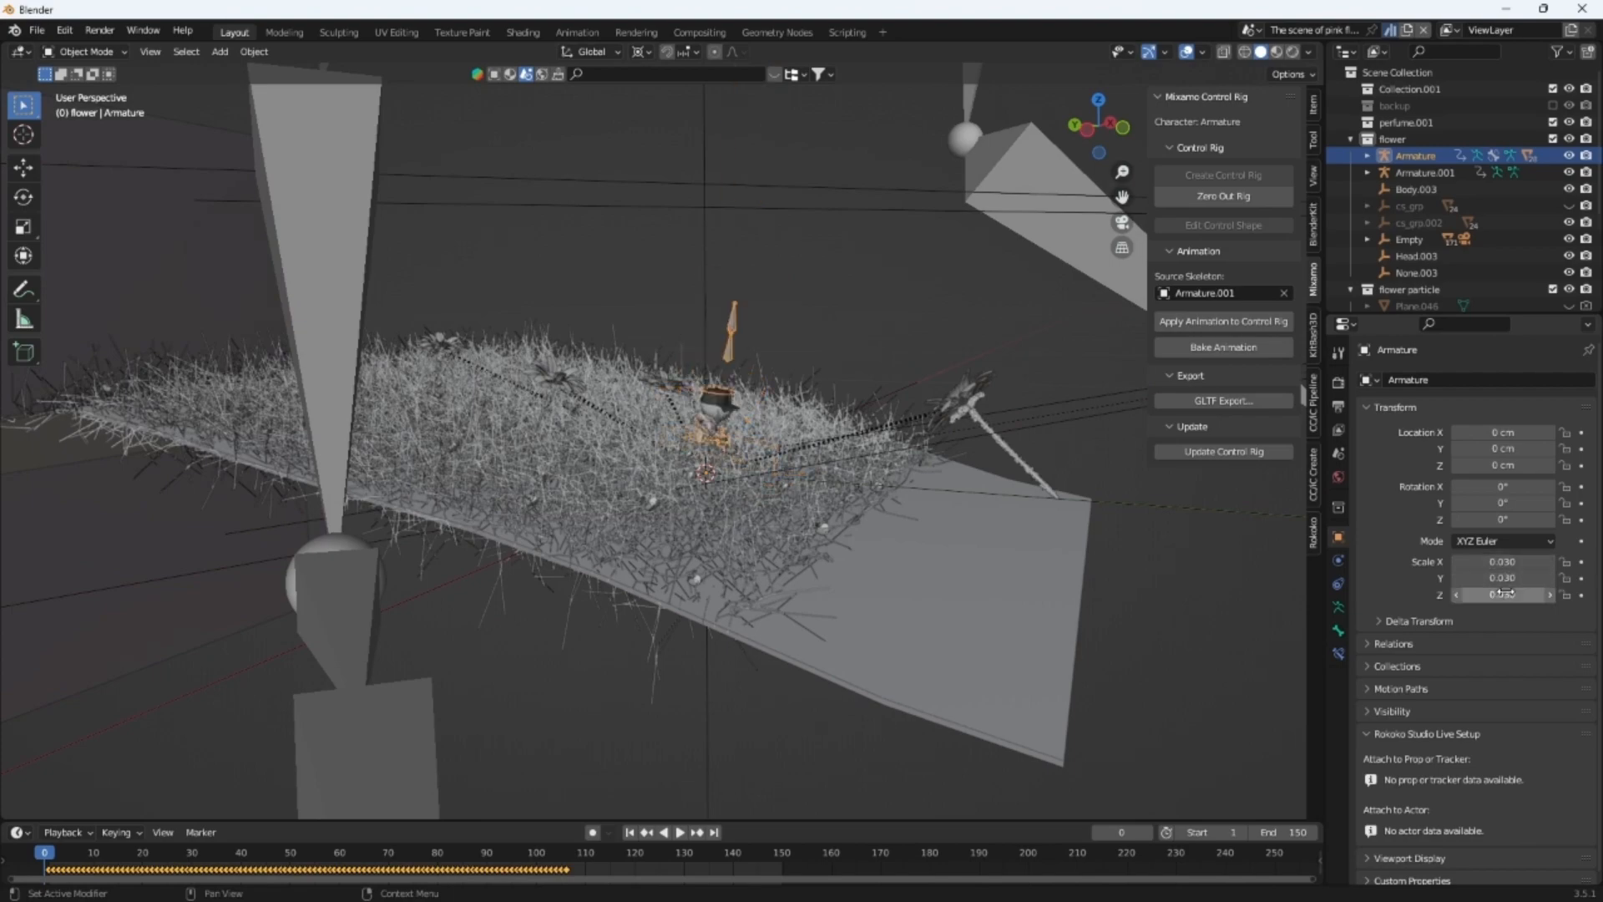
Raise the character armature about 1.13 cm along Z out of the grass with the Move tool
scroll(977, 428, up, 4)
mouse_move(976, 427)
middle_down()
mouse_move(825, 427)
mouse_move(973, 431)
middle_up()
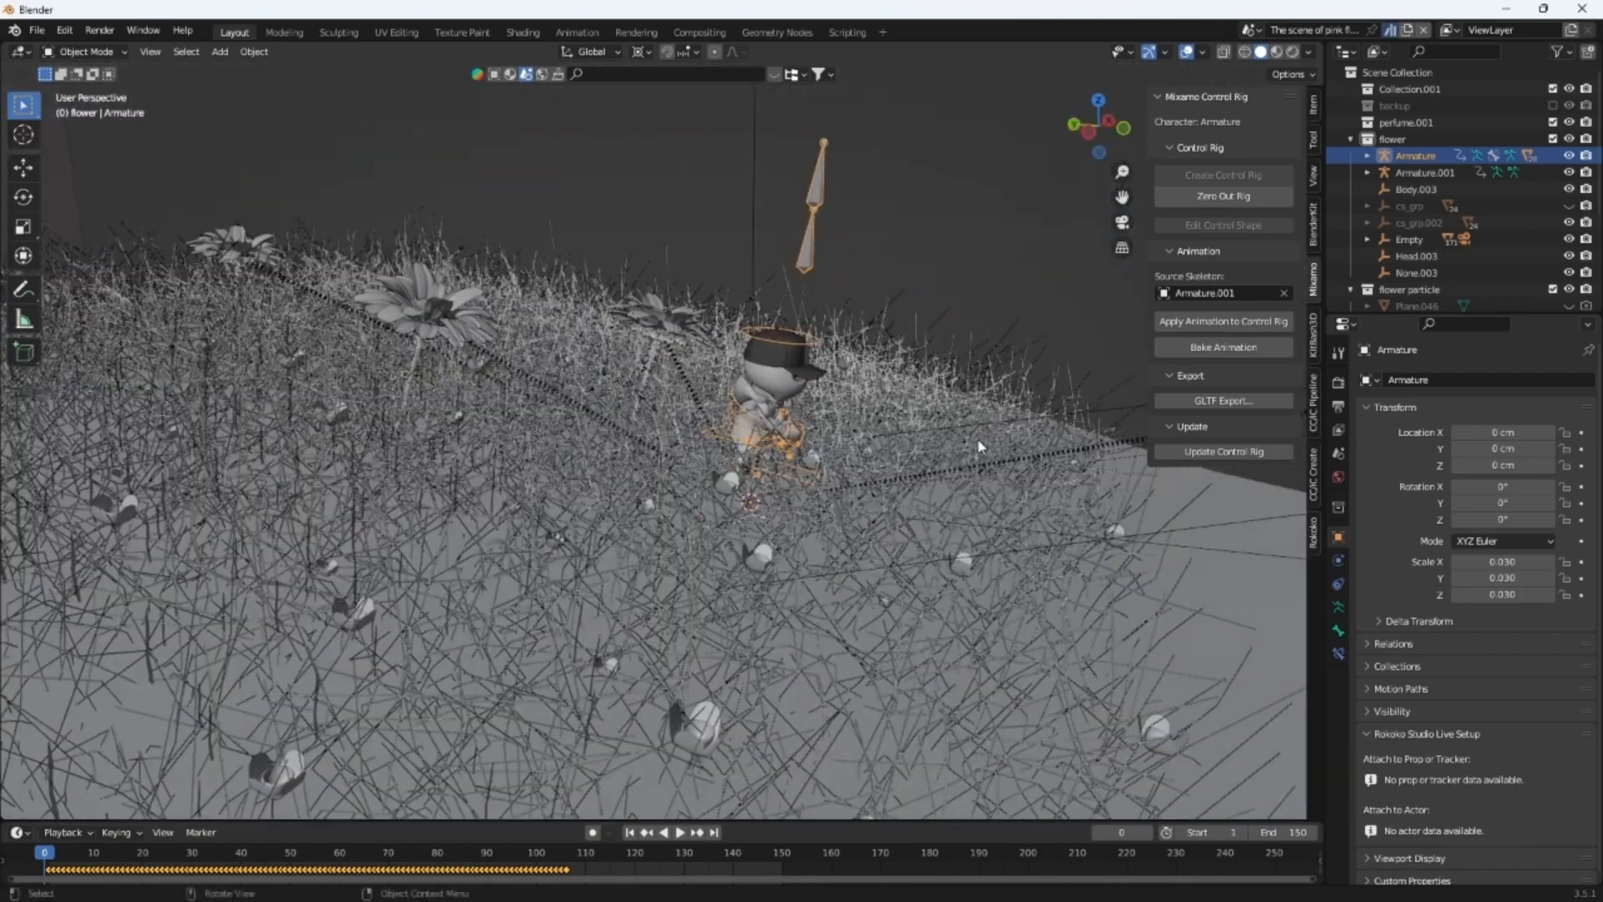
click(25, 166)
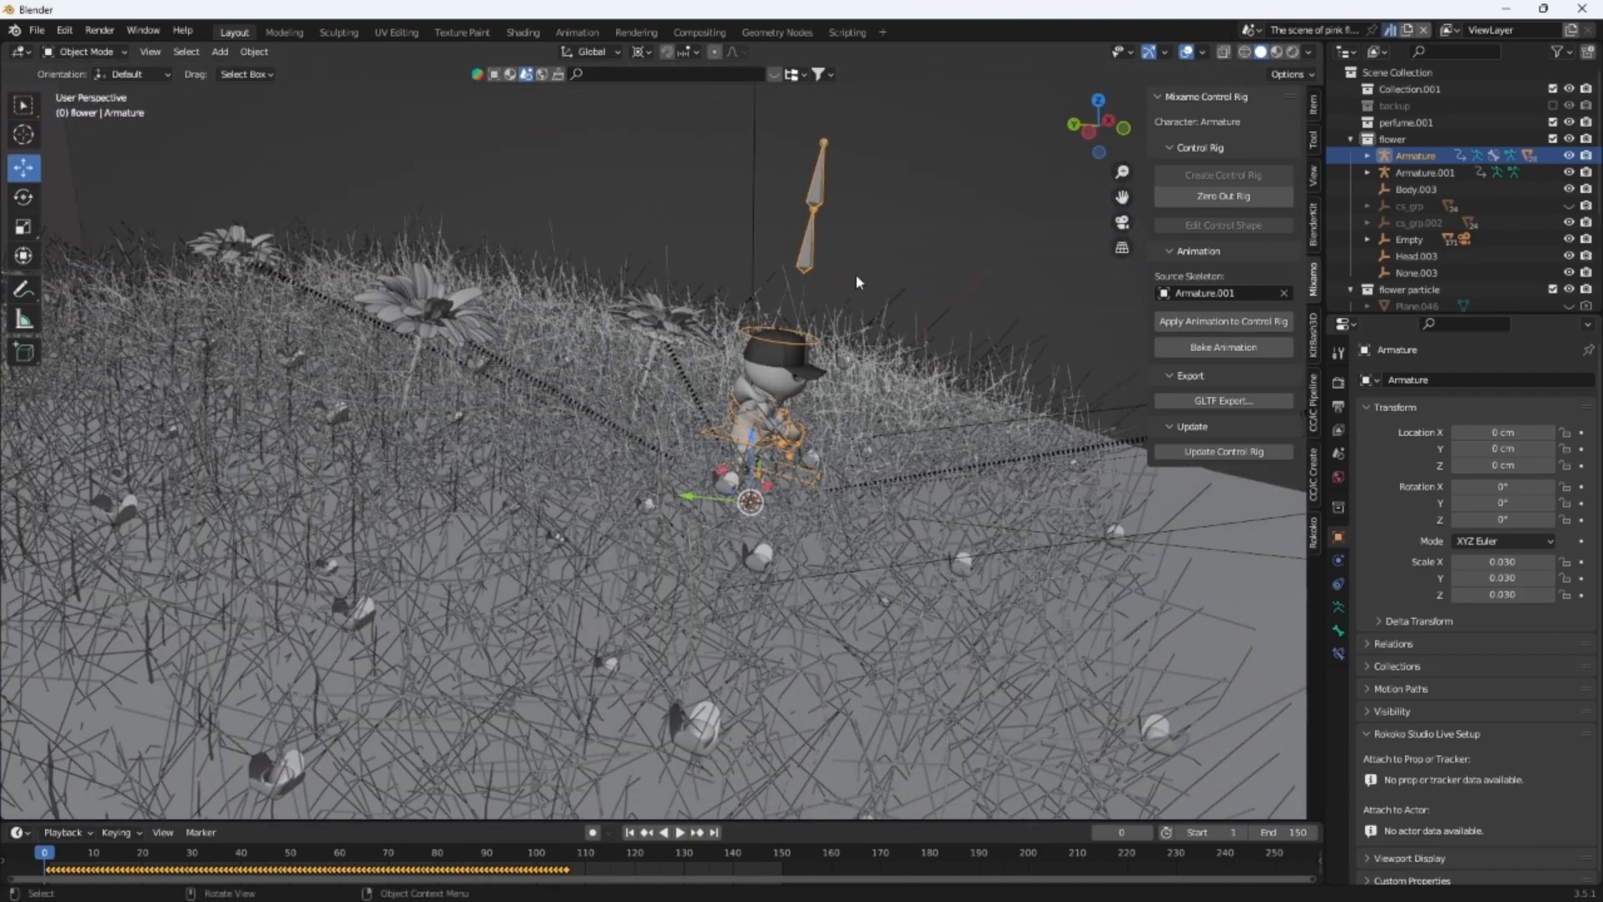
drag(754, 414, 756, 381)
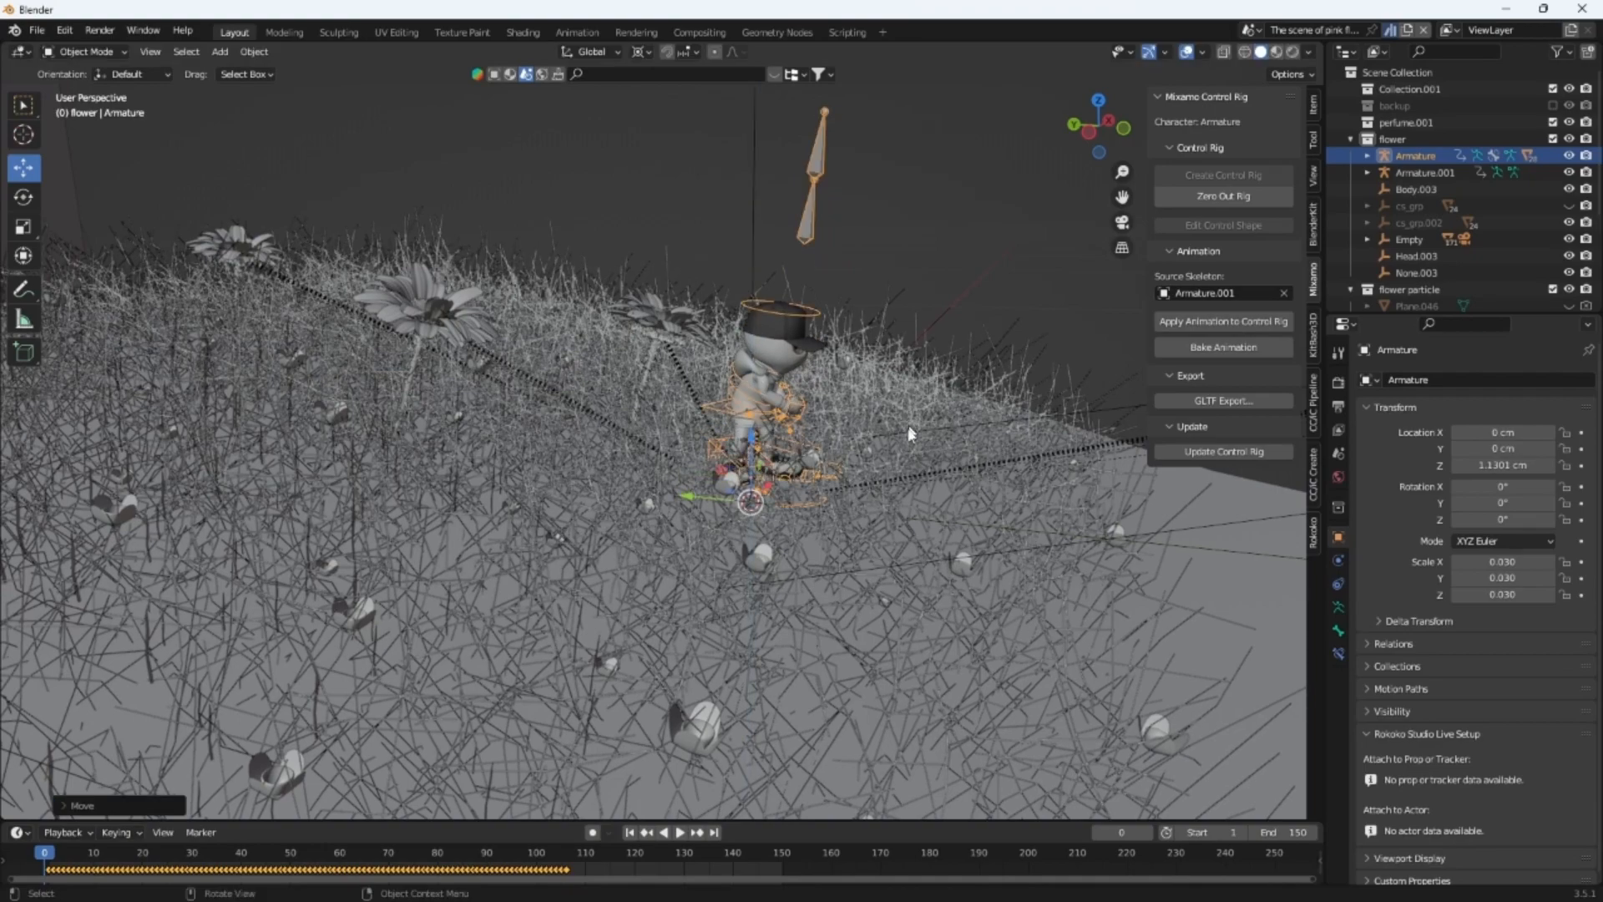
Move the character back among the flowers to about 14.6 cm in Y and raise it to about 3.4 cm in Z
middle_drag(909, 433, 595, 534)
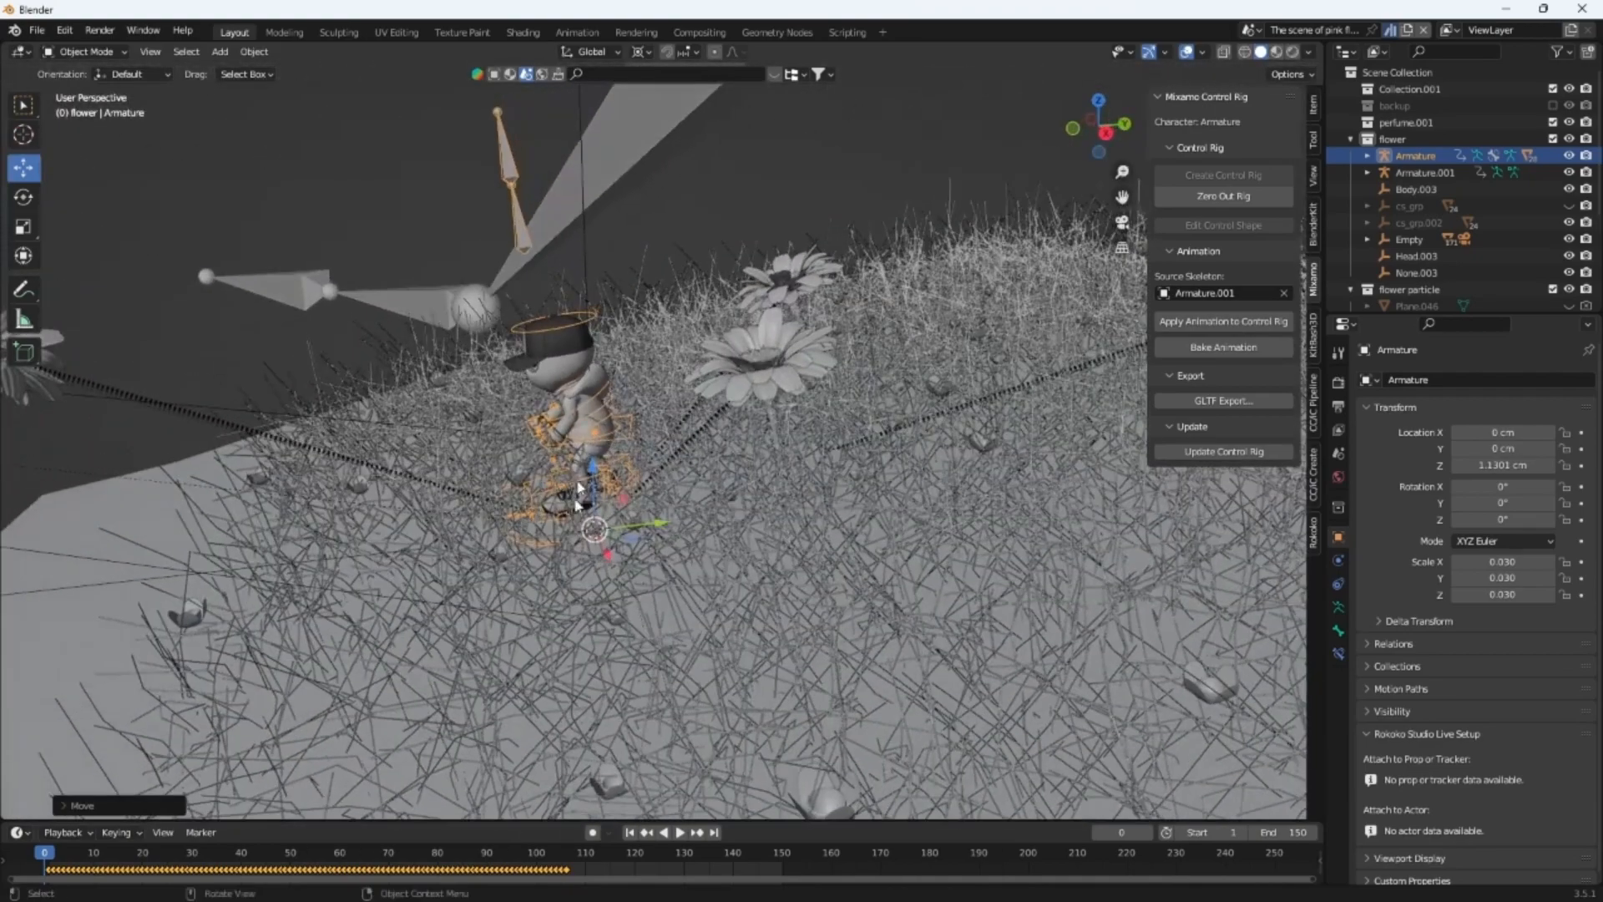
drag(646, 523, 909, 446)
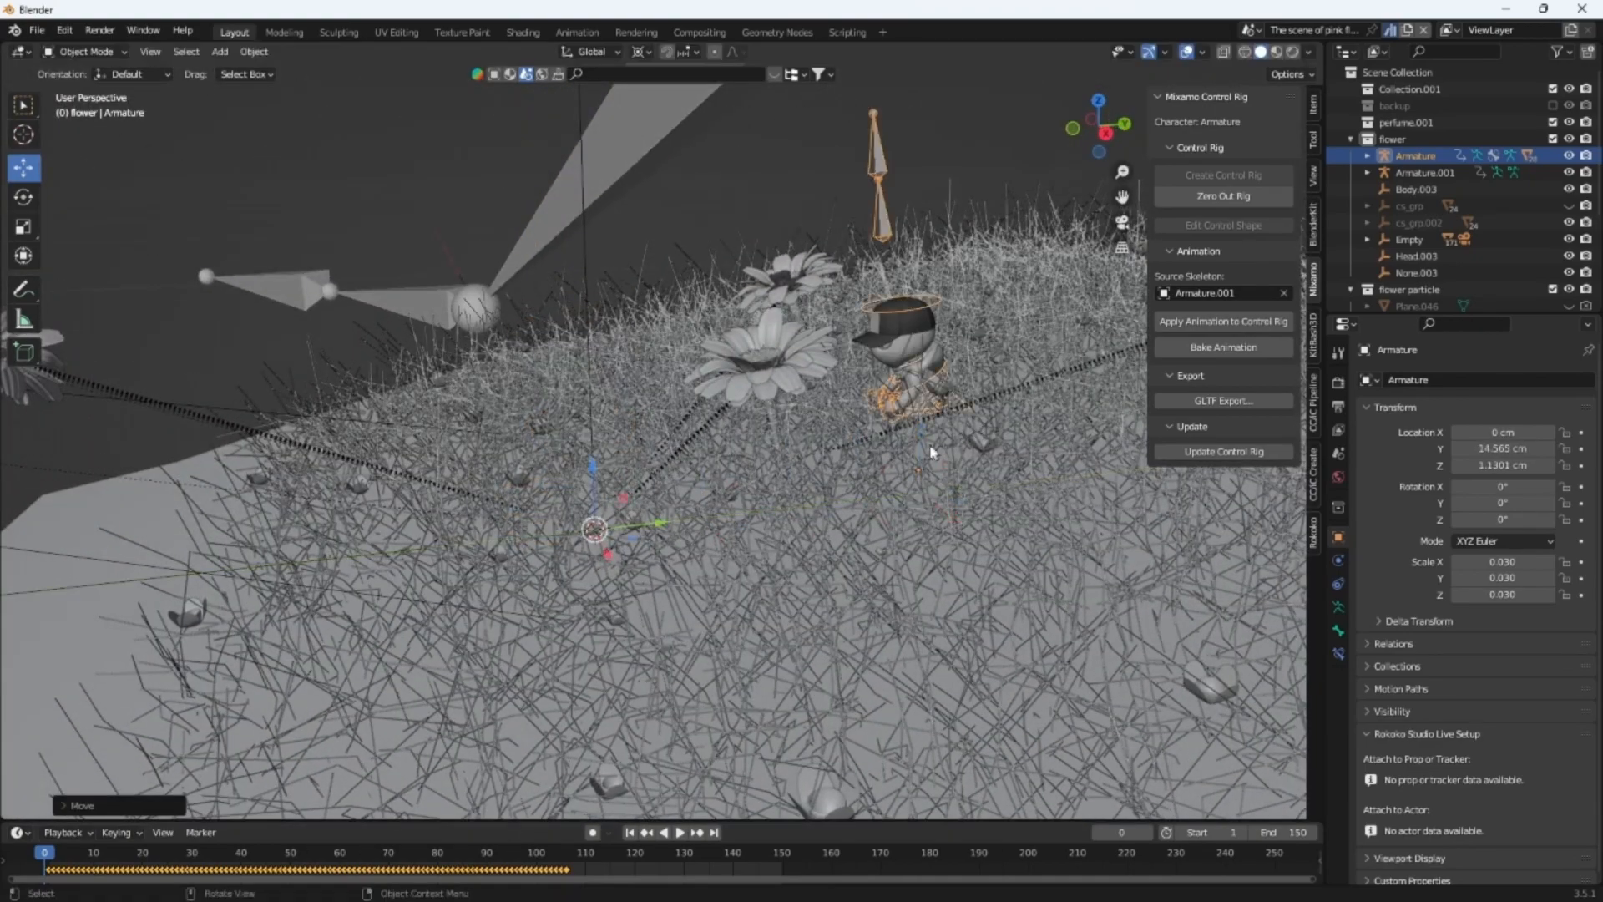
drag(596, 468, 598, 411)
middle_drag(843, 376, 975, 377)
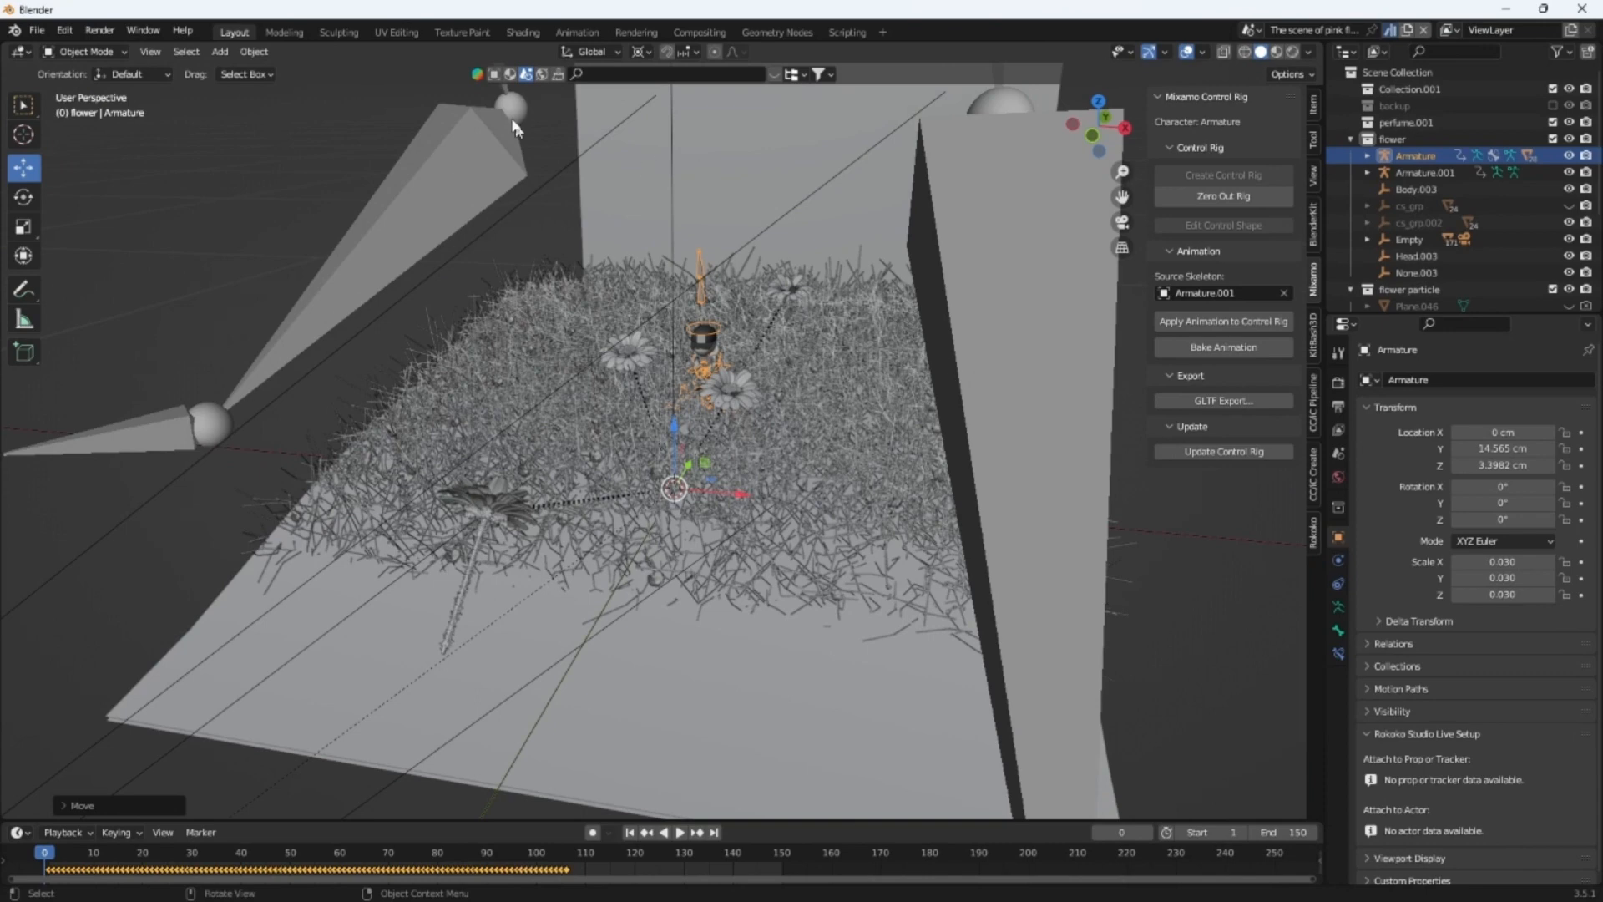
Switch to the Animation workspace to work with the grass scene beside a second viewport
click(576, 32)
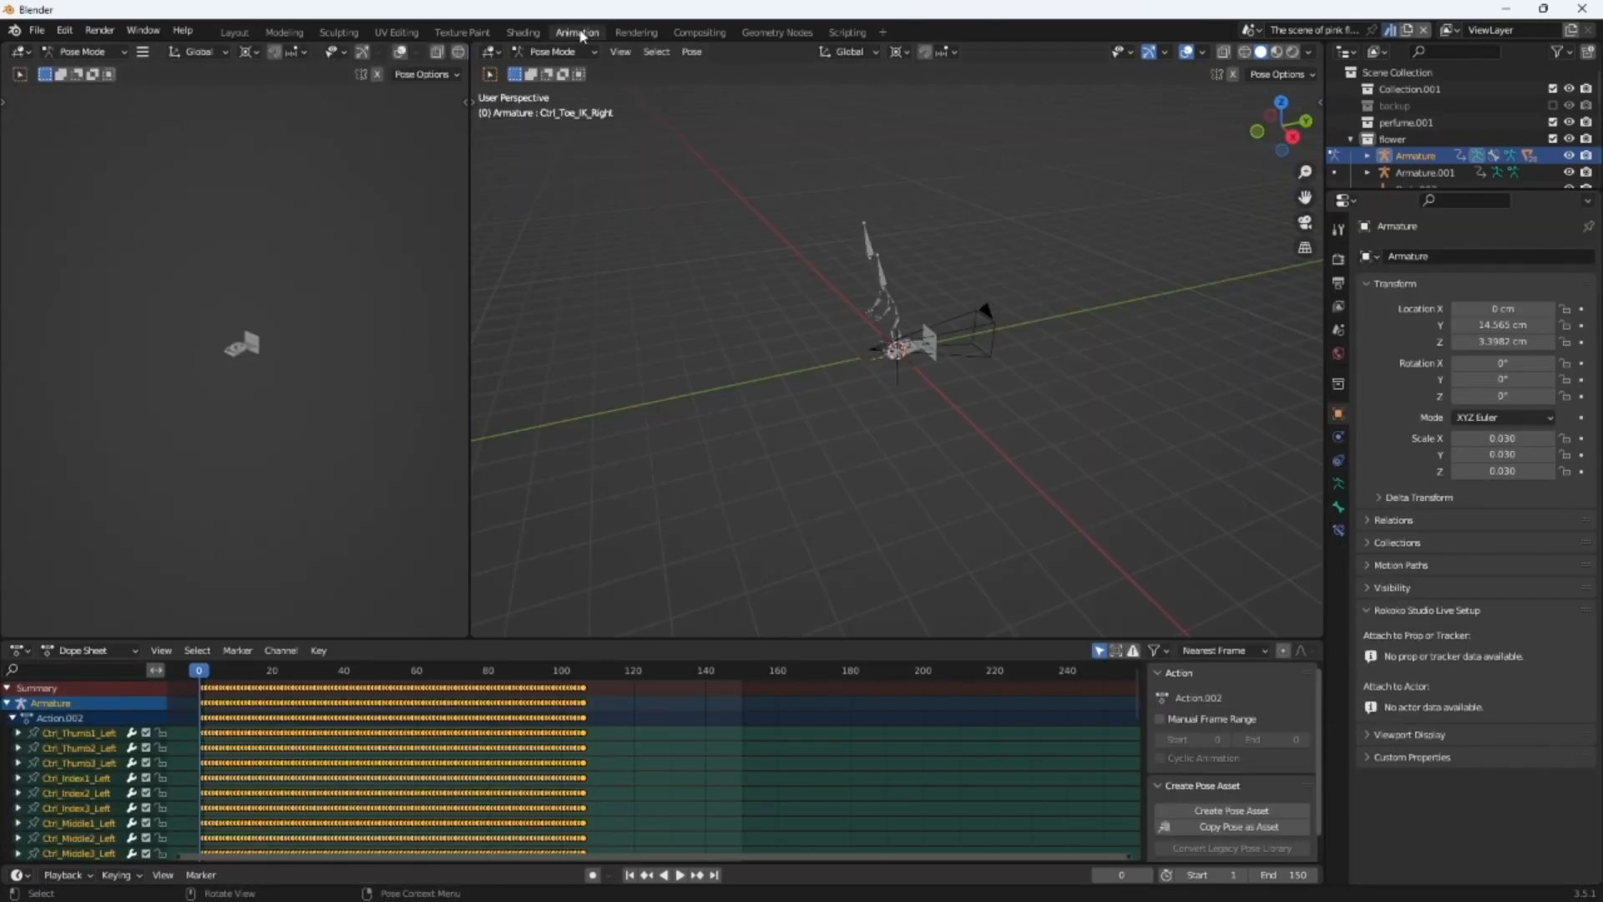
click(232, 32)
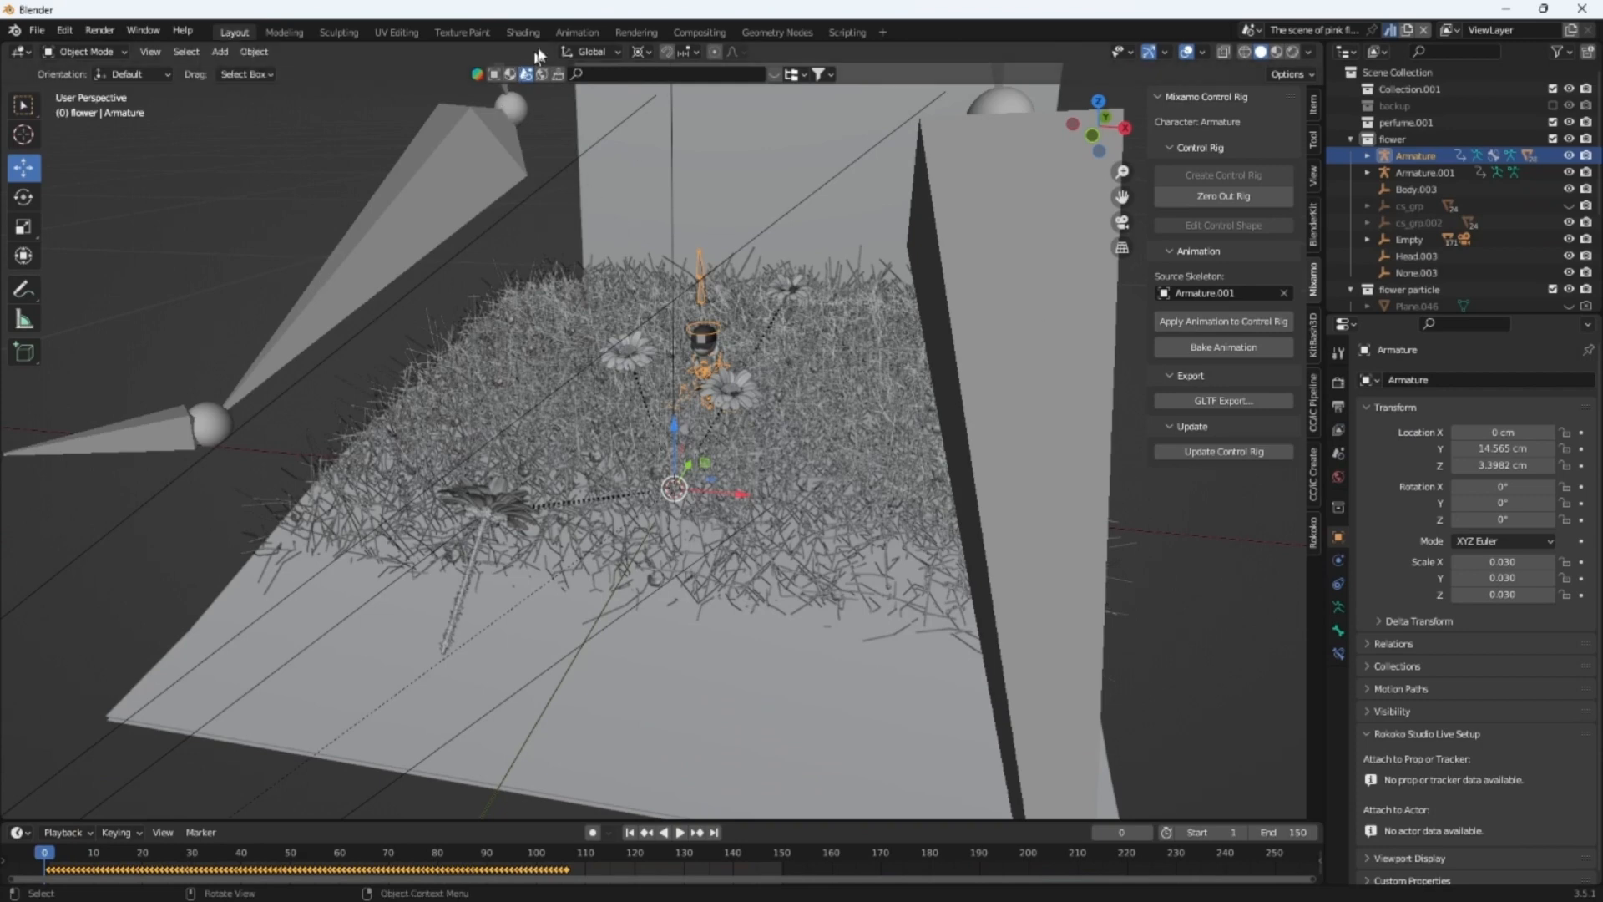
click(577, 32)
scroll(738, 327, up, 8)
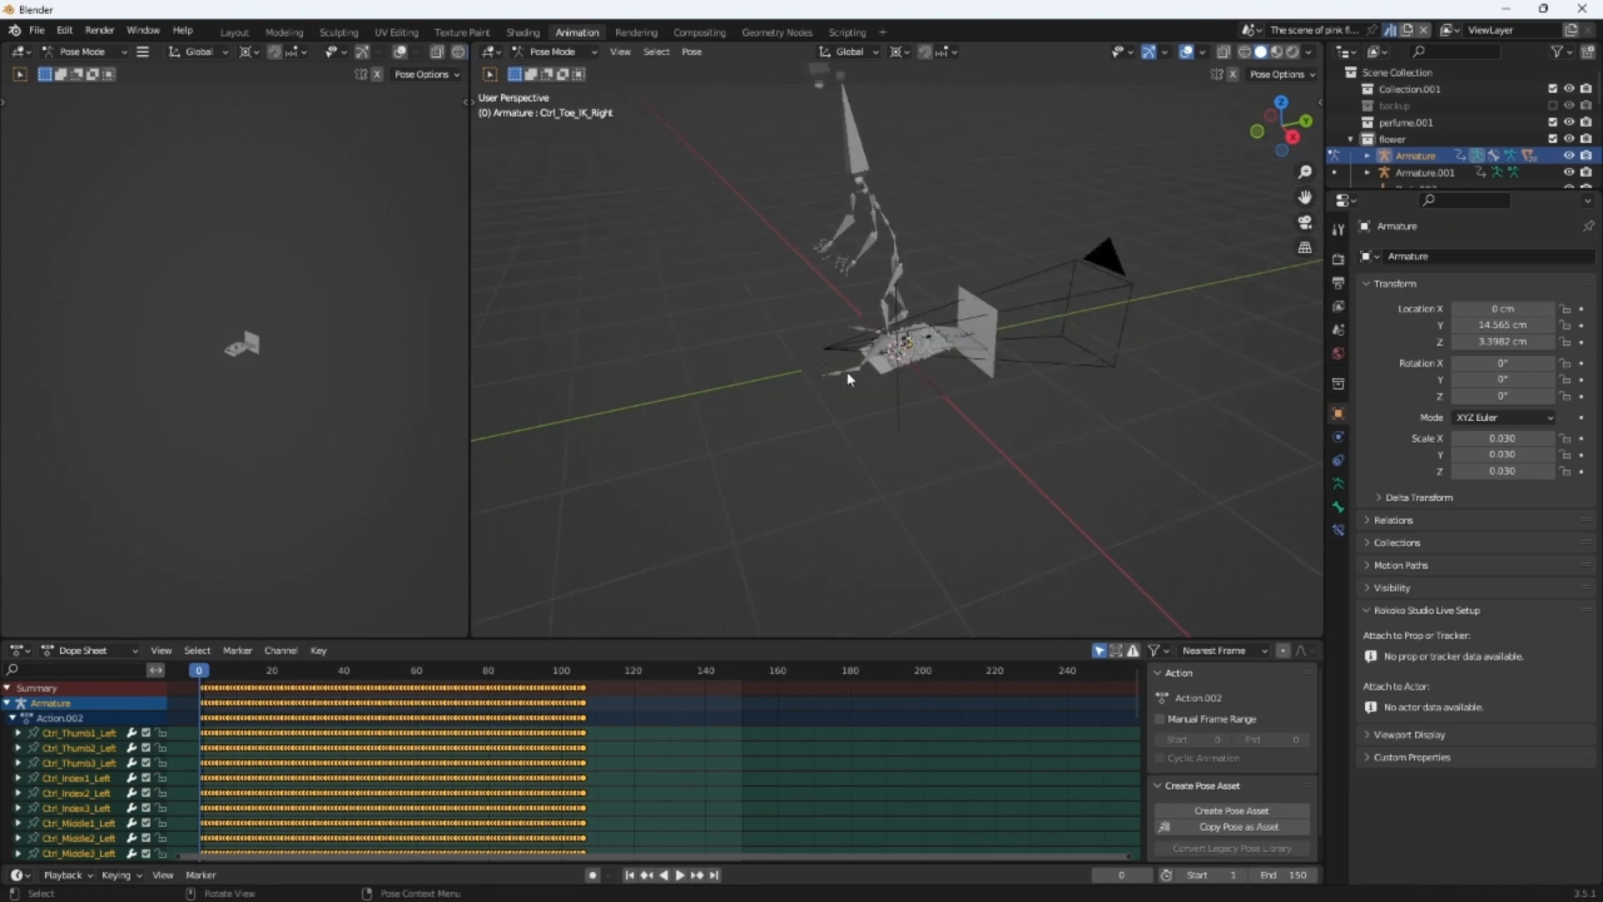
Try to box-select the scene camera in front of the grass while the armature is in Pose Mode
click(755, 321)
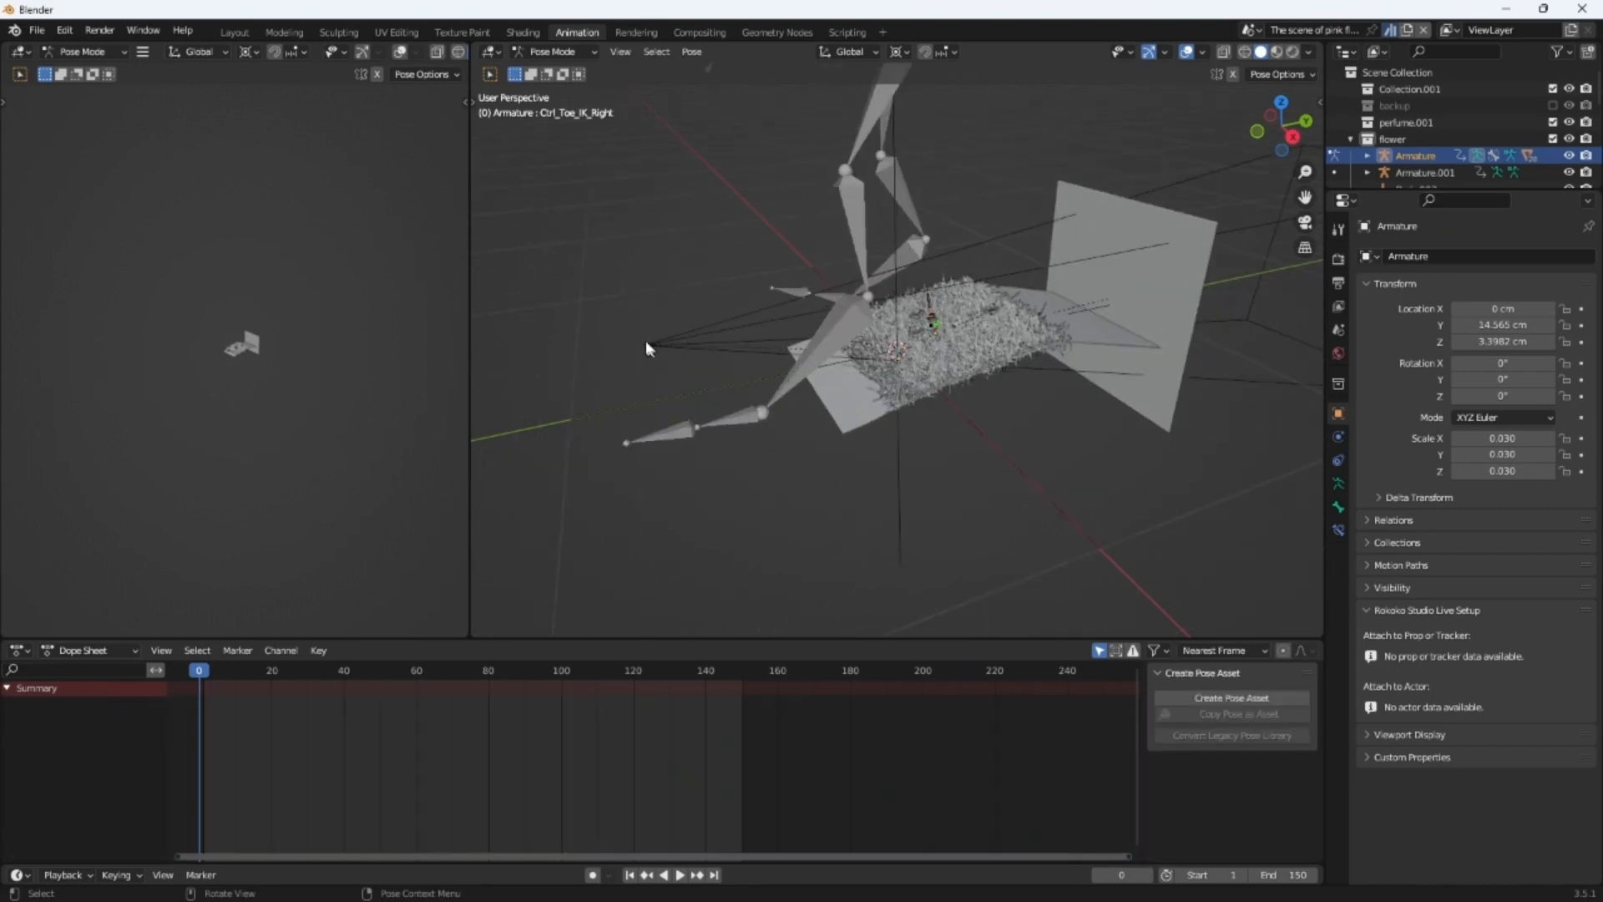
mouse_move(686, 243)
mouse_down()
mouse_move(679, 372)
mouse_move(696, 379)
mouse_move(723, 262)
mouse_move(698, 384)
mouse_up()
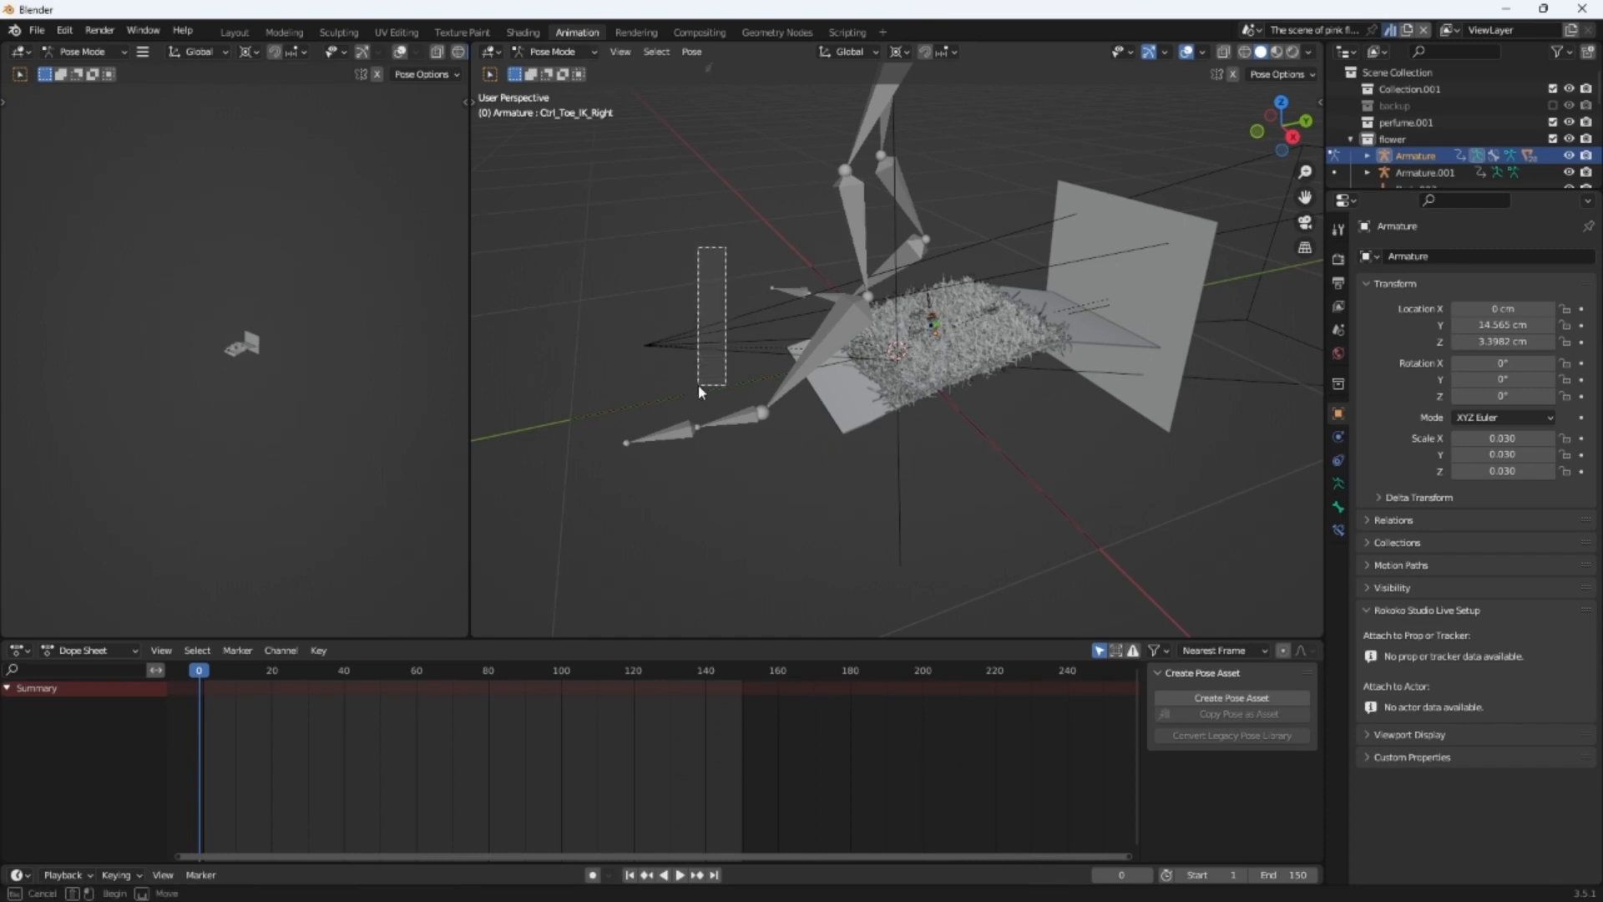
drag(688, 263, 685, 323)
mouse_move(859, 359)
middle_down()
mouse_move(1064, 488)
mouse_move(1192, 417)
mouse_move(1131, 487)
mouse_move(899, 465)
mouse_move(935, 434)
middle_up()
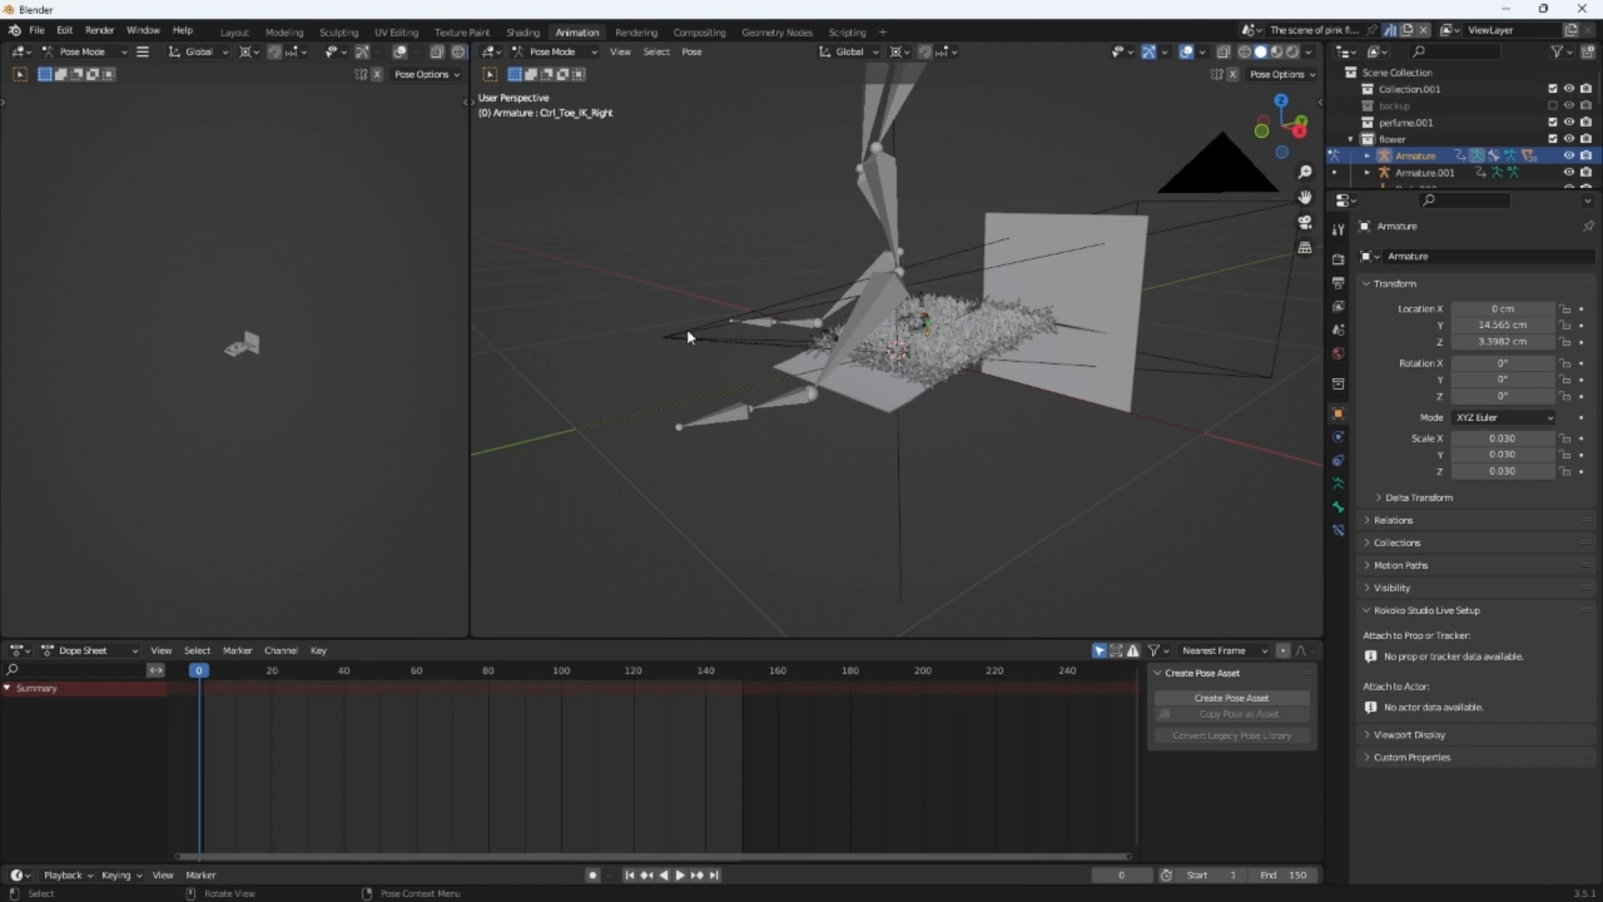
drag(669, 276, 691, 415)
mouse_move(672, 359)
mouse_down()
mouse_move(672, 290)
mouse_move(687, 392)
mouse_up()
drag(694, 263, 697, 368)
drag(714, 282, 704, 372)
middle_drag(665, 323, 649, 349)
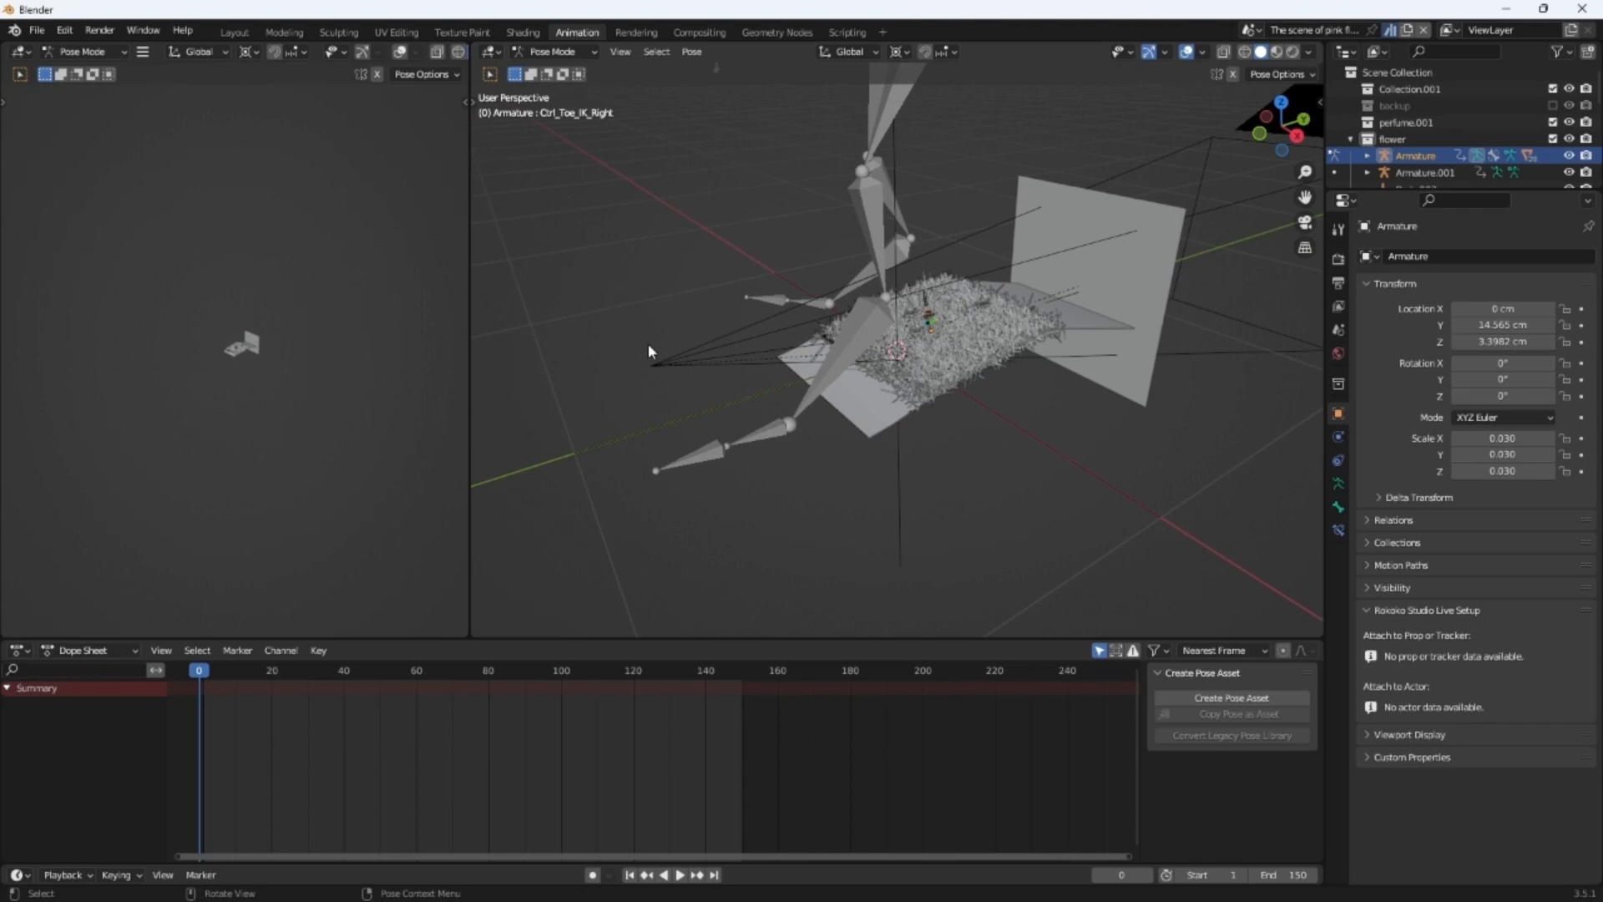
drag(665, 309, 675, 398)
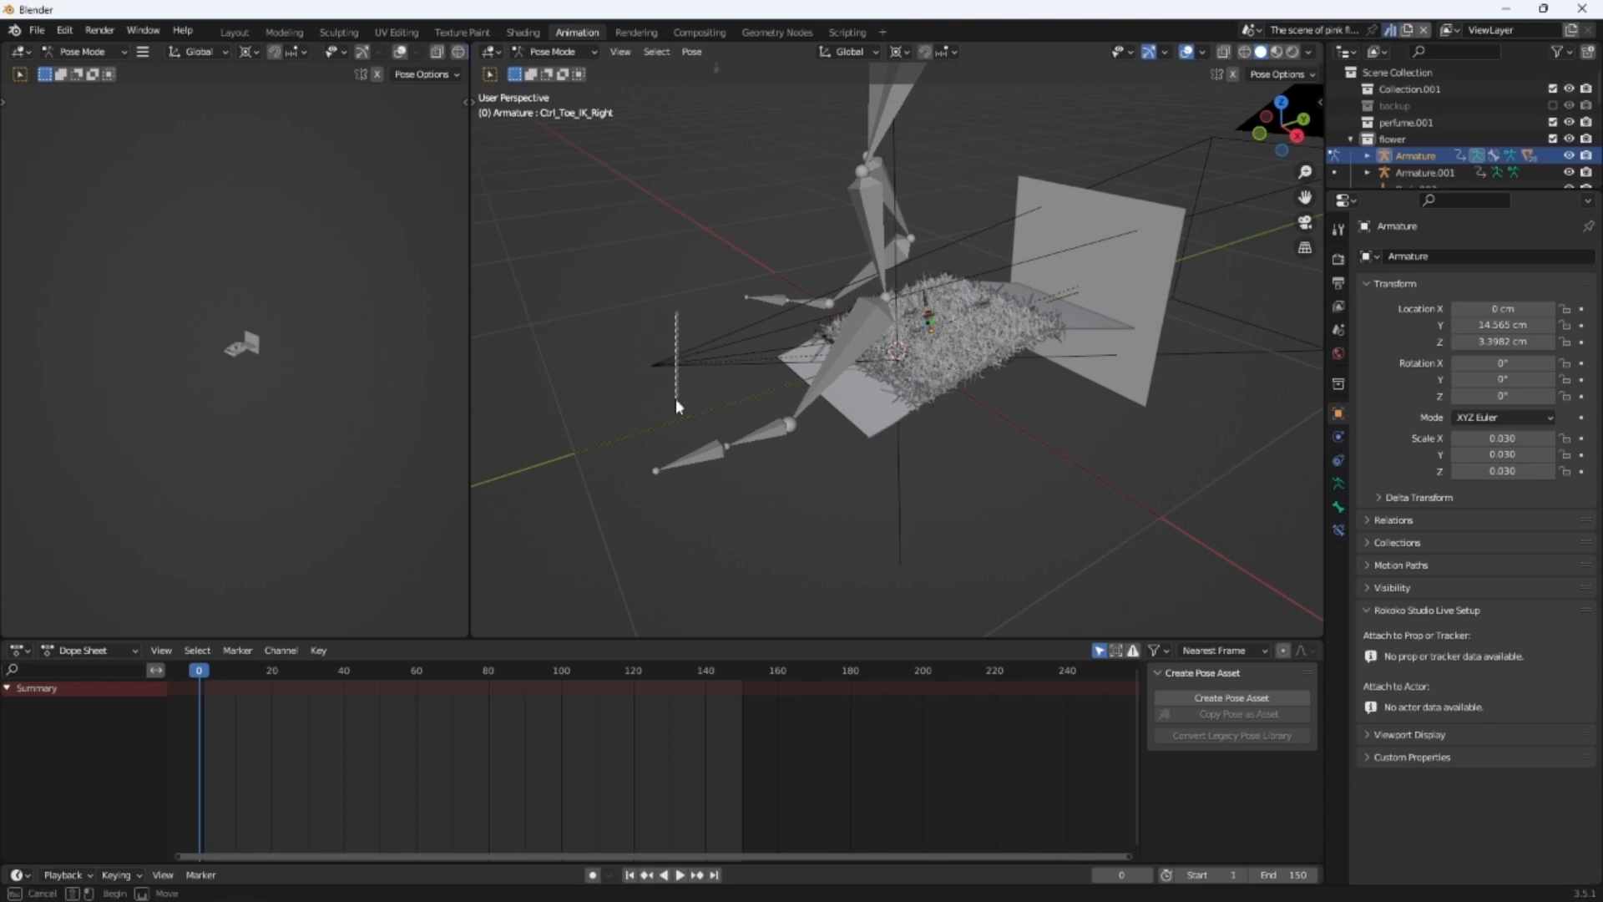
drag(658, 293, 661, 390)
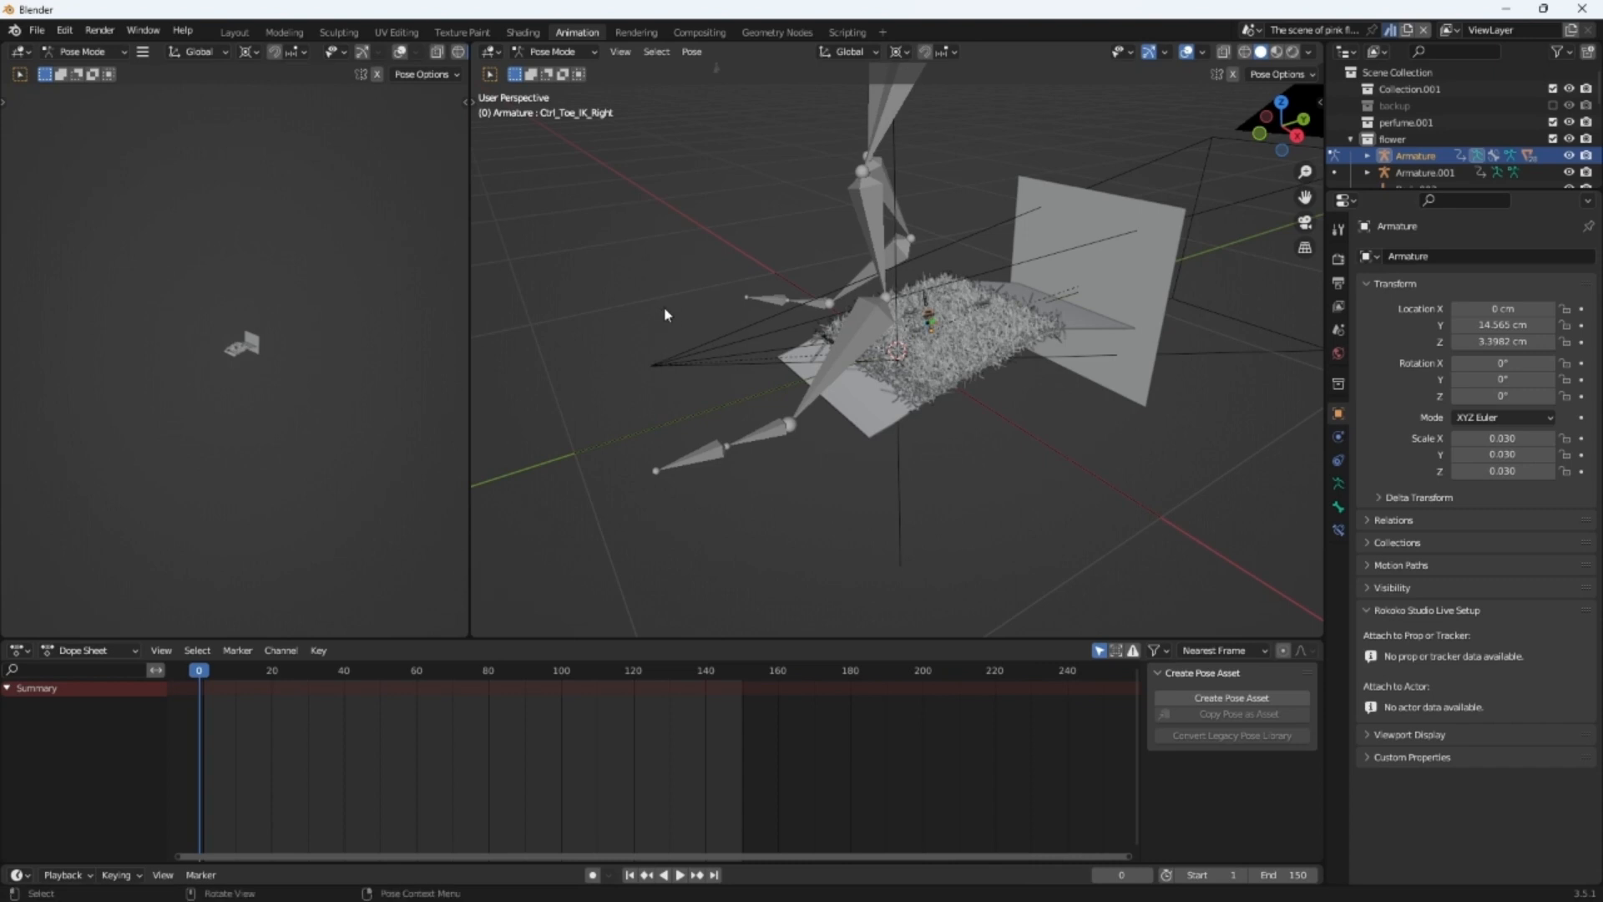
drag(675, 297, 693, 359)
middle_drag(806, 394, 935, 471)
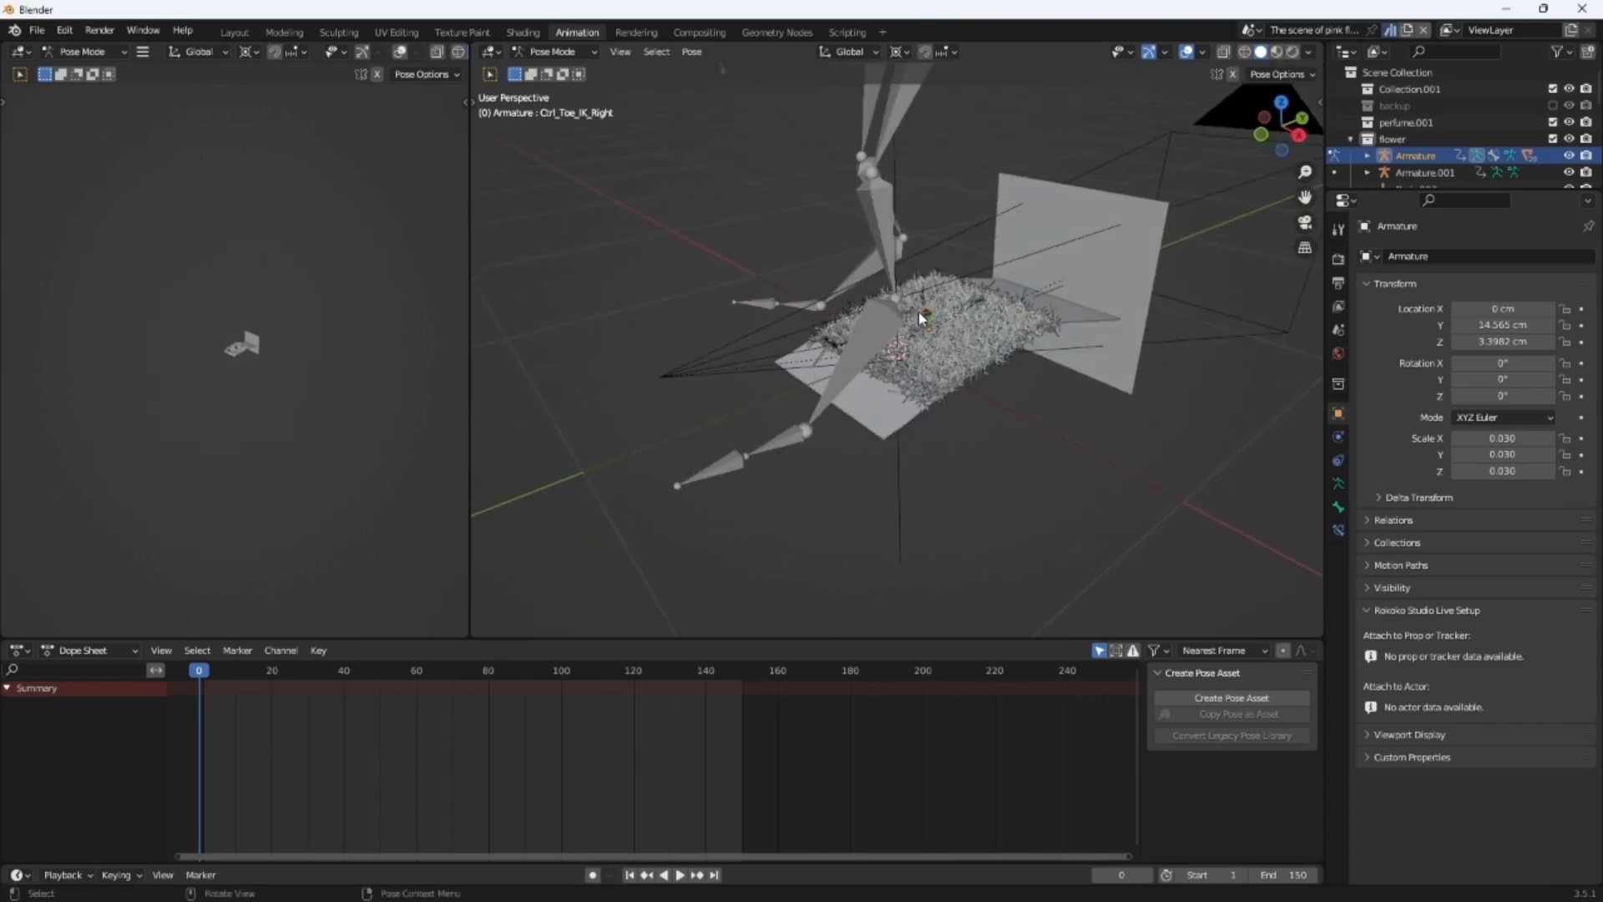
Change from Pose Mode to Object Mode and select the camera facing the grass scene
click(566, 54)
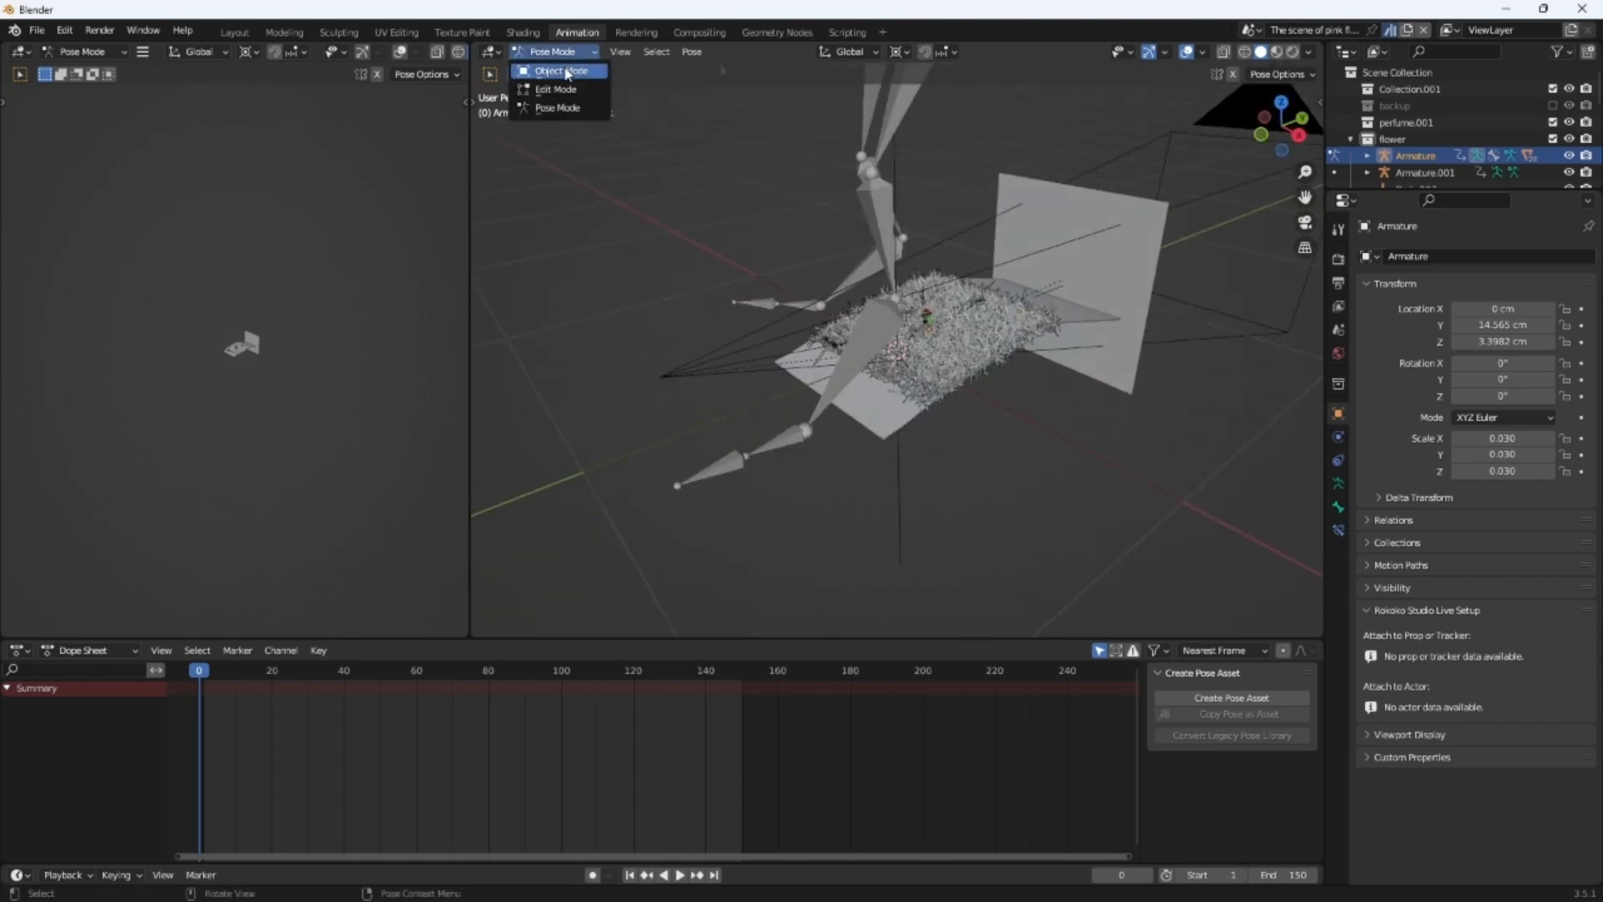
click(564, 72)
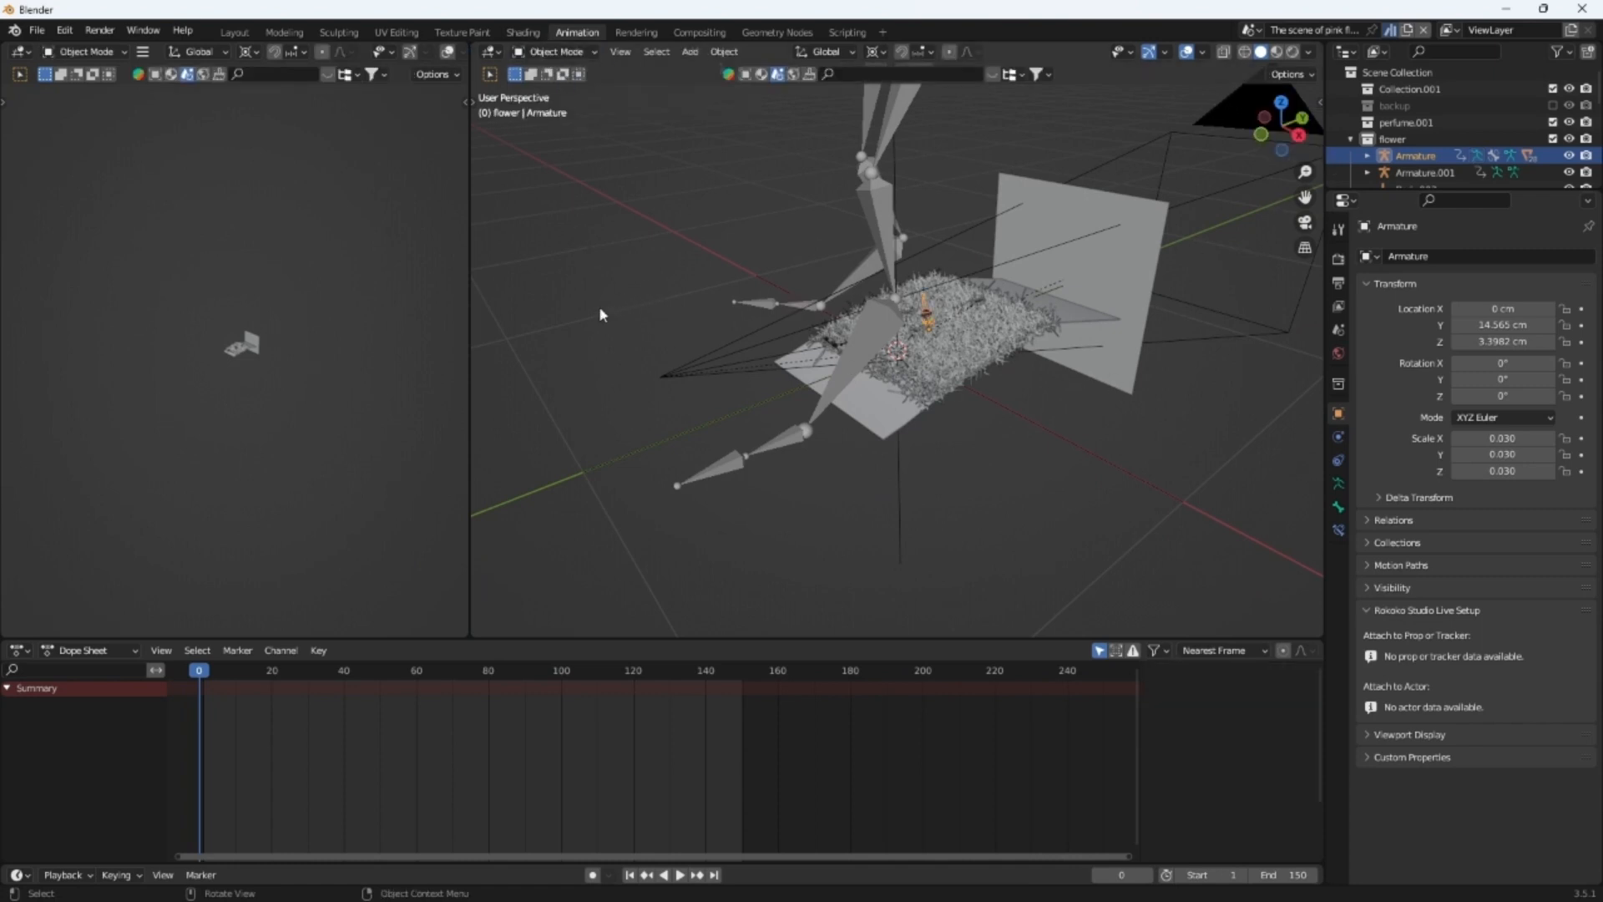
click(668, 392)
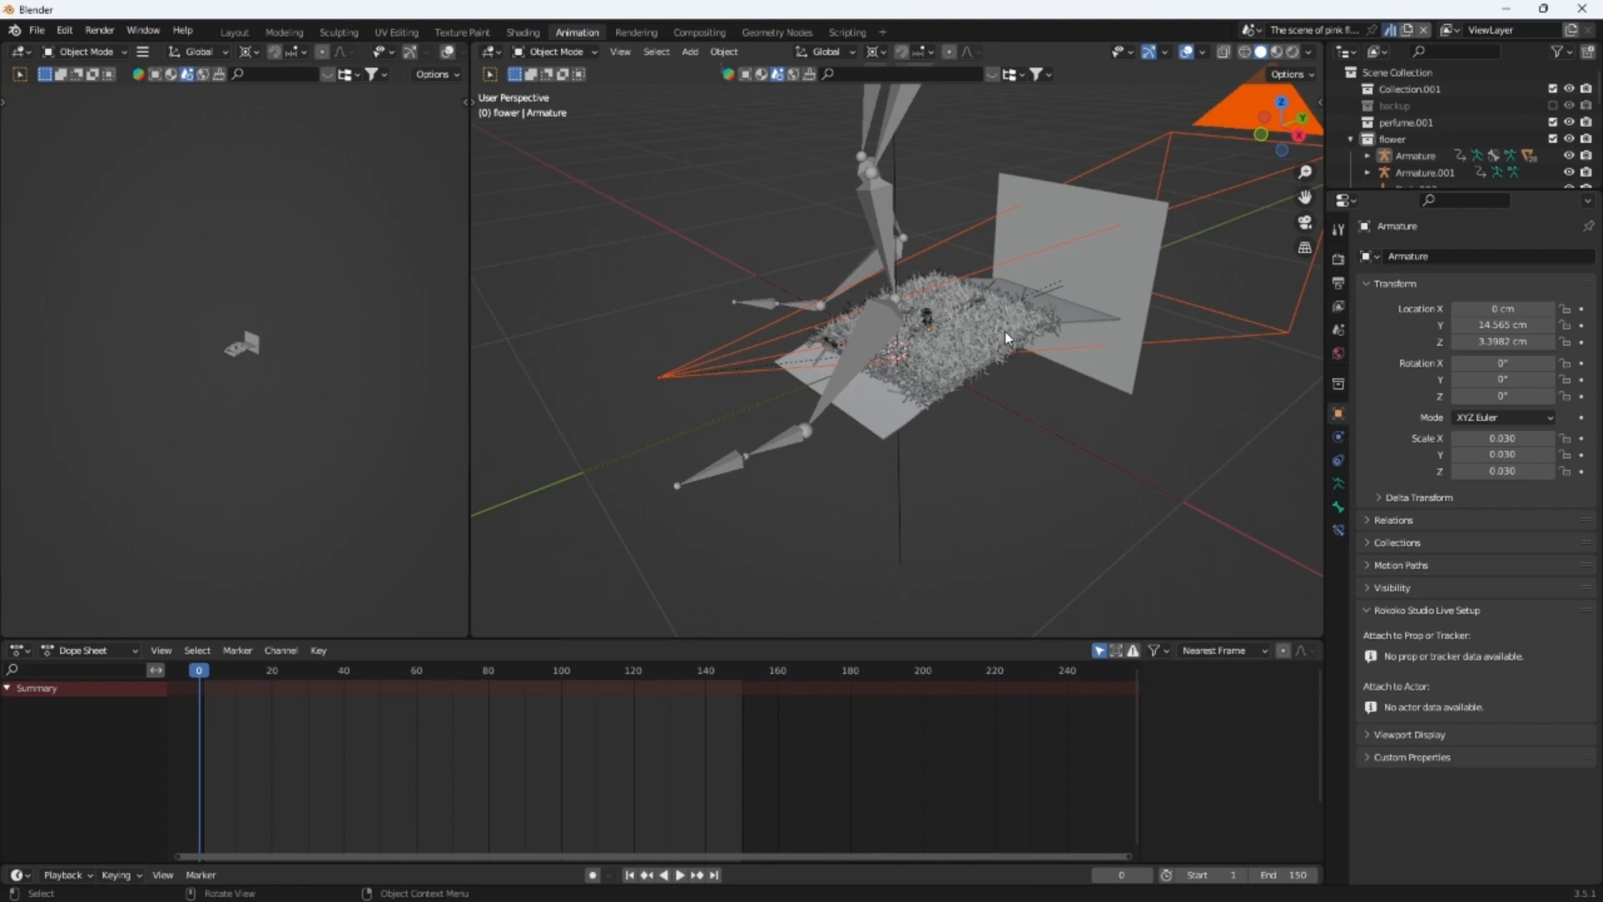
right_click(340, 261)
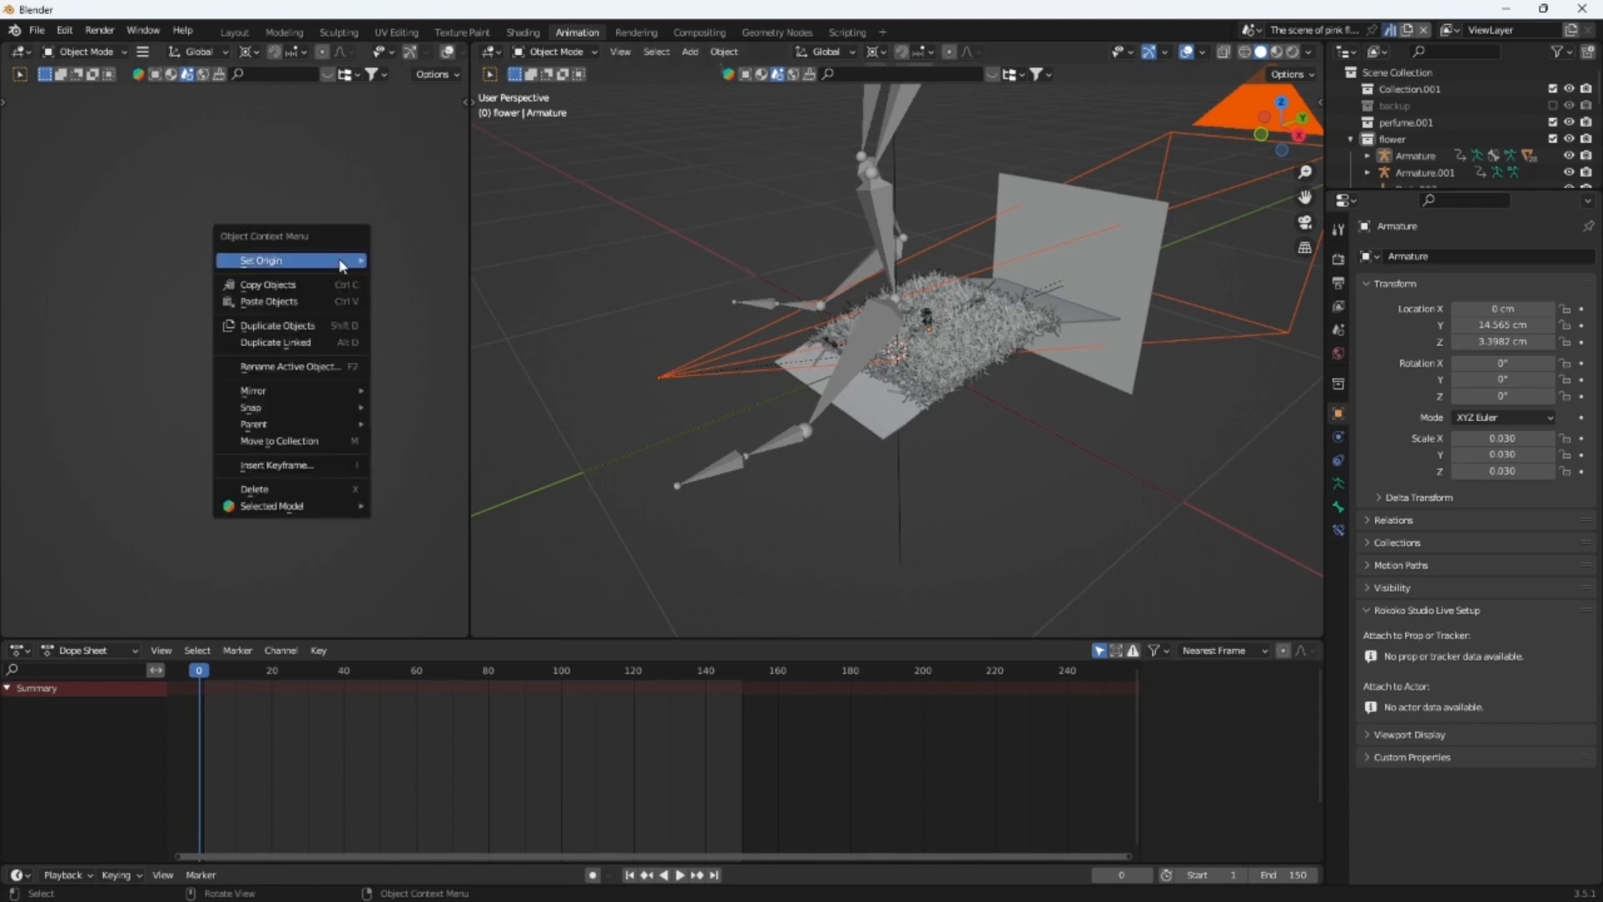
click(1216, 112)
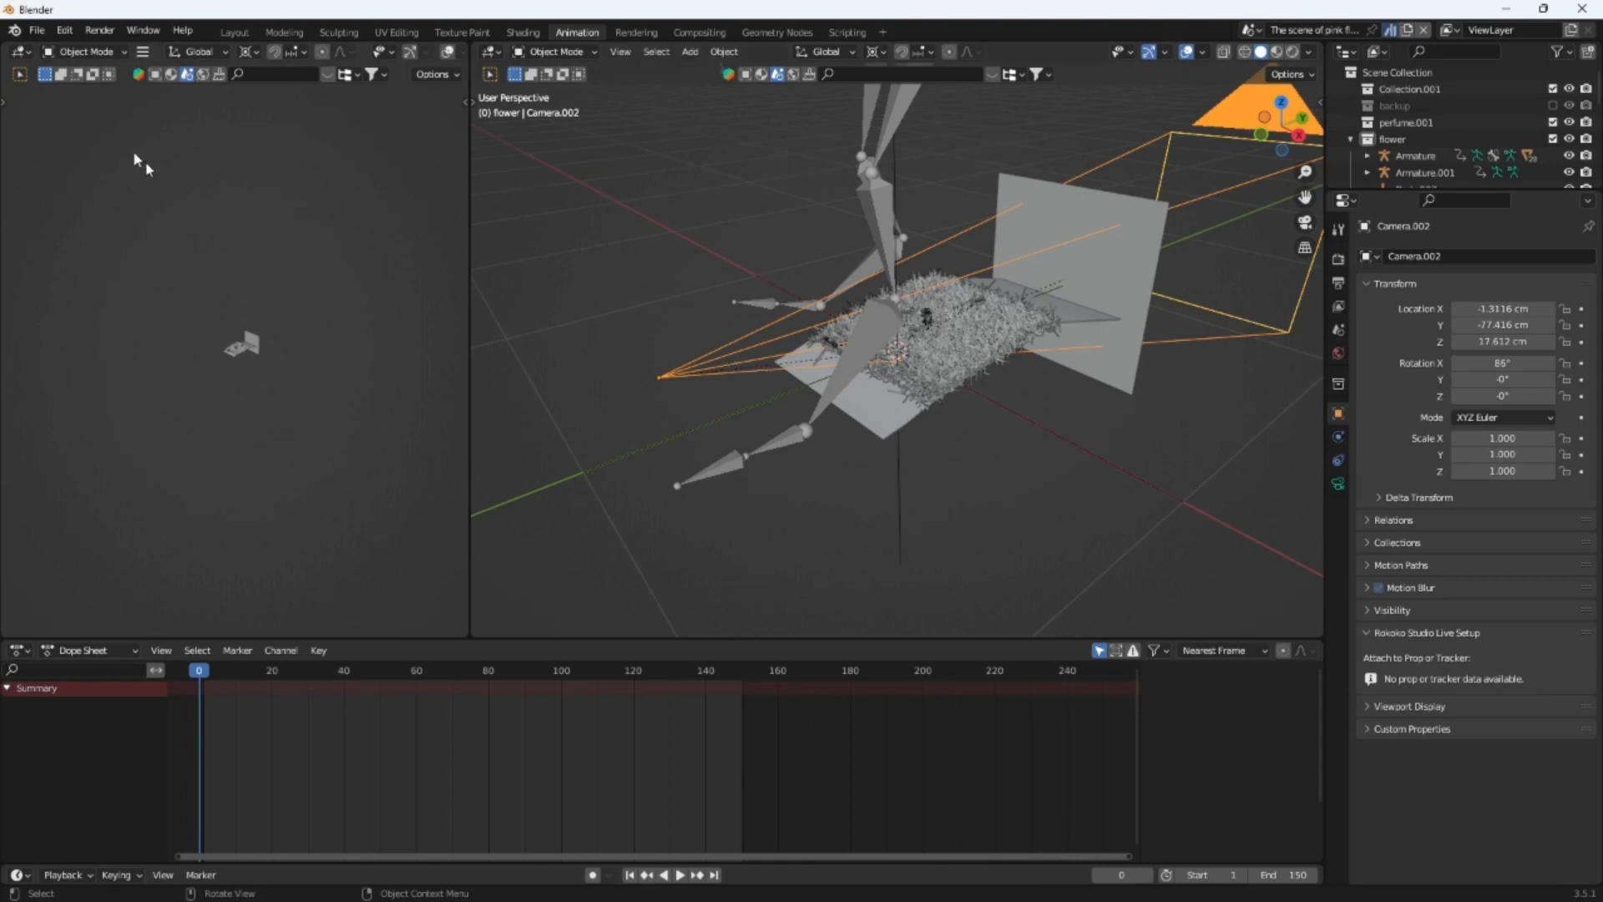
Set Camera.002 as the active camera and show its view in Rendered shading in the smaller viewport
click(19, 51)
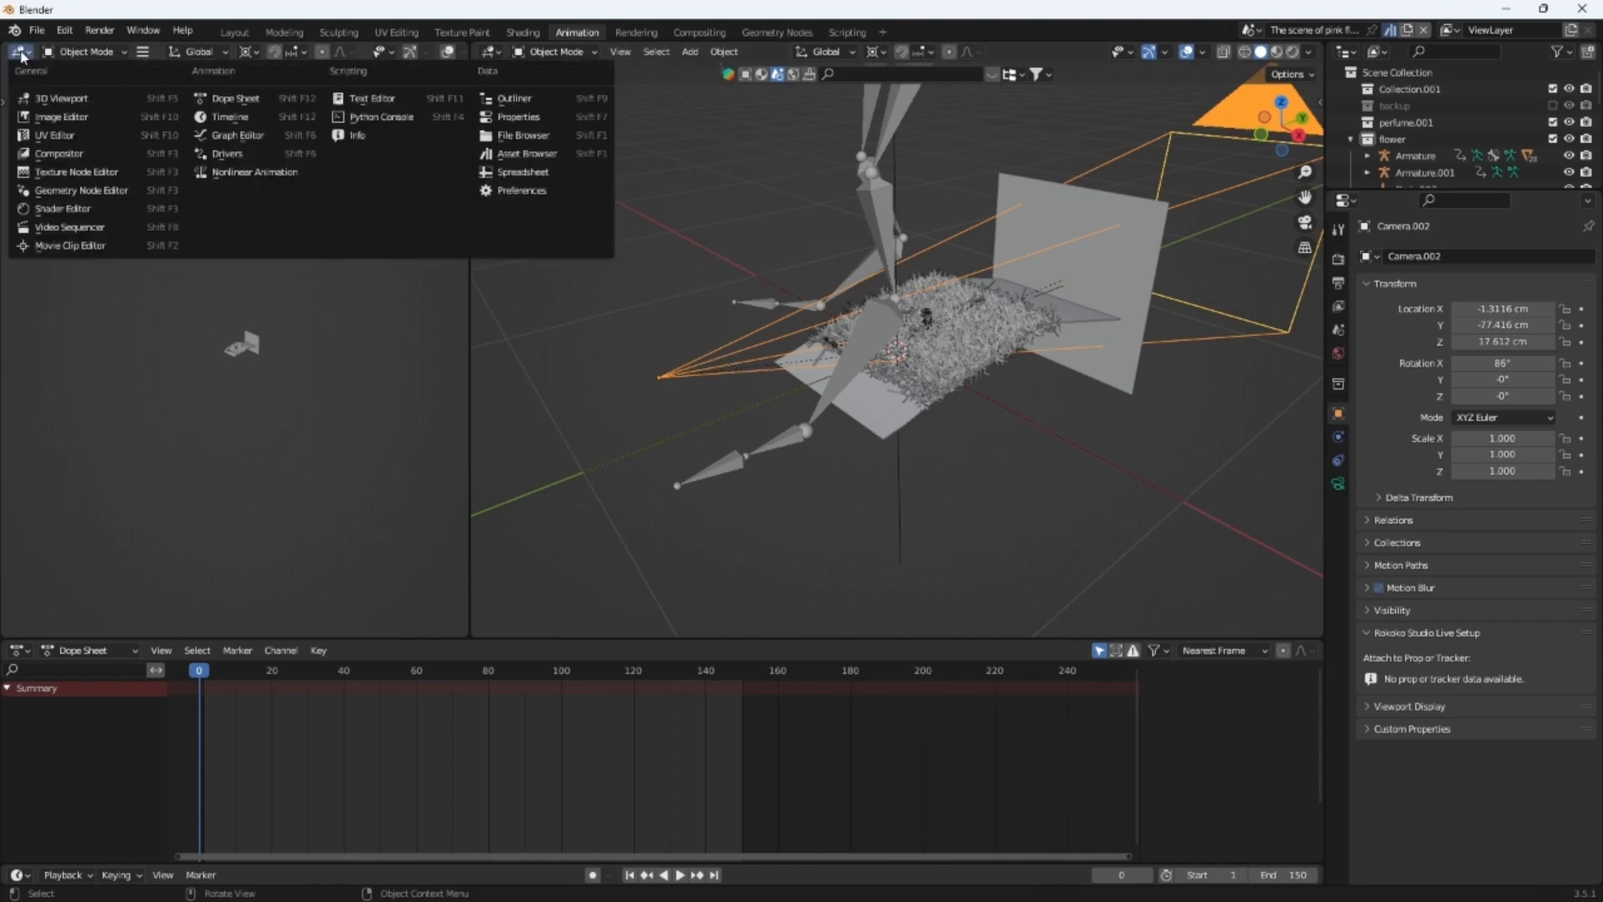
click(106, 375)
right_click(265, 254)
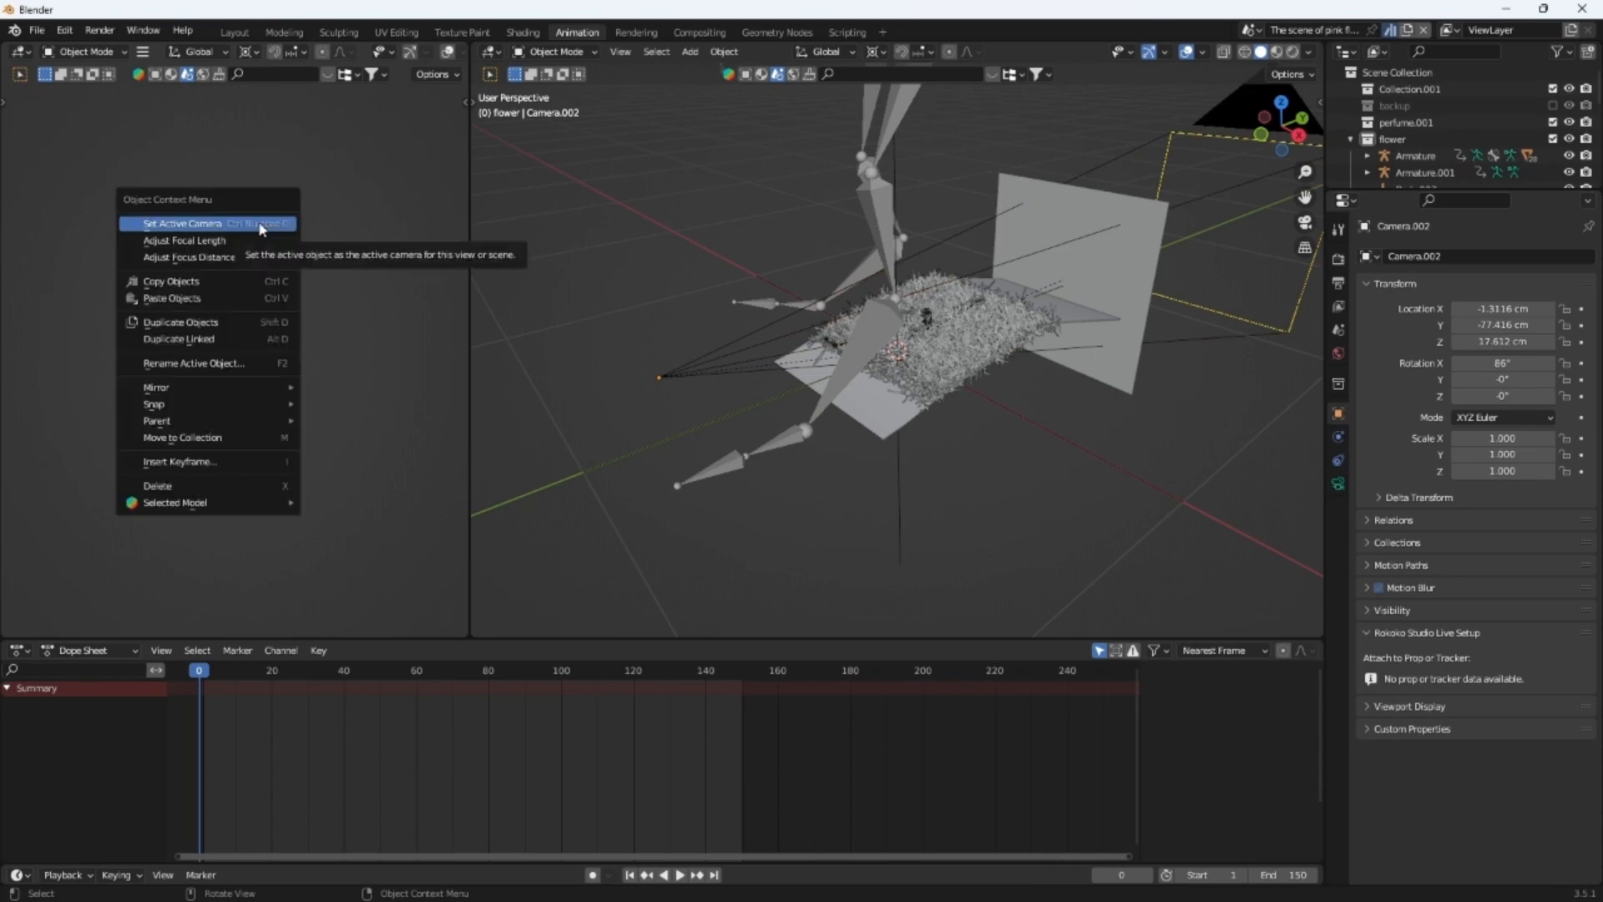
click(262, 224)
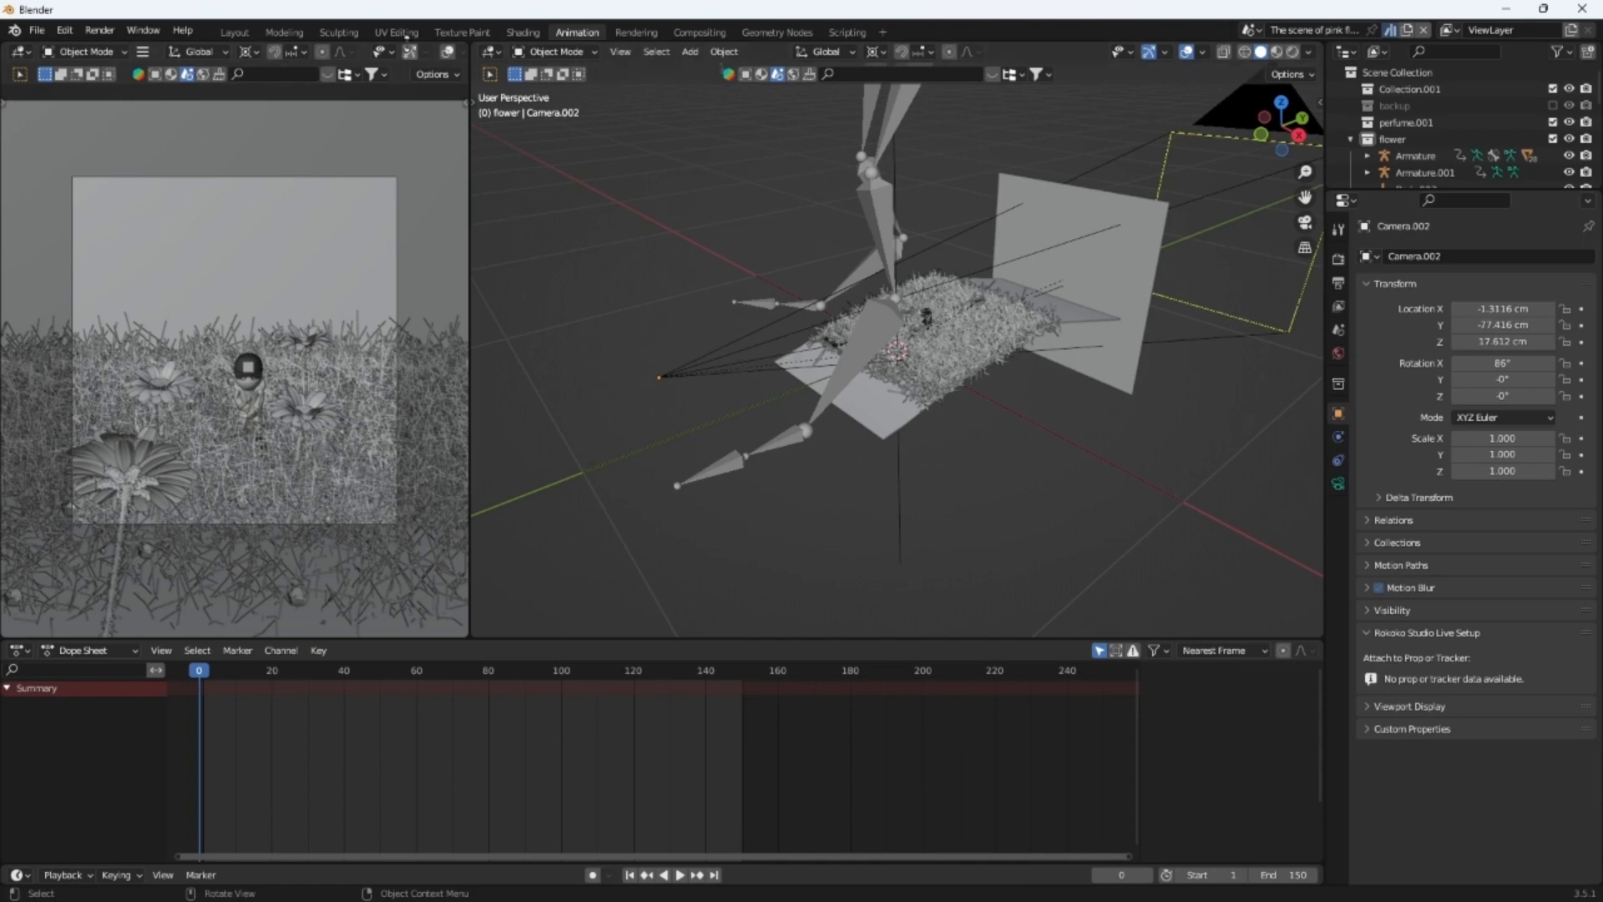
scroll(407, 52, down, 5)
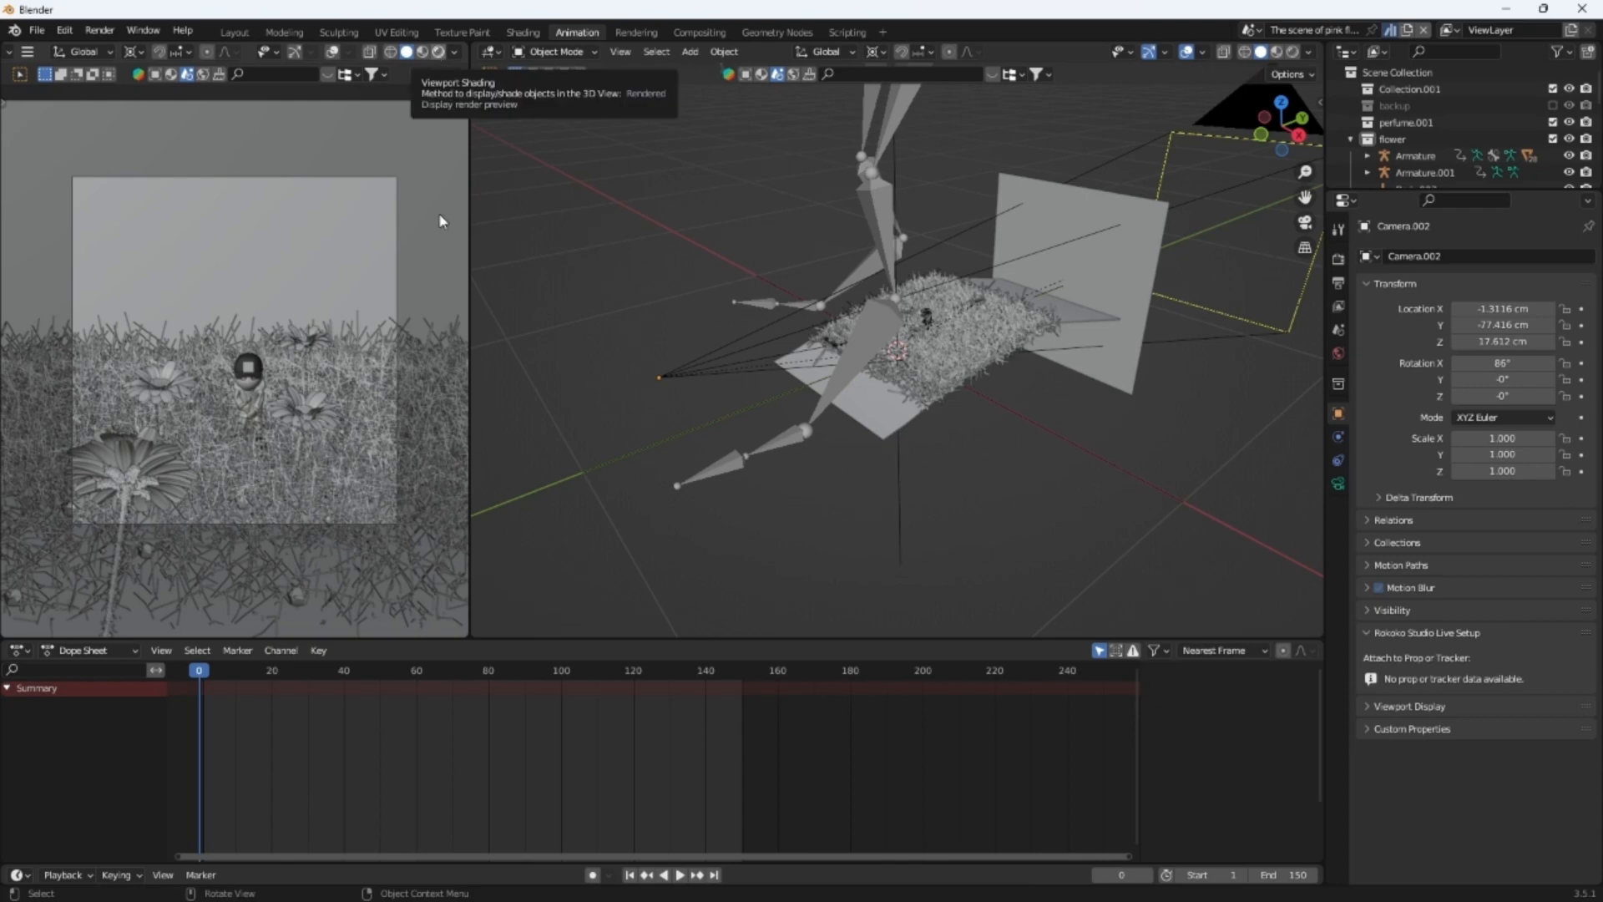
click(438, 51)
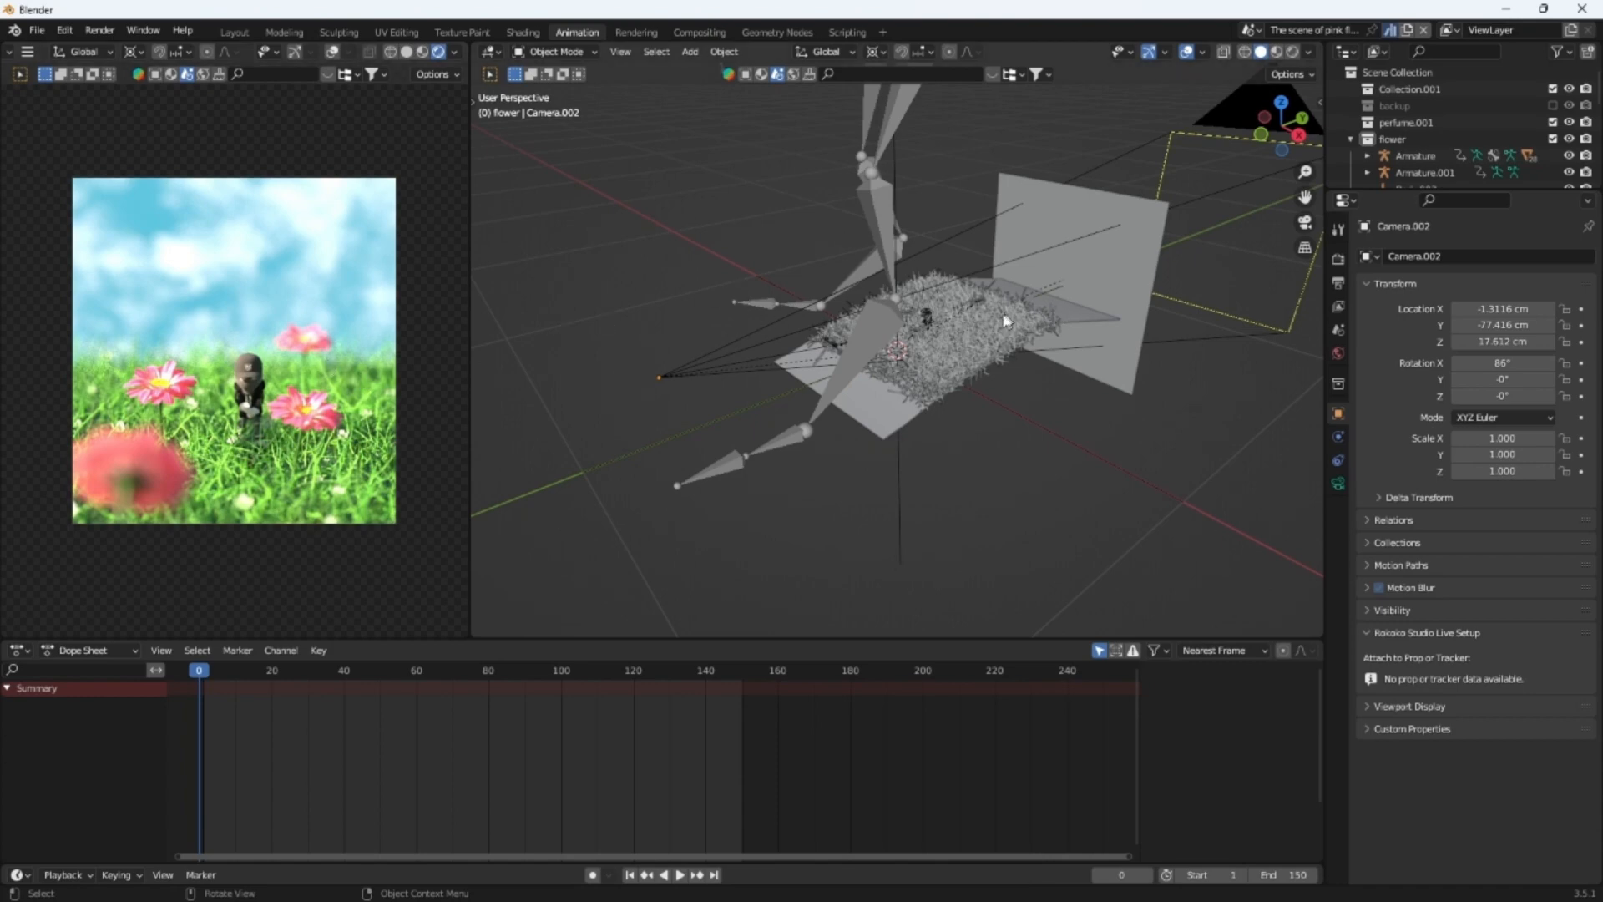
Select the character armature and rotate it about the Z axis to about -163°
scroll(1032, 352, up, 8)
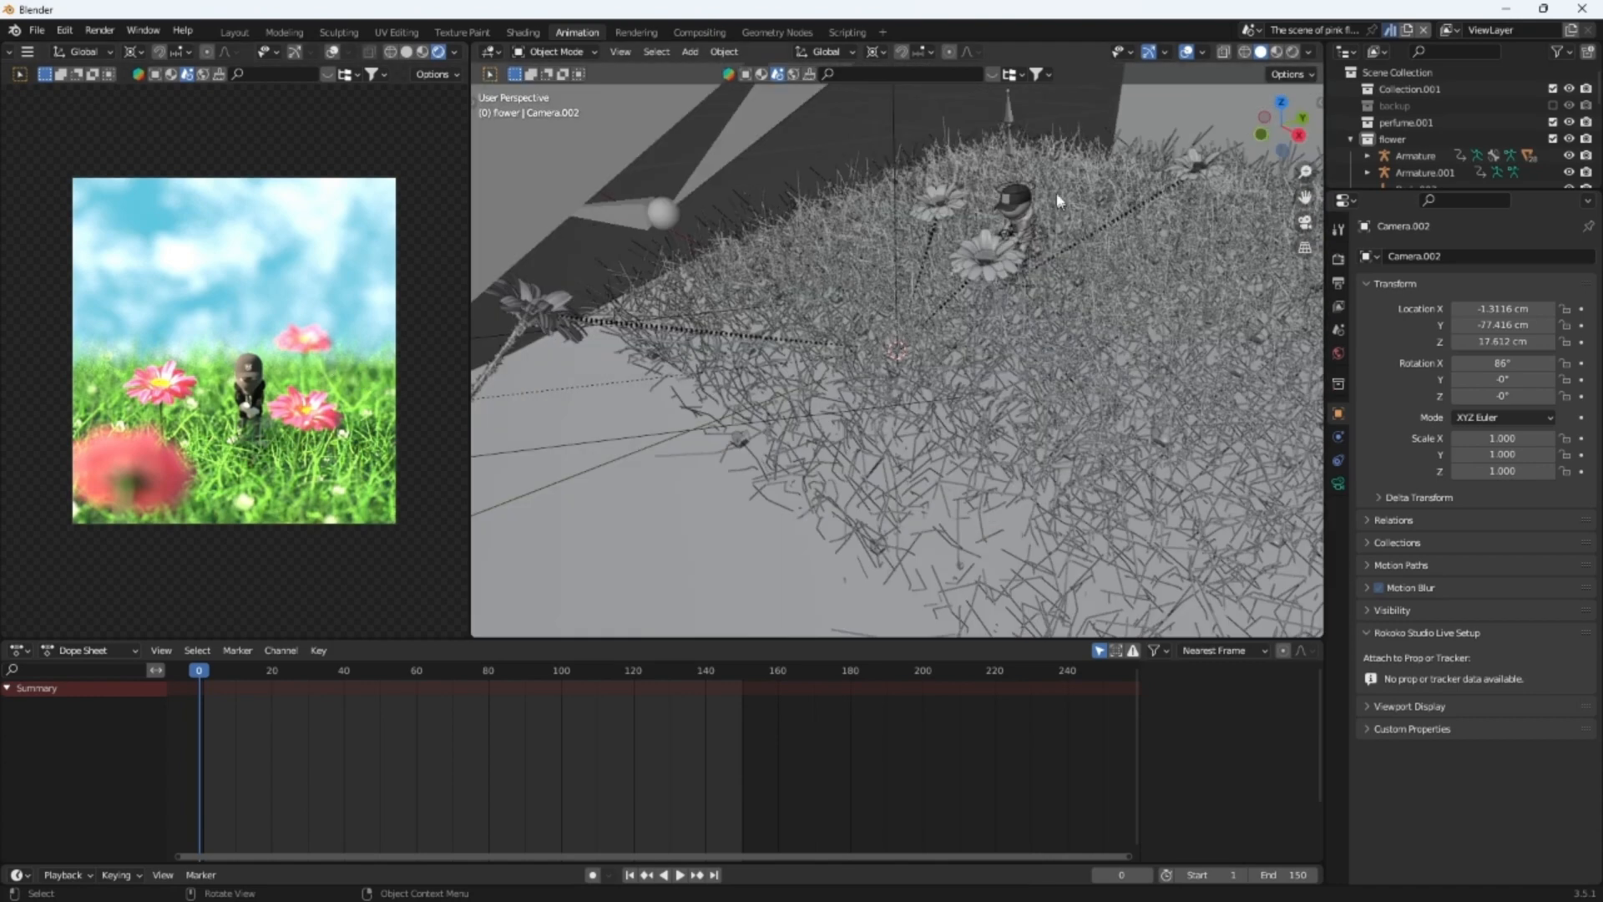
click(1011, 145)
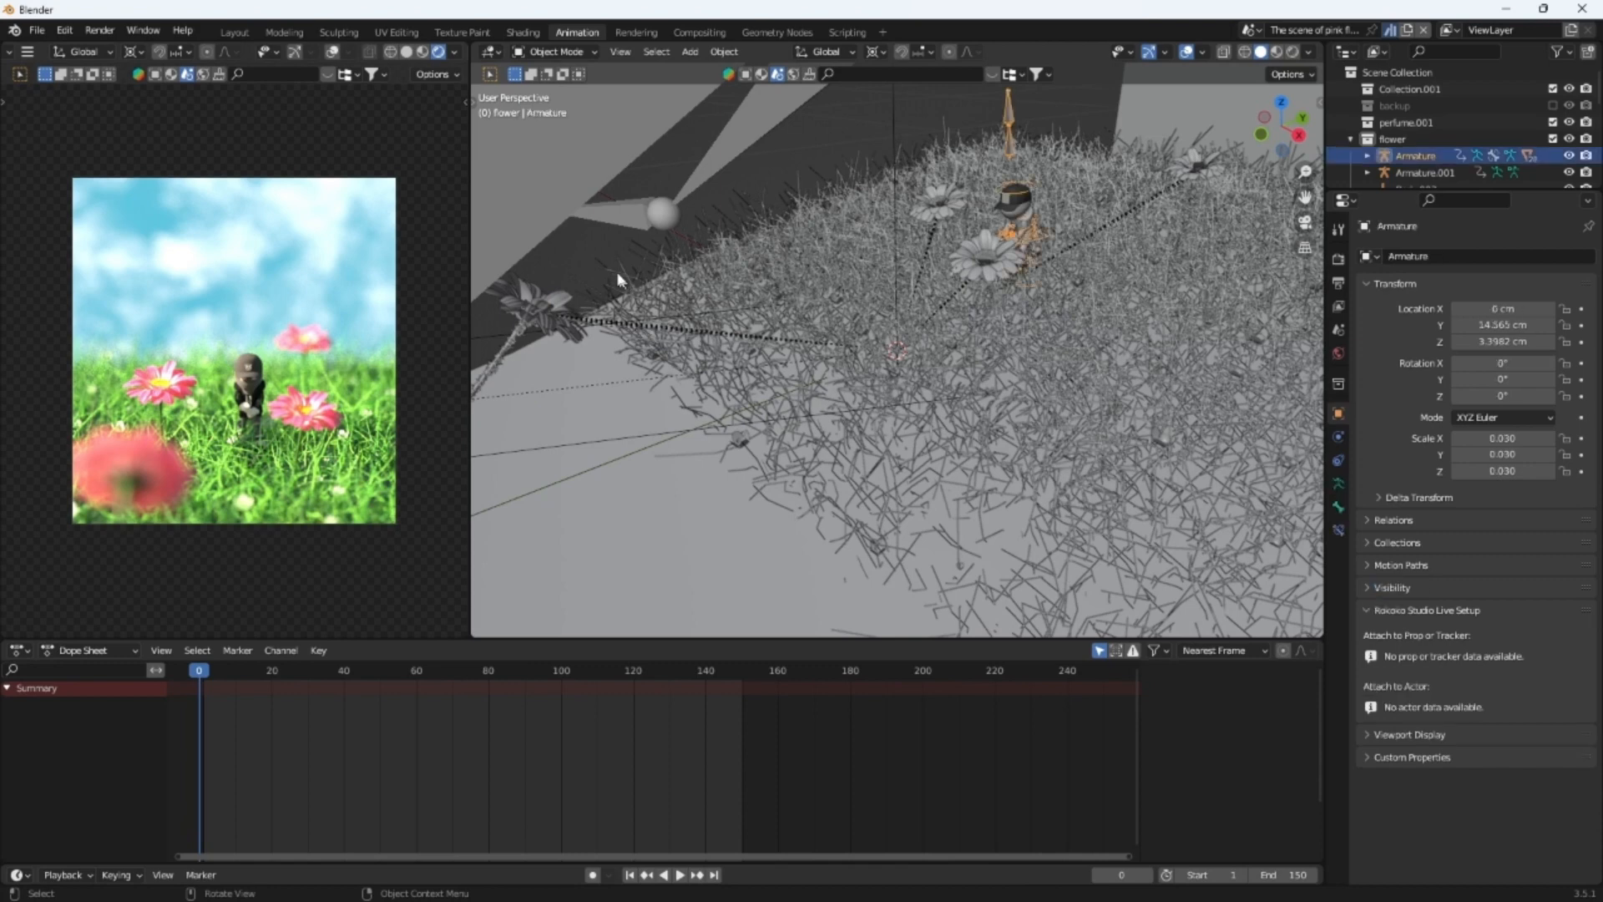
click(469, 101)
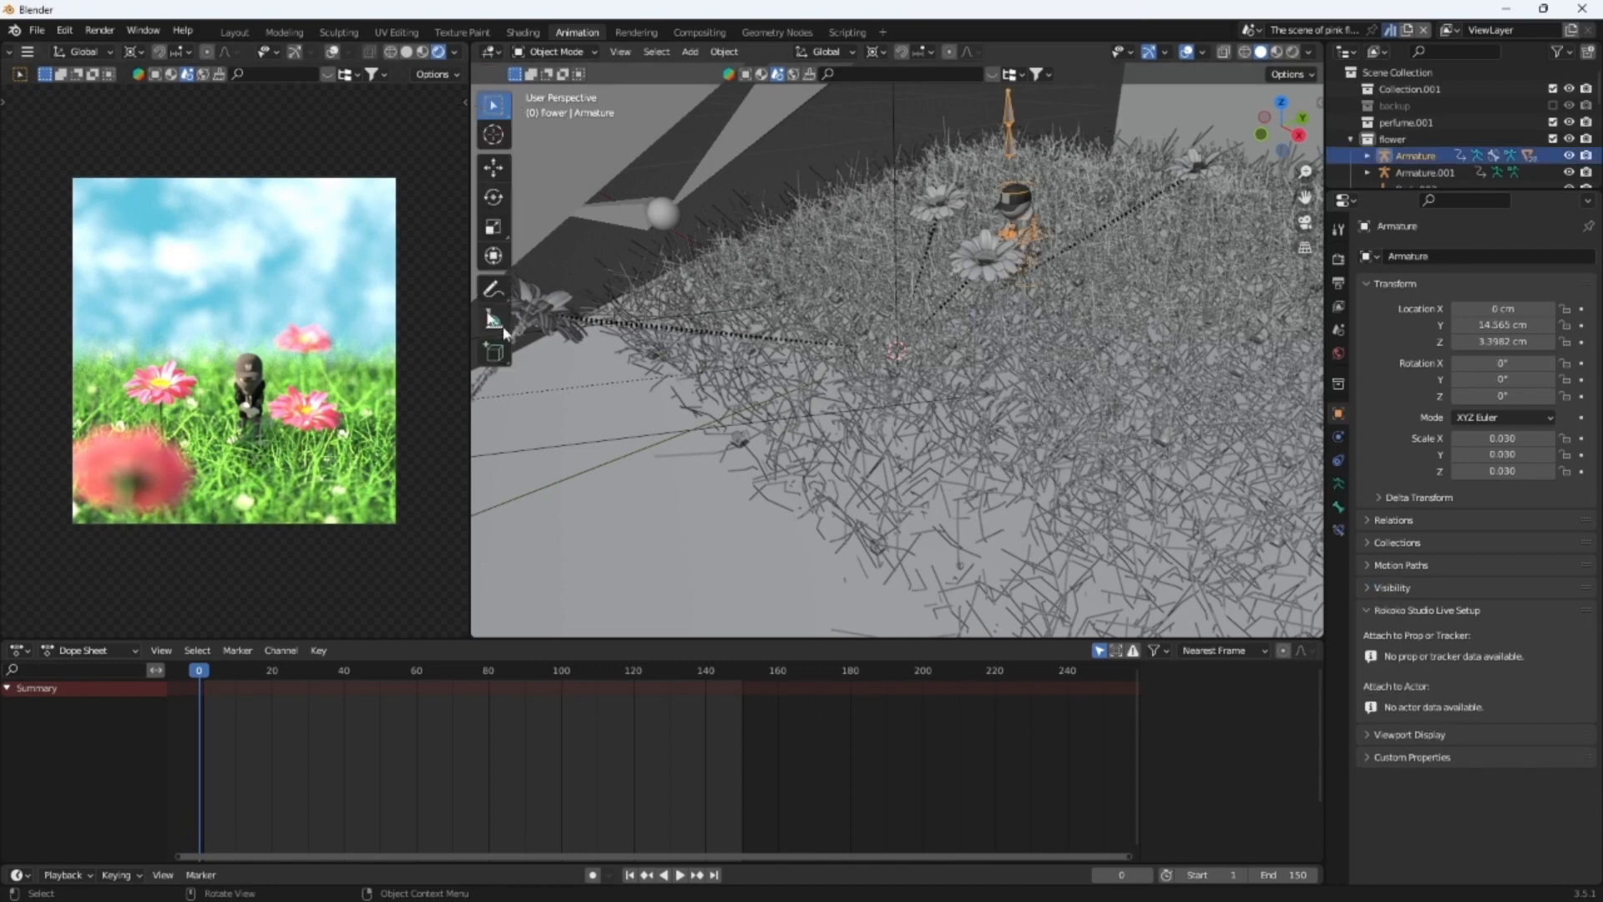
click(494, 197)
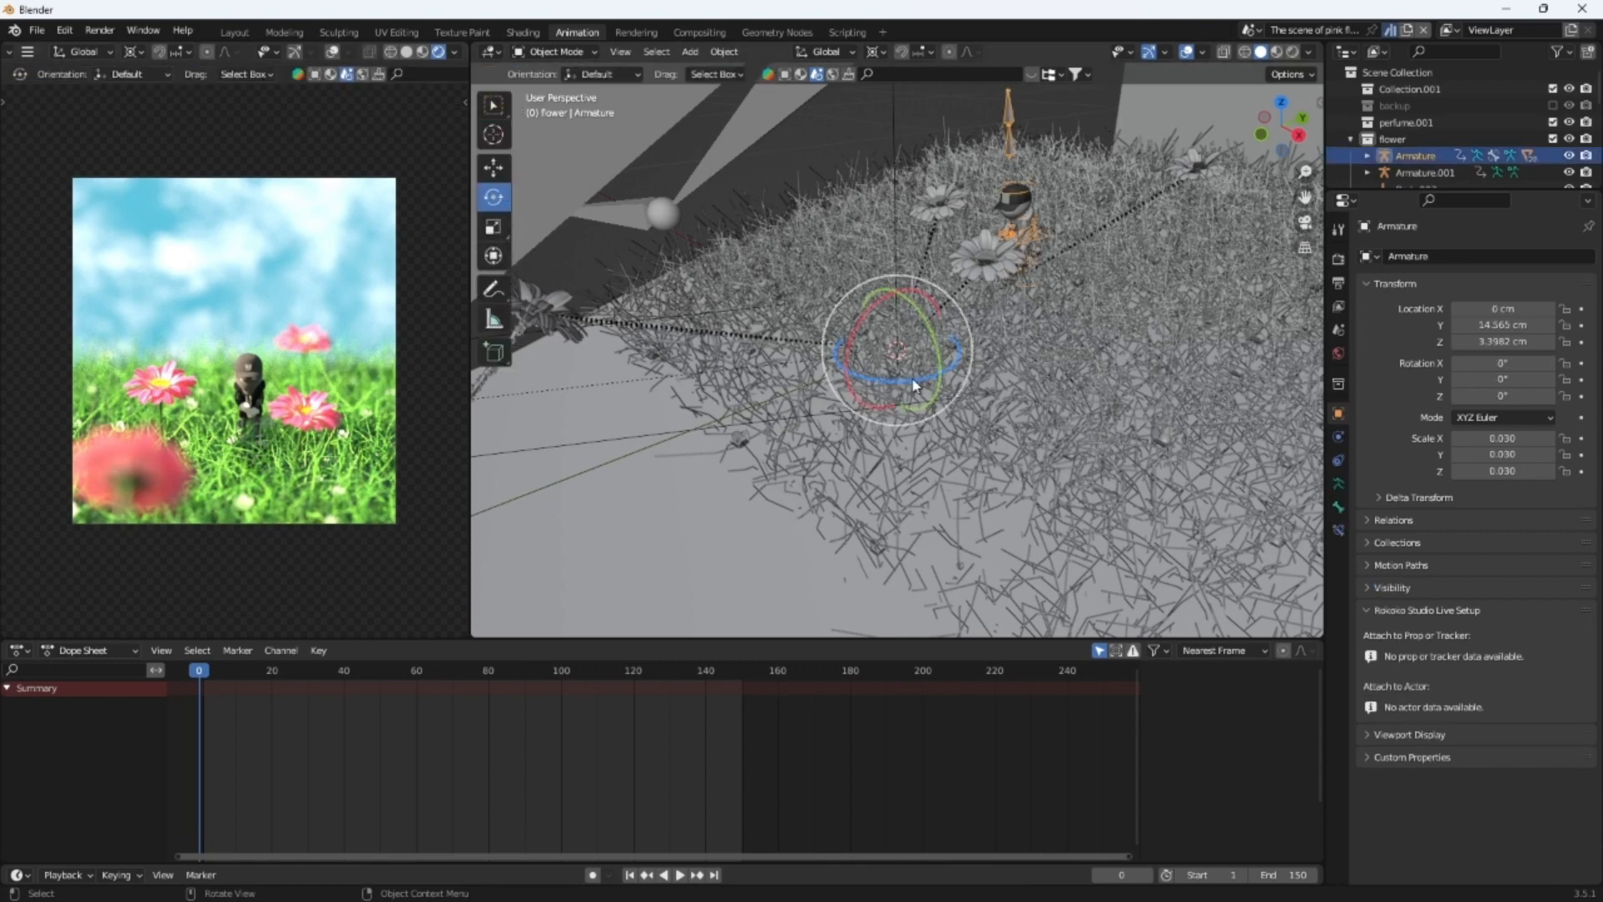
drag(914, 385, 807, 242)
Move the character to about X 4.17, Y 2.56, Z 1.98 cm and briefly play the animation to check its placement
click(493, 167)
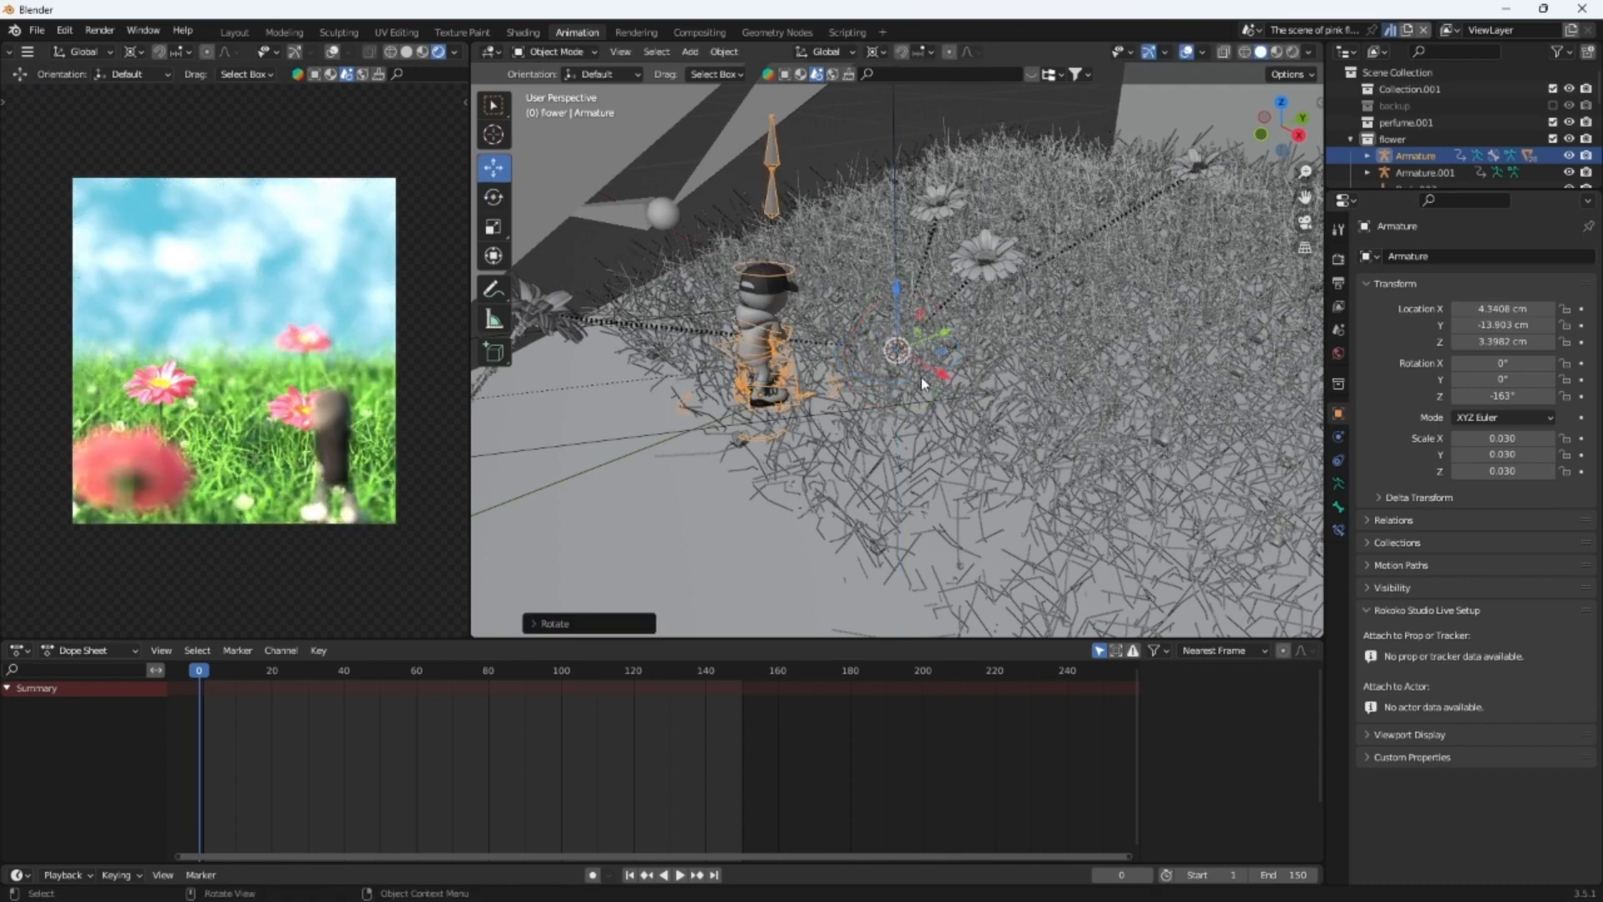
drag(954, 340, 1063, 297)
drag(1022, 237, 944, 372)
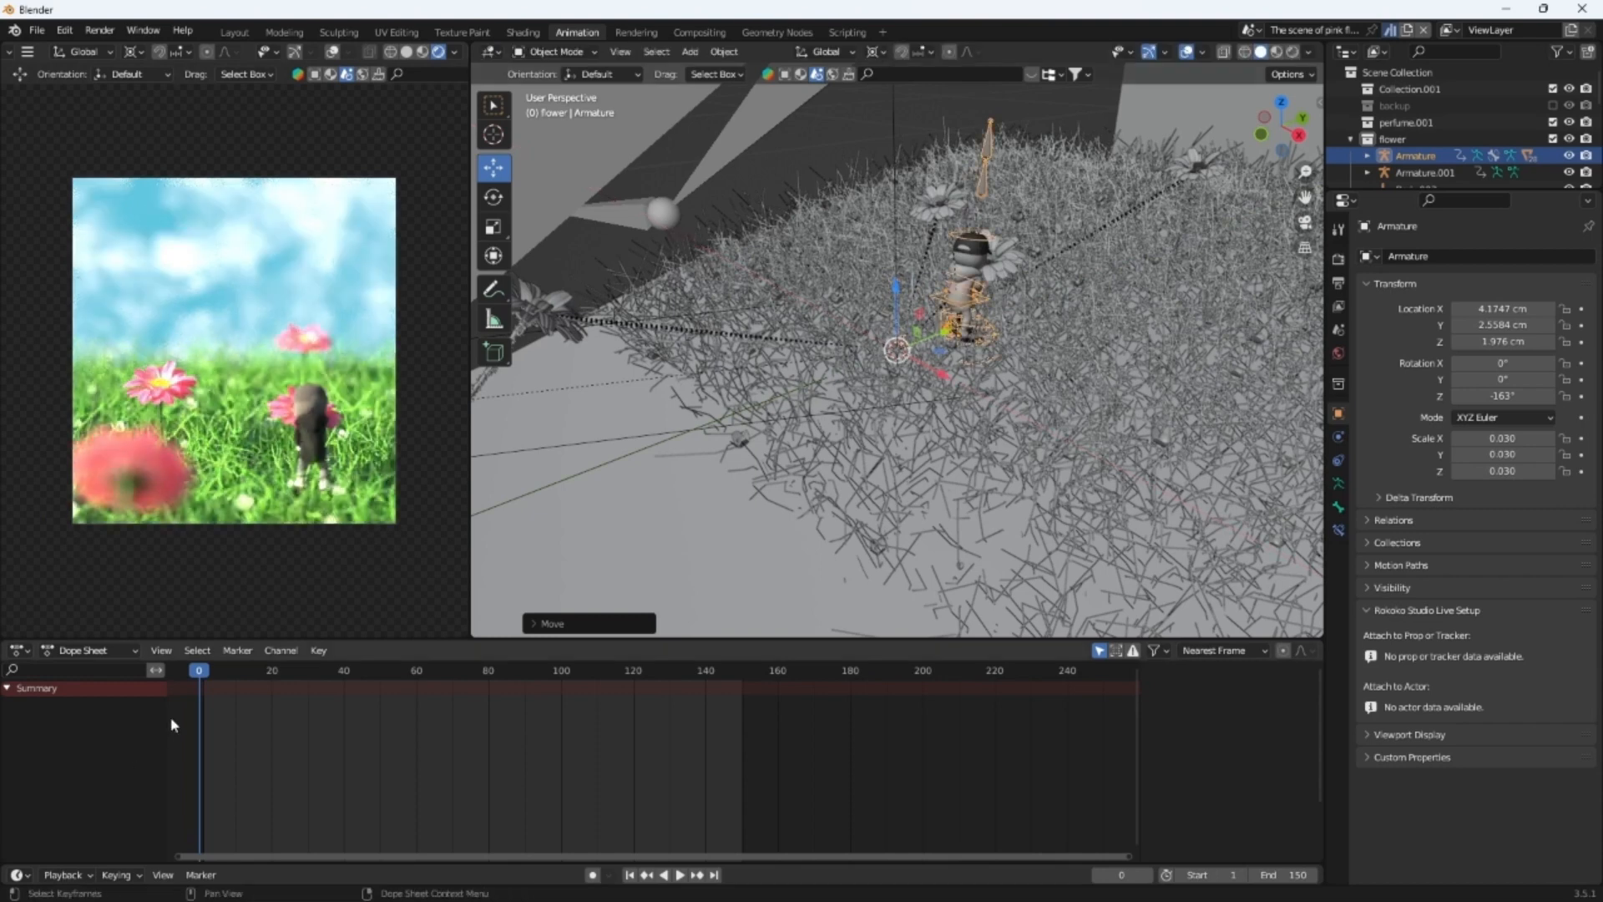
key(space)
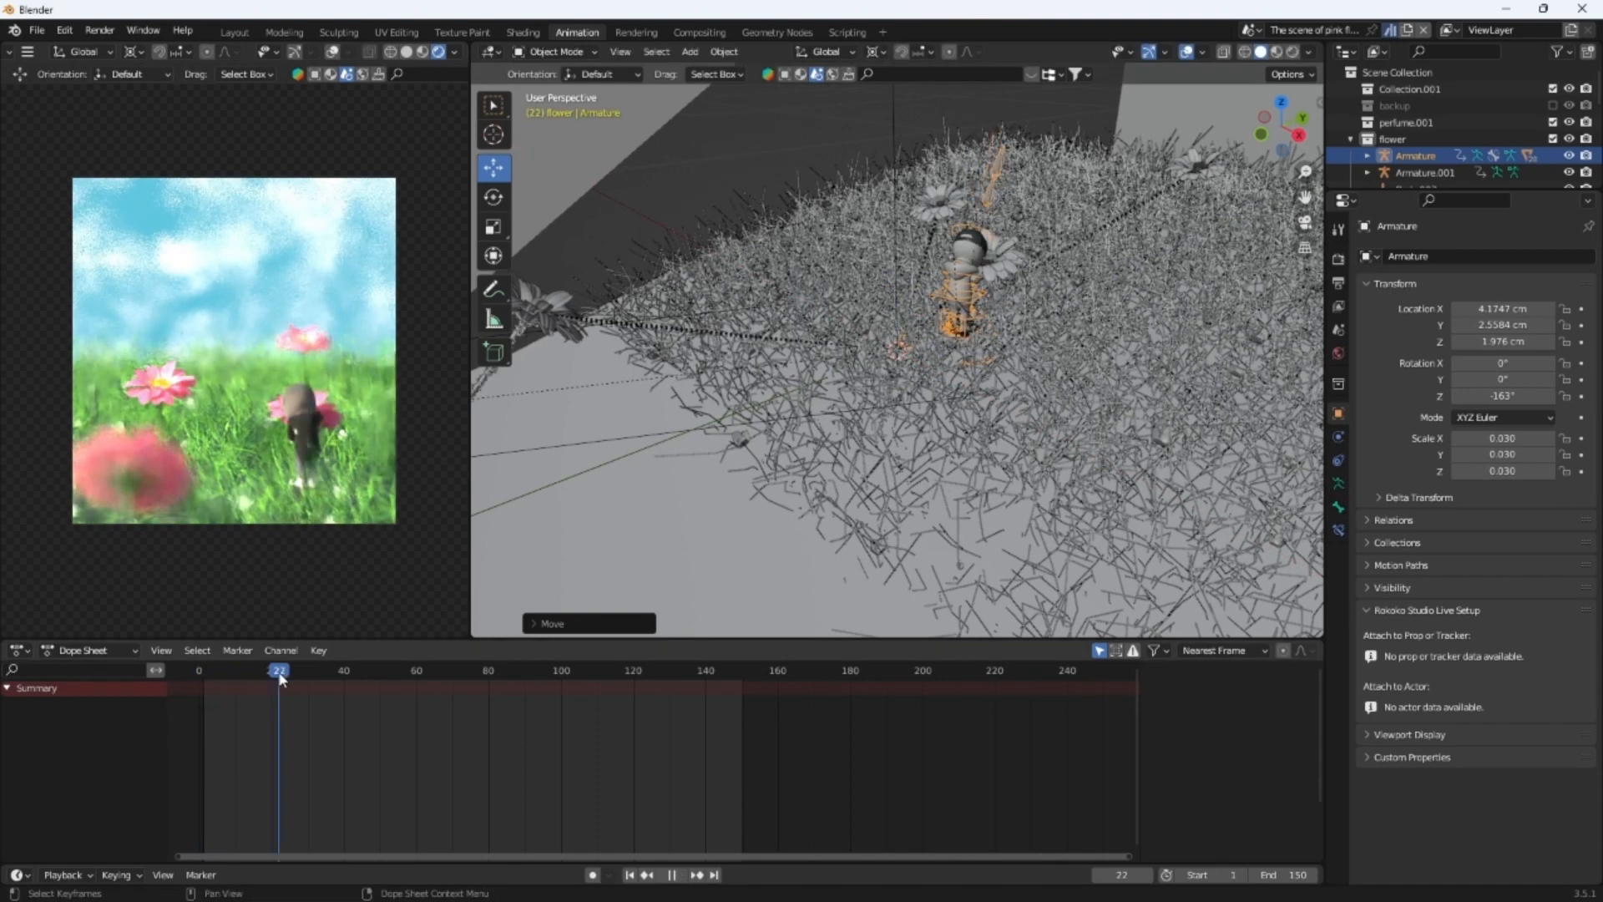
key(space)
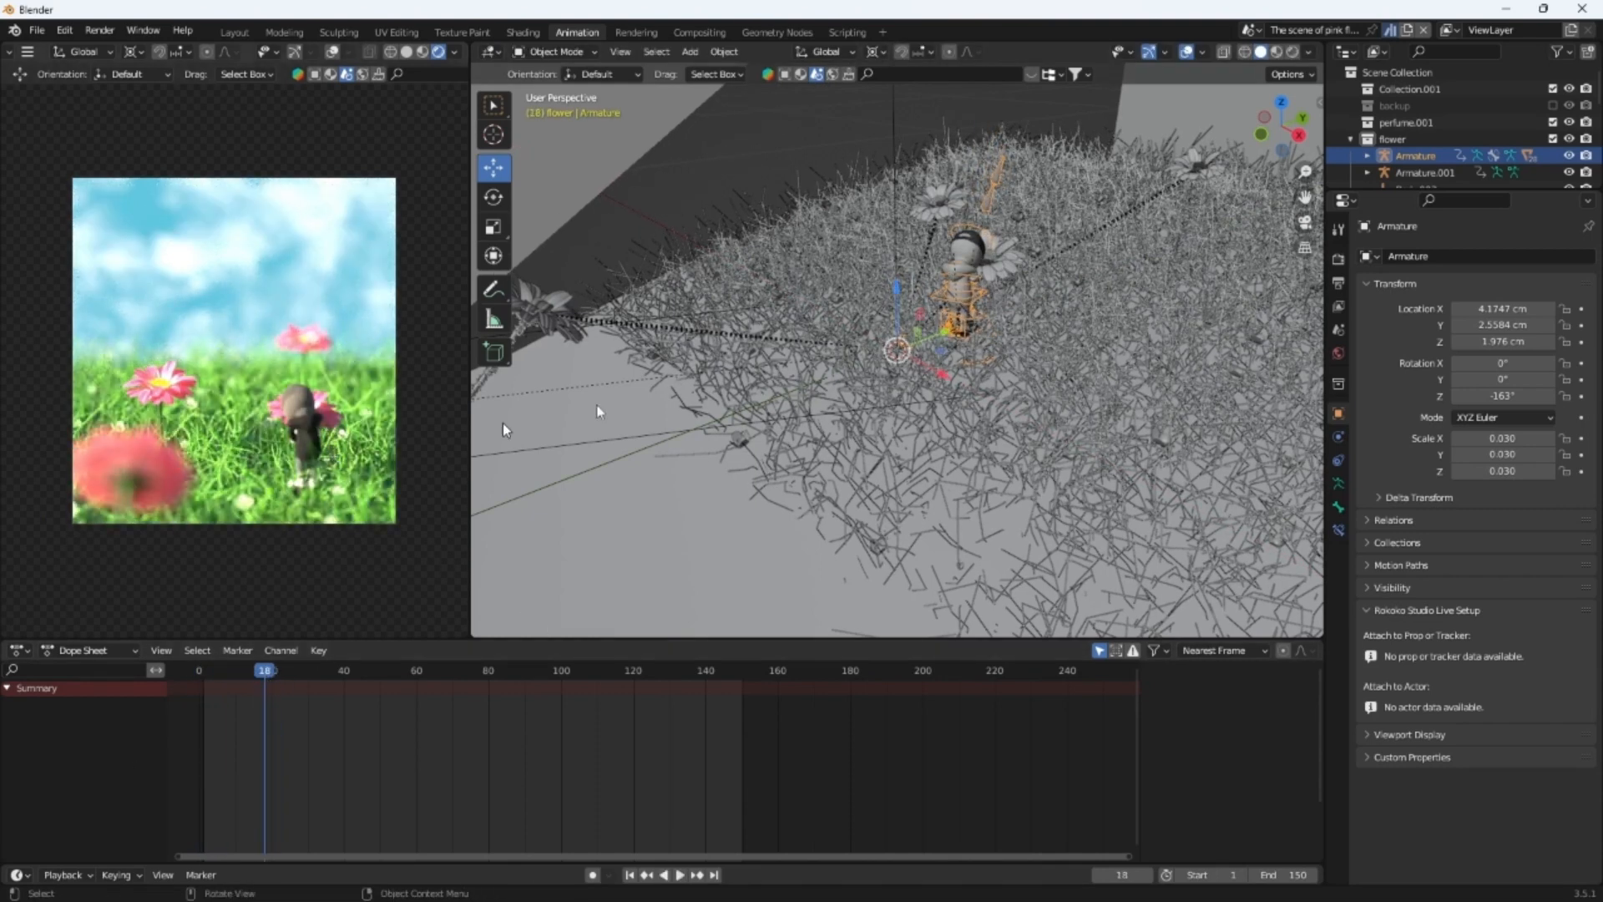
Rotate the character to about -177° in Z and shift it to about X 4.28 cm, Y 2.02 cm
click(493, 197)
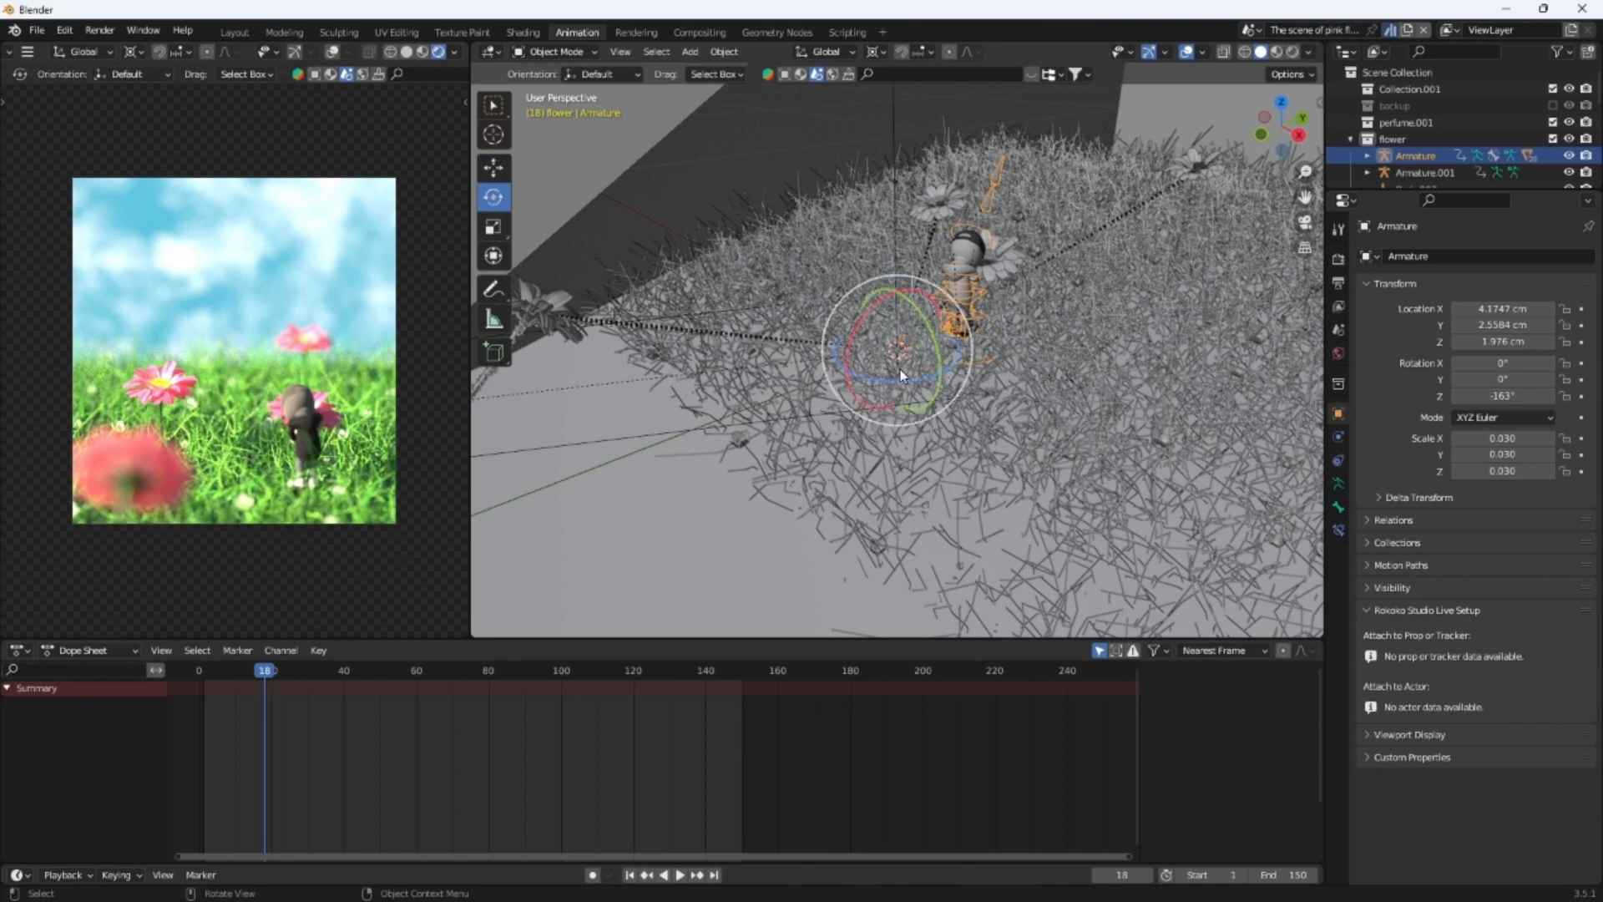
mouse_move(901, 383)
mouse_down()
mouse_move(880, 373)
mouse_move(904, 383)
mouse_move(893, 374)
mouse_up()
key(ctrl+z)
key(shift+space)
key(g)
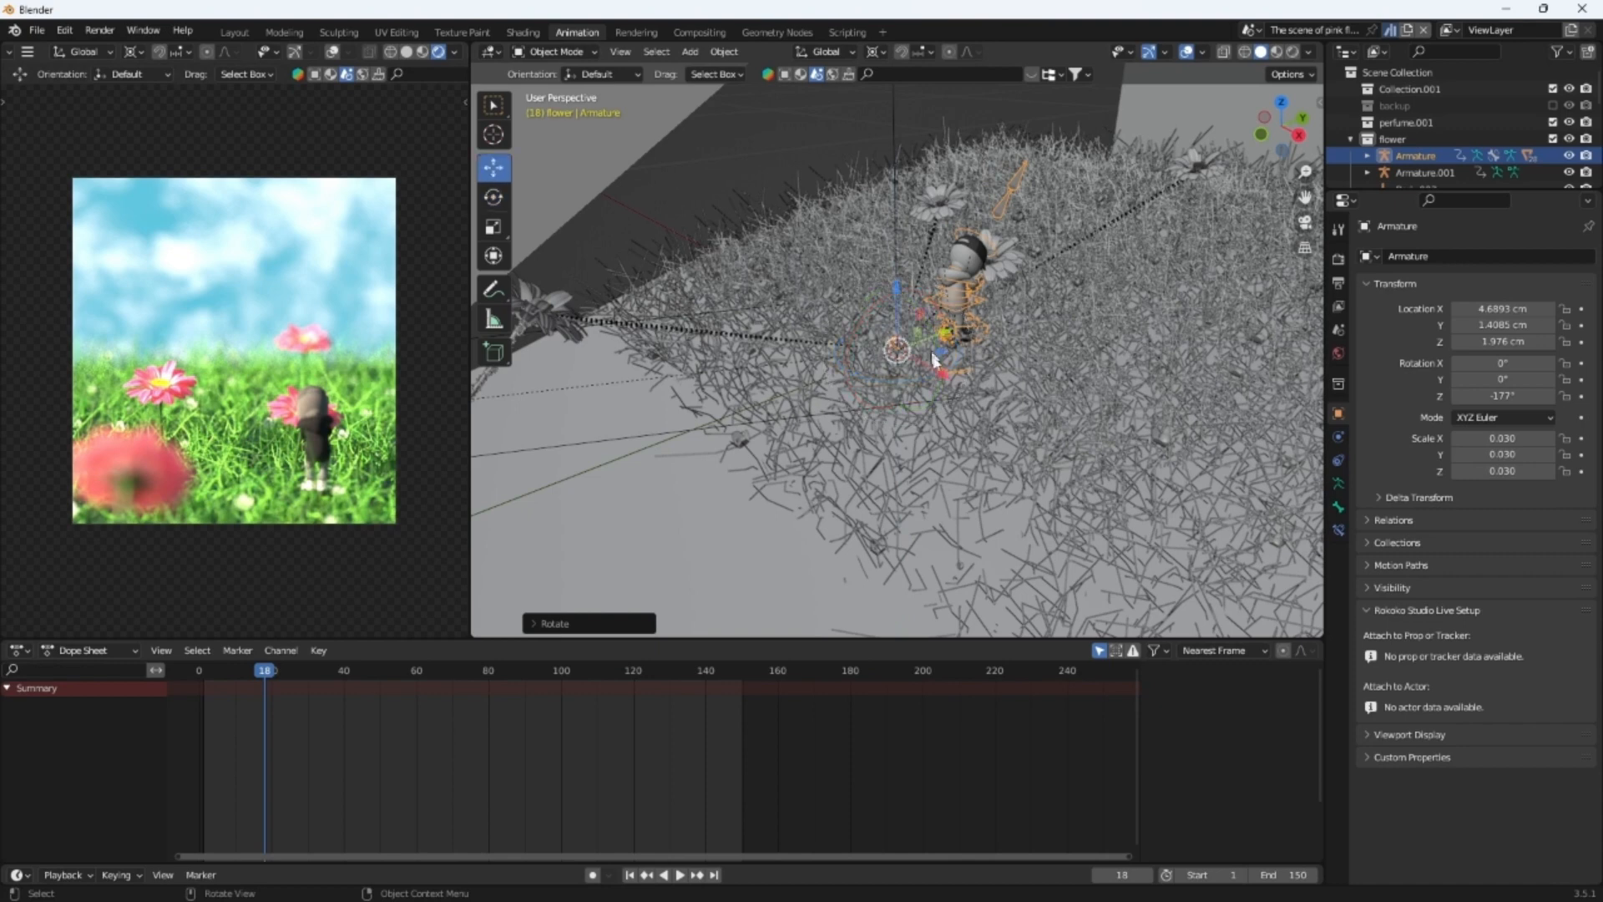
drag(925, 320, 932, 367)
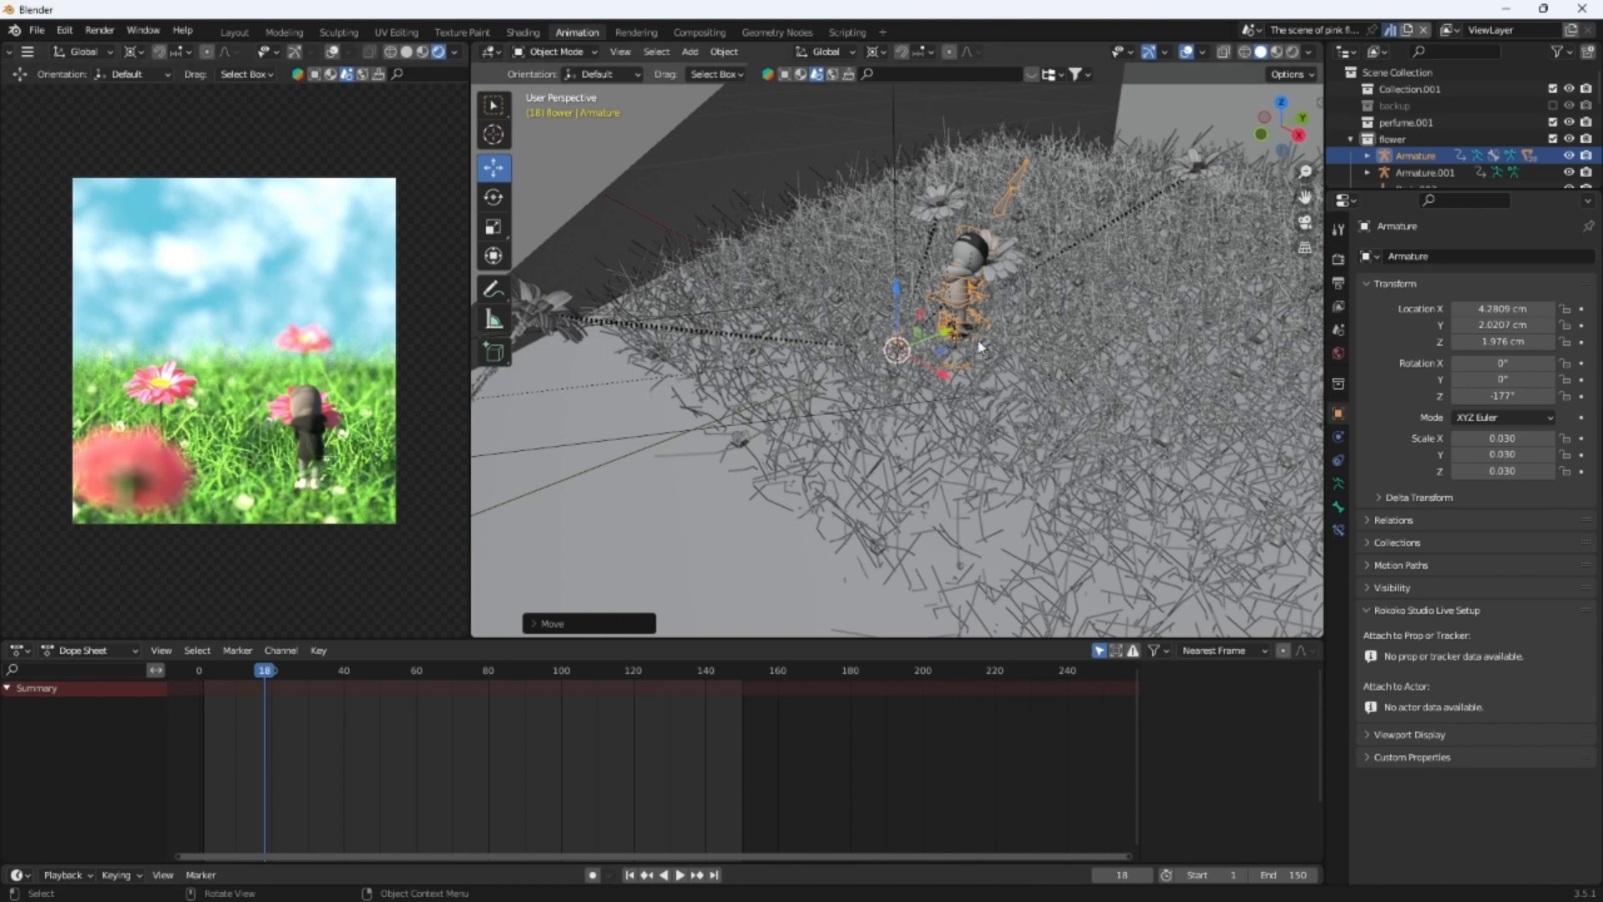
Select Camera.002 and open its lens and depth of field settings
scroll(909, 364, down, 6)
scroll(909, 364, up, 5)
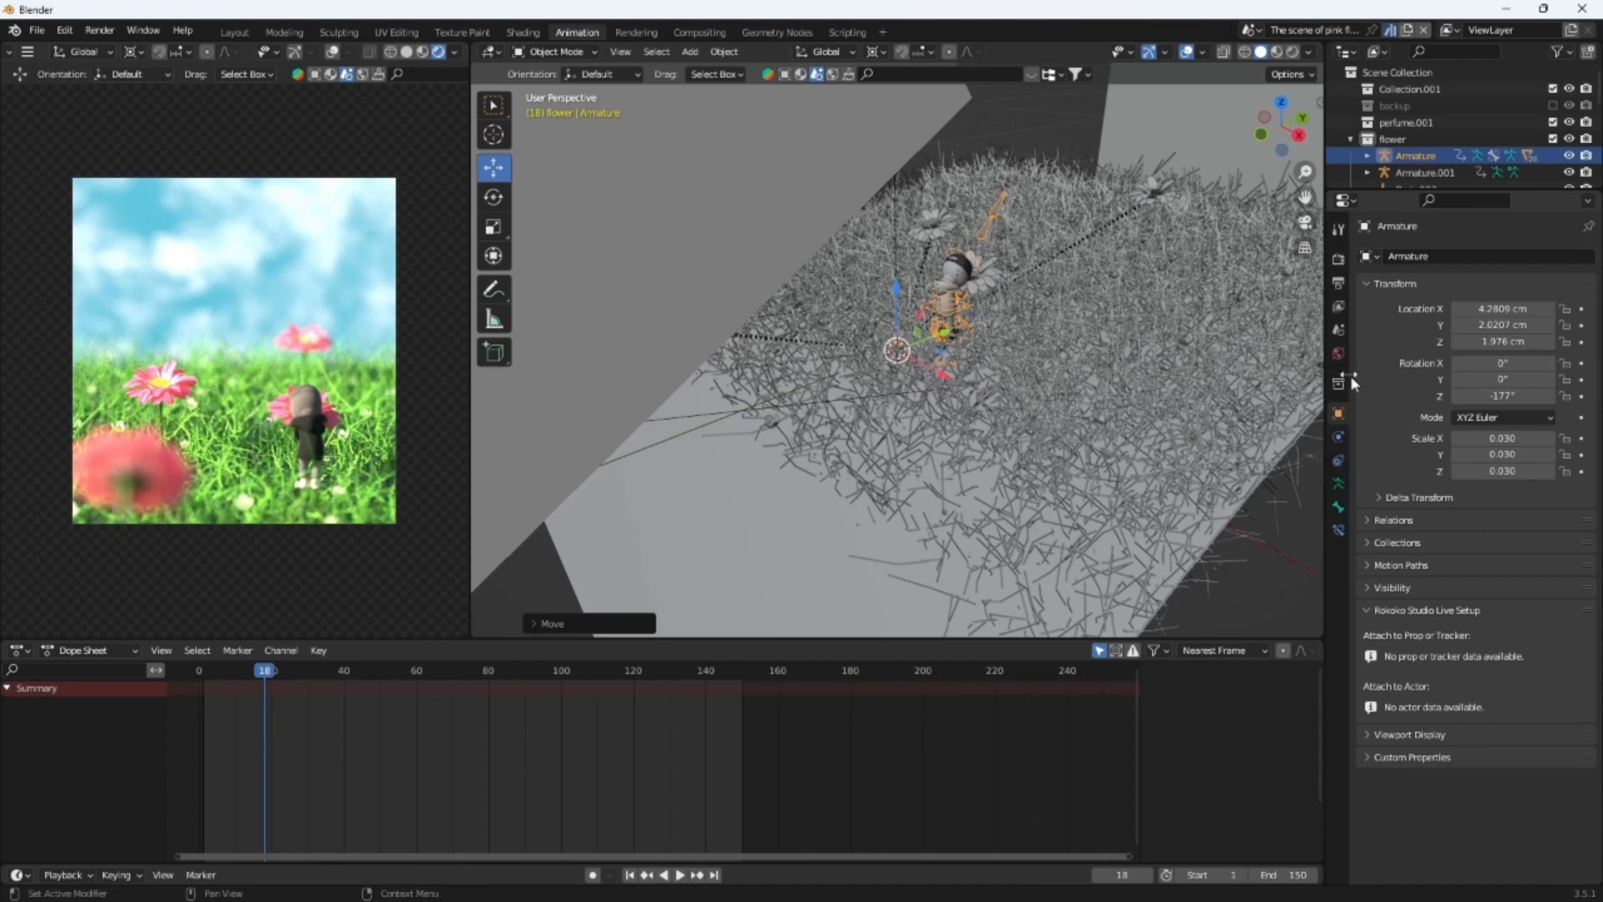
scroll(865, 341, down, 5)
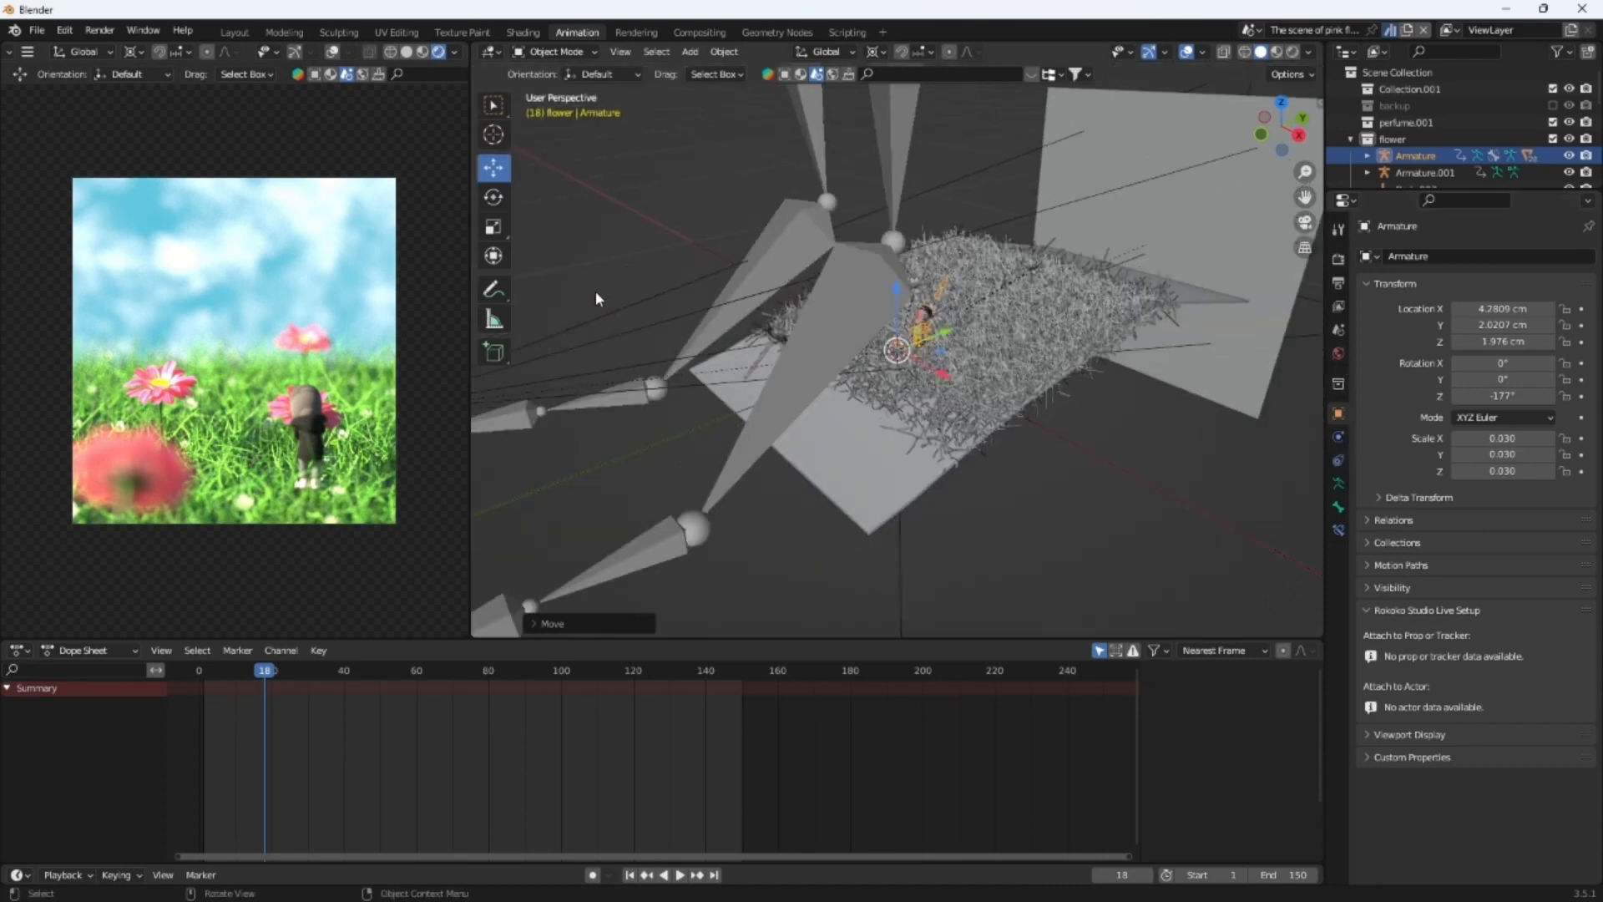
scroll(986, 358, up, 3)
scroll(950, 327, down, 8)
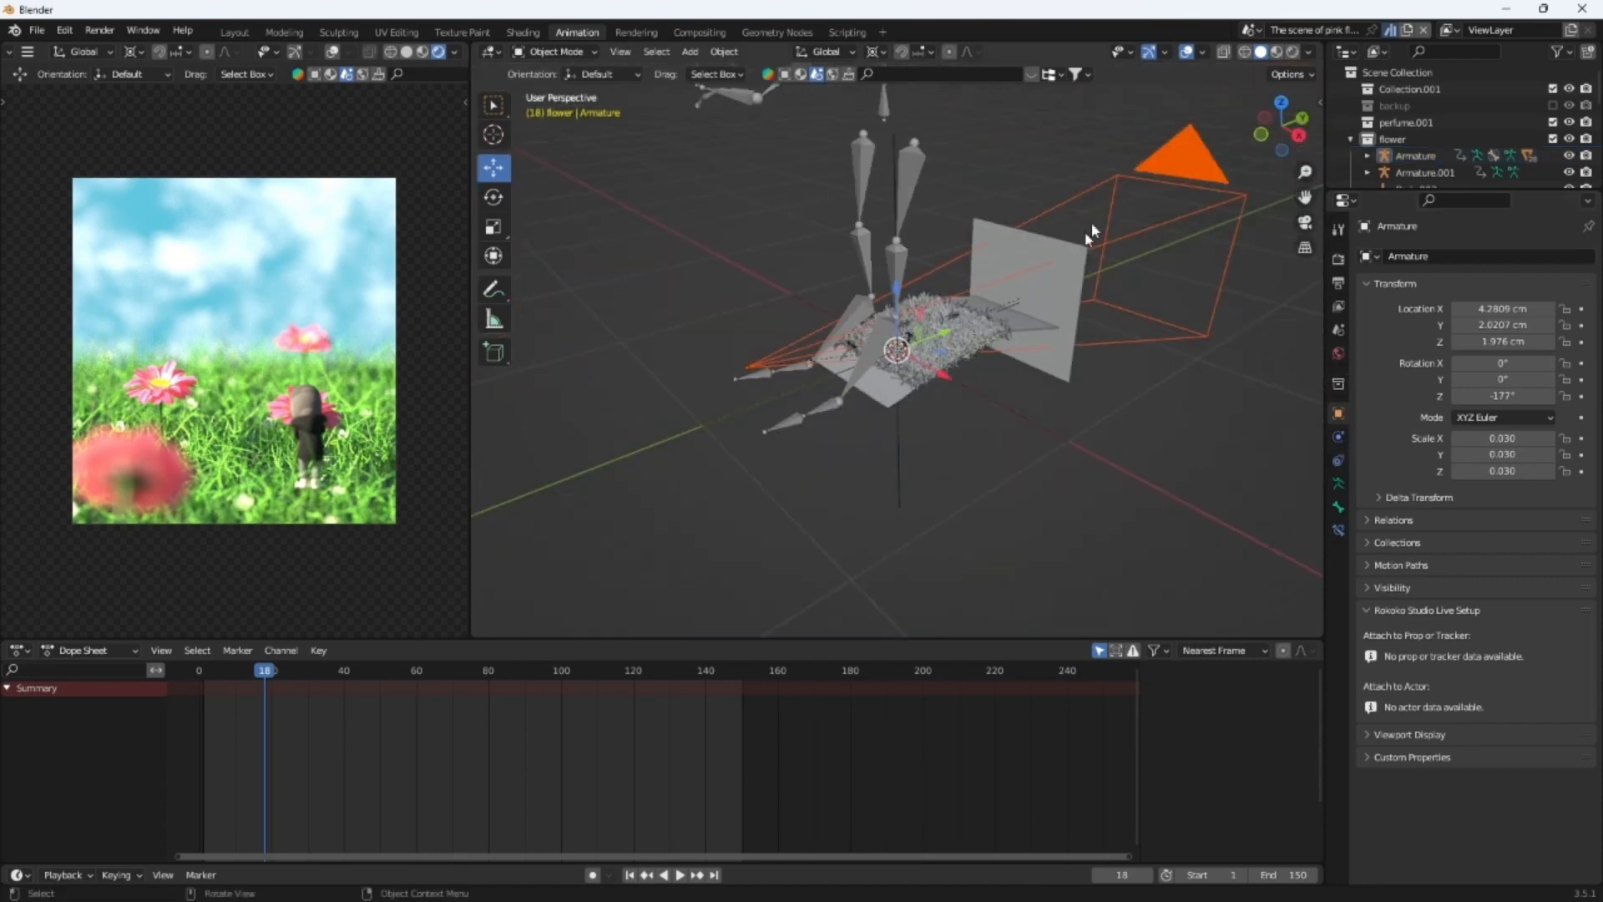
click(1090, 230)
scroll(1070, 439, up, 8)
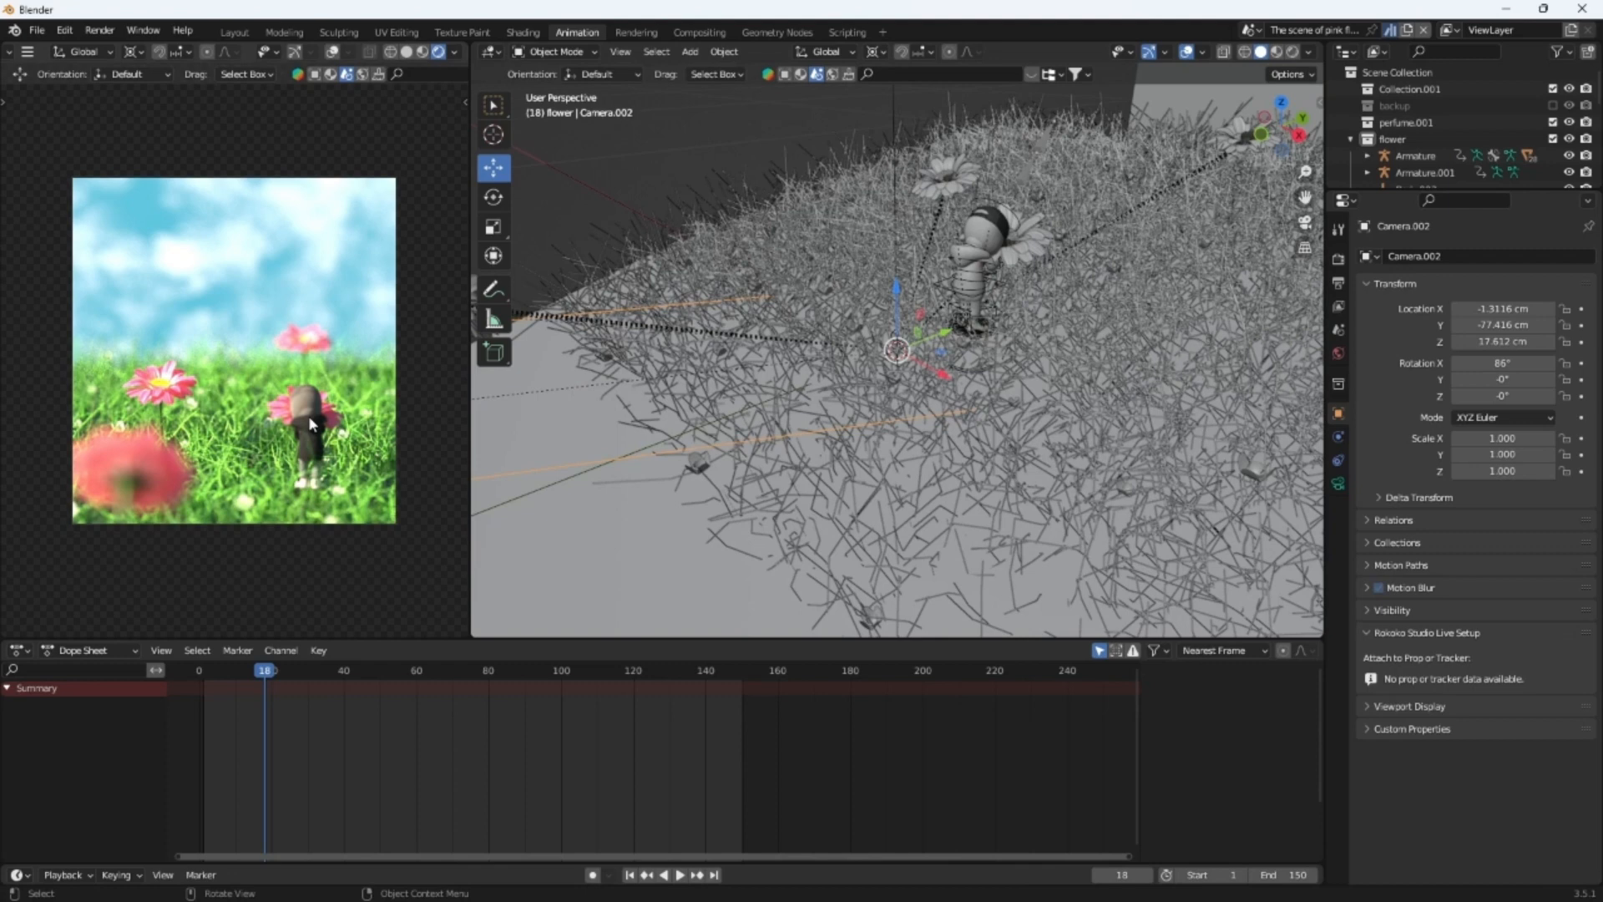
click(1338, 484)
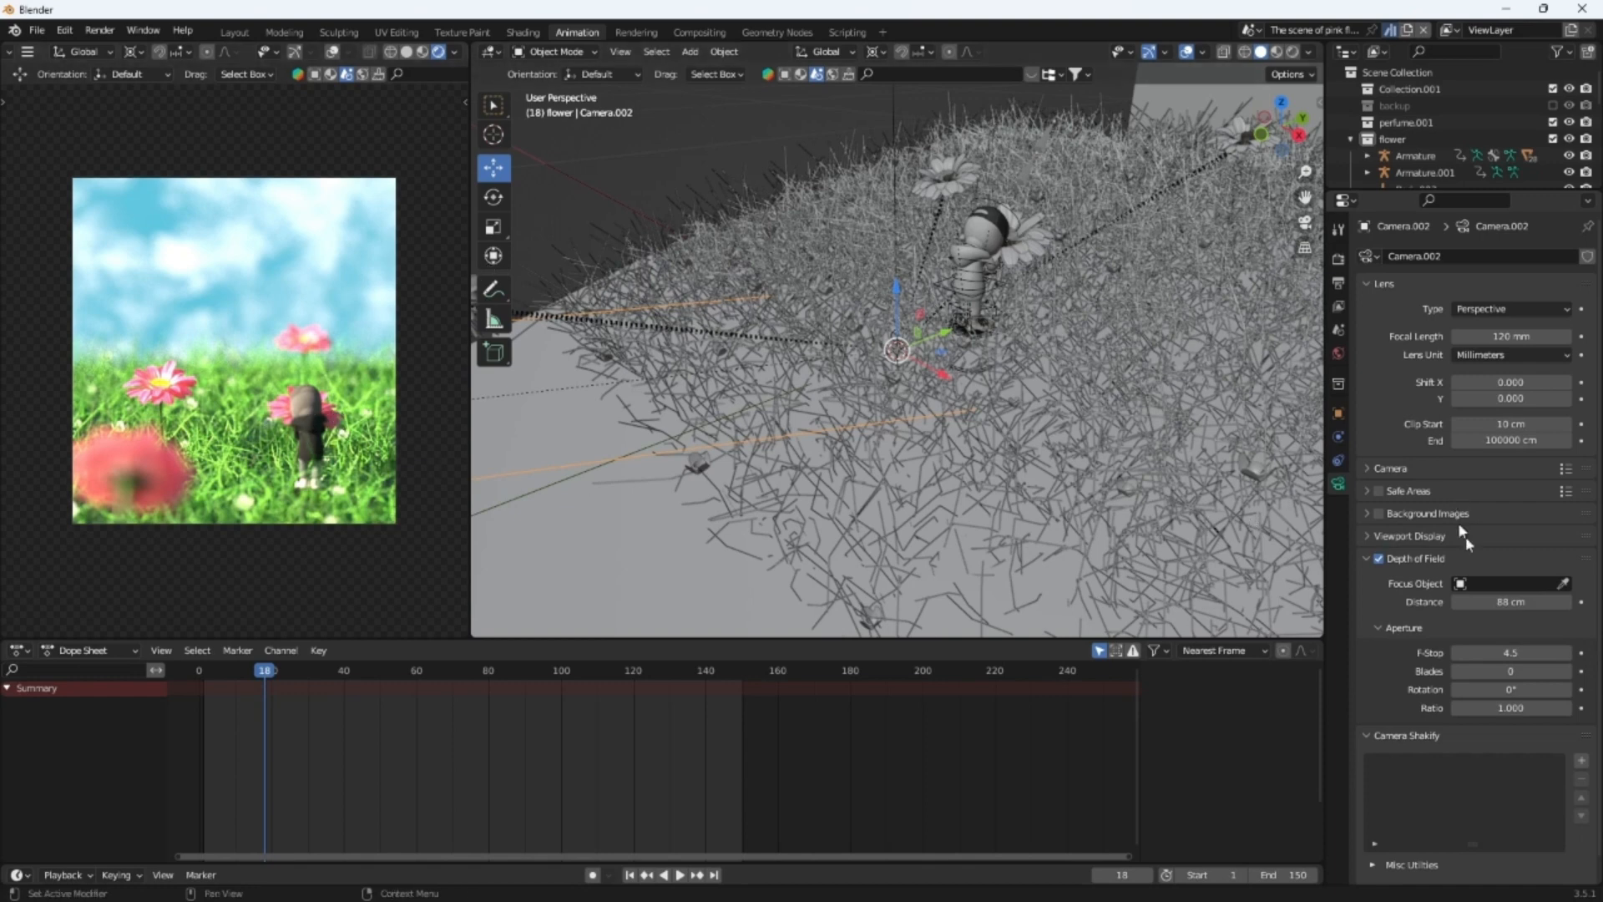
Set the character's balaclava head as Camera.002's depth of field focus object
click(1563, 583)
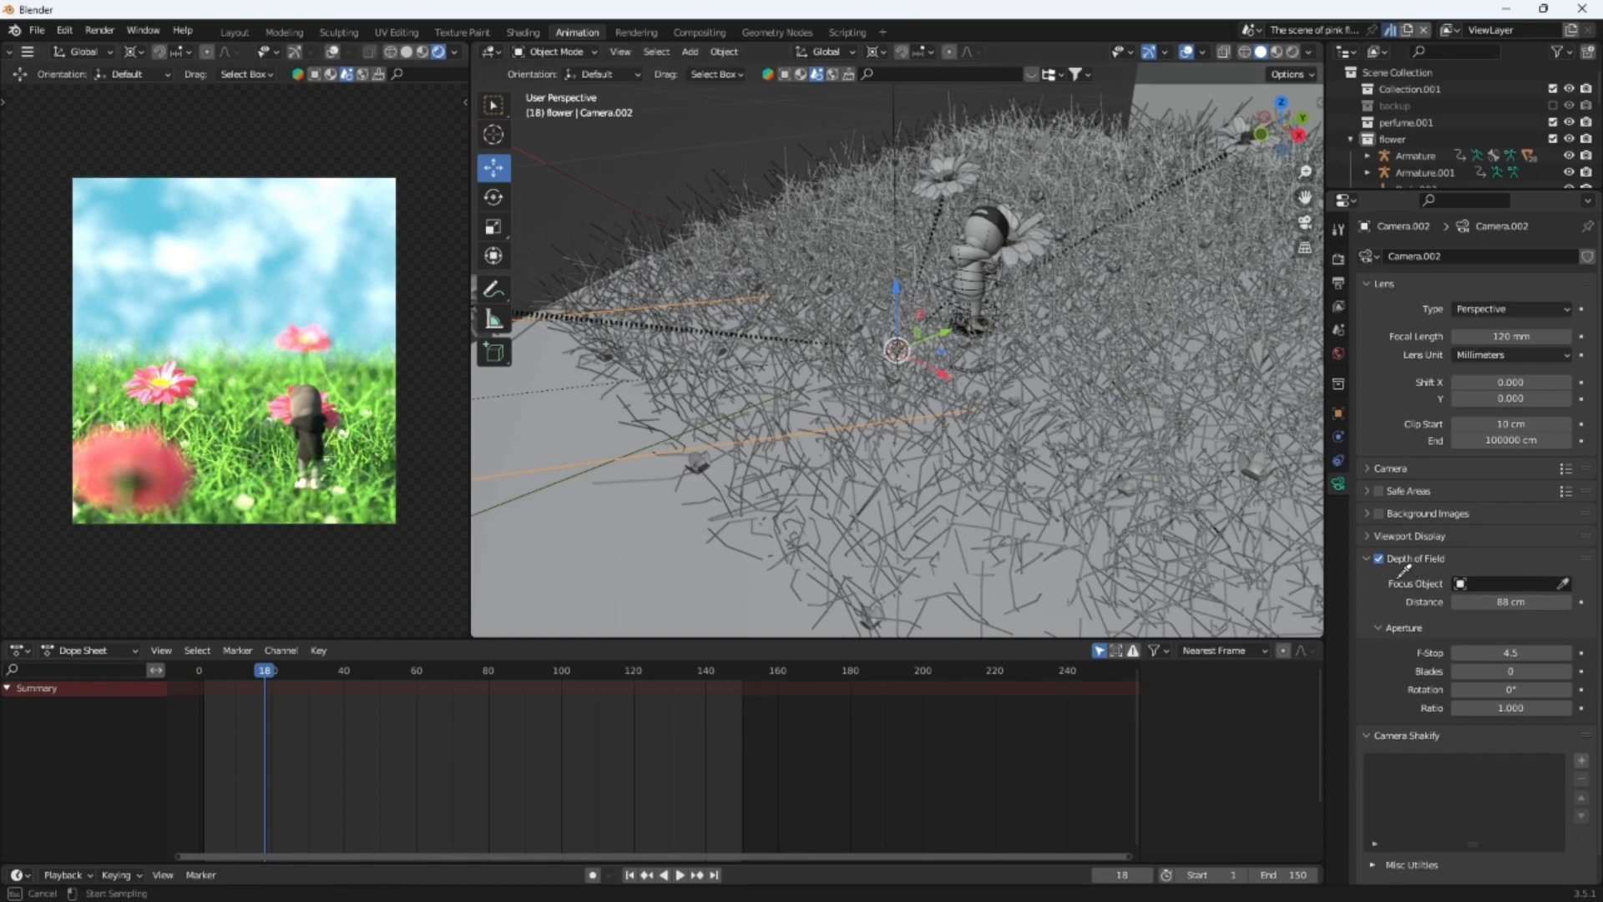
key(Escape)
scroll(611, 302, down, 6)
scroll(609, 308, down, 4)
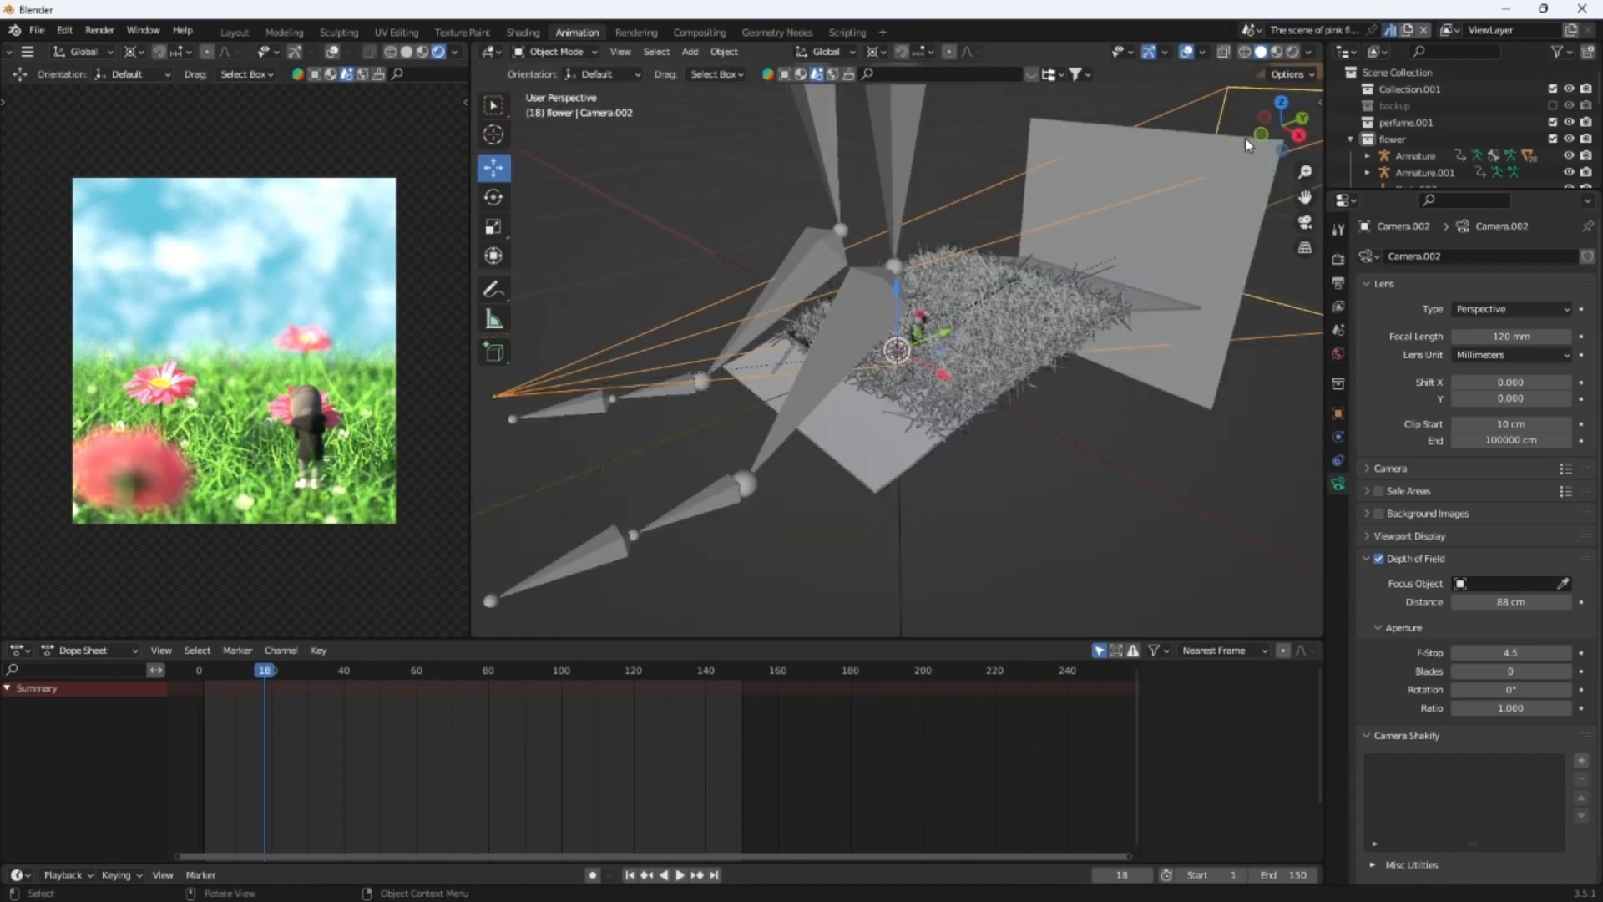
scroll(1096, 264, up, 10)
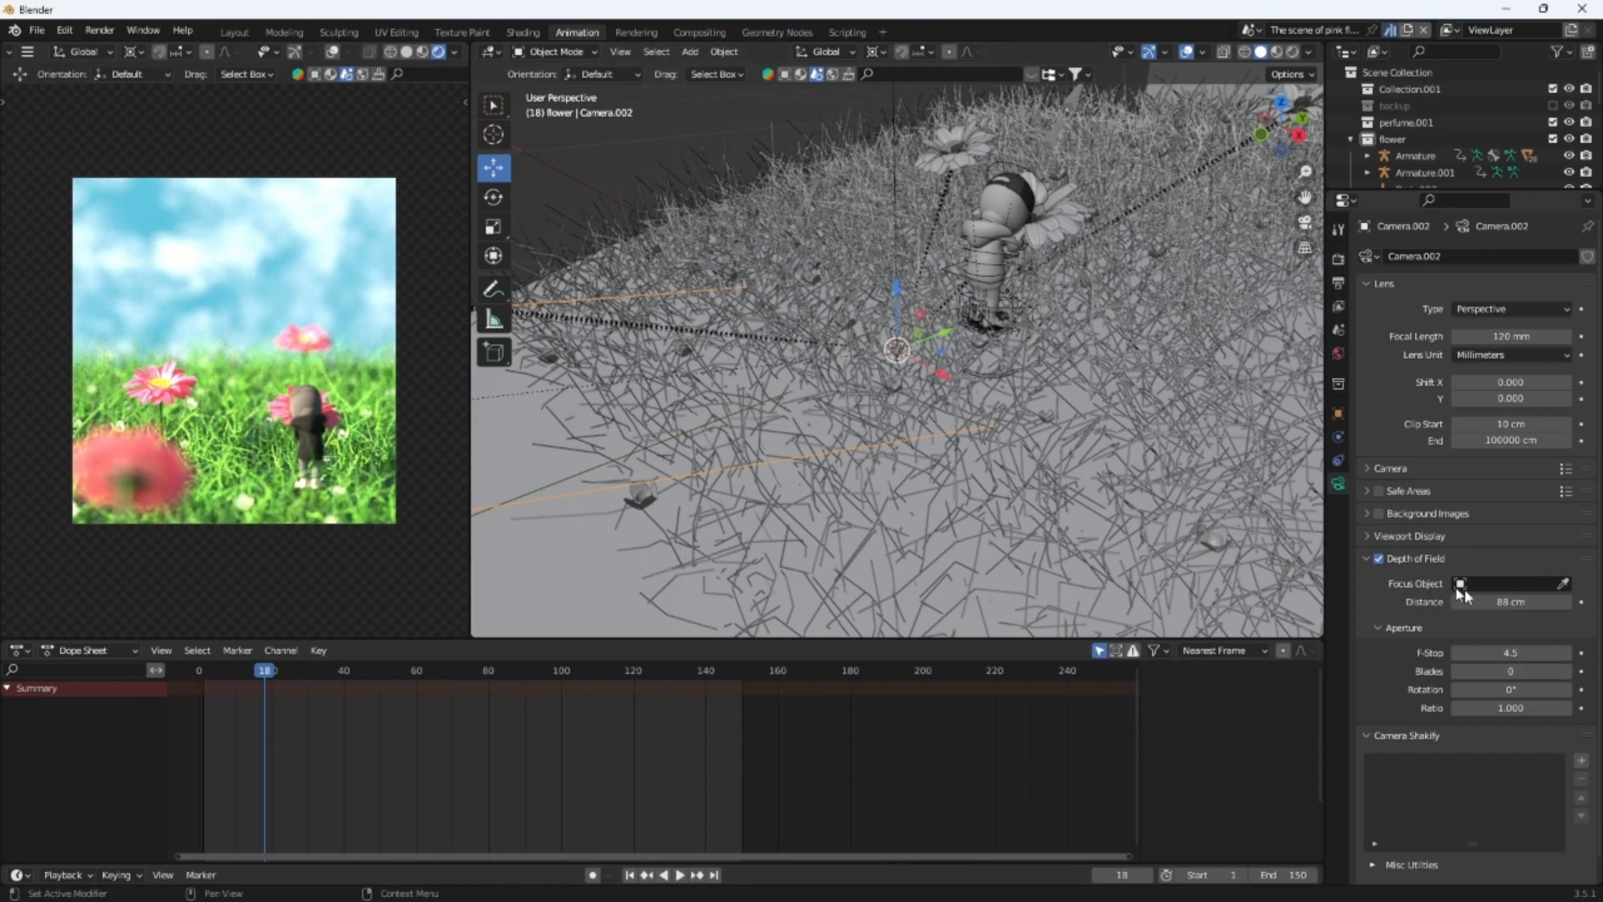
click(1562, 584)
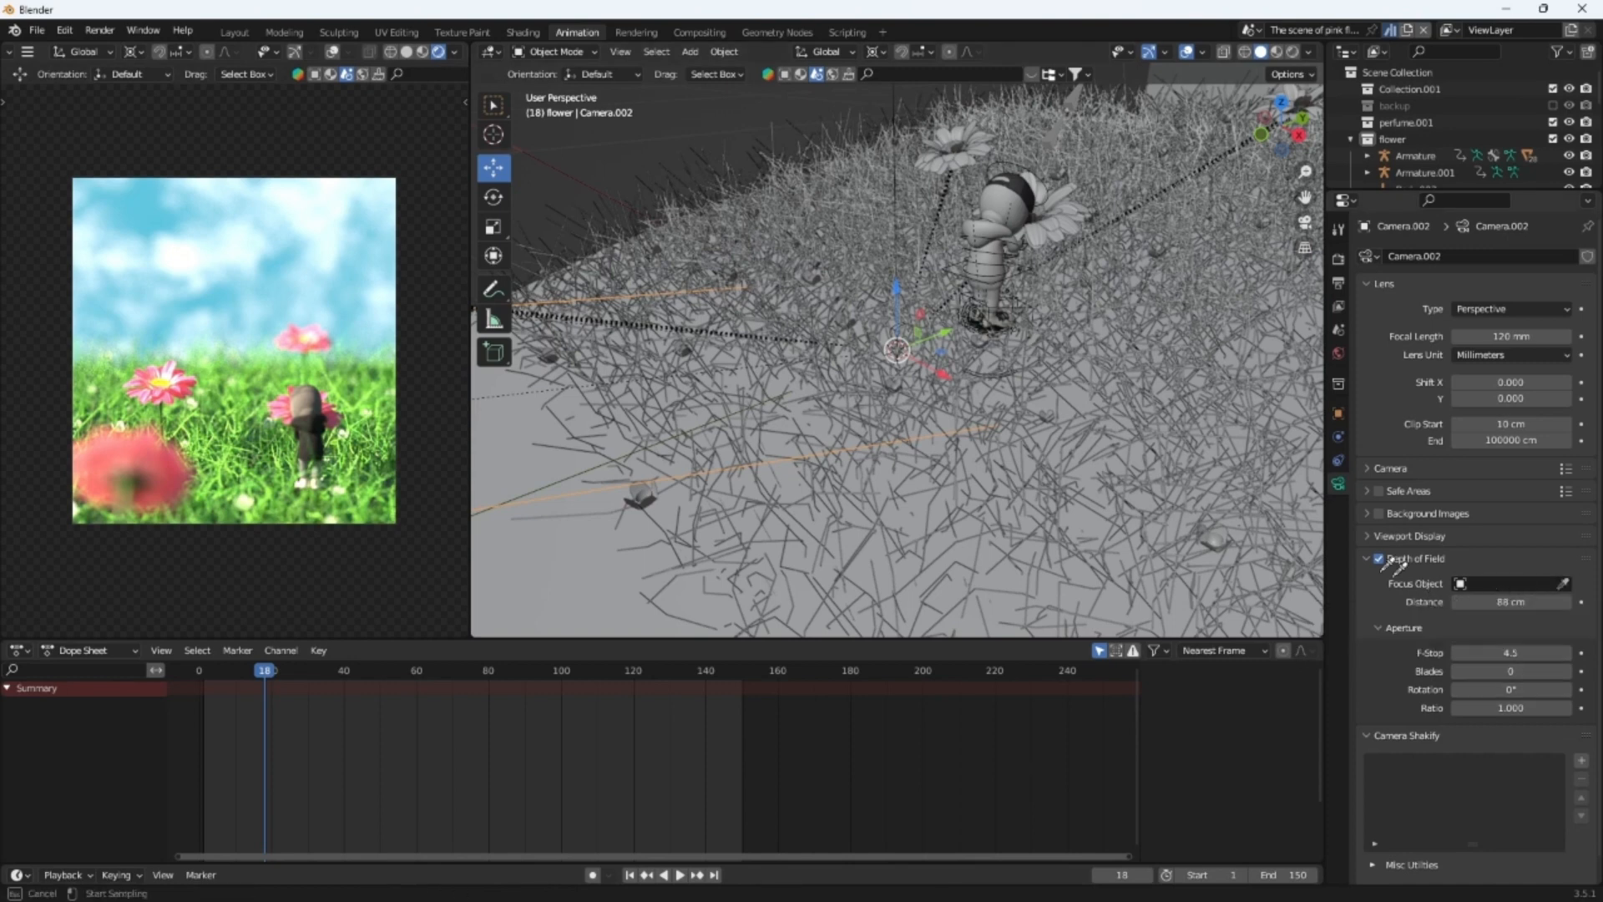
click(992, 202)
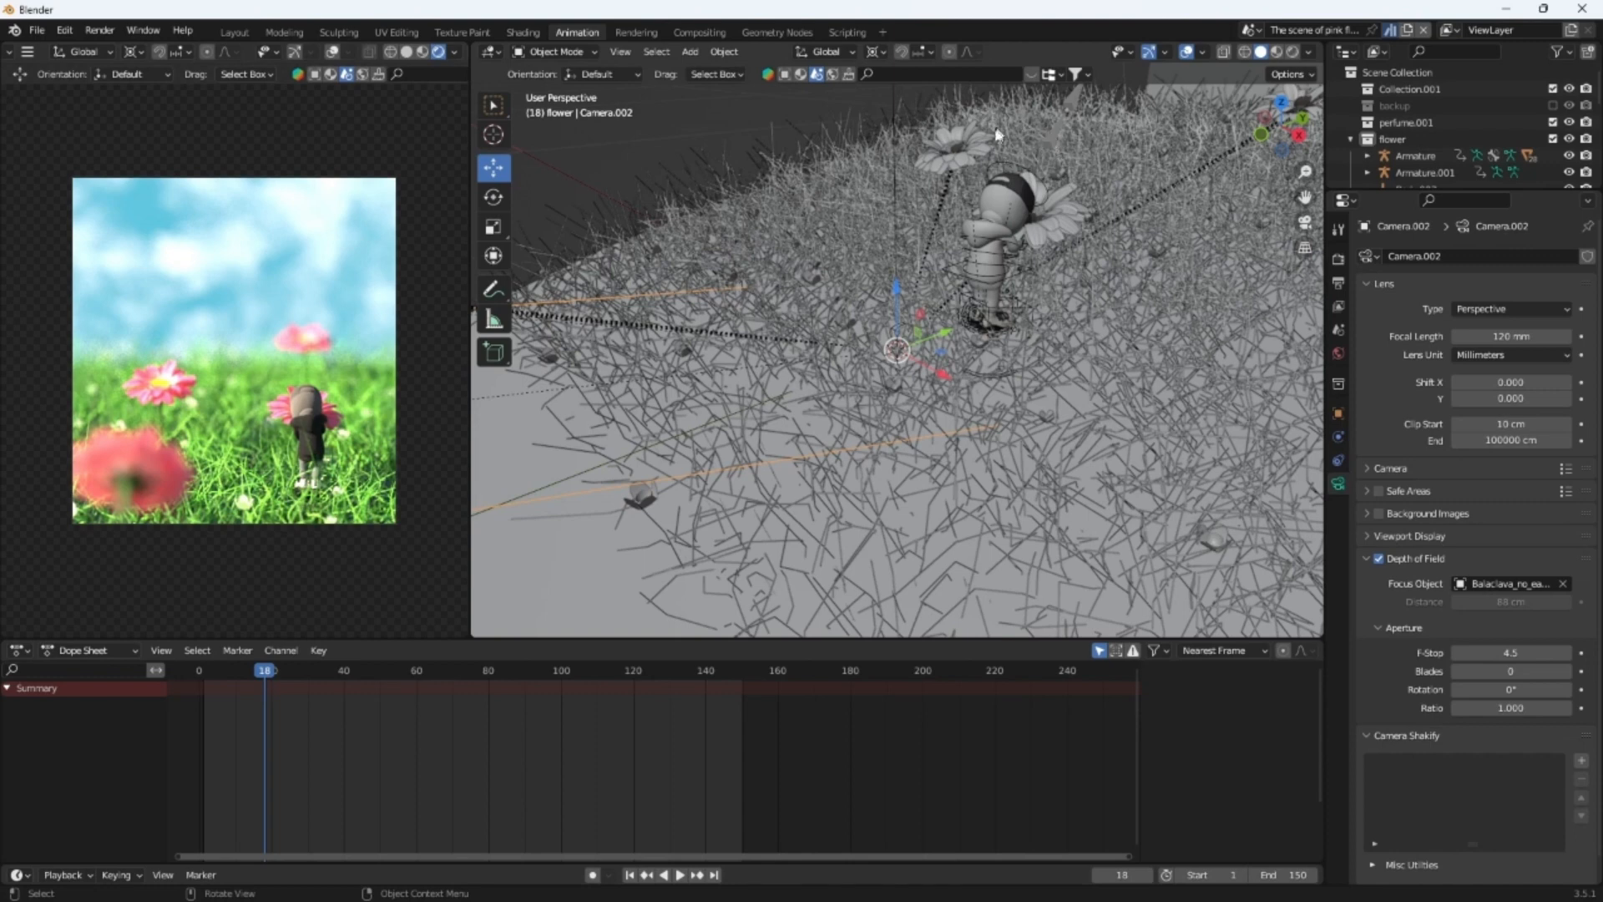
Clear the camera's focus object and pick the character's balaclava again as the focus target
click(1563, 583)
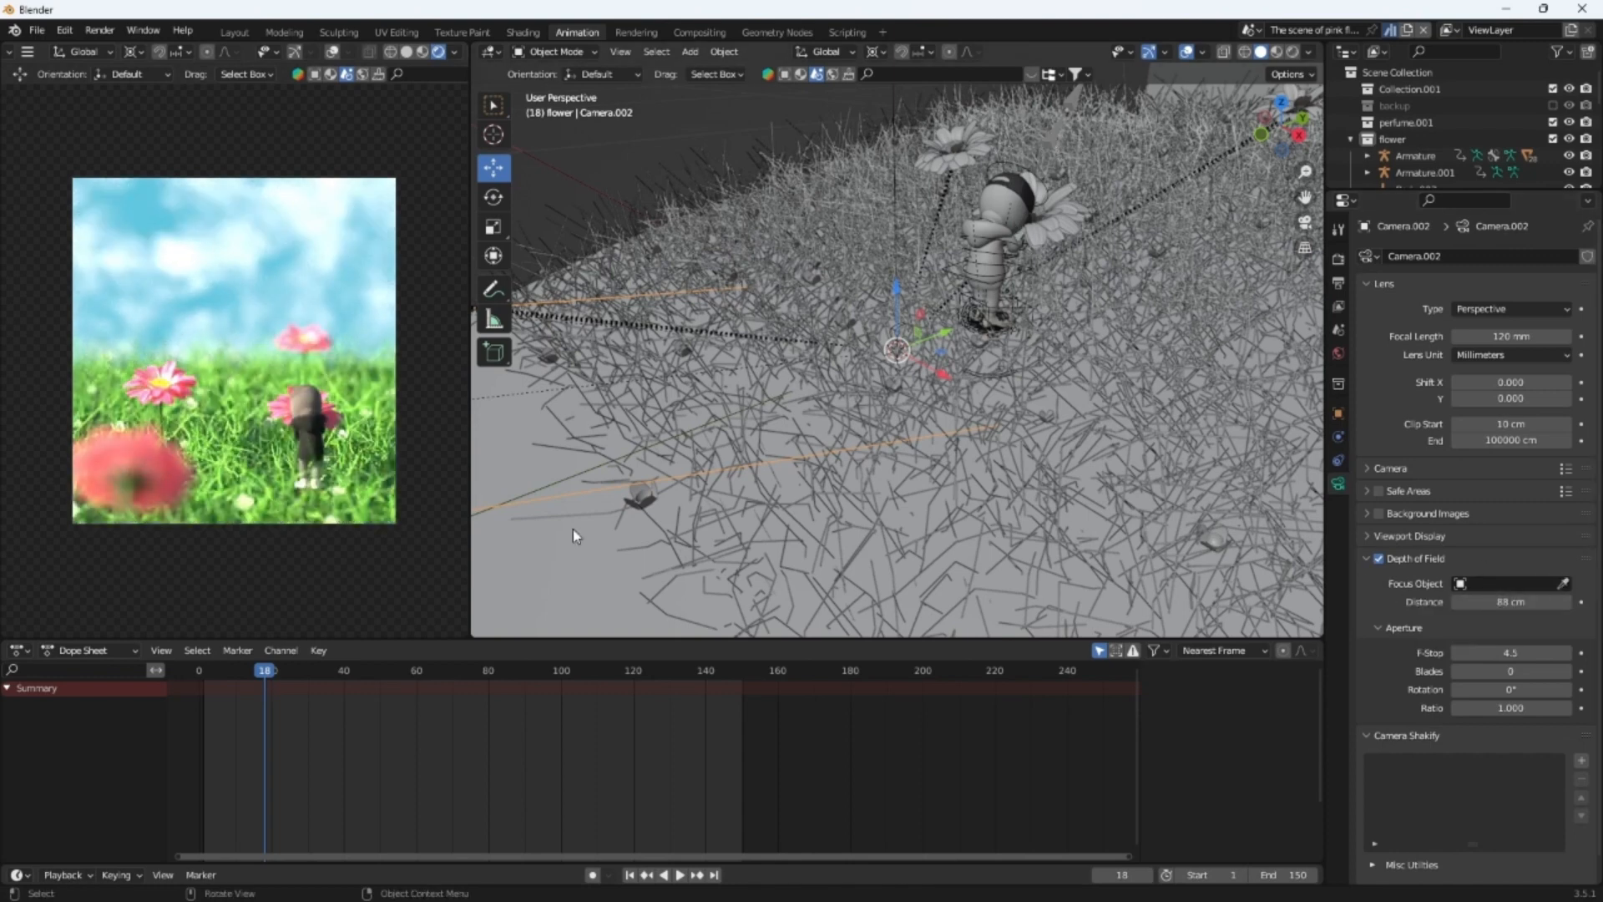
click(1564, 584)
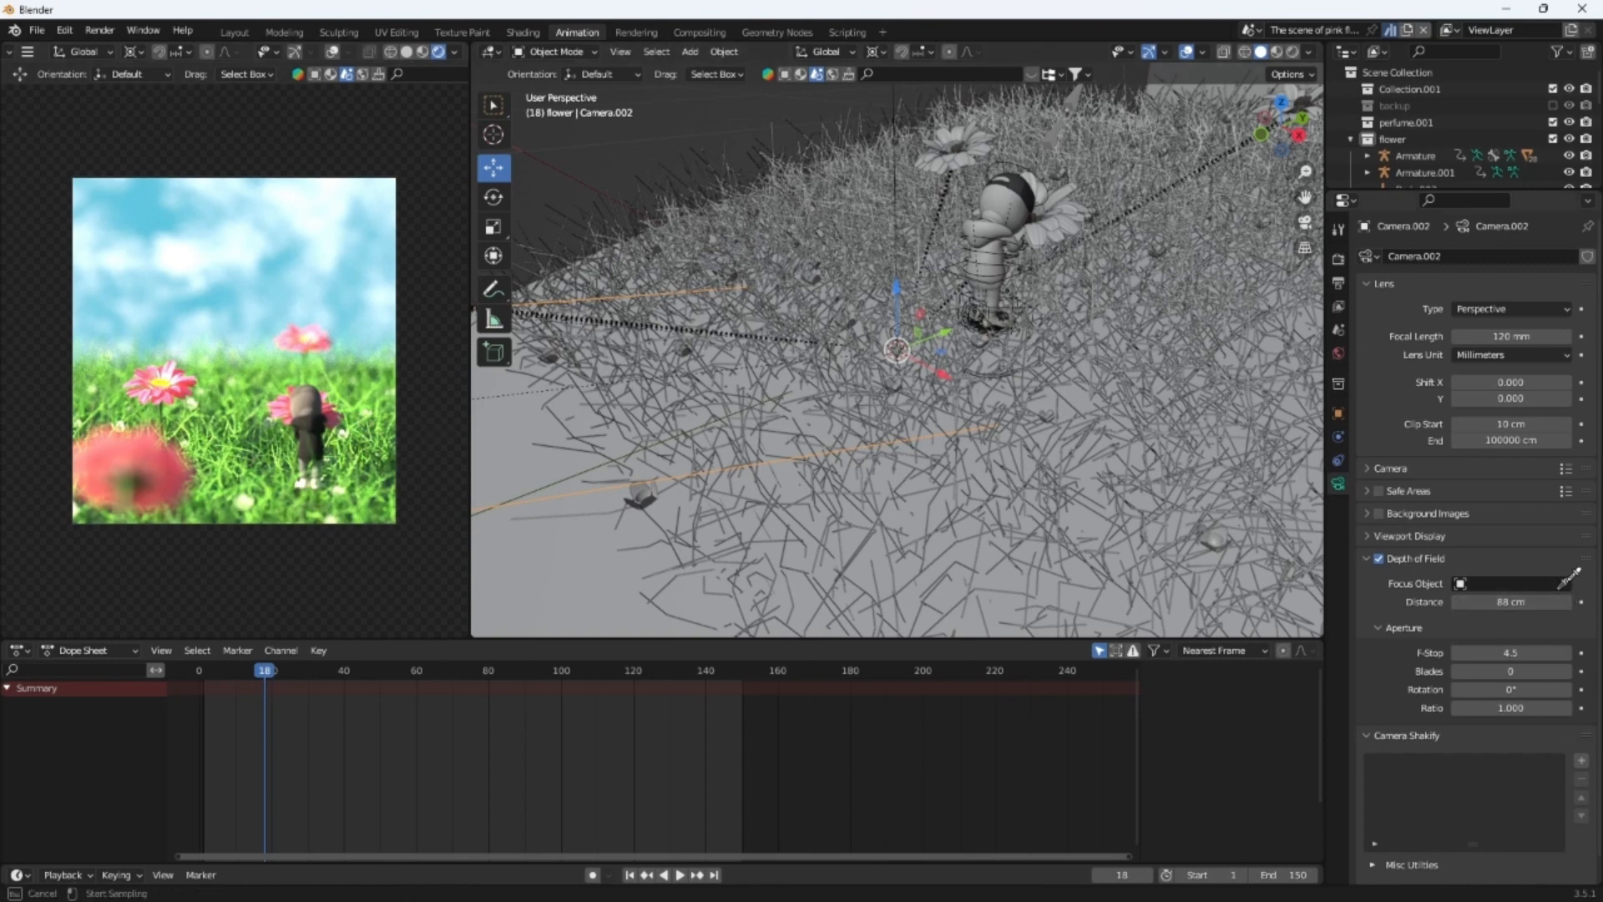
click(995, 205)
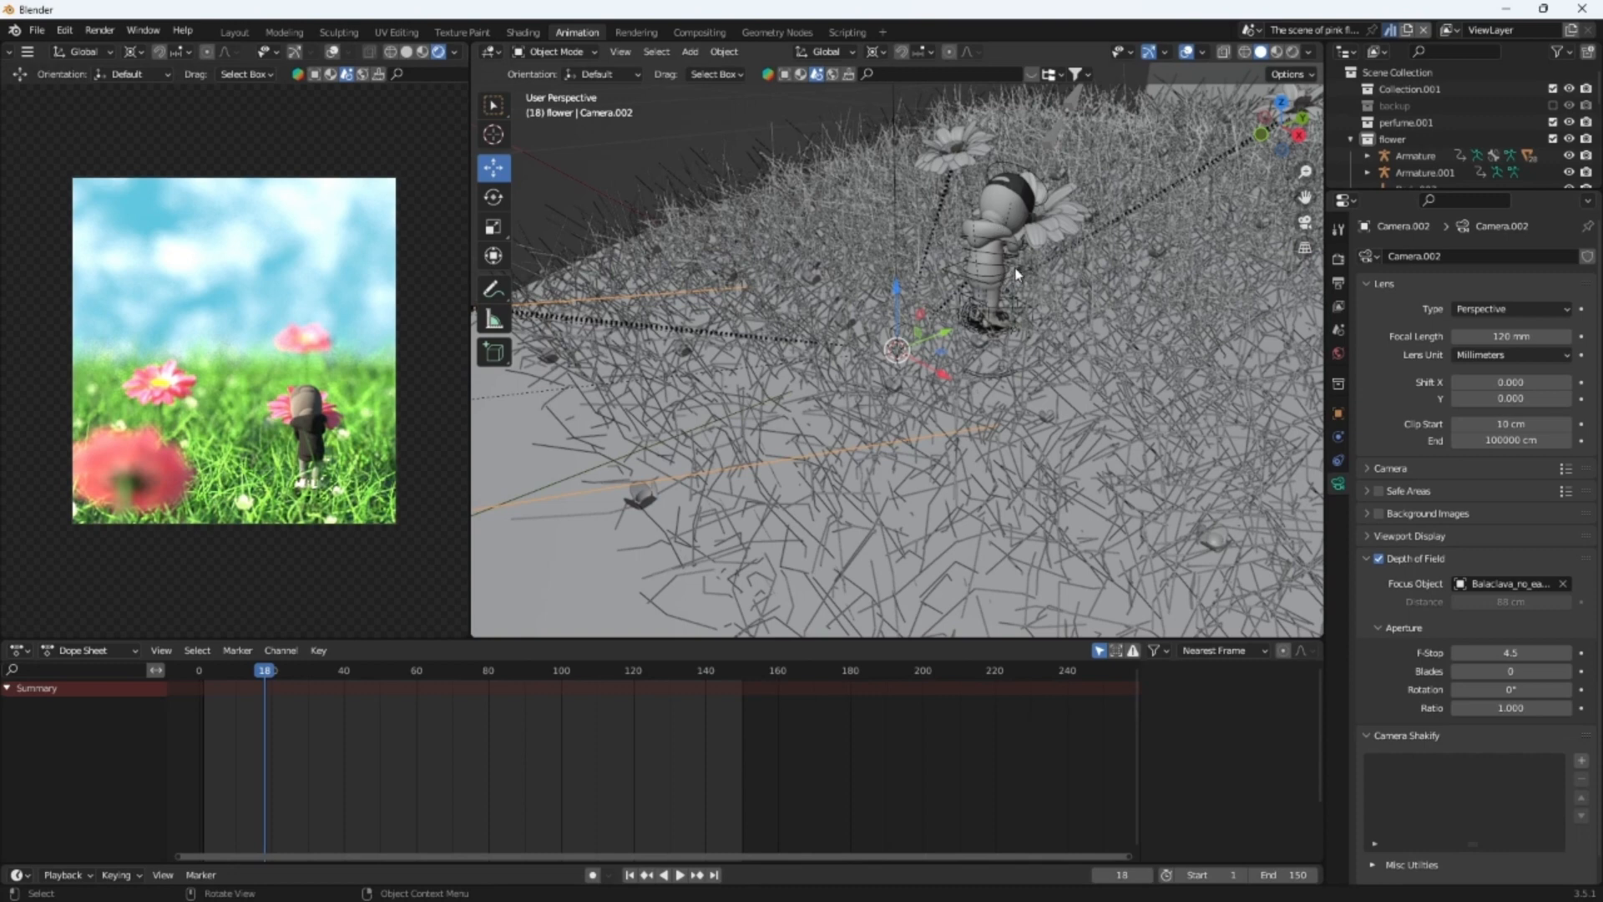
middle_drag(1018, 268, 1016, 273)
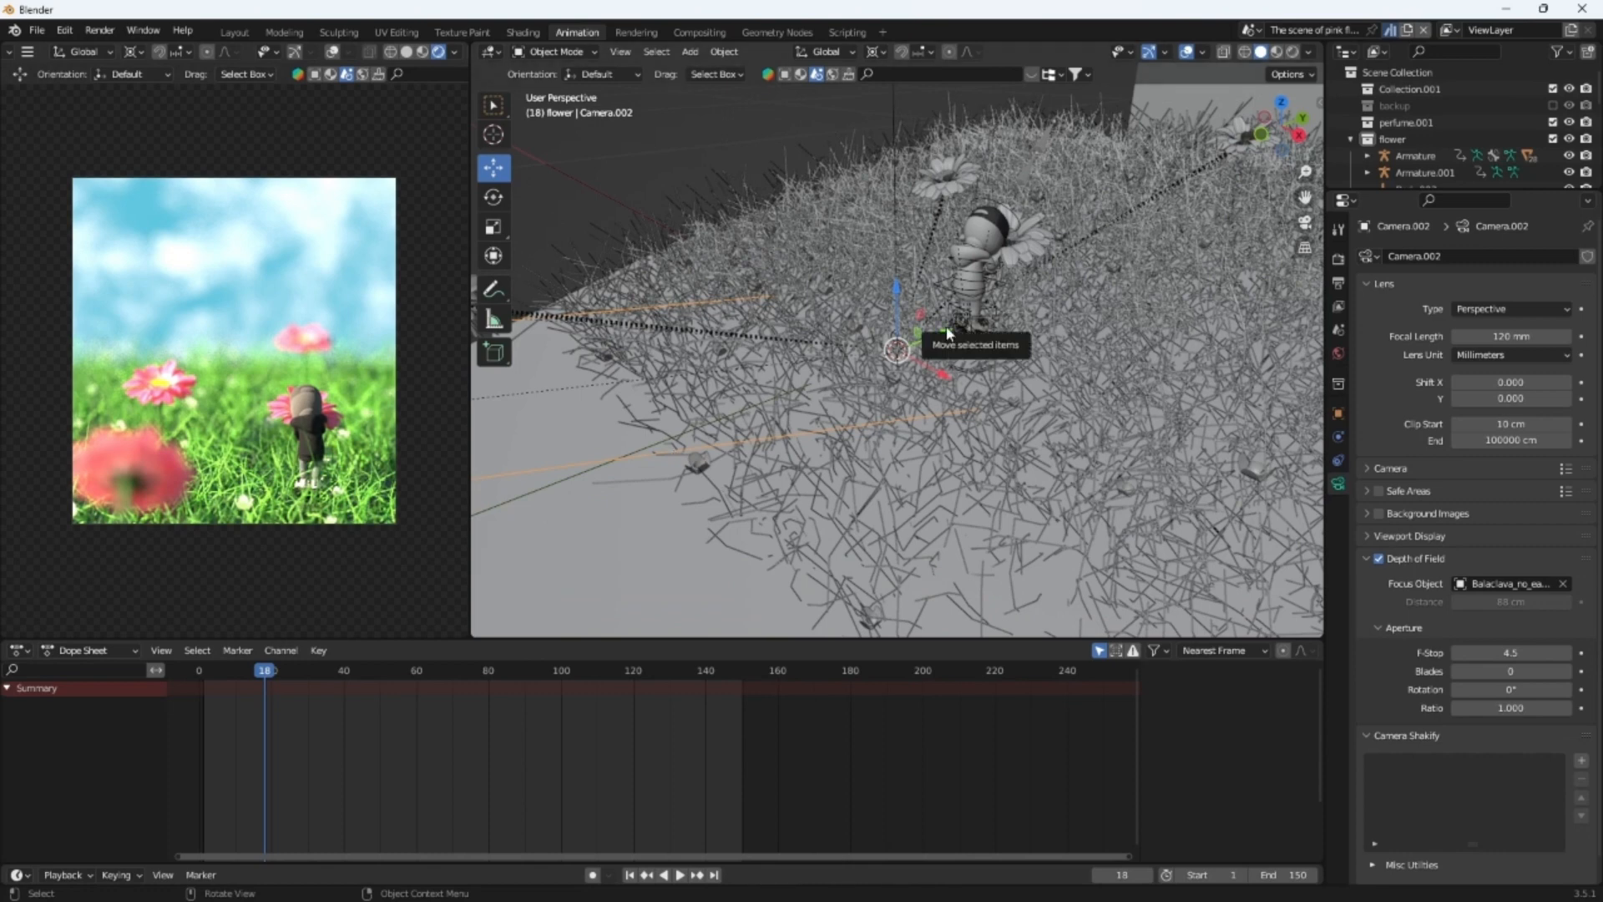
Try moving Camera.002 about 5.3 cm along the global Y axis toward the character
click(1002, 208)
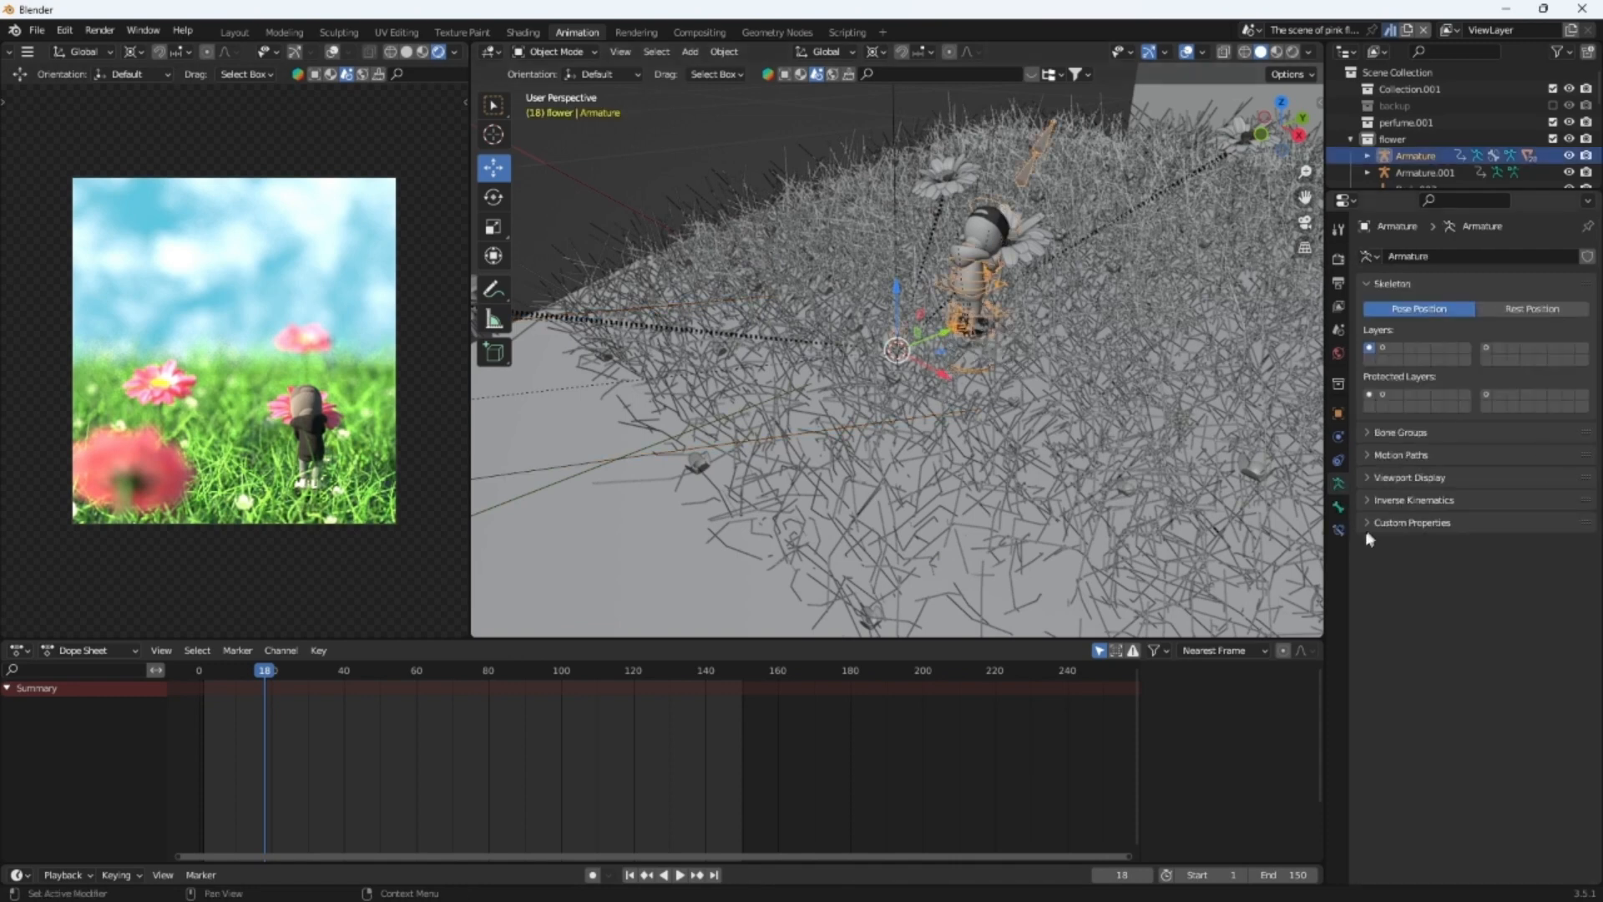
scroll(1082, 248, down, 5)
click(1227, 121)
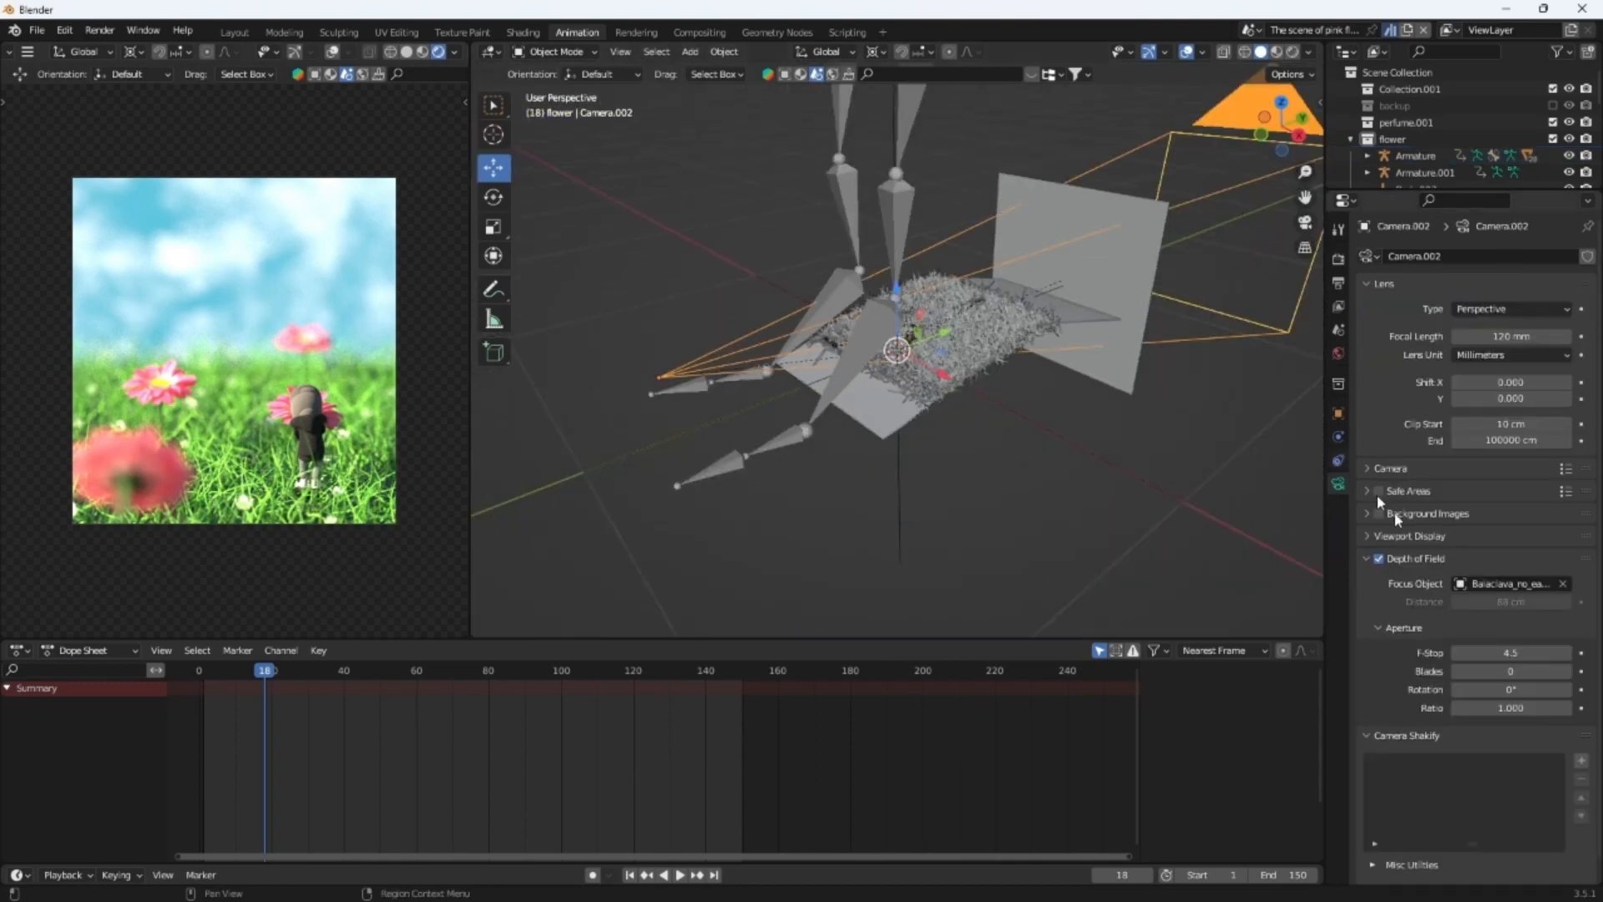
scroll(1050, 337, up, 6)
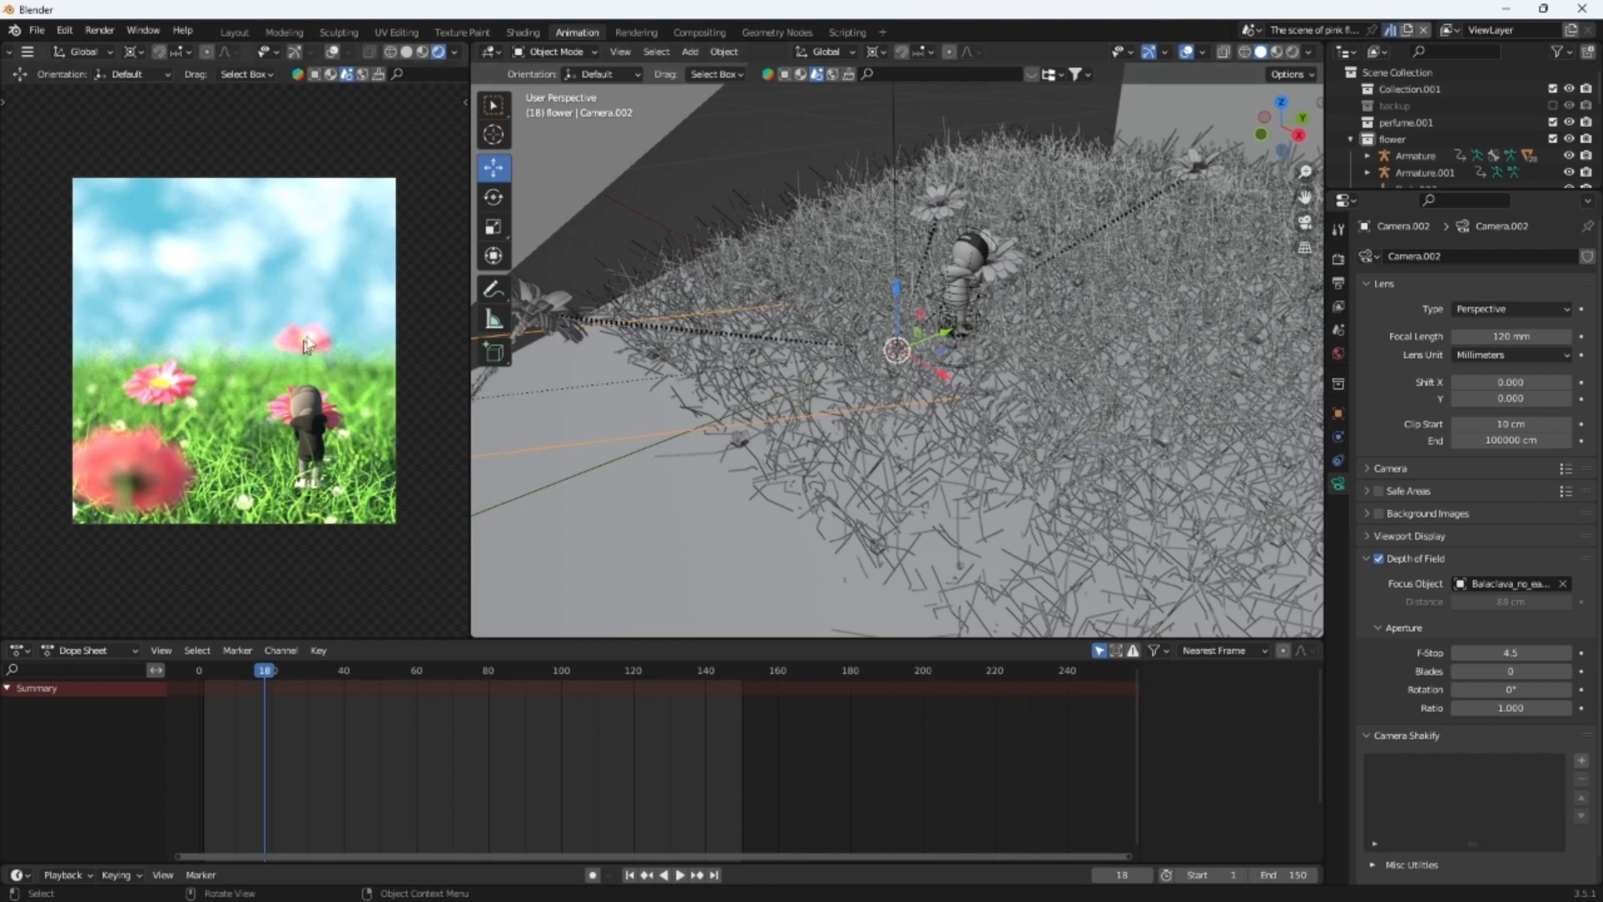
key(g)
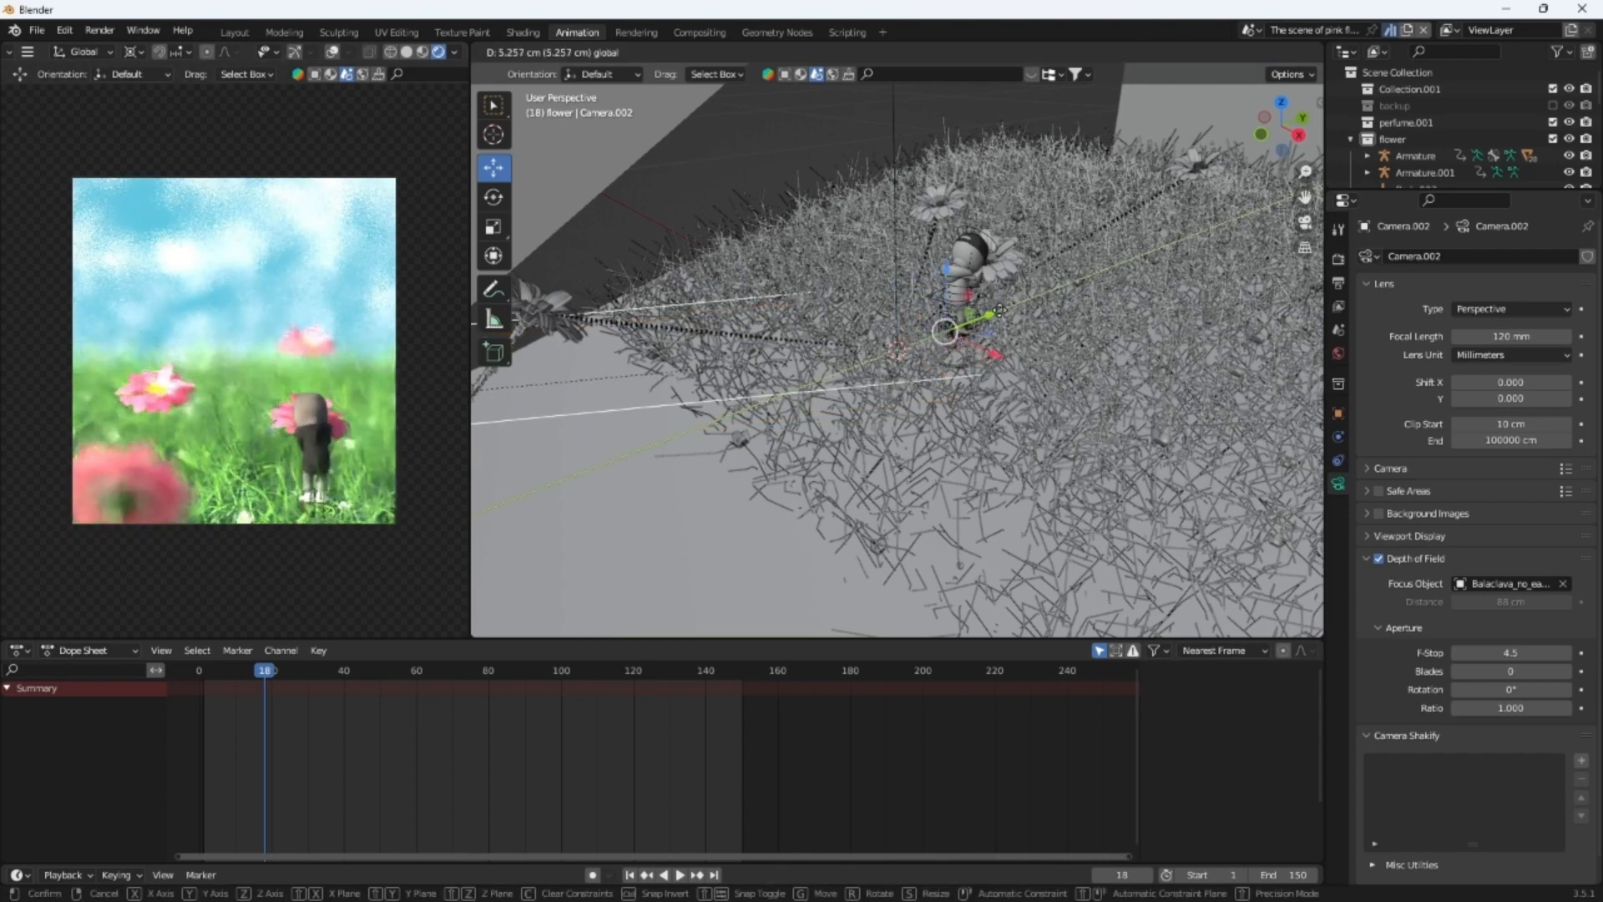
click(960, 322)
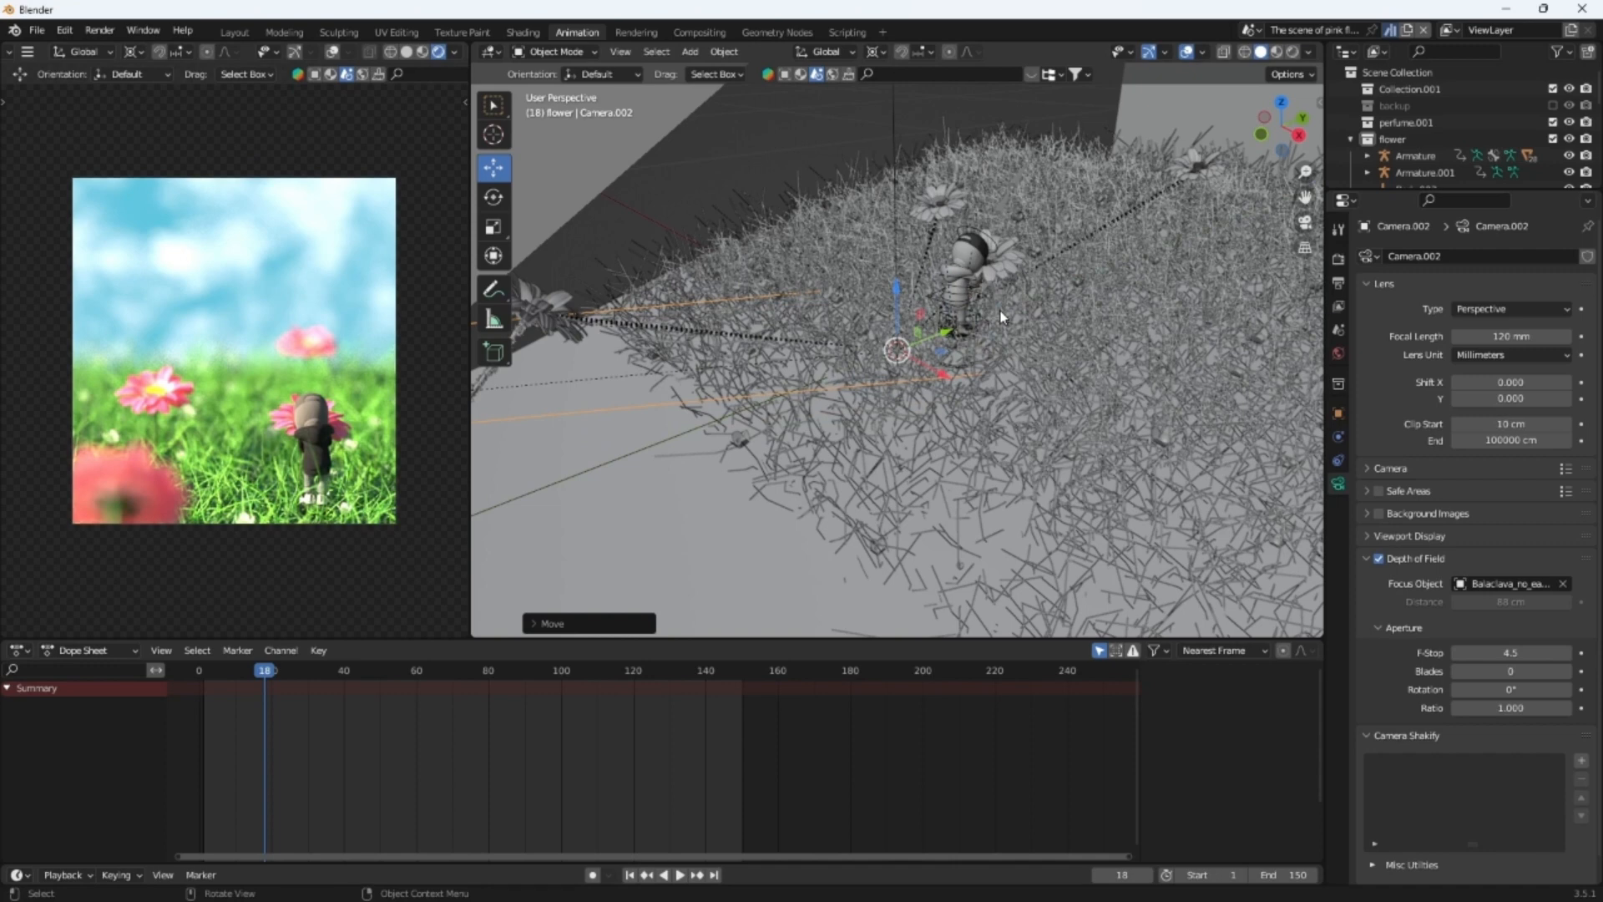
Move the character armature about 27 cm back along Y, raise it about 2.7 cm in Z, and shift it slightly along positive X
click(981, 242)
key(g)
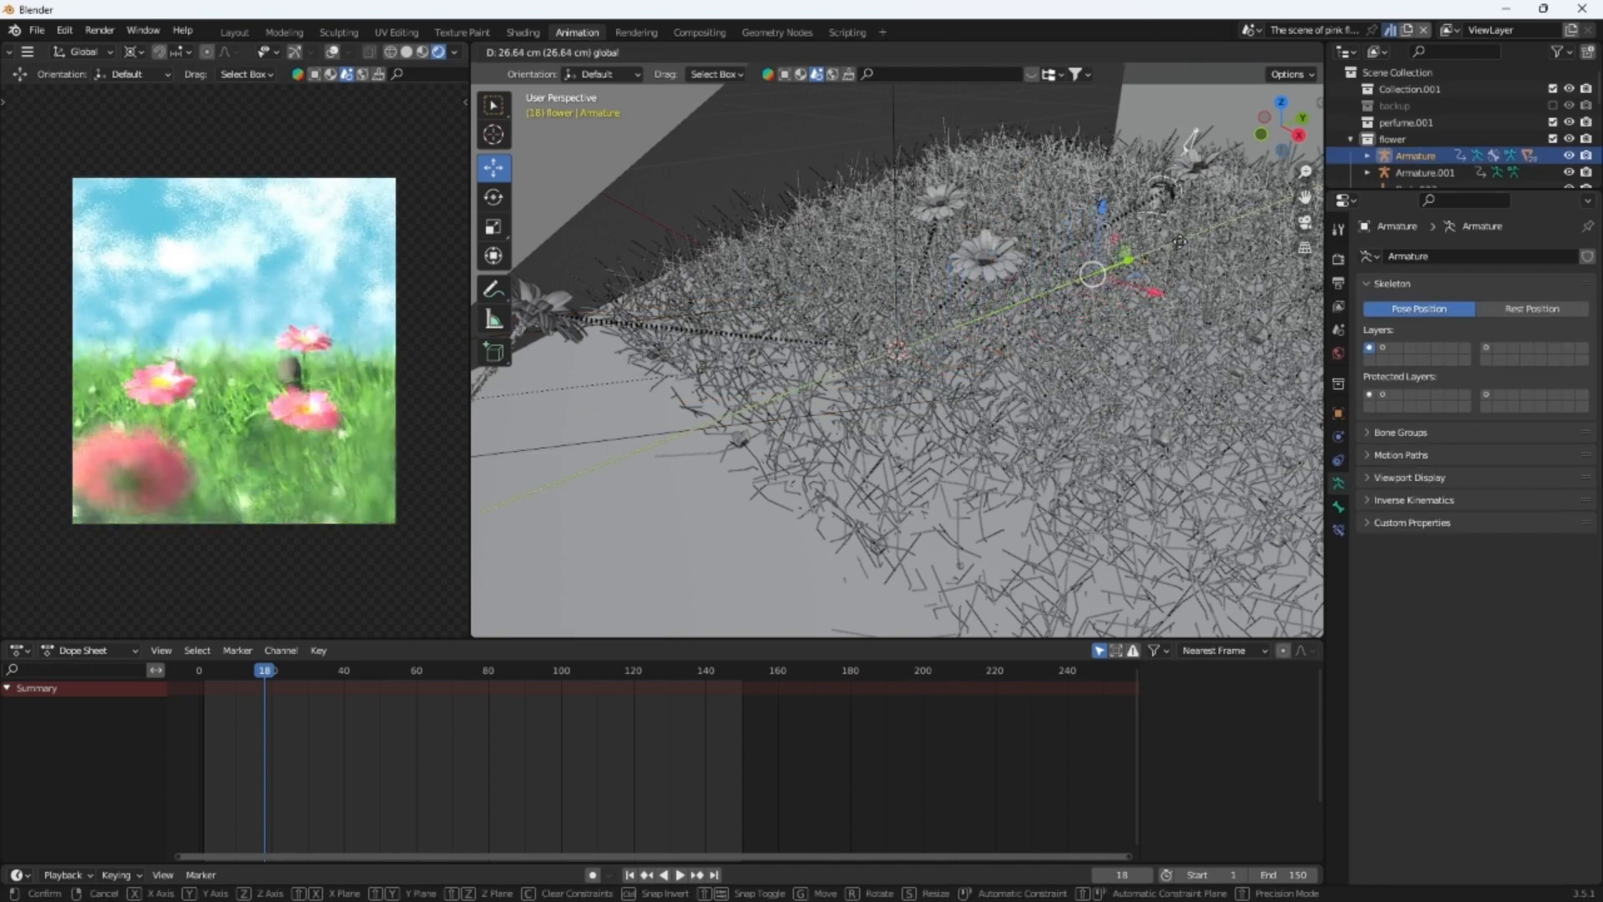
click(987, 321)
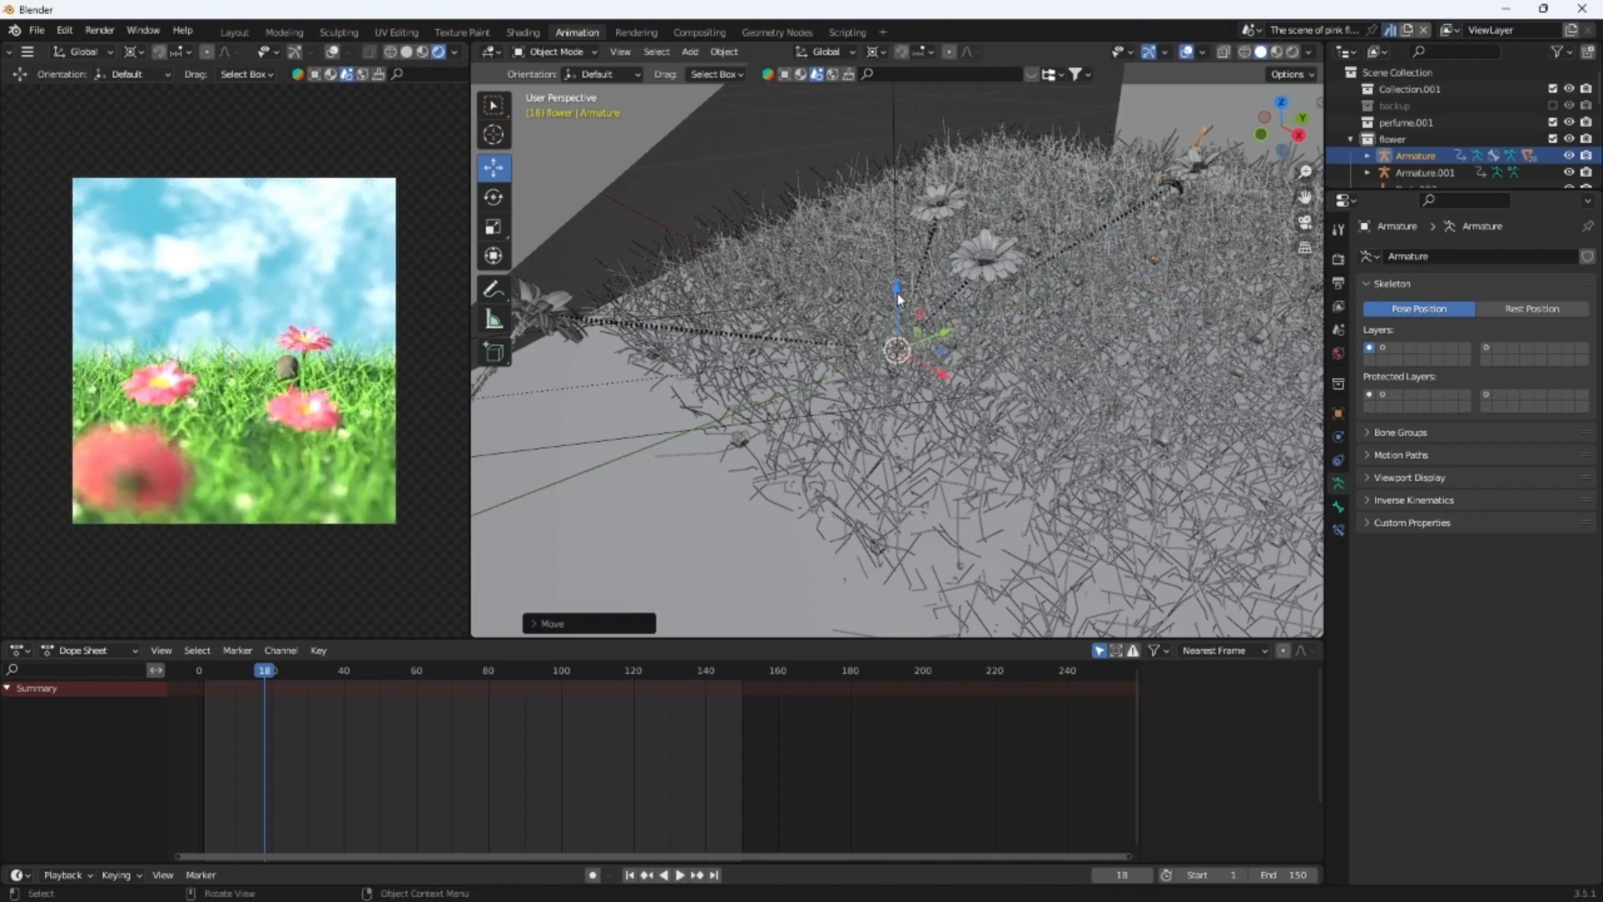
key(g)
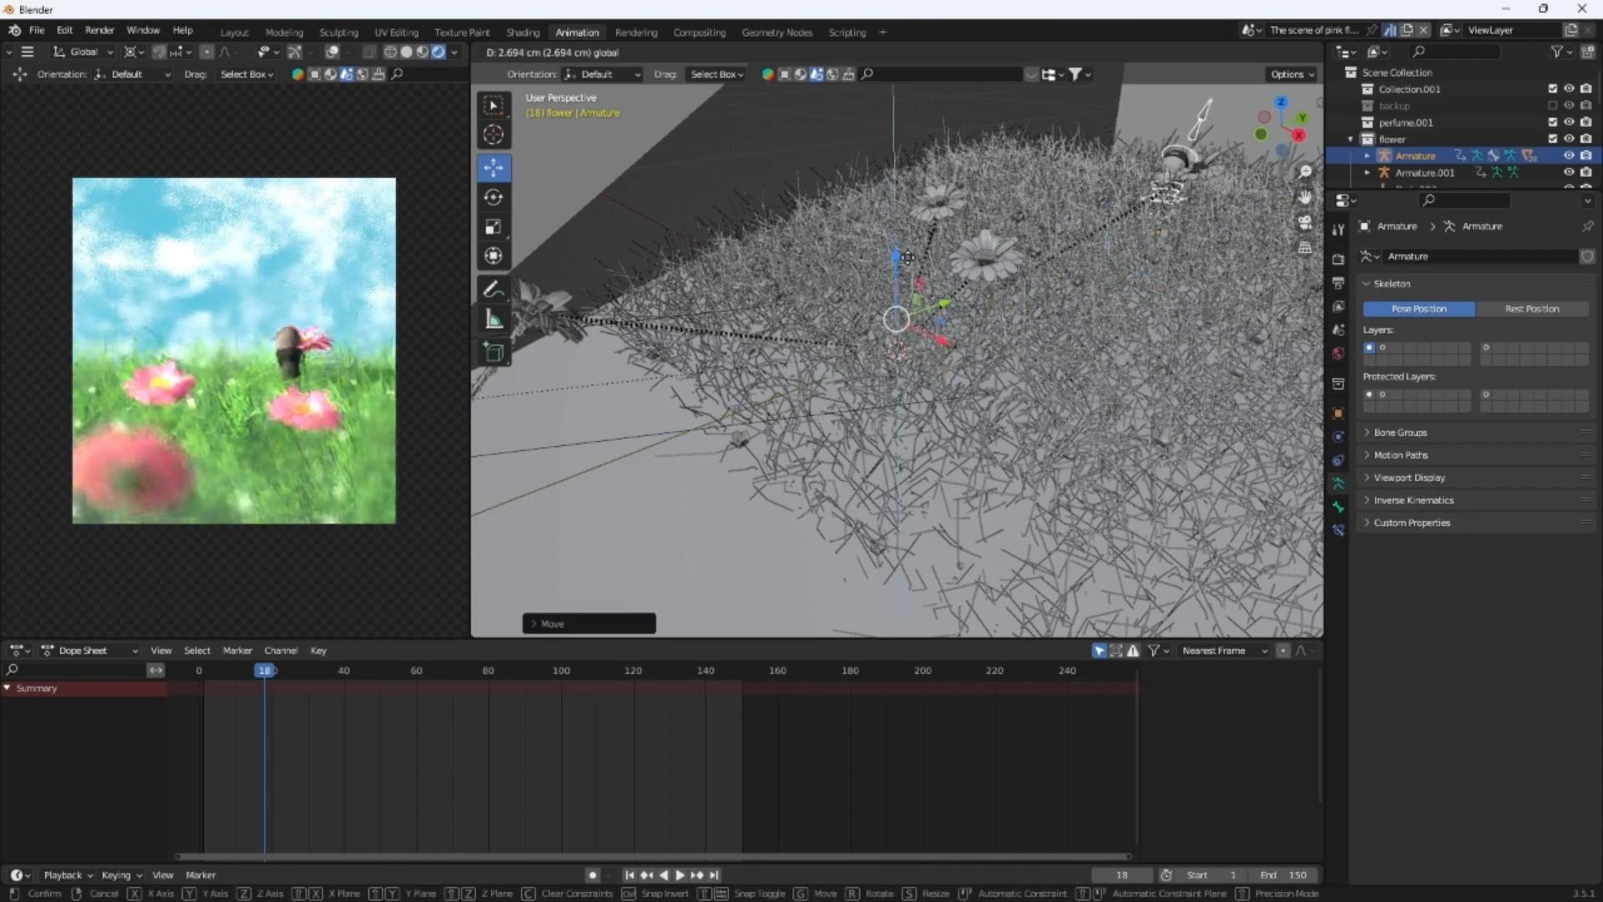
click(925, 367)
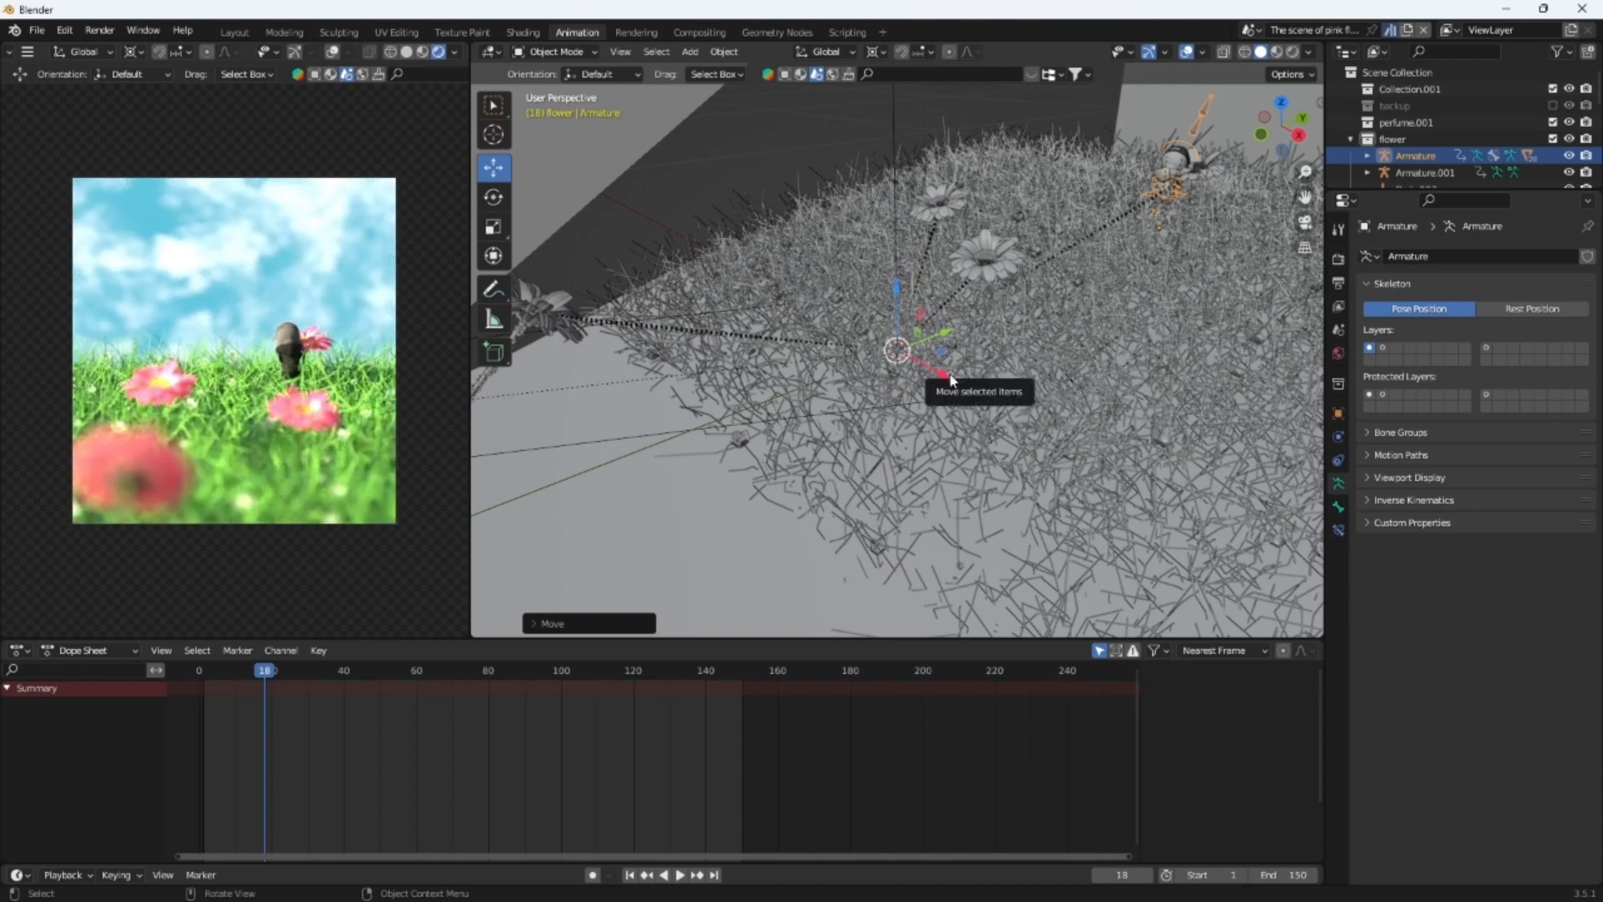
key(g)
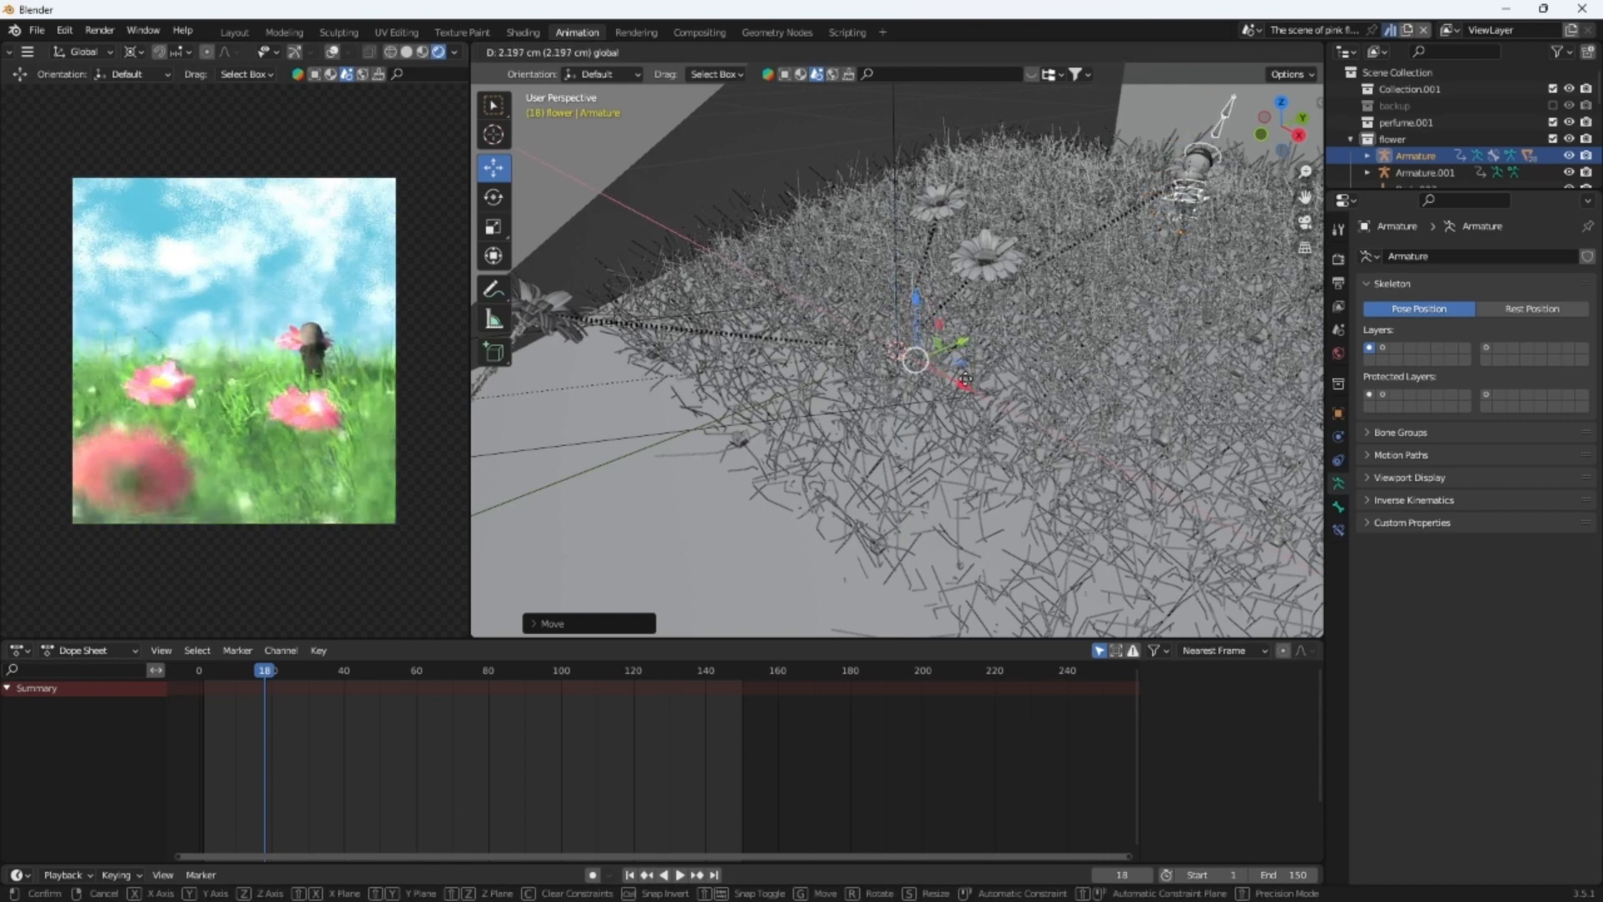
click(956, 368)
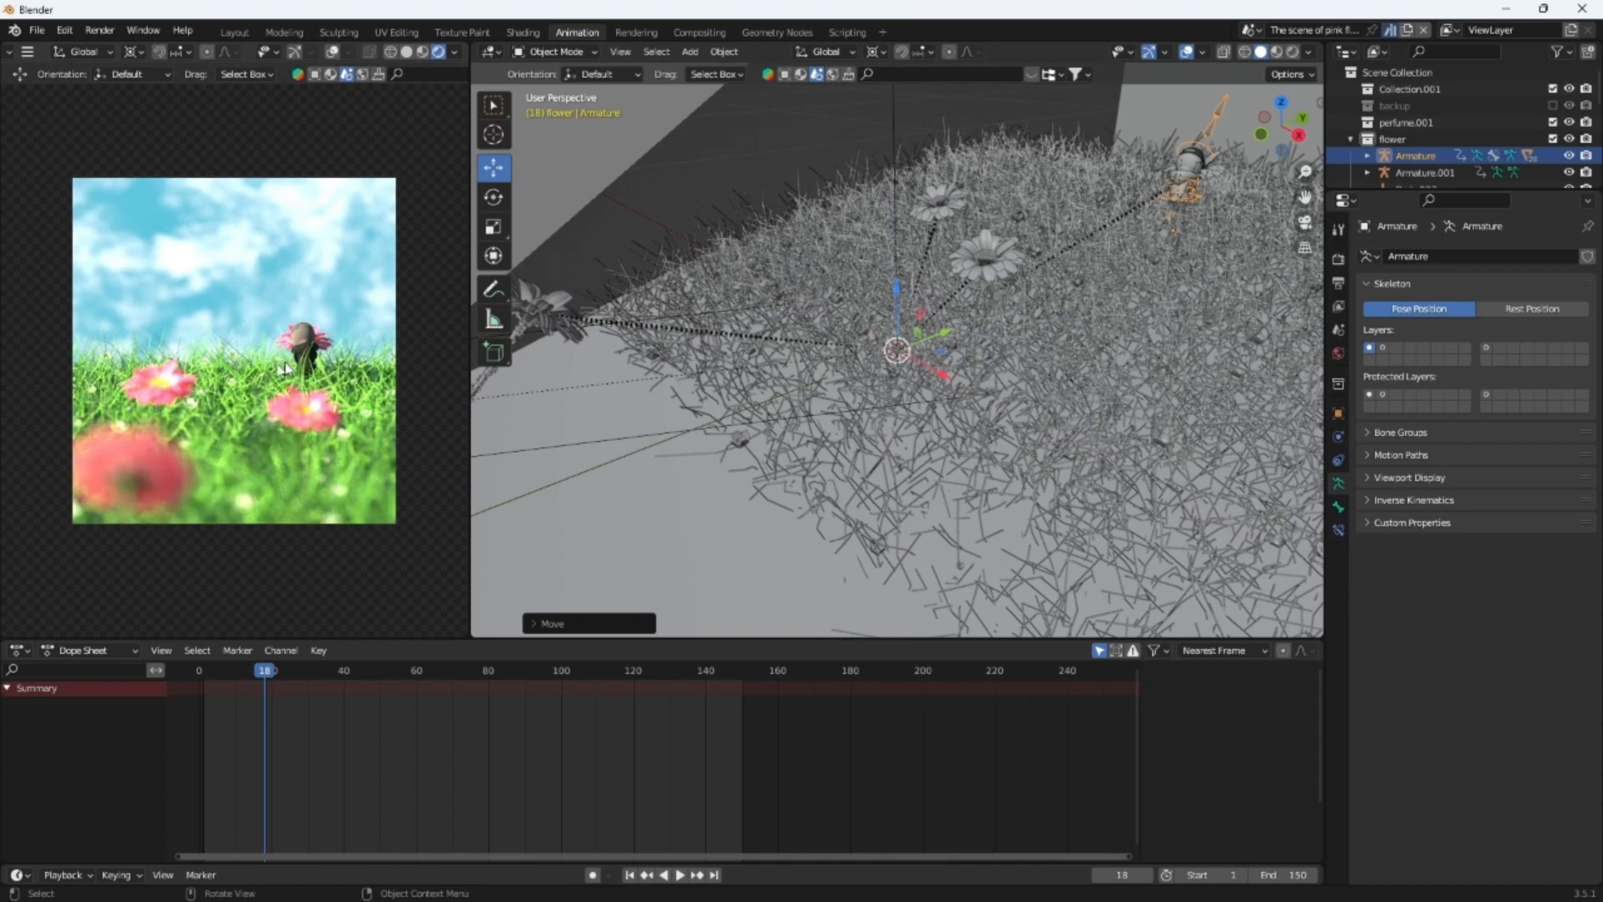
Rotate and move Camera.002 to frame the character and the flower behind it more closely, slightly off-centre above the grass
scroll(860, 373, down, 5)
scroll(770, 396, down, 4)
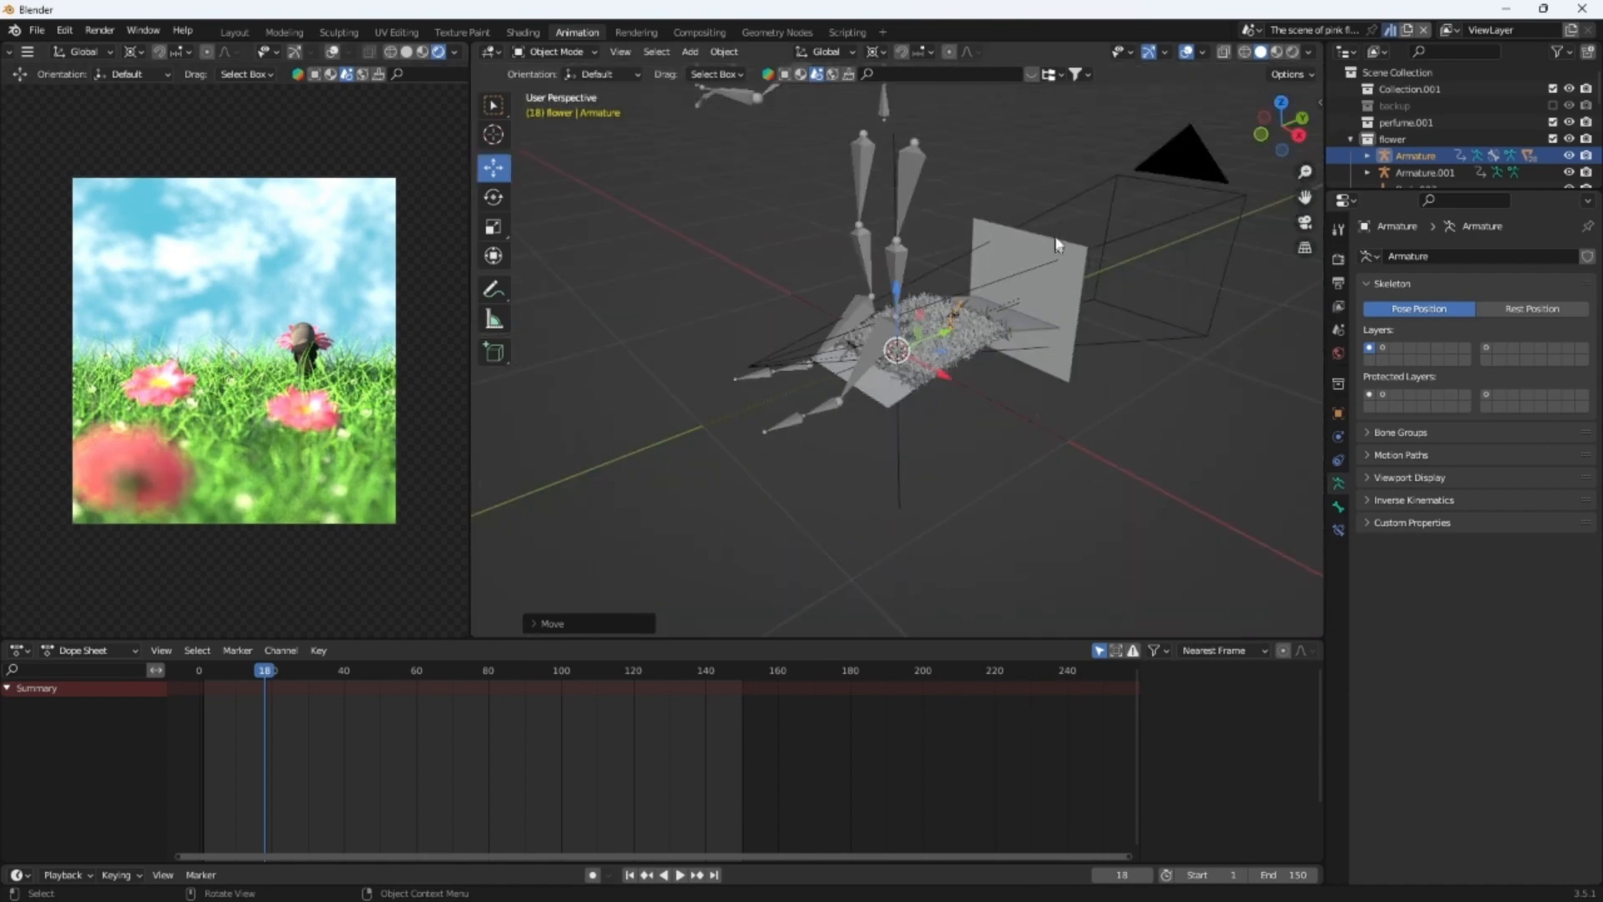
click(1171, 161)
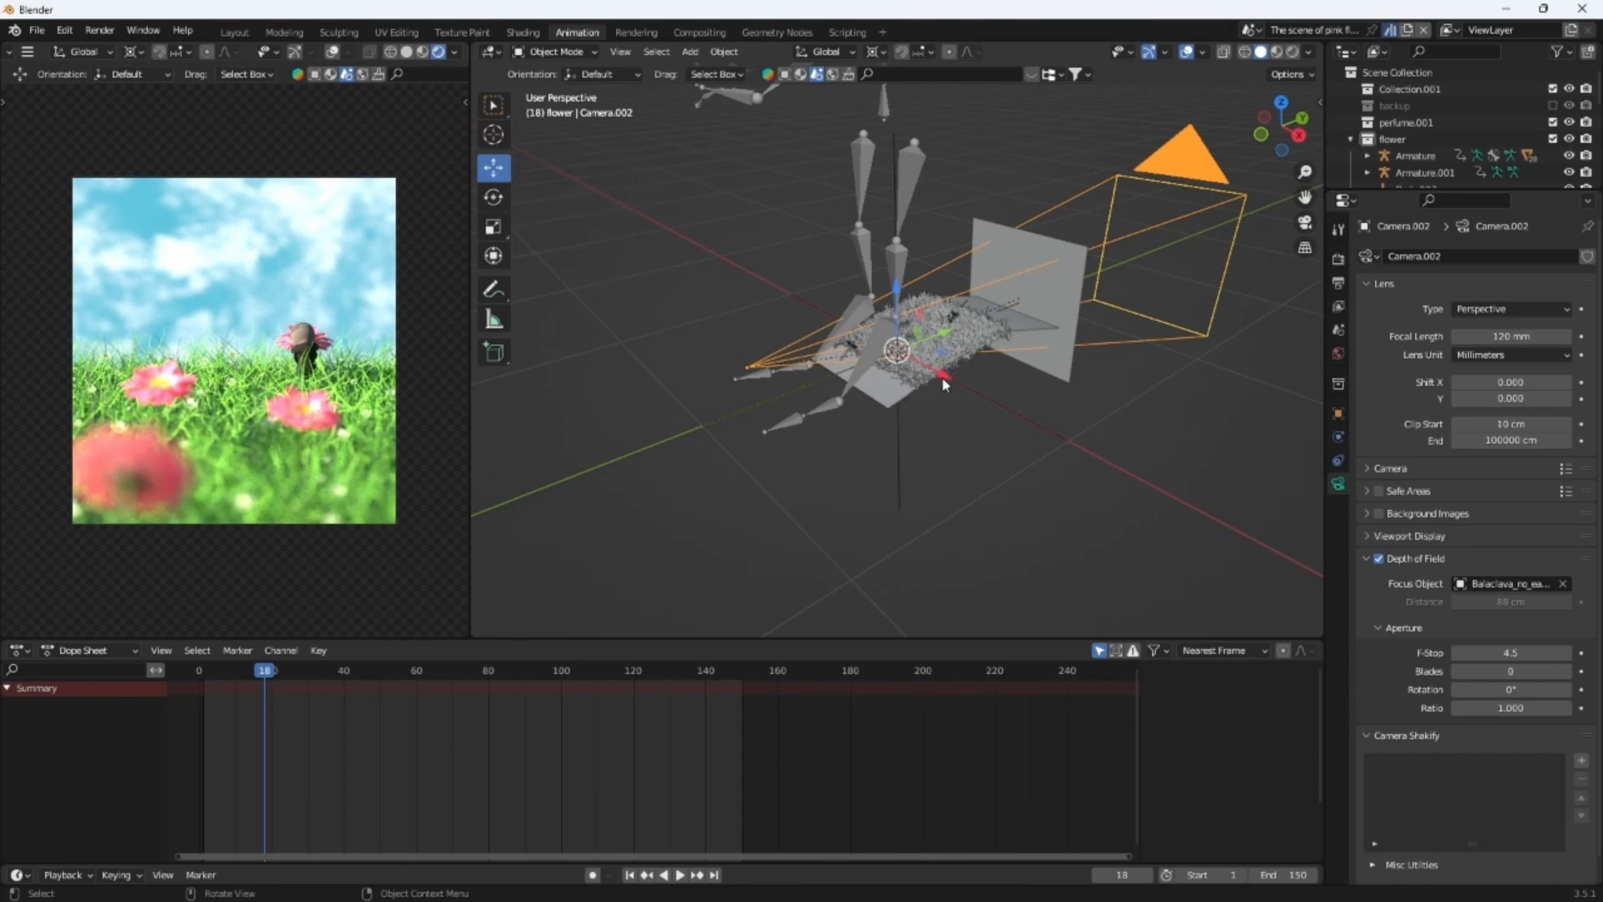
click(493, 197)
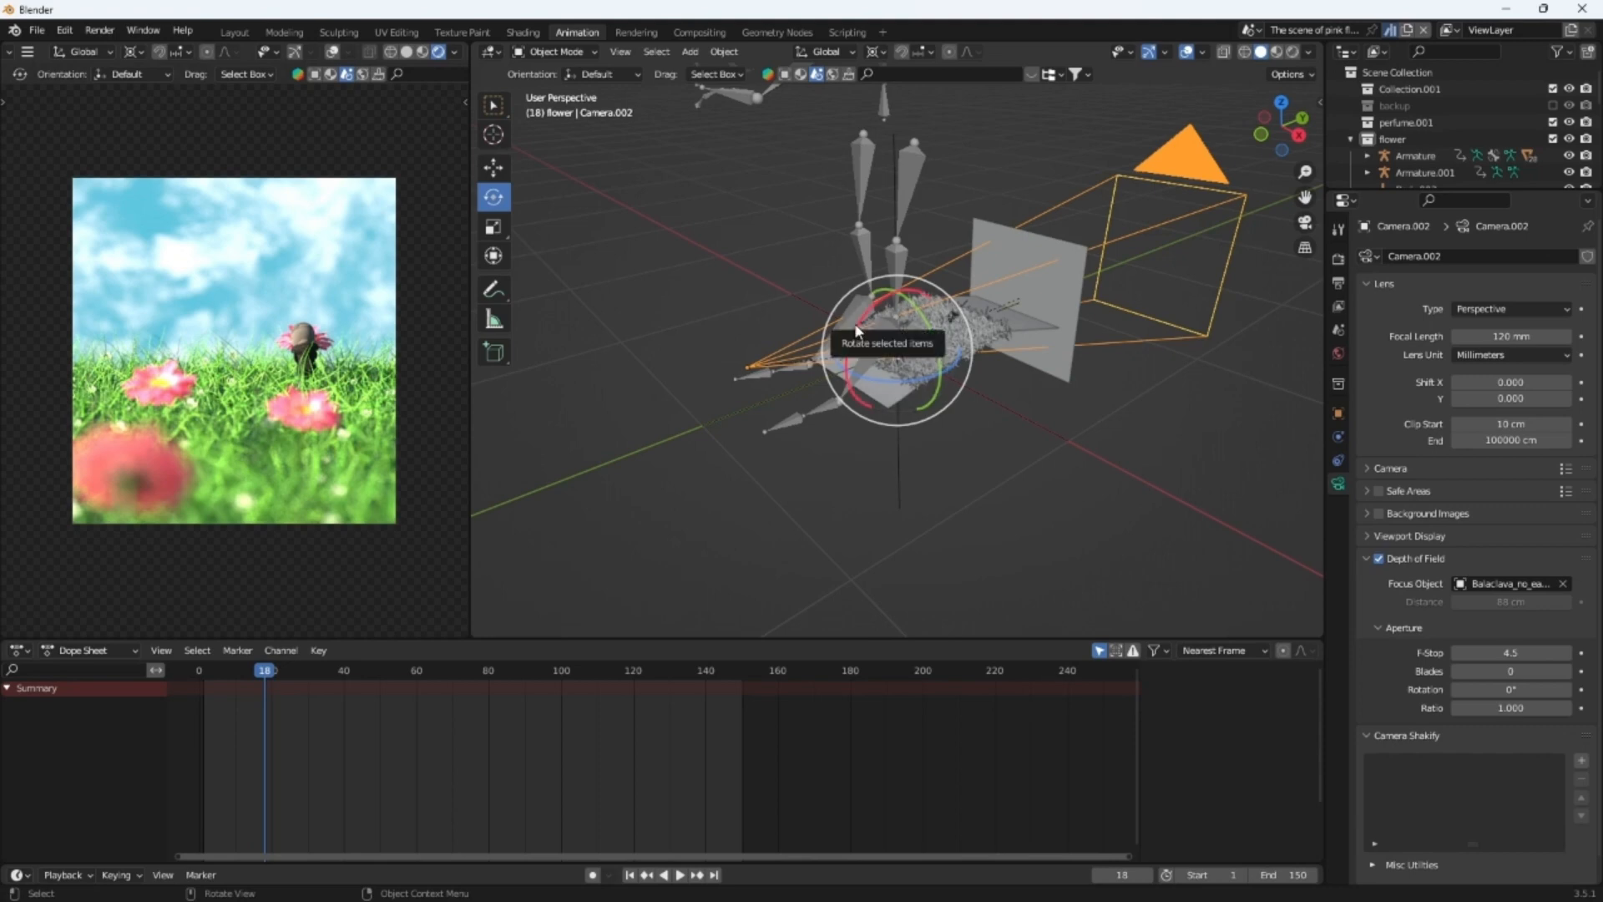
drag(860, 329, 947, 374)
click(510, 167)
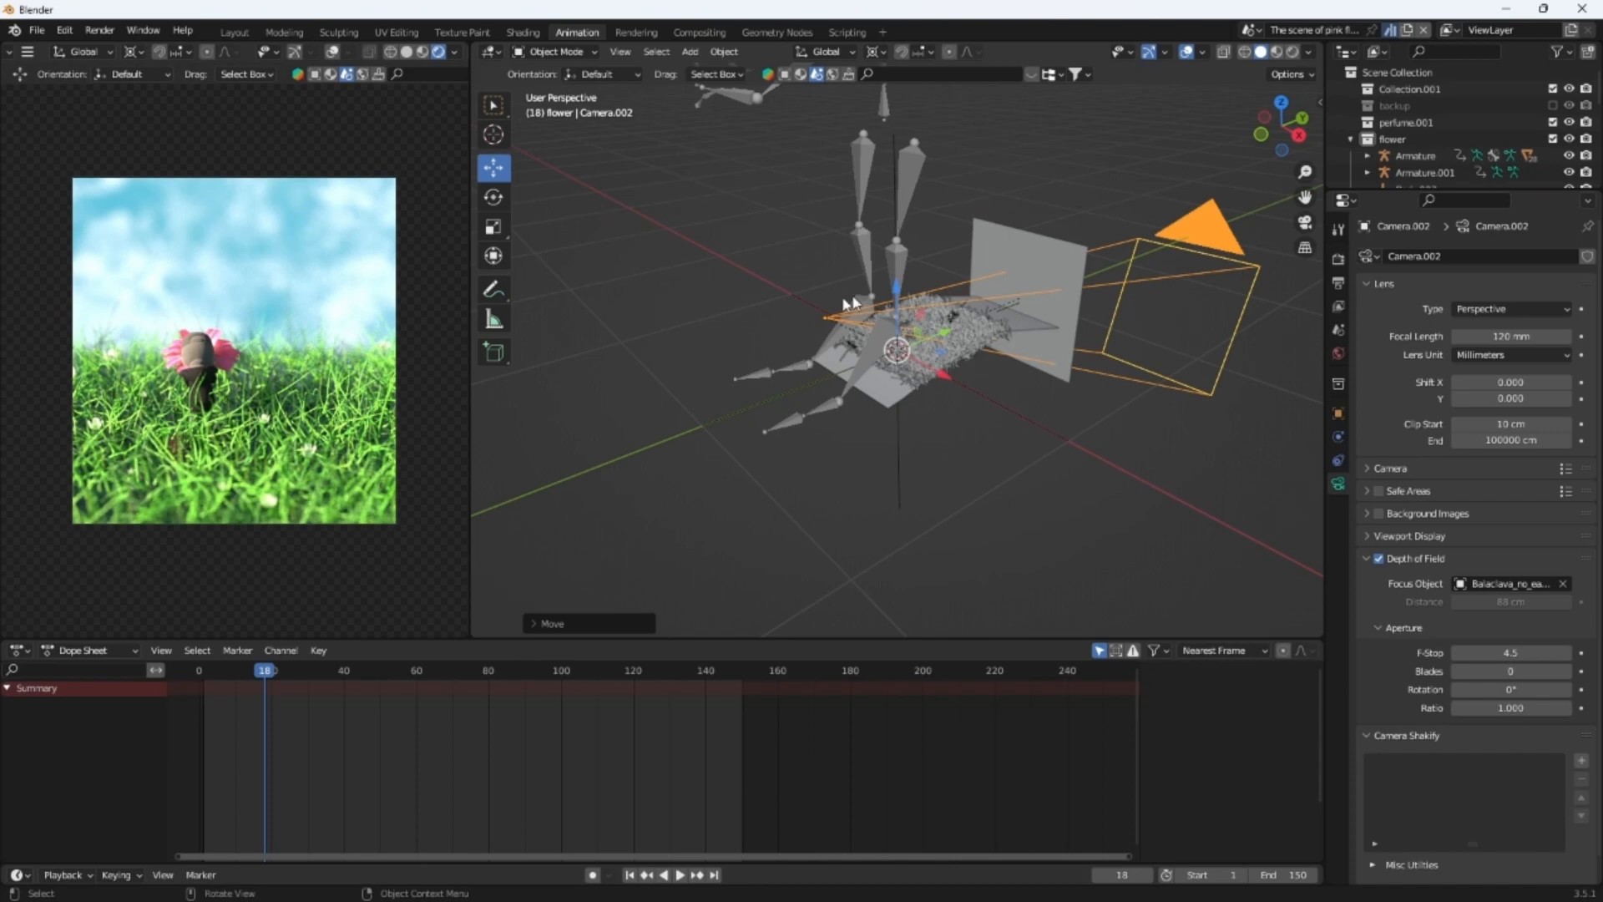
click(603, 215)
Start a new General file without saving the current scene and delete all the default objects
click(38, 31)
mouse_move(50, 49)
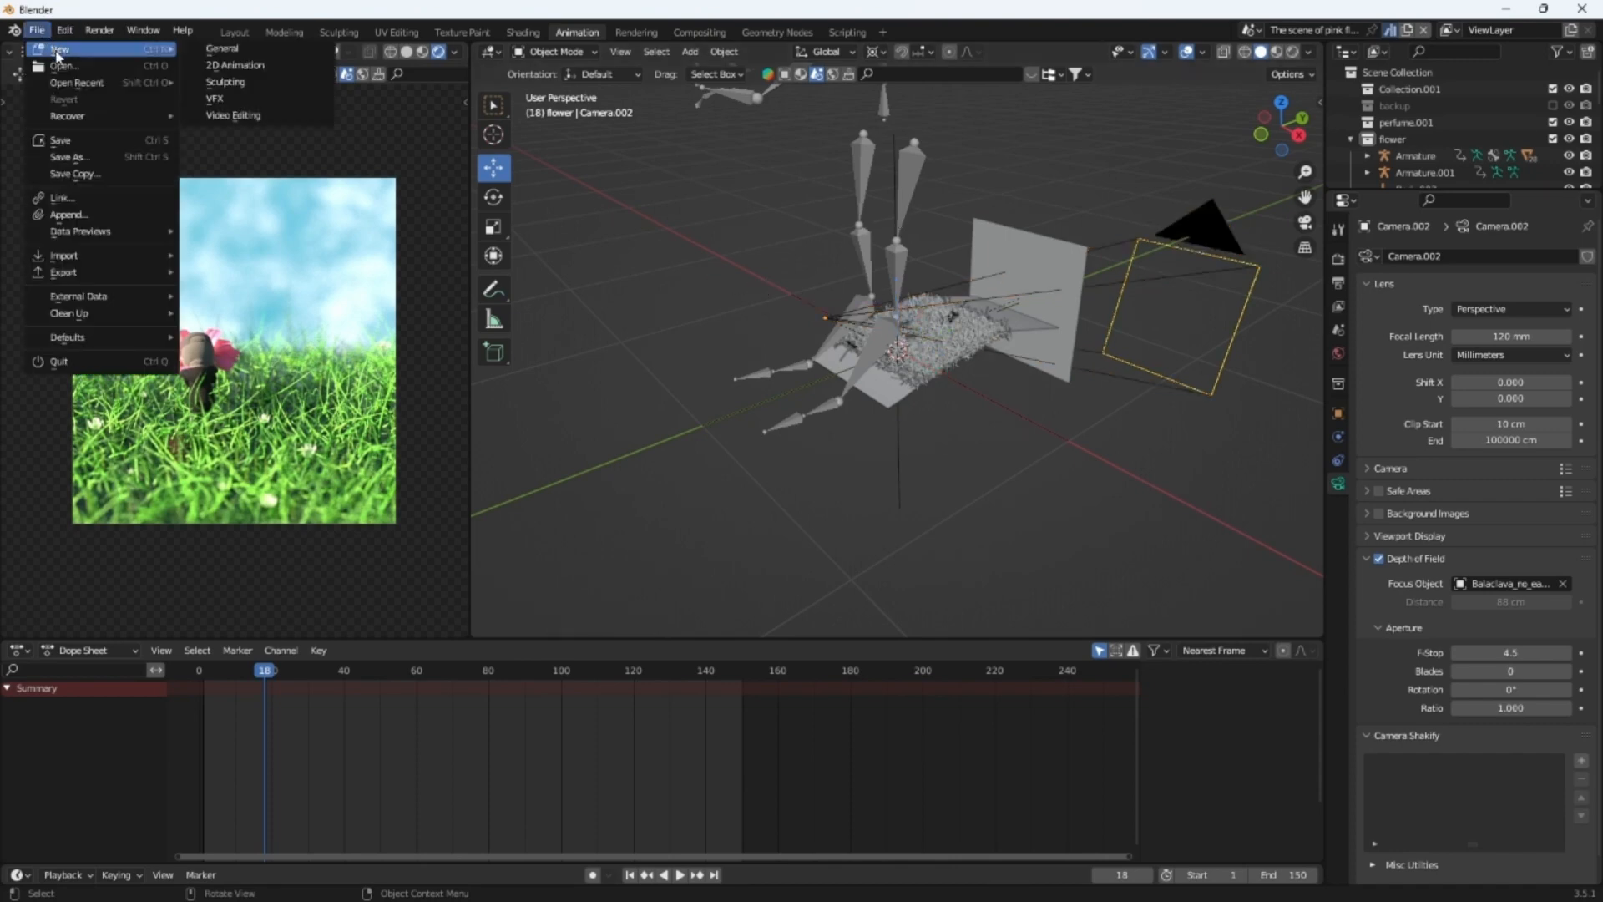
click(234, 52)
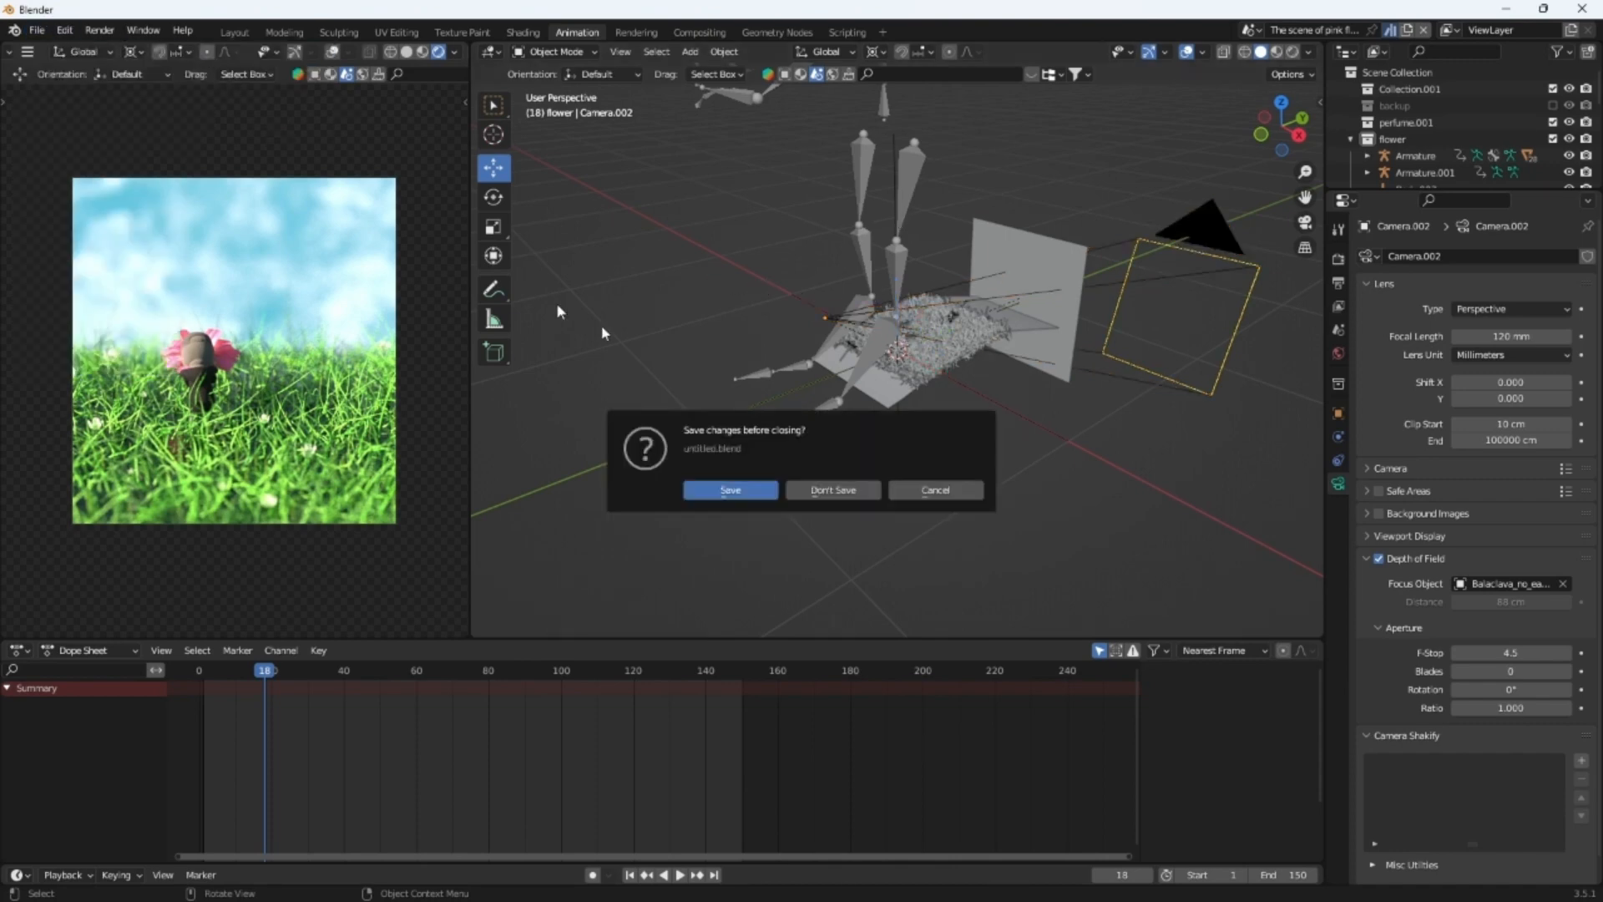
click(837, 492)
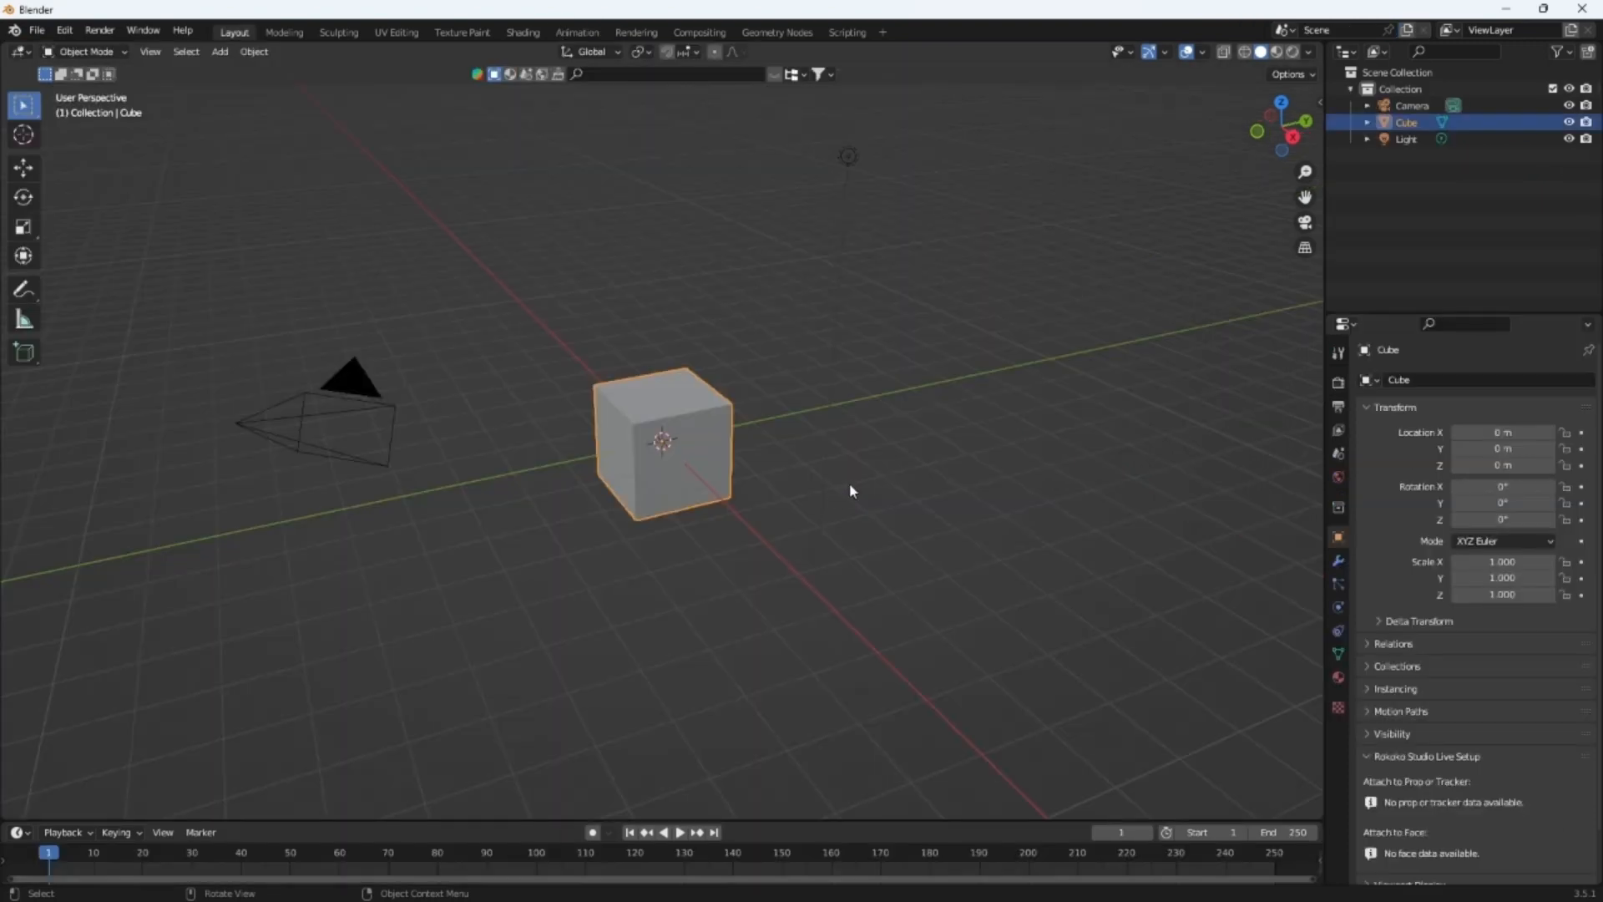
key(a)
key(x)
click(851, 491)
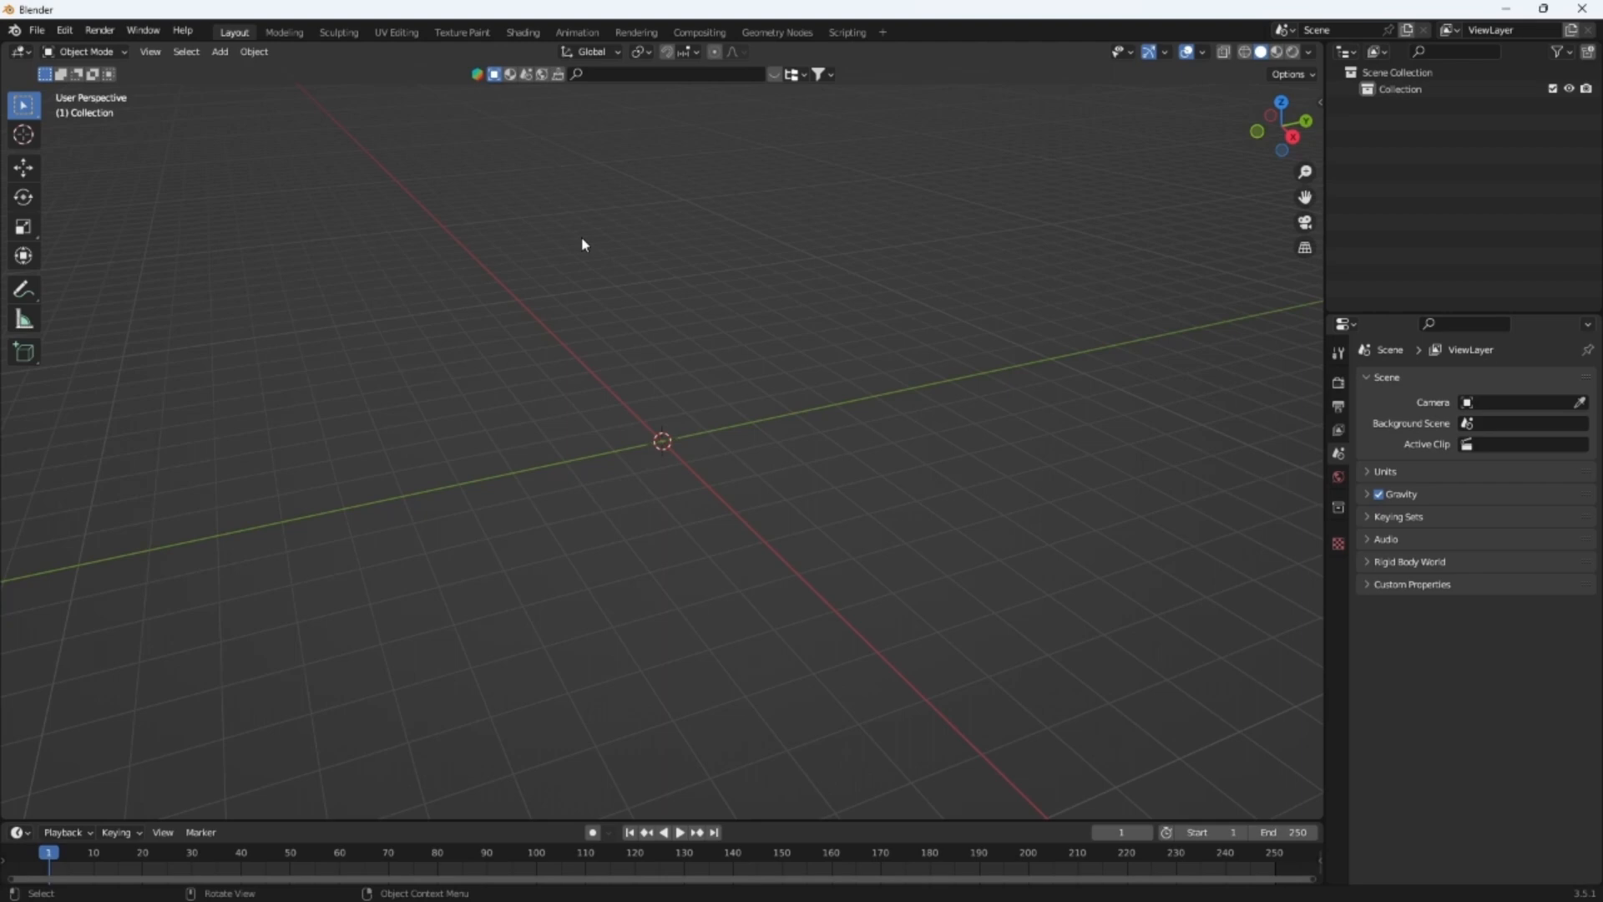
Add a plane mesh at the world origin
click(215, 53)
mouse_move(251, 69)
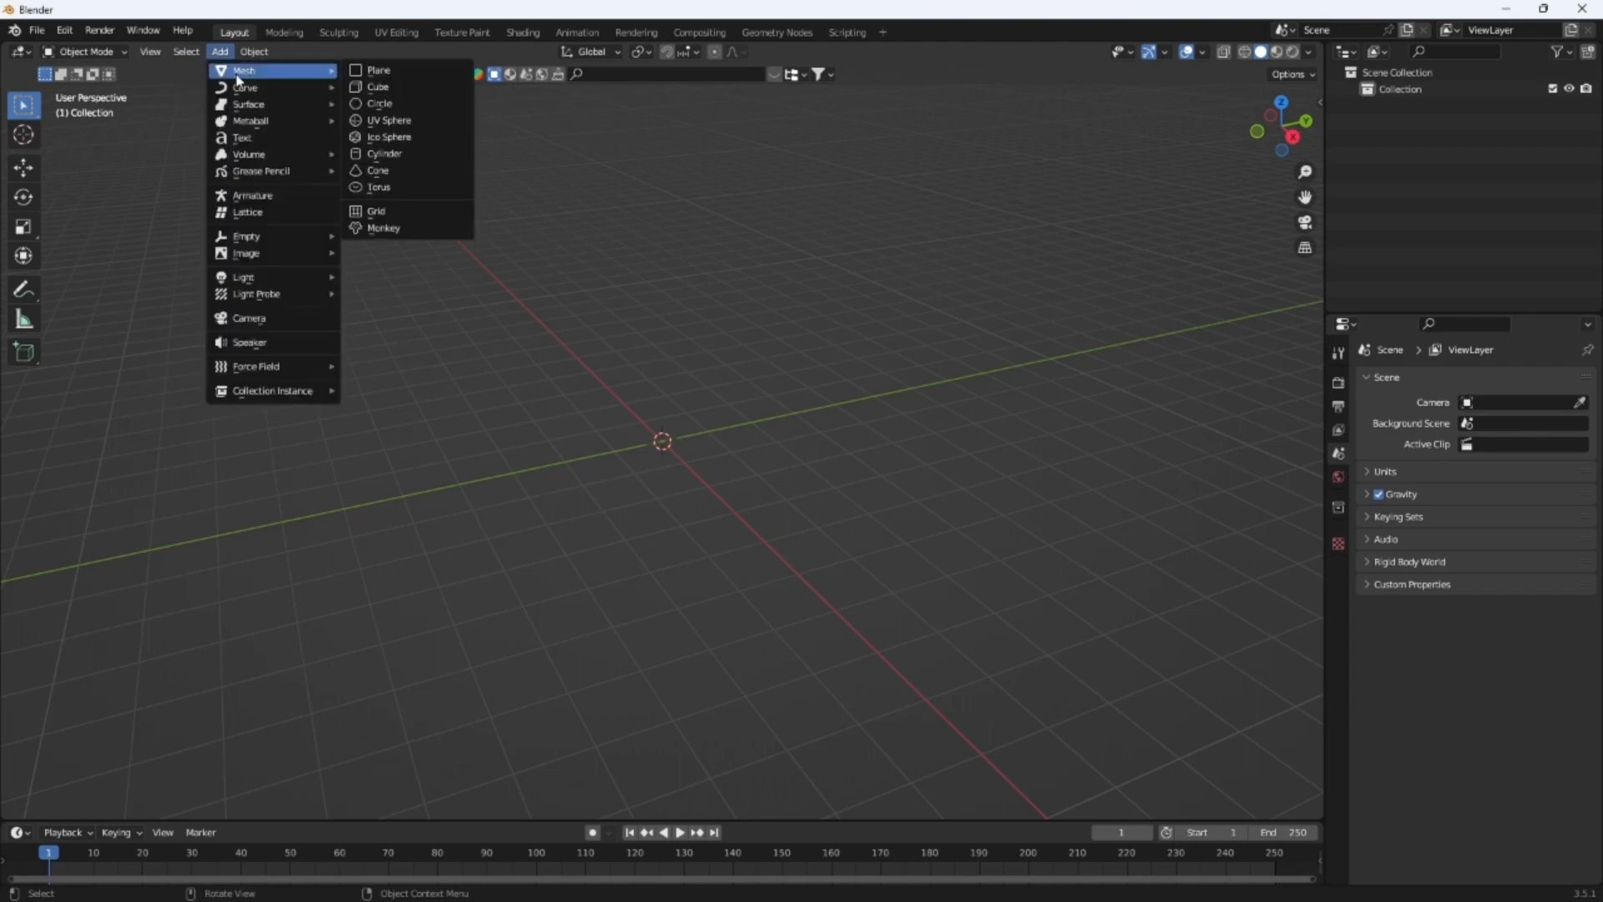
click(384, 68)
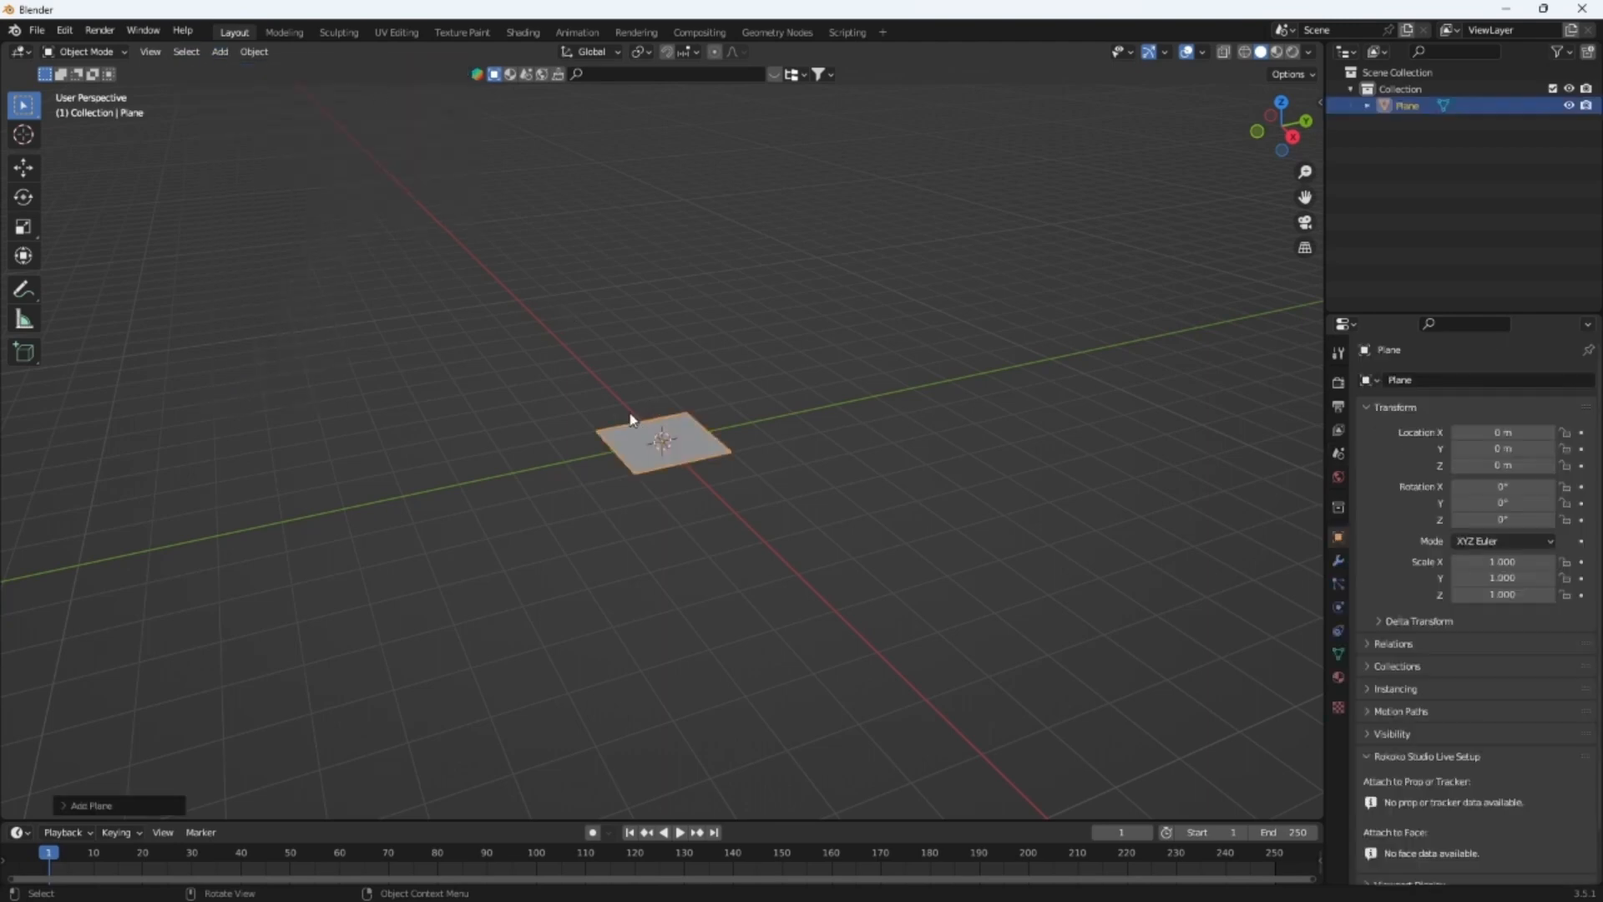
Undo adding the plane and deleting the default objects
click(526, 453)
key(ctrl+z)
key(ctrl+z)
key(ctrl+z)
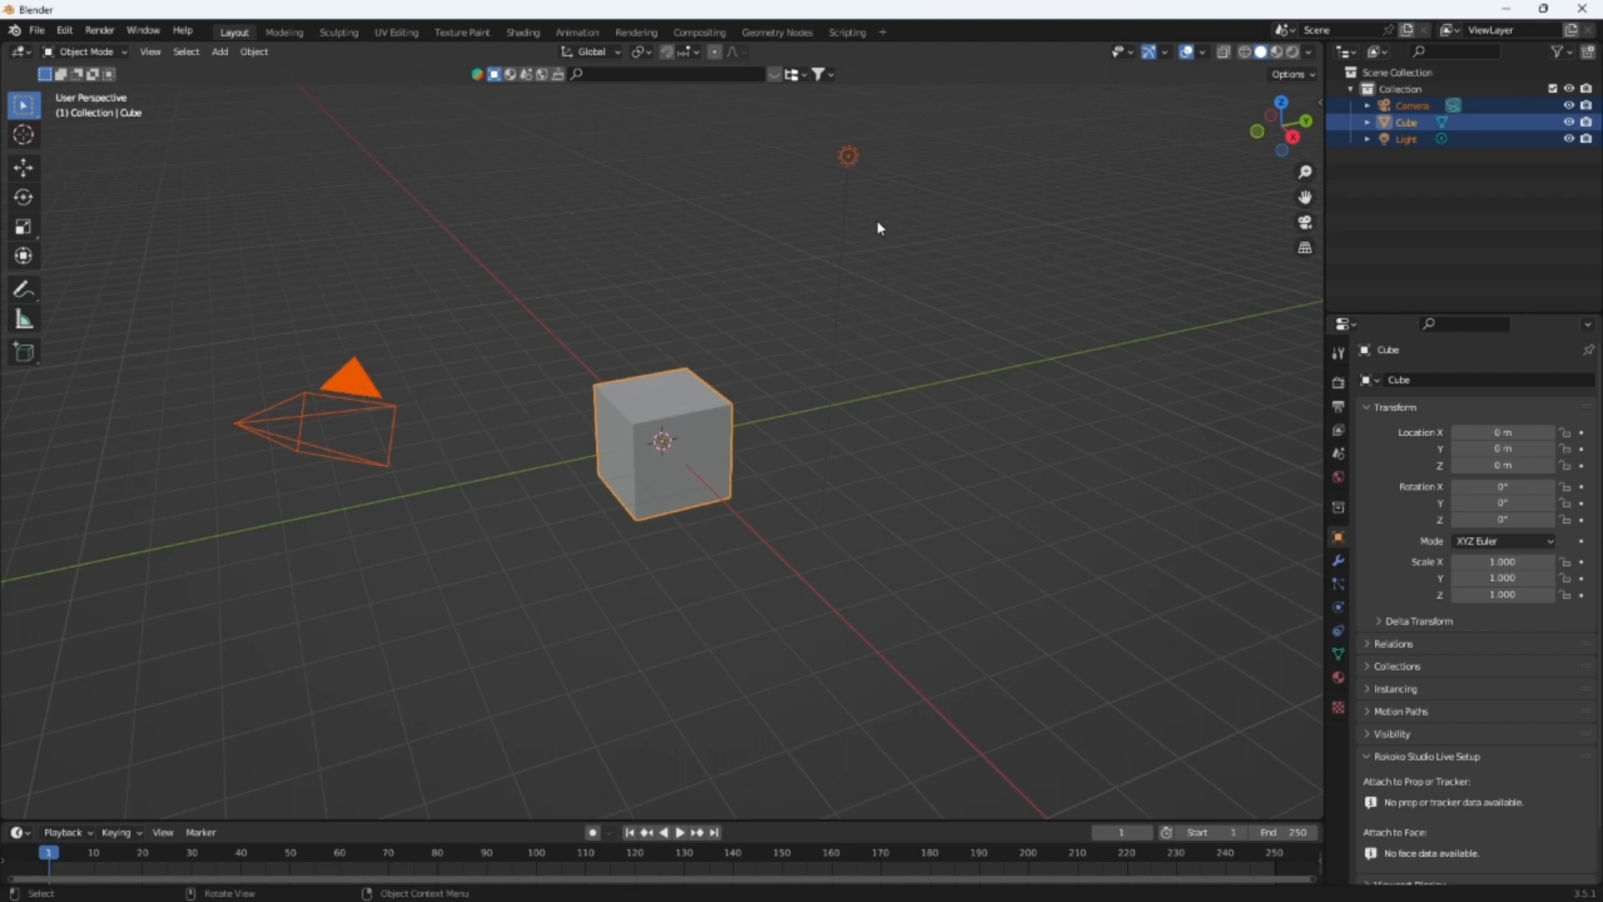
Delete the default camera, cube and light, and add a plane mesh at the world origin
key(x)
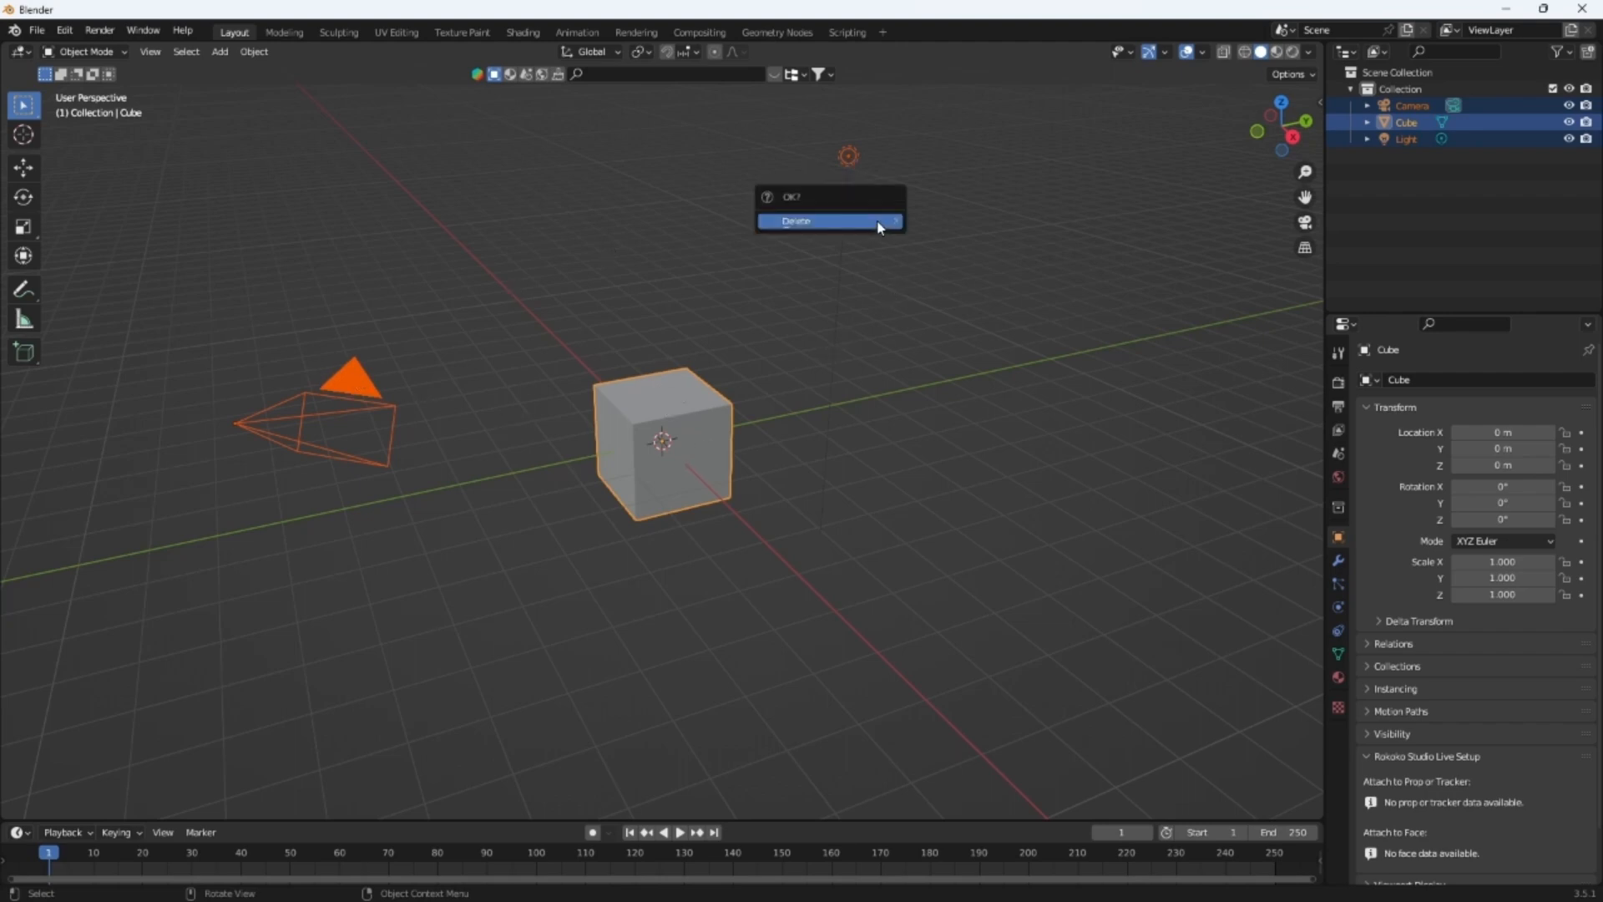
click(879, 228)
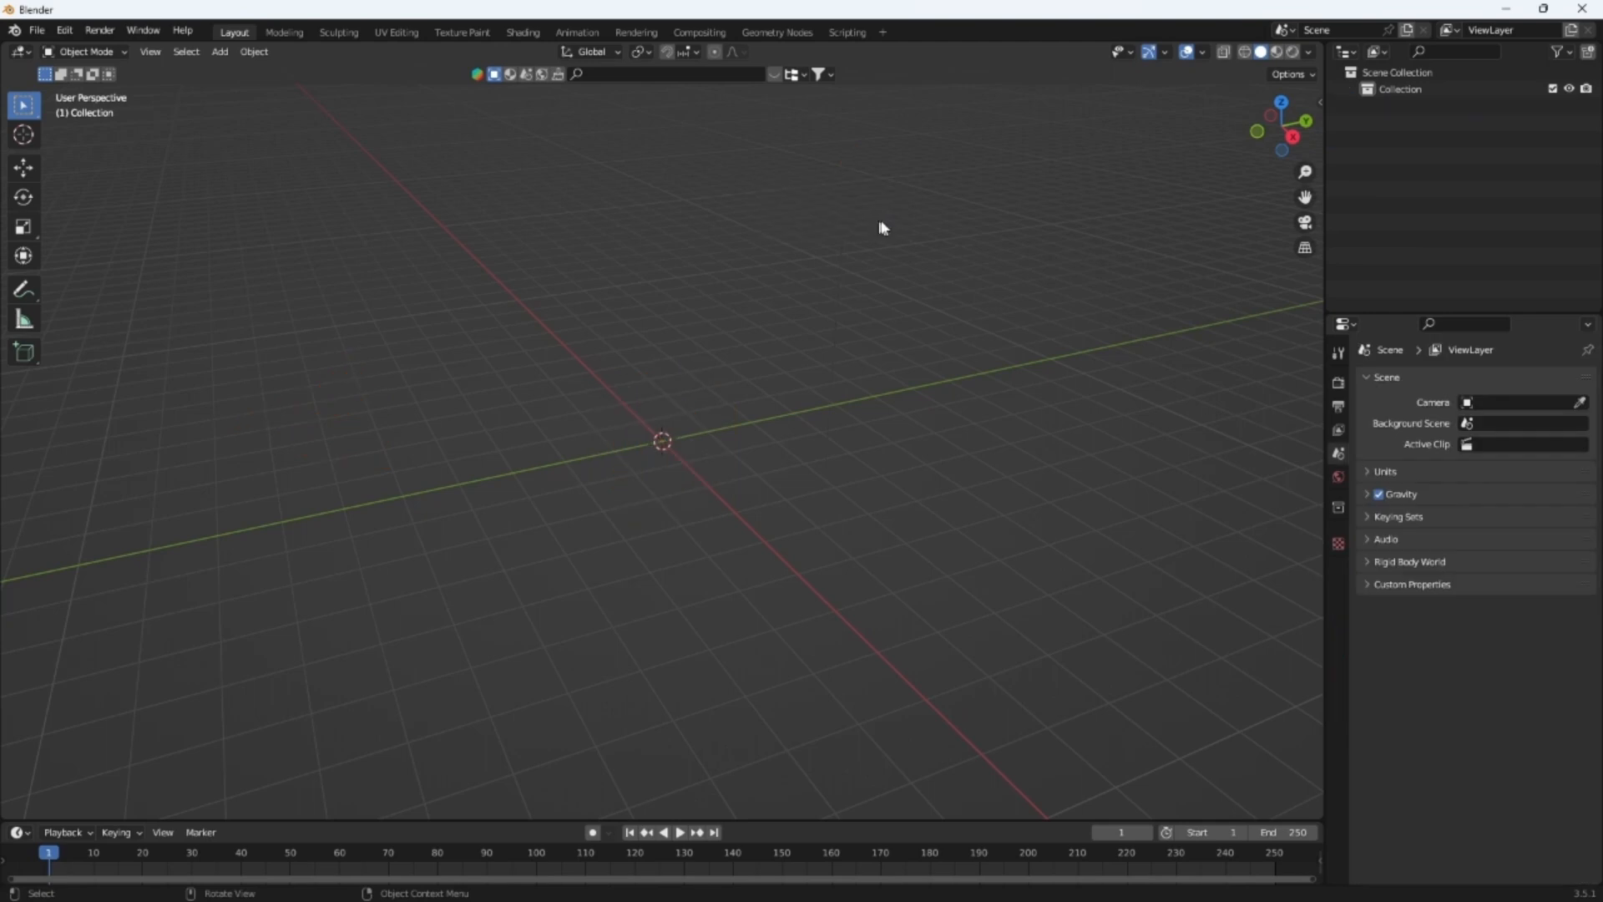
click(220, 51)
mouse_move(251, 71)
click(377, 70)
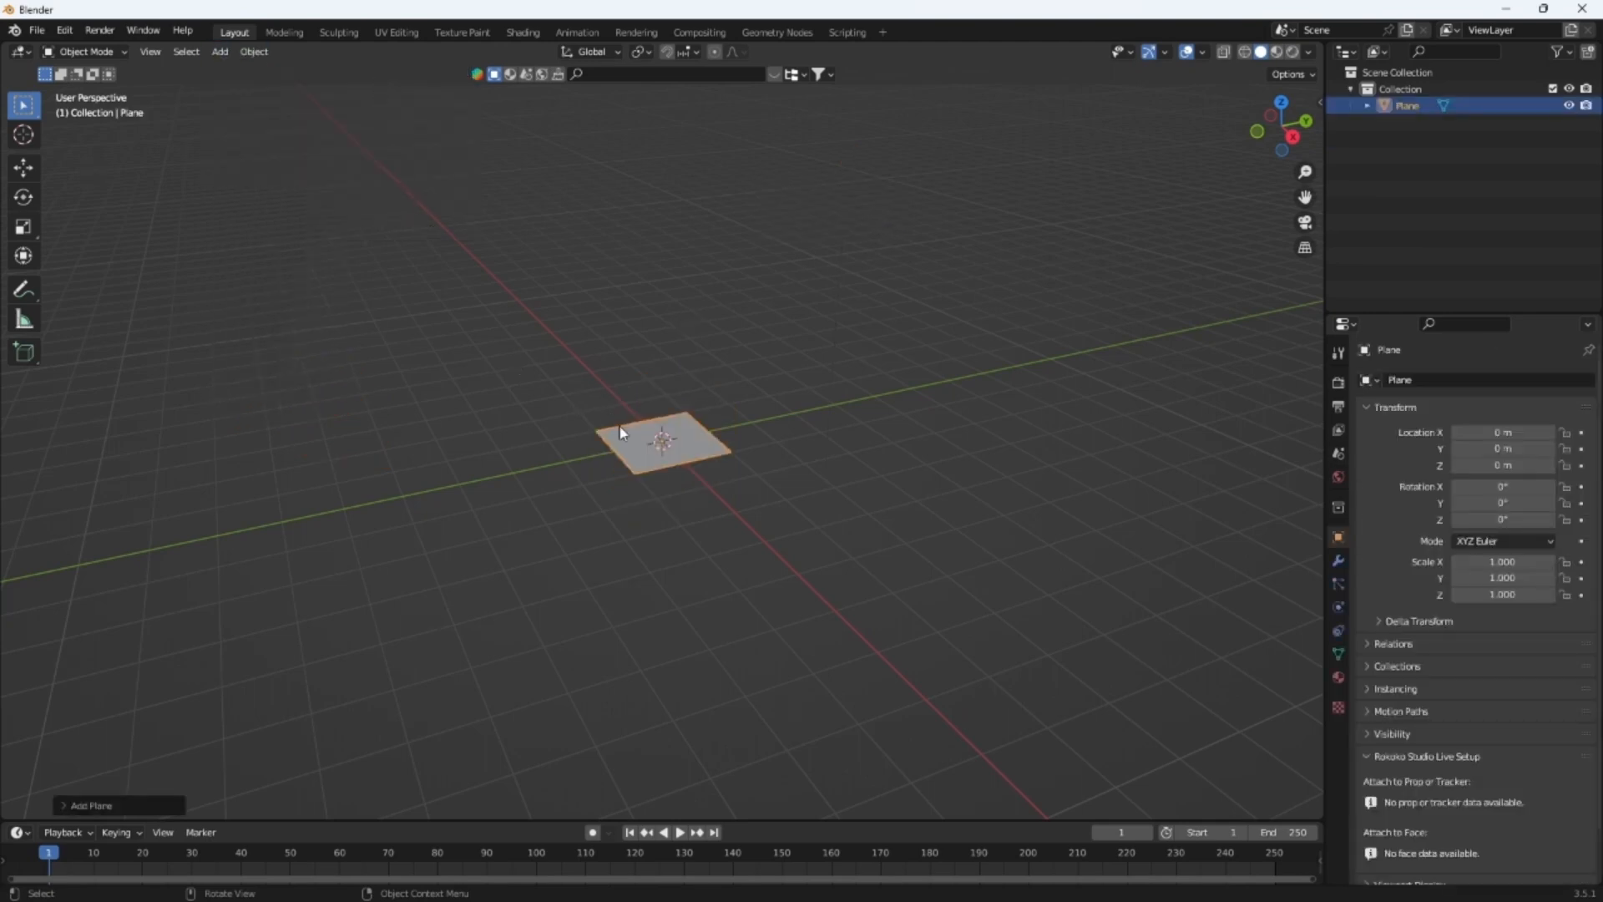
Add a new particle system to the plane
scroll(784, 534, up, 5)
middle_drag(784, 533, 569, 539)
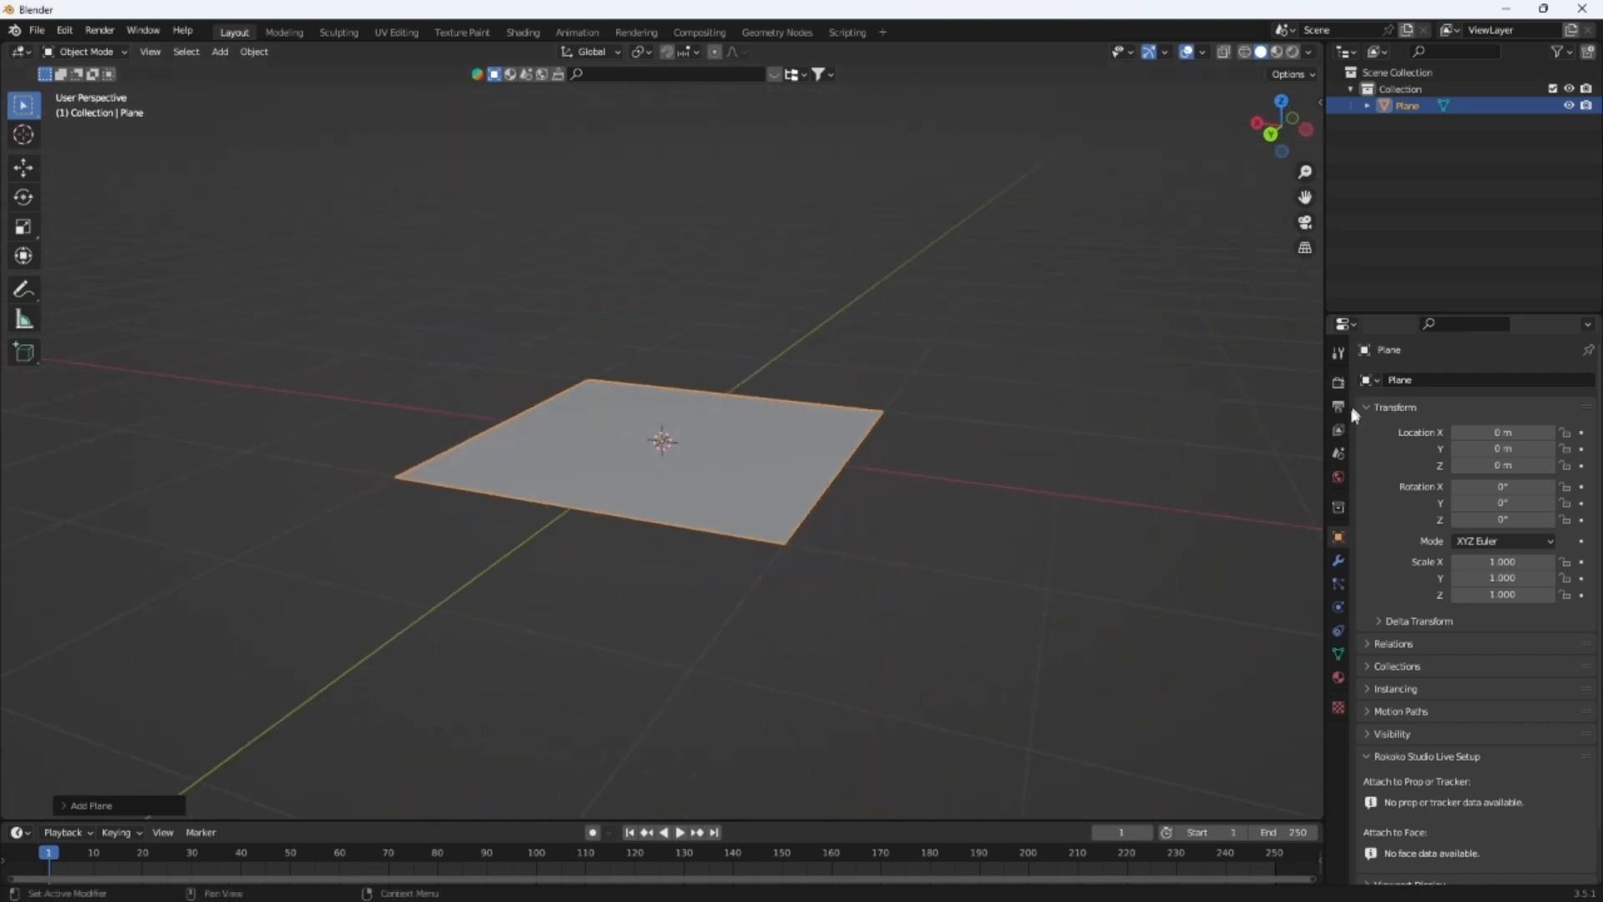
click(1338, 583)
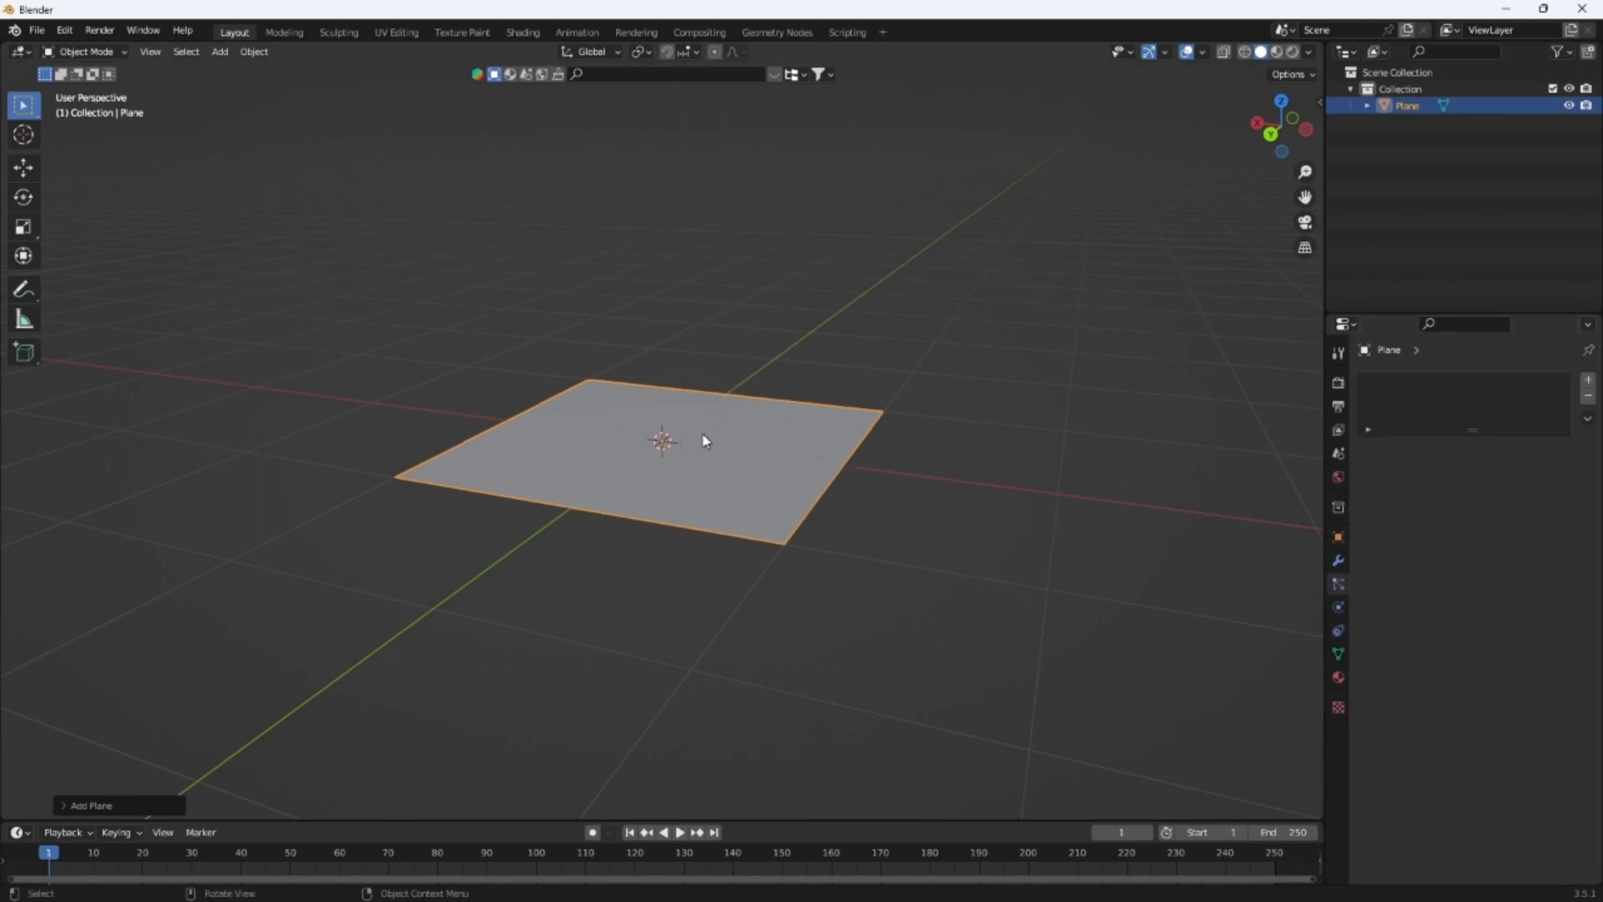
click(1588, 379)
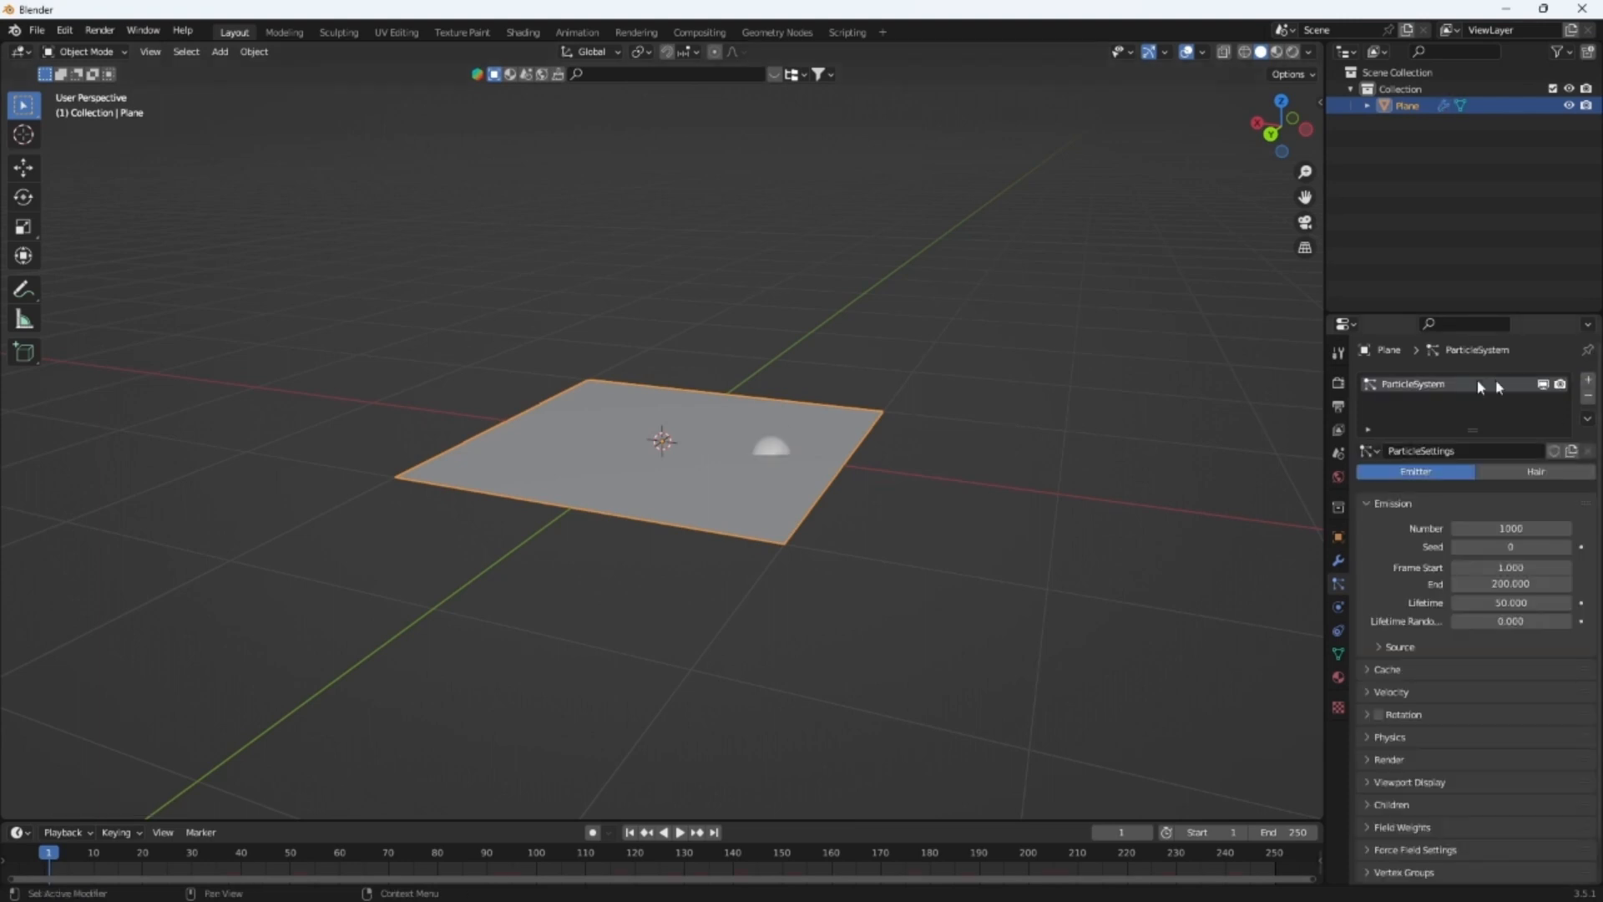
key(ctrl+z)
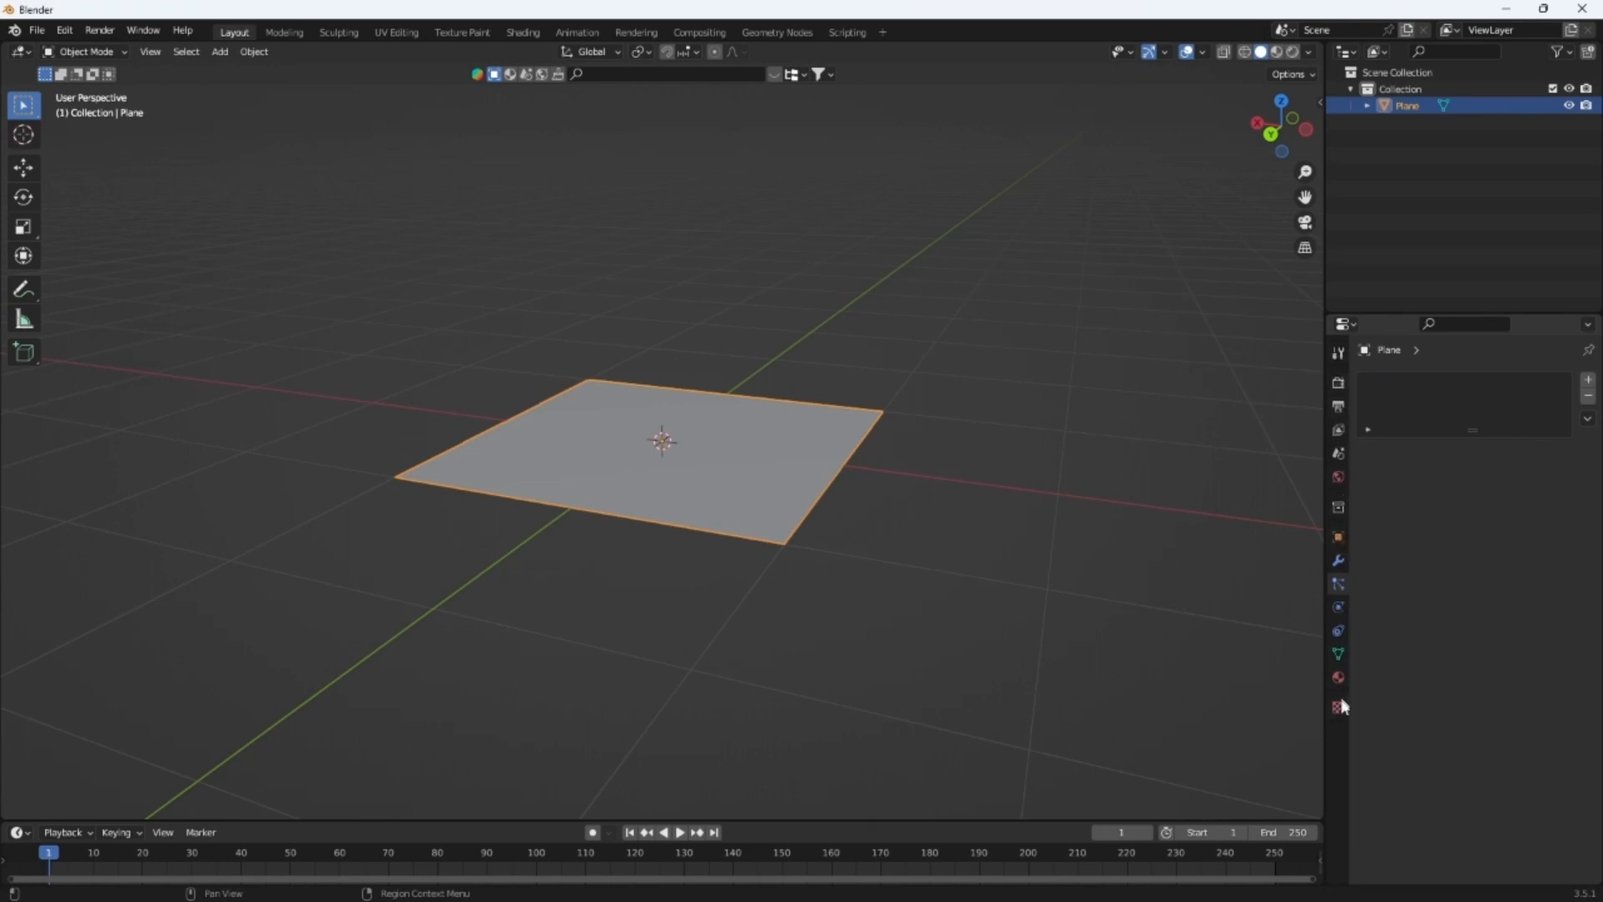
click(1588, 382)
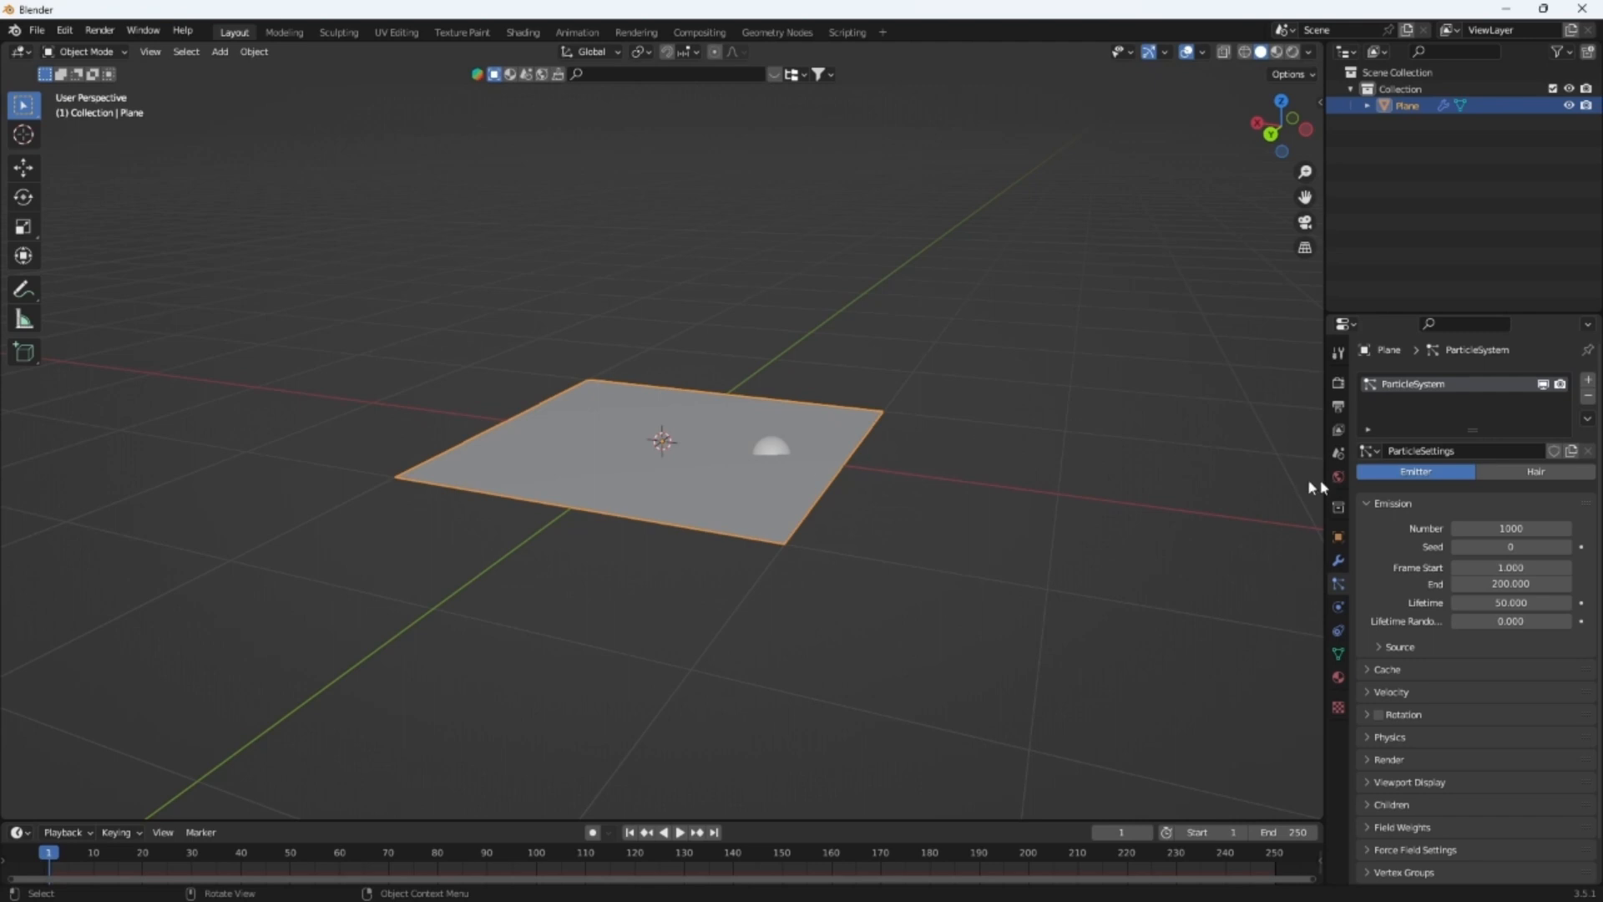
Change the plane's particle system type from Emitter to Hair
scroll(773, 448, up, 2)
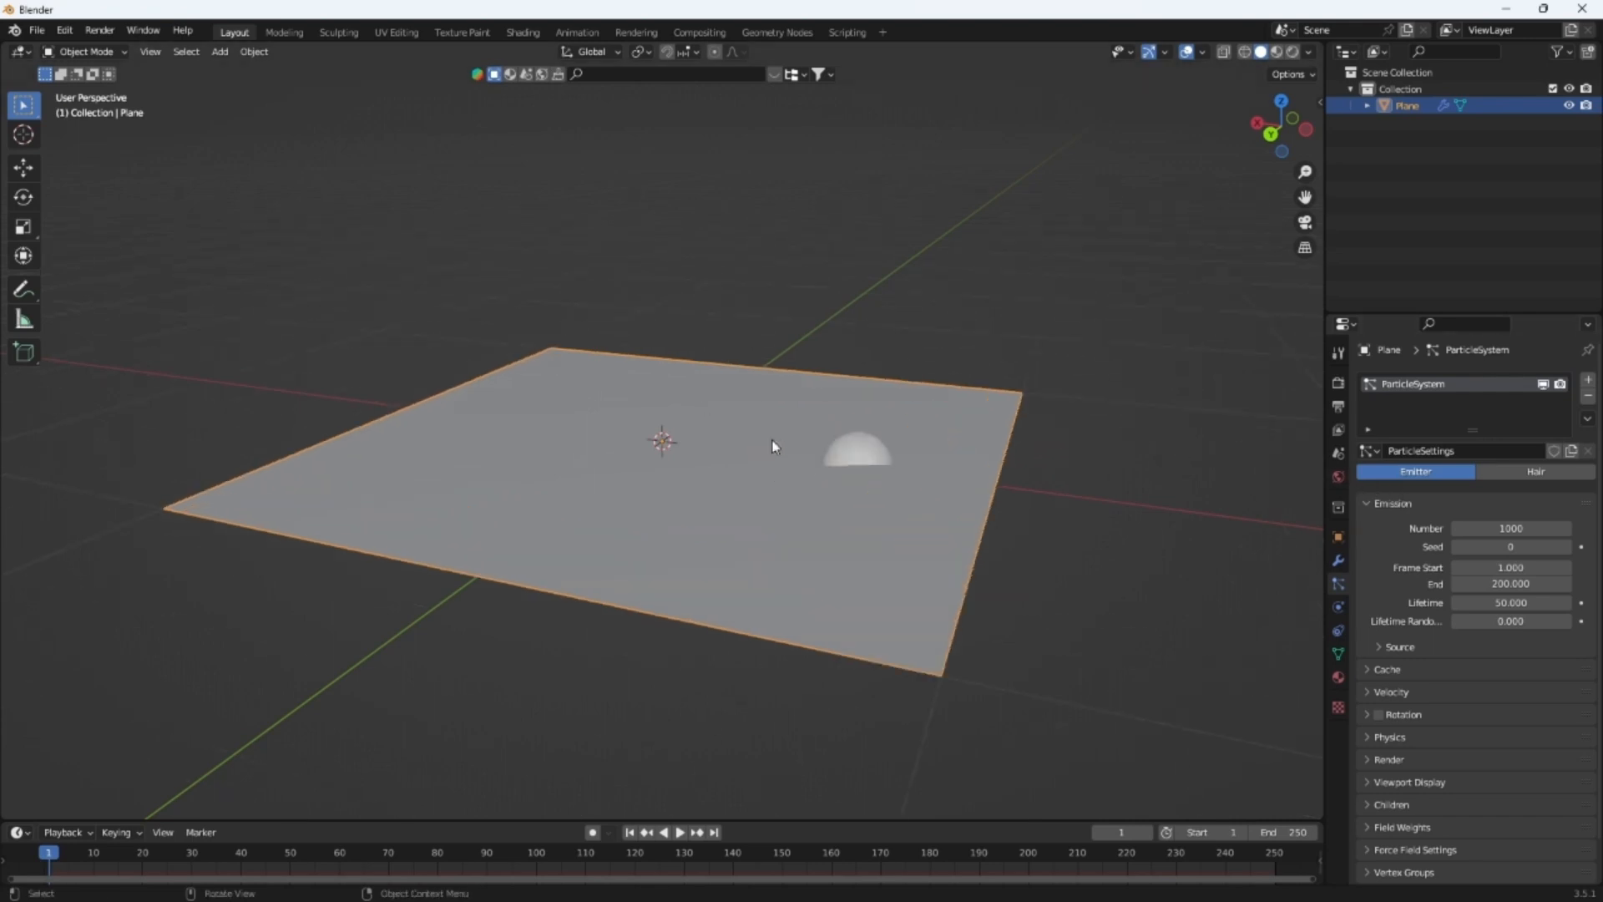
middle_drag(877, 458, 553, 451)
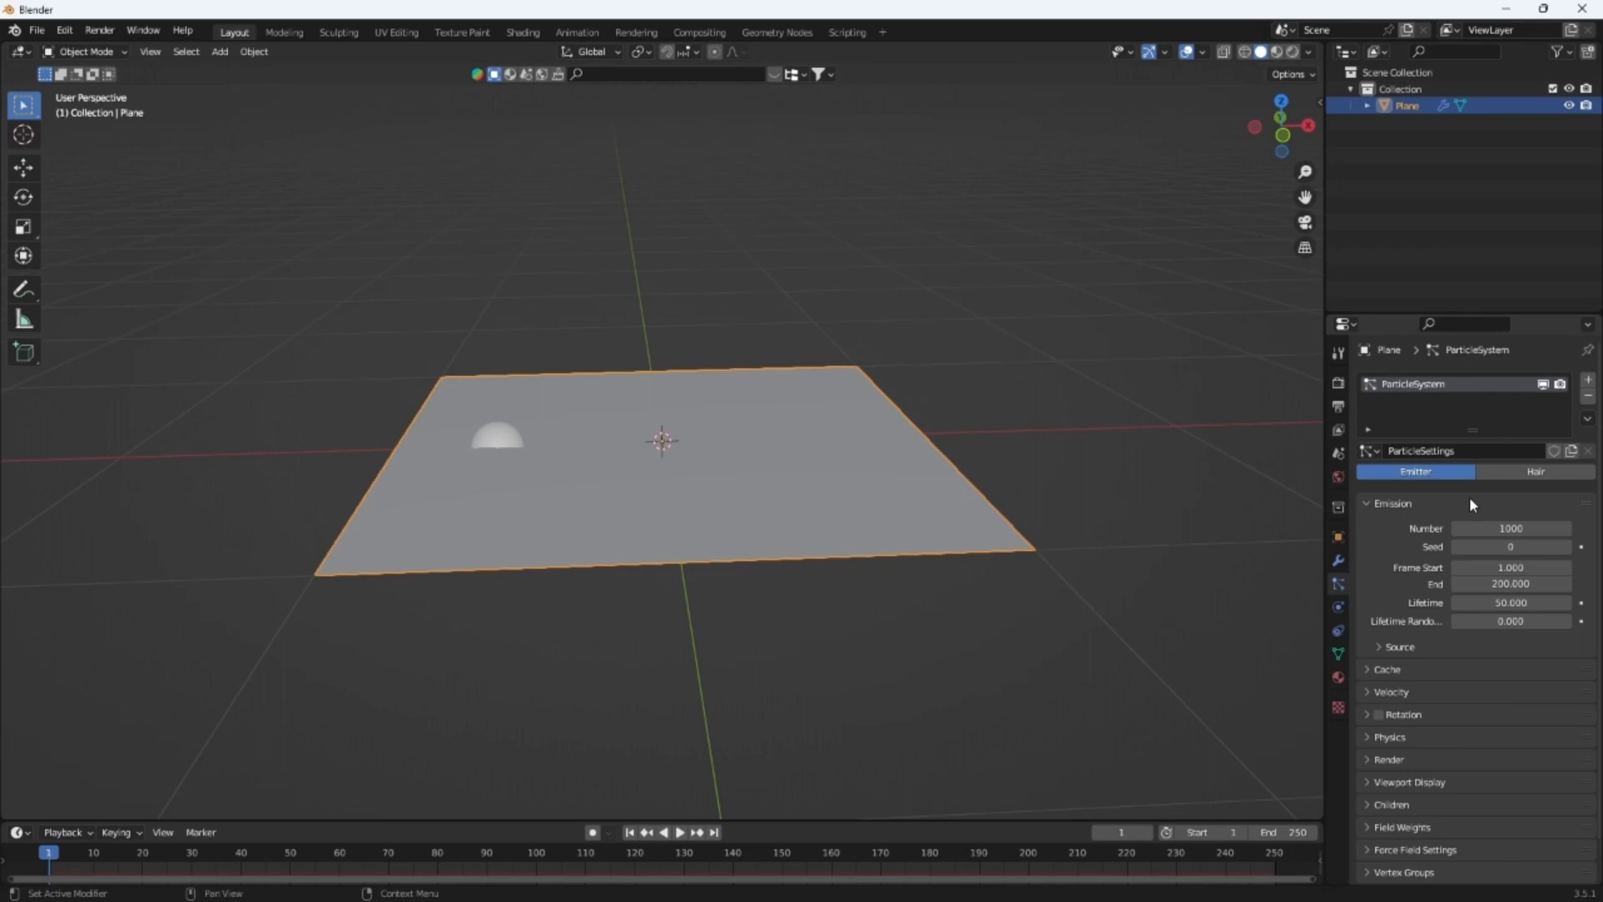
click(1547, 474)
scroll(1012, 408, down, 3)
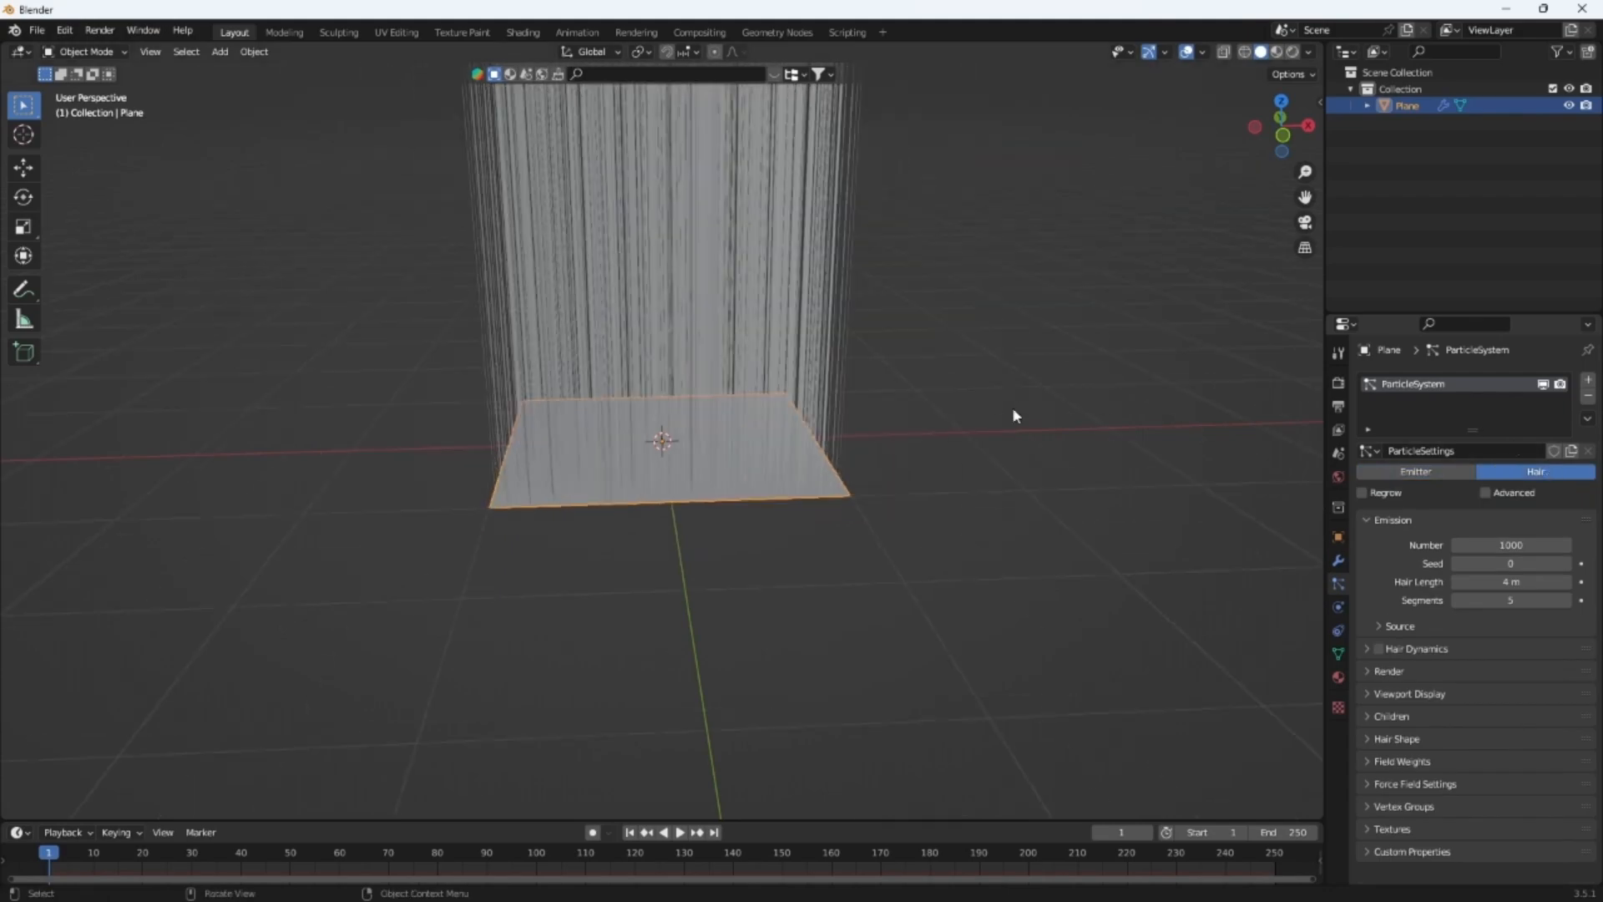
middle_drag(1012, 407, 1112, 292)
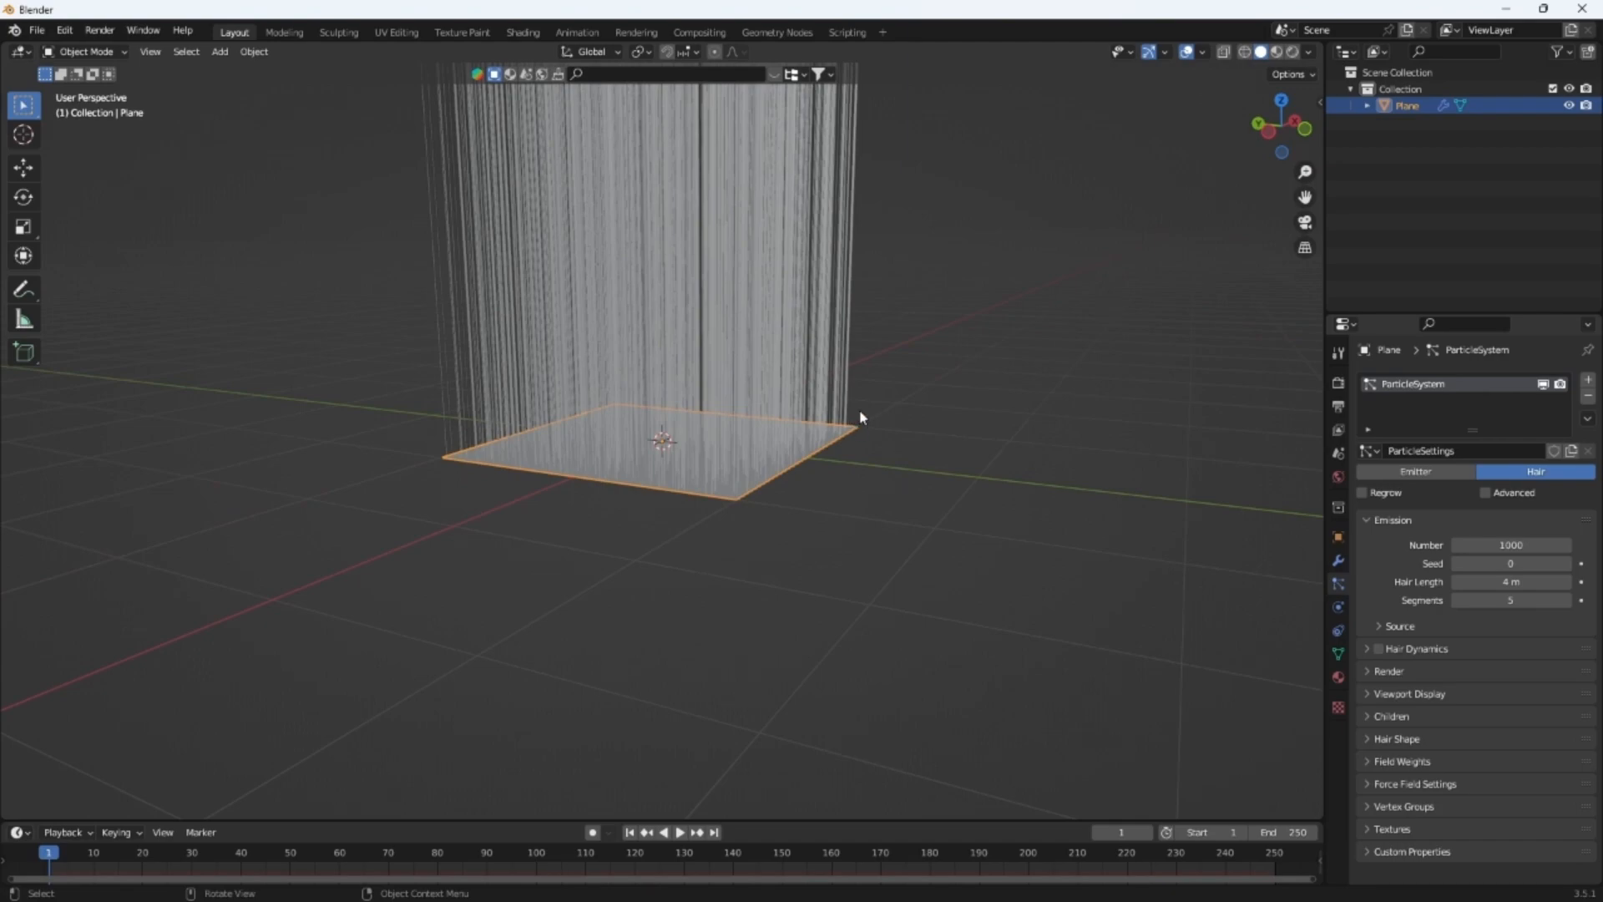
middle_drag(970, 358, 1032, 378)
scroll(936, 426, up, 3)
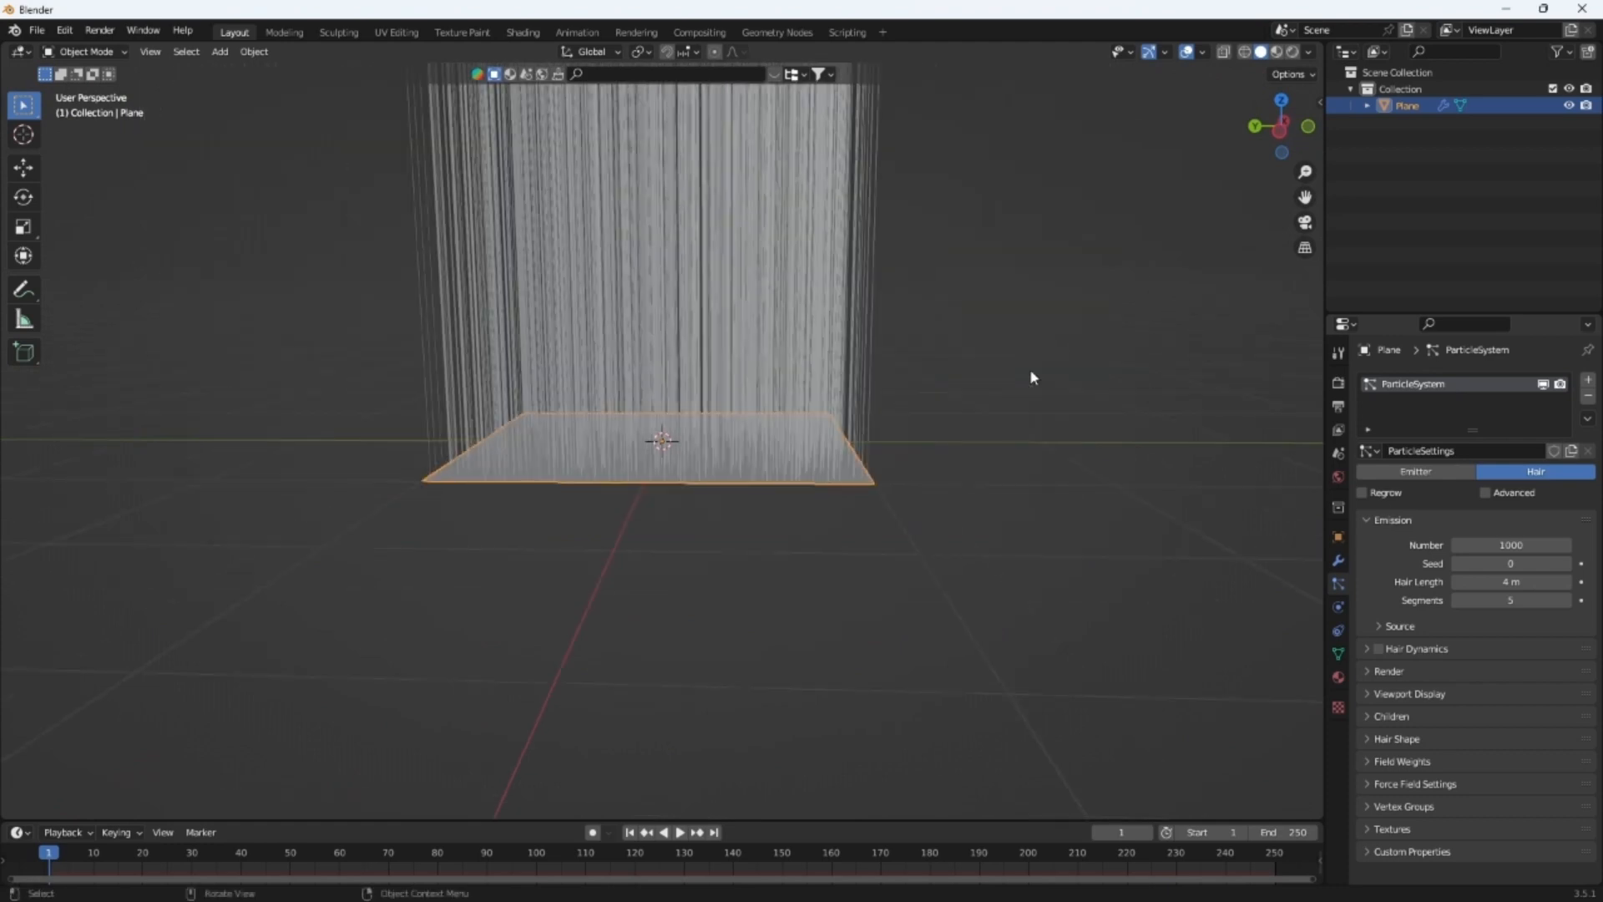
Shorten the particle hair length to 0.06 m so the strands resemble low grass
drag(1511, 582, 1448, 582)
drag(1512, 582, 1390, 582)
scroll(709, 460, up, 3)
middle_drag(709, 460, 778, 421)
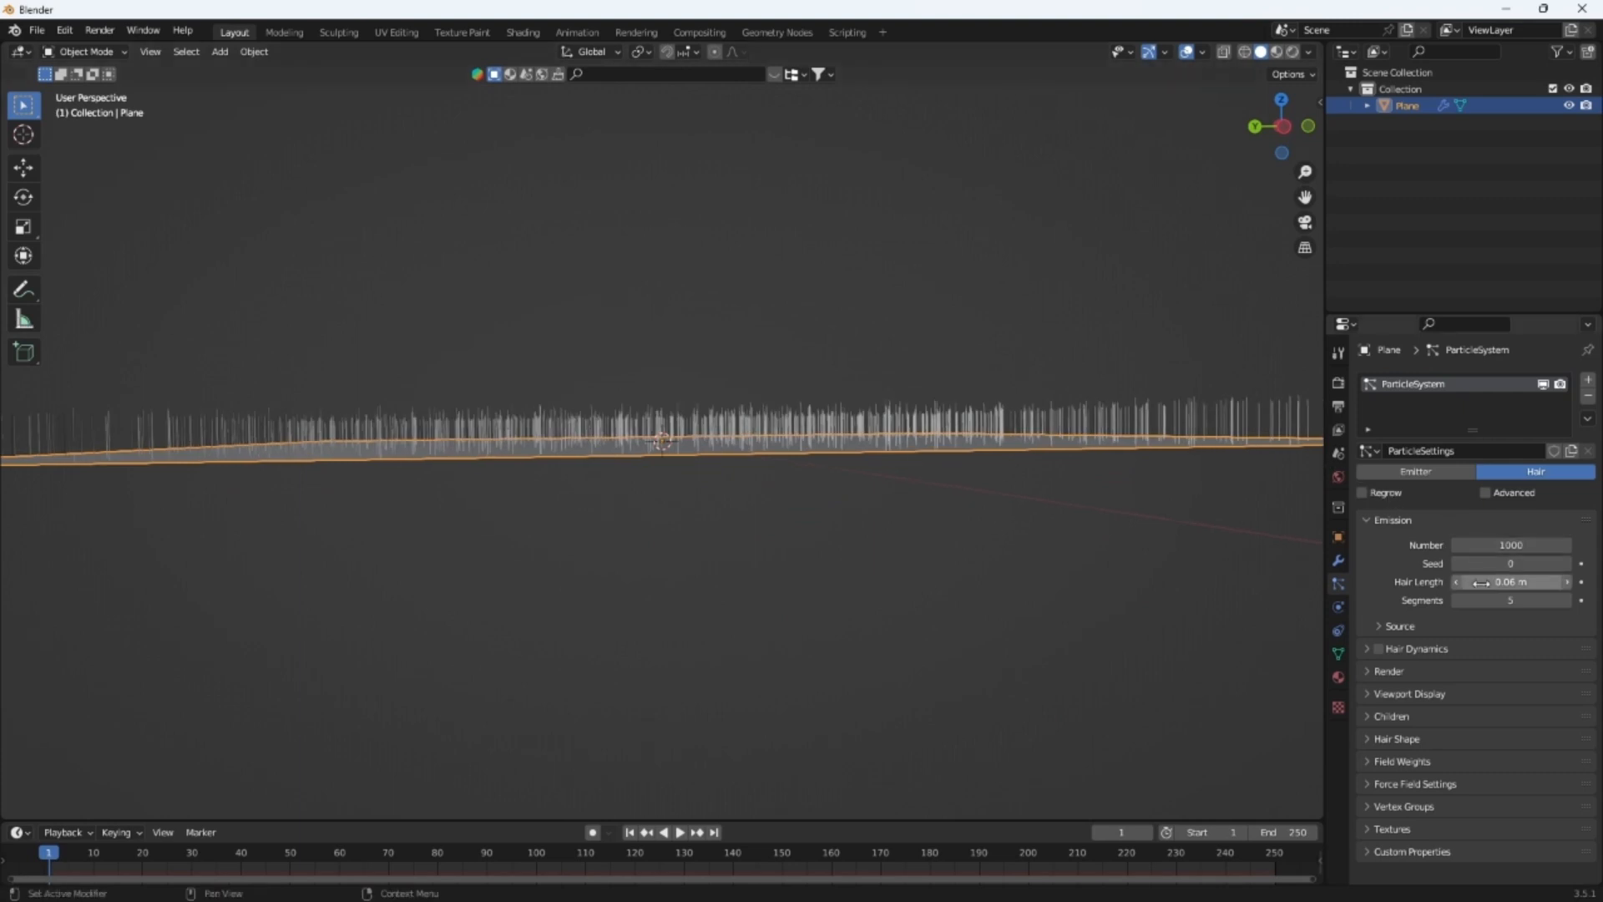
drag(1495, 582, 1527, 582)
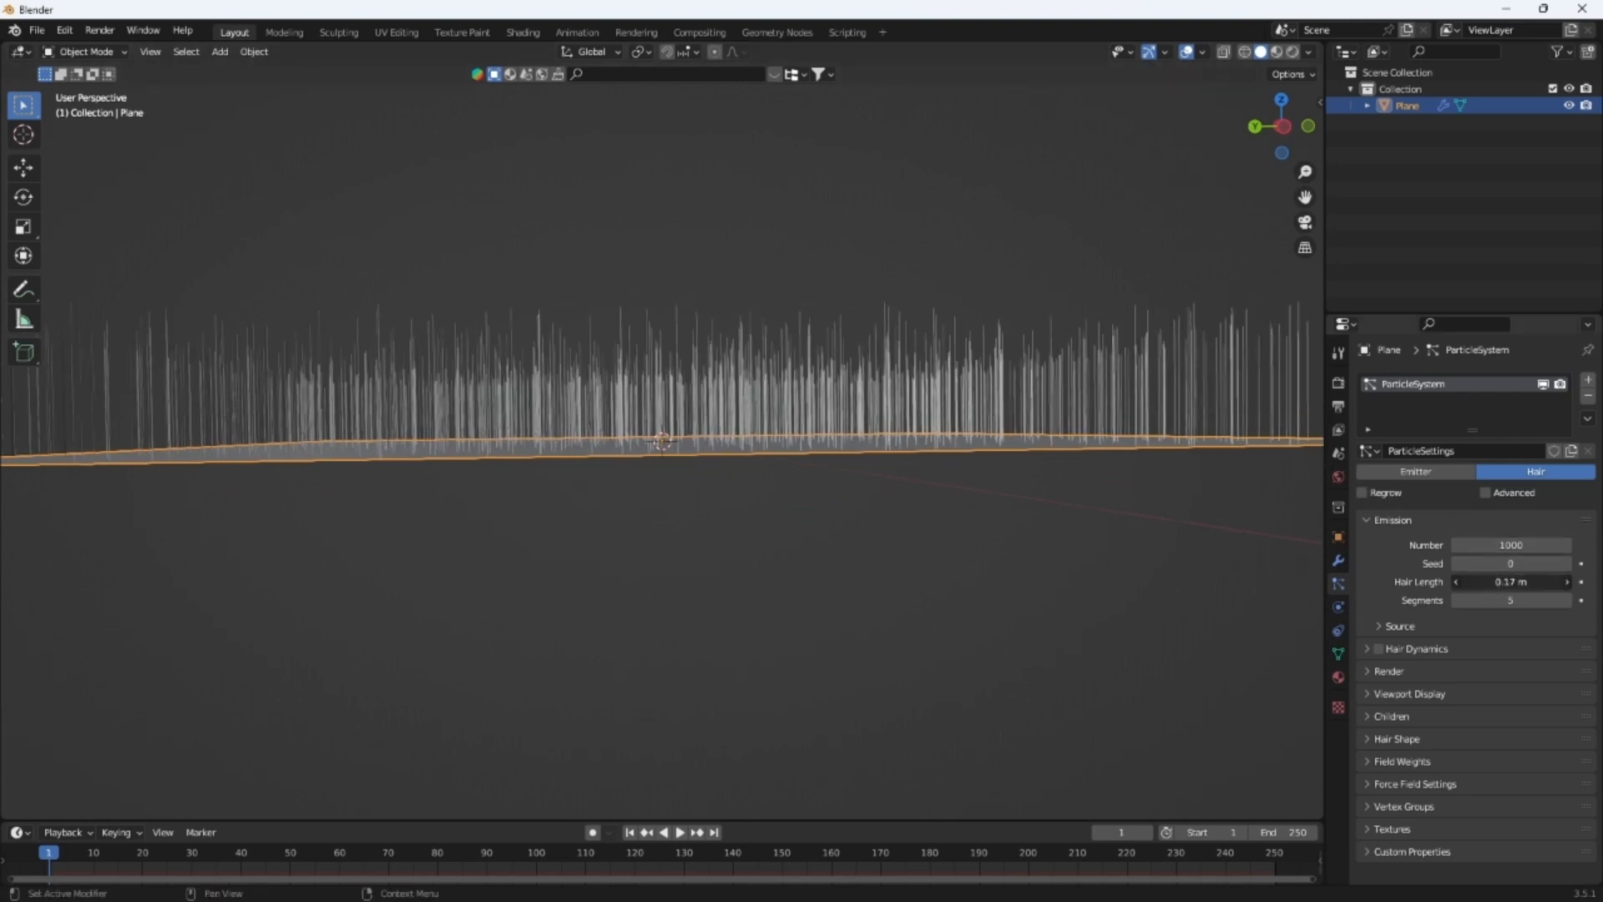
mouse_move(1528, 582)
mouse_down()
mouse_move(1486, 582)
mouse_move(1507, 582)
mouse_up()
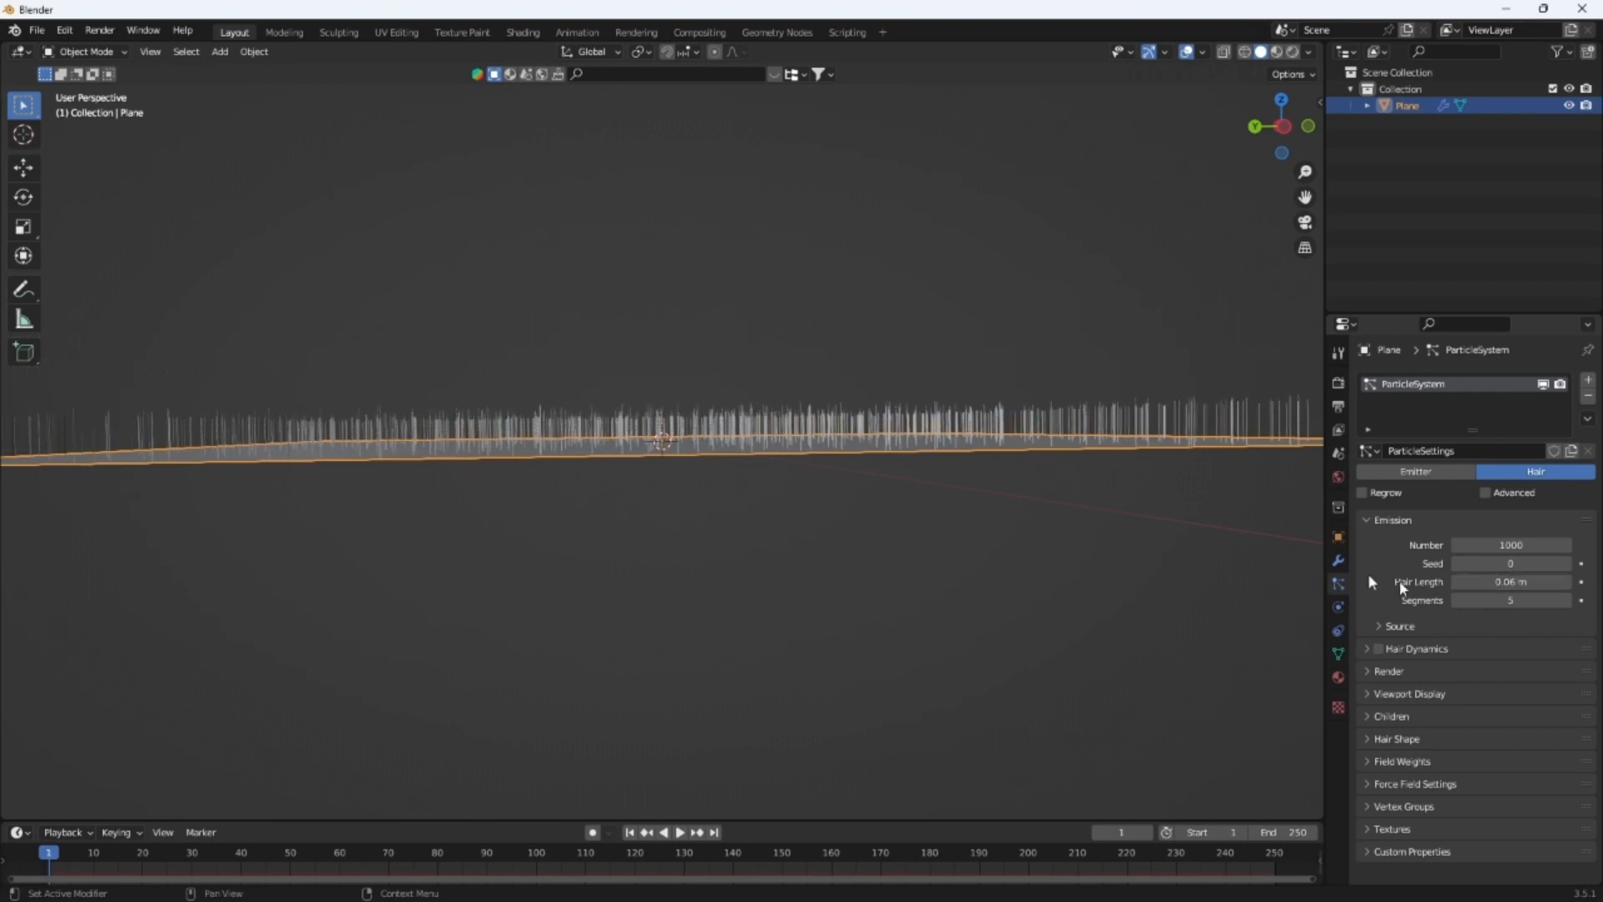
Set the hair particle number to 50000 to cover the plane densely
middle_drag(1186, 551, 1123, 454)
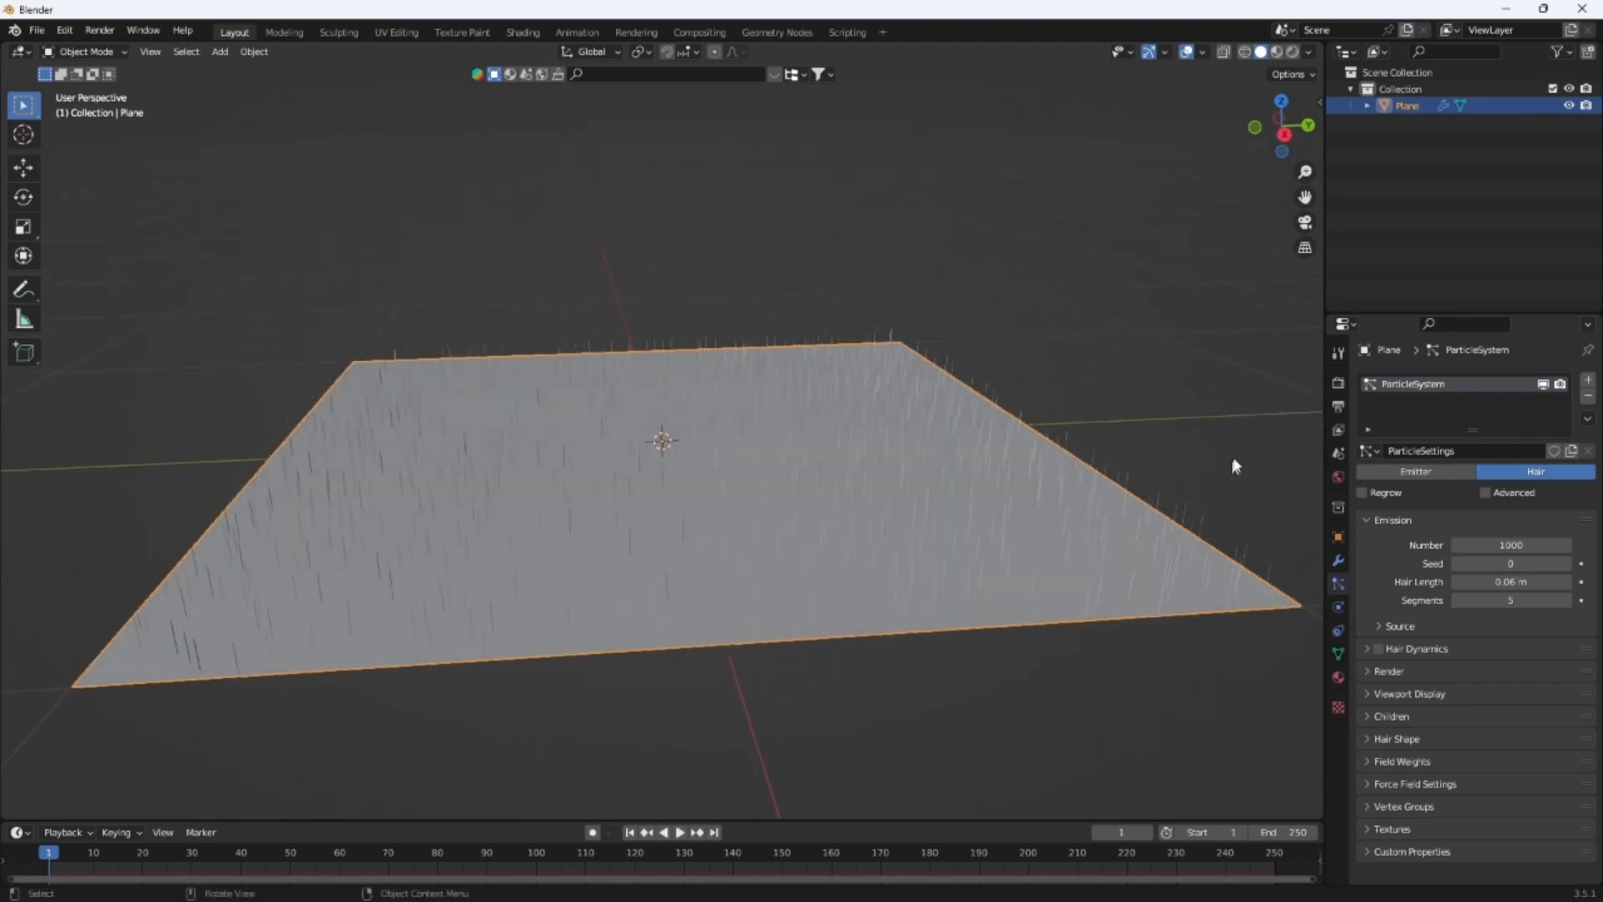
click(1516, 544)
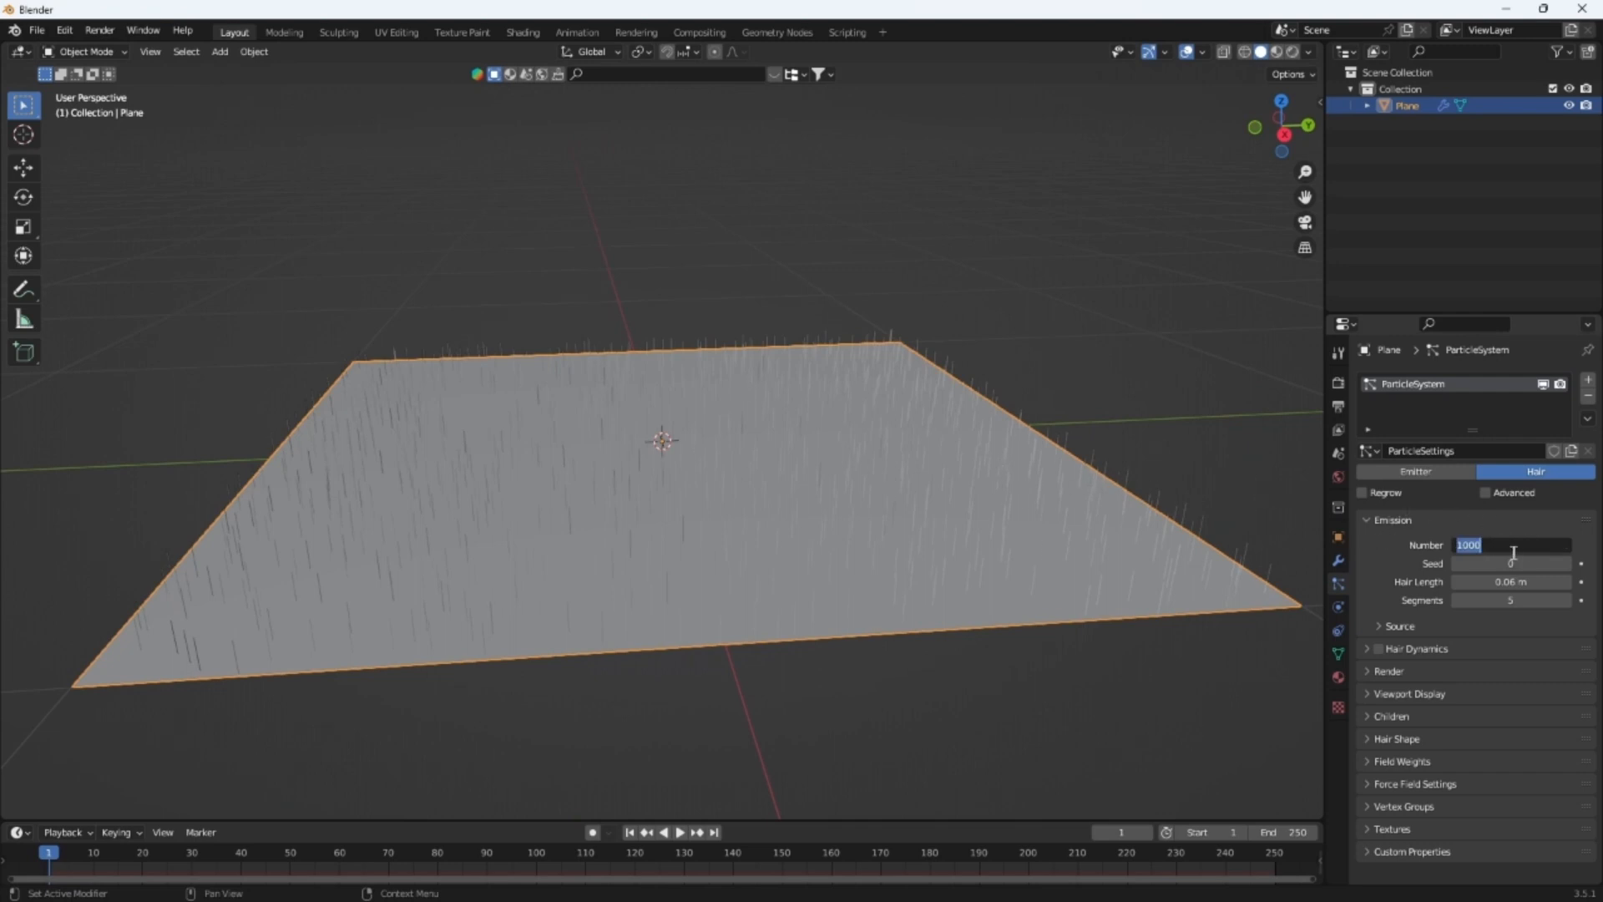
key(Return)
middle_drag(971, 311, 1077, 405)
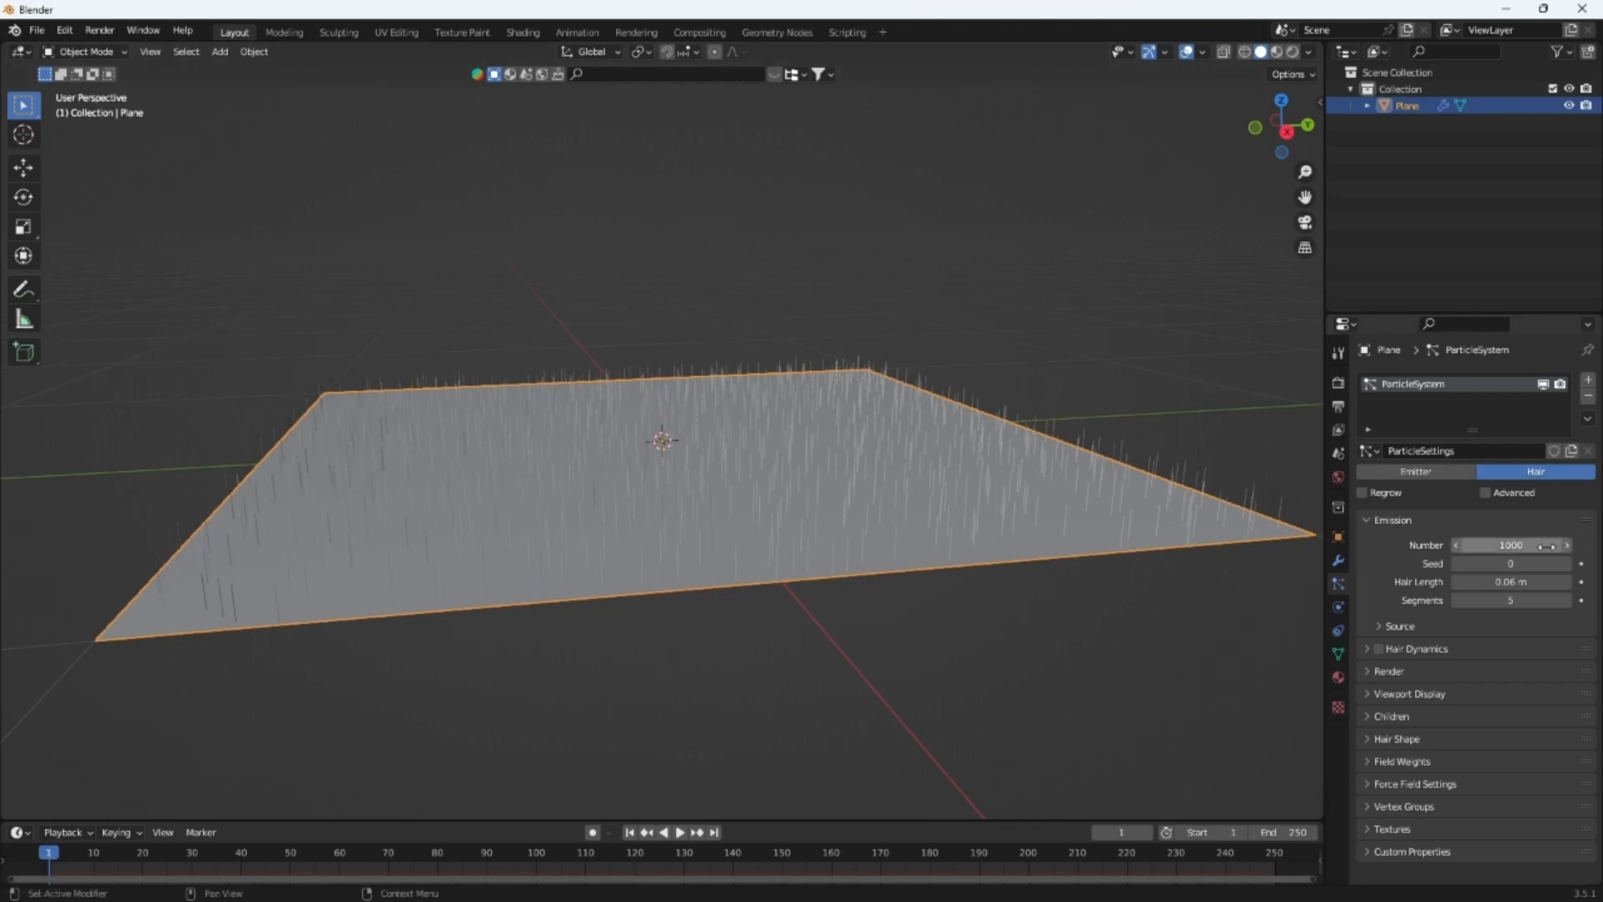
drag(1546, 546, 1513, 543)
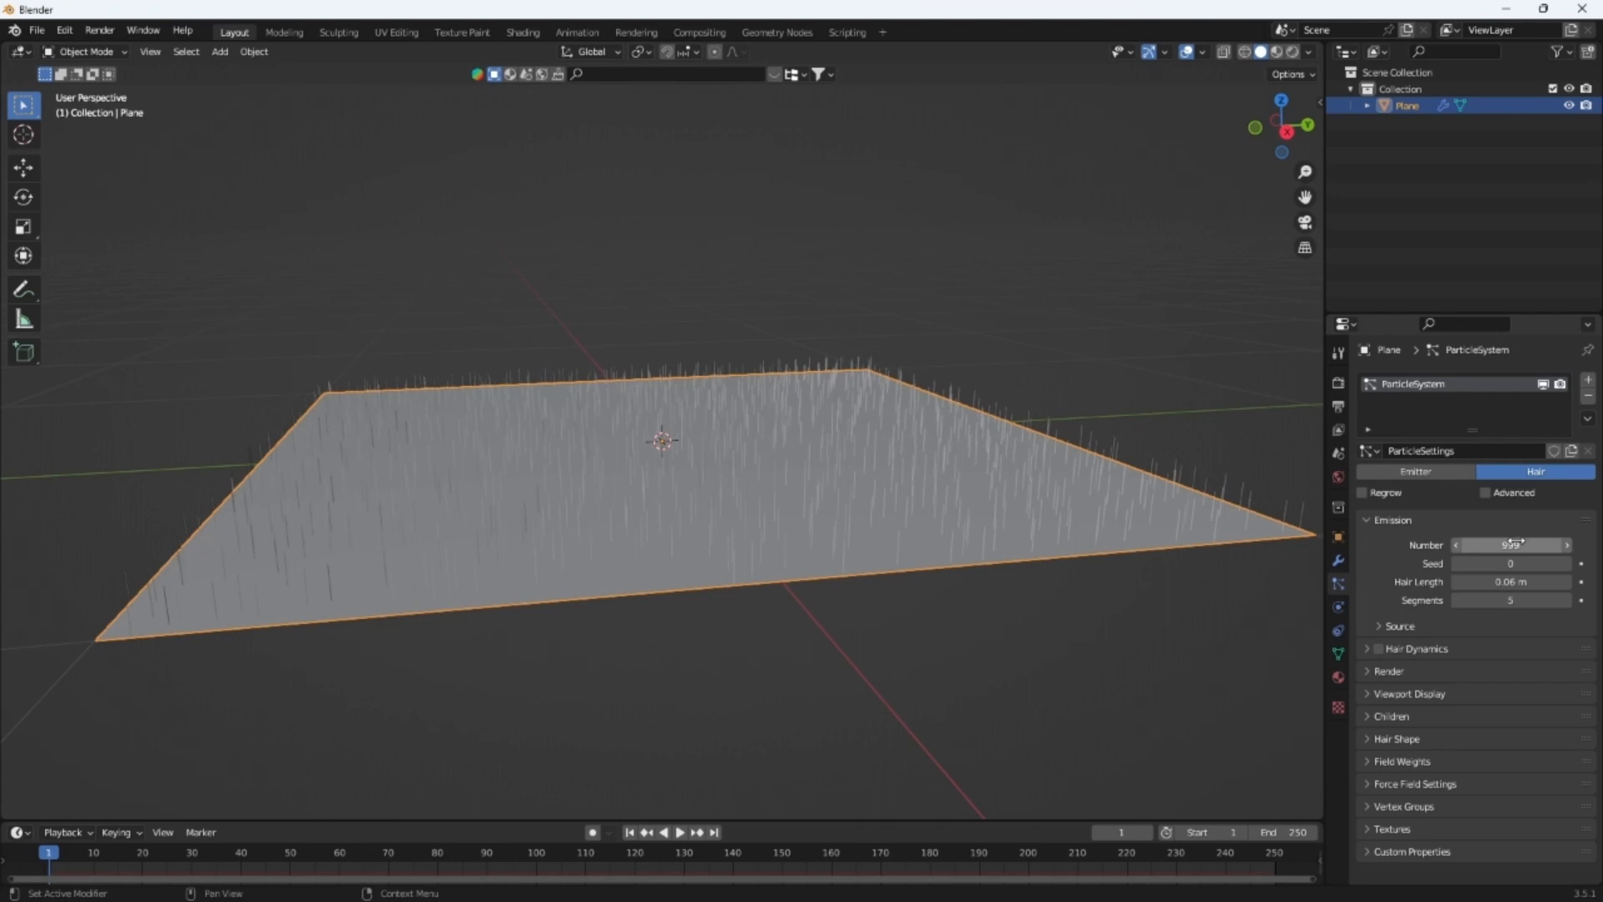
click(1516, 543)
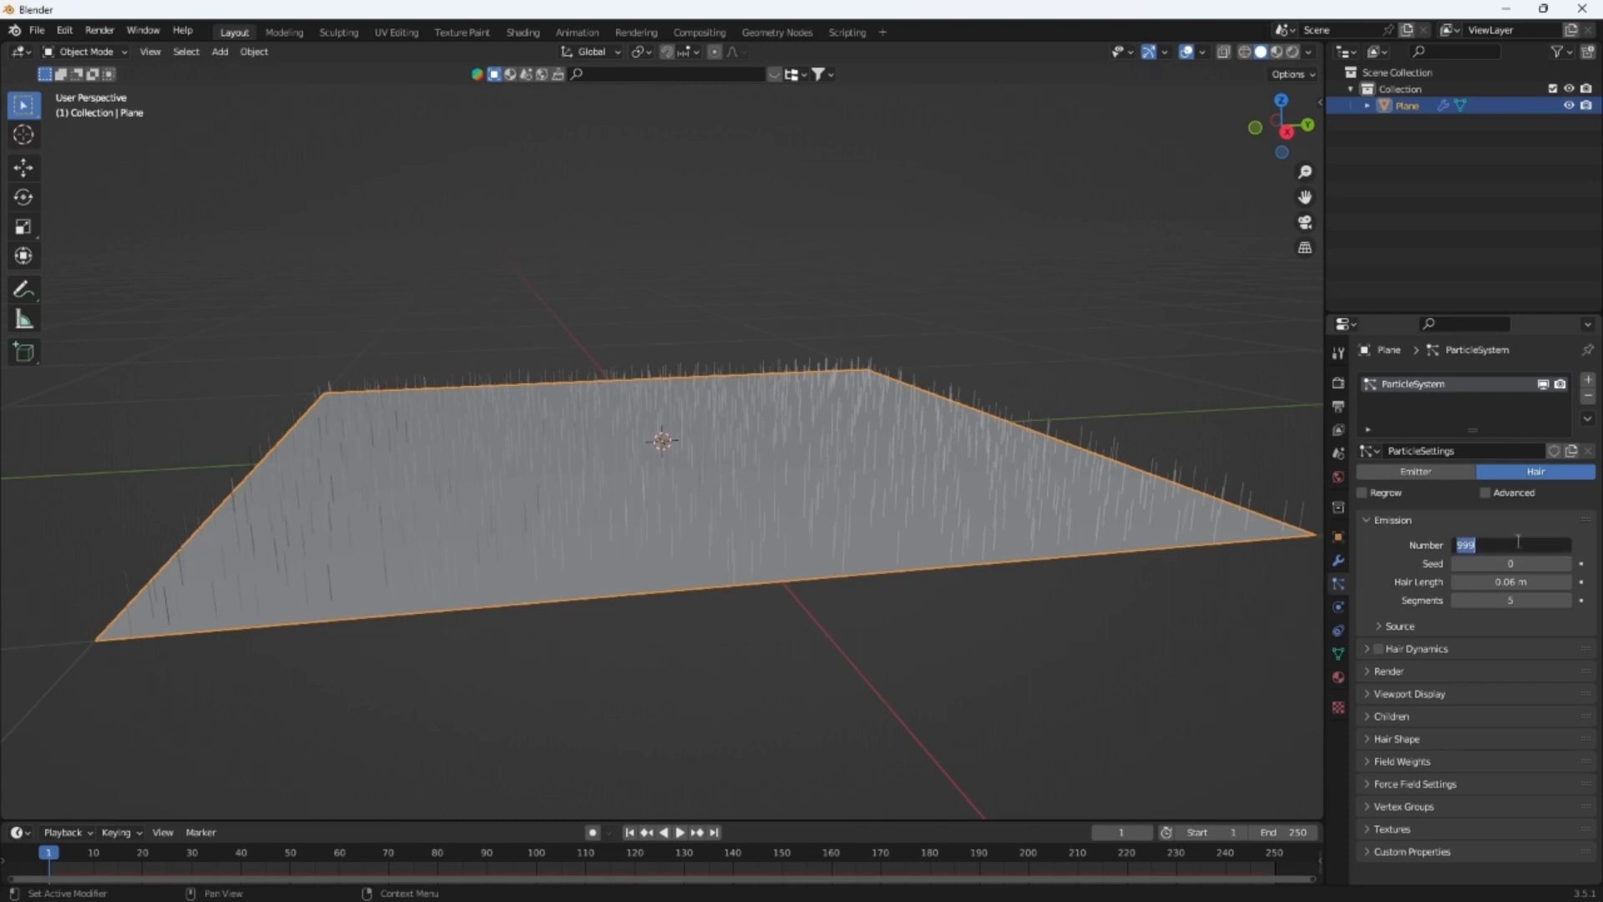
text(50000)
key(Return)
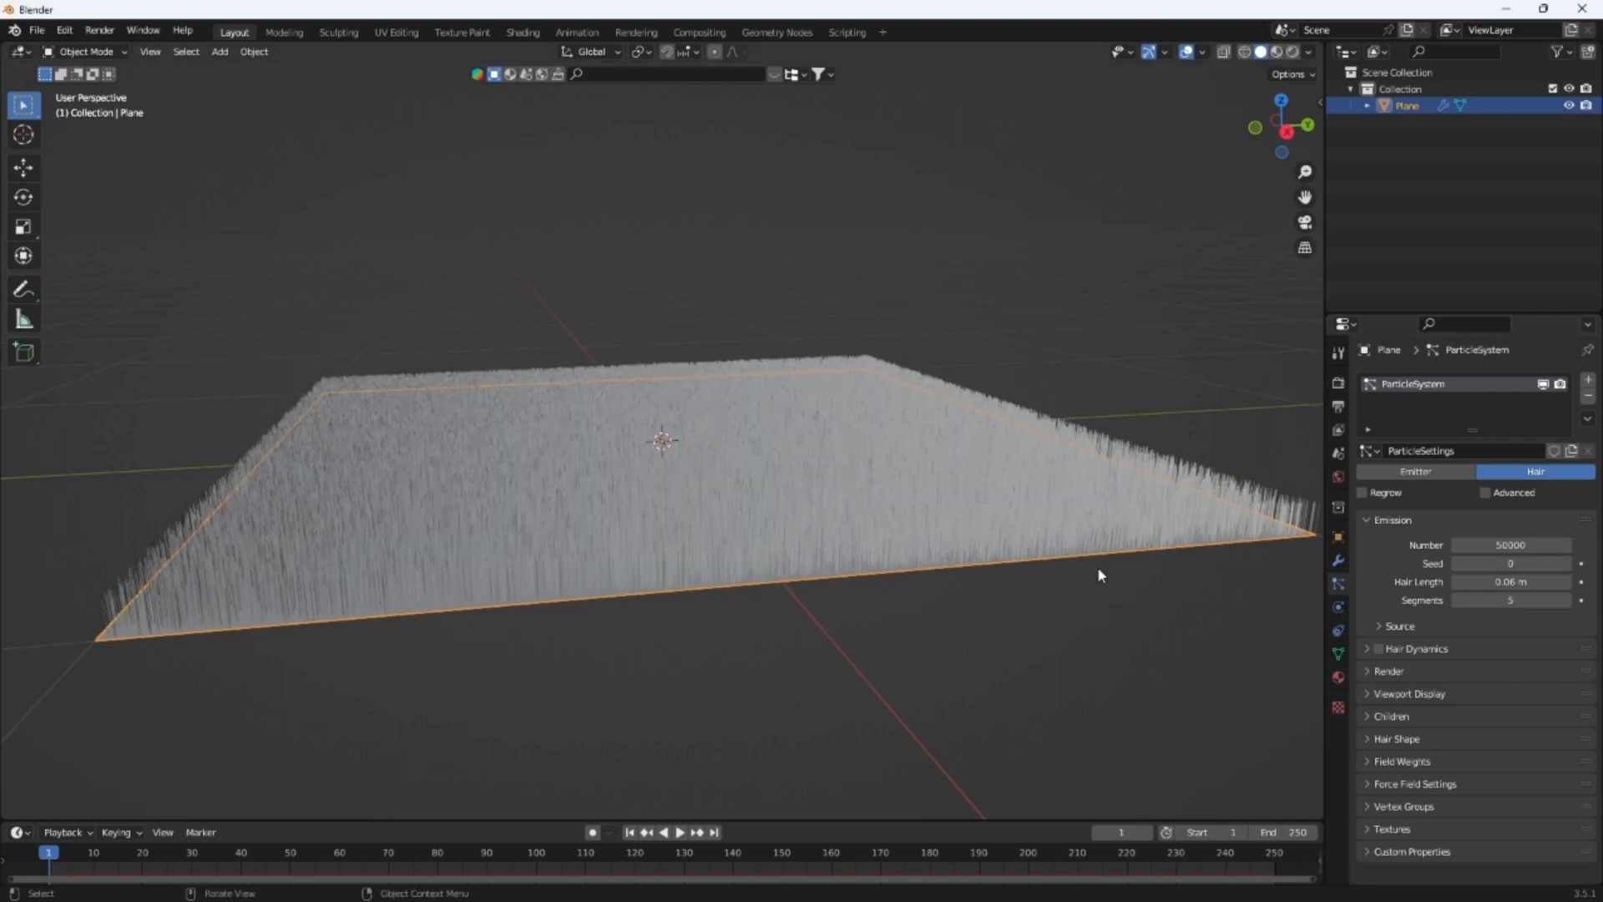
Enable the advanced hair settings and expand the particle system's Physics settings
middle_drag(966, 410, 623, 397)
middle_drag(891, 519, 451, 522)
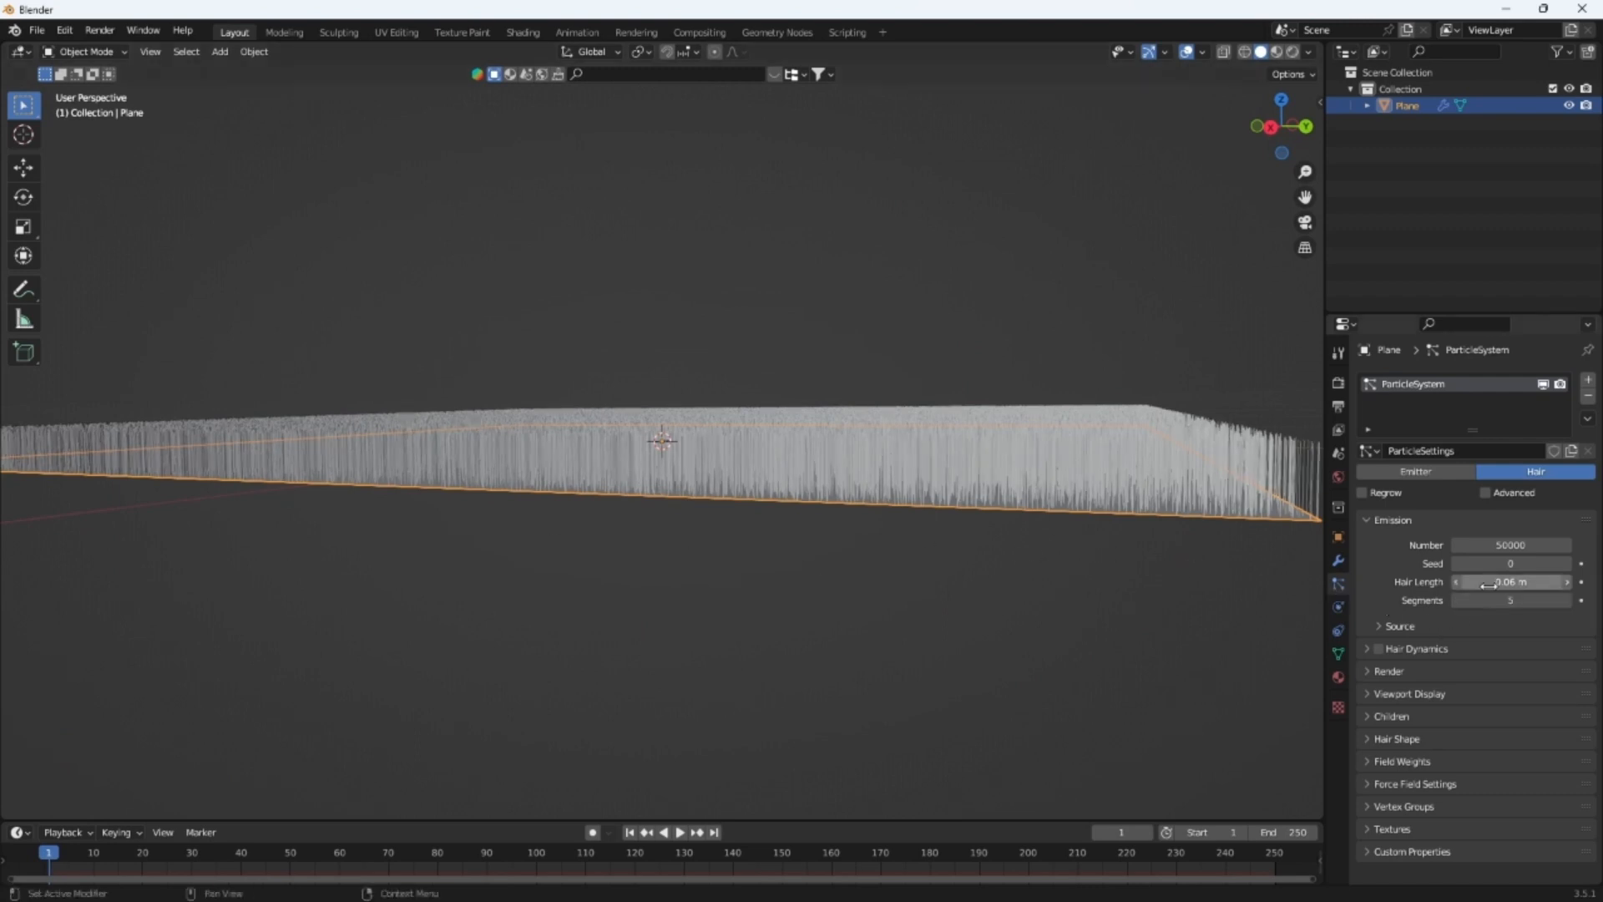
click(1490, 496)
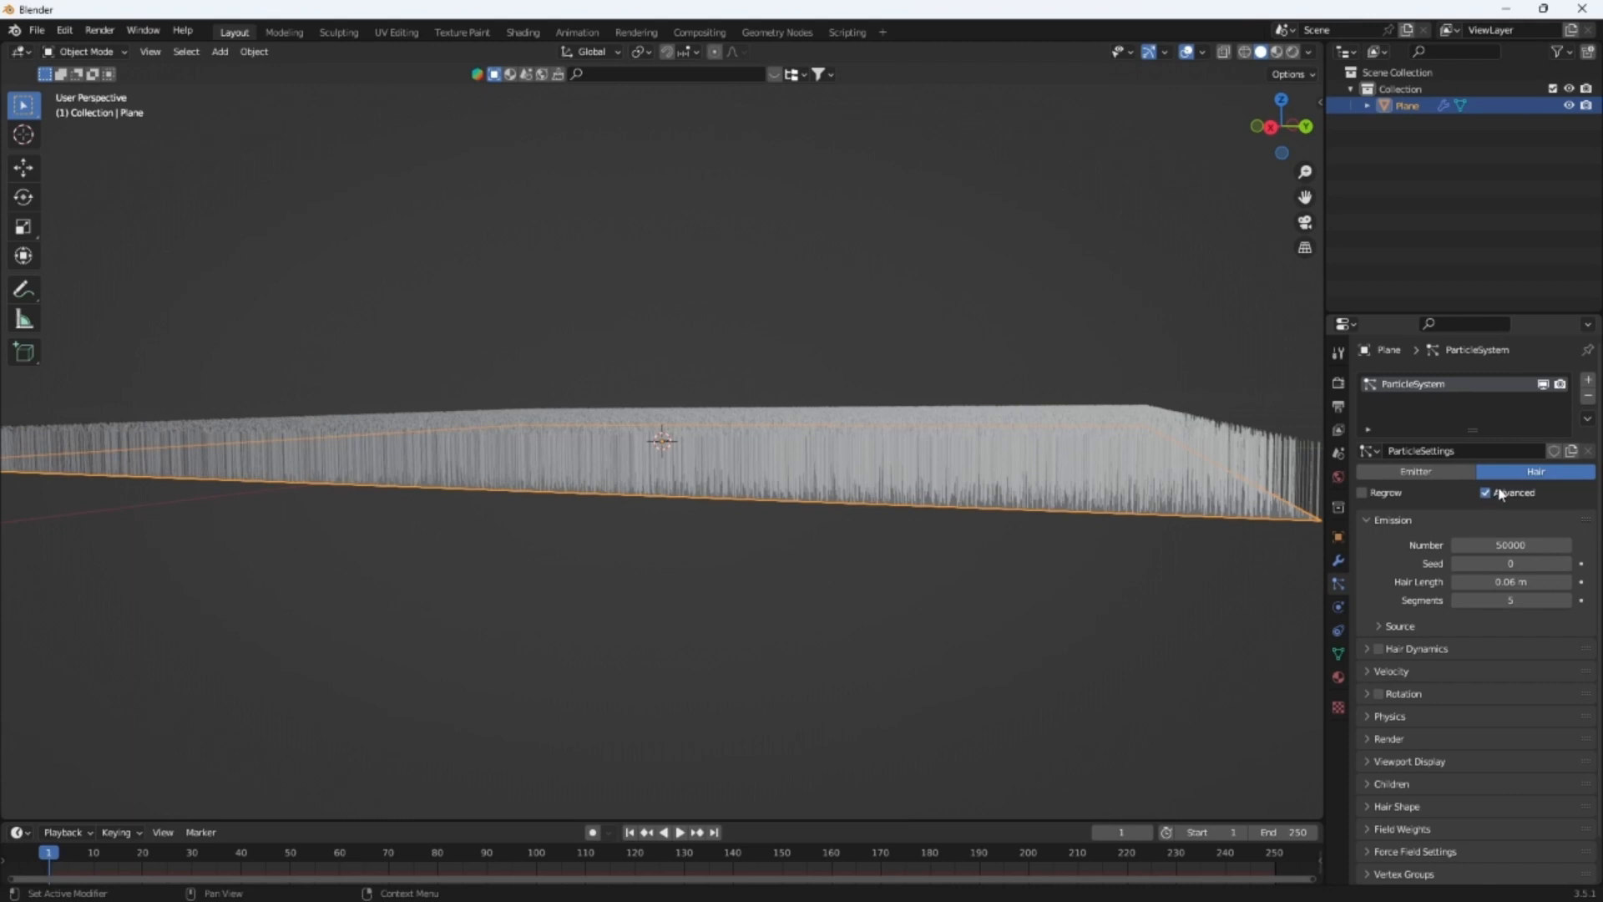
scroll(1419, 702, down, 2)
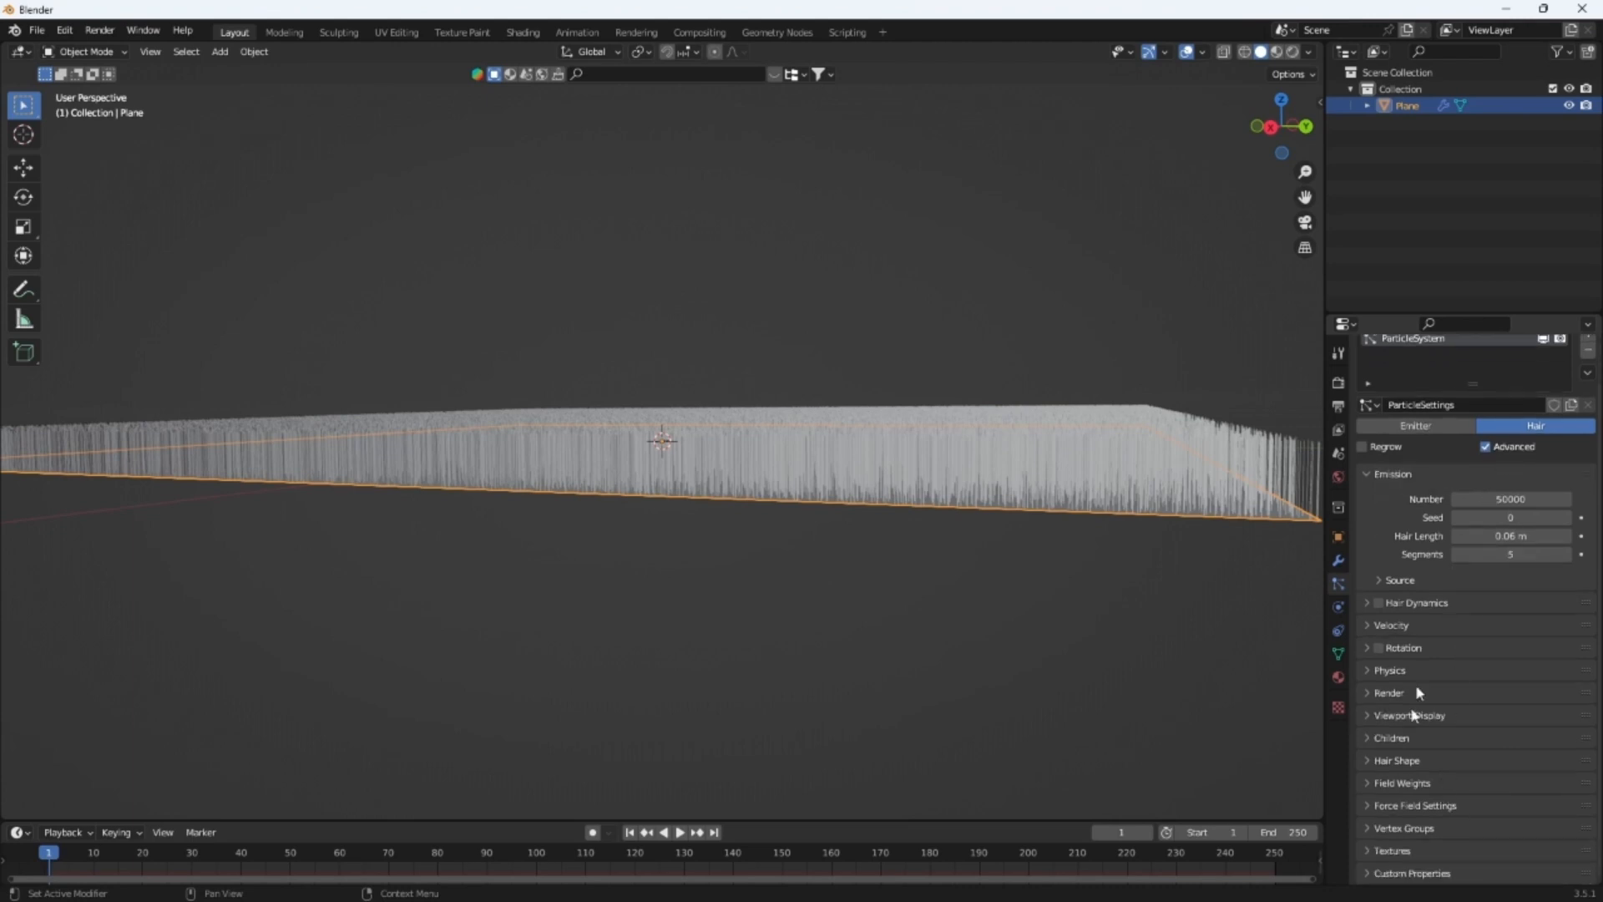
click(1370, 671)
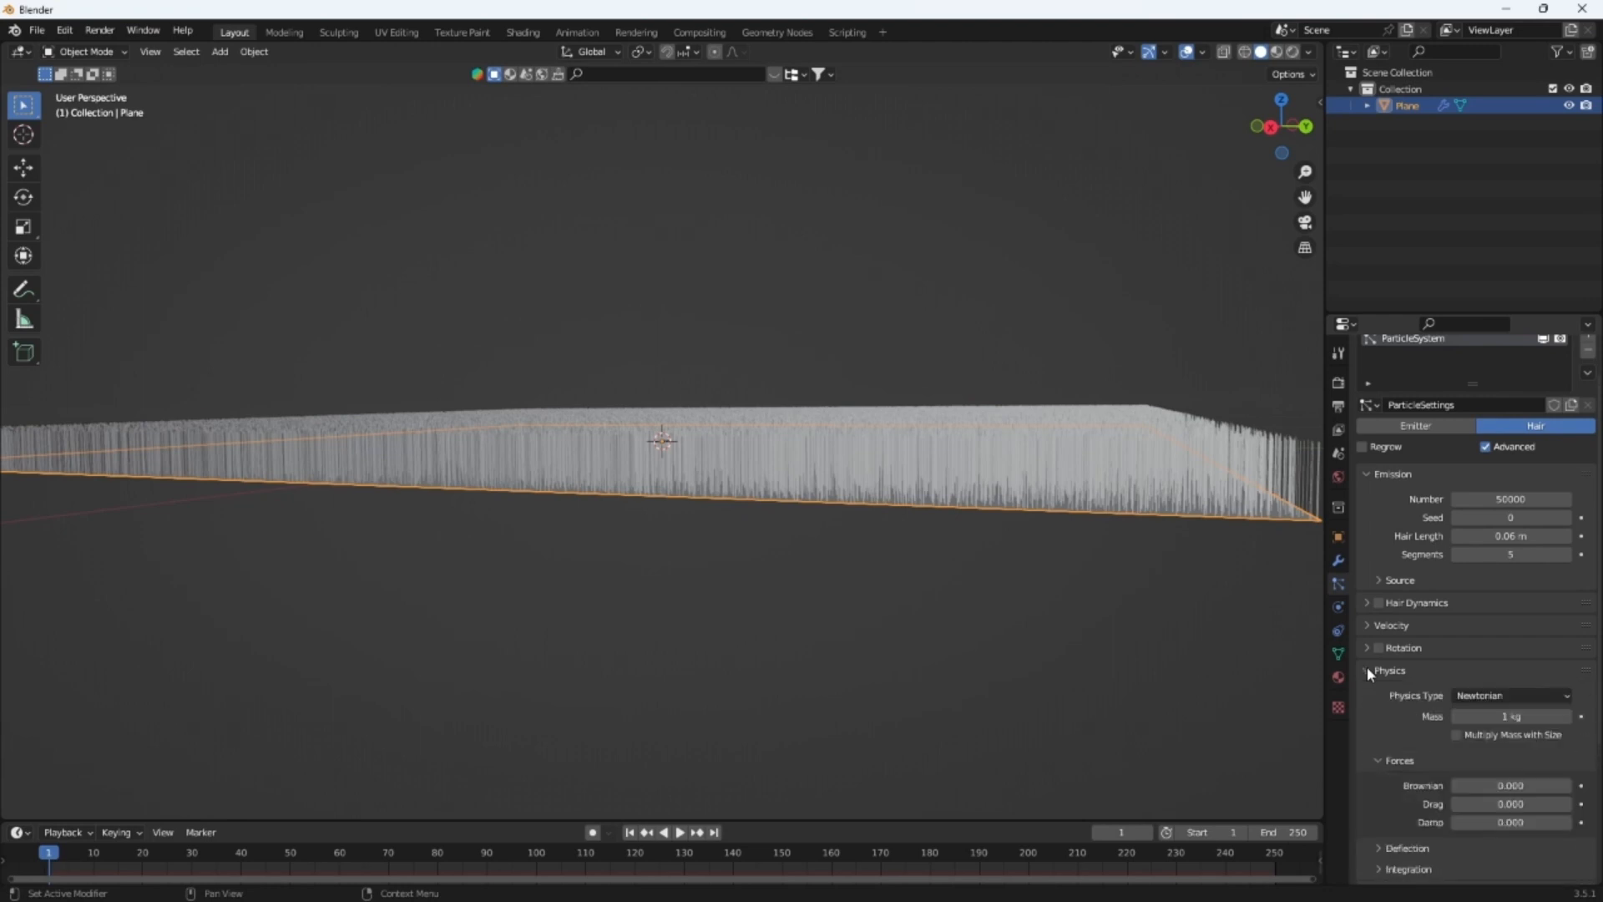
Set the Brownian force of the hair particles to 0.05
middle_drag(1175, 623, 902, 660)
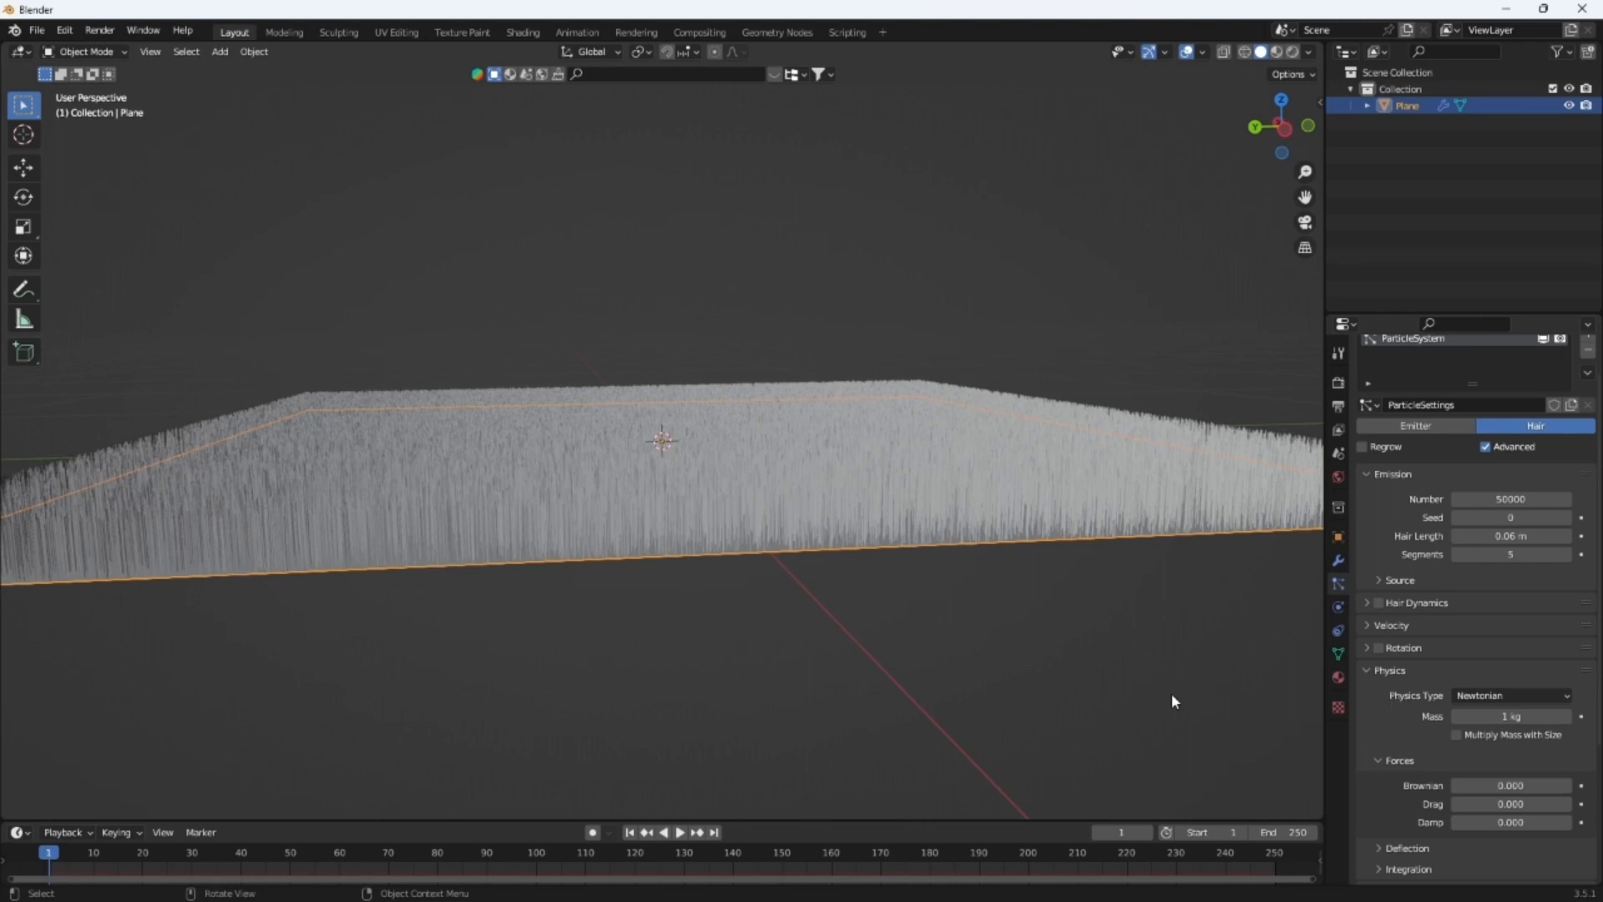
mouse_move(1125, 699)
middle_down()
mouse_move(1102, 715)
mouse_move(1144, 709)
middle_up()
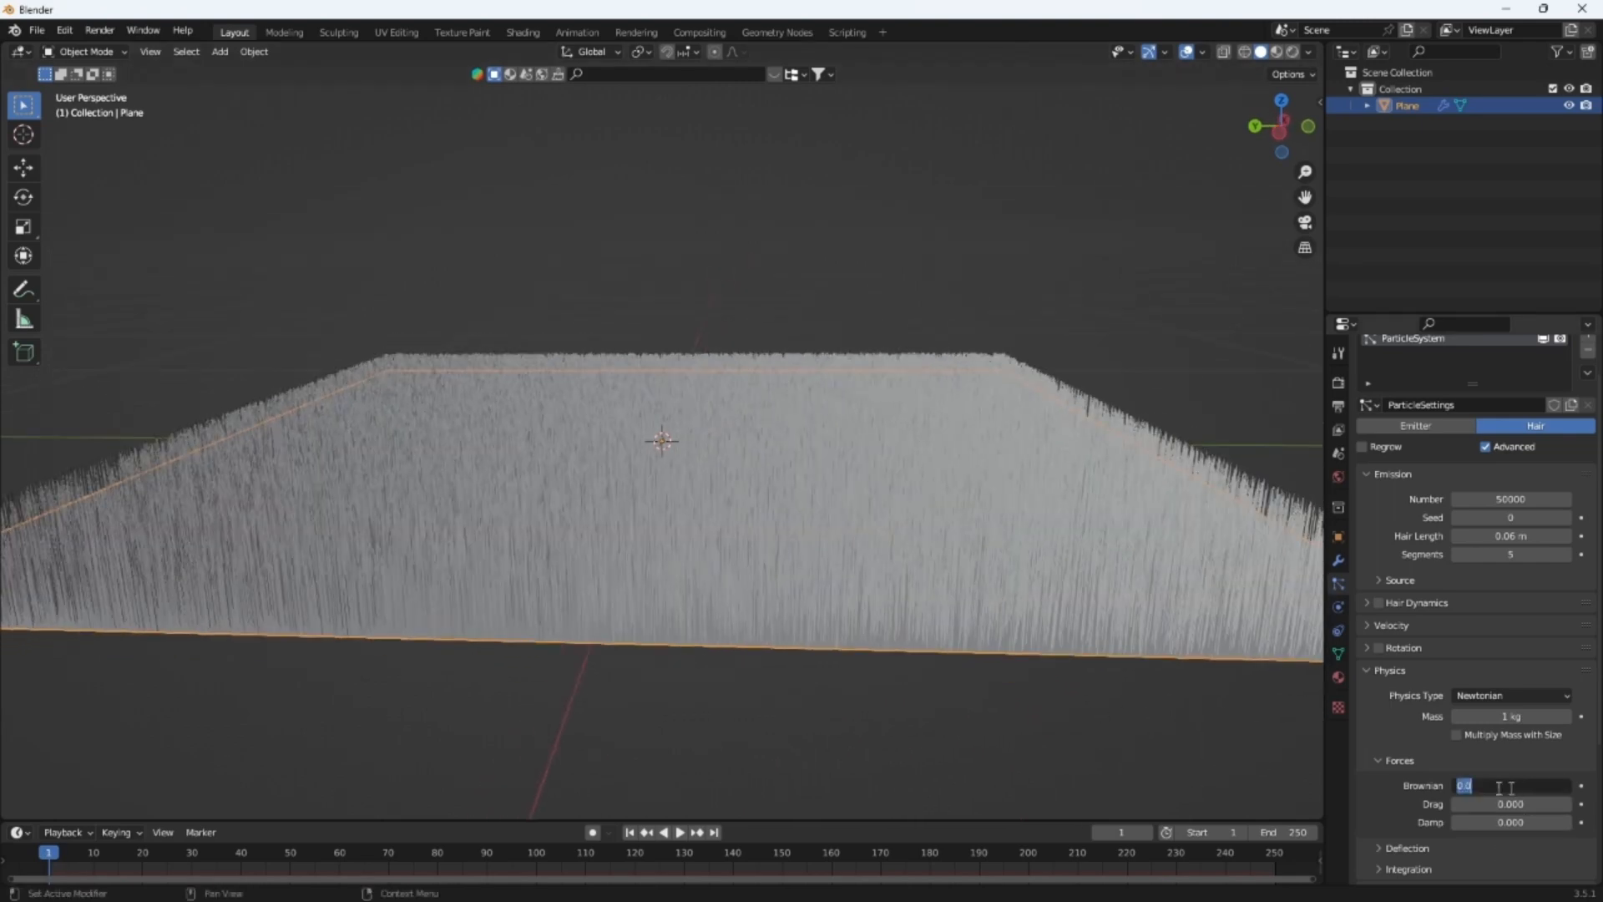
middle_drag(1072, 769, 1097, 755)
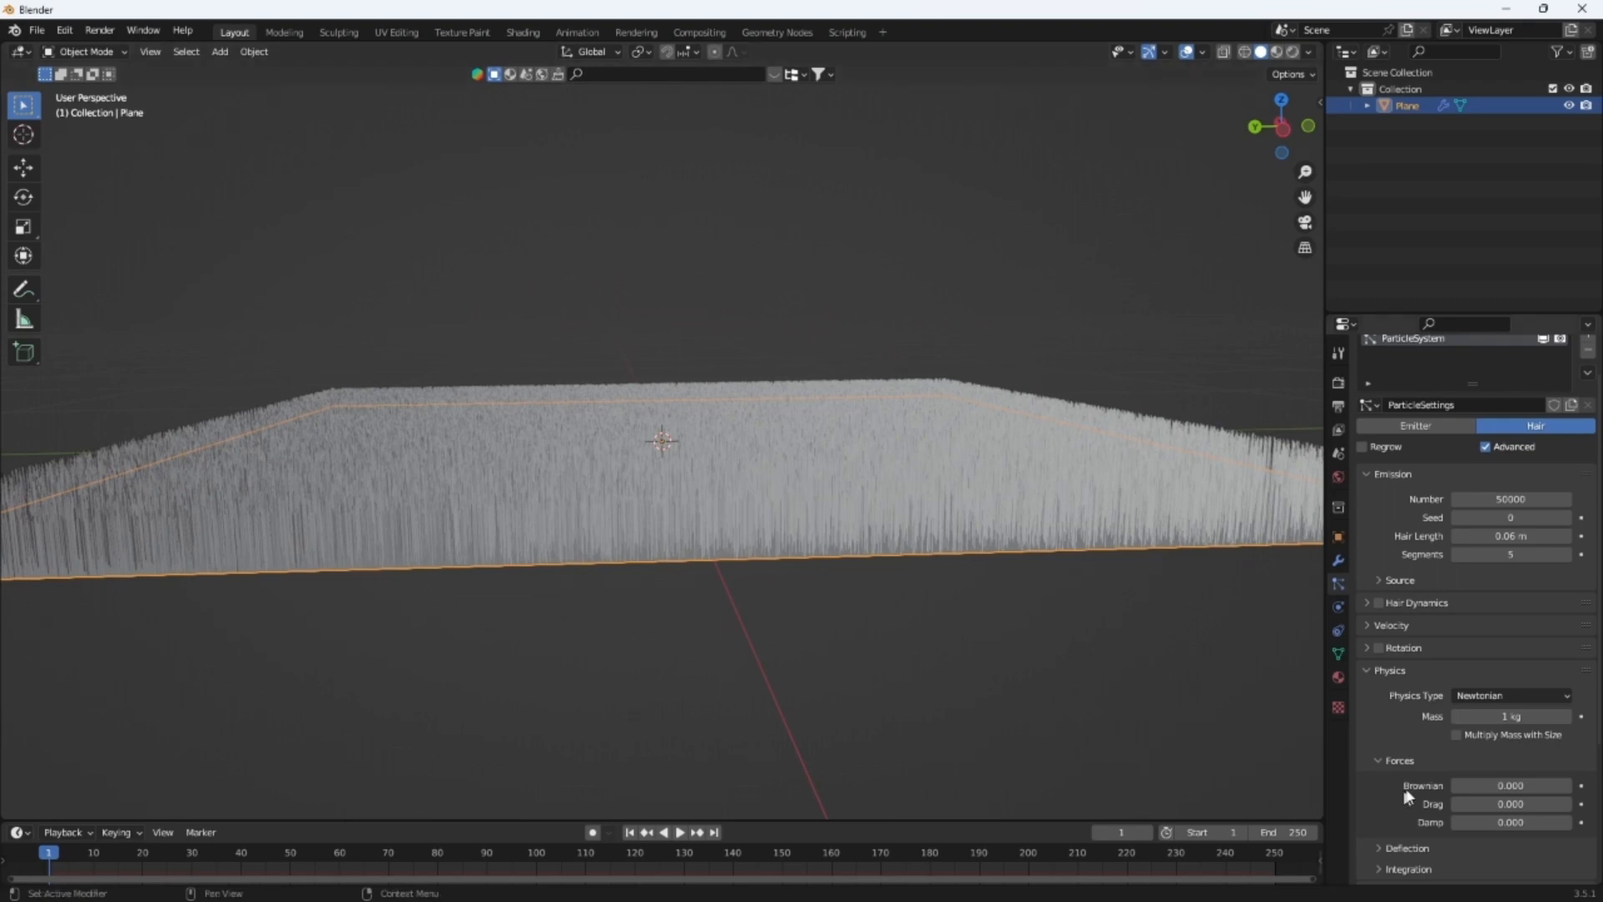
click(1494, 785)
key(BackSpace)
text(.05)
key(Return)
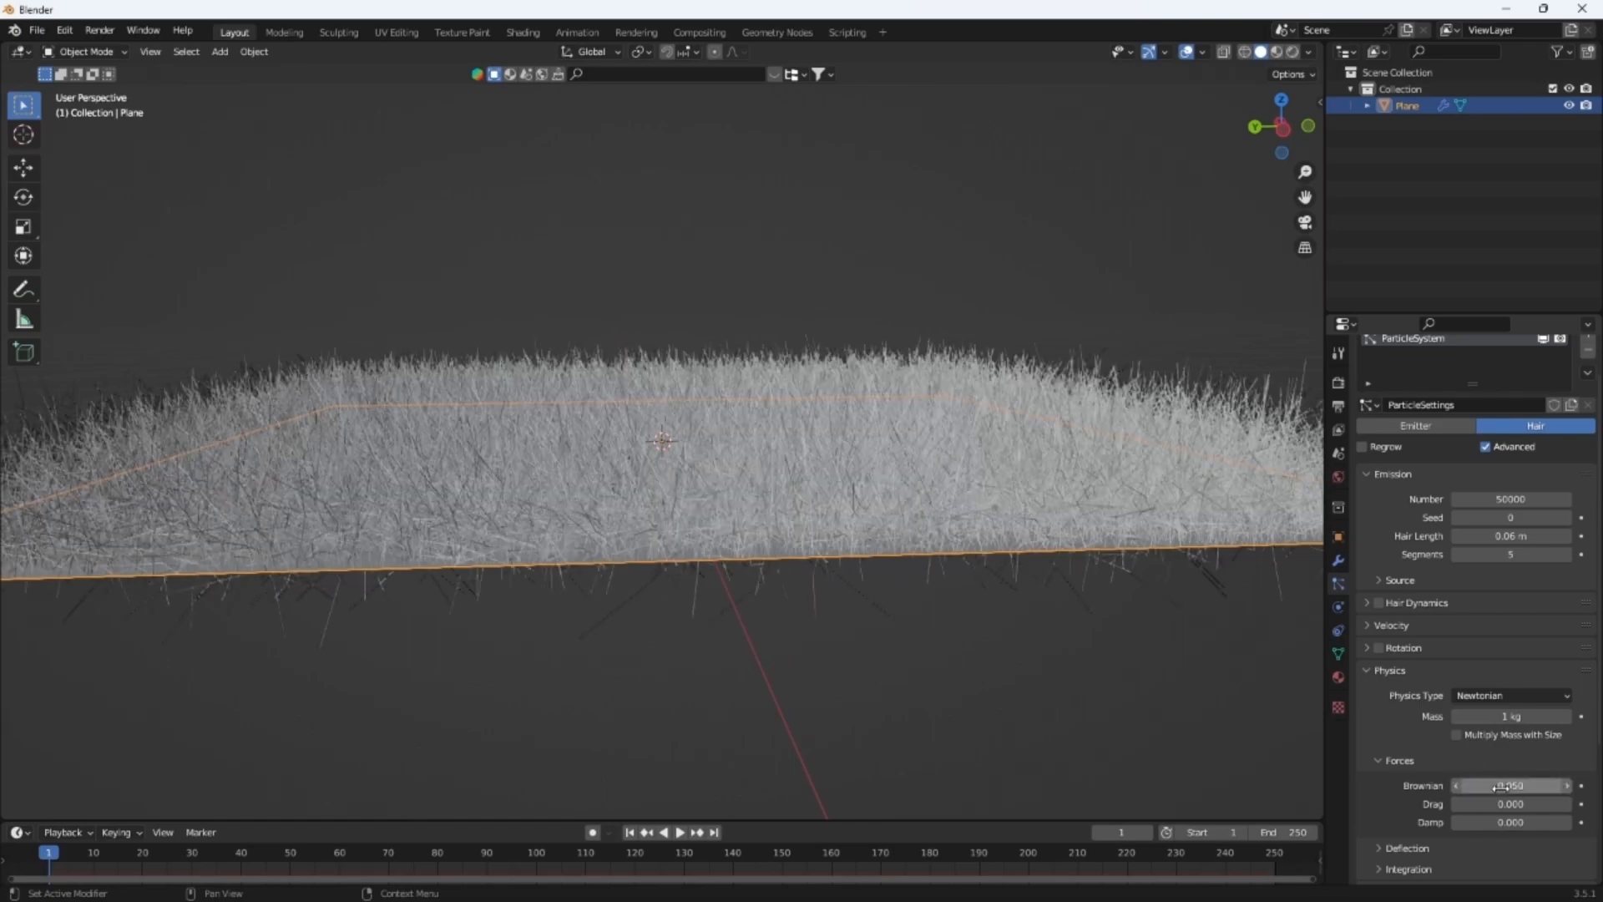
Set the Brownian force to 0.01 for a subtler randomness in the grass strands
mouse_move(818, 660)
middle_down()
mouse_move(955, 637)
mouse_move(836, 686)
mouse_move(805, 659)
middle_up()
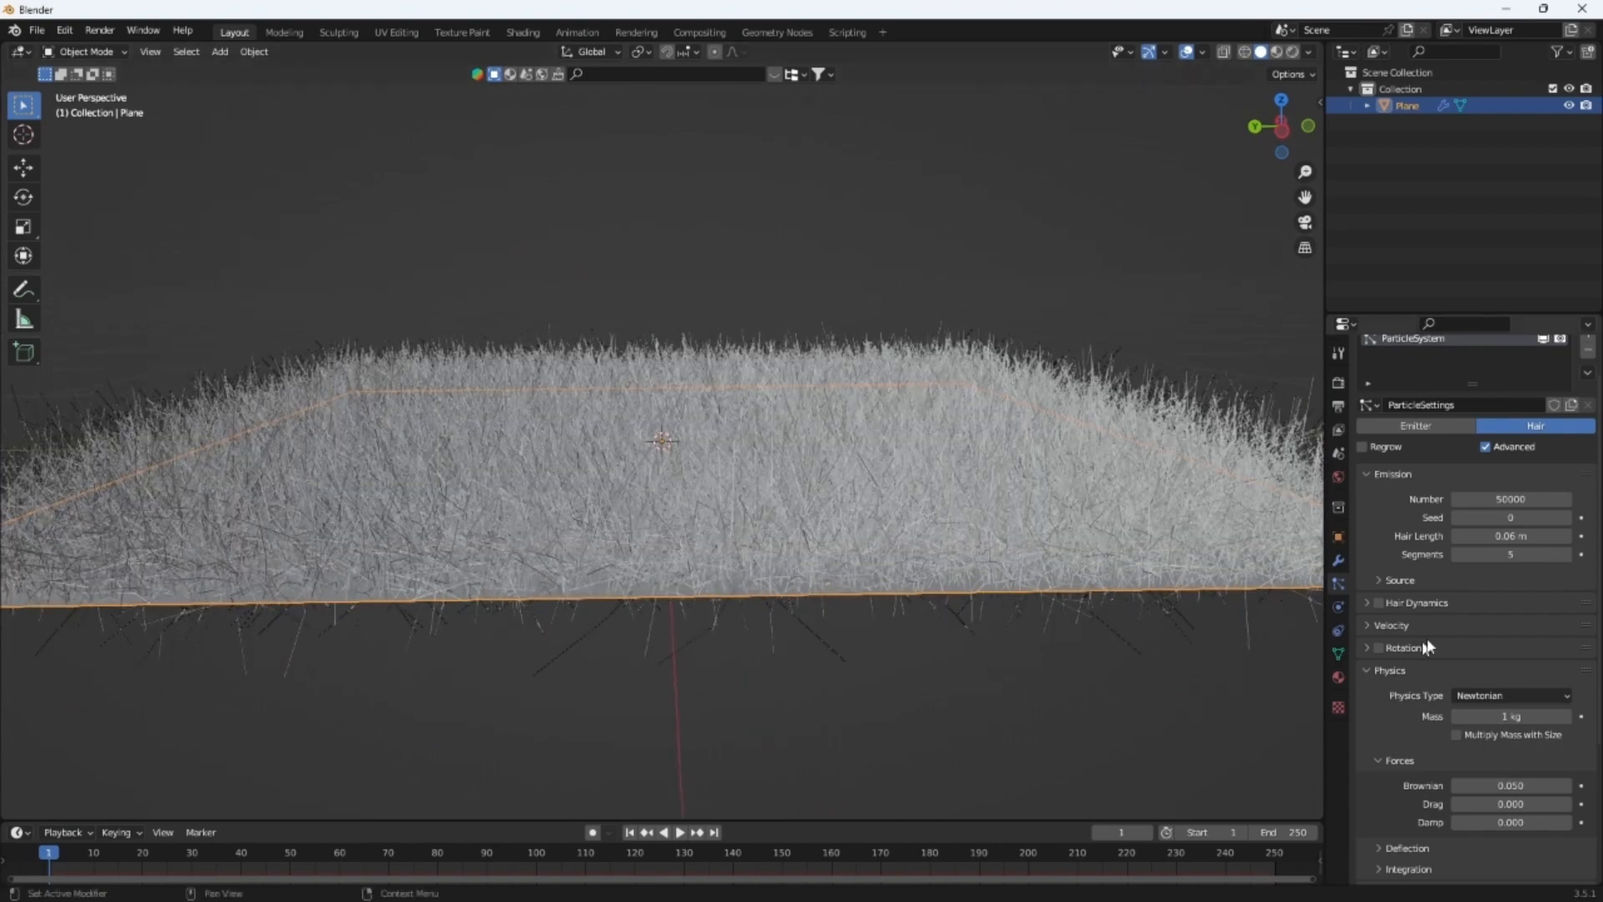
middle_drag(1111, 639, 900, 638)
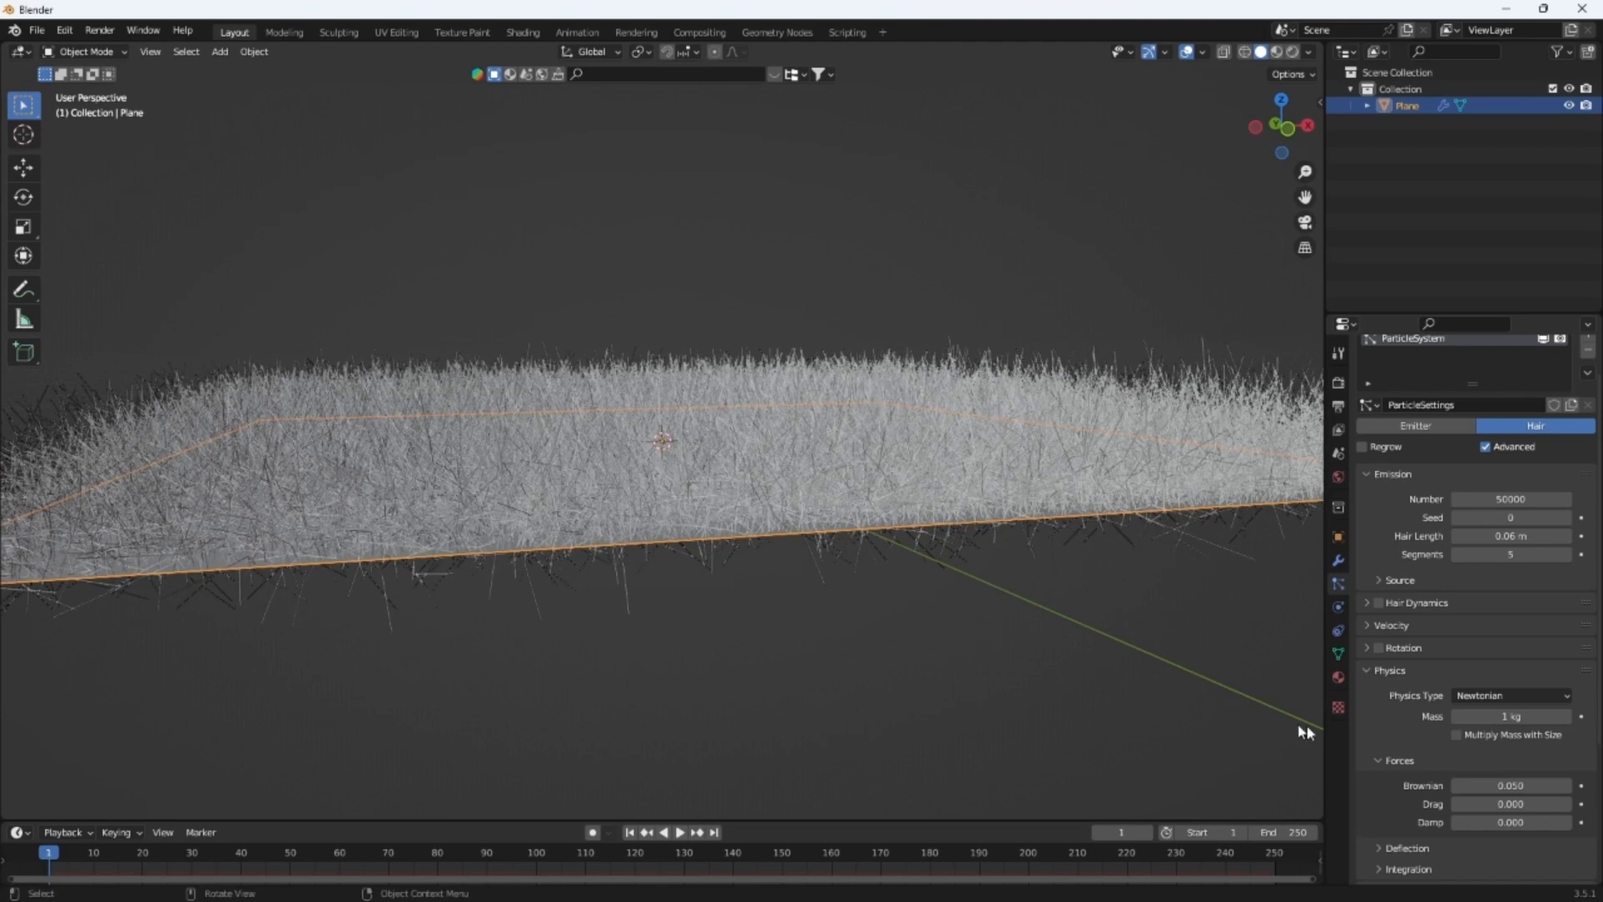
click(1520, 786)
text(0.01)
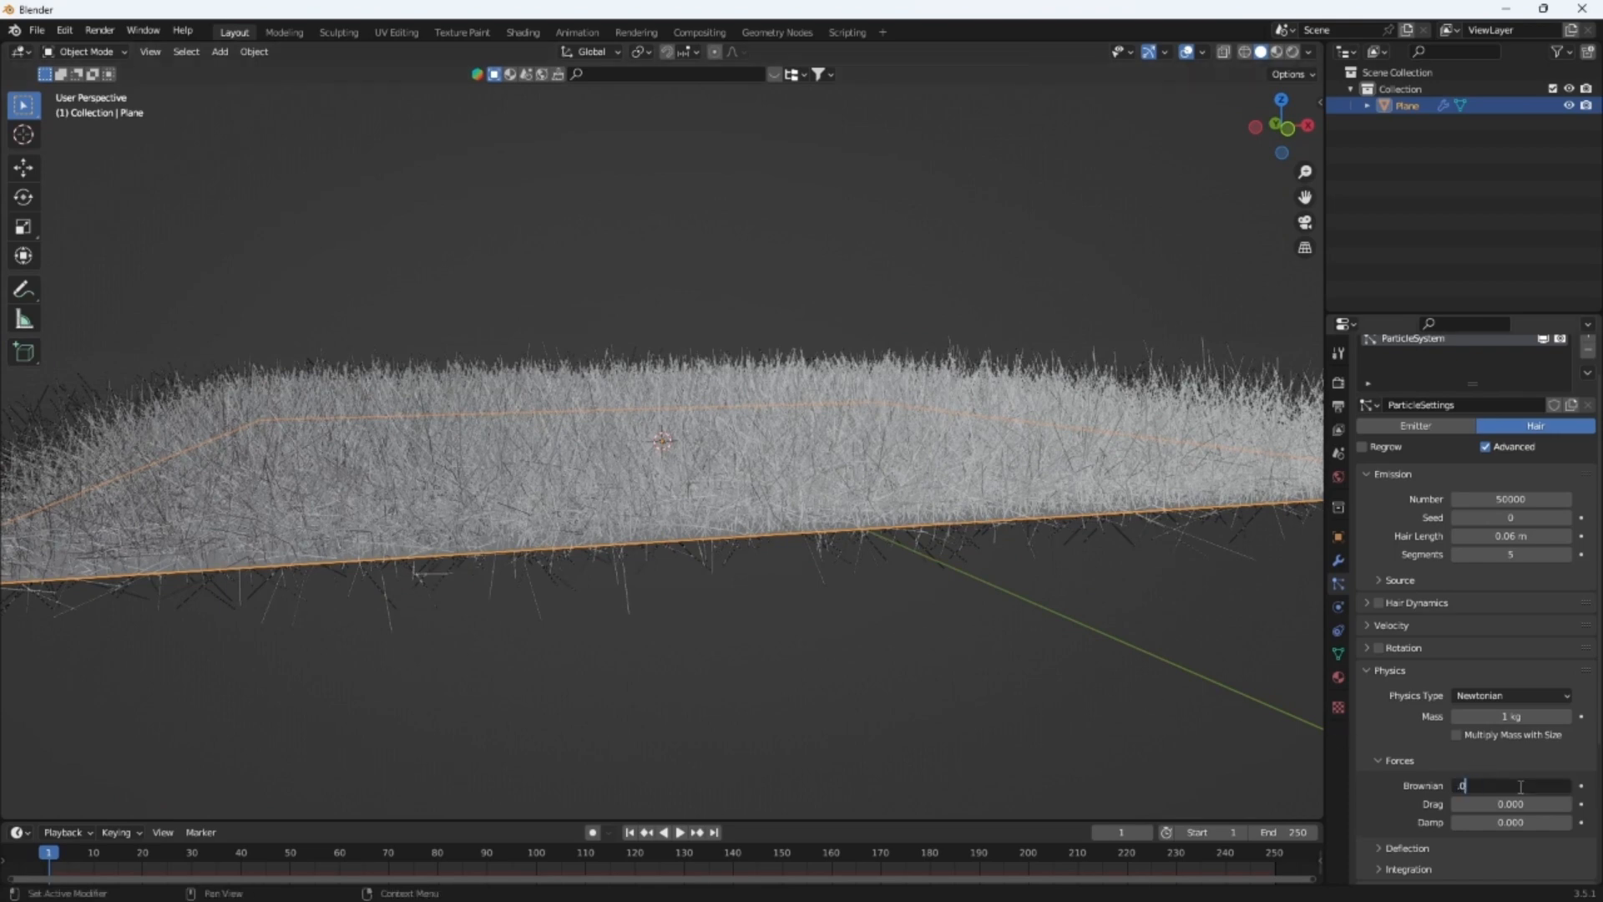
key(Return)
middle_drag(518, 639, 637, 628)
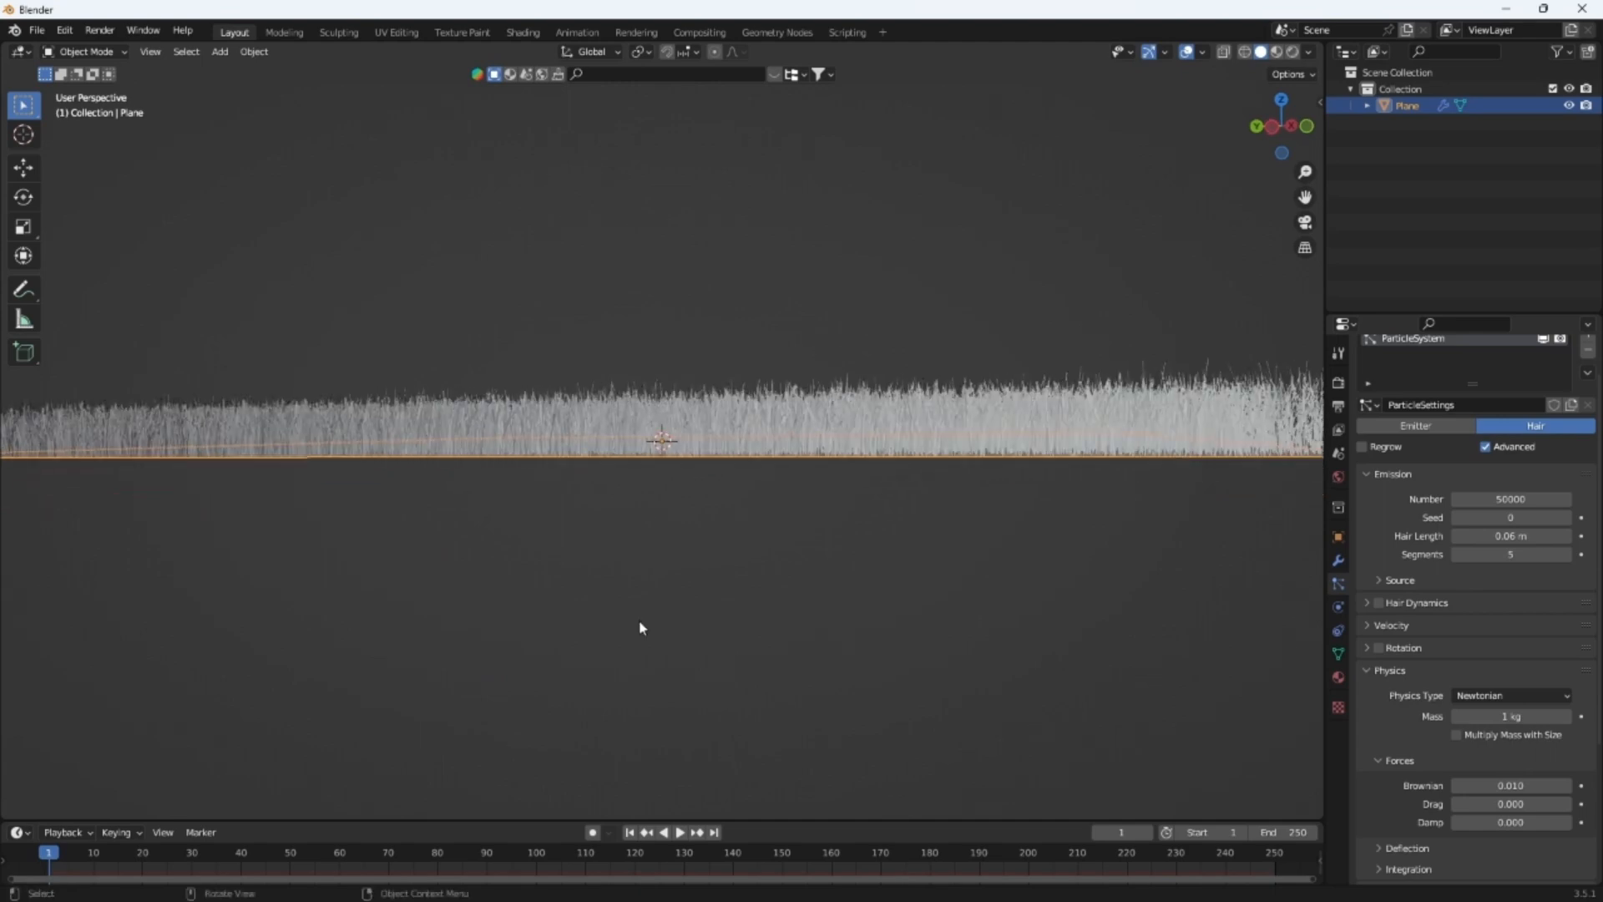
Set the Brownian force of the grass hair particles to 0.02
click(1499, 785)
key(BackSpace)
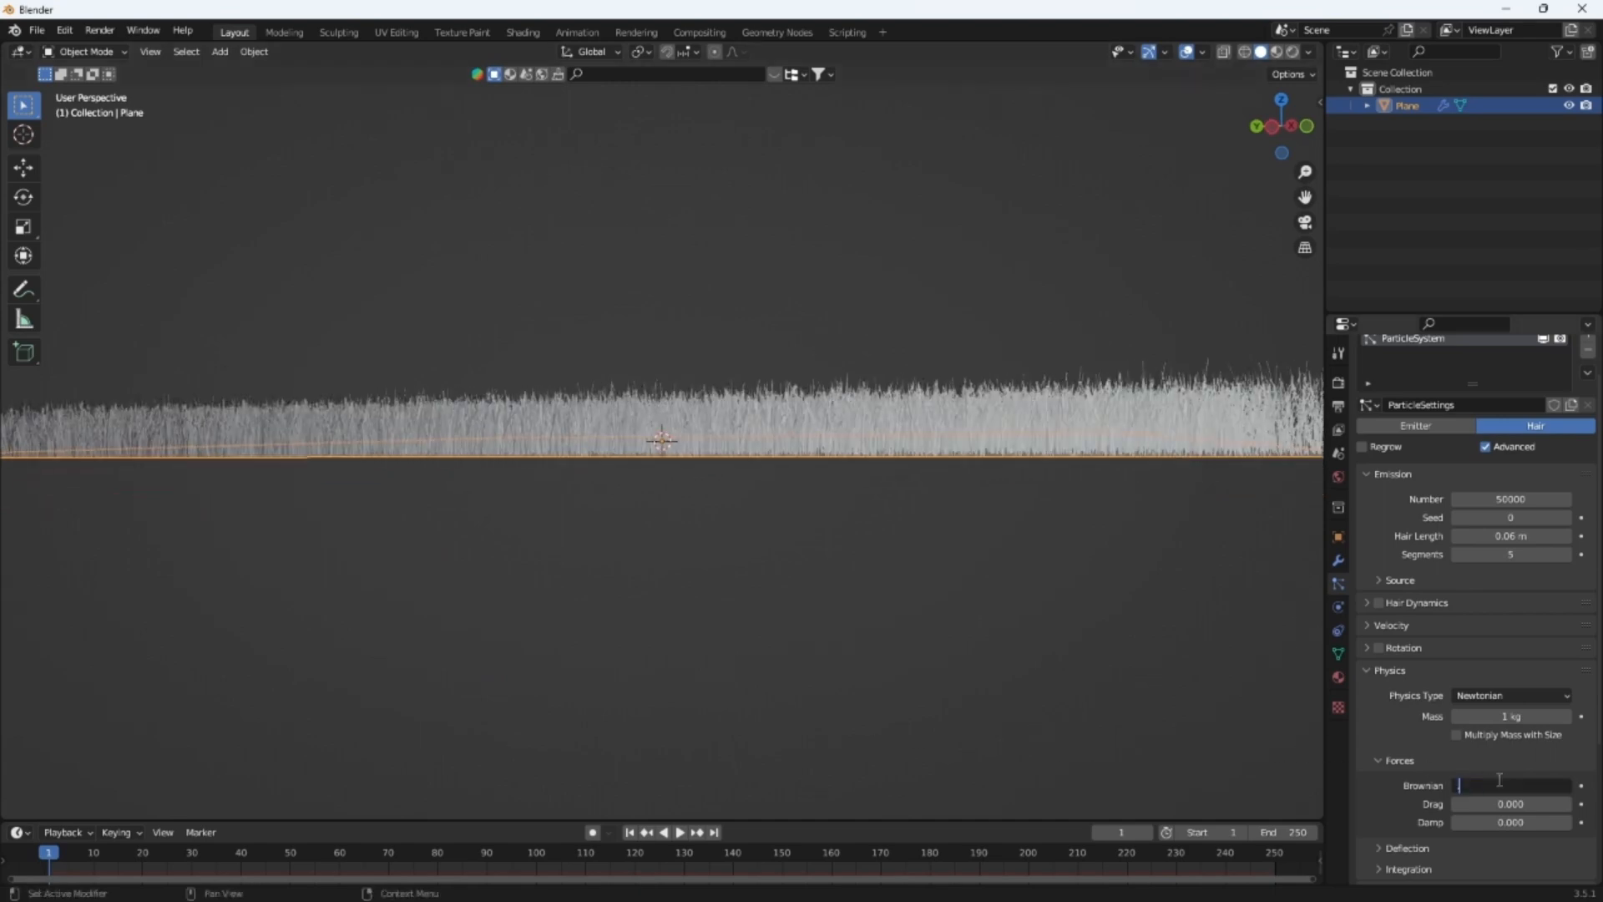
text(.02)
key(Return)
middle_drag(952, 526, 765, 454)
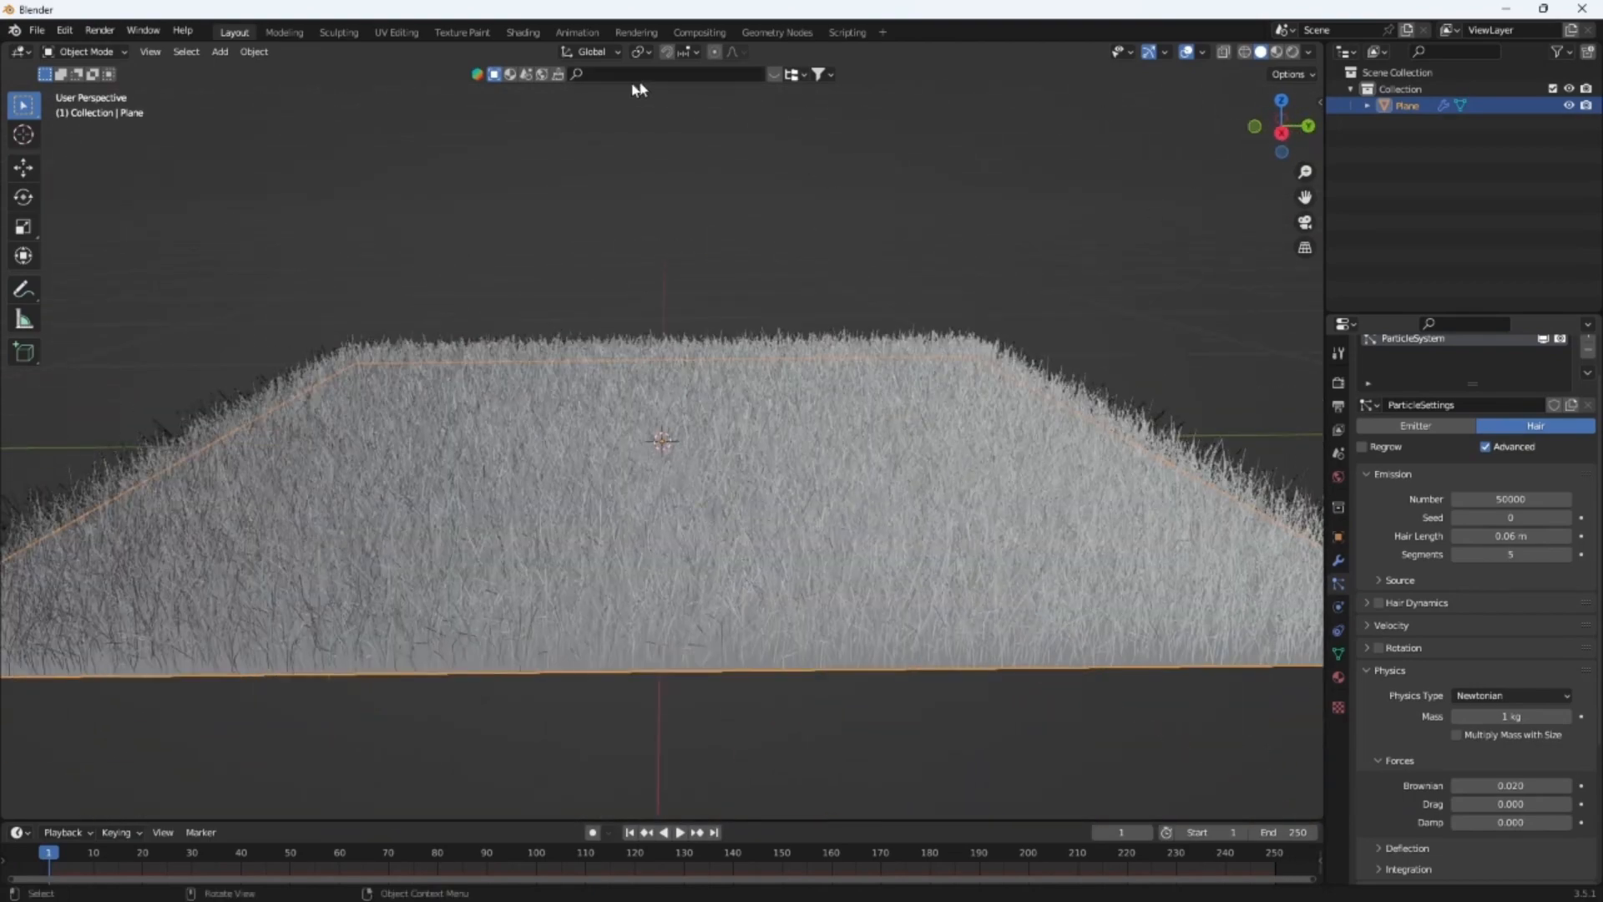
Switch the viewport to rendered shading and add a sun light to the scene
click(1292, 52)
middle_drag(867, 490, 609, 481)
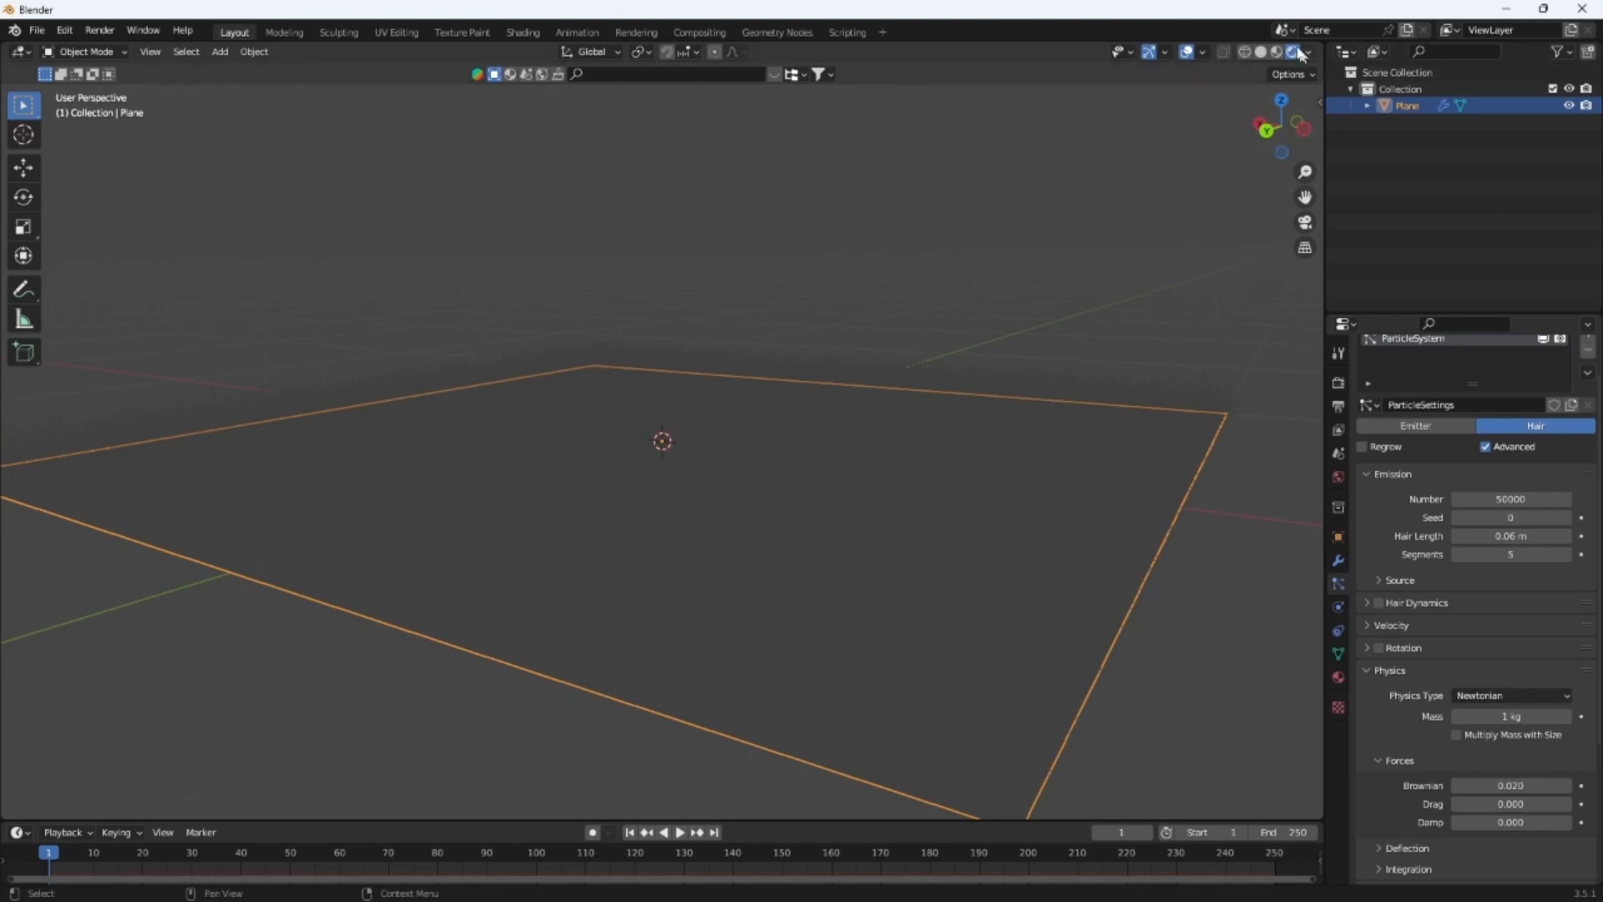
middle_drag(898, 426, 937, 469)
click(220, 52)
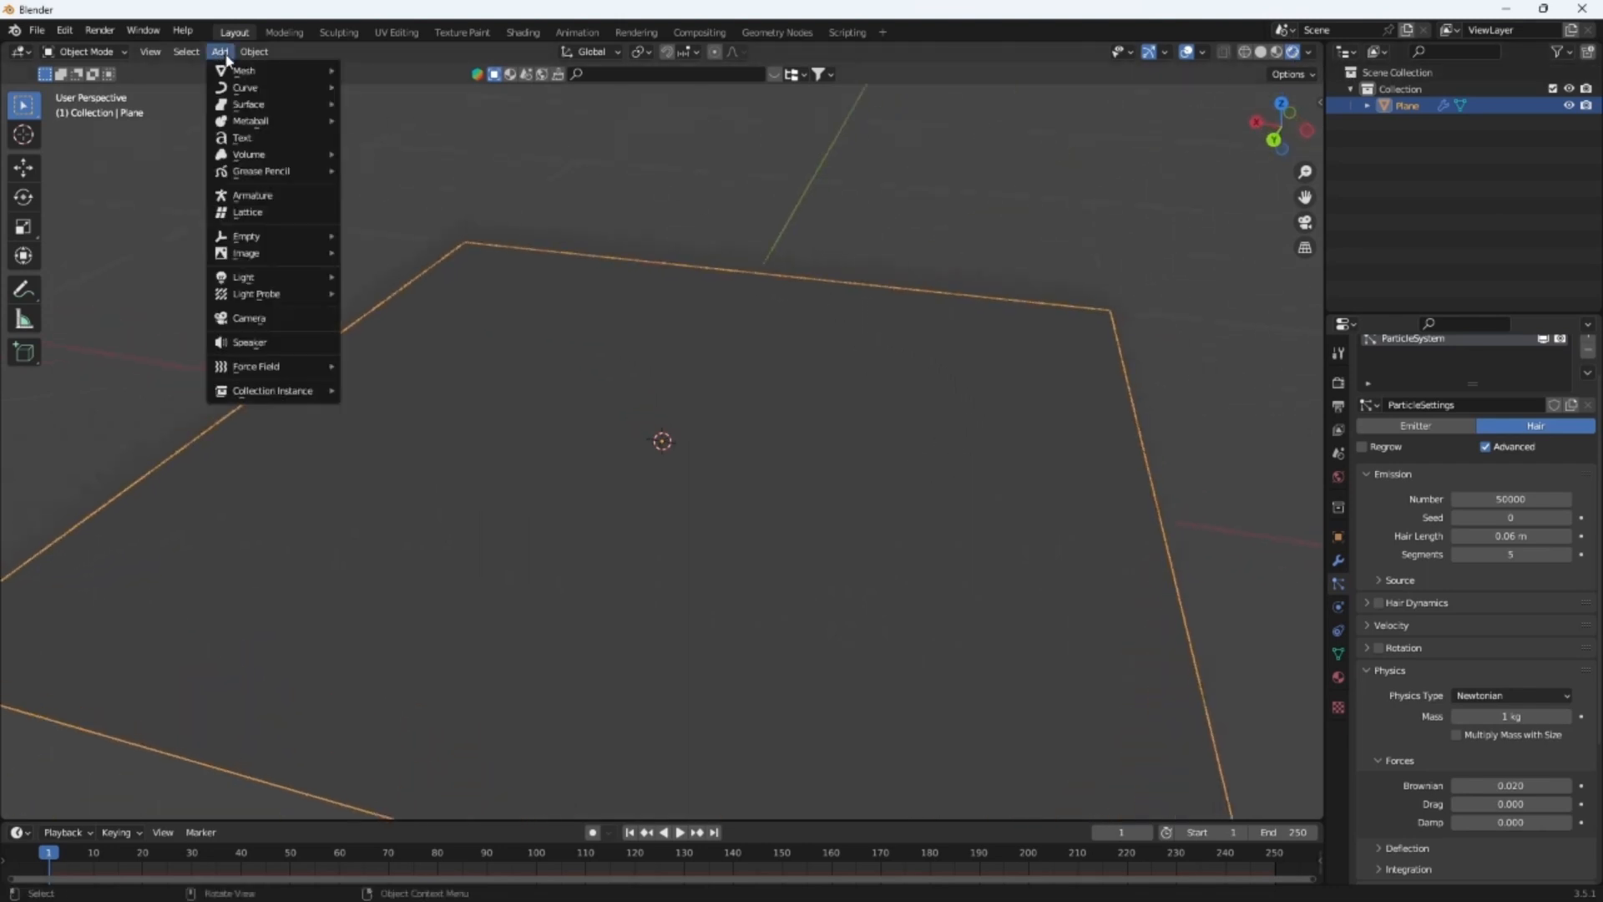
mouse_move(290, 277)
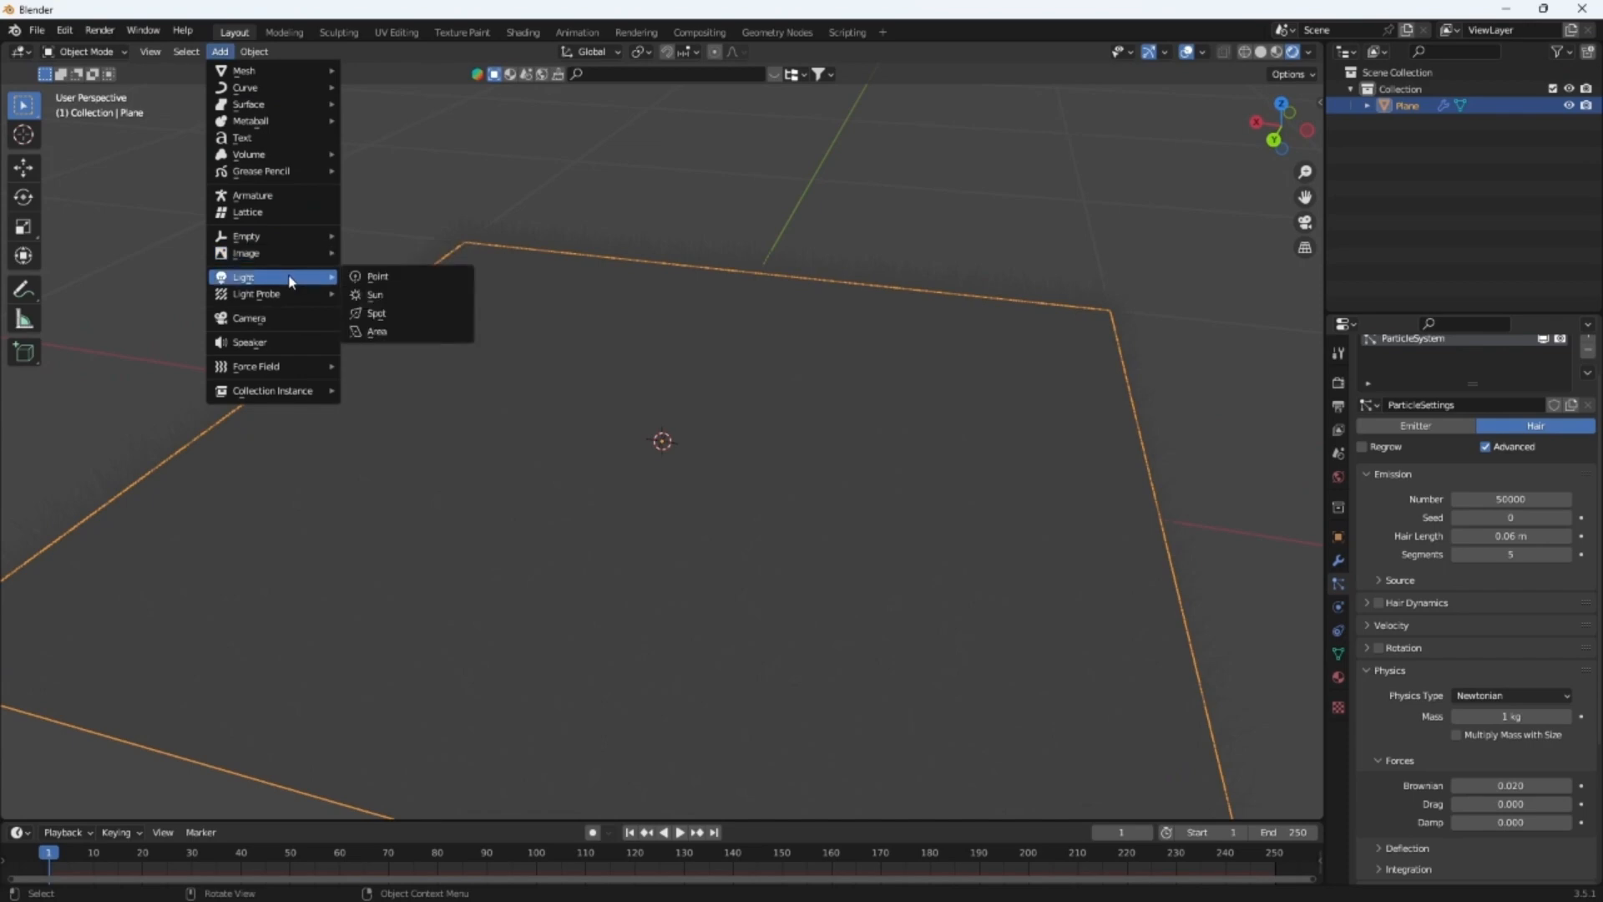
click(389, 295)
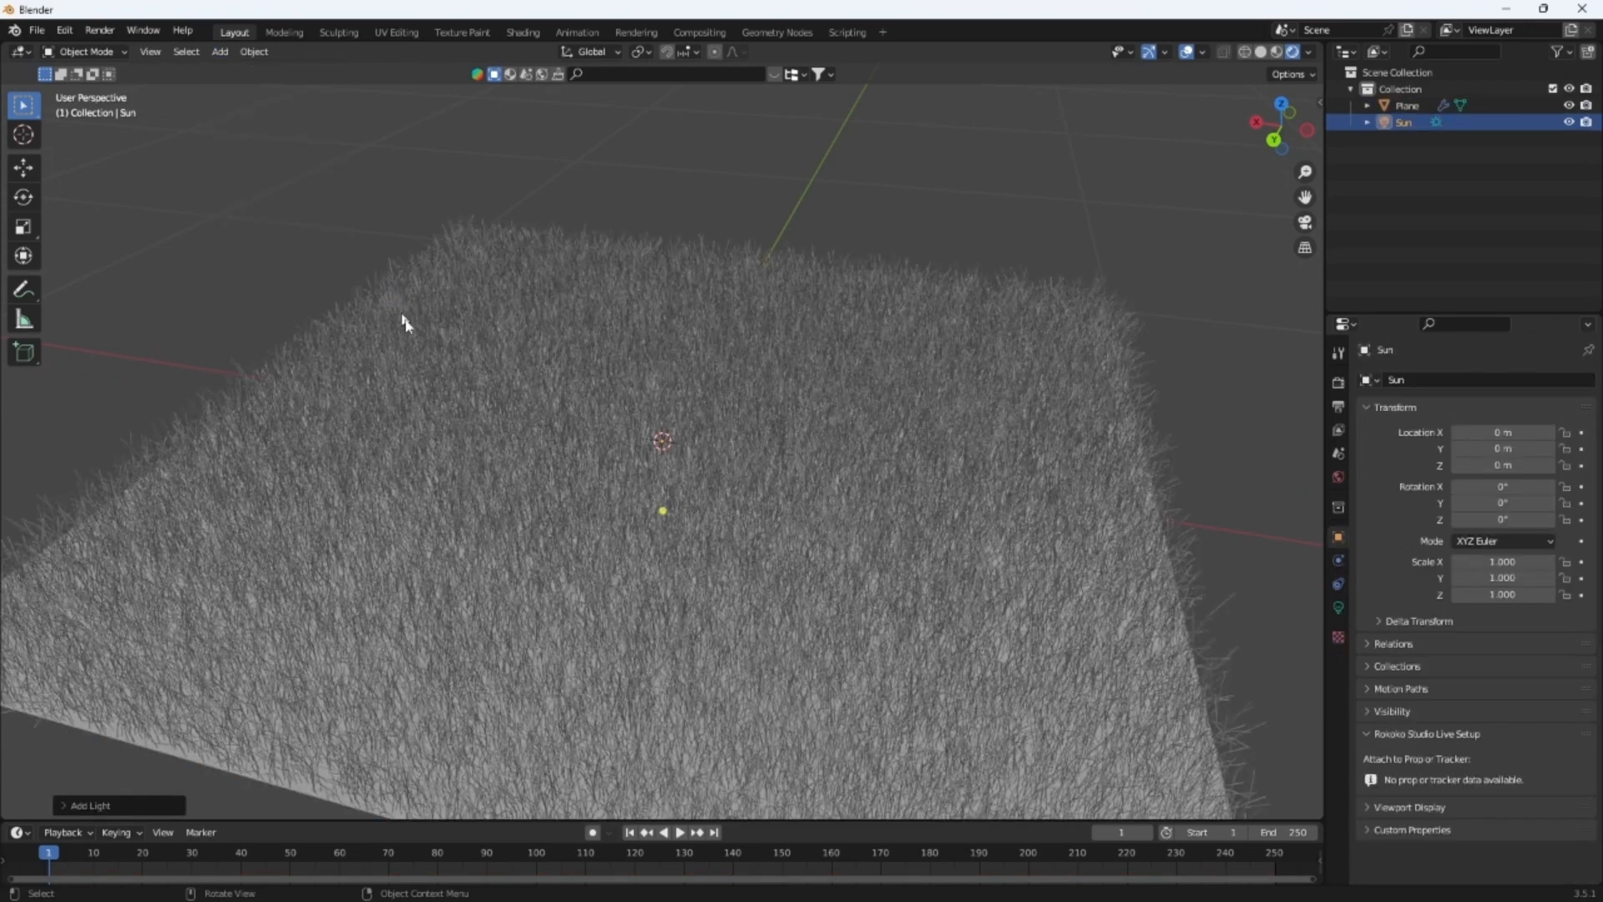
Move the sun light straight up along Z to about 0.37 m above the plane
click(25, 168)
drag(661, 384, 661, 219)
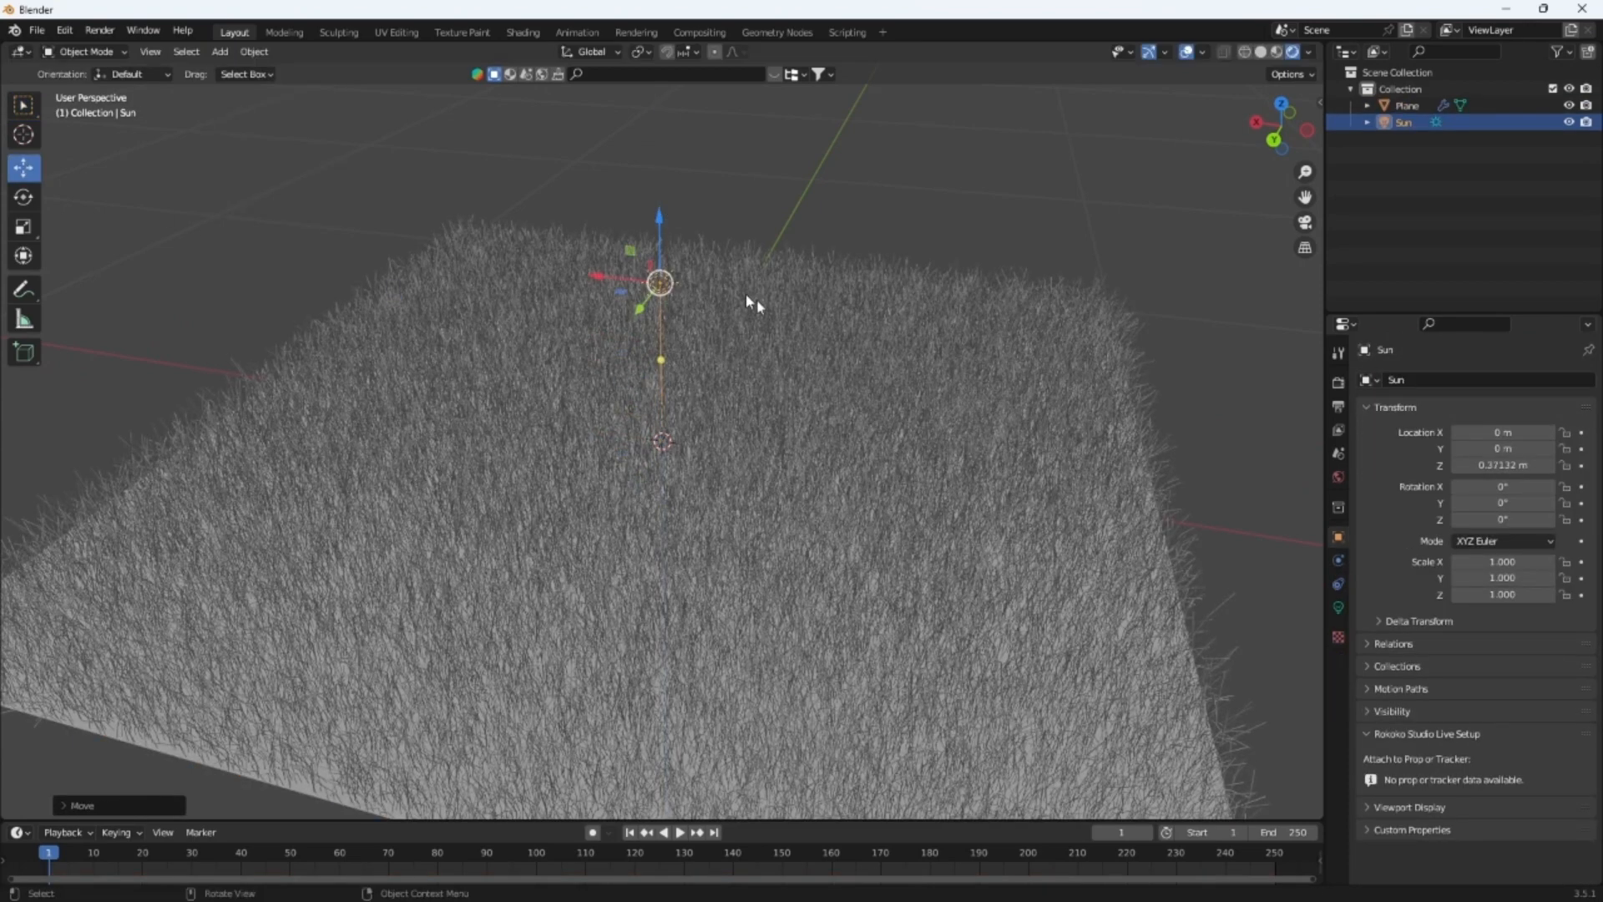
middle_drag(751, 305, 913, 371)
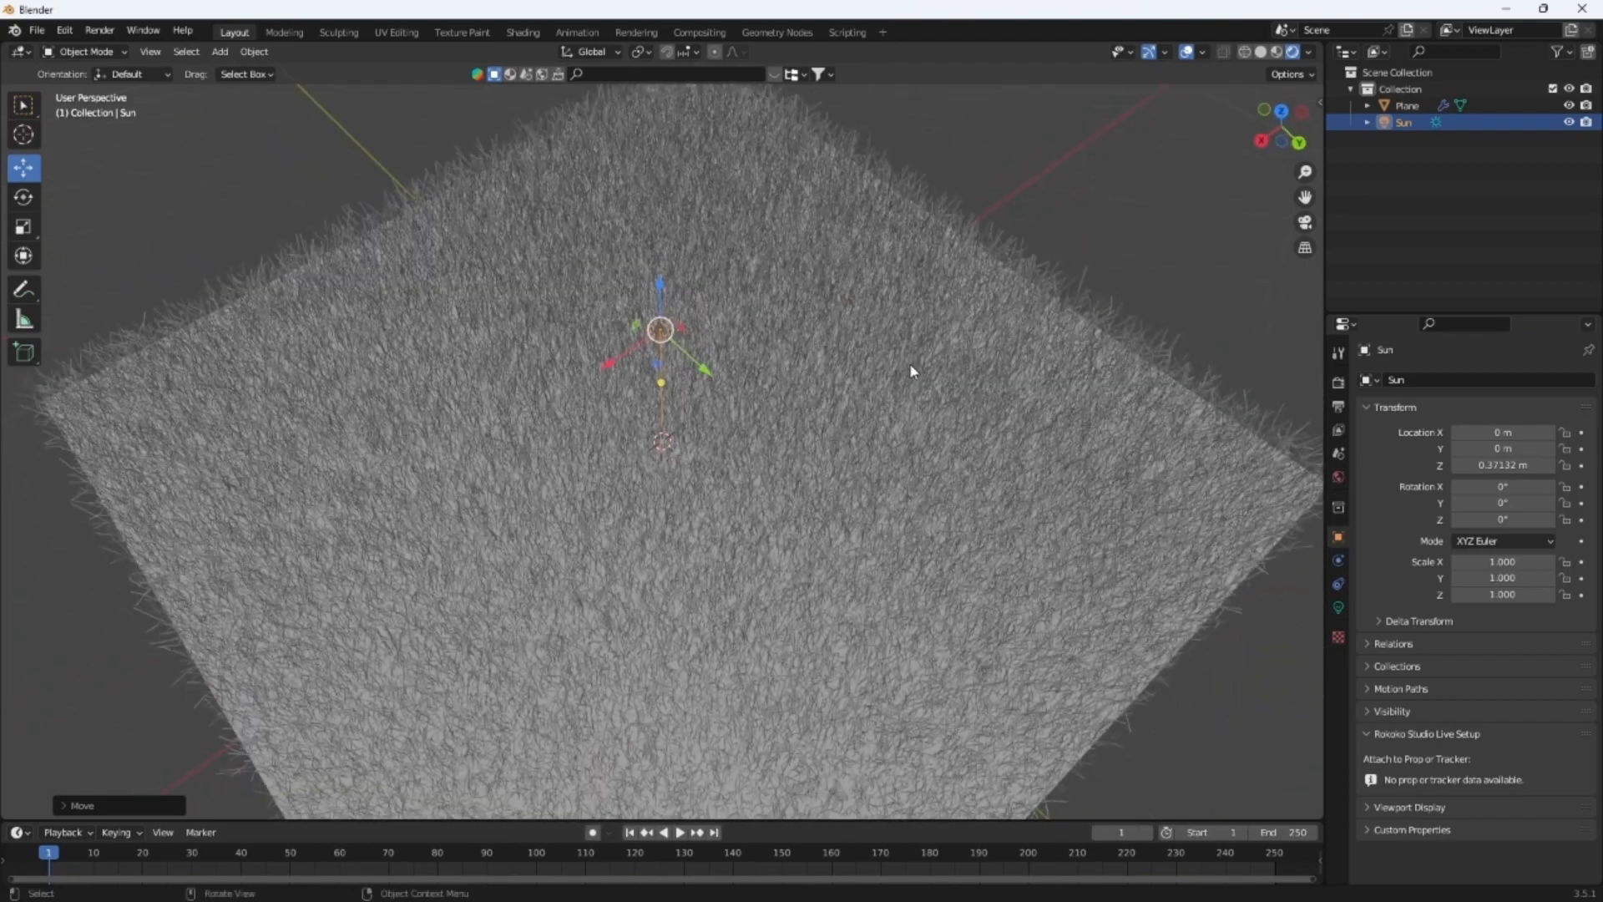
Set the sun light's strength to 100
click(1339, 607)
click(1524, 494)
click(1523, 496)
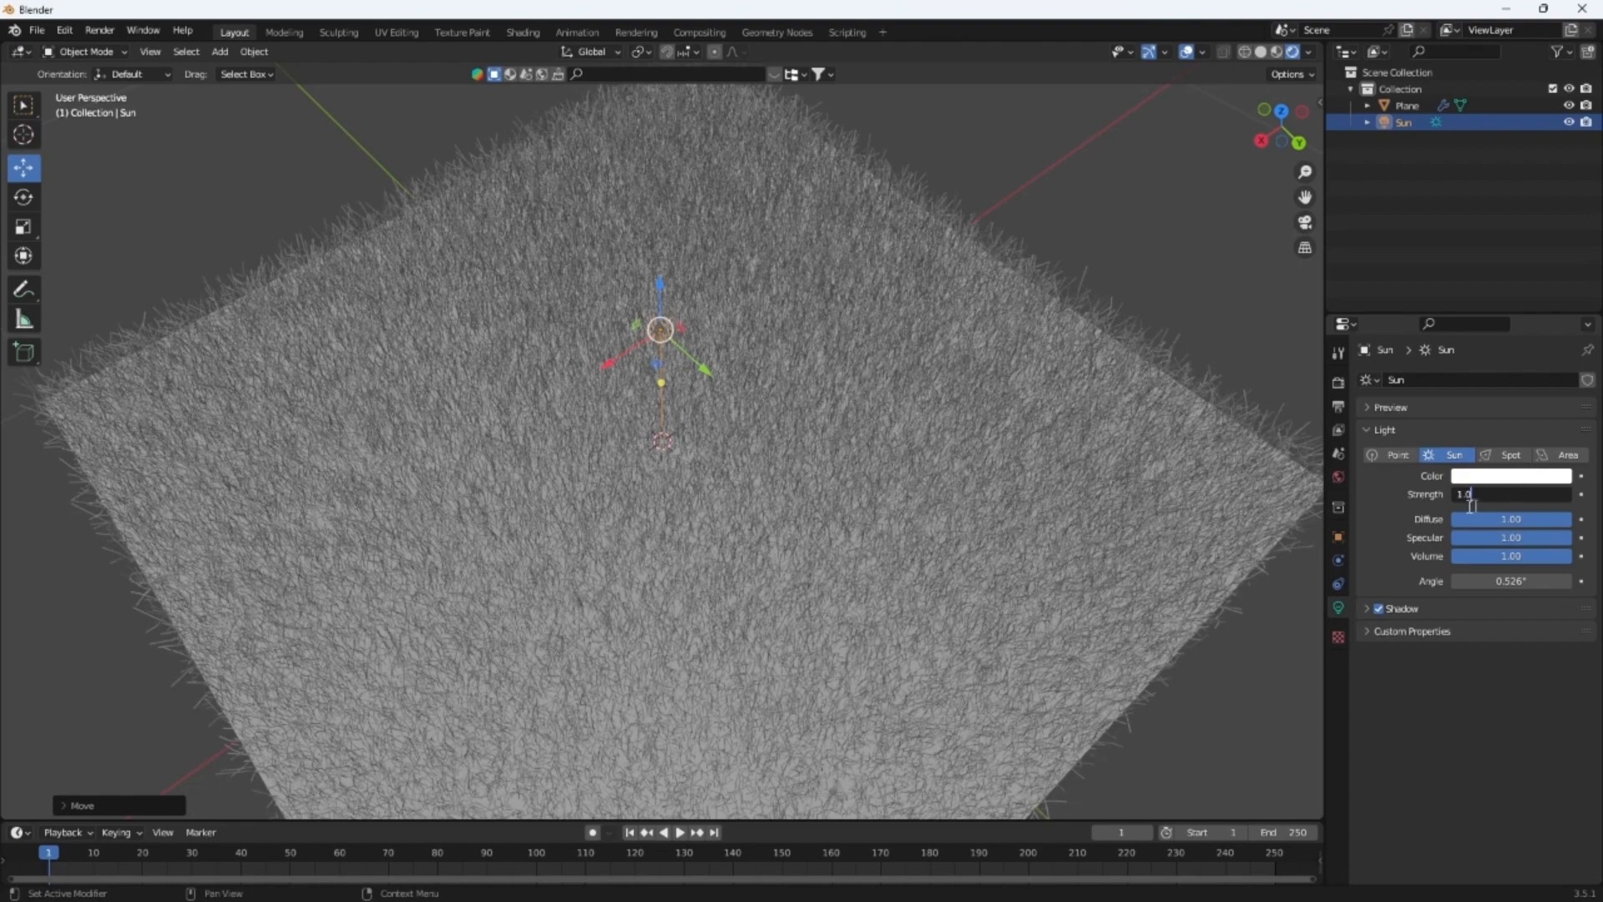
key(BackSpace)
key(BackSpace)
text(00)
key(Return)
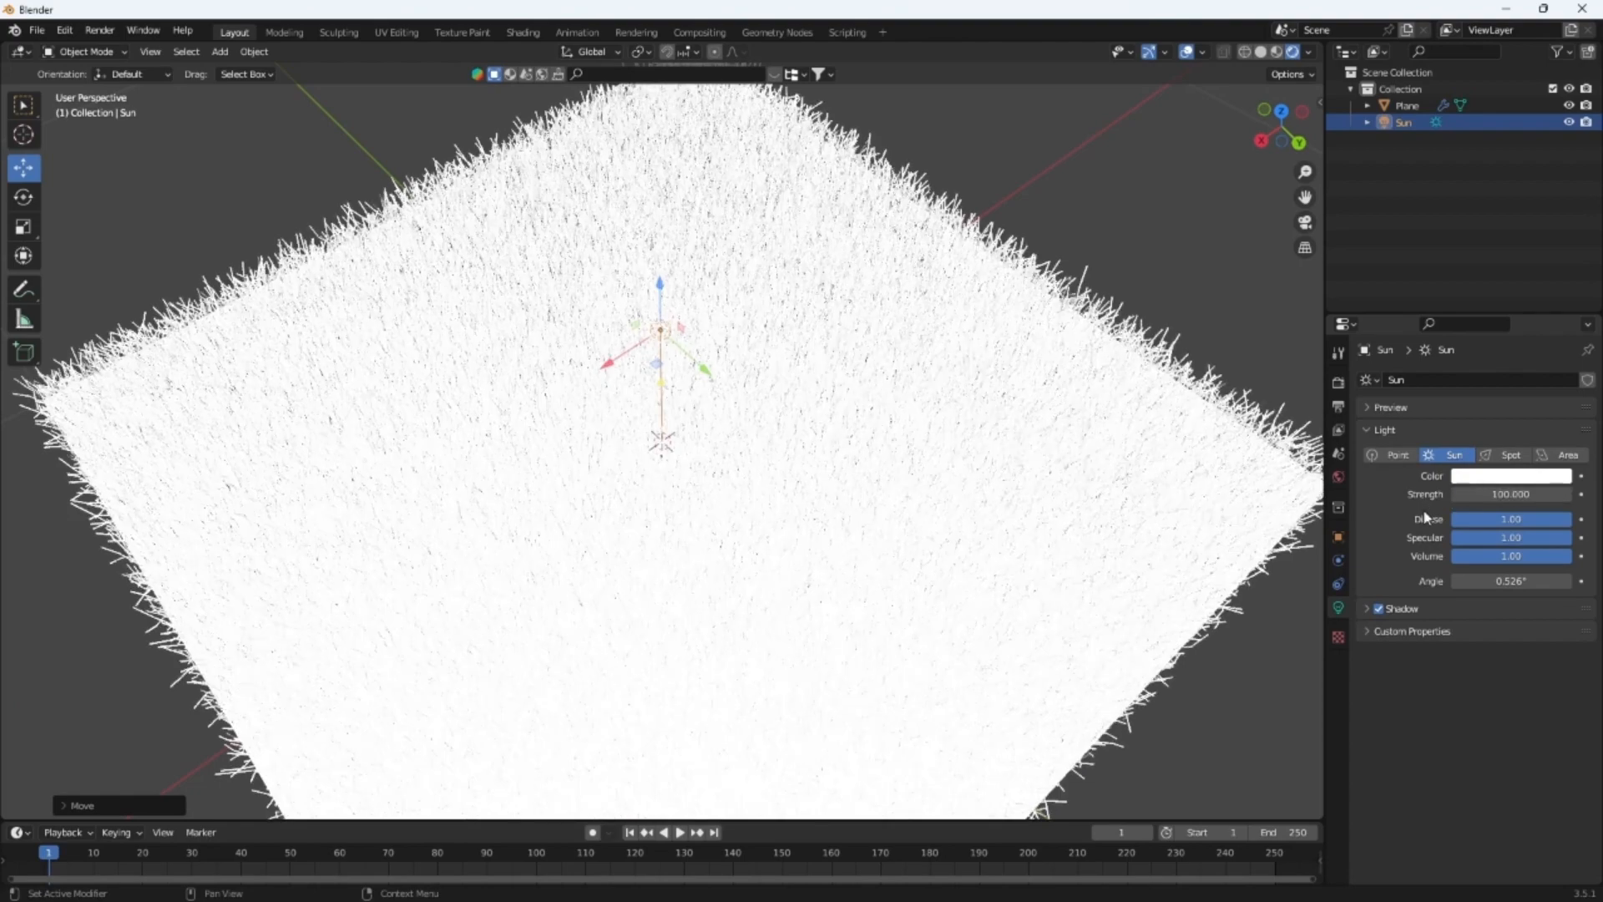
Lower the sun light's strength to 25
click(1555, 491)
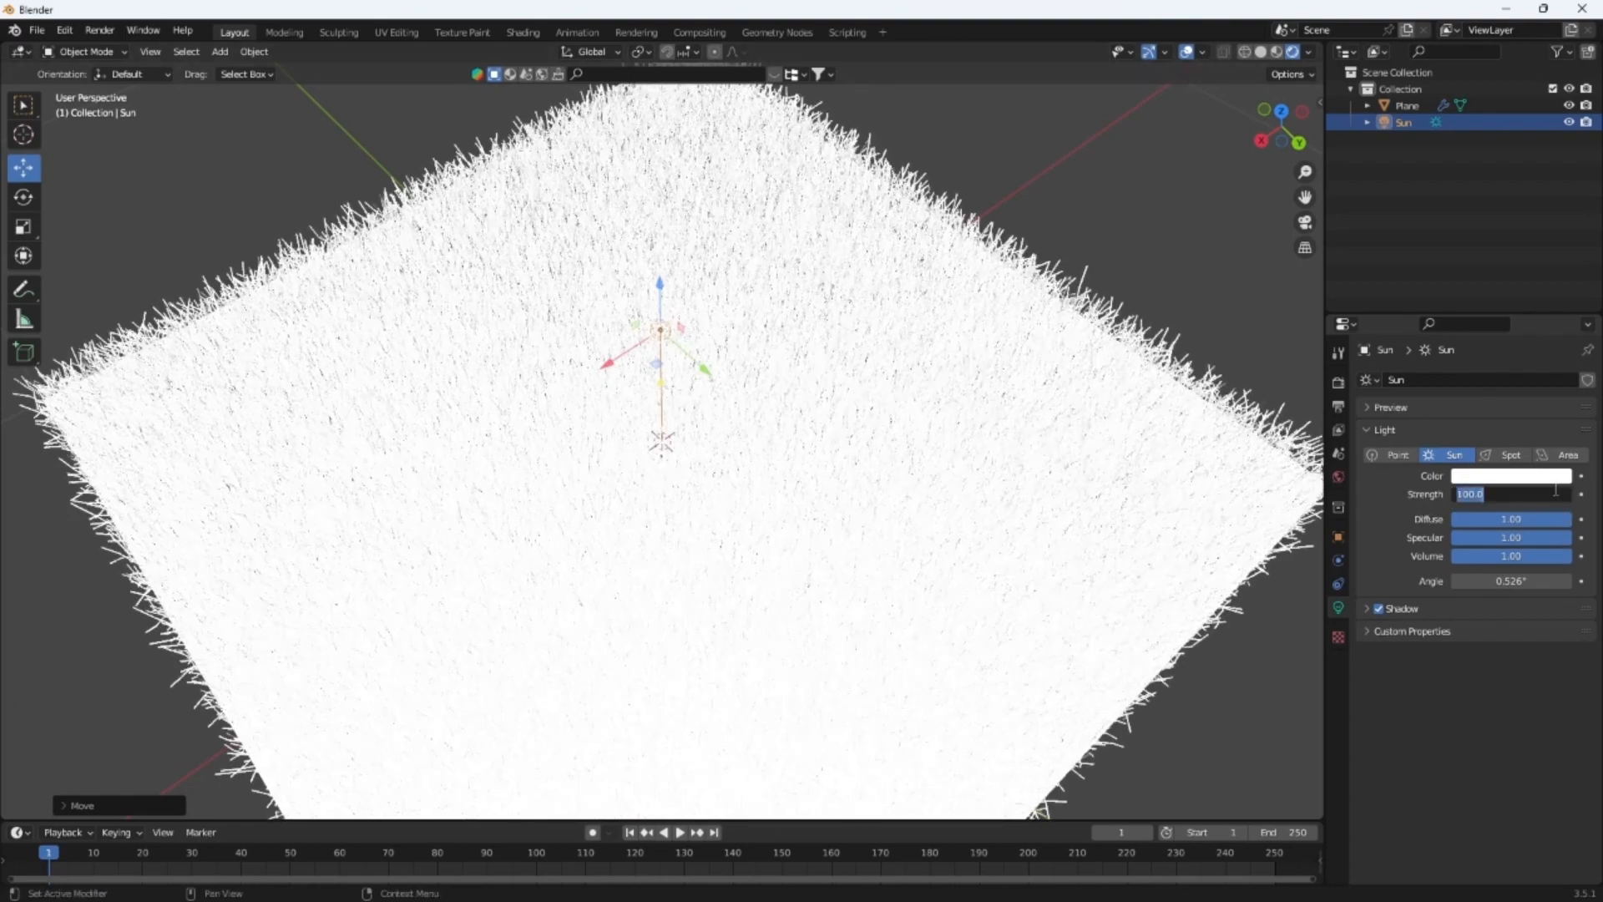
text(25)
key(Return)
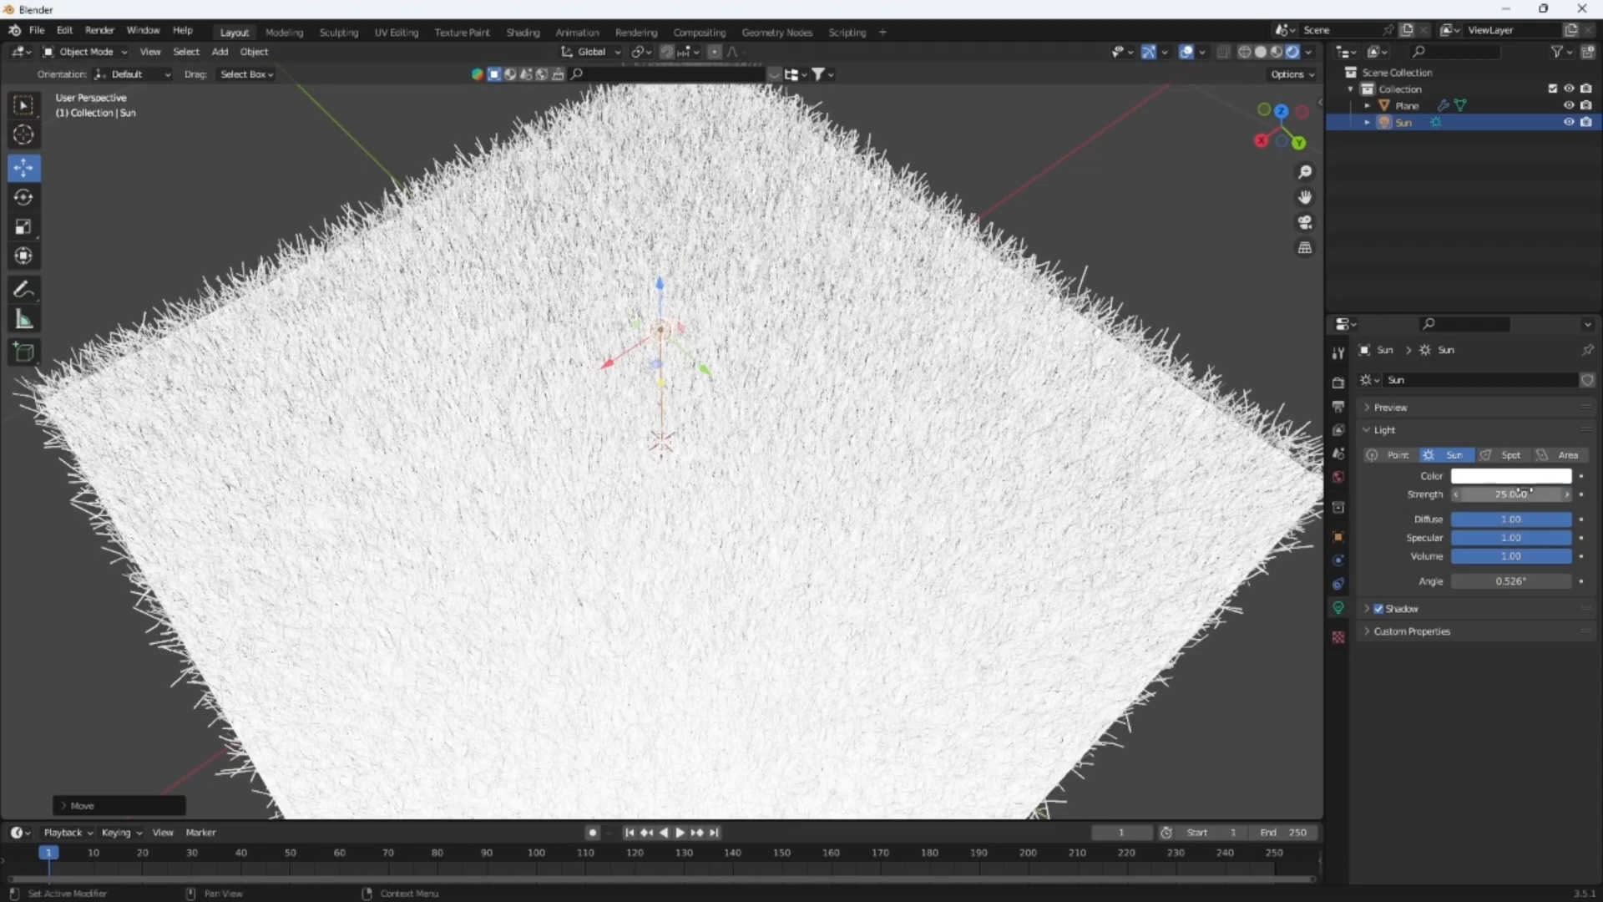
middle_drag(956, 340, 1036, 319)
Reduce the sun light's strength to 10
click(1536, 494)
text(10)
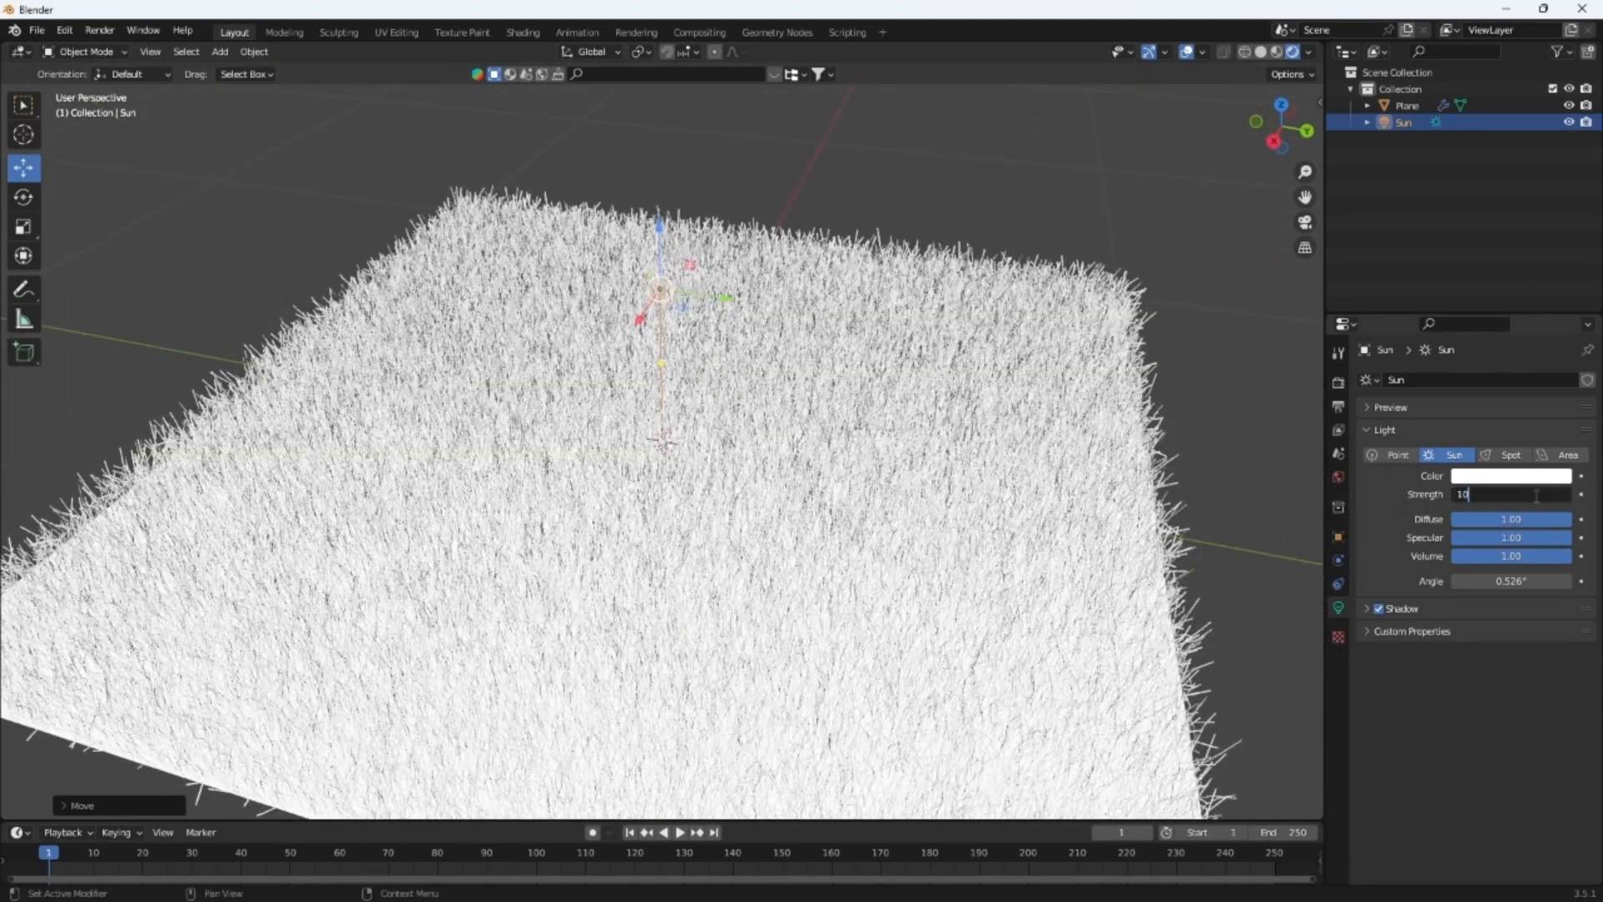
key(Return)
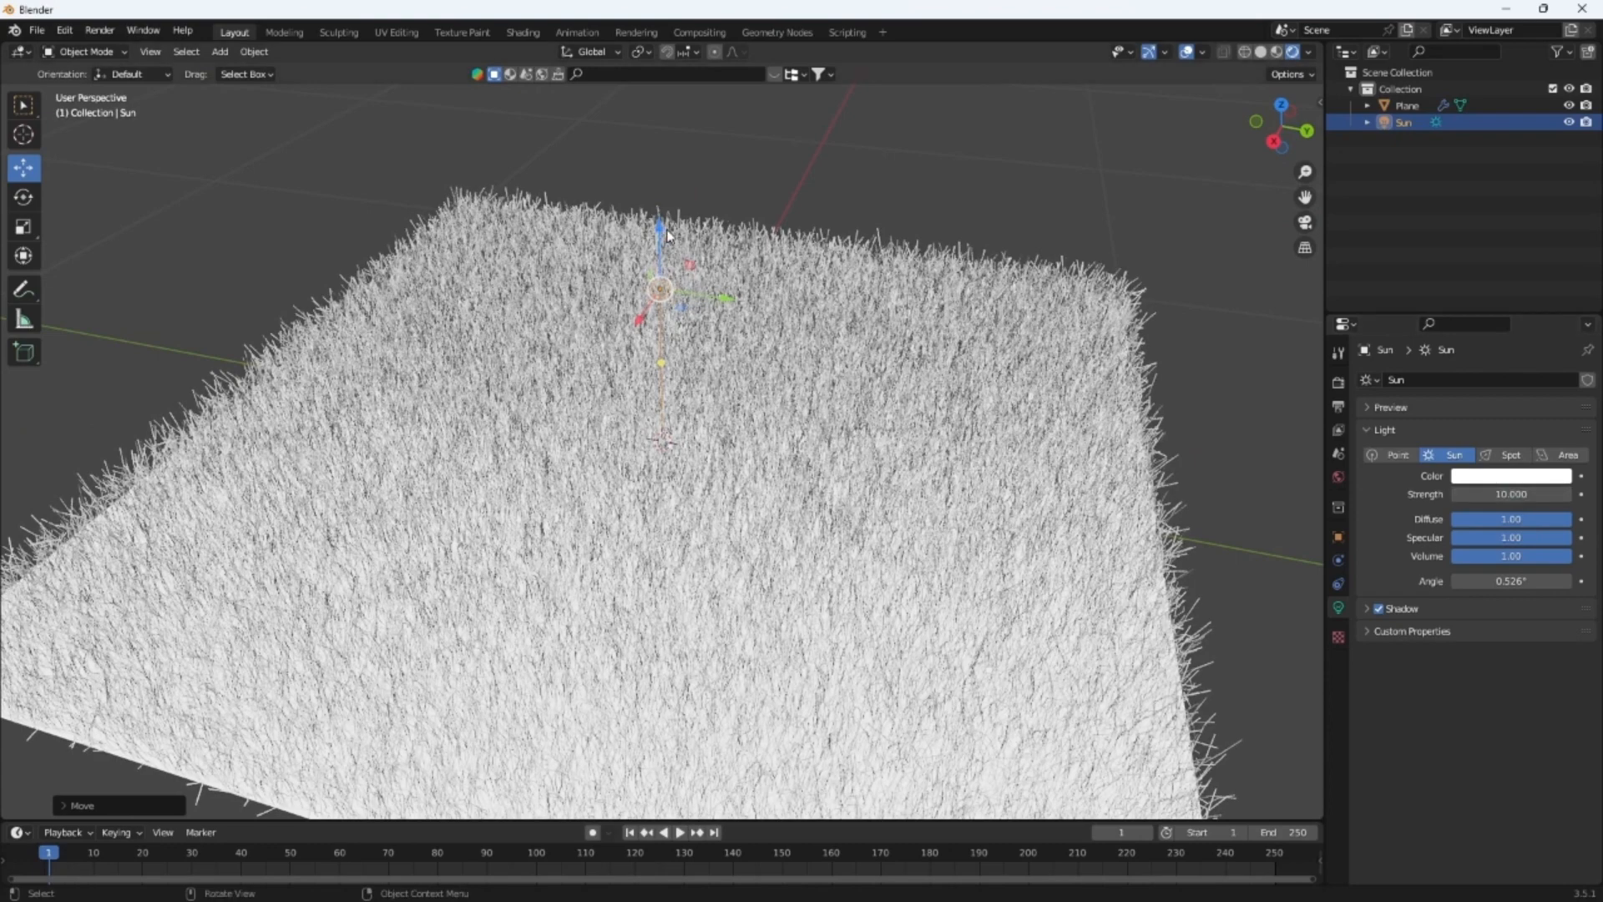
Raise the sun light further along Z, well above the grass, and check the lighting from several angles
drag(660, 232, 660, 32)
scroll(756, 516, down, 3)
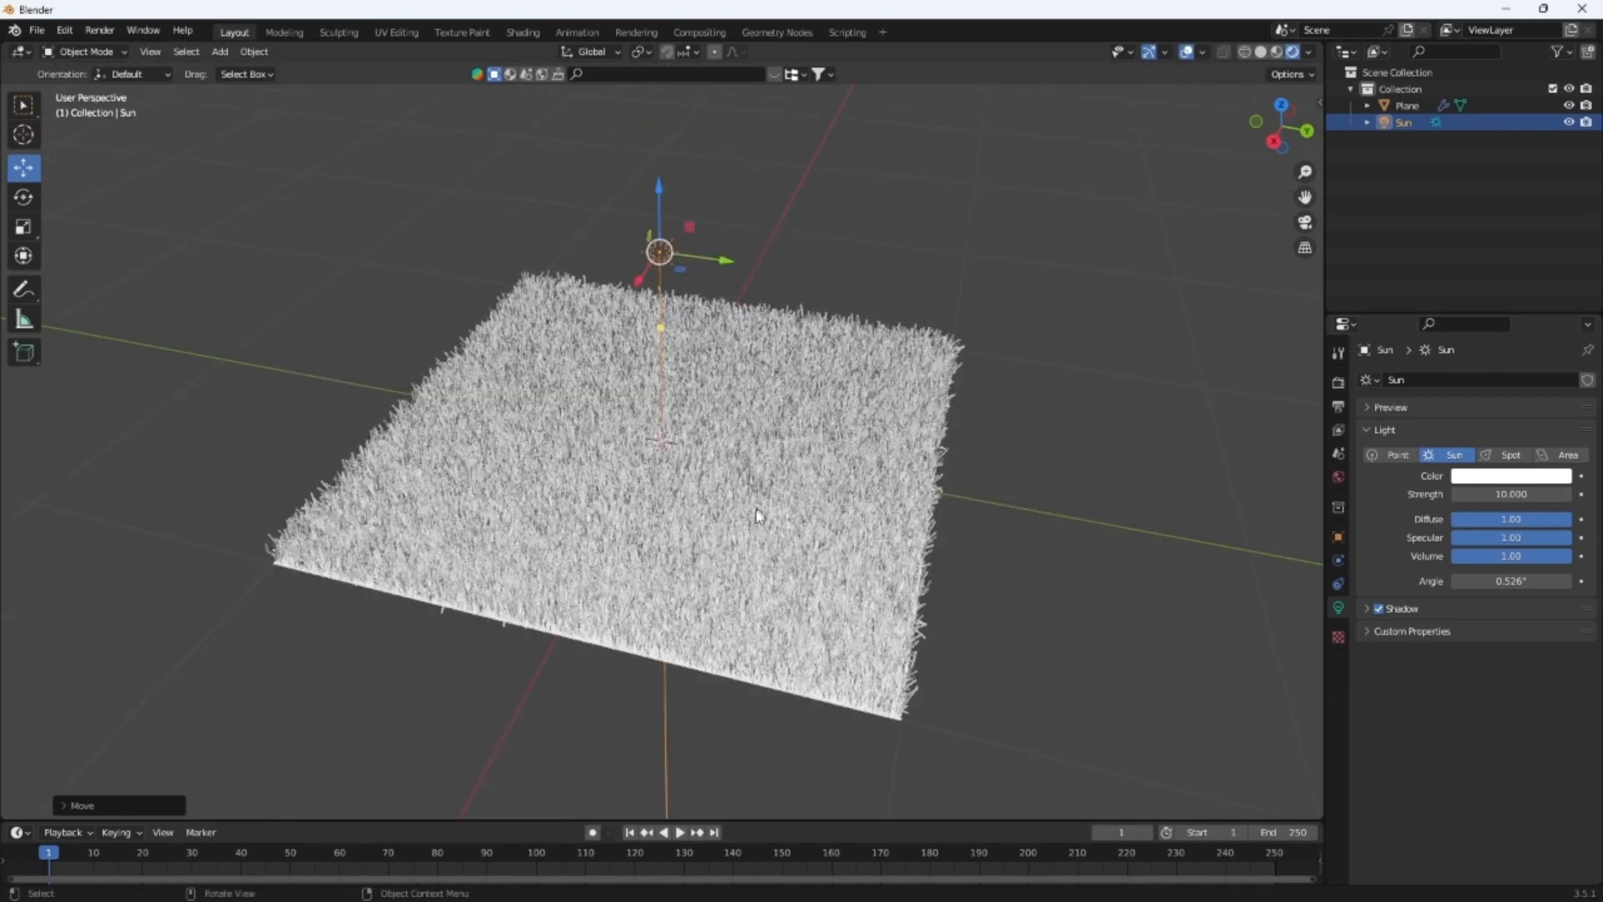
middle_drag(756, 516, 878, 300)
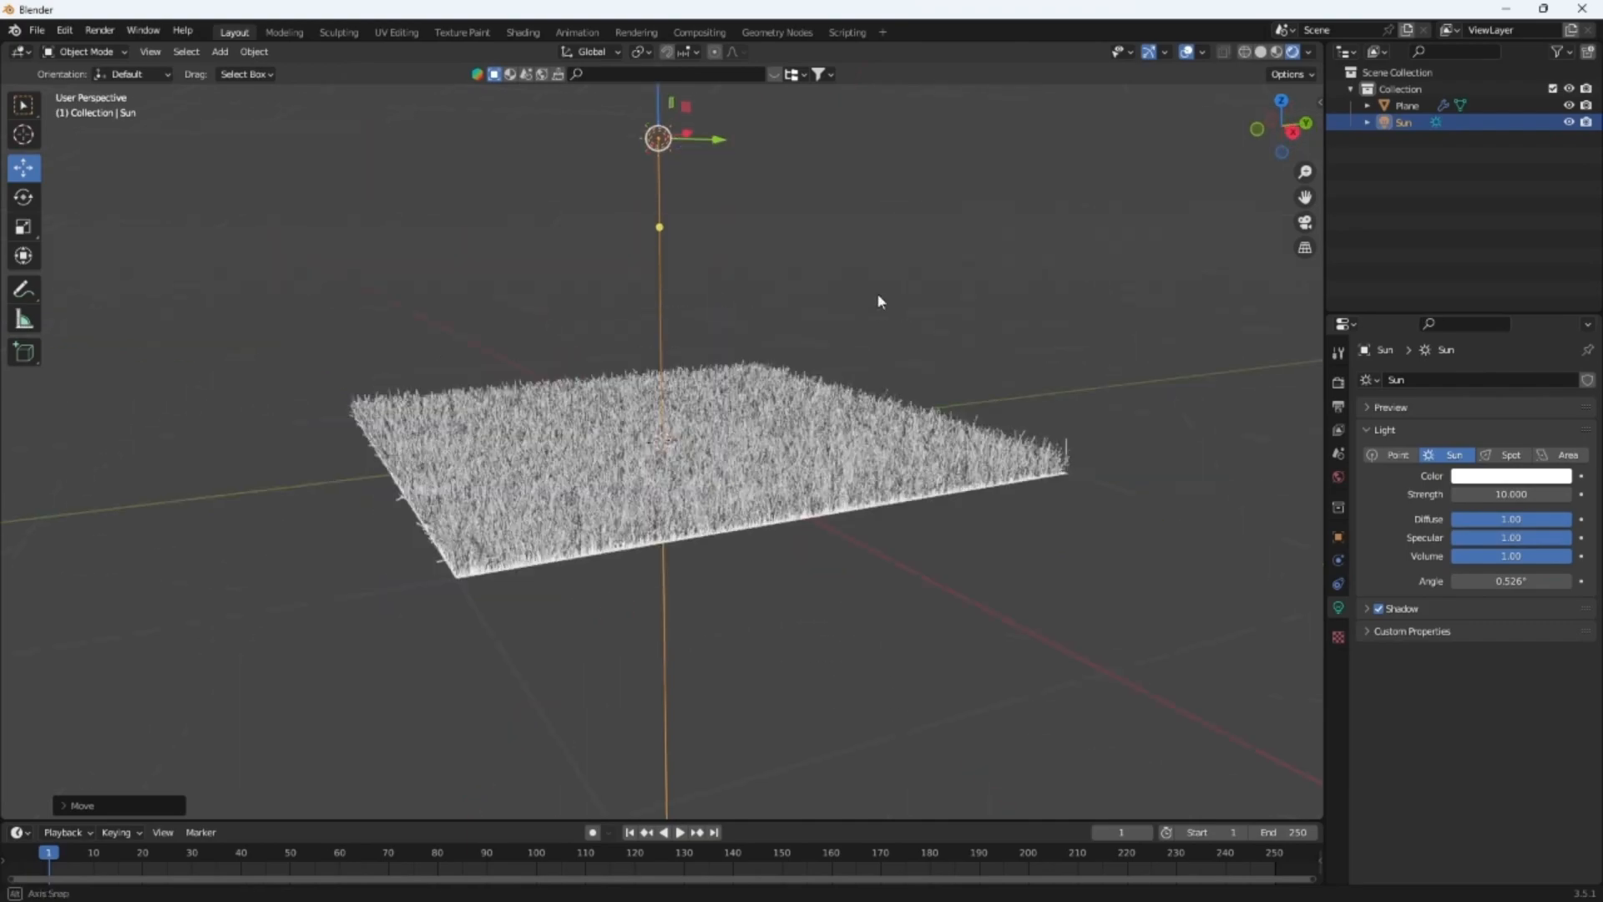
scroll(843, 481, up, 5)
middle_drag(844, 481, 663, 532)
scroll(628, 471, down, 1)
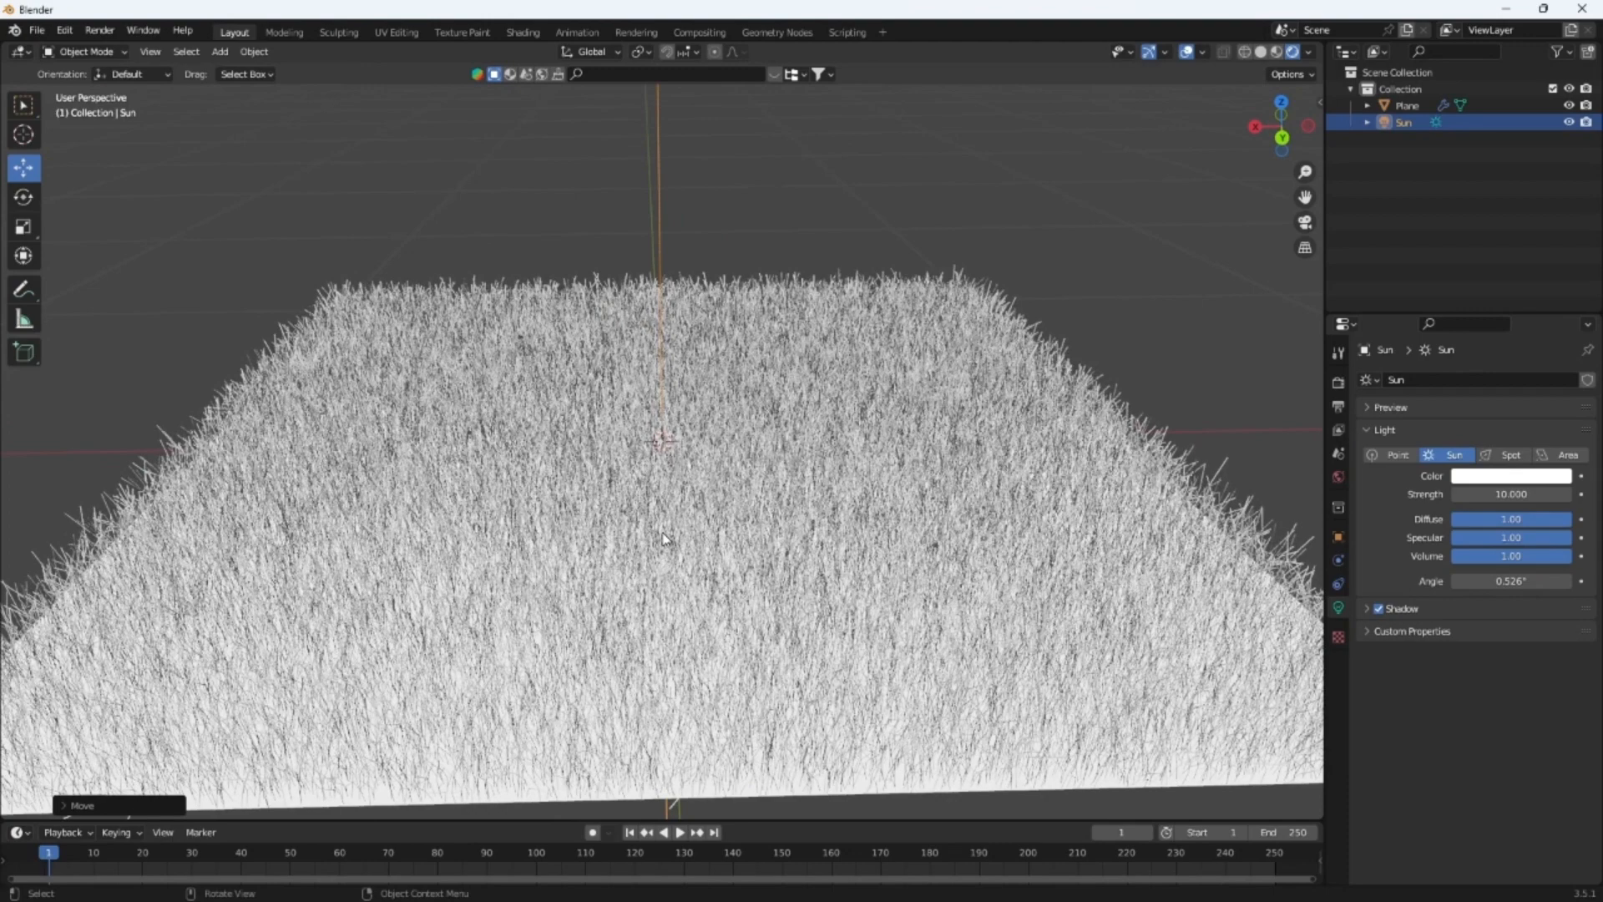
Give the grass plane a new material with a bright green base colour
click(952, 480)
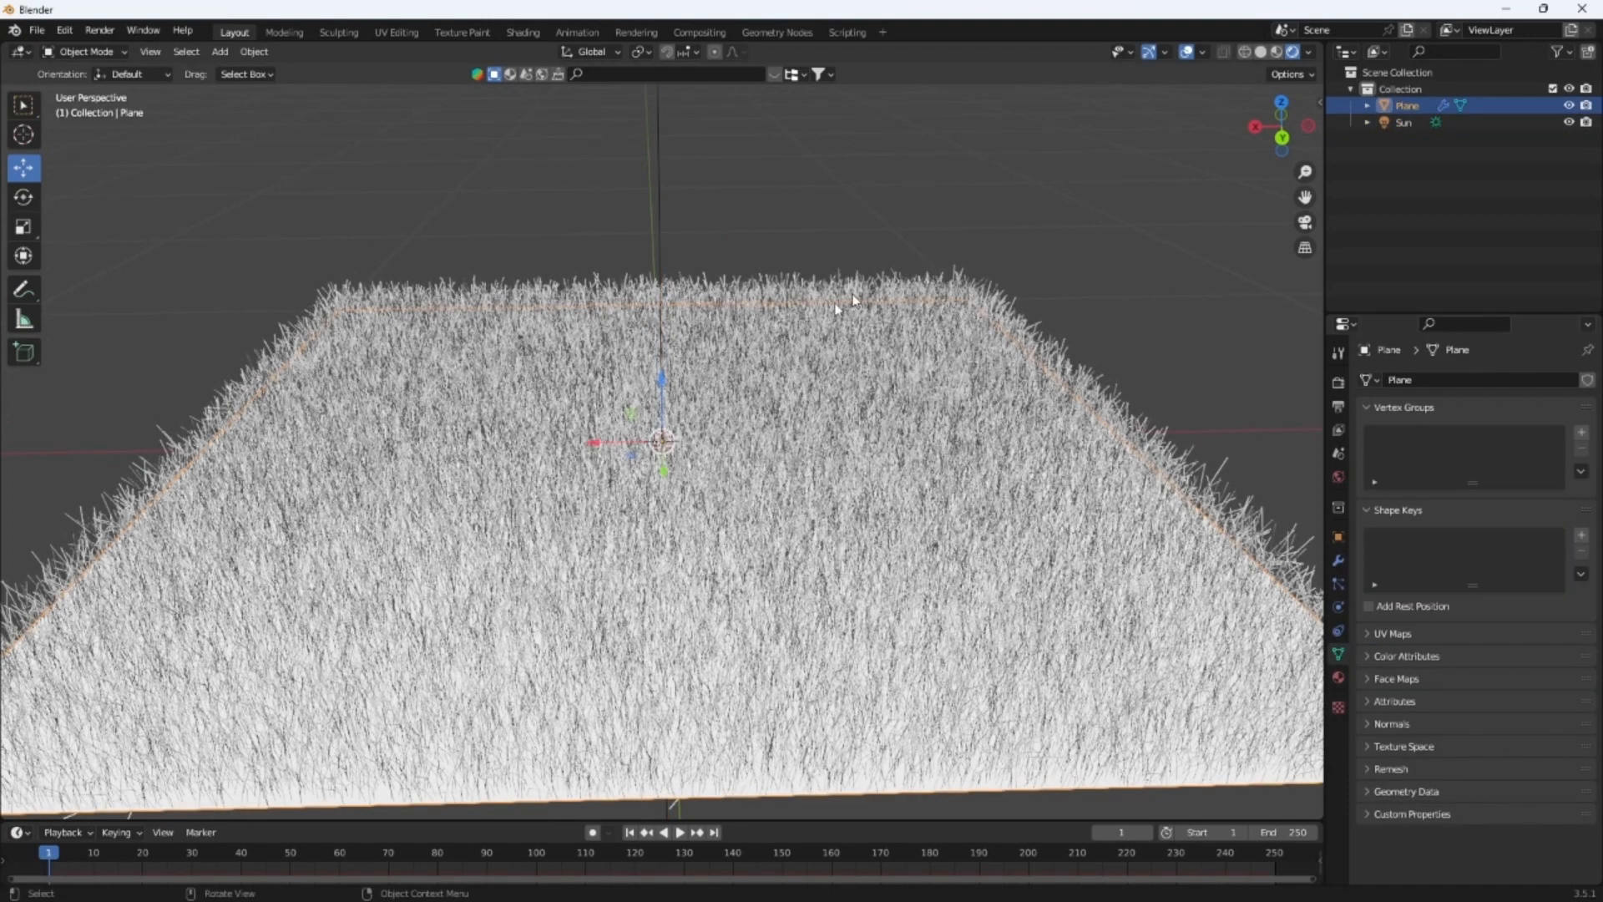
click(1338, 677)
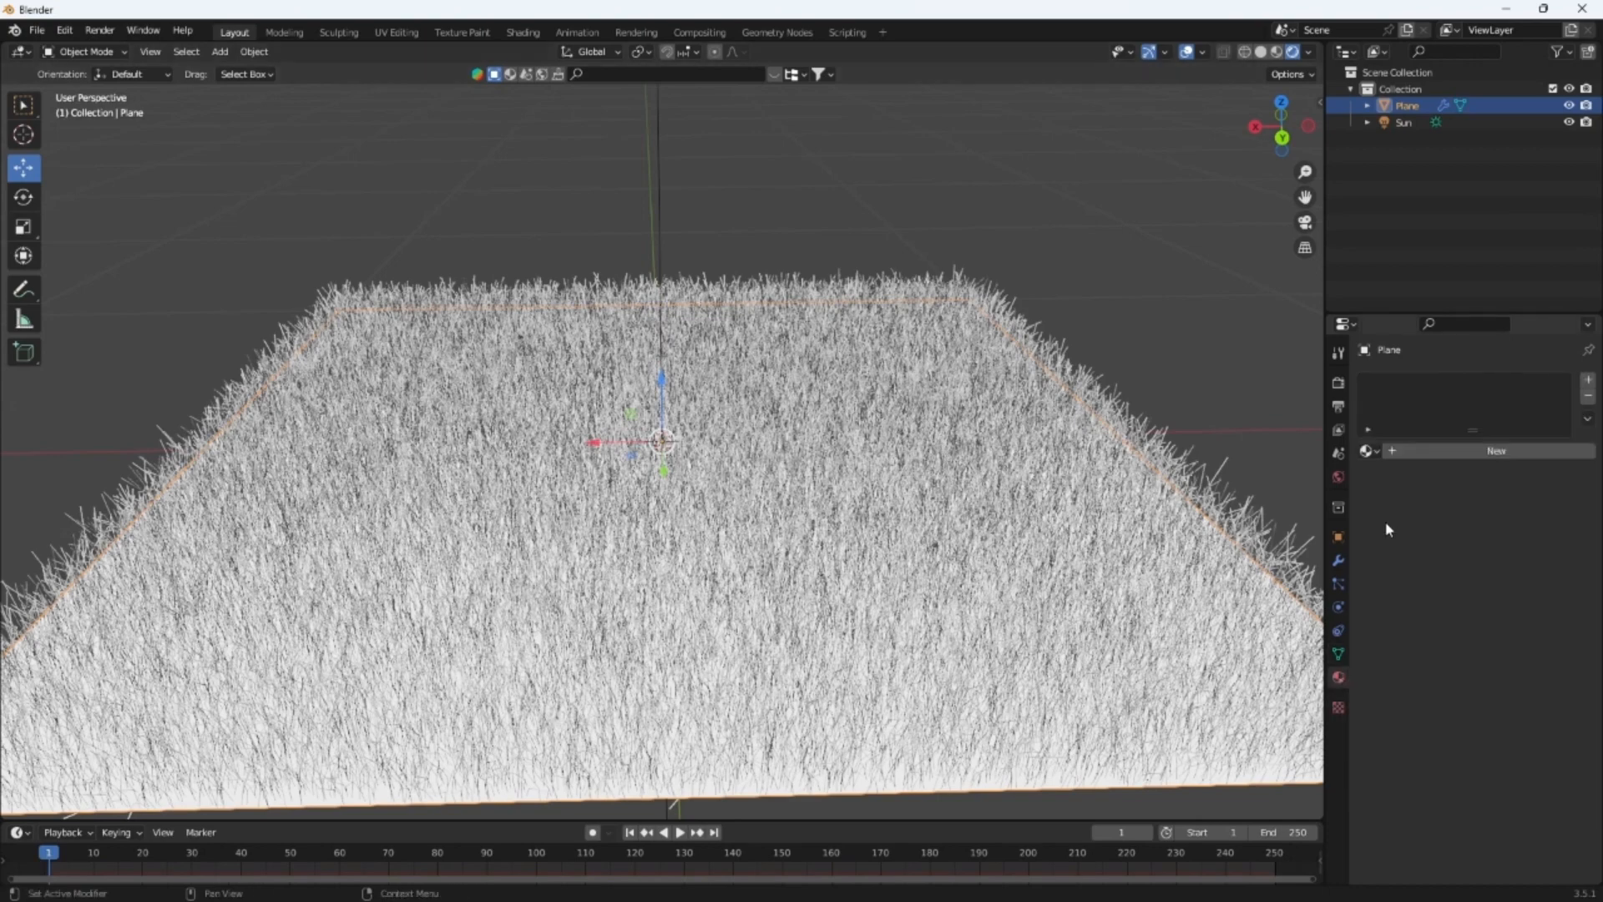
click(1390, 451)
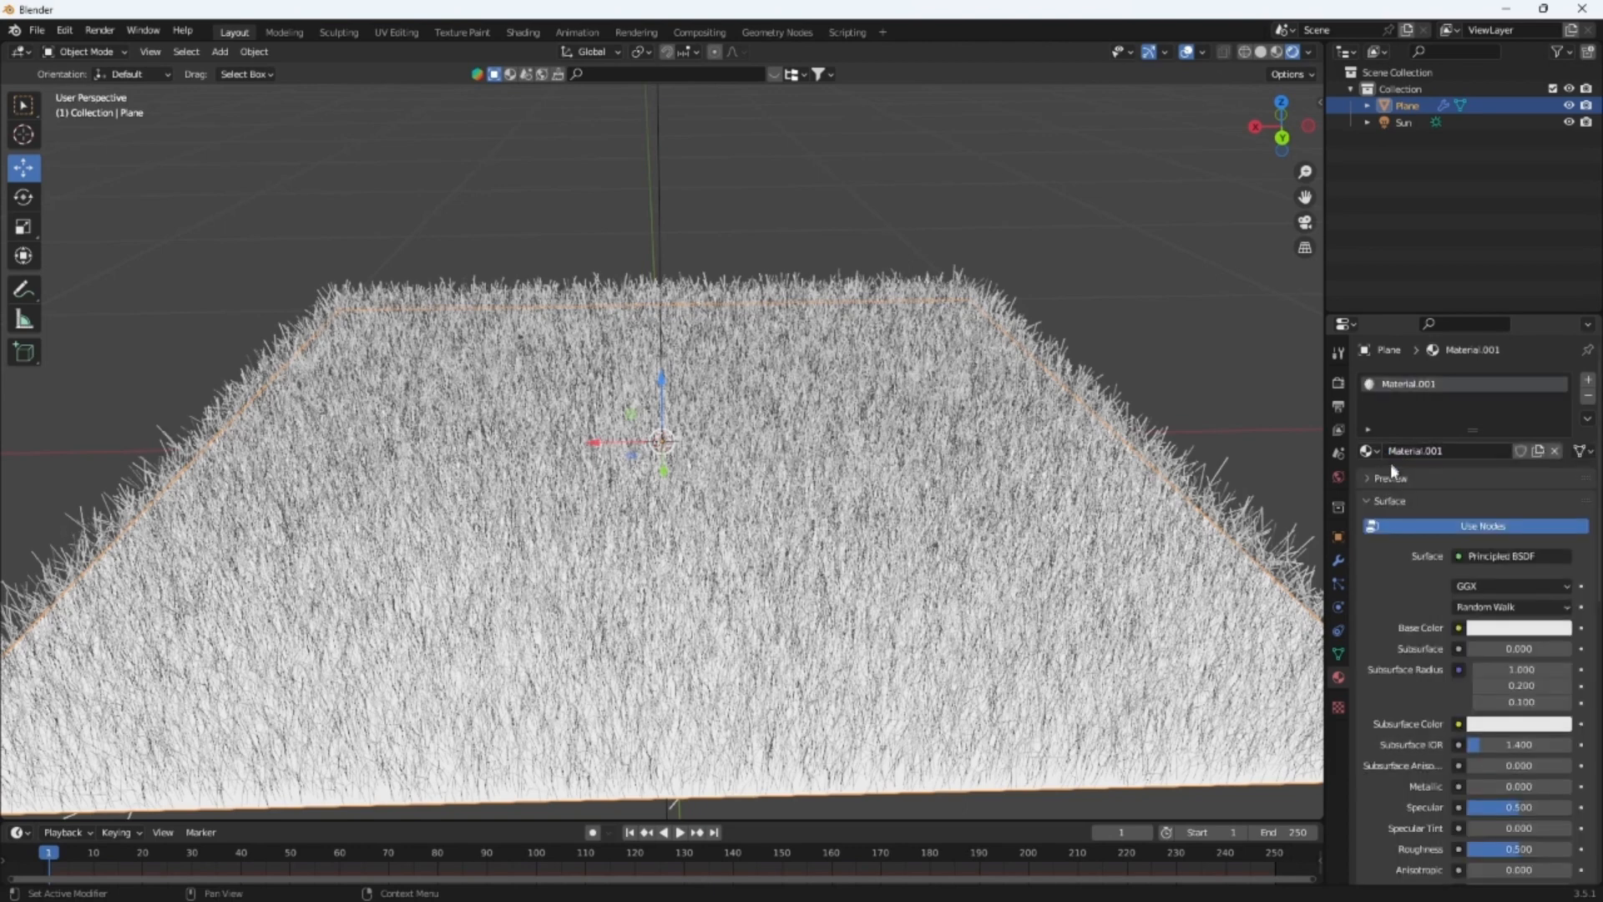
click(1482, 627)
click(1554, 451)
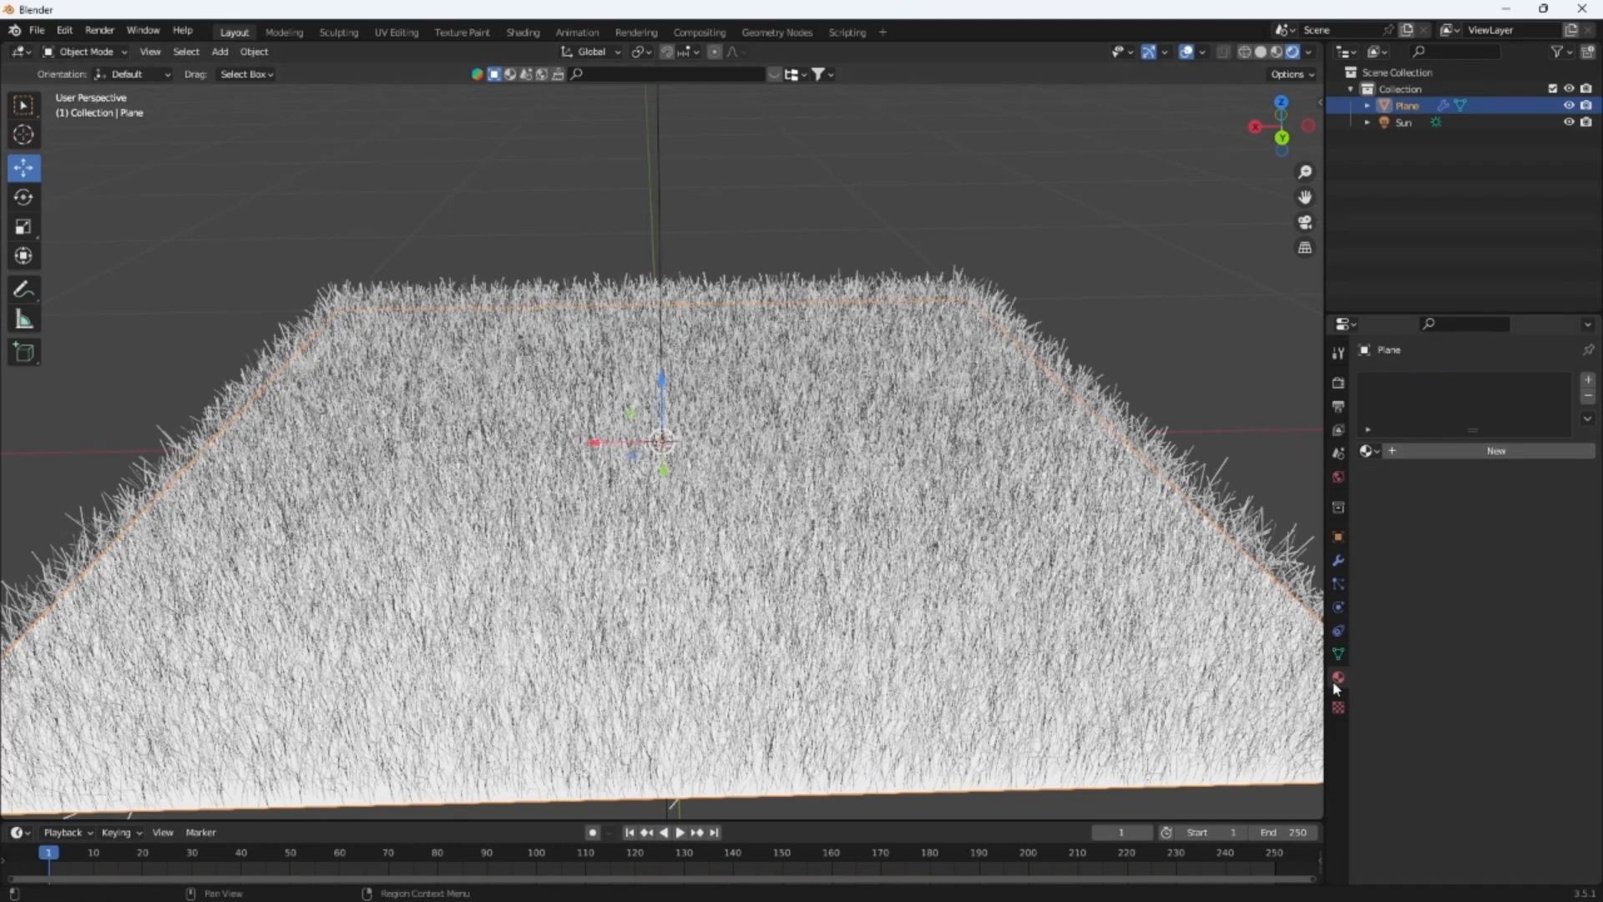
click(1394, 451)
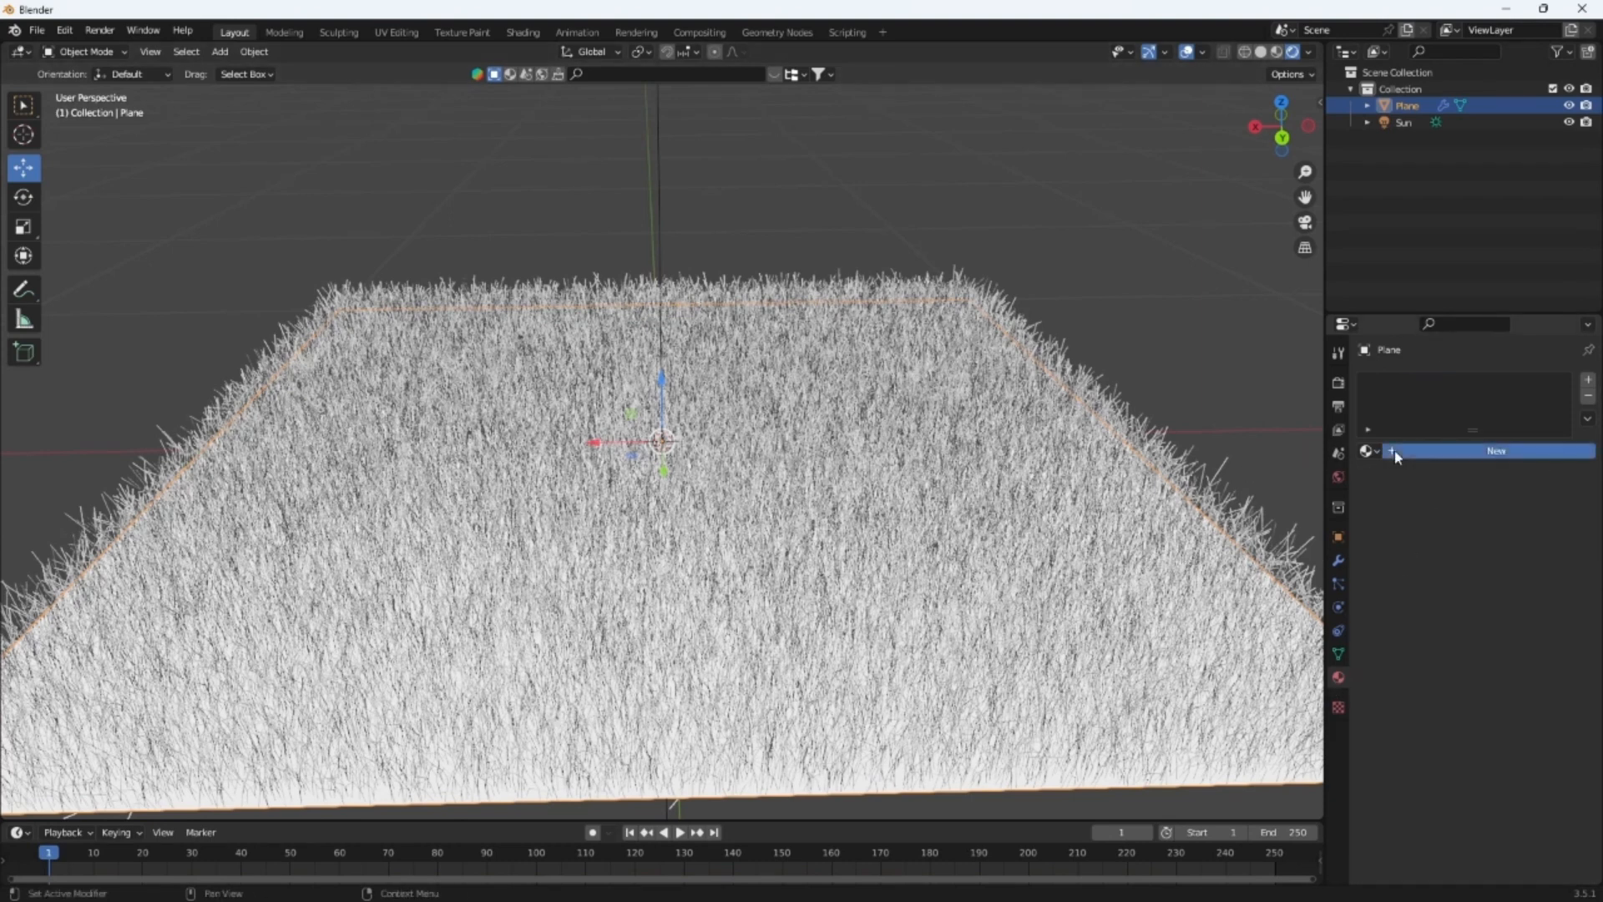
click(1497, 635)
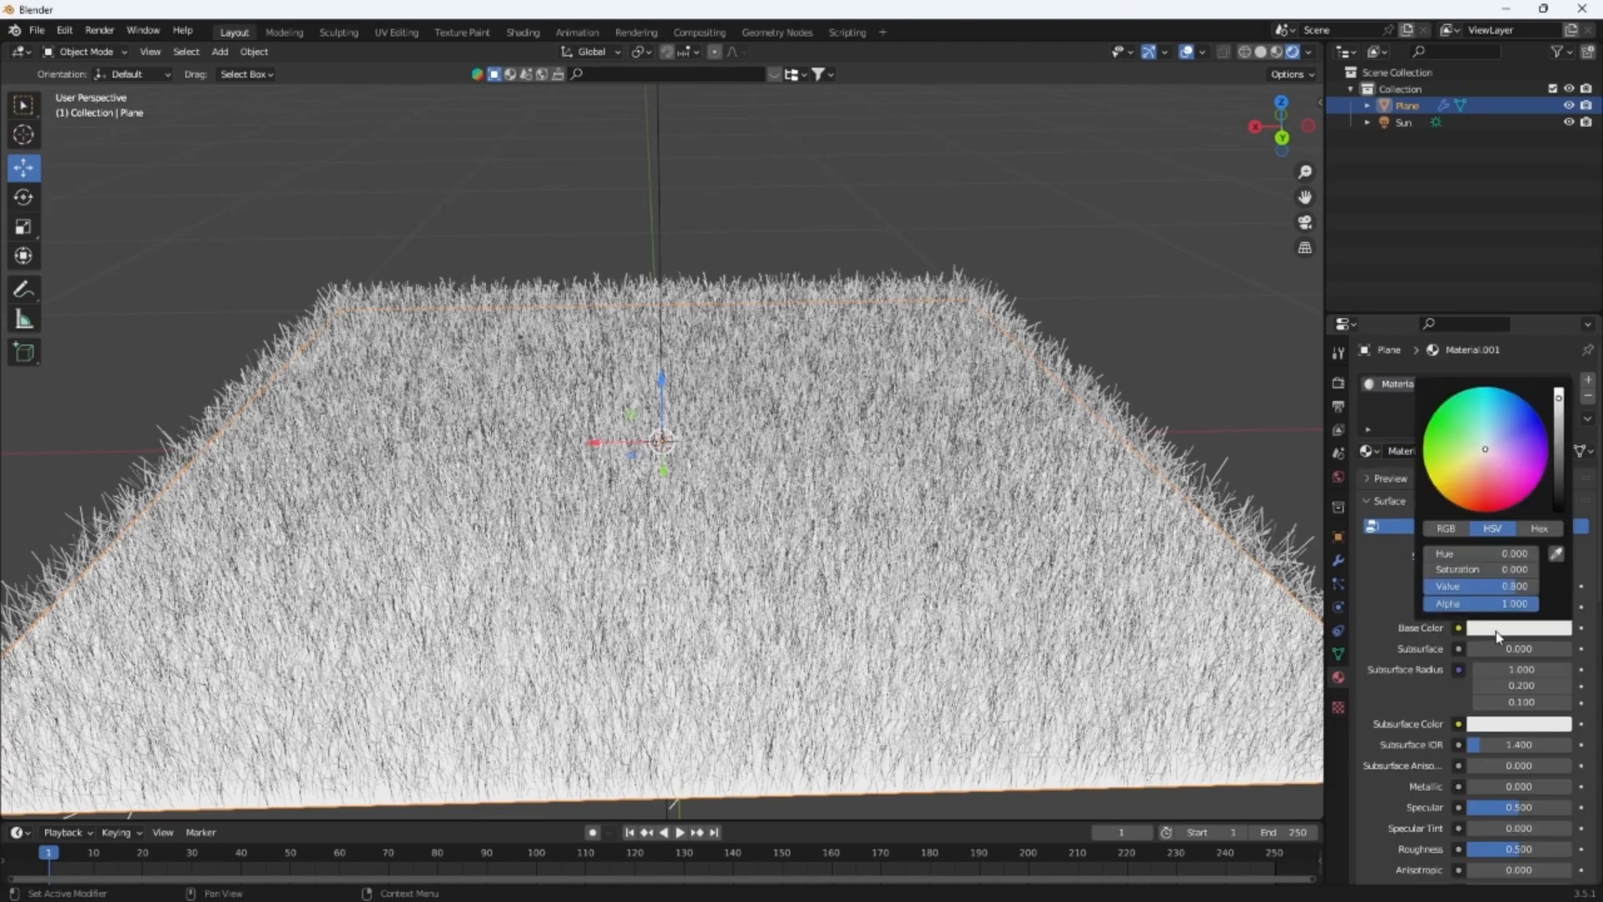
drag(1477, 450, 1429, 419)
middle_drag(1217, 437, 972, 483)
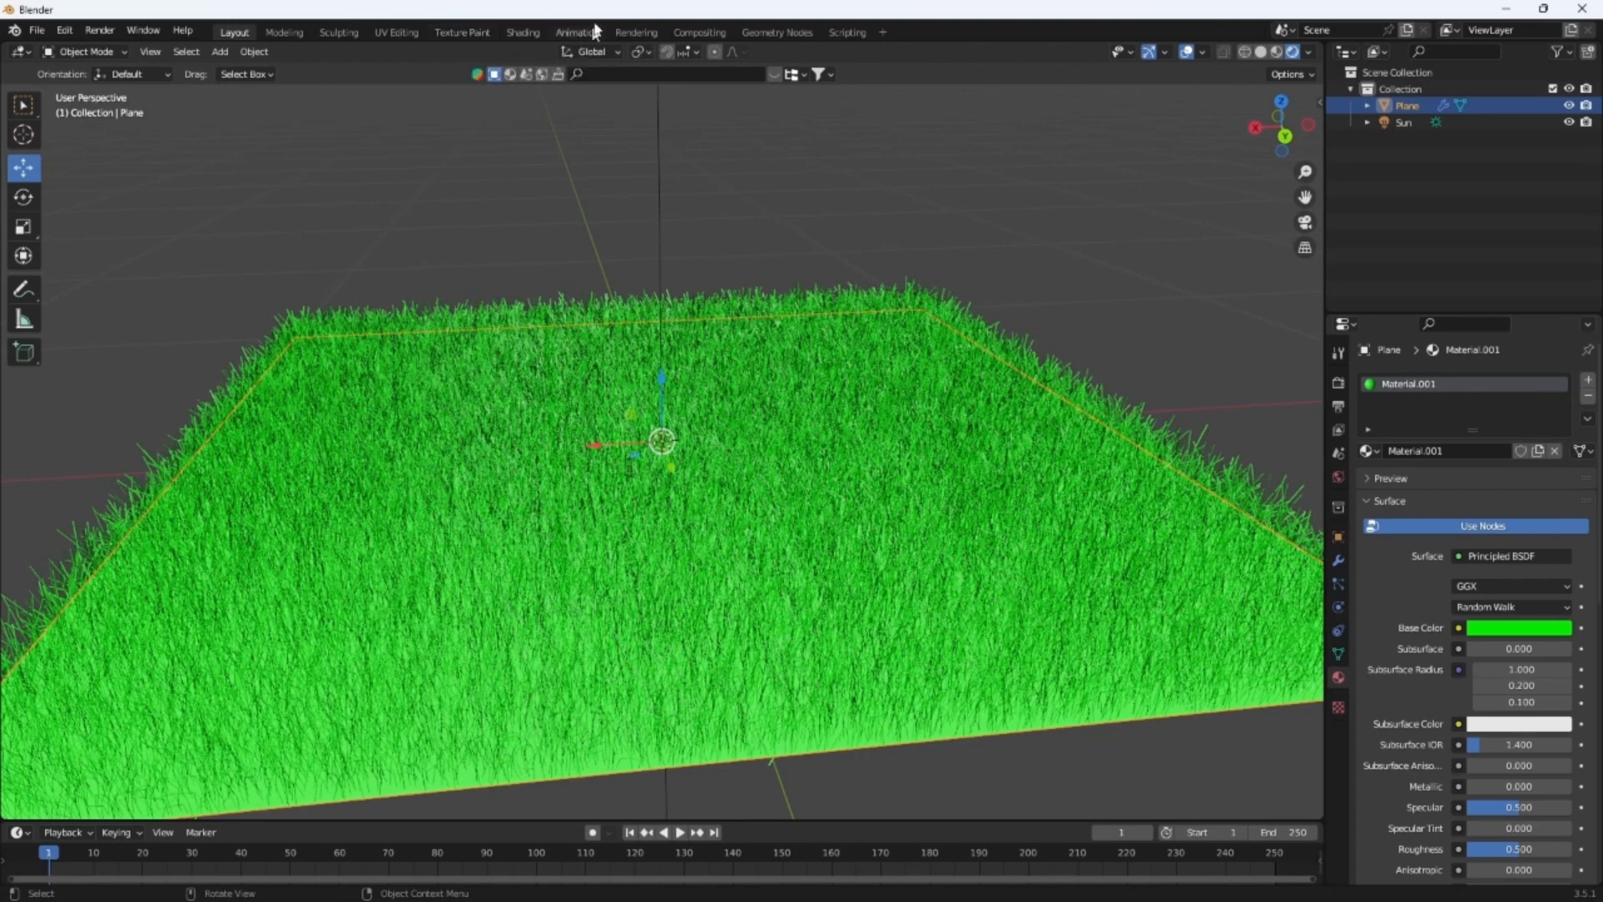
Search the online asset library's materials for "grass"
click(510, 74)
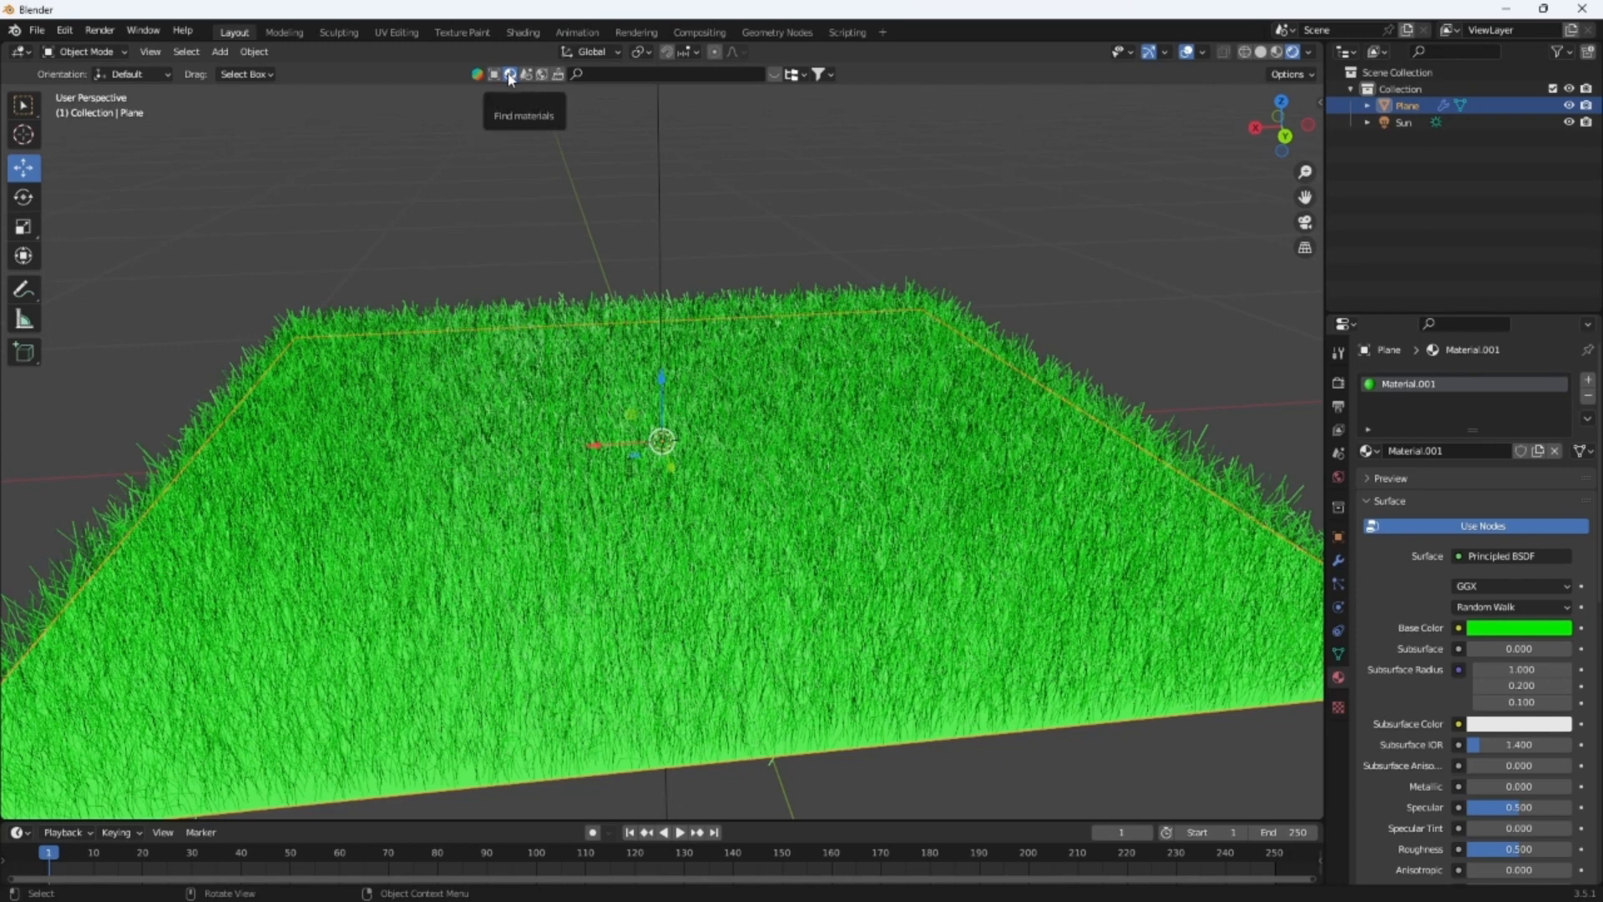
click(612, 73)
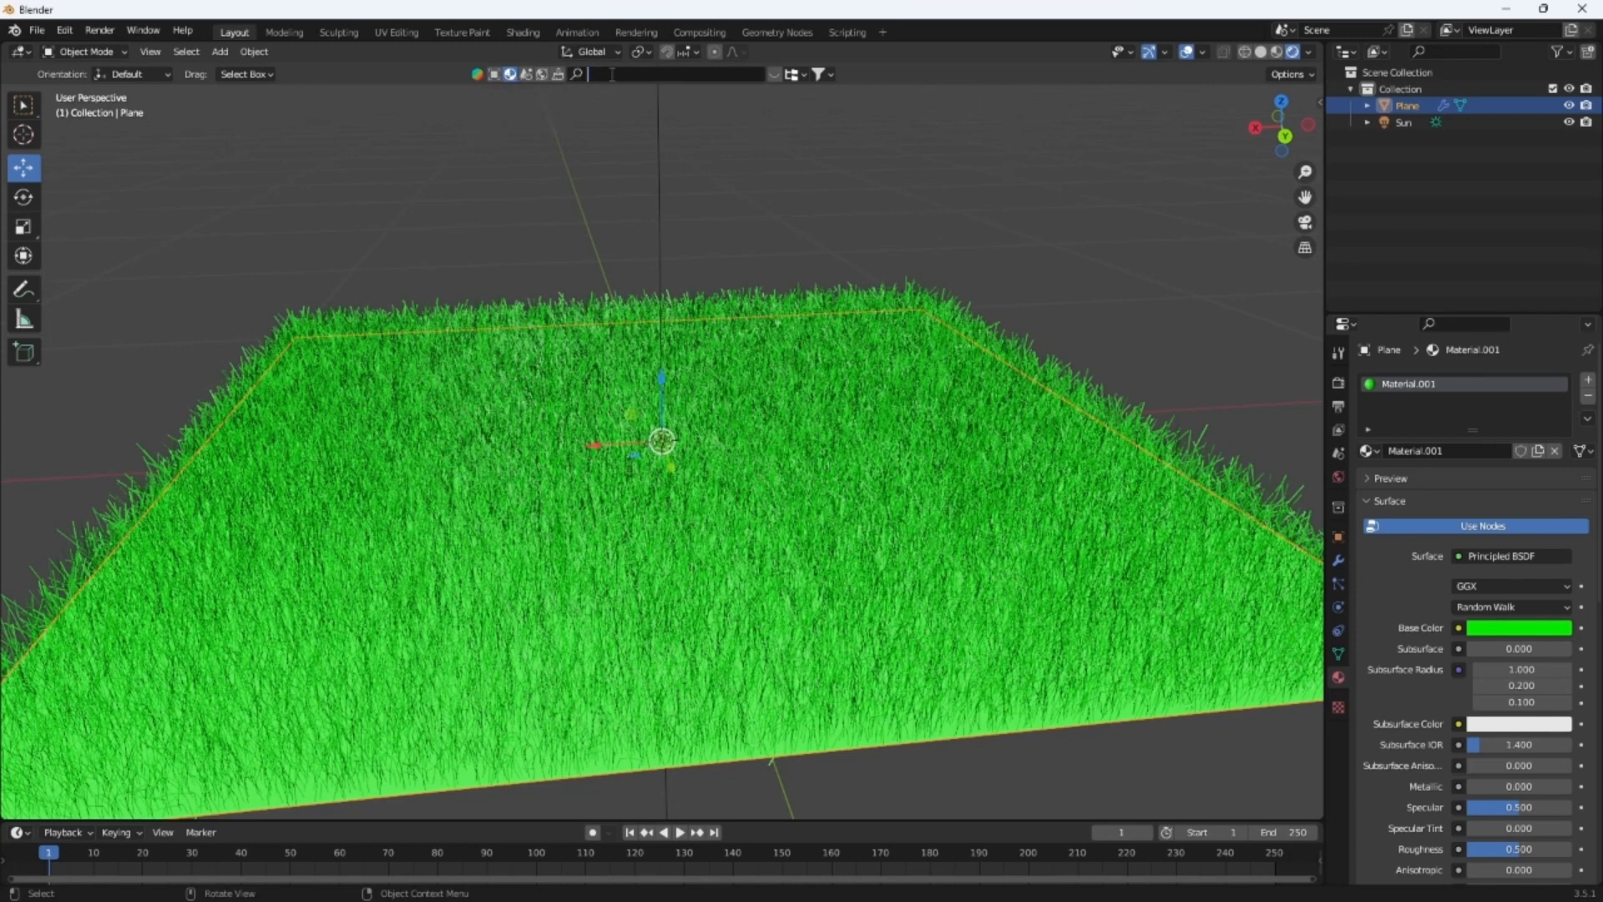
text(grass)
key(Return)
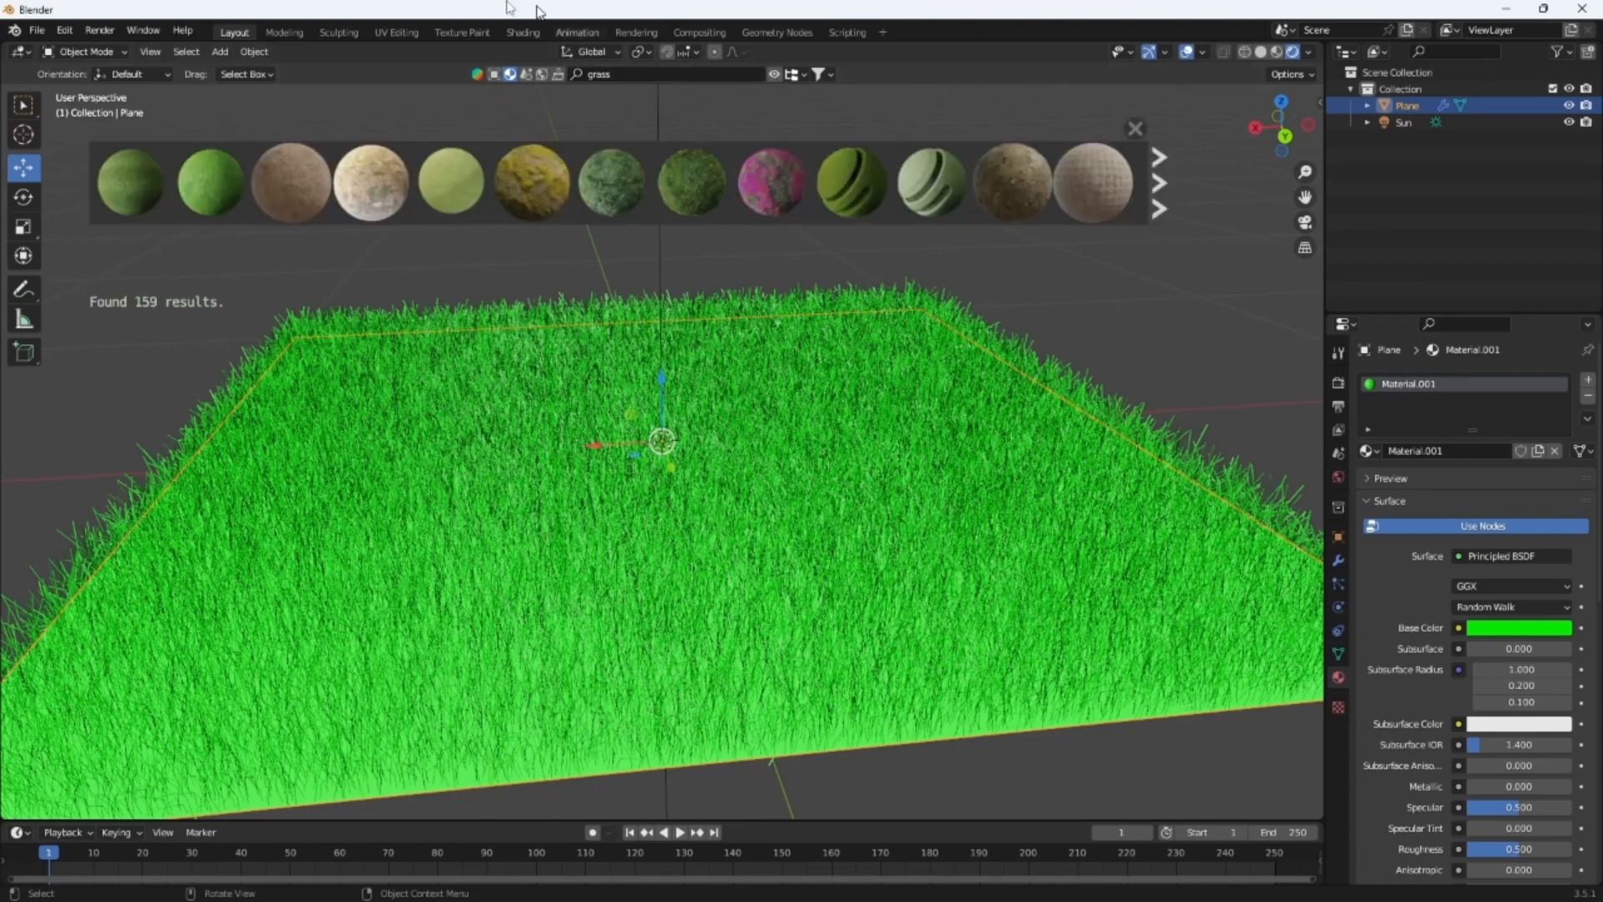
Compare the grass materials found and apply the light green Grass material to the plane
mouse_move(651, 183)
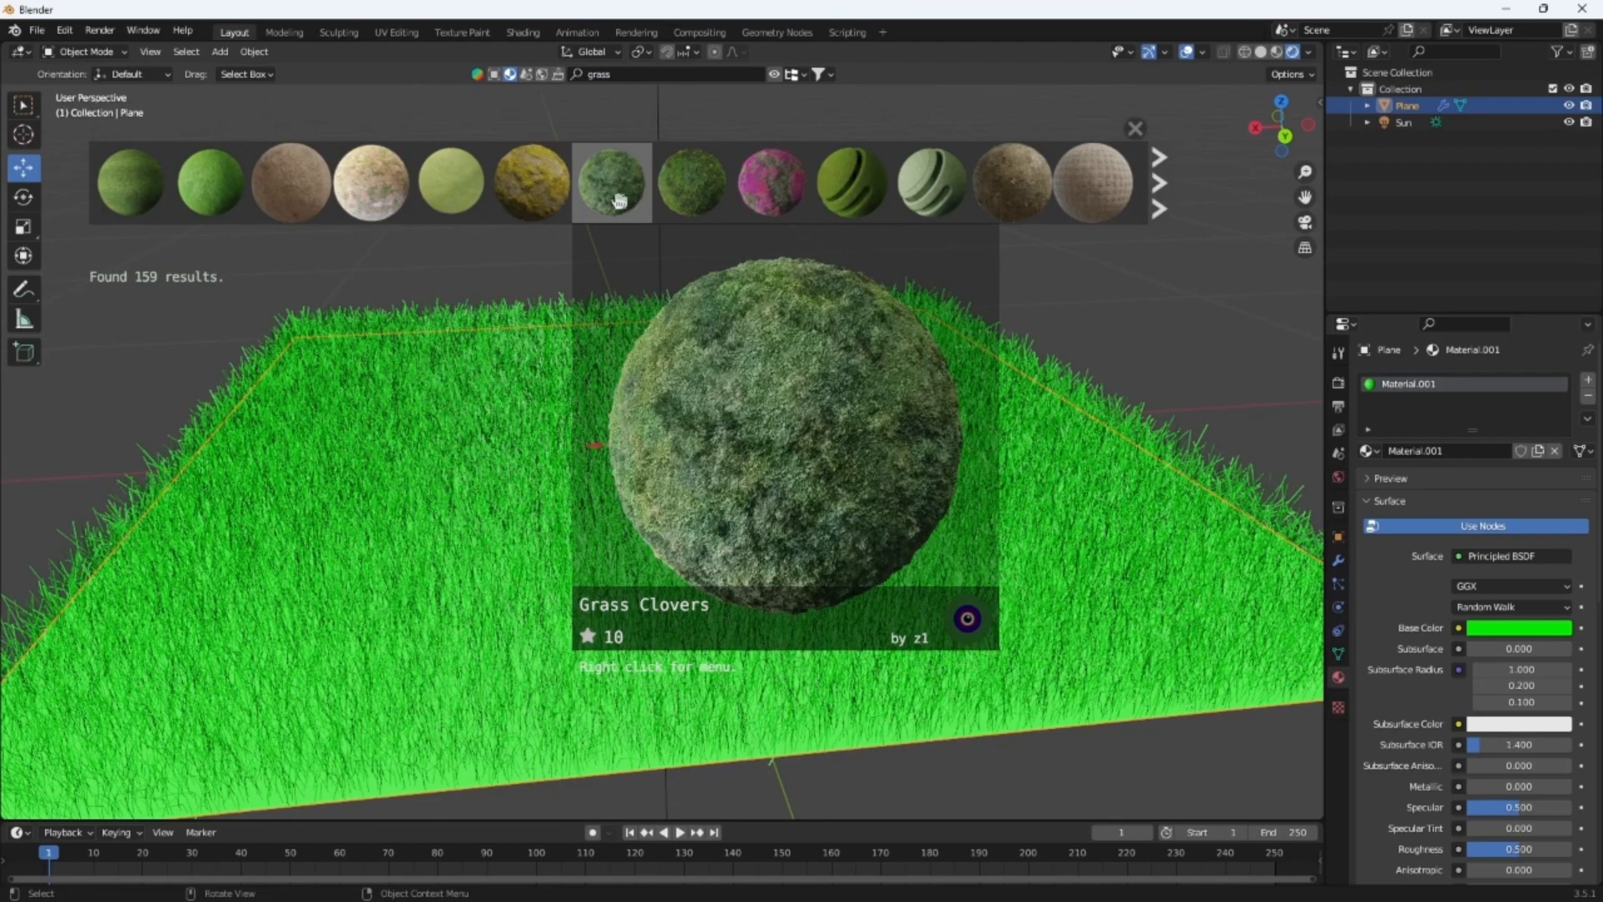
mouse_move(431, 184)
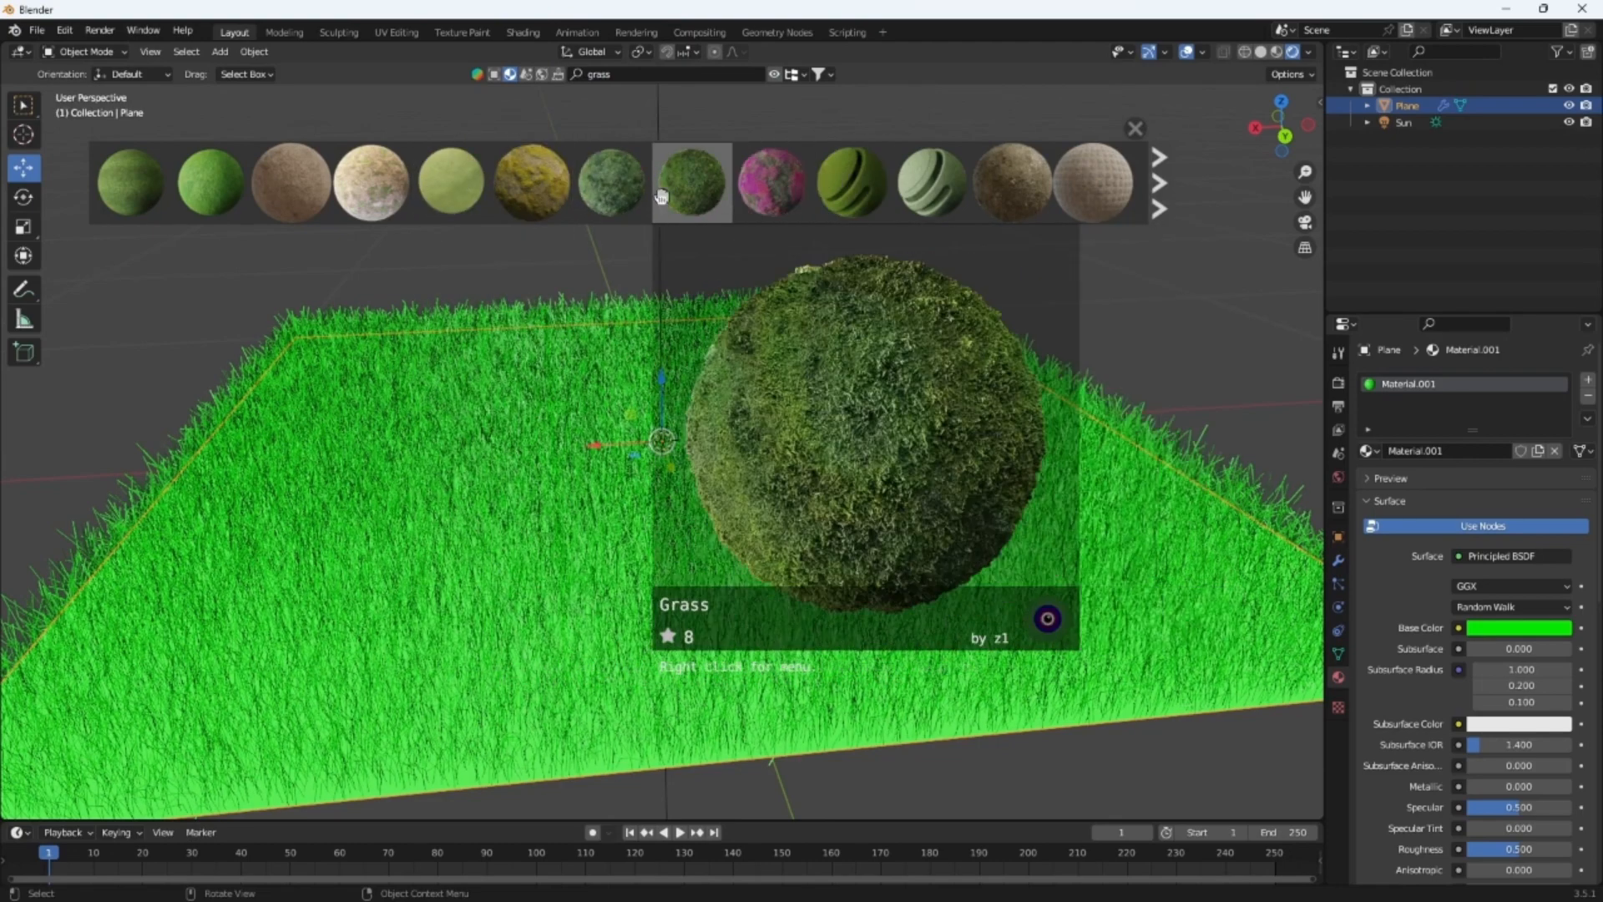
mouse_move(138, 185)
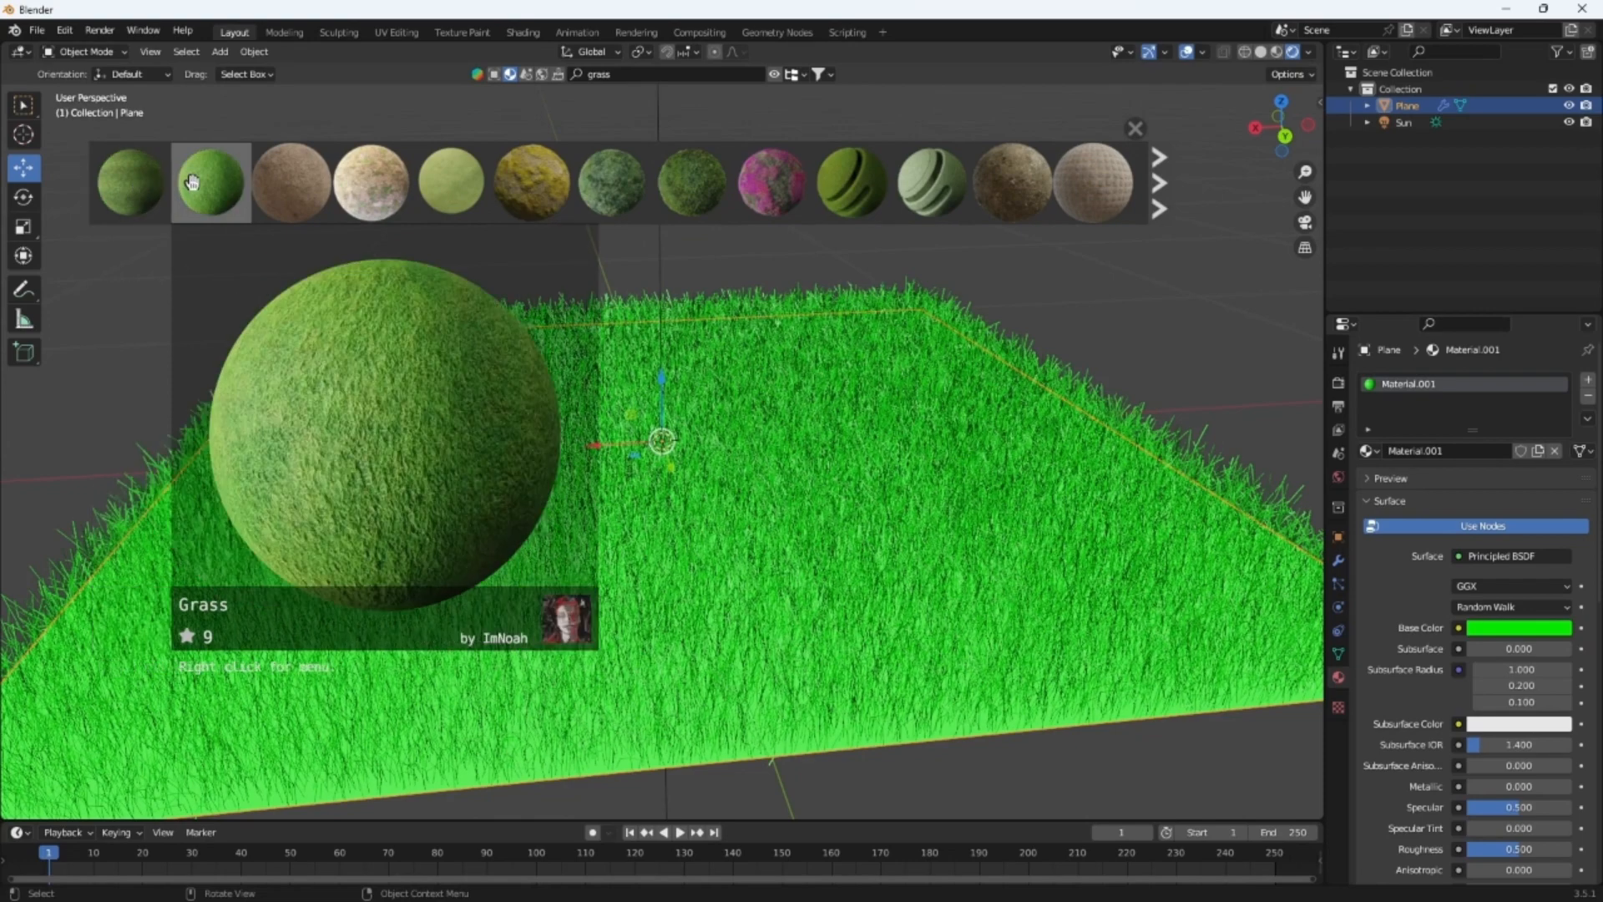
drag(211, 182, 515, 492)
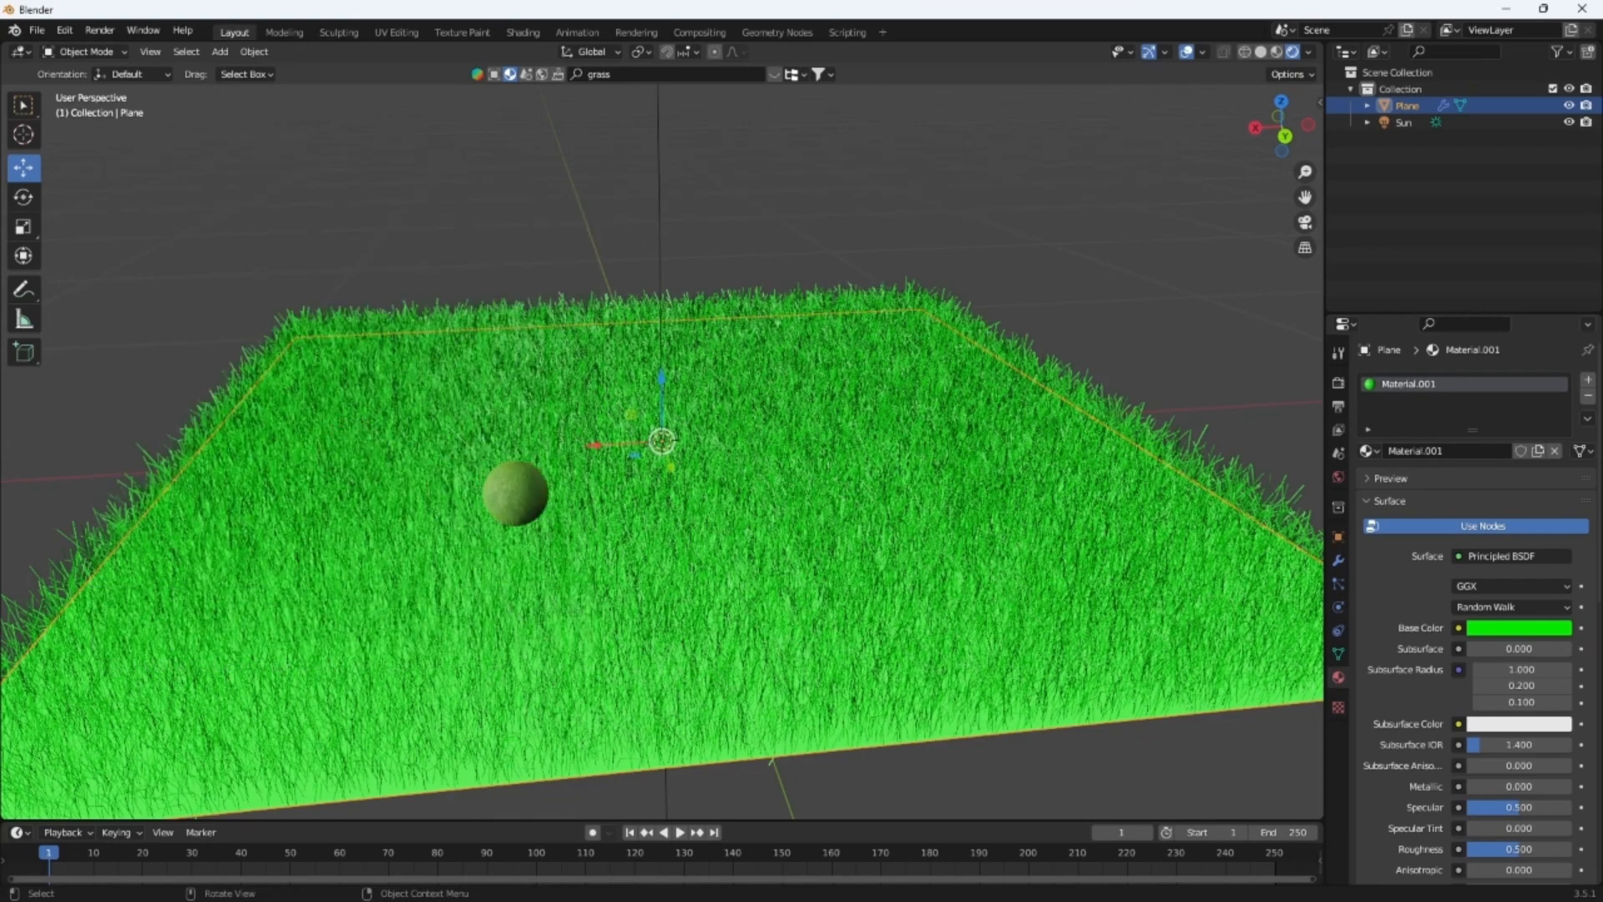
drag(516, 493, 466, 513)
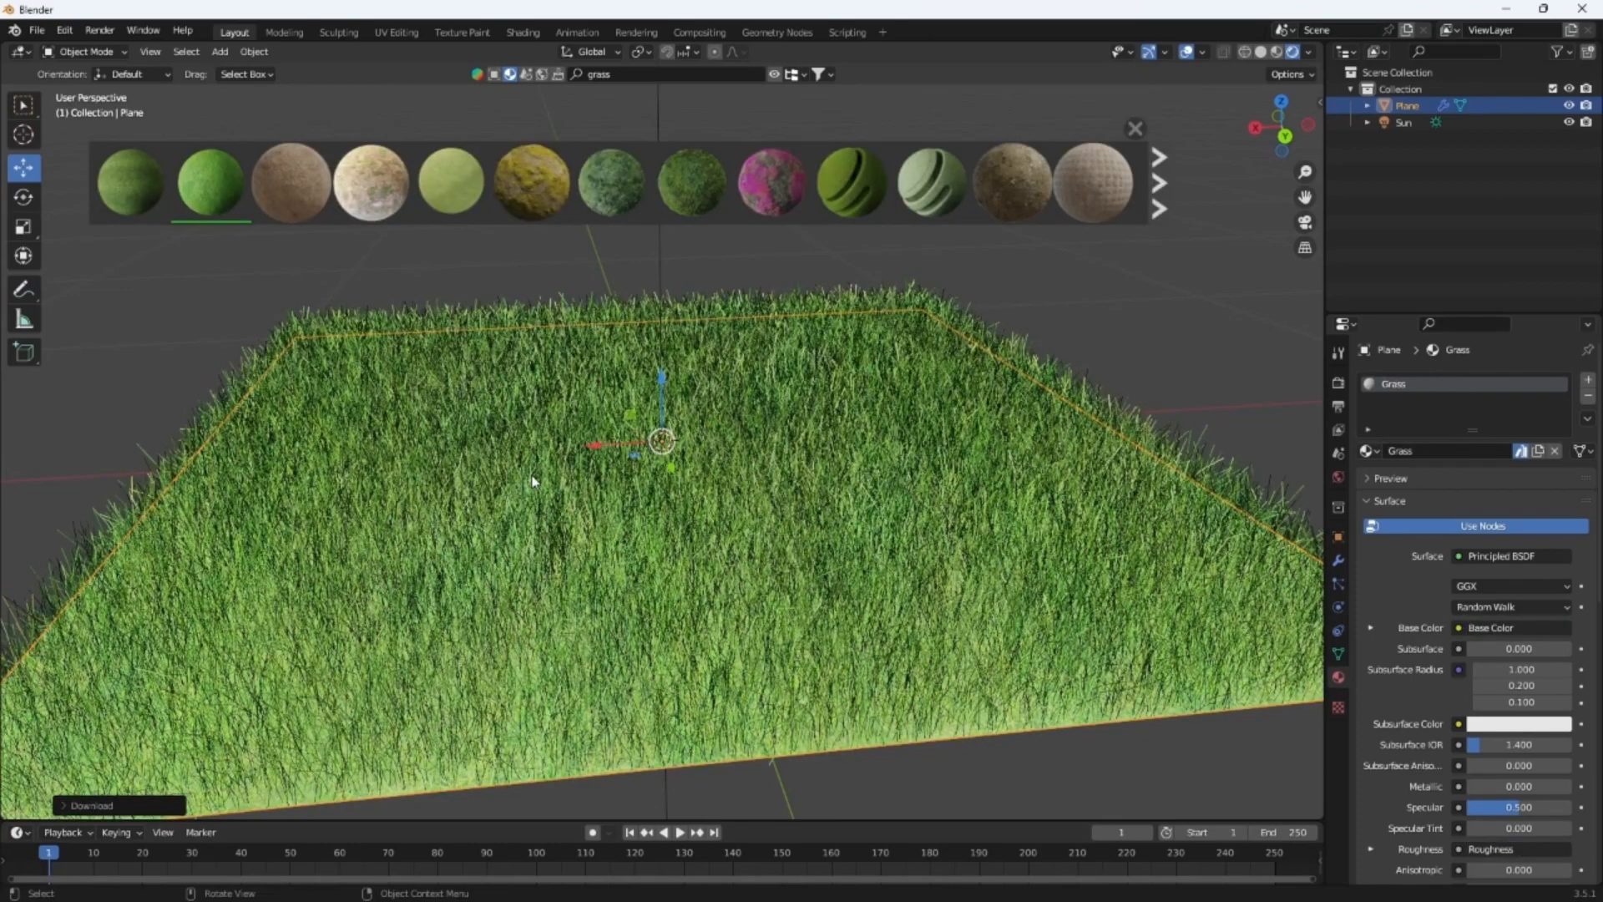
middle_drag(534, 483, 701, 468)
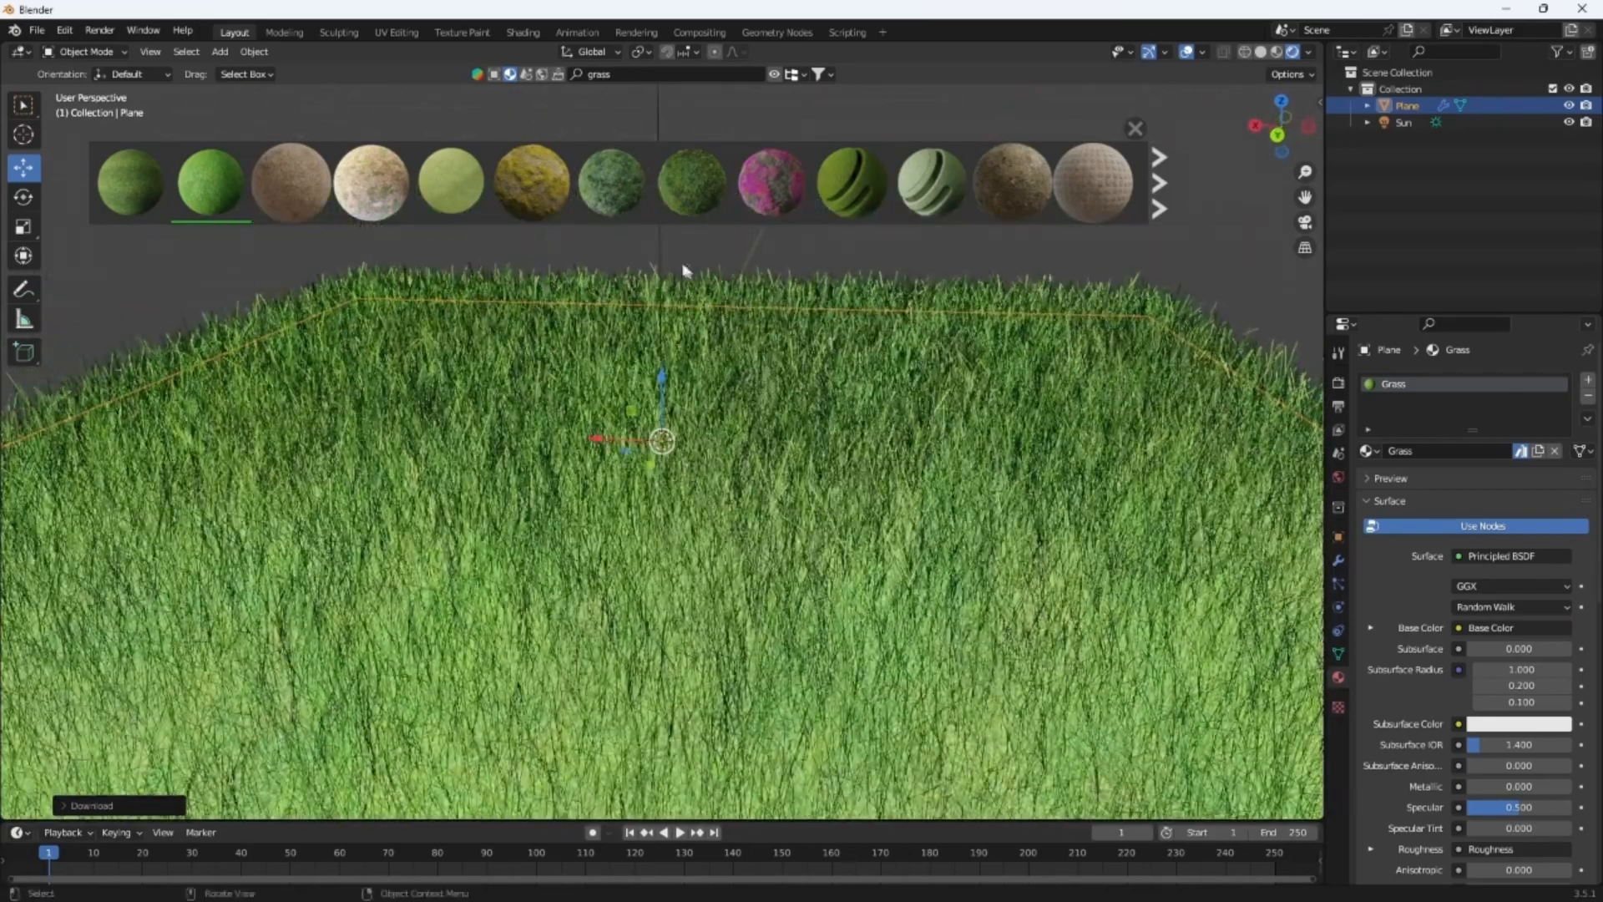
Replace the plane's material with the Grass Clovers material from the asset library and inspect the result
drag(610, 182, 877, 567)
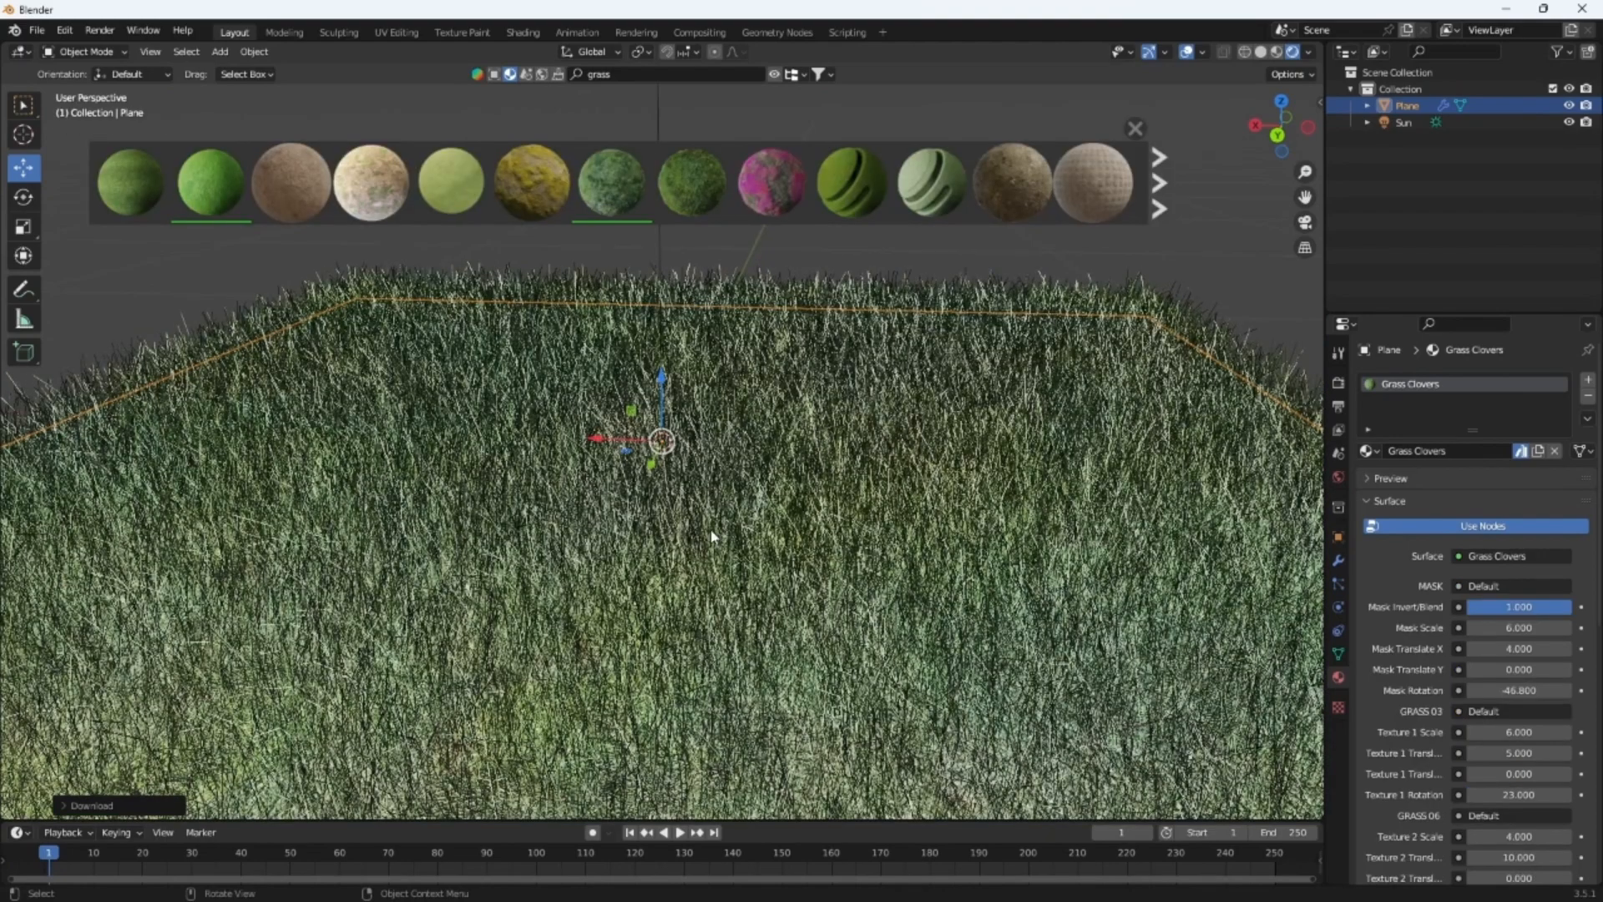
scroll(710, 529, down, 6)
middle_drag(710, 529, 816, 505)
scroll(751, 334, up, 2)
mouse_move(696, 173)
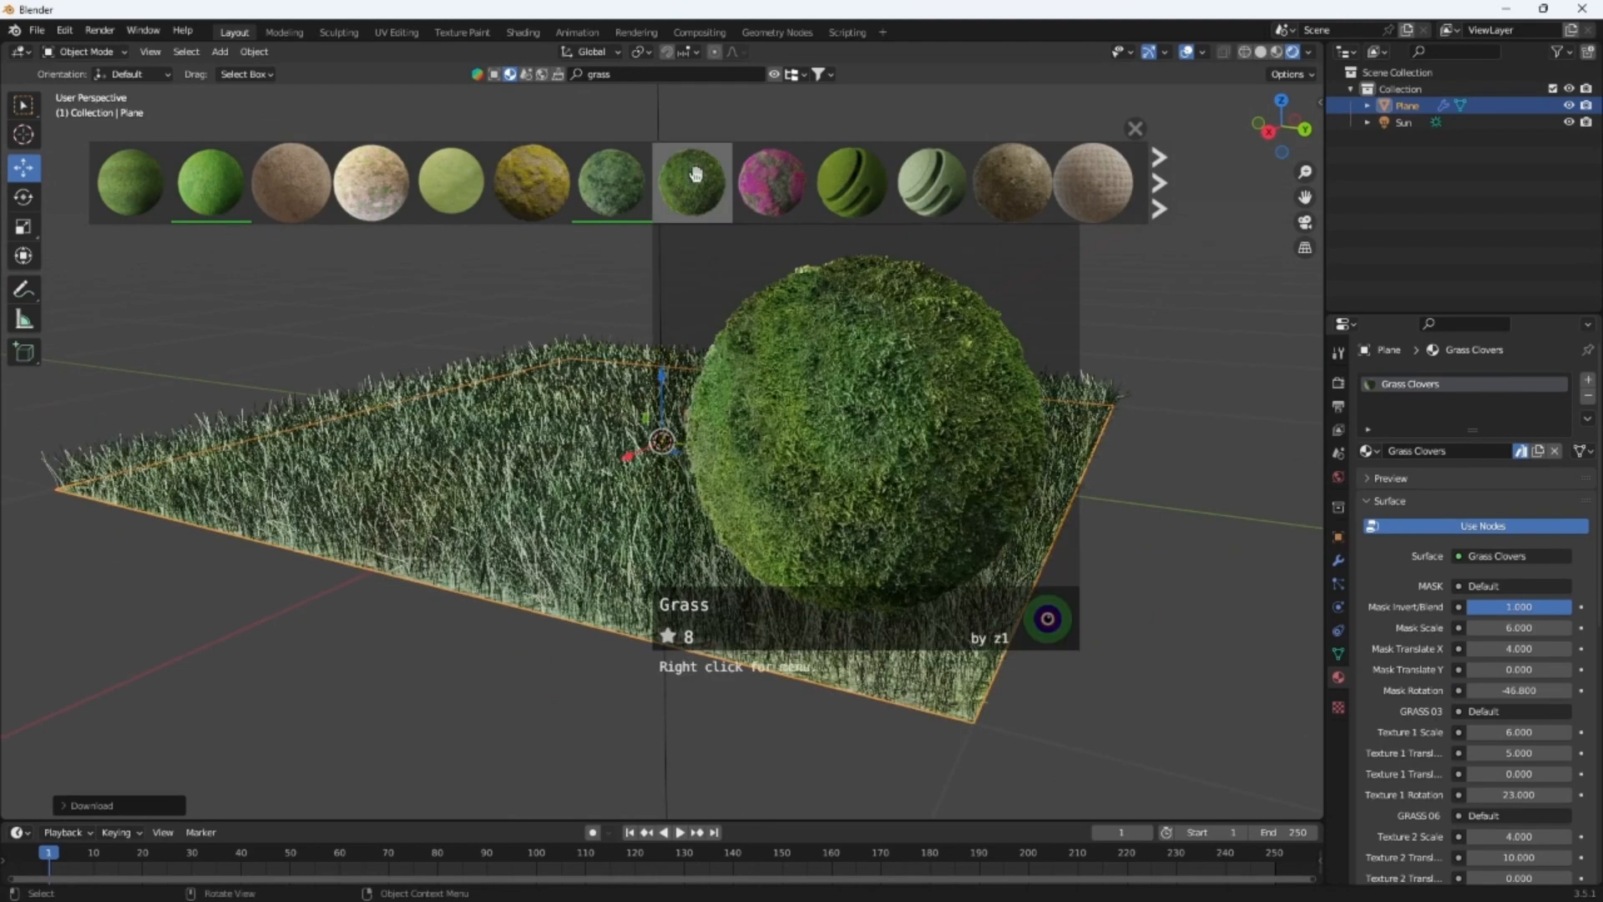
Try the dark, mossy Grass material from the asset library on the plane
drag(695, 174, 772, 562)
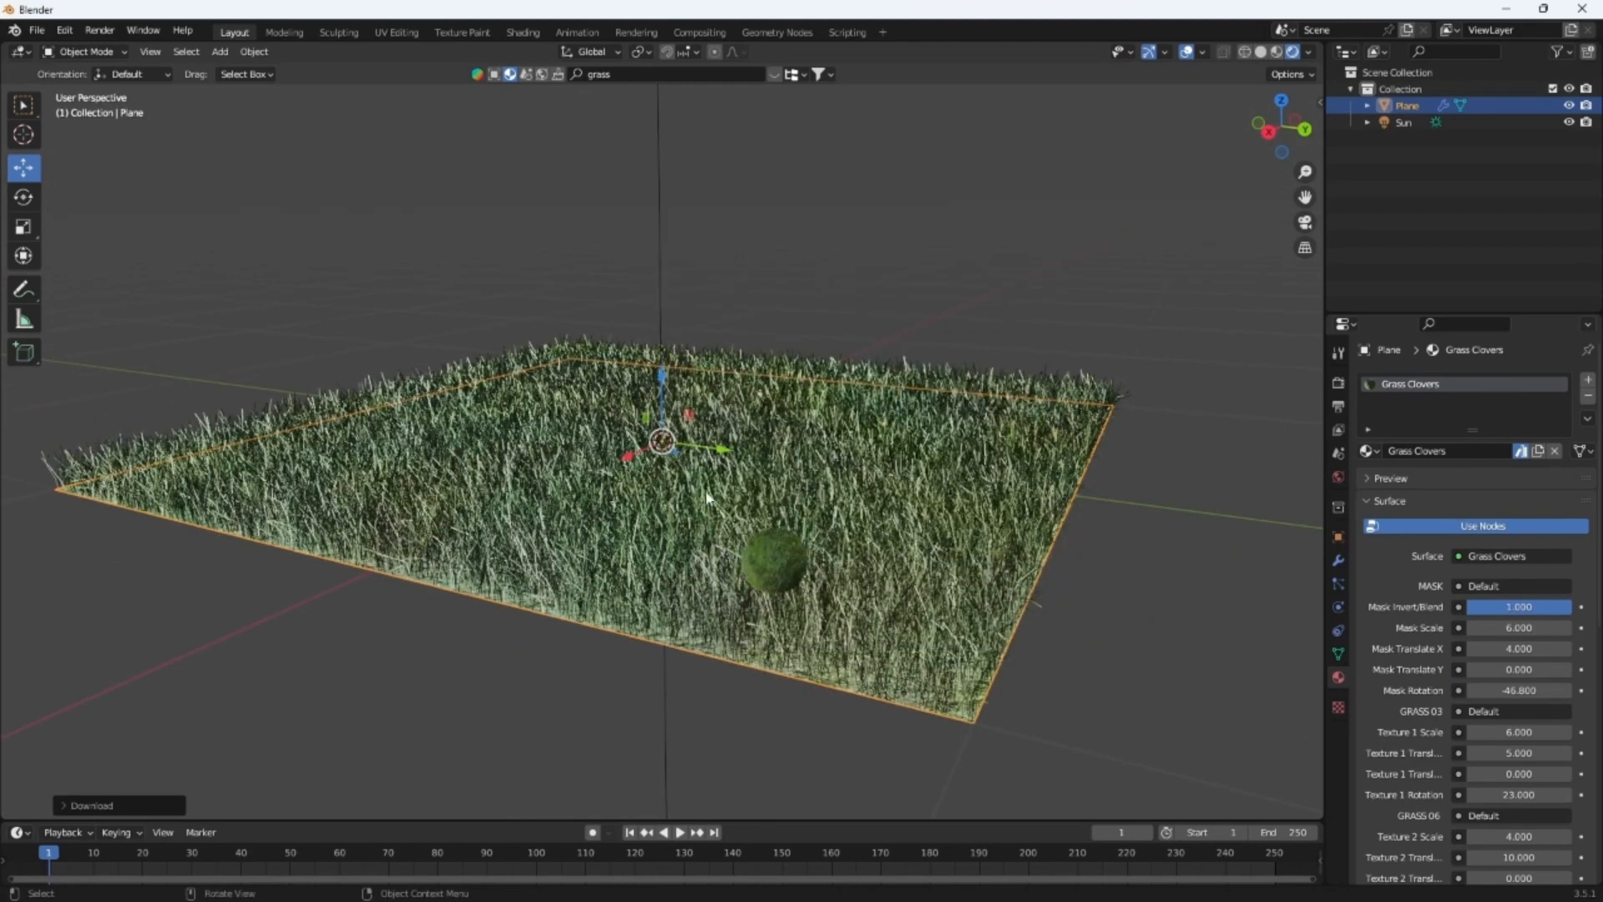
drag(706, 497, 718, 484)
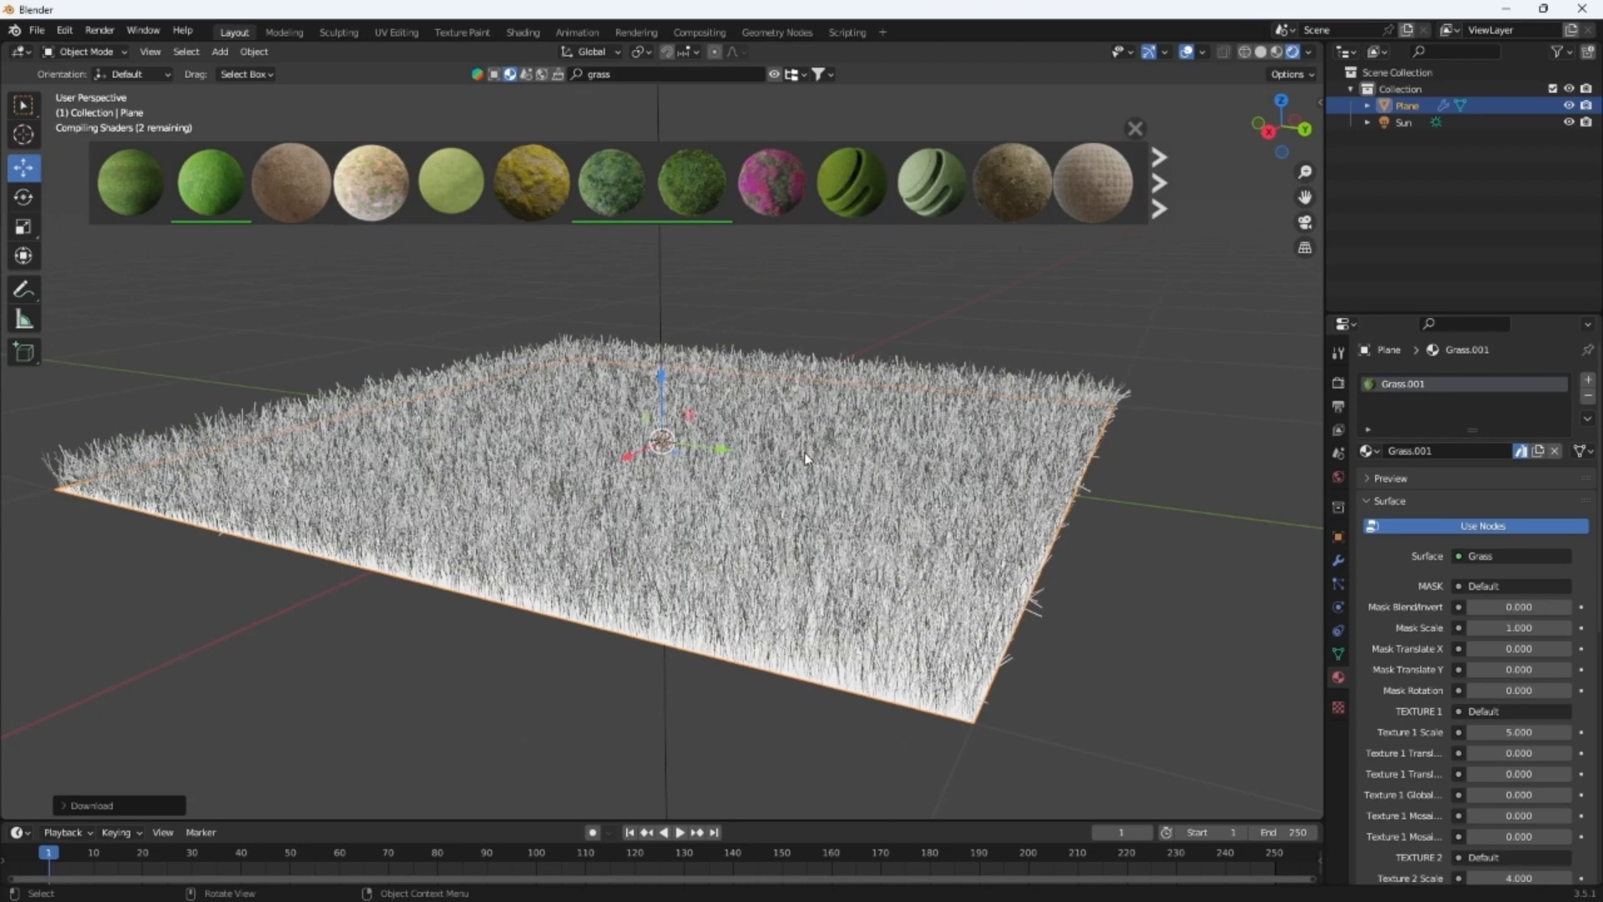
mouse_move(695, 200)
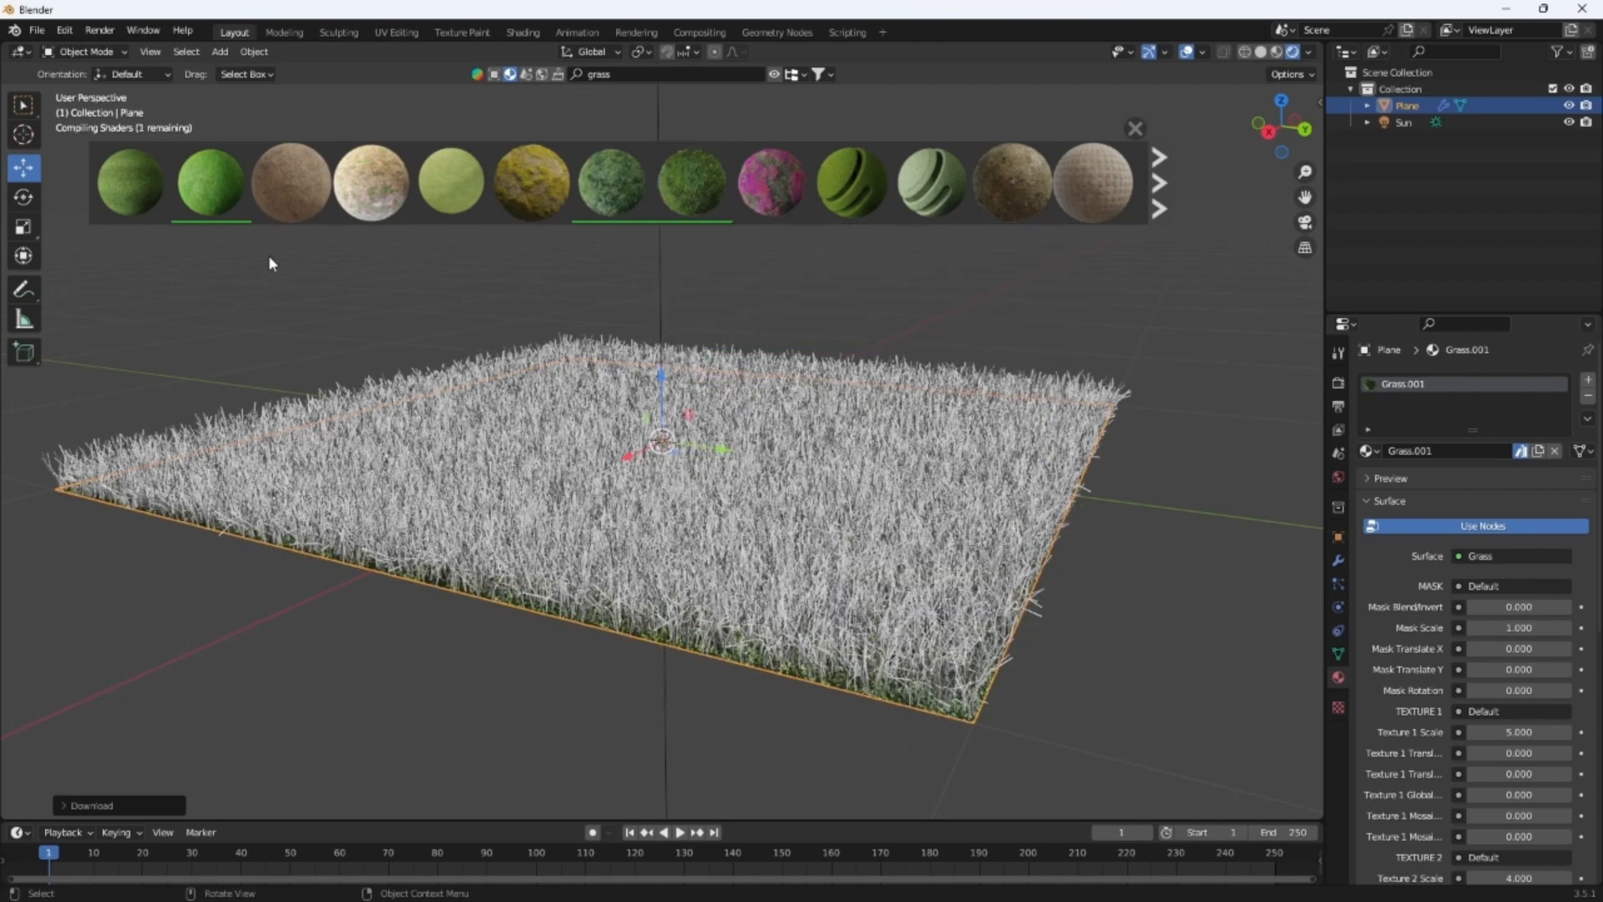
Apply the bright green Grass material from the asset library to the plane again, check the grass and close the asset bar
mouse_move(208, 173)
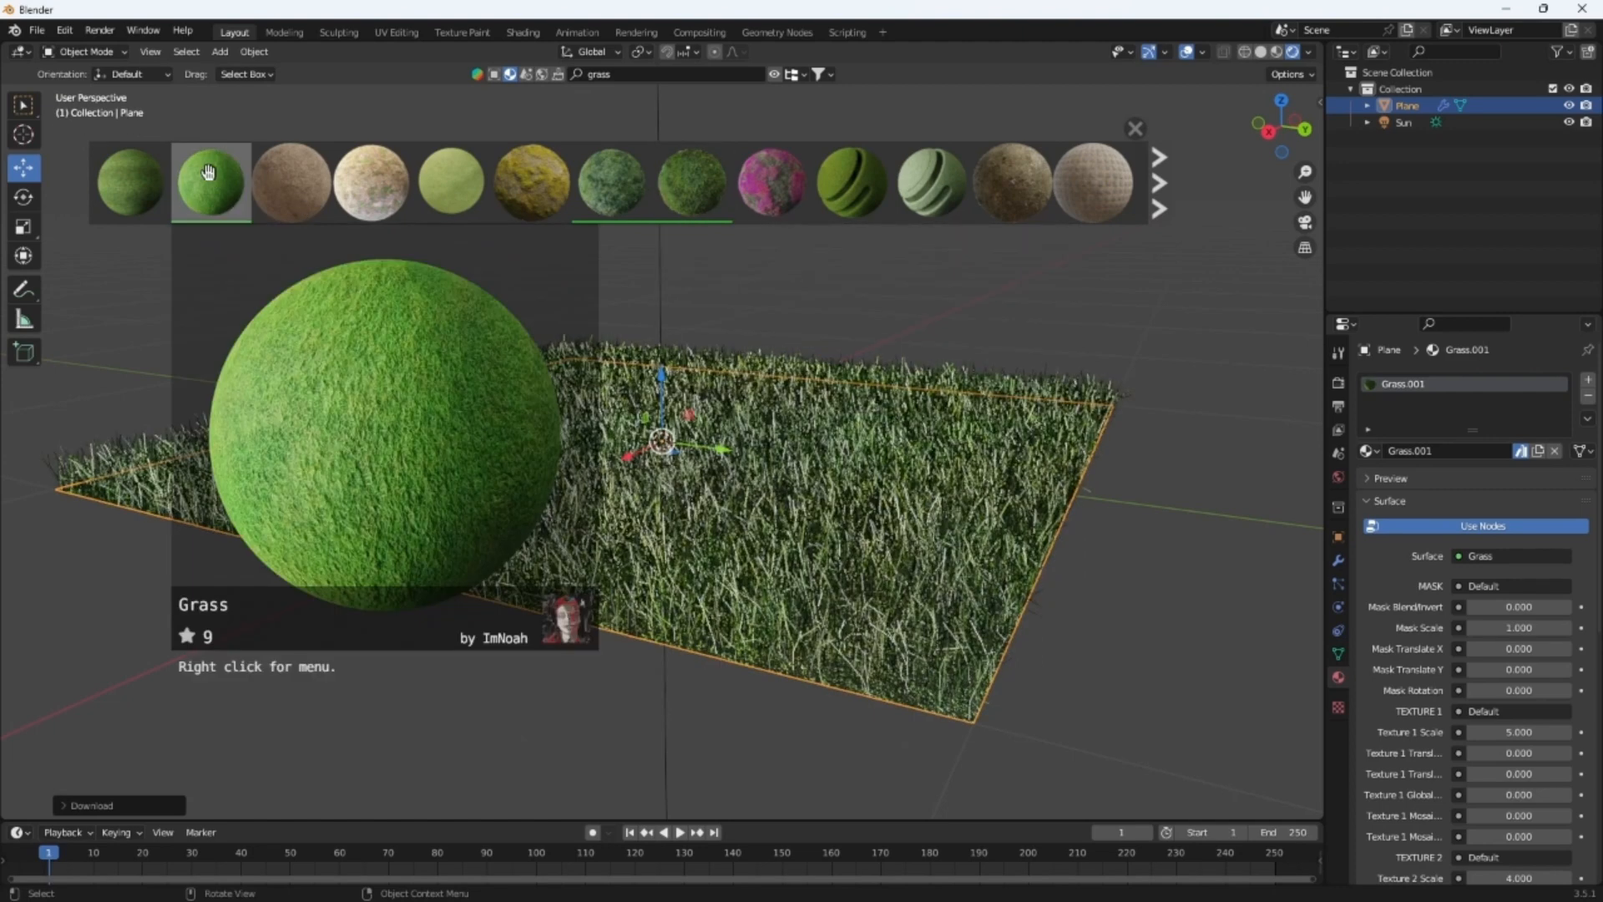
drag(208, 173, 584, 583)
middle_drag(824, 493, 697, 488)
scroll(736, 507, up, 3)
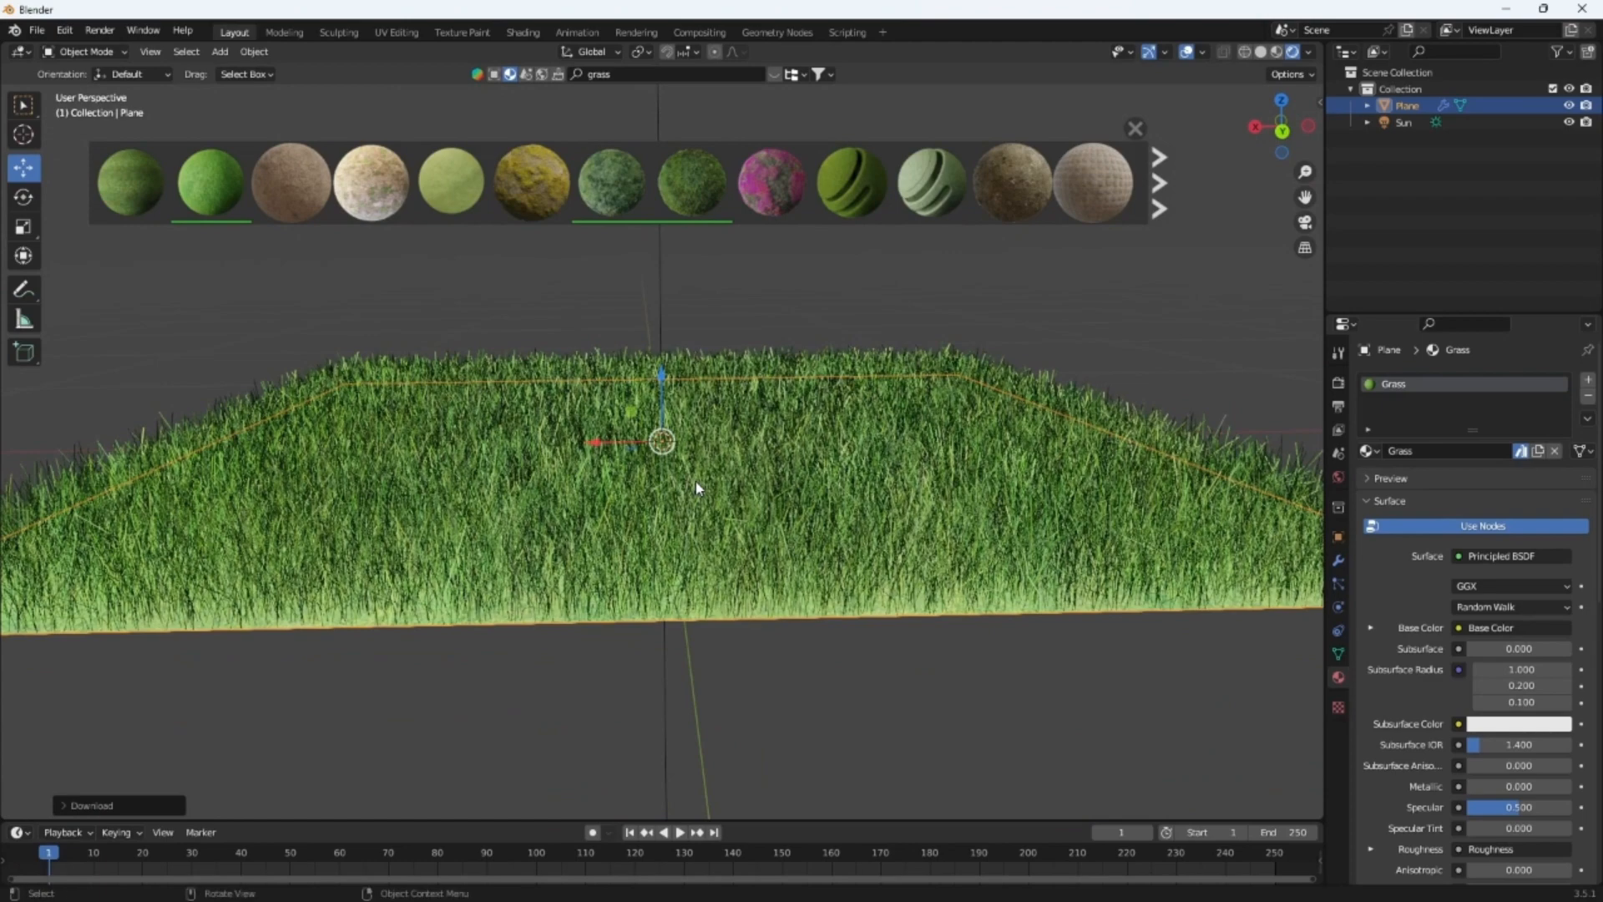
middle_drag(704, 388, 848, 427)
scroll(849, 427, down, 4)
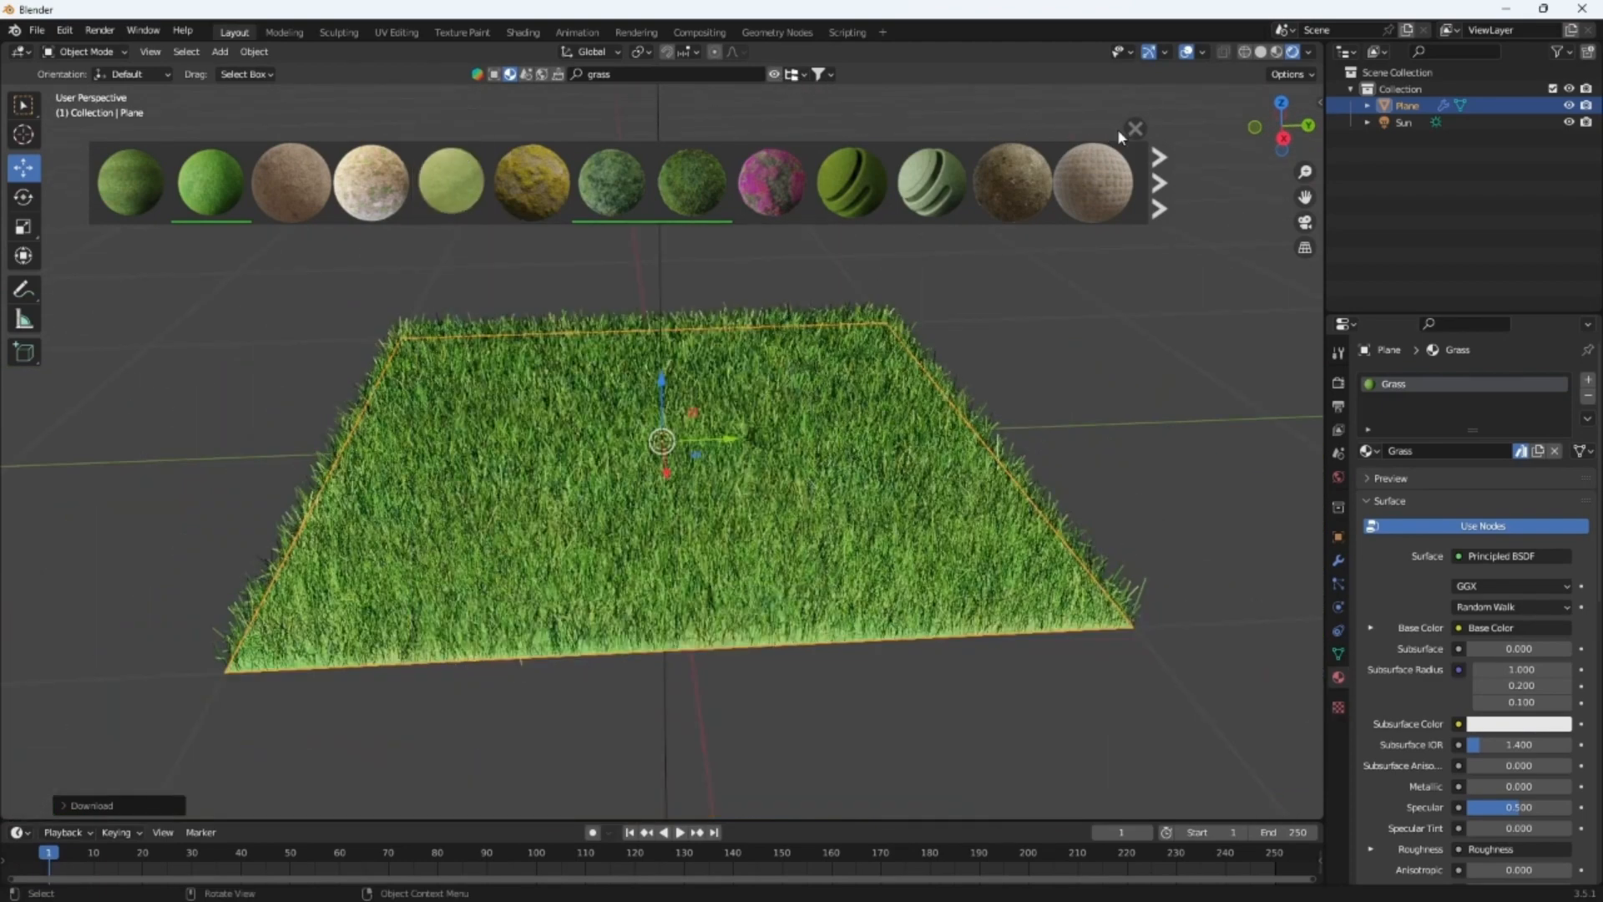
click(1131, 130)
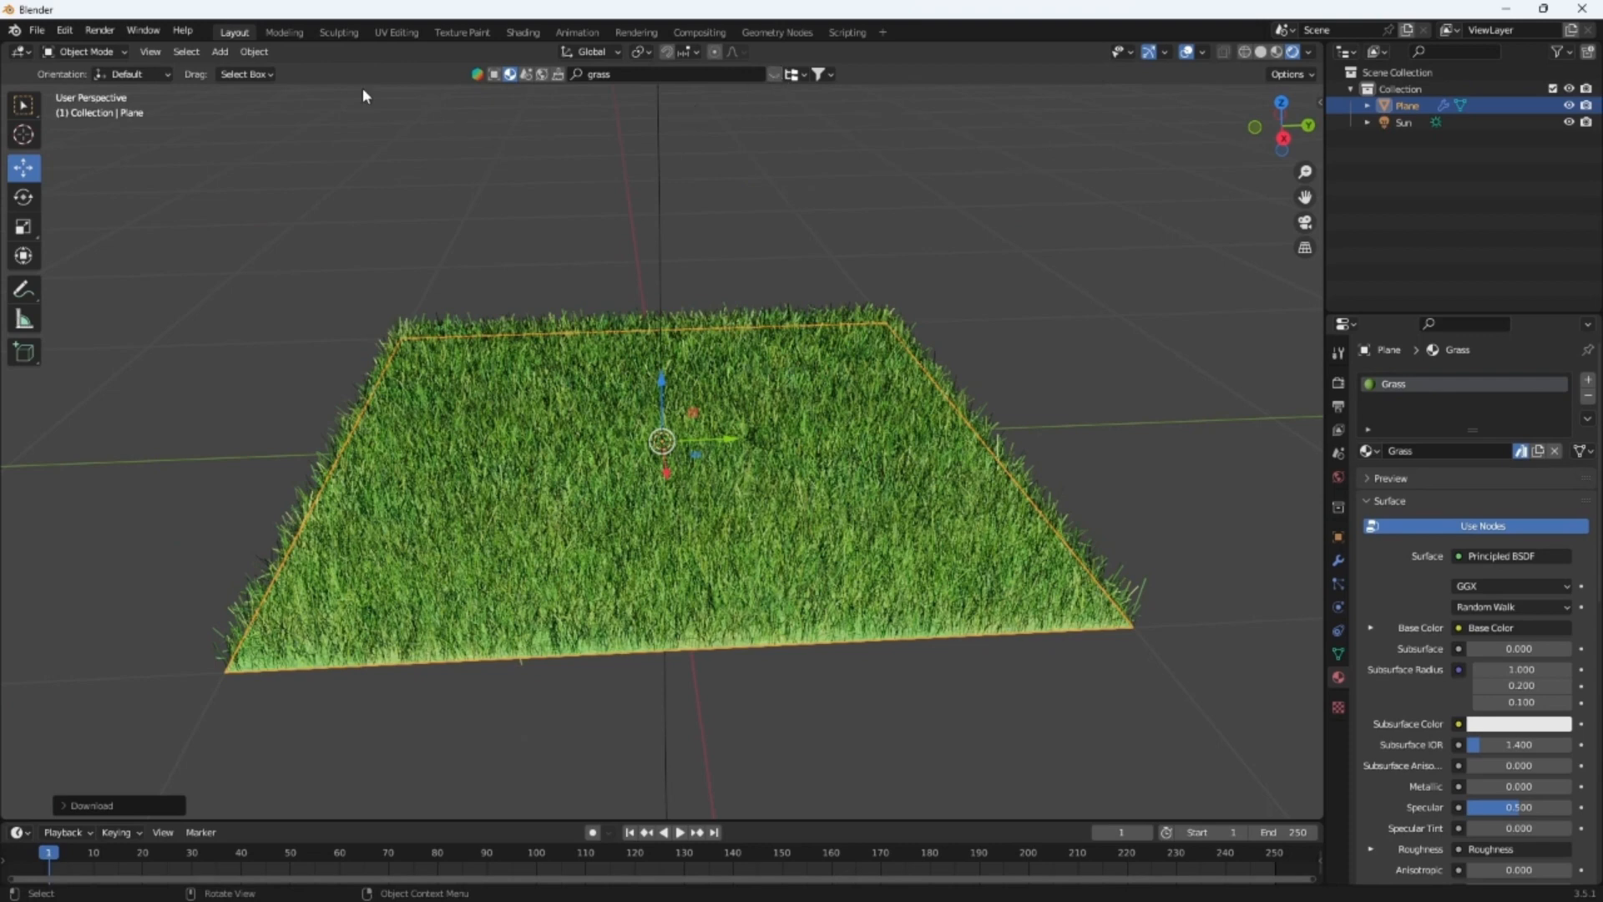
Add a camera and move it beyond the plane's edge to about X 1.40 m and Z 0.29 m
middle_drag(759, 409, 788, 387)
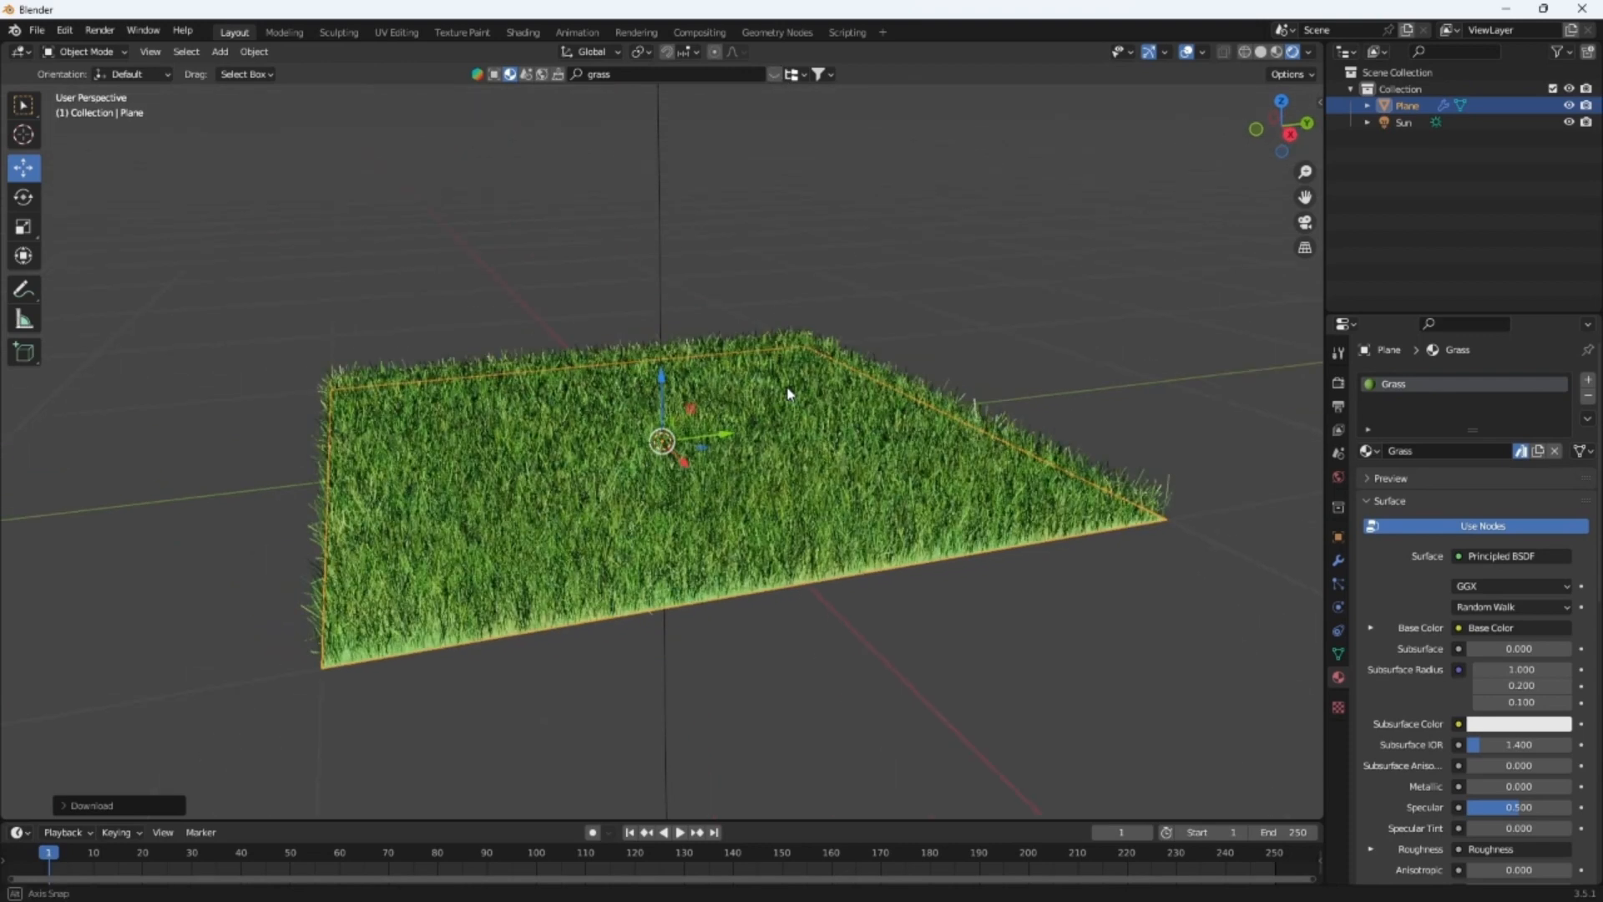
click(221, 52)
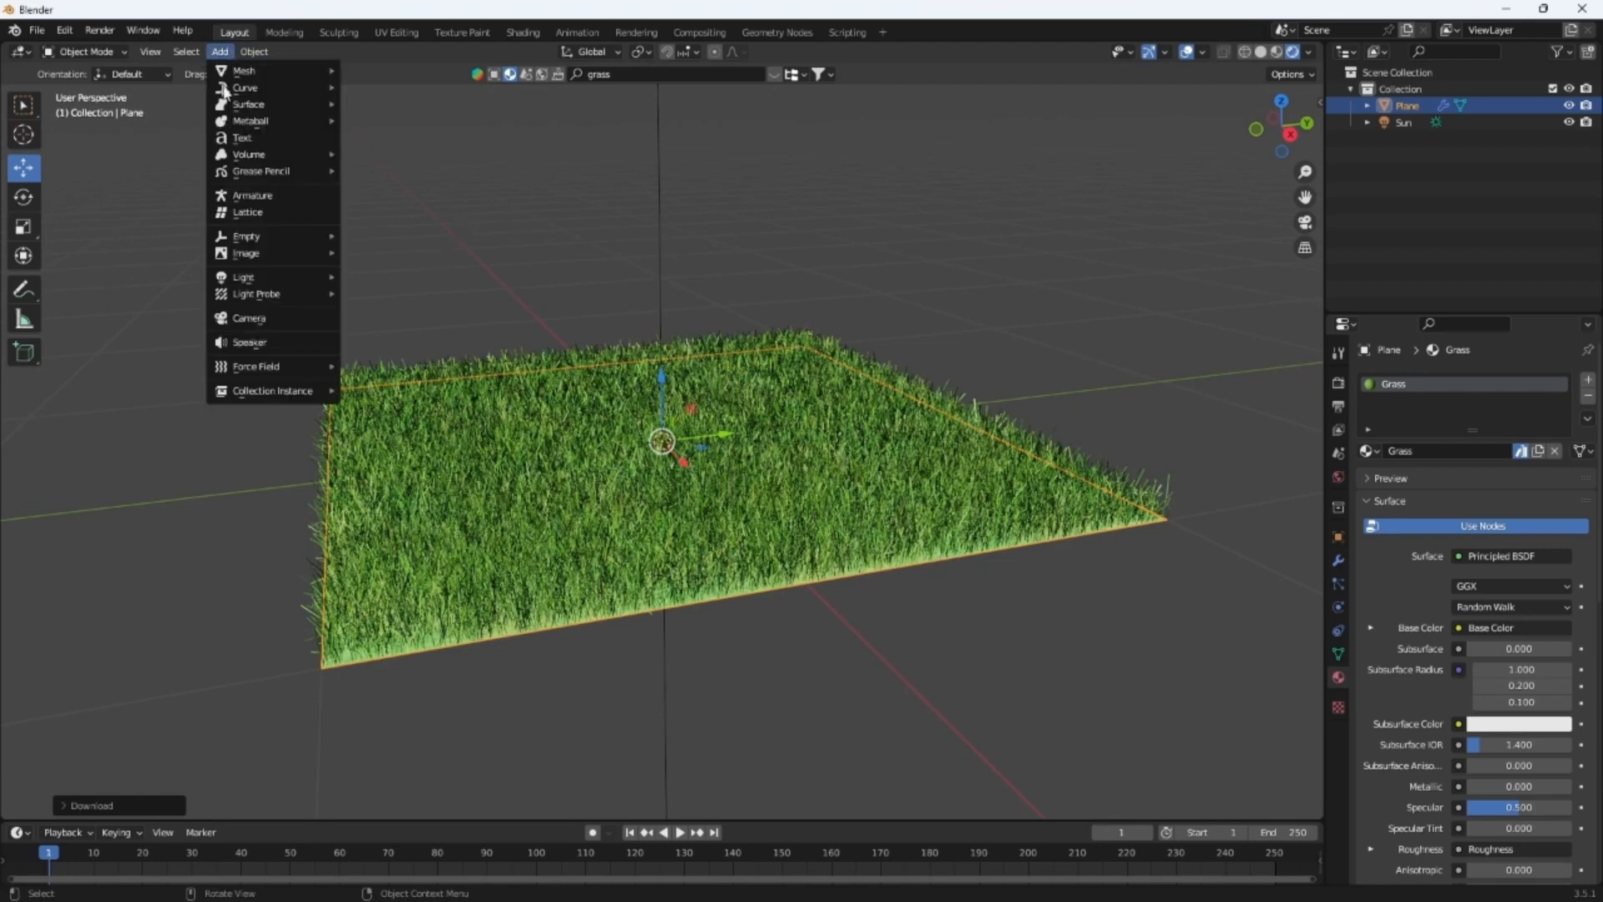
click(294, 317)
drag(685, 472, 910, 500)
click(911, 499)
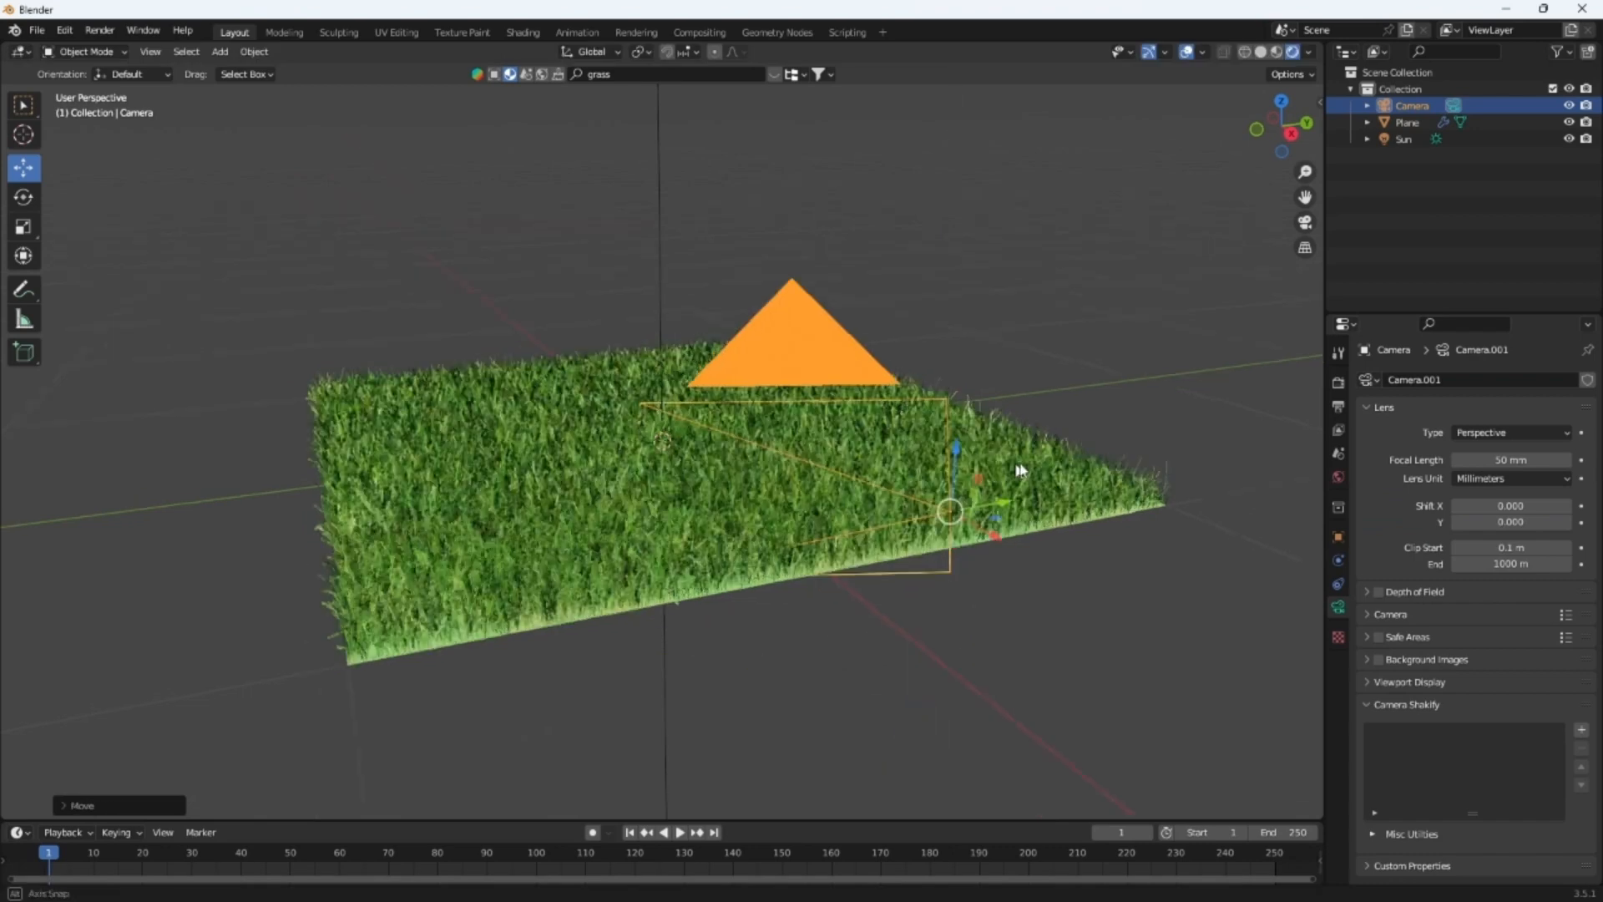
Set the camera's rotation to 90° on X, 0° on Y and 90° on Z
middle_drag(1020, 469, 1180, 429)
middle_drag(1117, 354, 1020, 421)
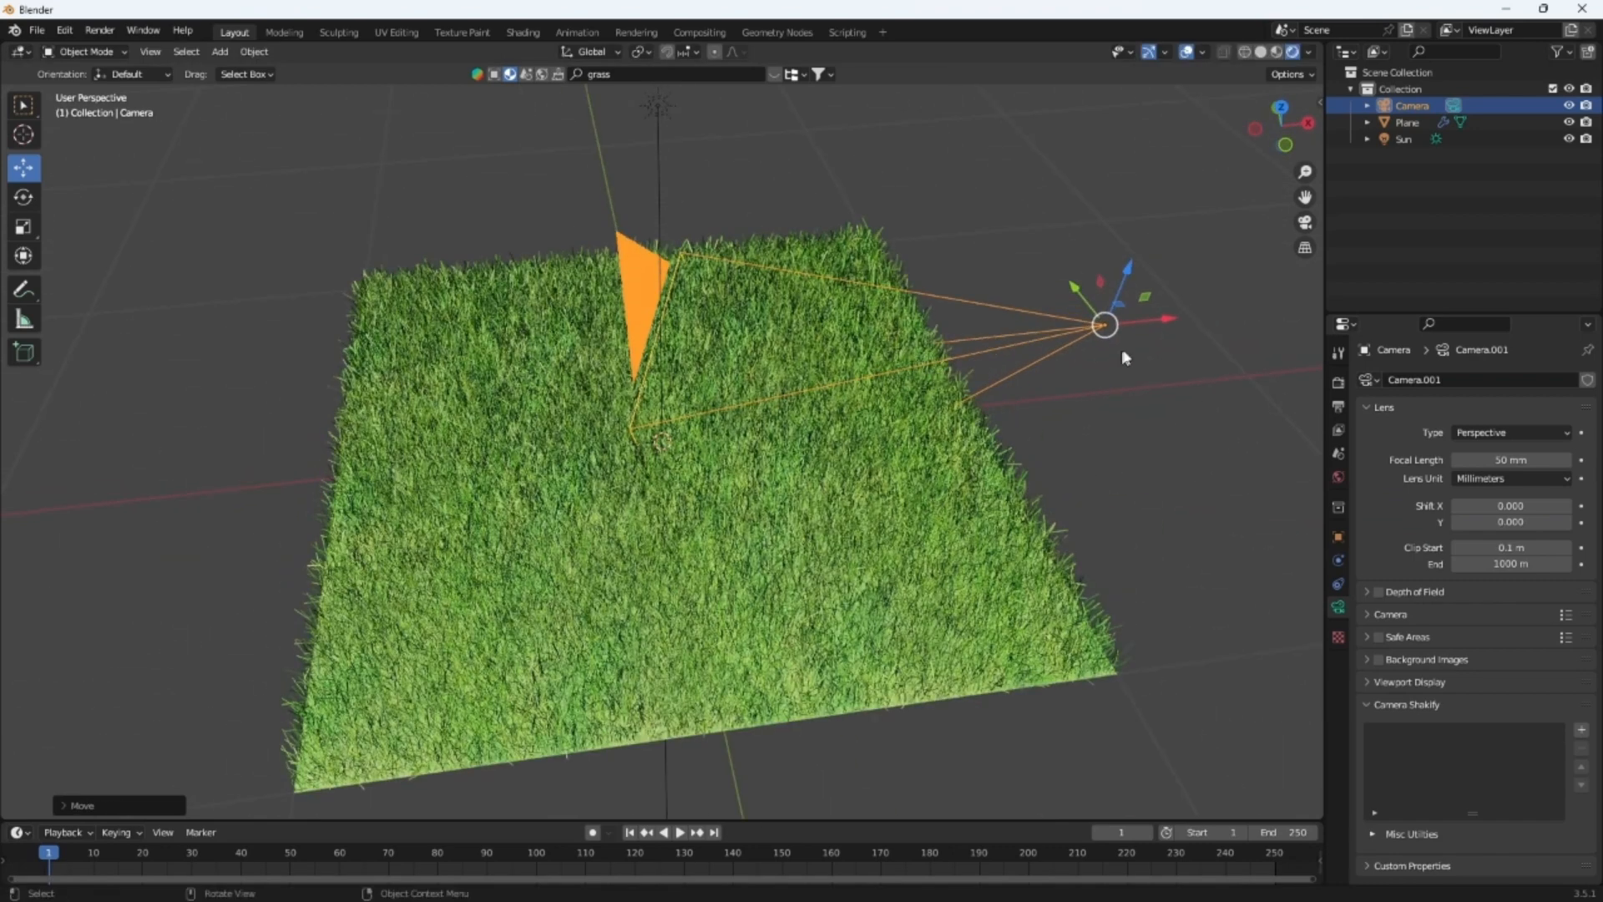
click(1338, 537)
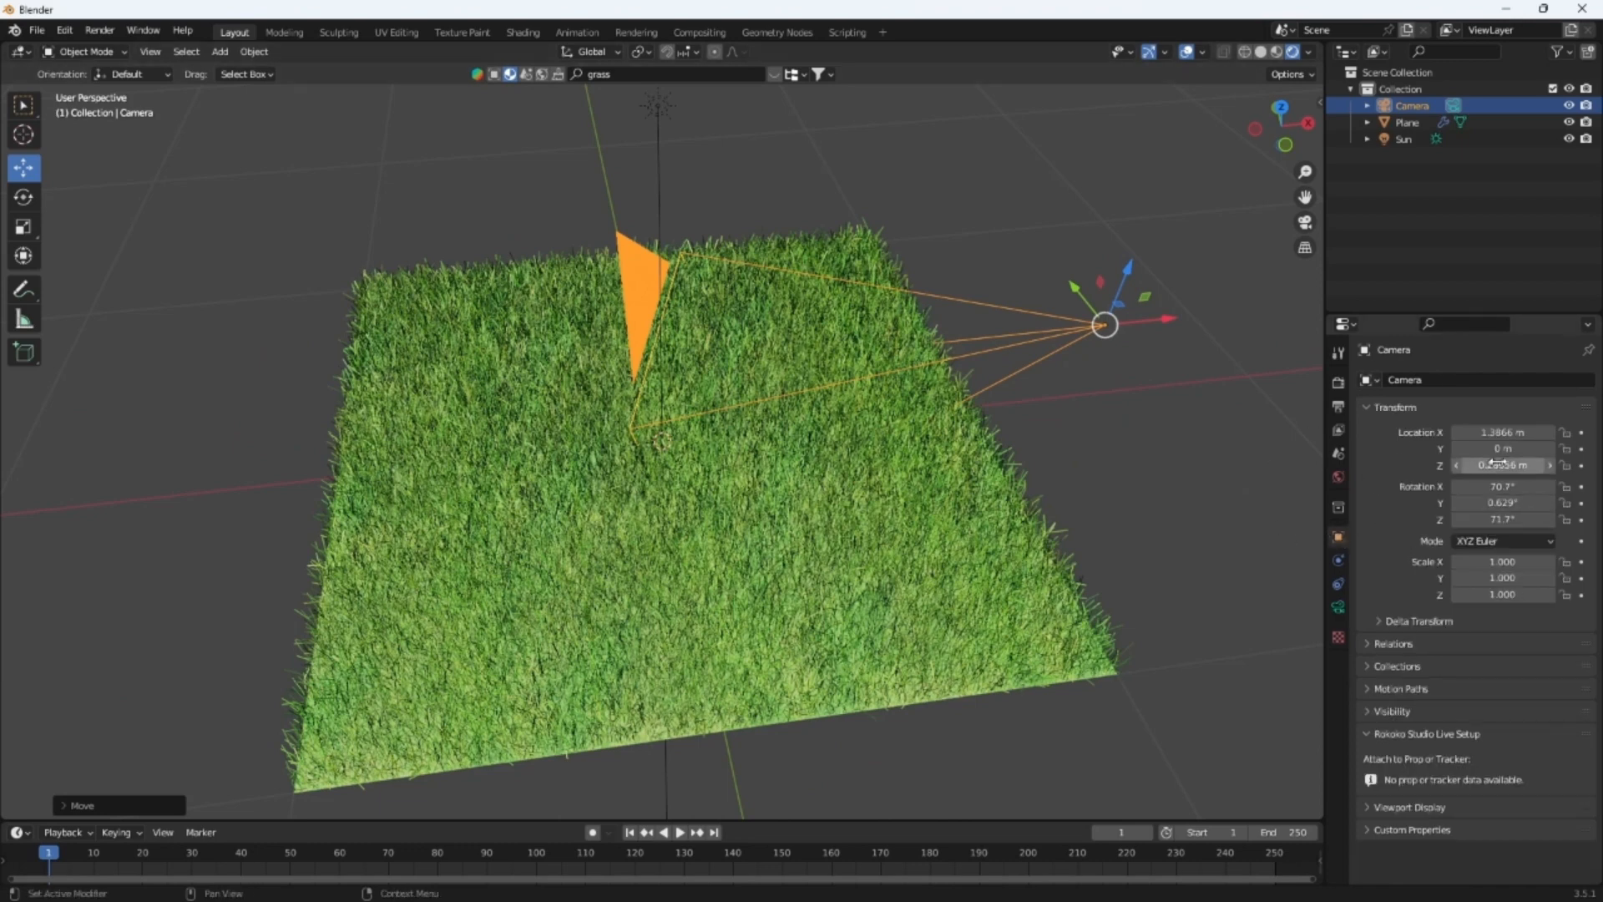
click(1510, 487)
text(90)
key(Return)
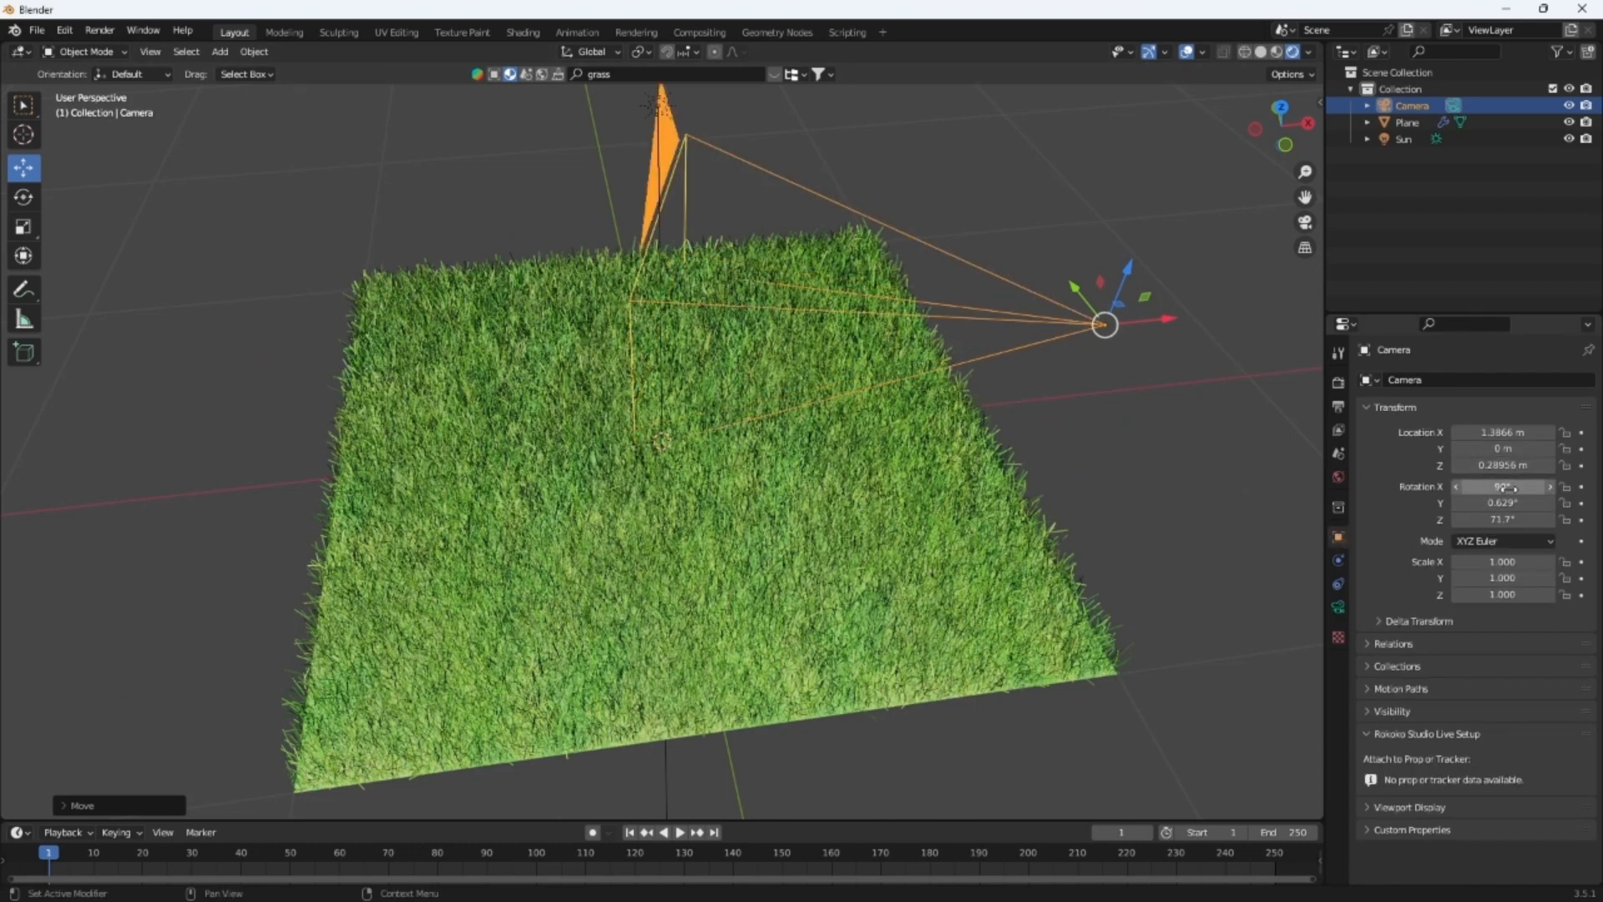
click(1504, 502)
text(0)
key(Return)
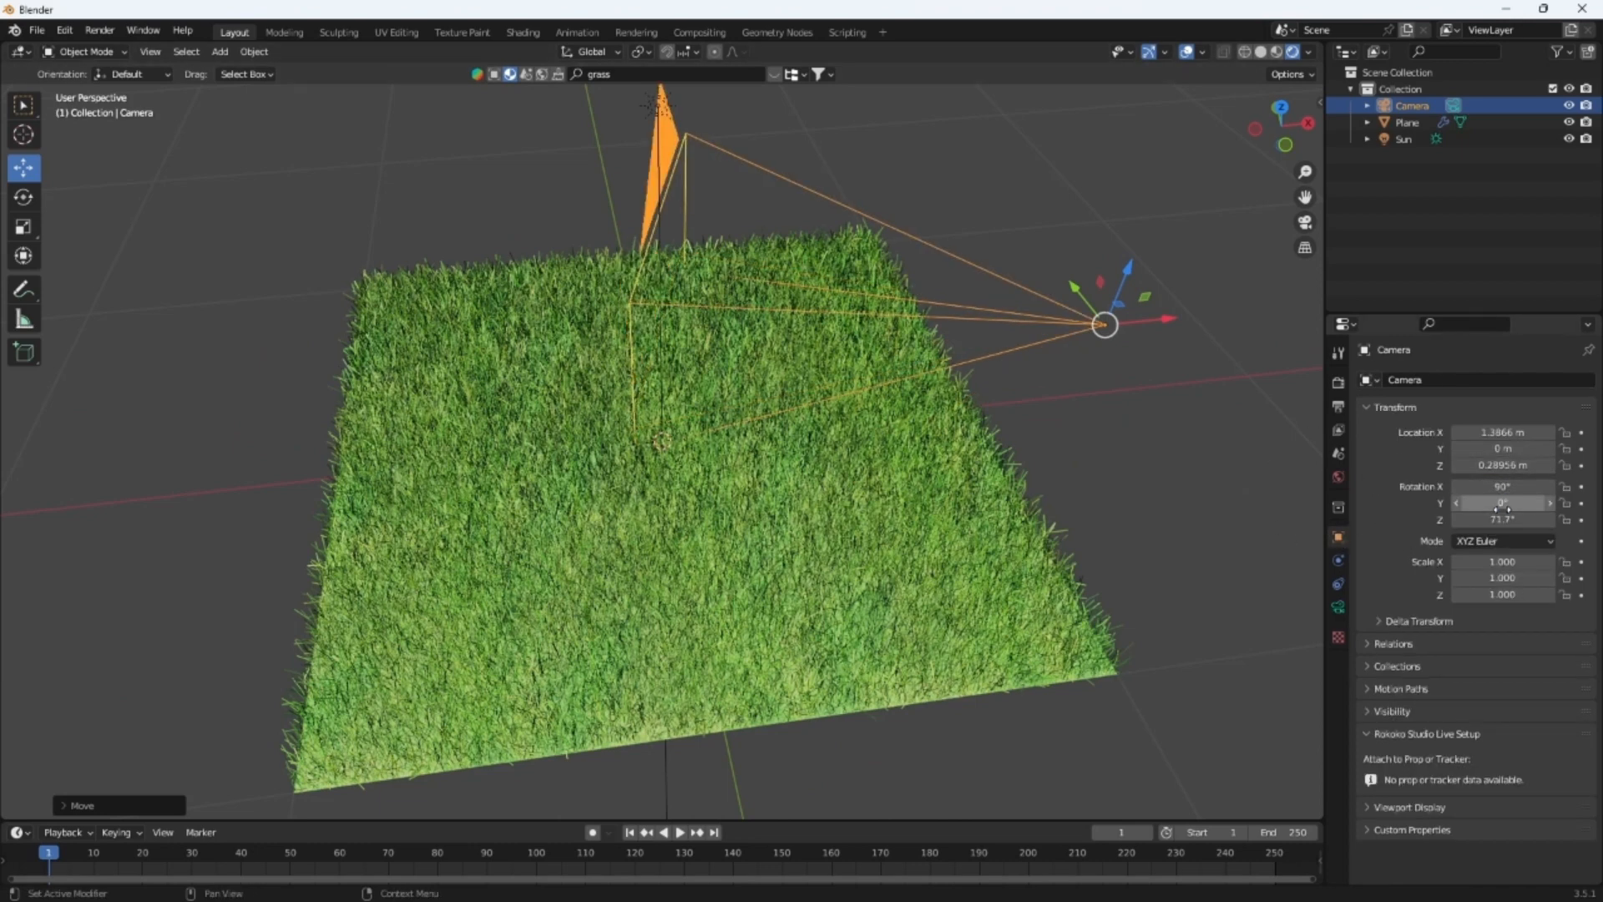
click(1507, 519)
text(90)
key(Return)
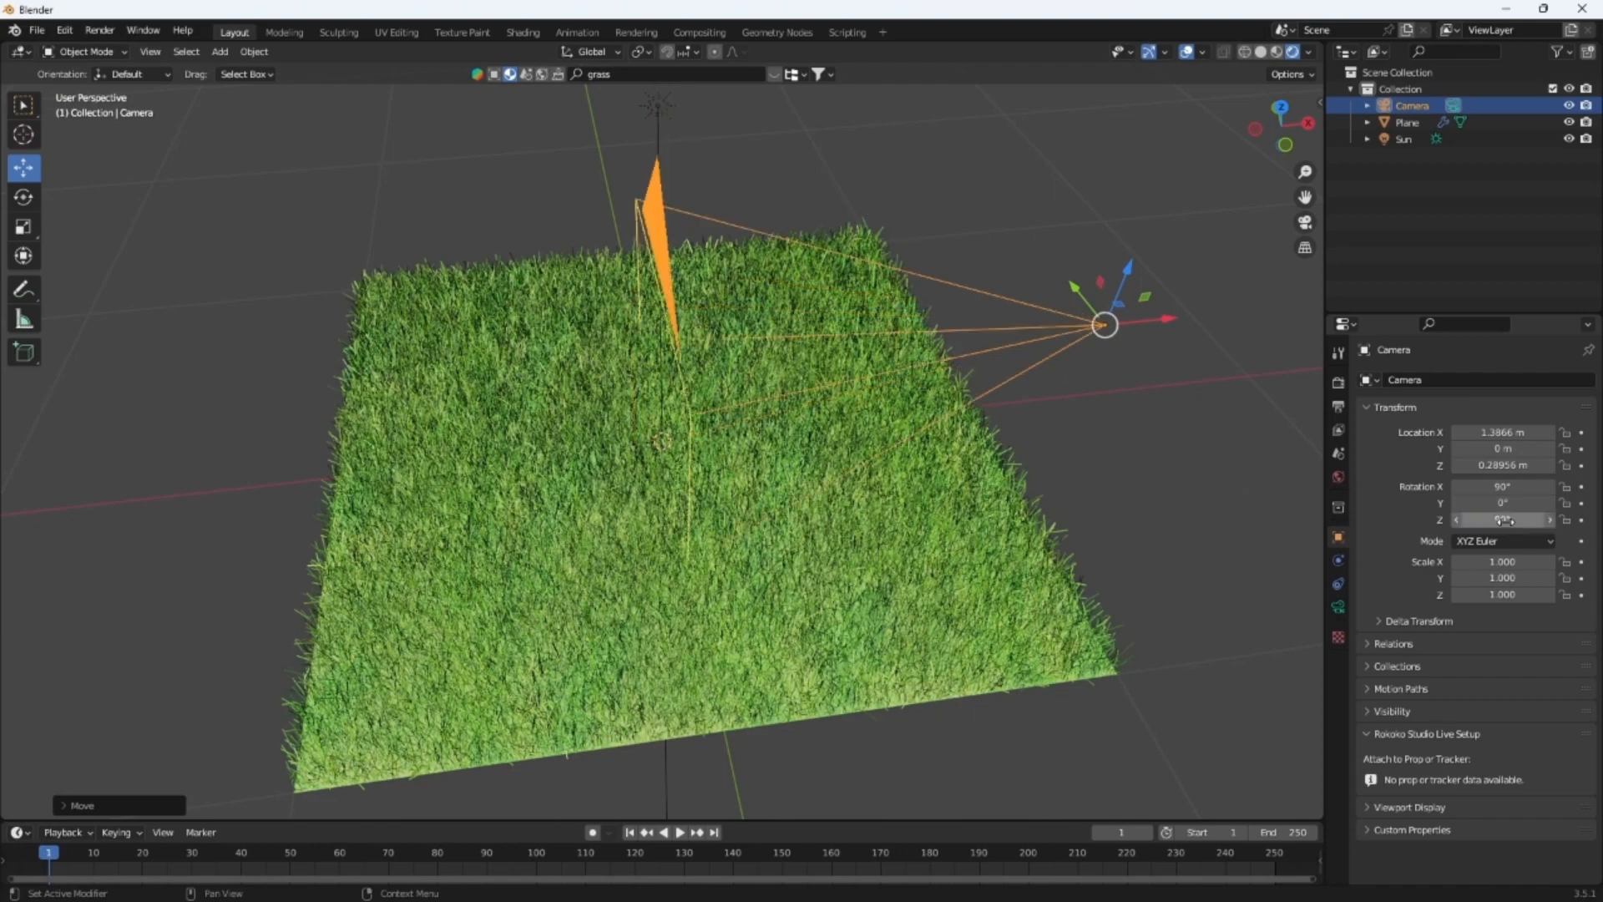
Move the camera farther from the grass along X, to about 1.54 m
middle_drag(819, 347, 634, 264)
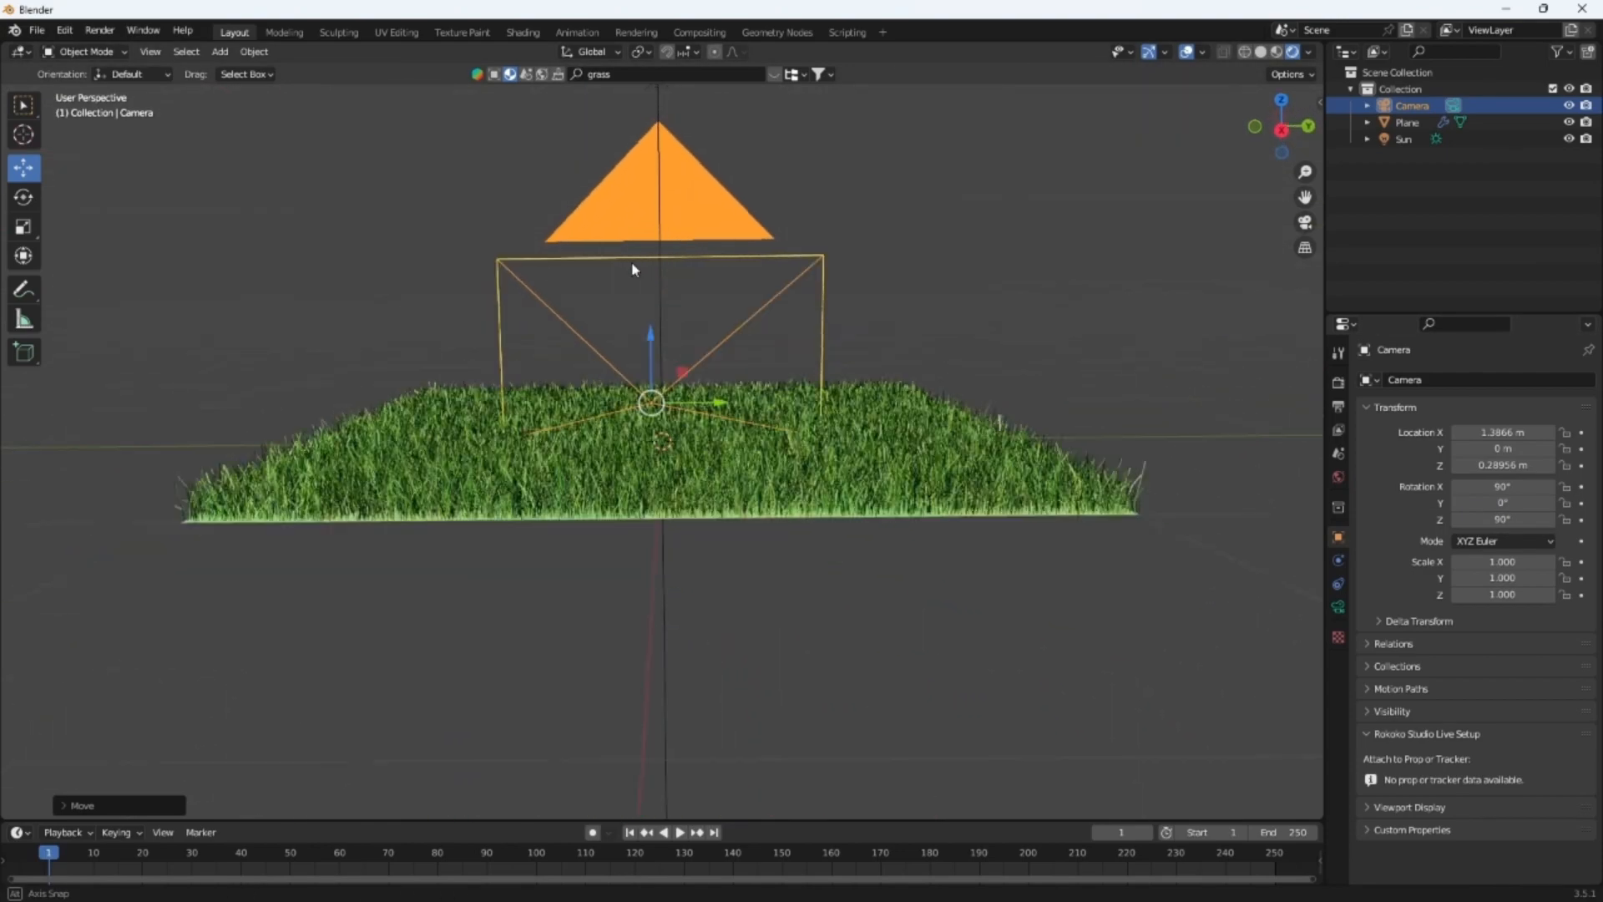
middle_drag(778, 448, 639, 500)
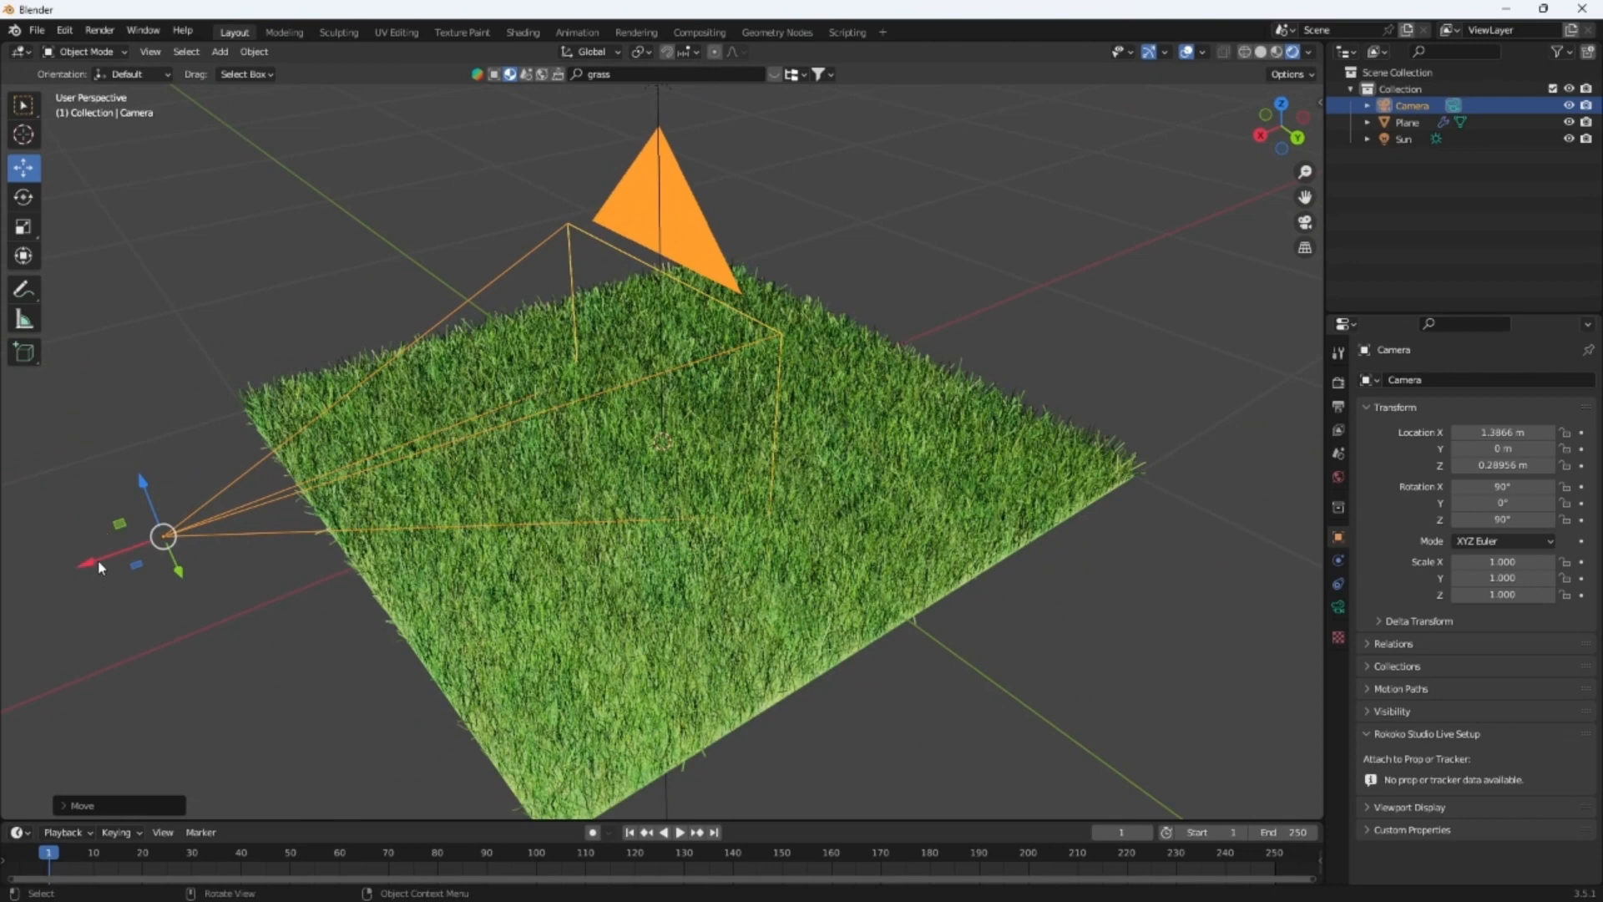
drag(97, 566, 22, 595)
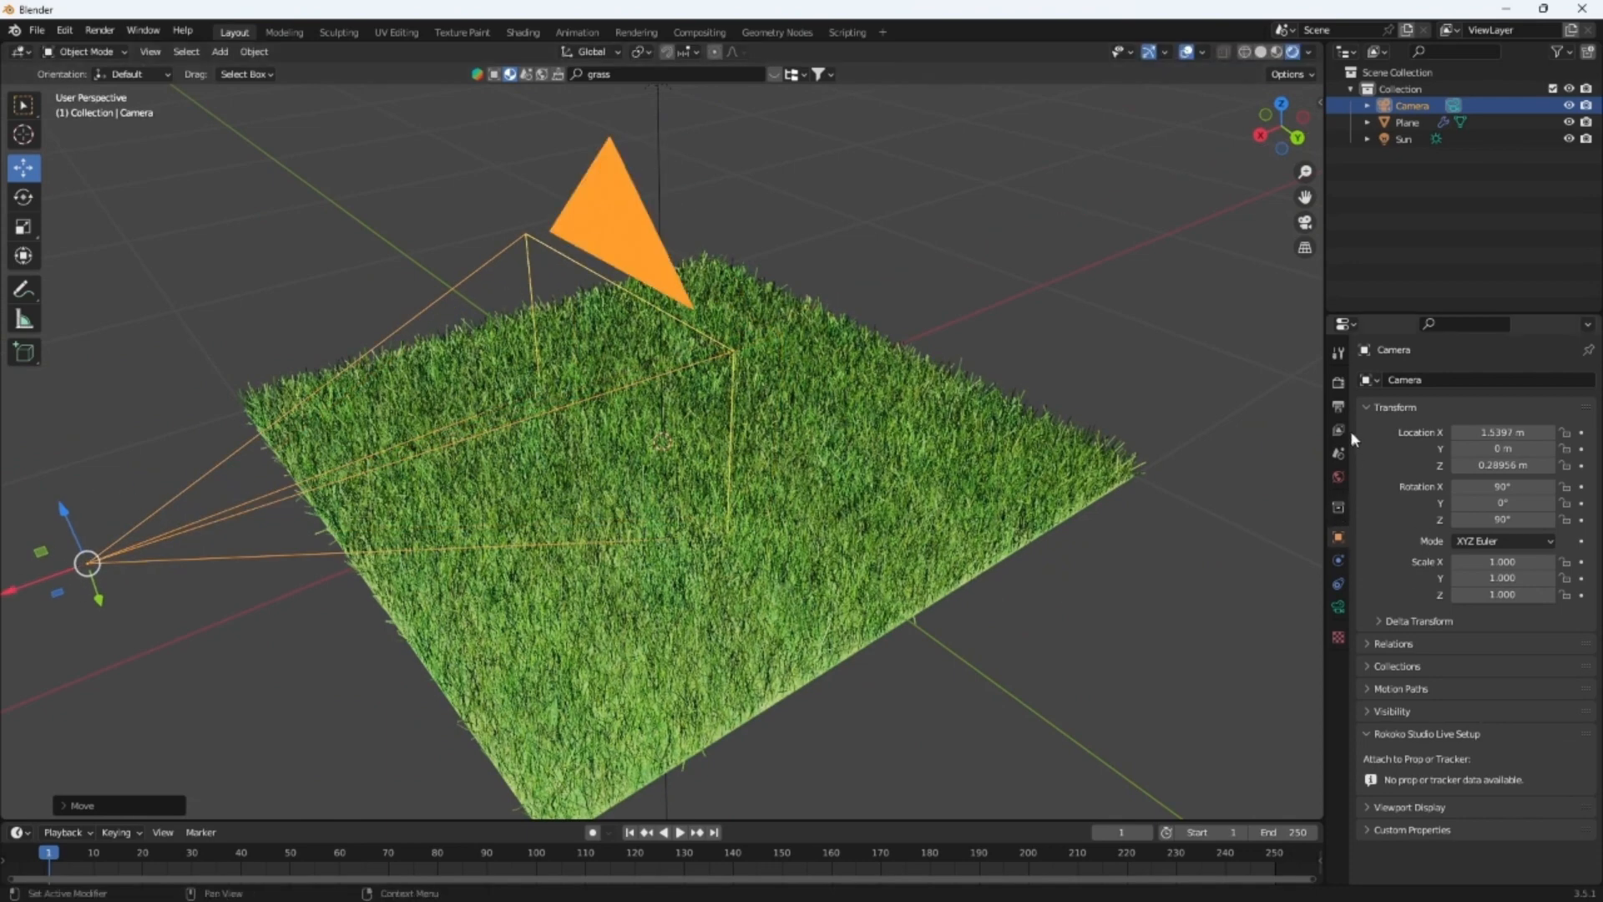
Set the output resolution's Y value to 1920 px for a square render frame
click(1339, 383)
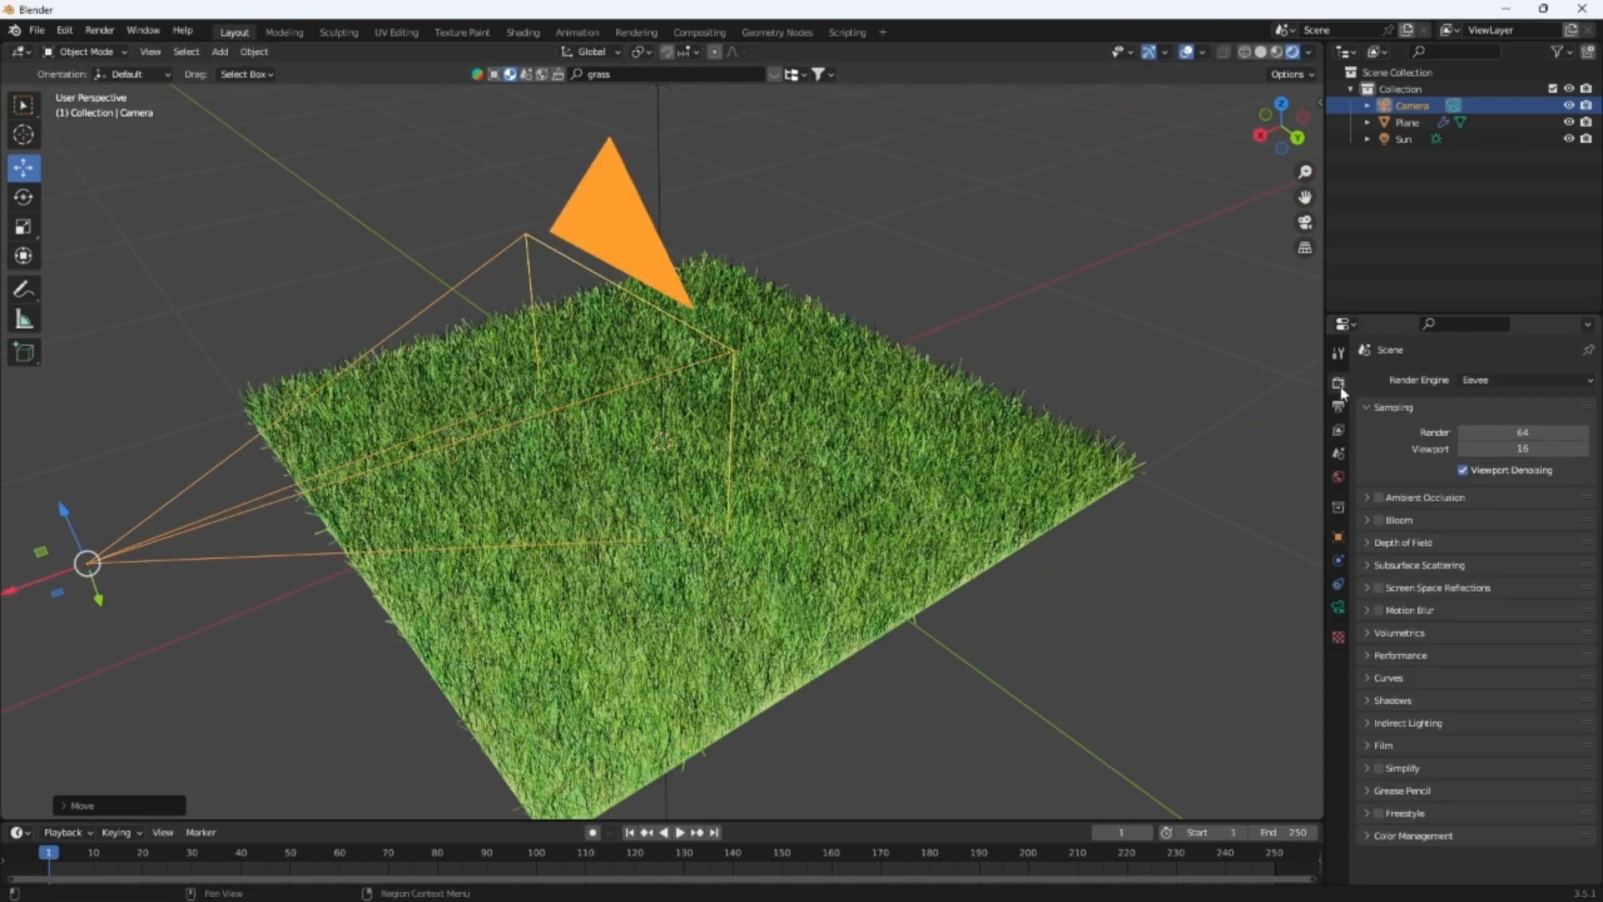
click(1339, 406)
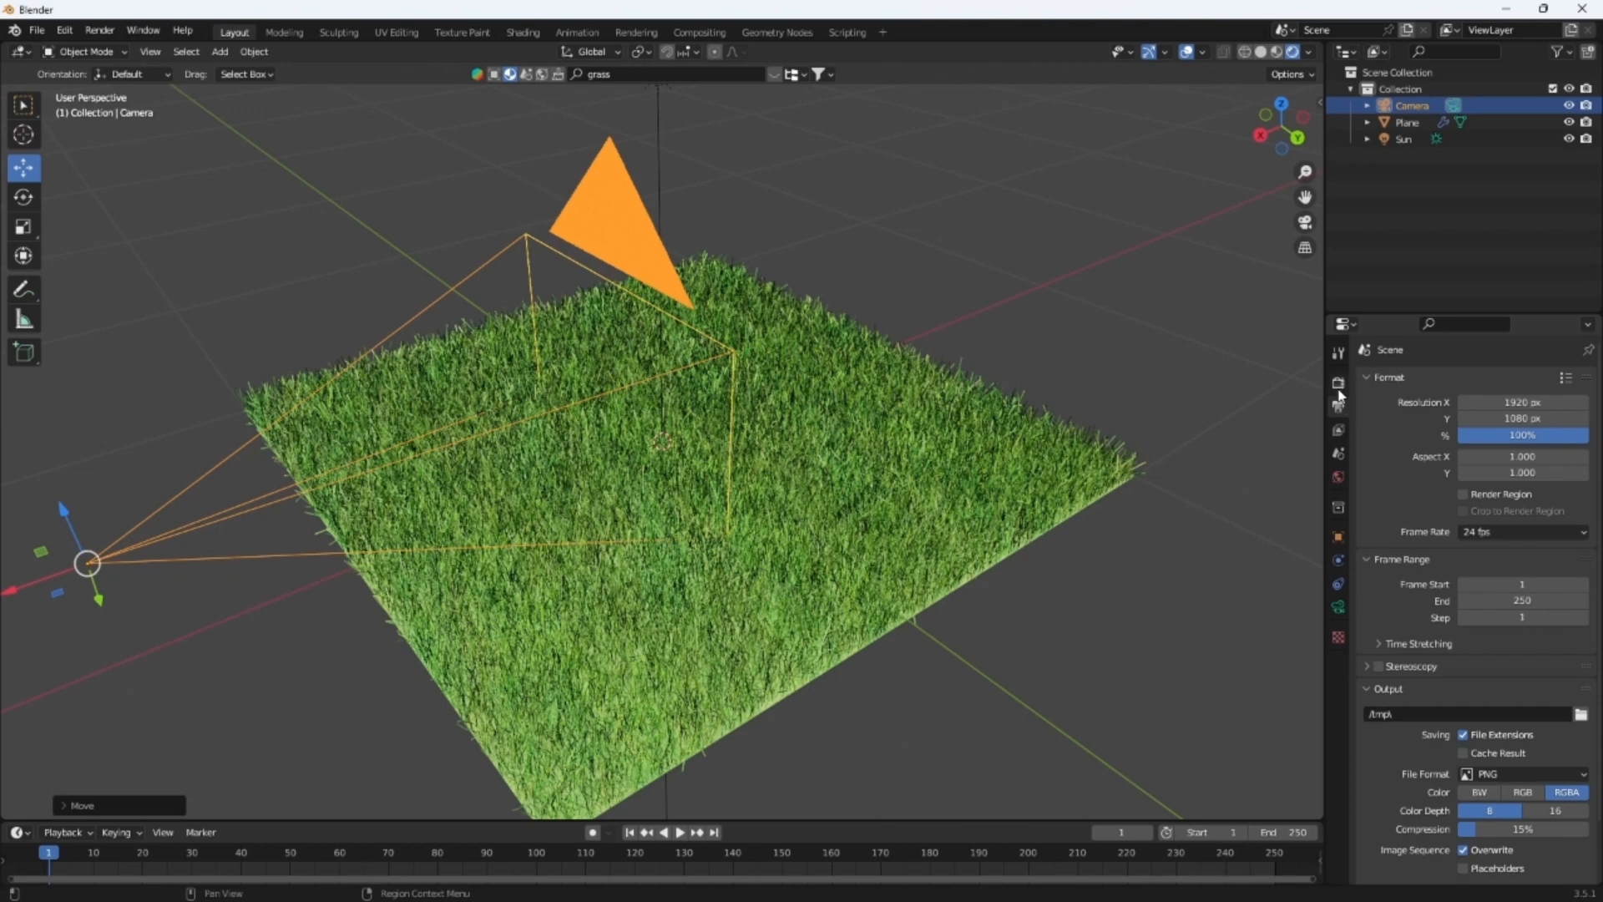
click(1529, 417)
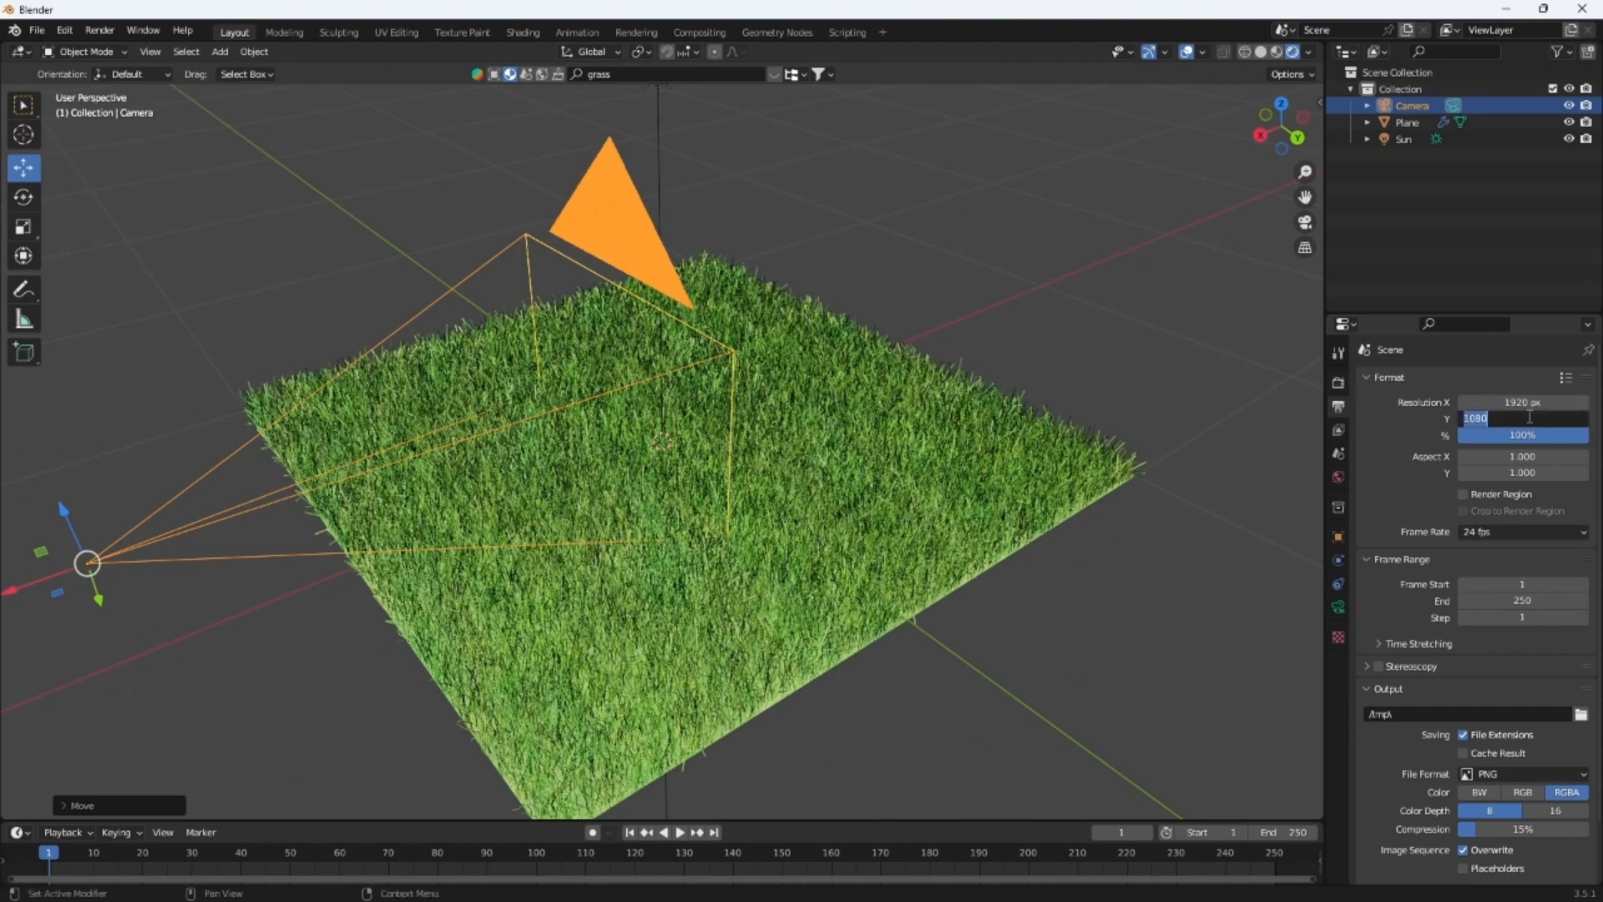
text(1920)
key(Return)
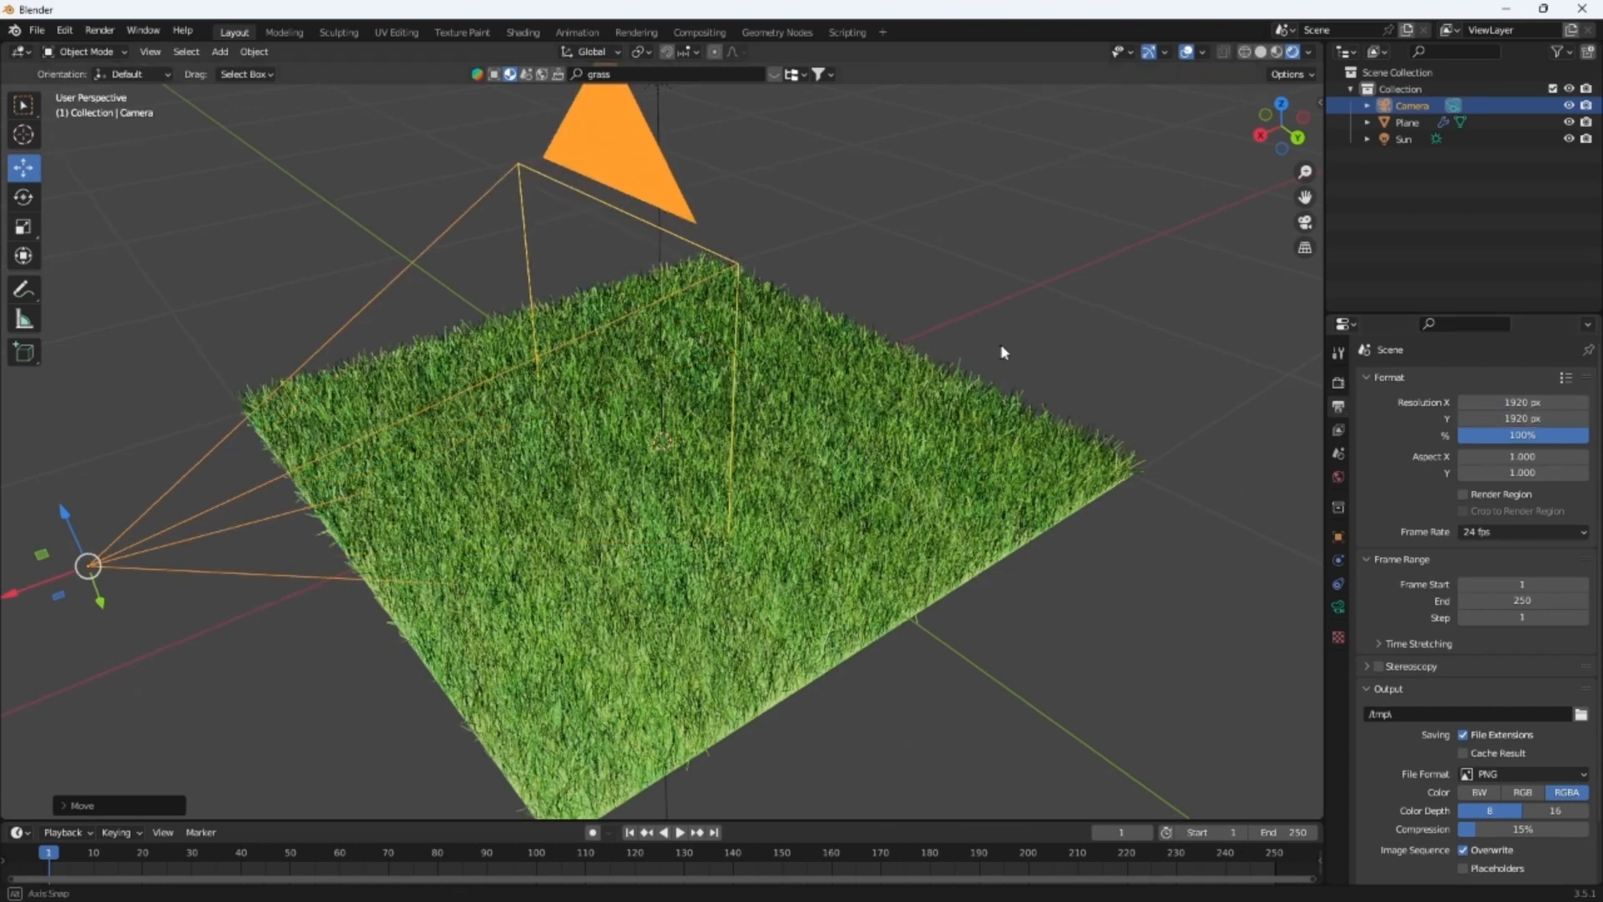
Switch the render engine to Cycles and inspect the rendered grass from several angles
middle_drag(1004, 352, 1079, 412)
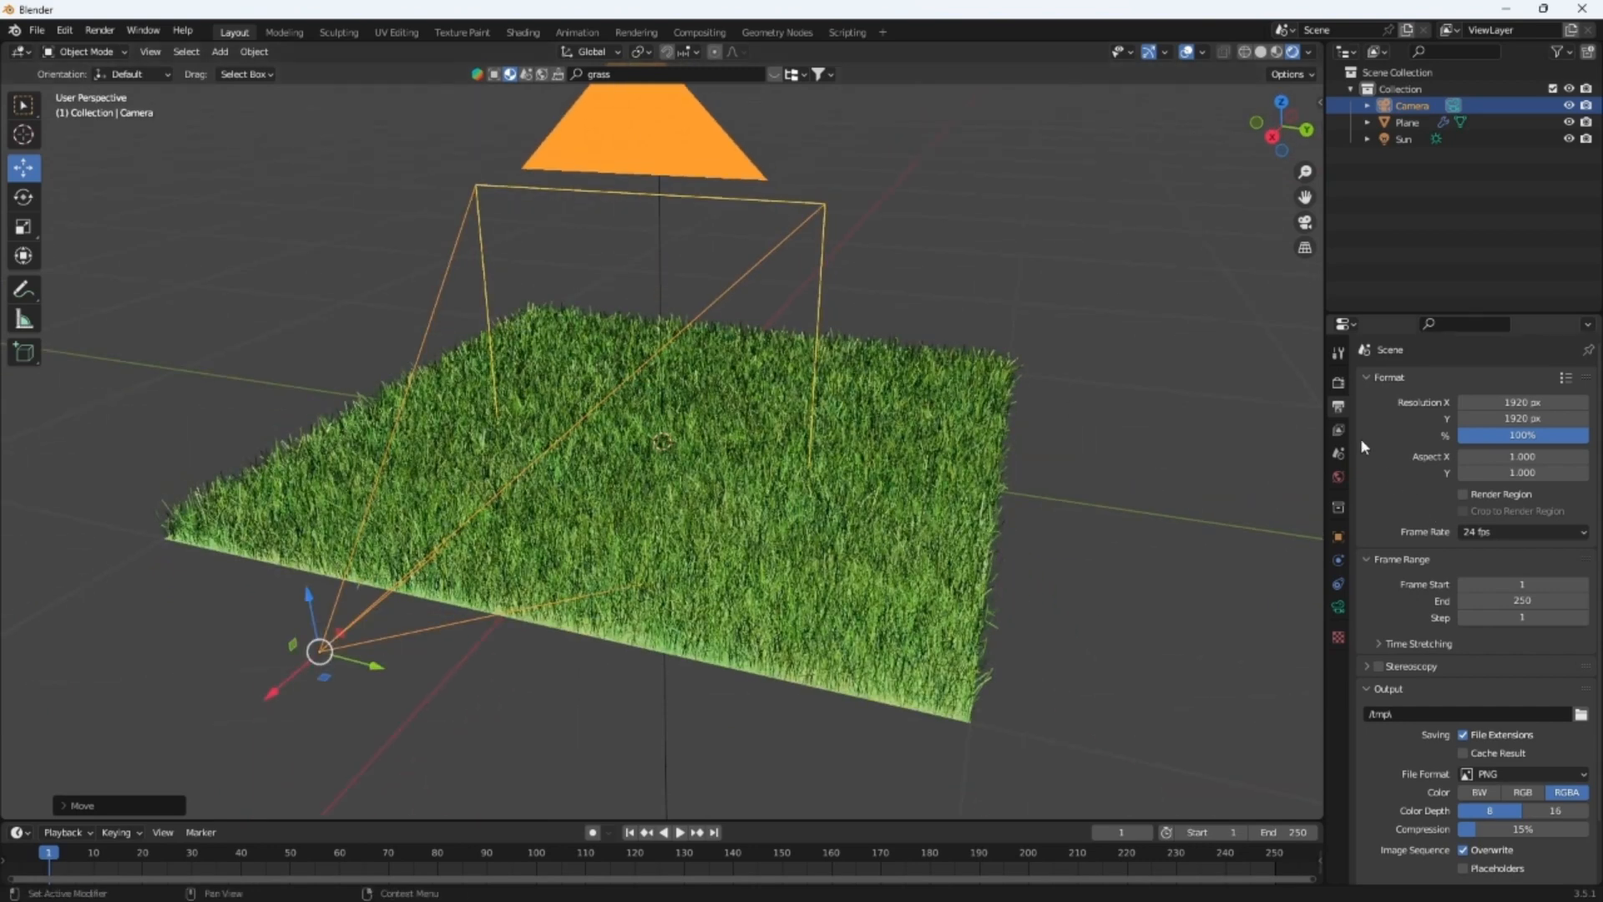
click(1338, 383)
click(1490, 380)
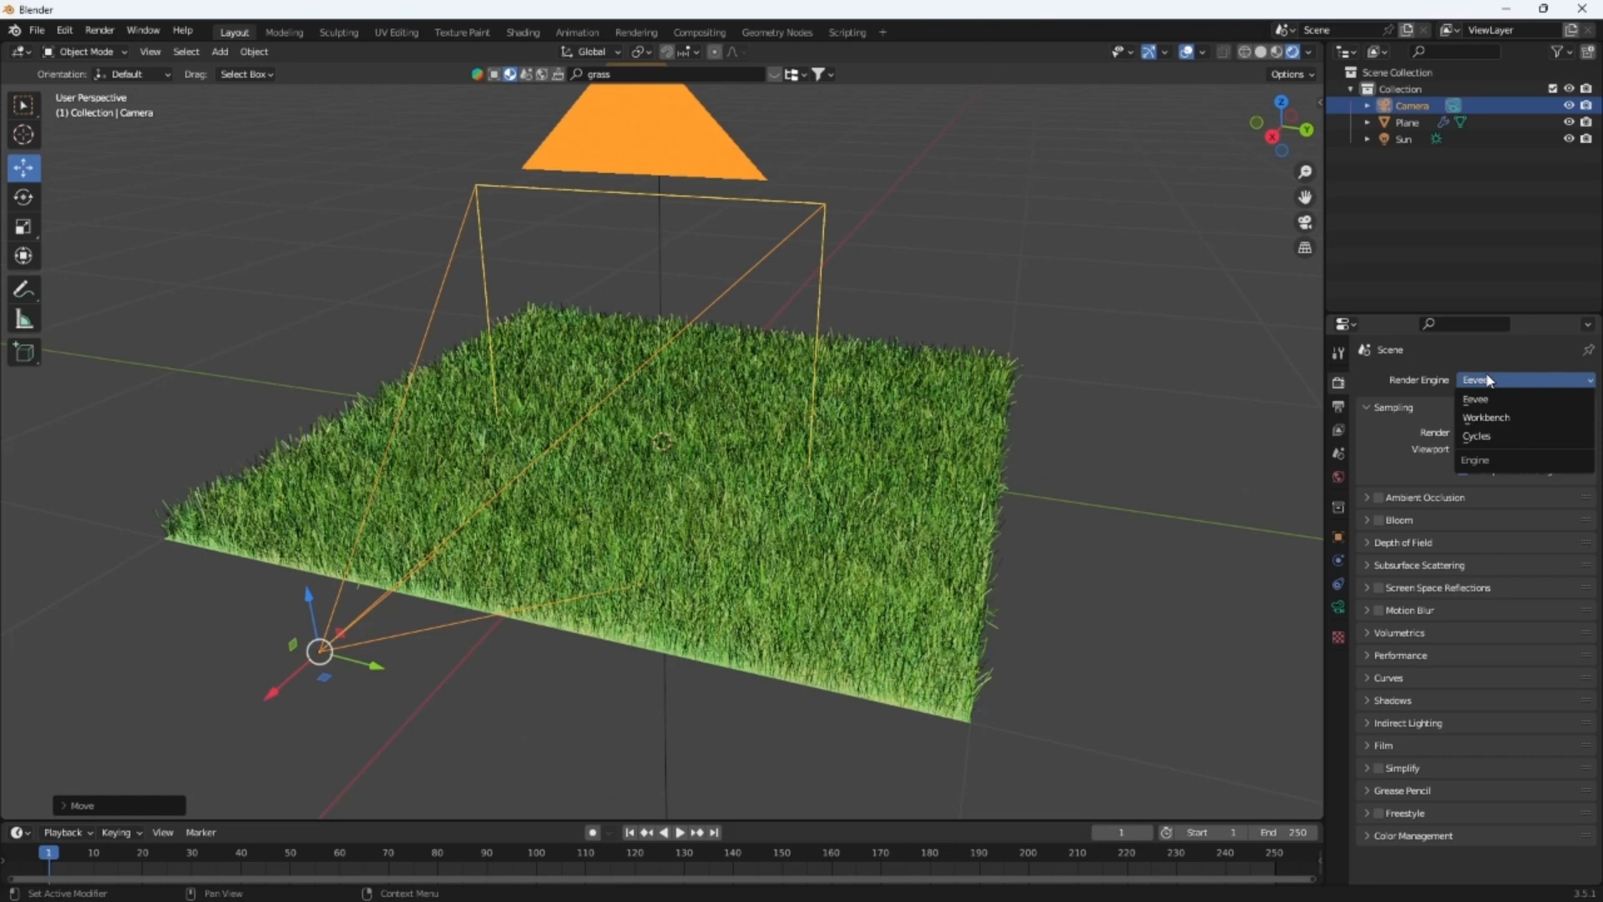
click(1506, 437)
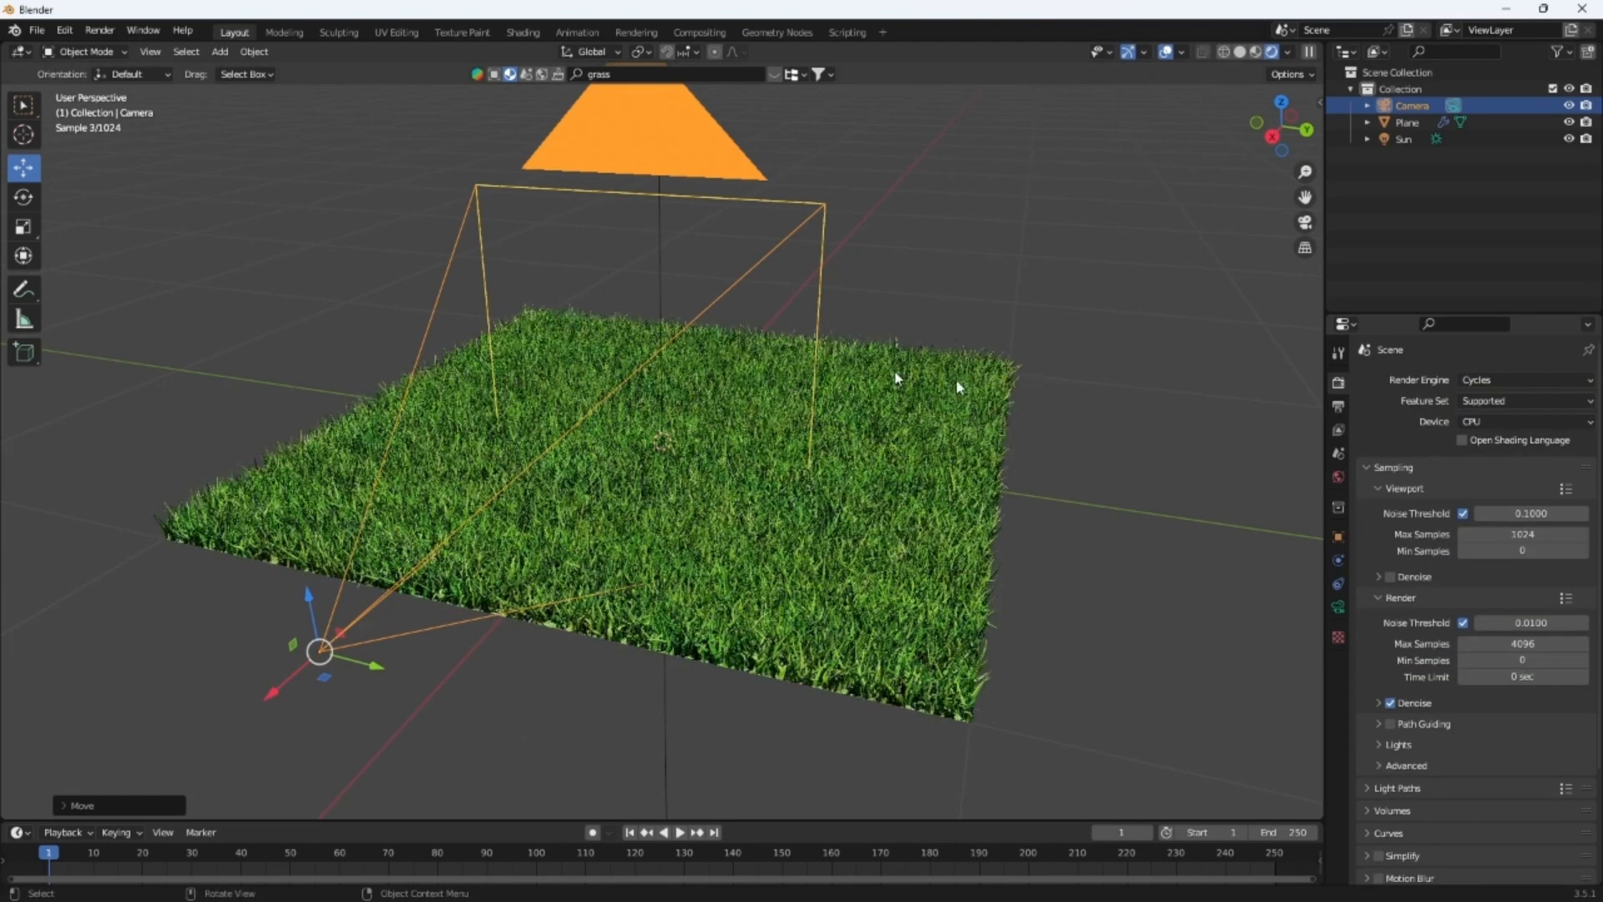
middle_drag(894, 368, 676, 447)
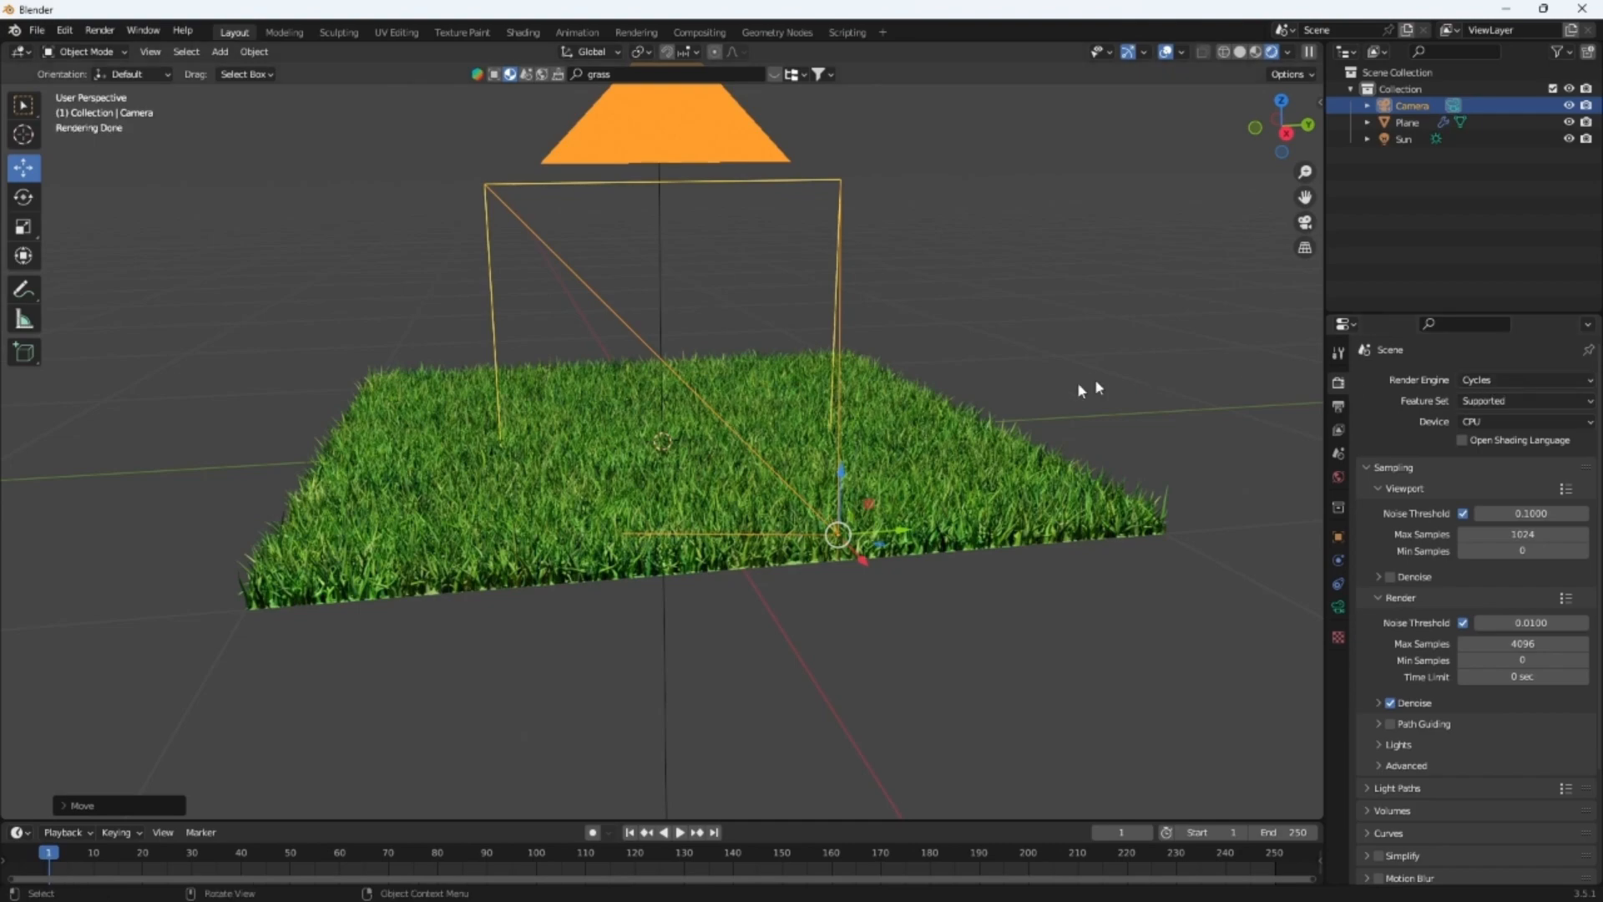
middle_drag(1070, 400, 990, 444)
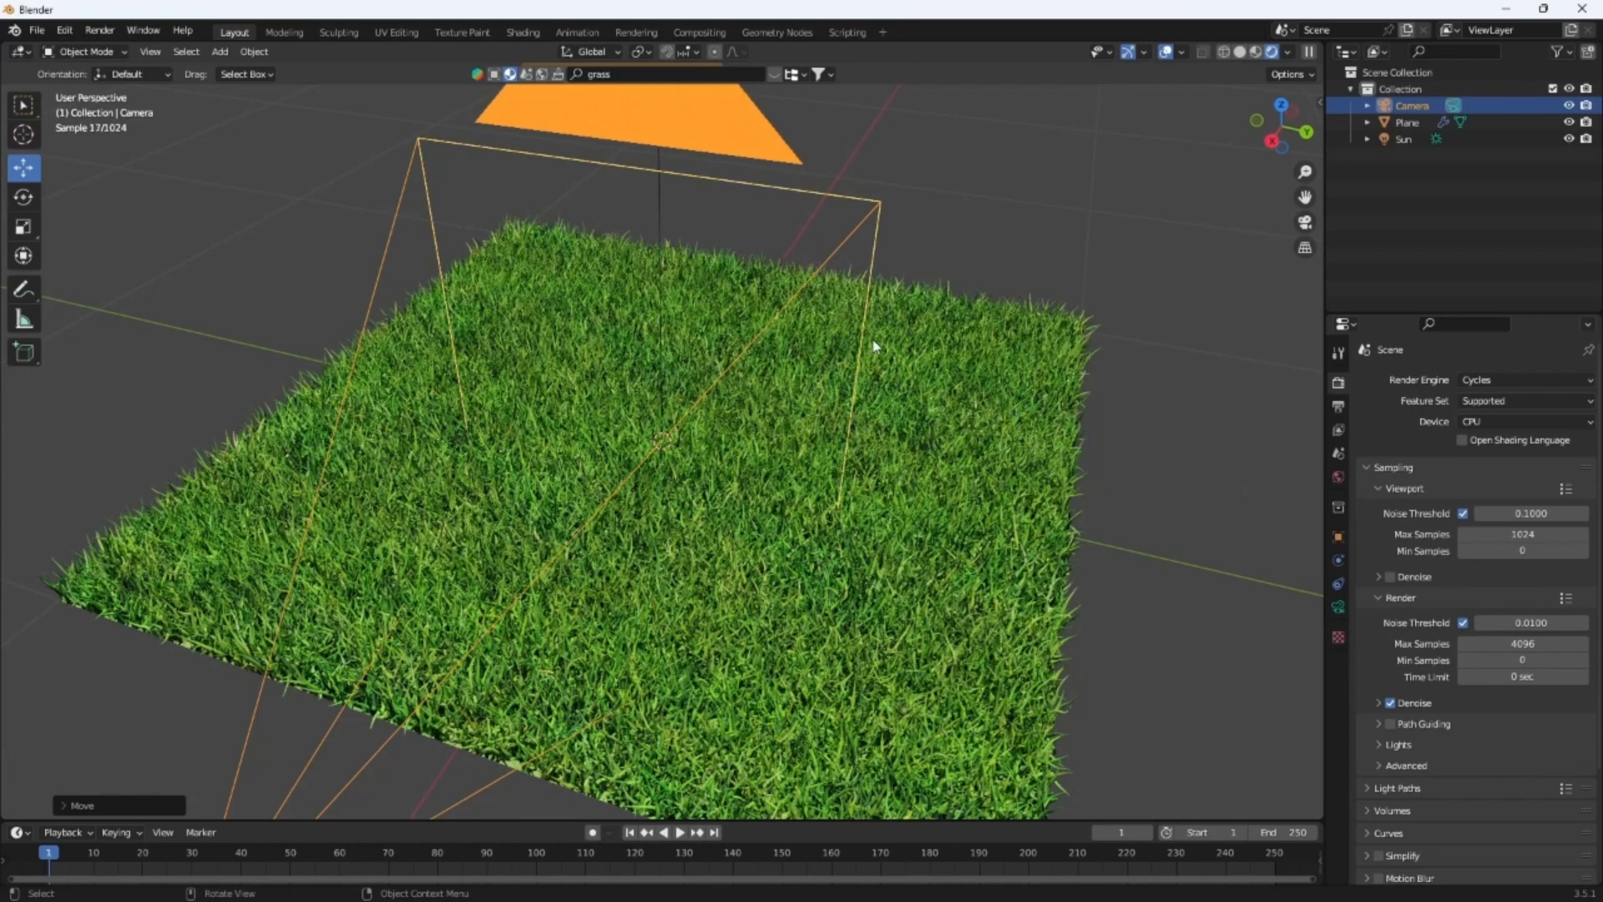
scroll(873, 339, down, 1)
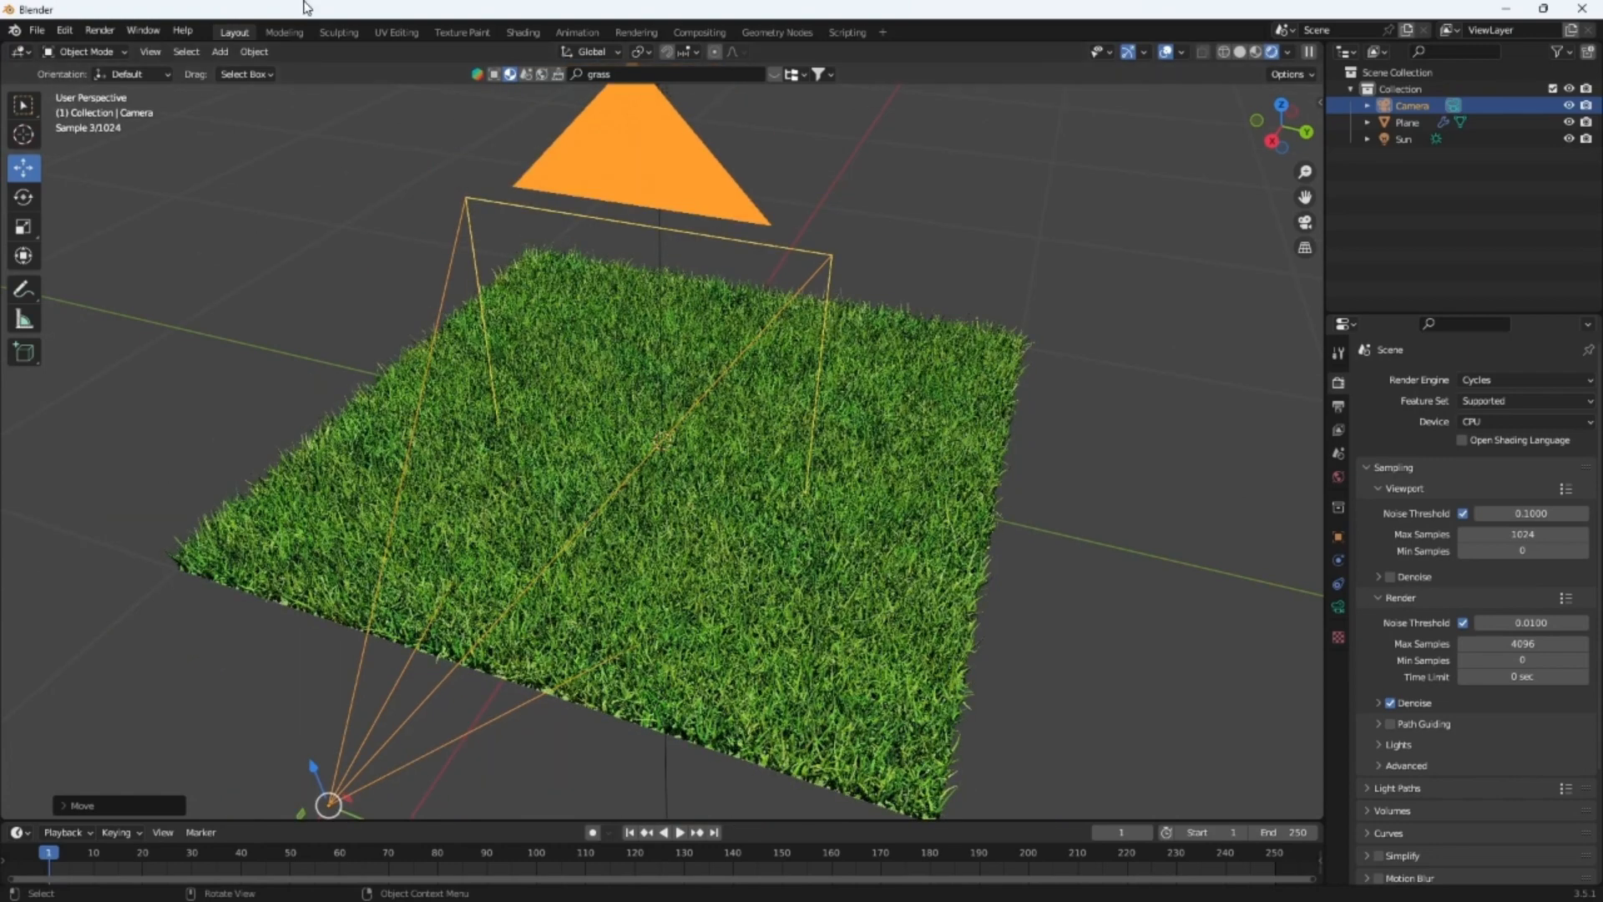
middle_drag(1032, 460, 1045, 372)
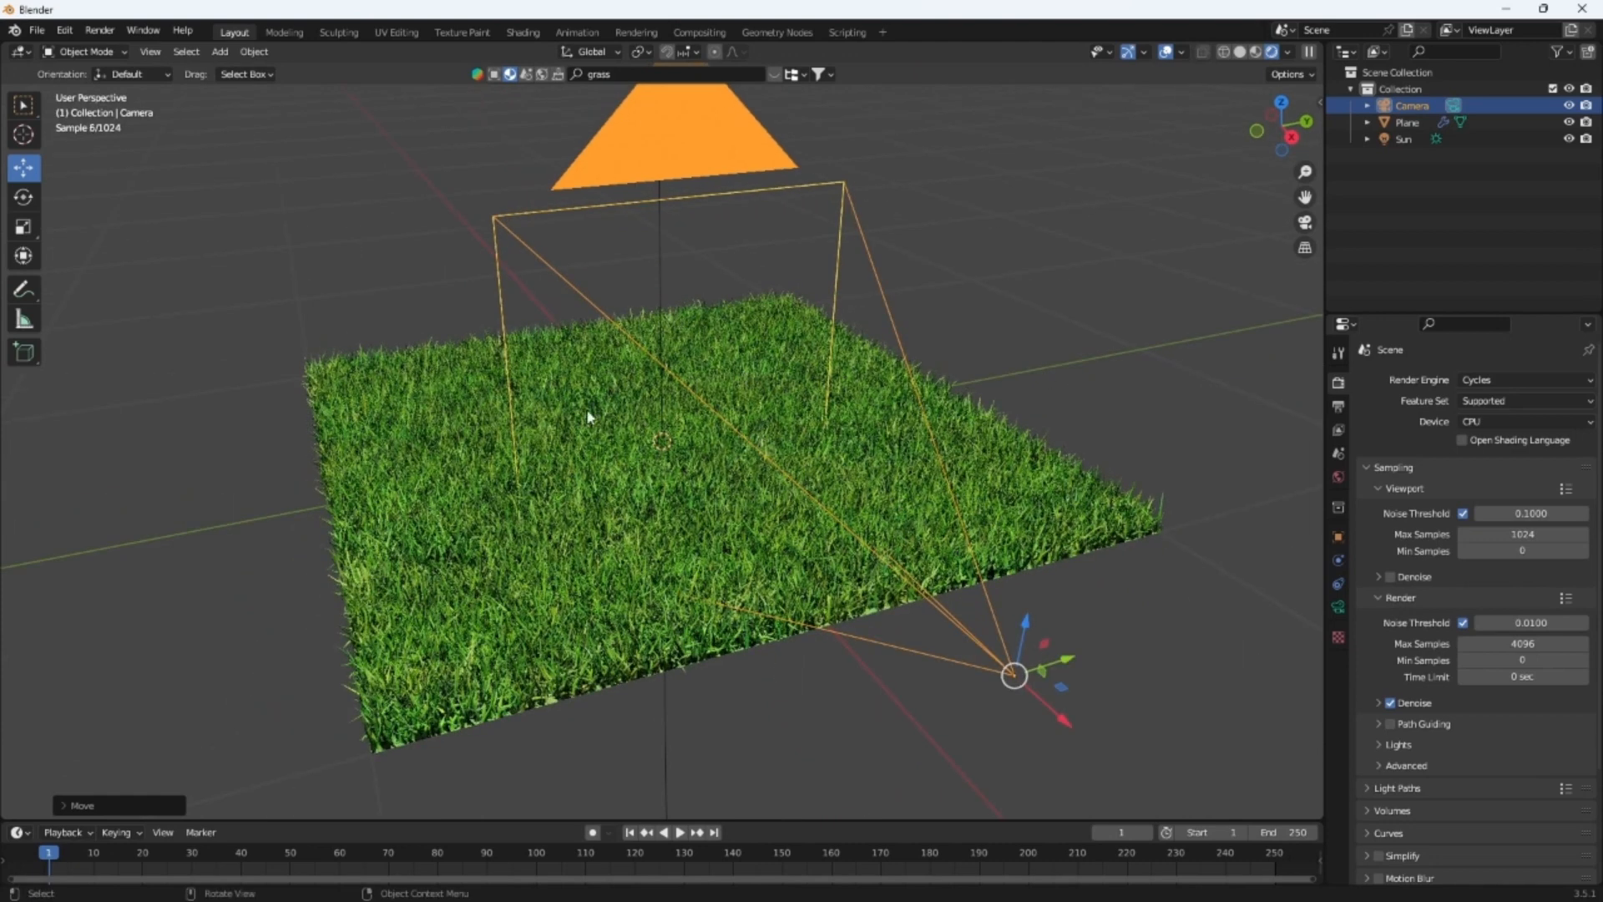
Switch to the Animation workspace and zoom its camera view out to show the whole frame
click(578, 32)
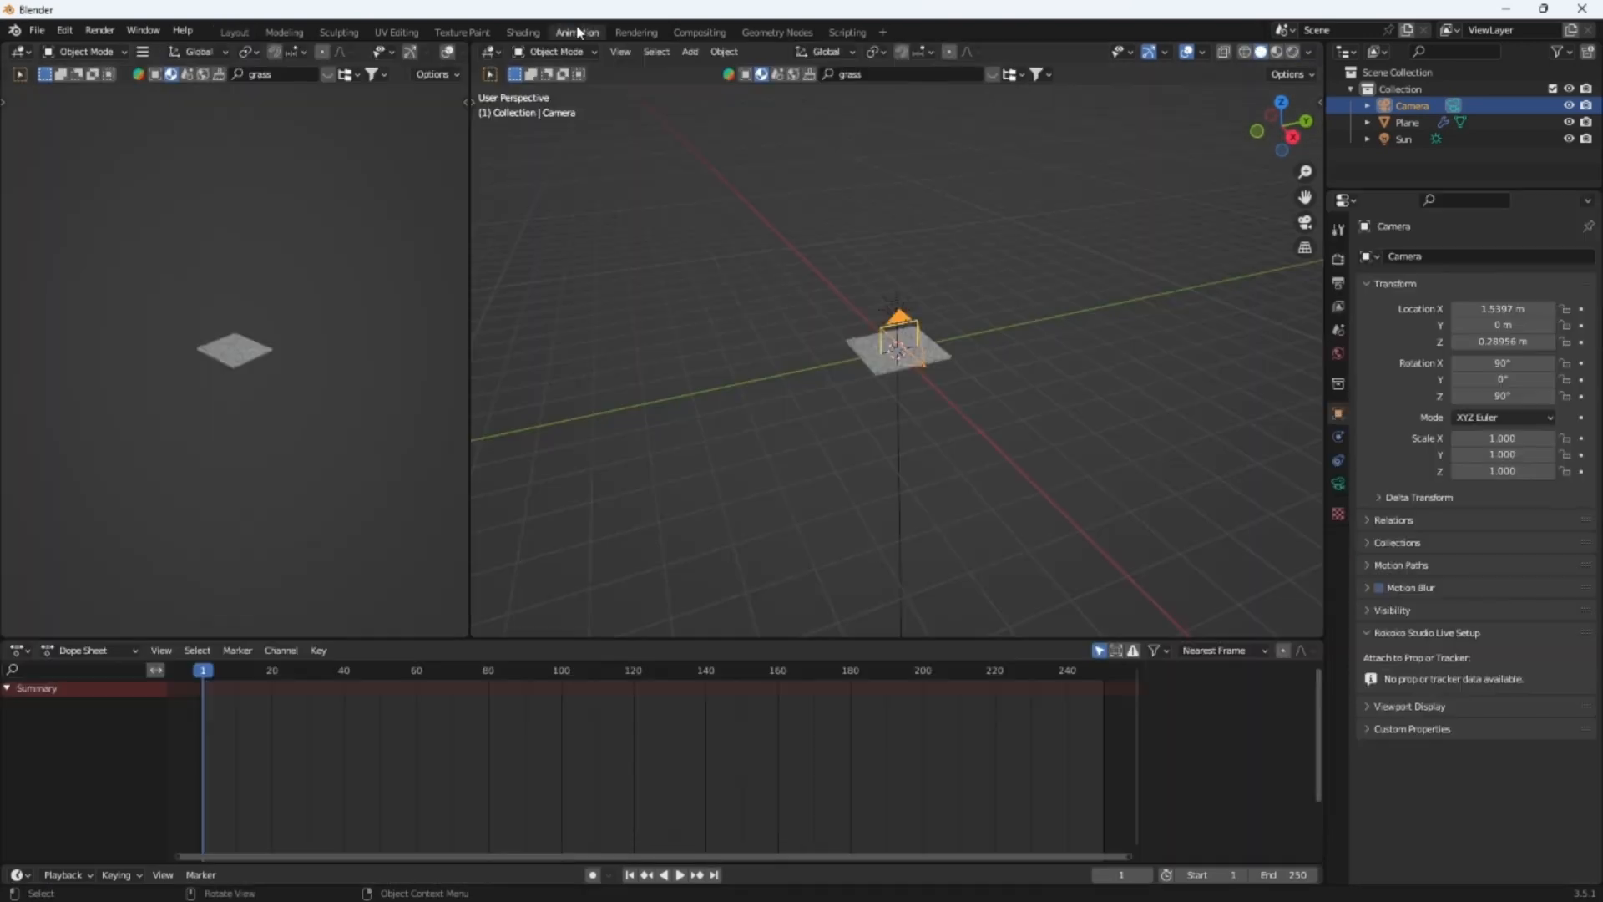
right_click(338, 292)
click(288, 293)
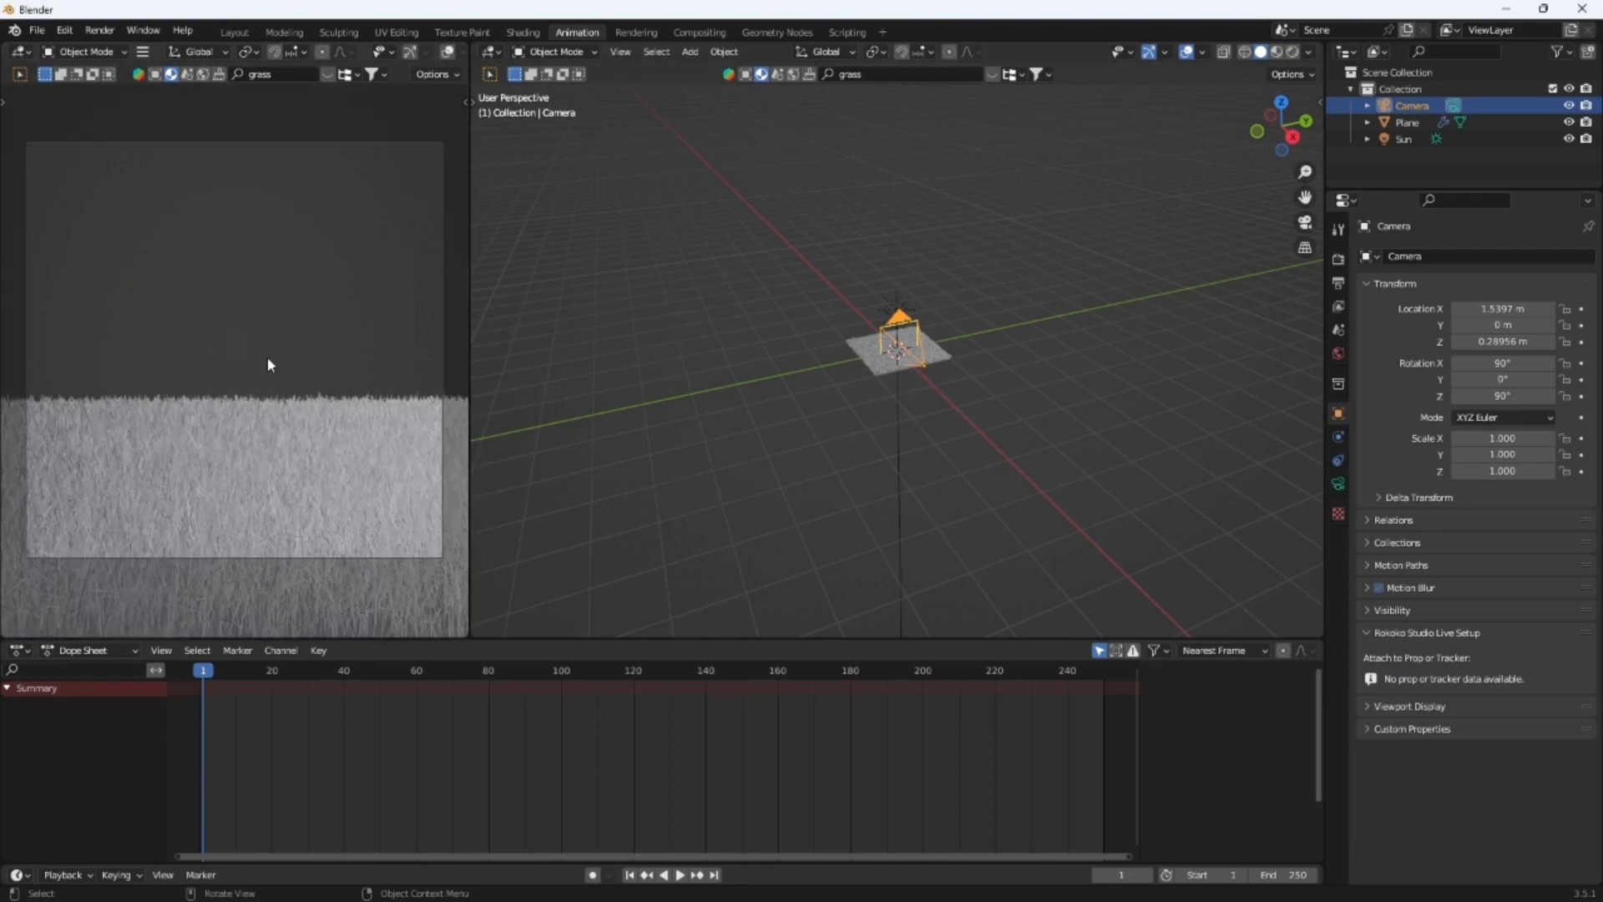
scroll(267, 365, down, 1)
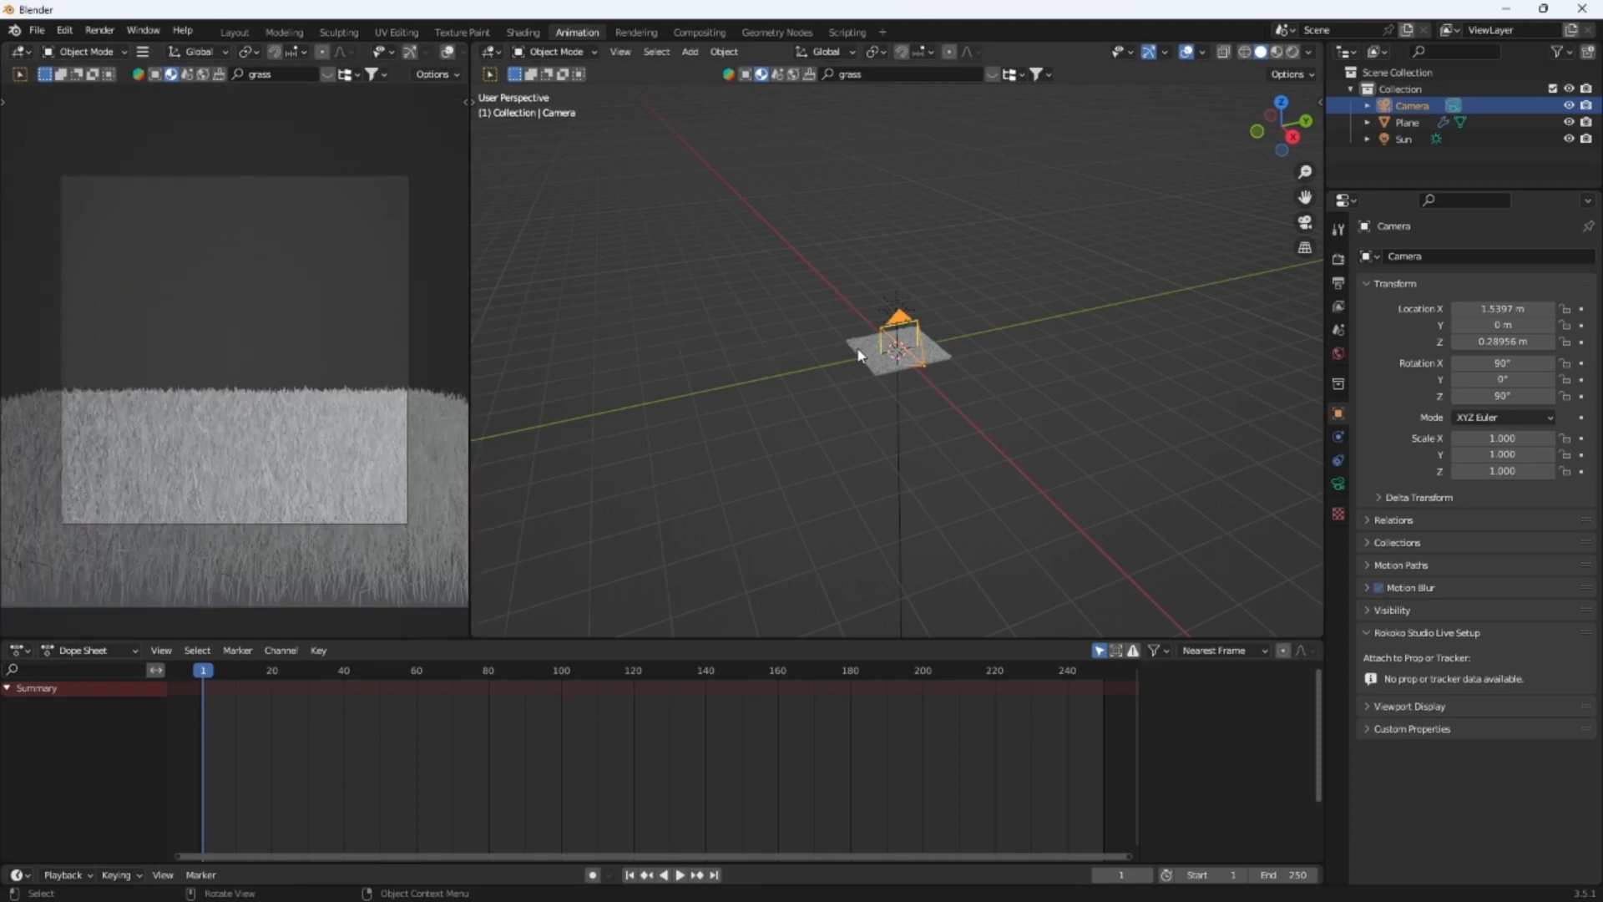
Show the toolbar in the perspective viewport and activate the Move tool for the camera
mouse_move(858, 355)
middle_down()
mouse_move(773, 379)
mouse_move(866, 348)
middle_up()
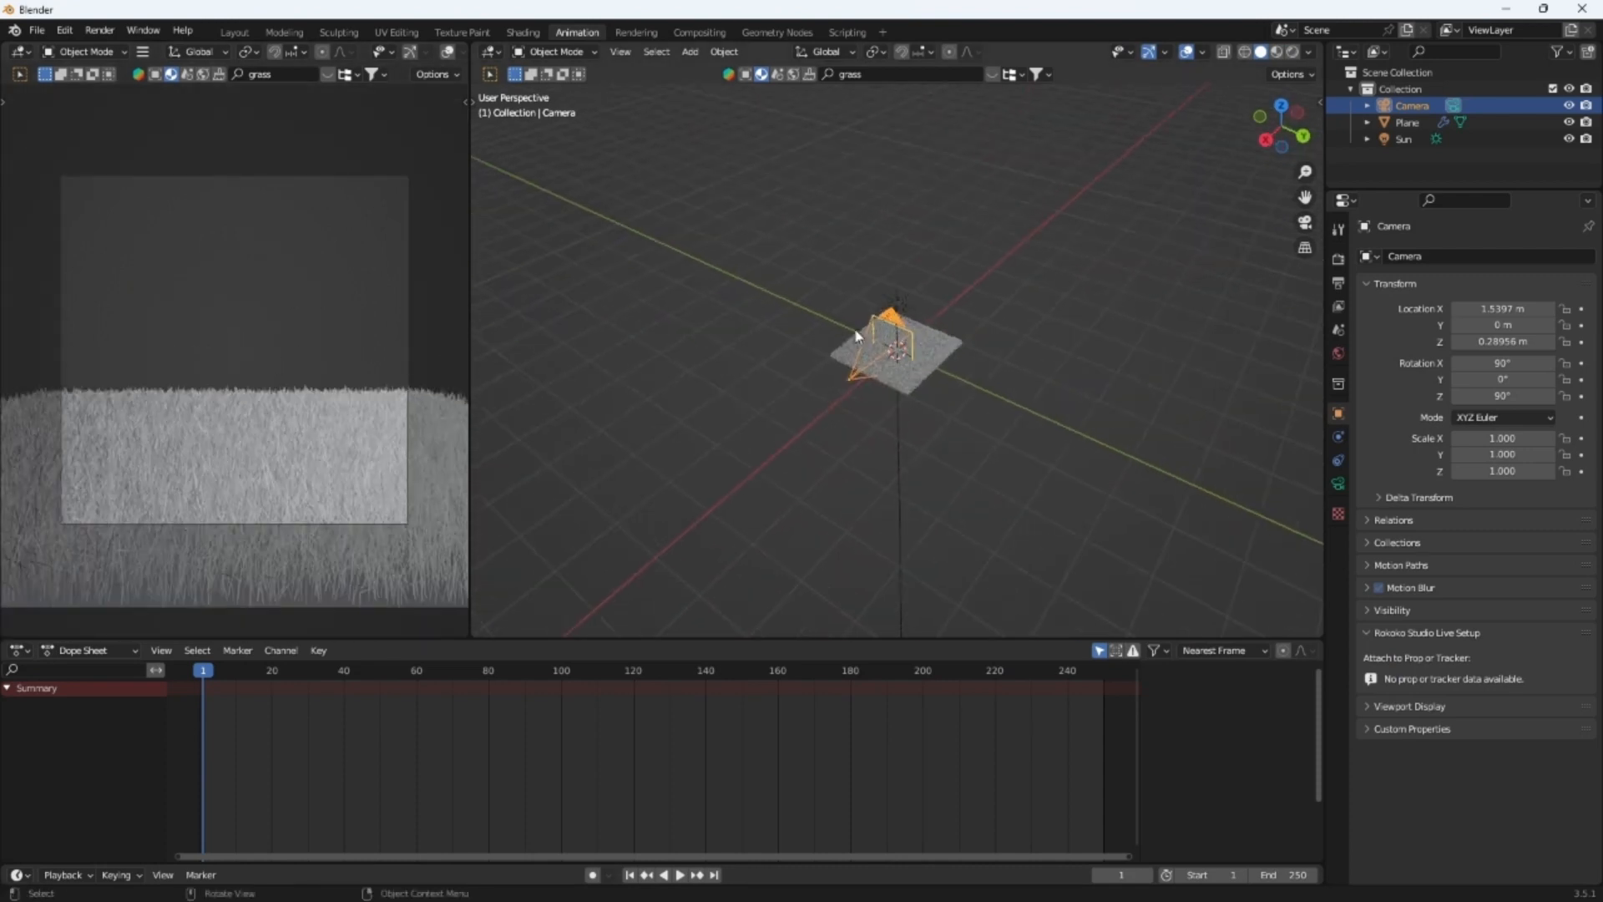
scroll(884, 308, up, 3)
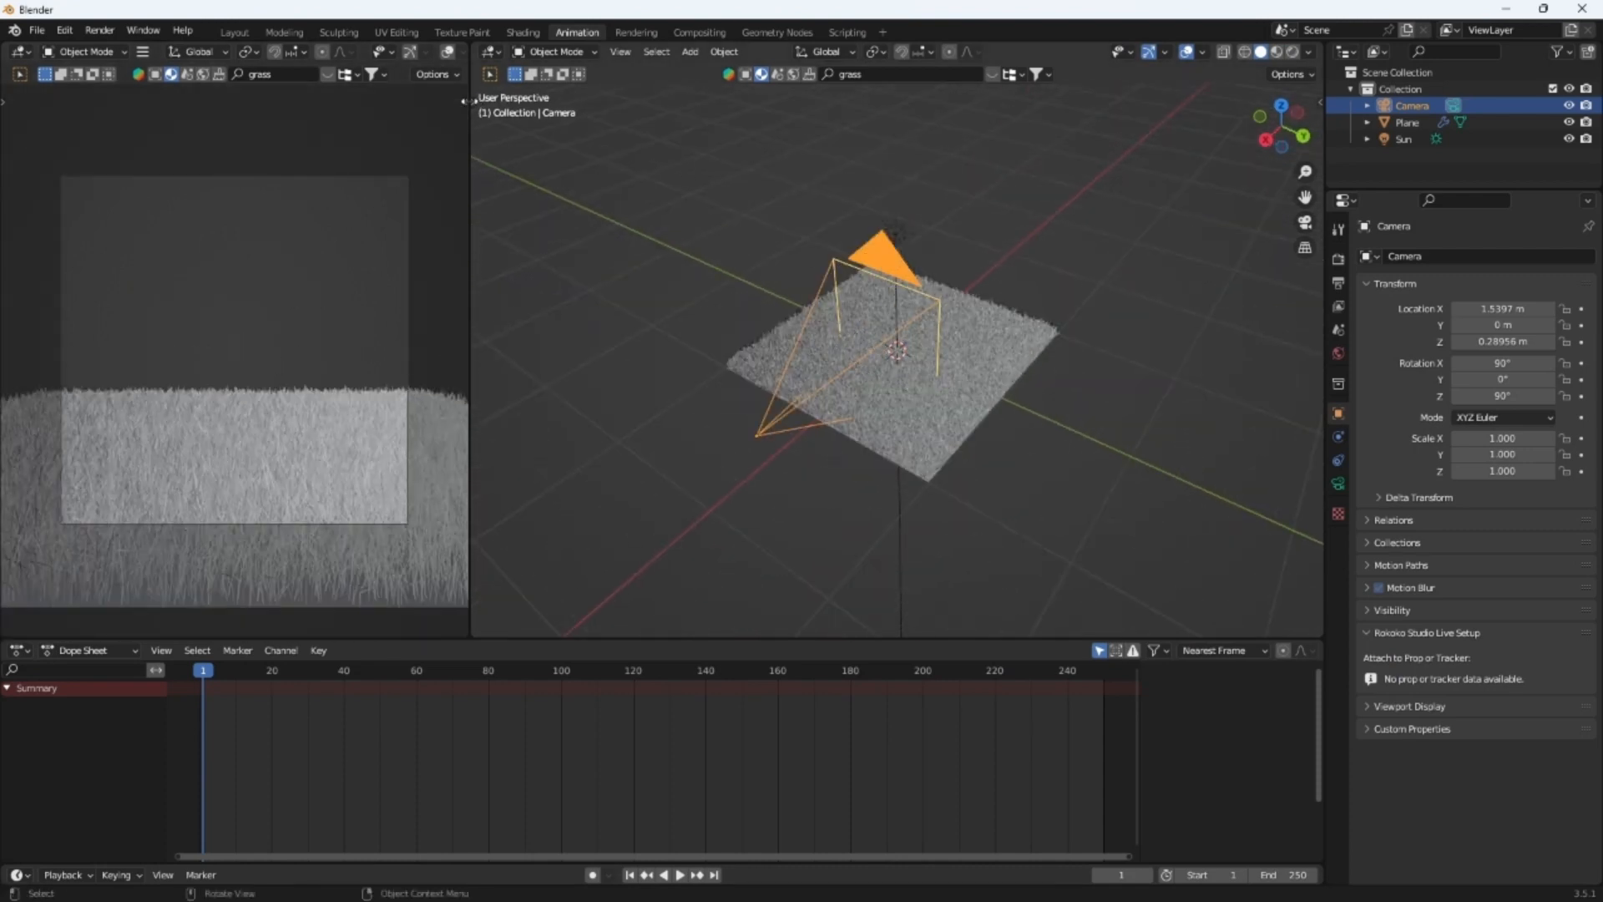
click(472, 100)
click(493, 167)
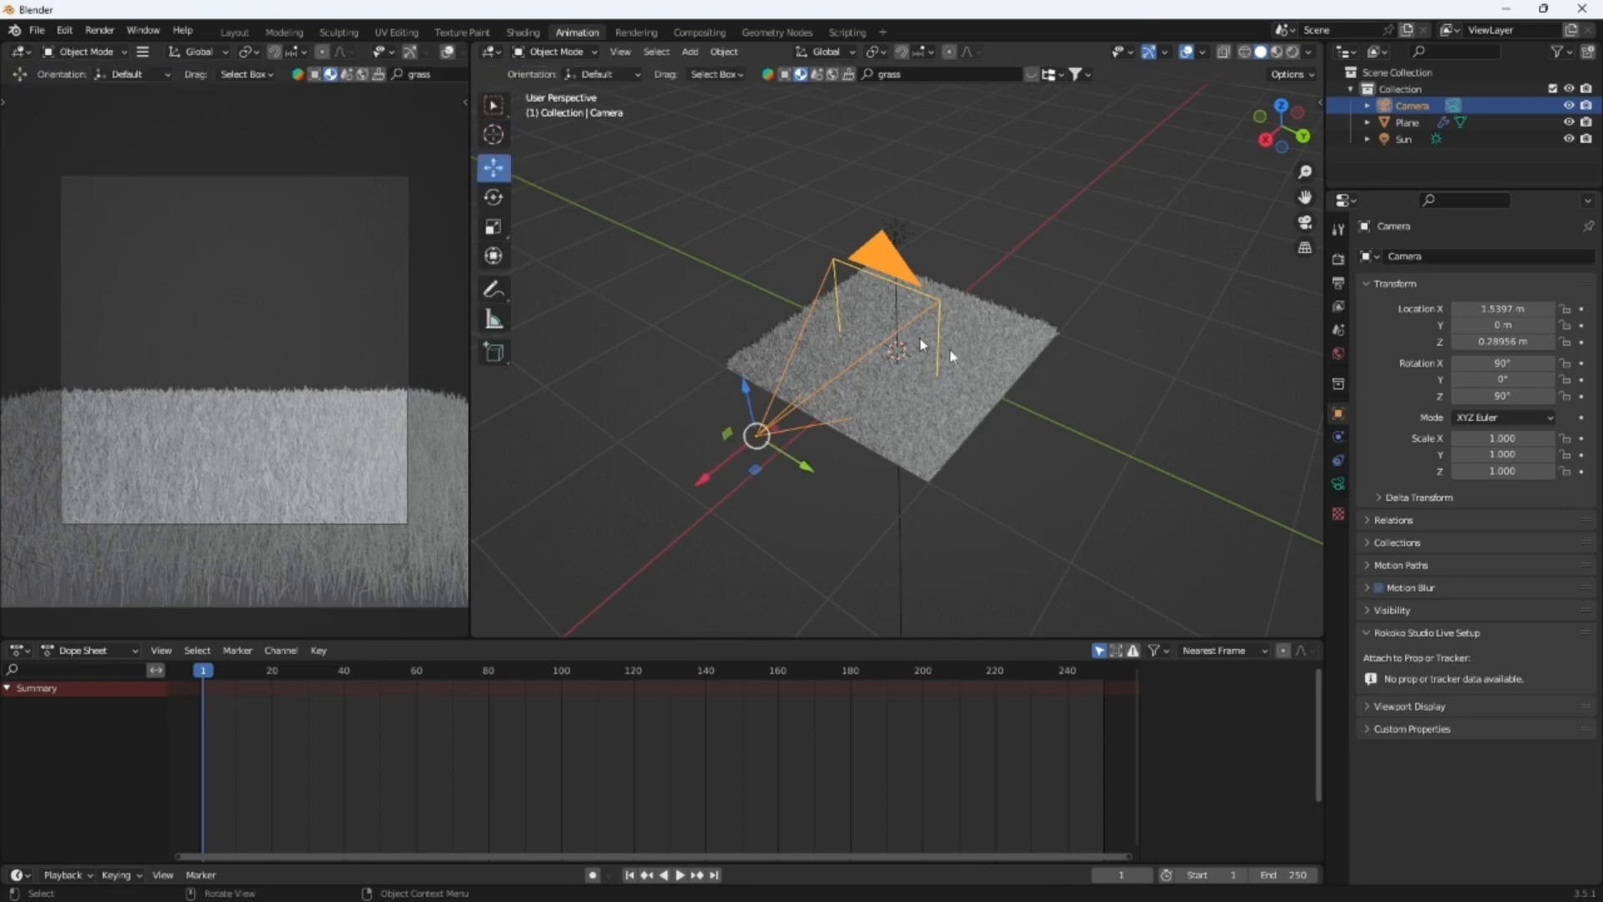
Move the camera back from the grass along the X axis to about 1.73 m
drag(738, 454, 701, 484)
scroll(1027, 403, up, 3)
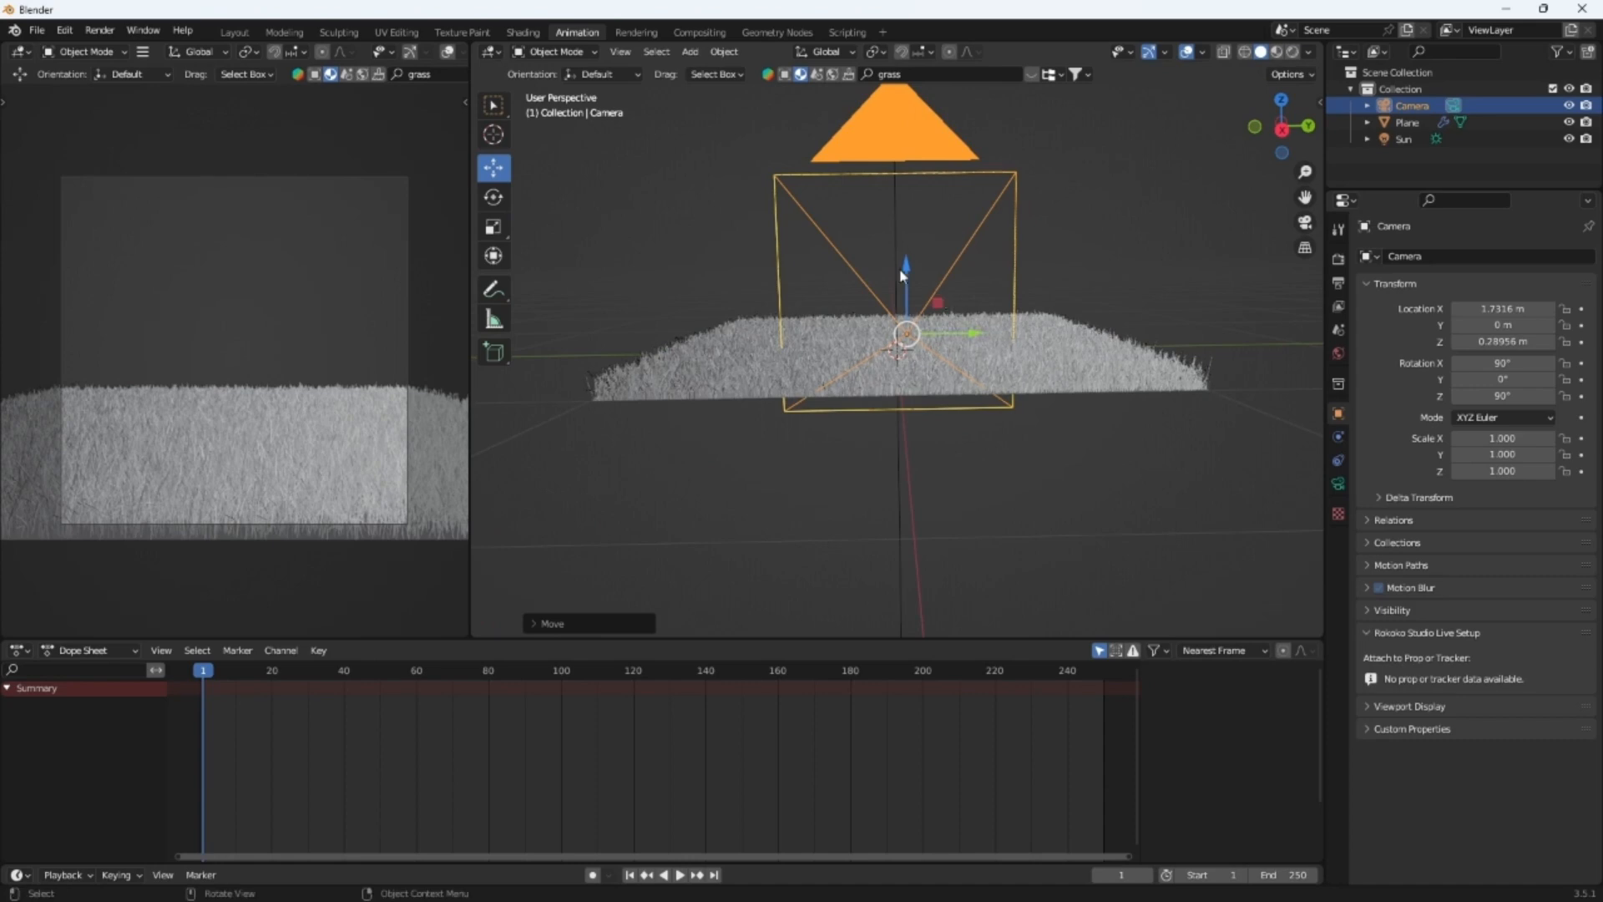
mouse_move(906, 267)
mouse_down()
mouse_move(908, 248)
mouse_move(906, 264)
mouse_up()
click(36, 30)
mouse_move(121, 265)
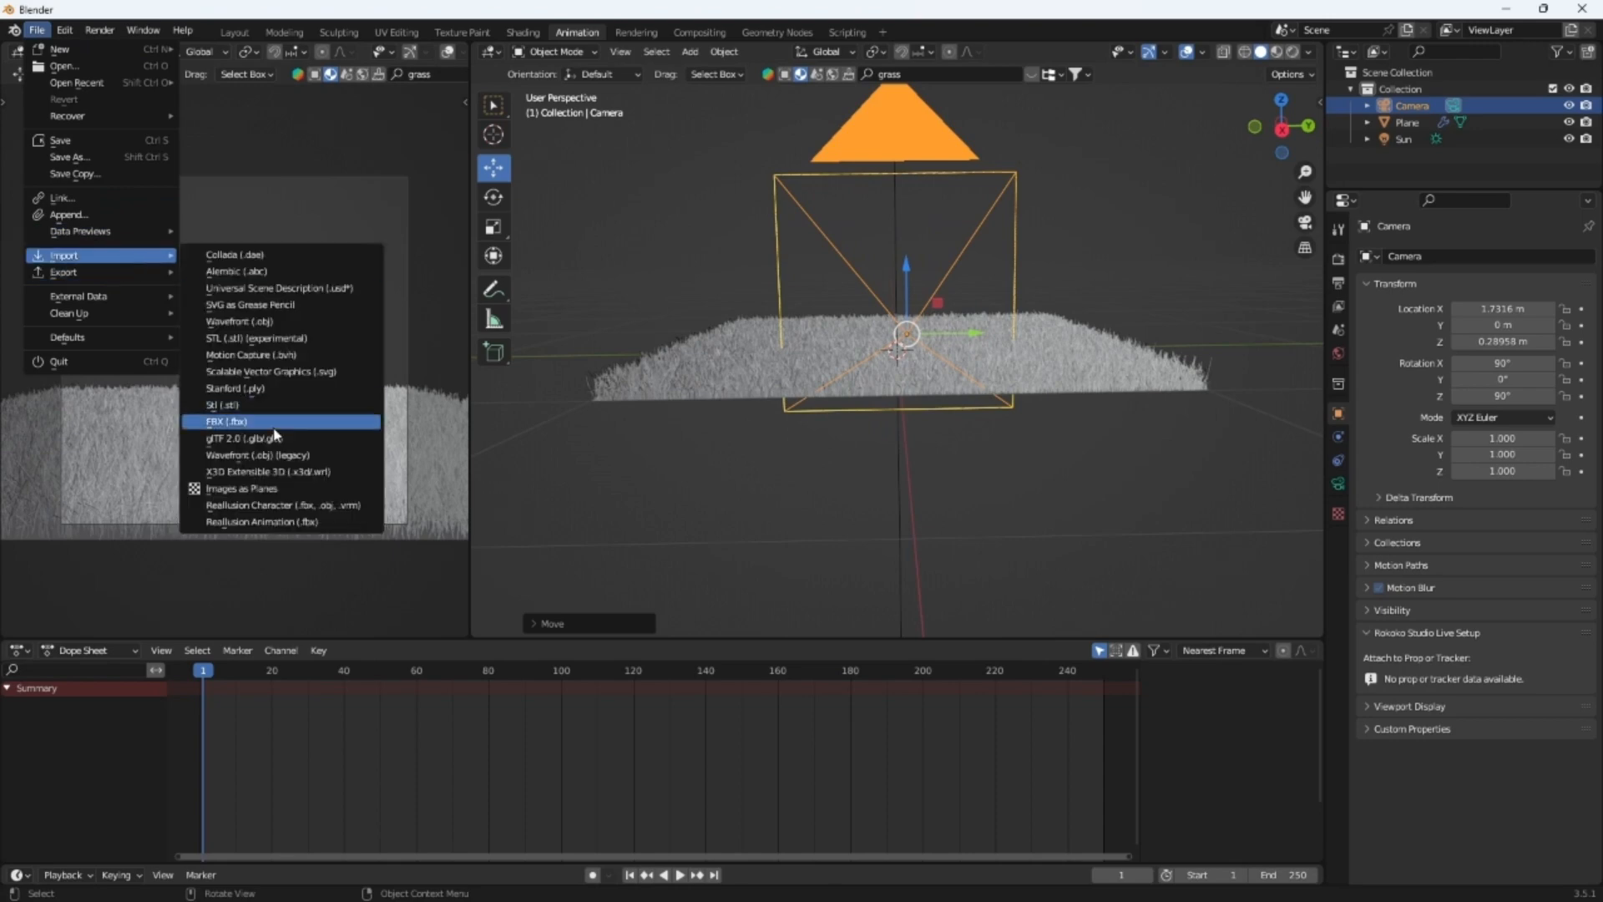
click(251, 422)
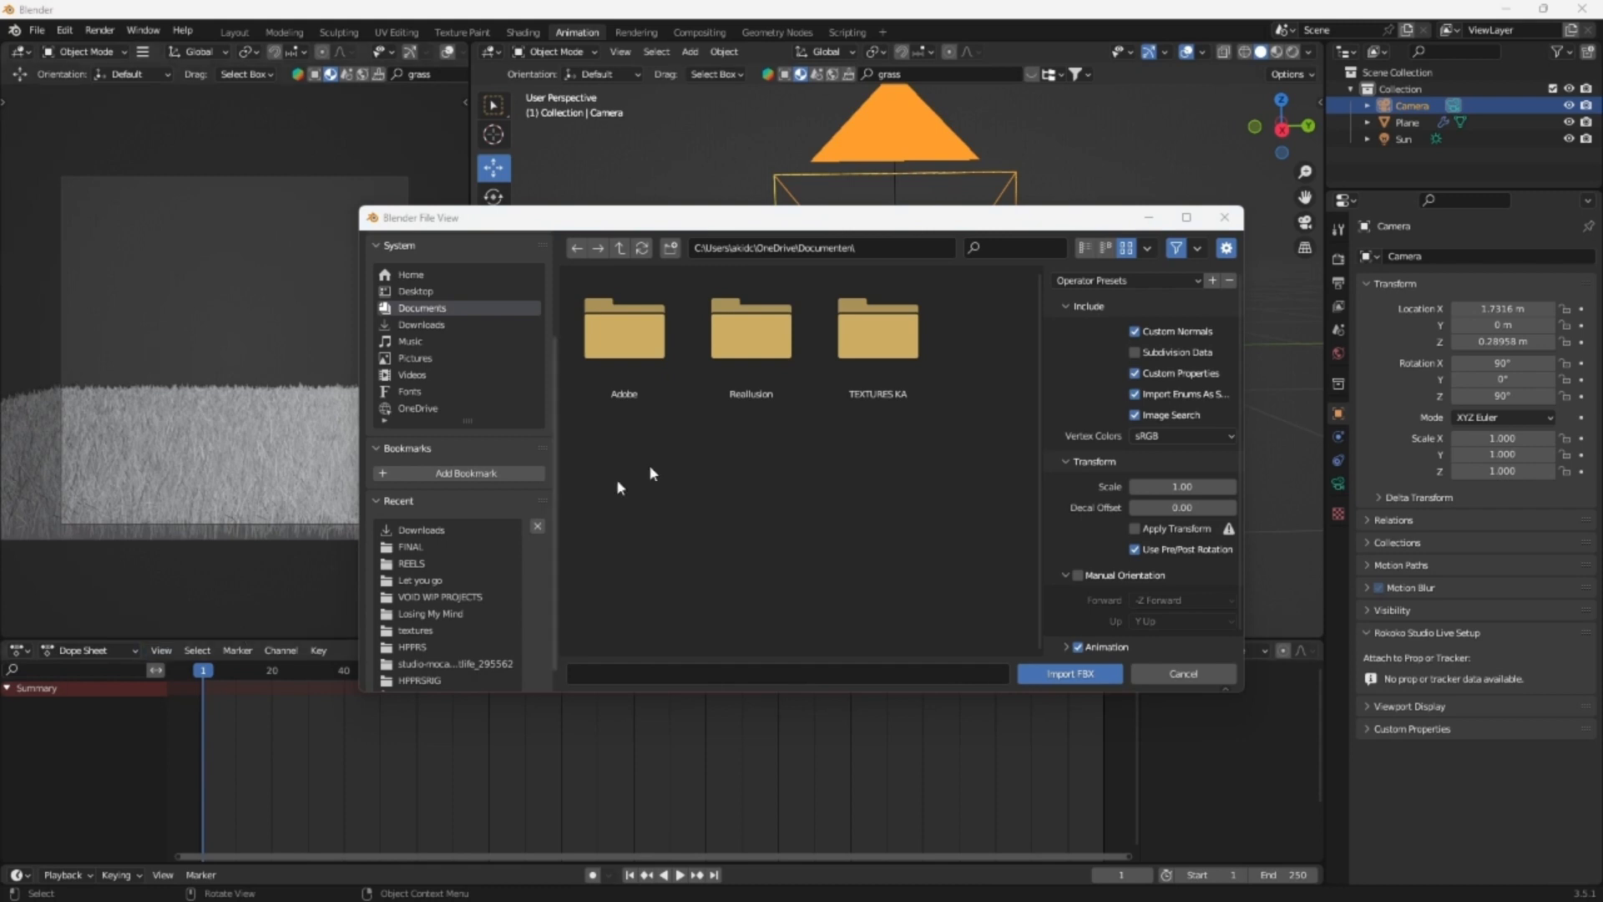
click(1163, 675)
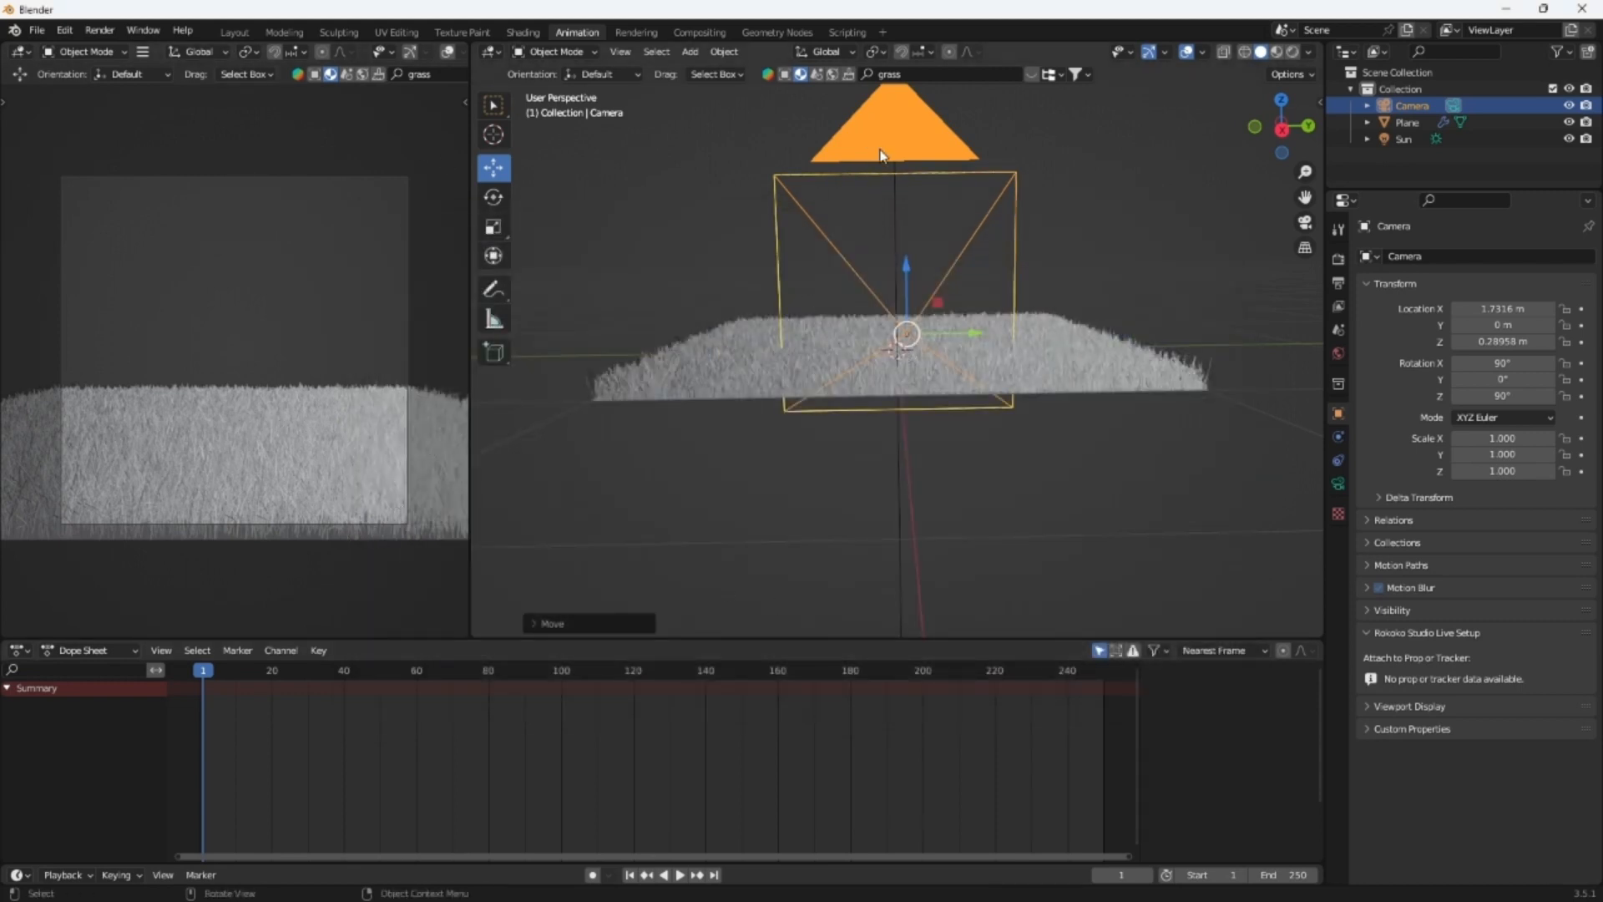
Show the camera view in rendered shading and search the HDR asset library for "sun"
scroll(409, 52, down, 3)
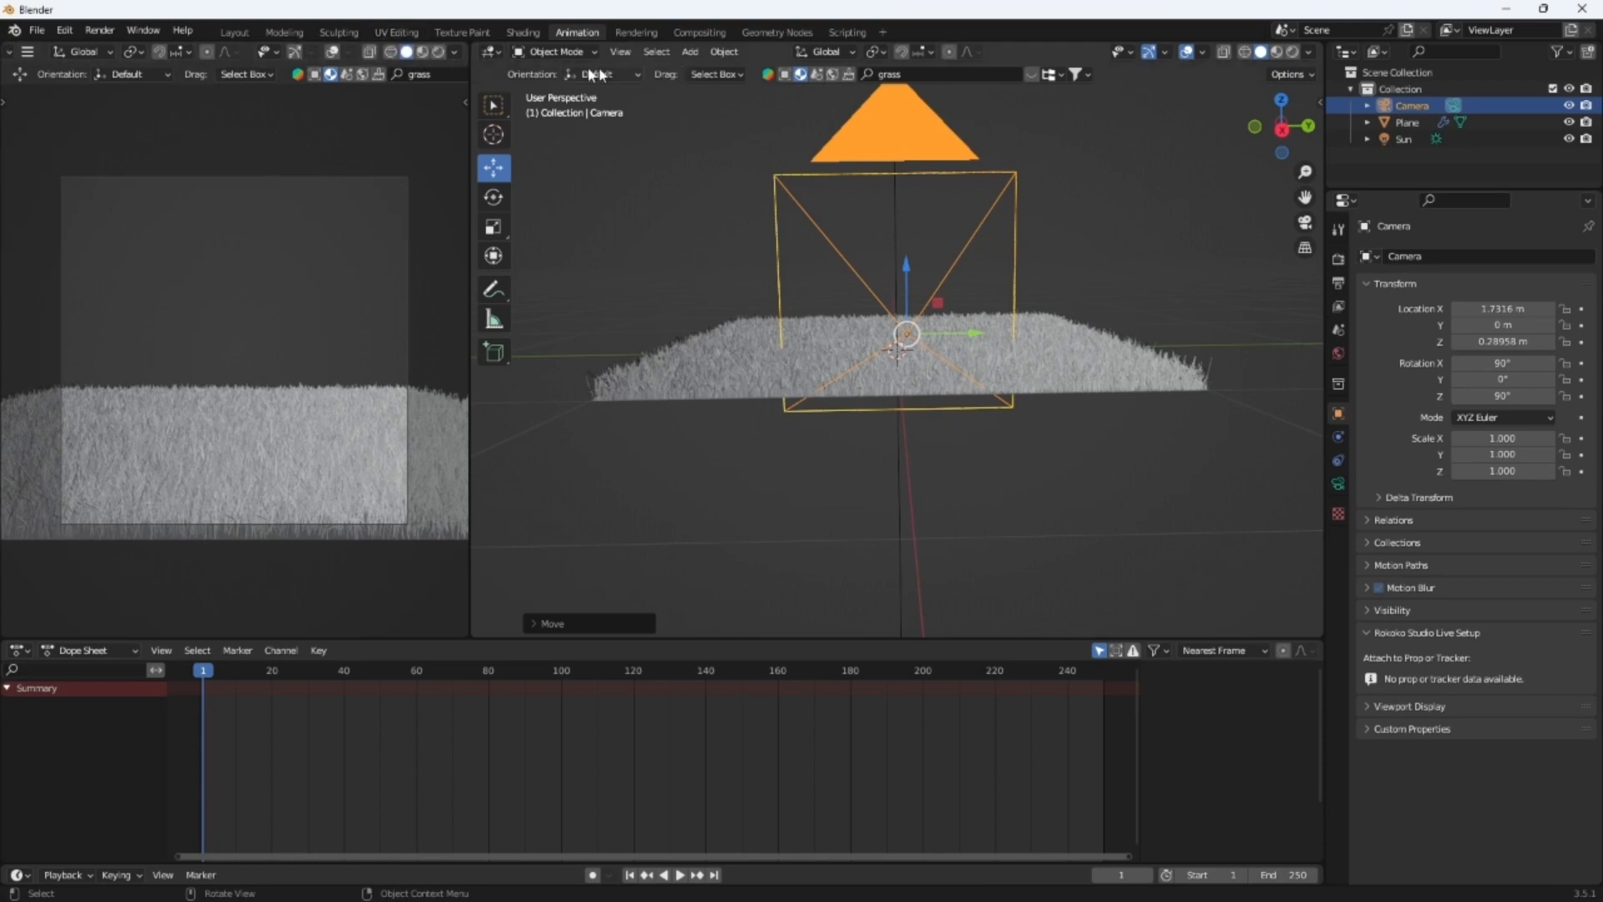
click(438, 52)
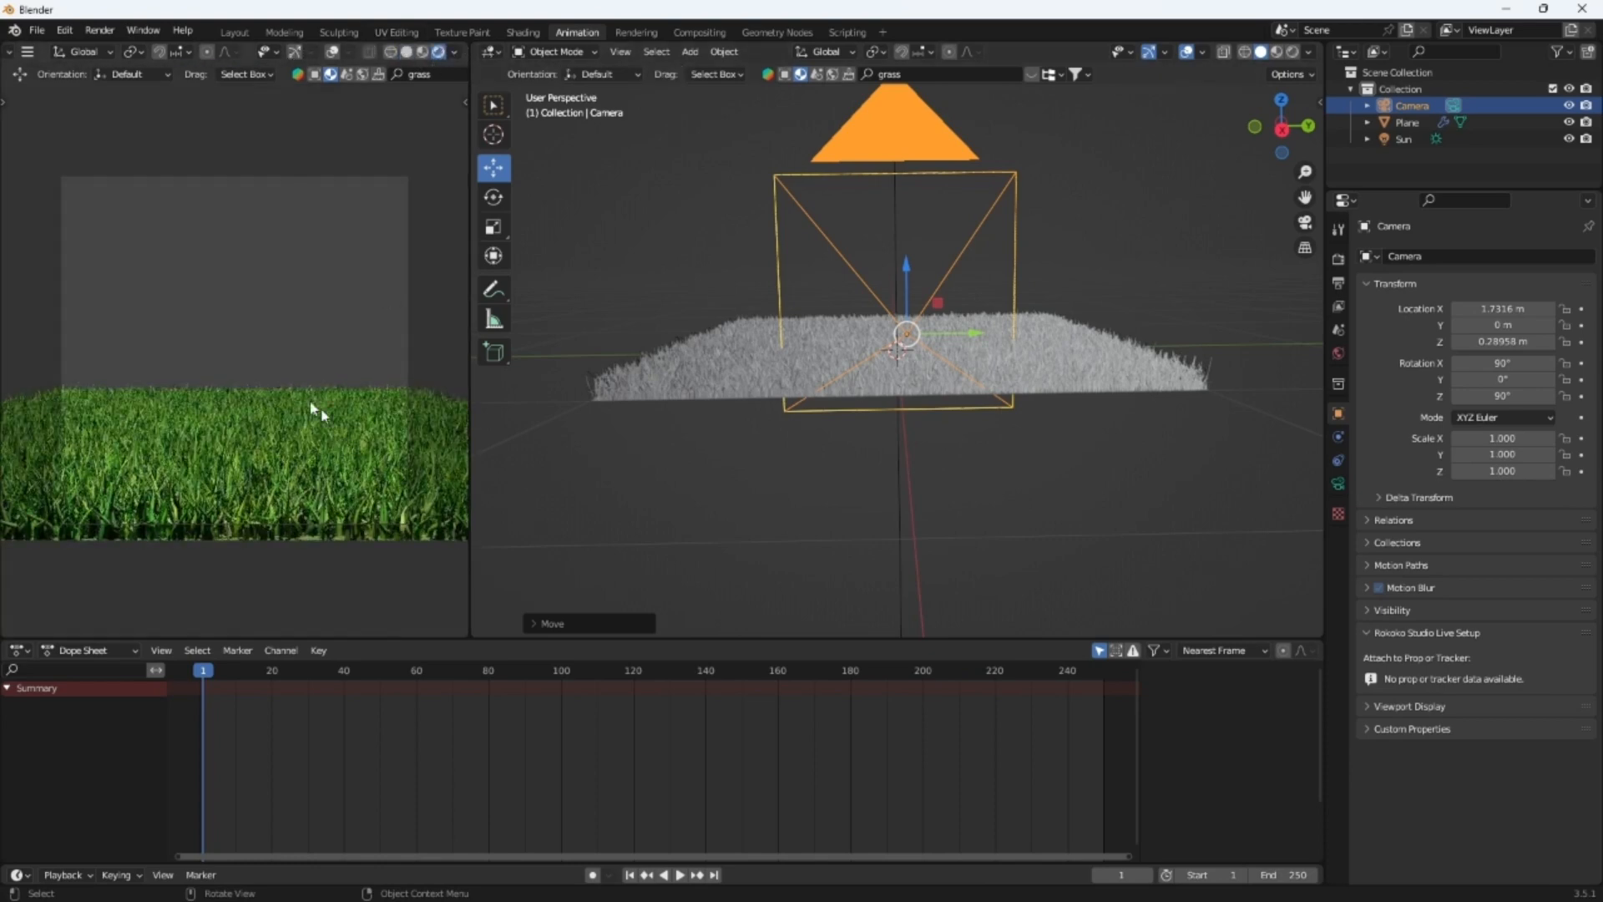
click(1033, 75)
click(833, 76)
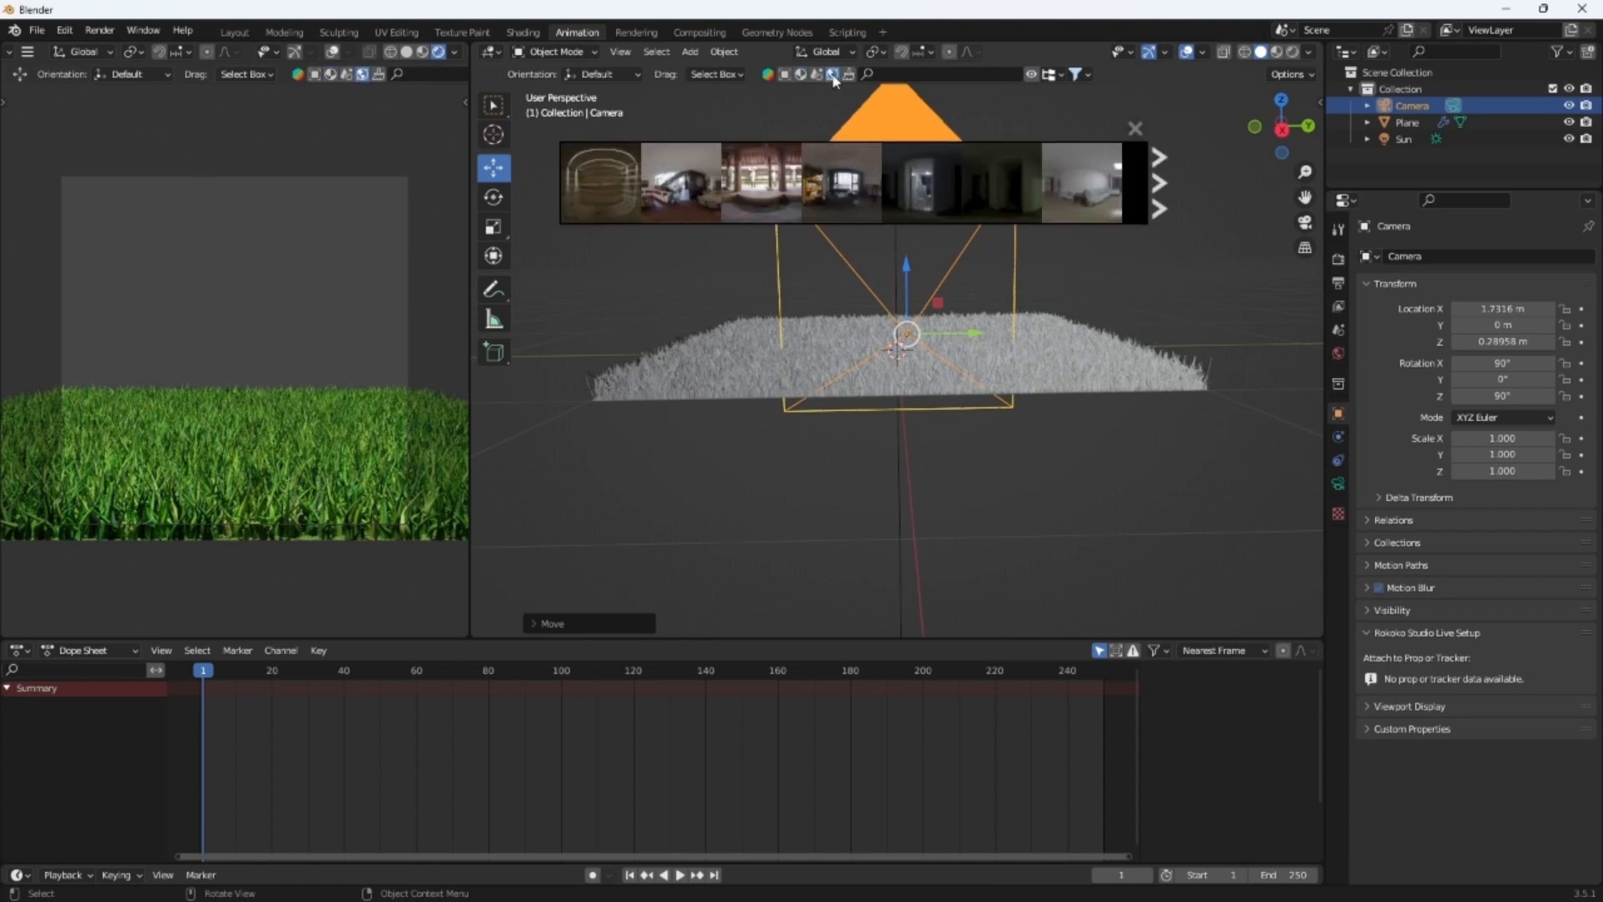
click(927, 70)
text(sun)
key(Return)
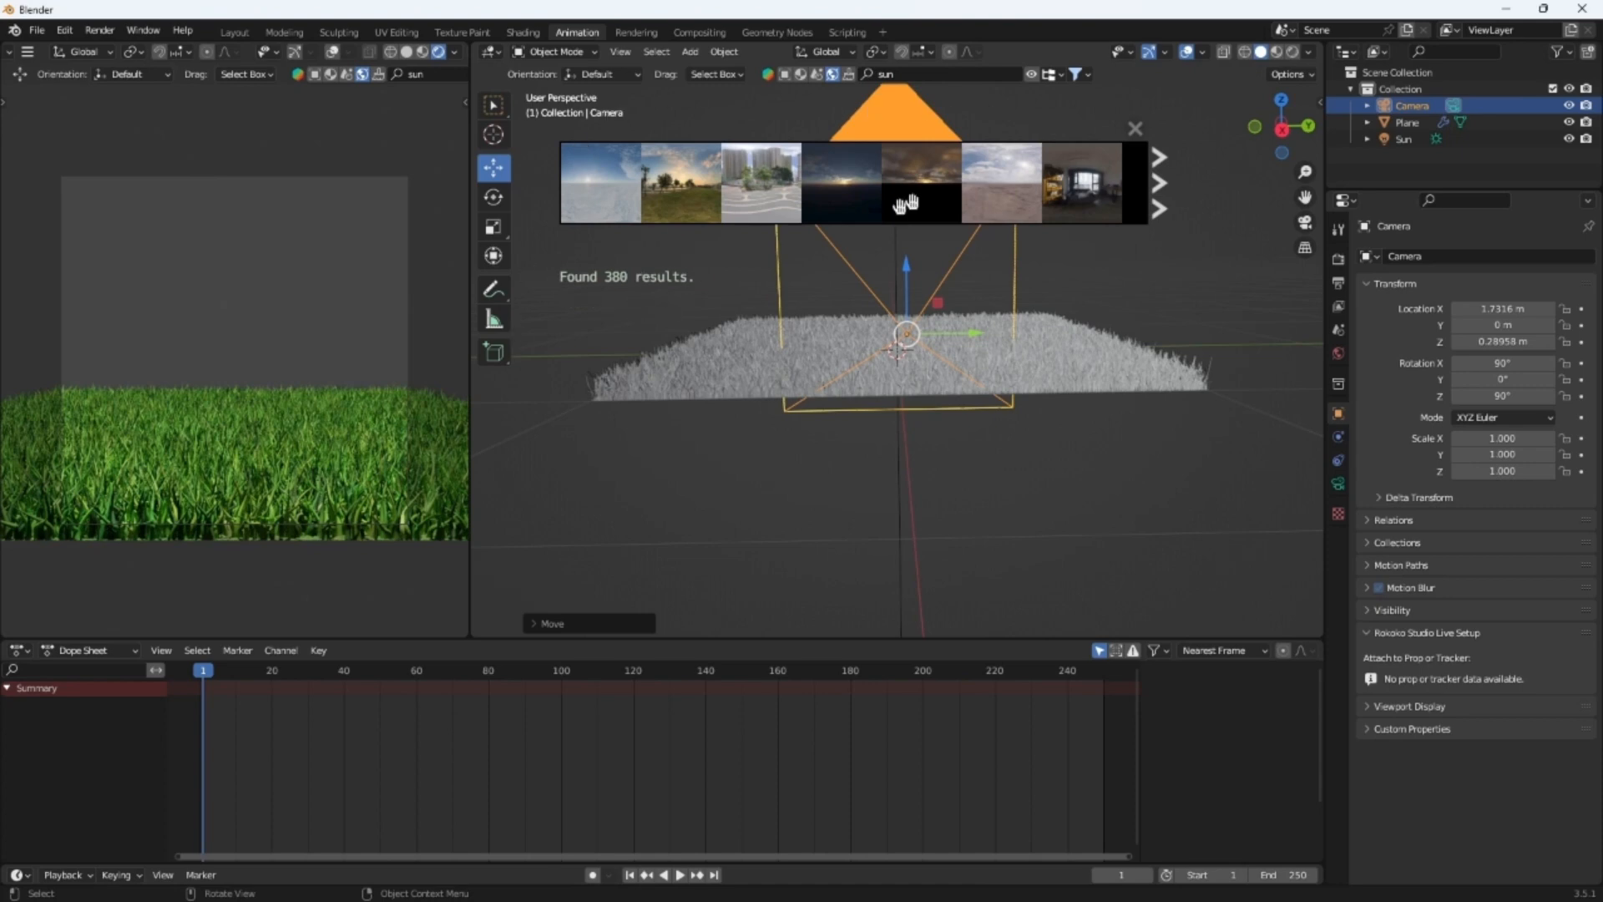
Browse further through the HDR results and download "Zambski Field, 17k, unclipped sun" as the scene's world background
mouse_move(789, 159)
click(1155, 172)
mouse_move(1089, 187)
mouse_move(673, 192)
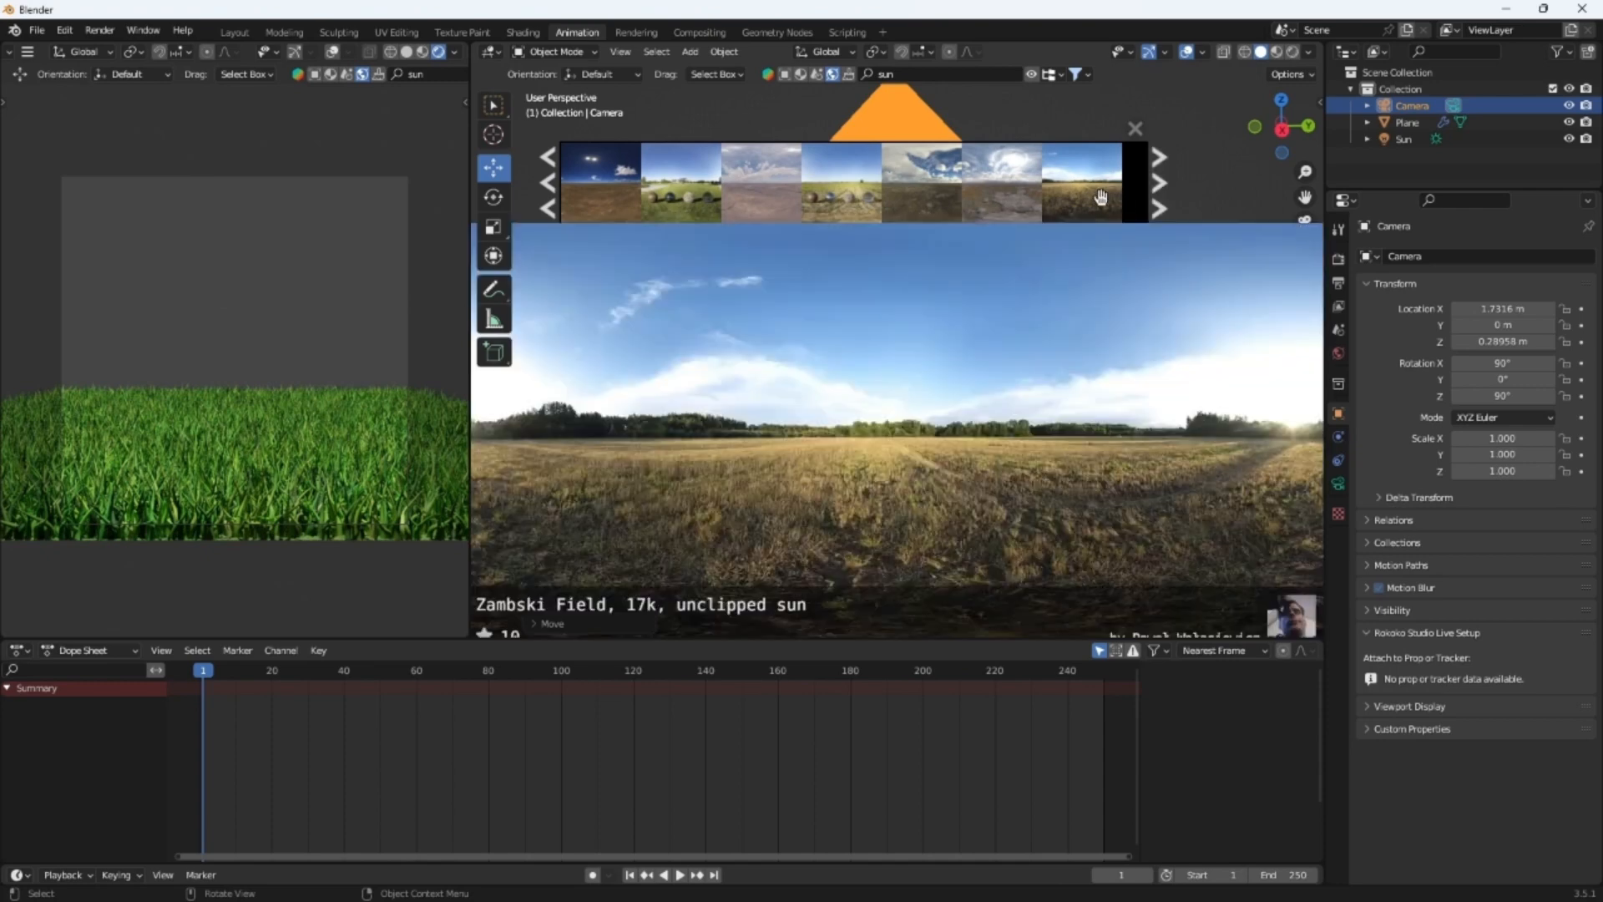
click(1086, 200)
click(1094, 245)
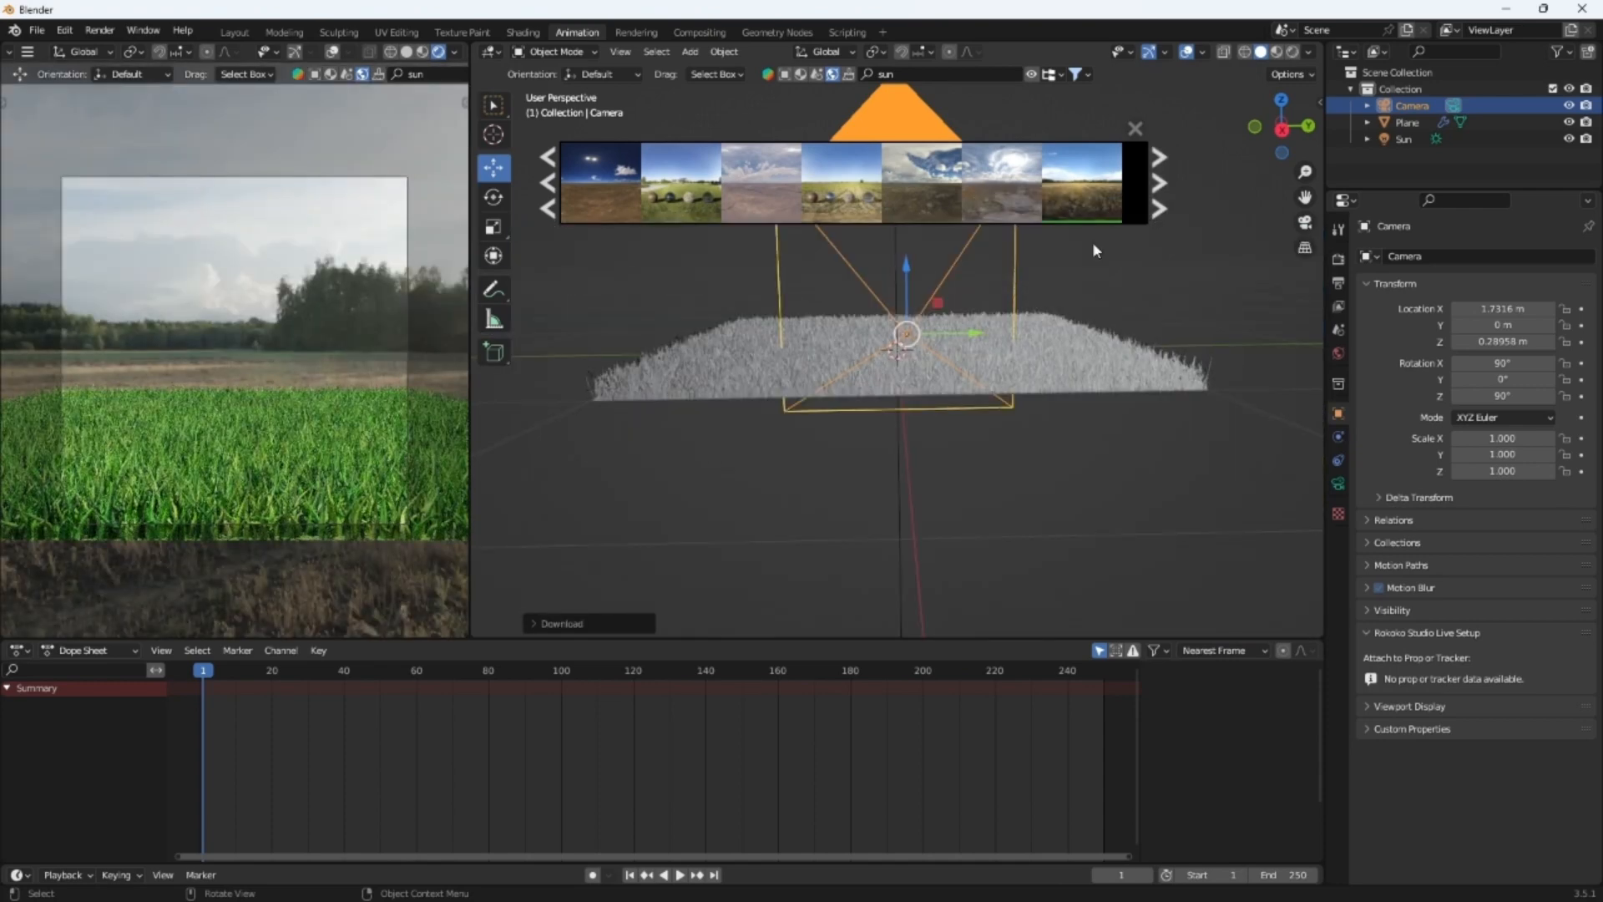
Choose the "Obryte field, 17k, unclipped sun" HDR for download as the world background
click(848, 216)
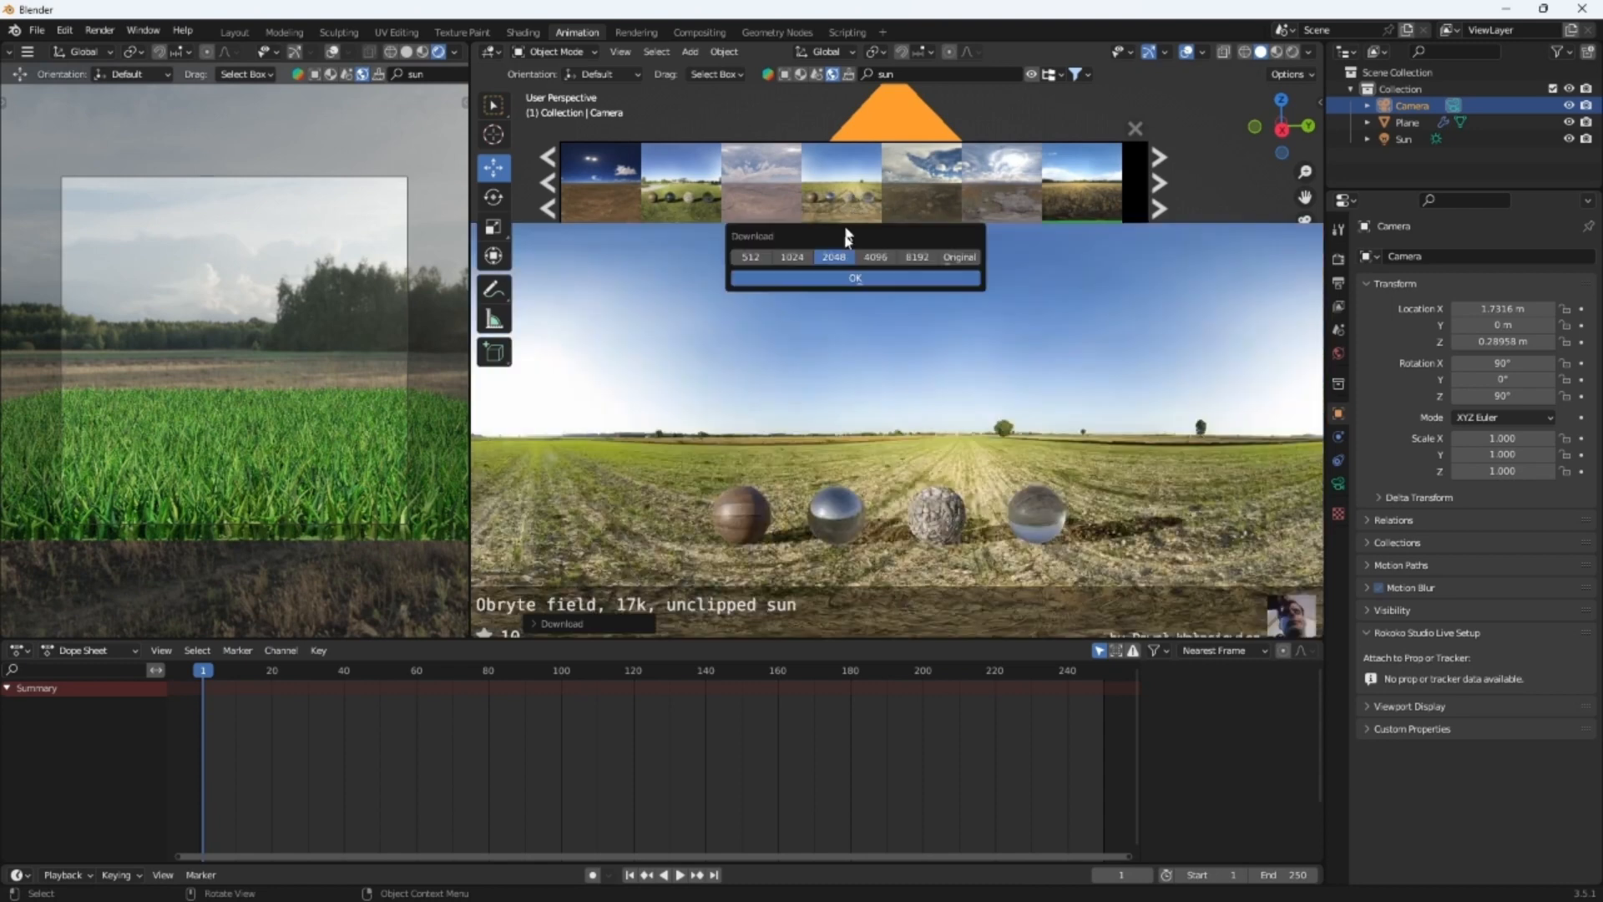
Download the Obryte field HDRI at 2048 resolution, and replace it with the SGGW campus HDRI as the world environment
click(841, 278)
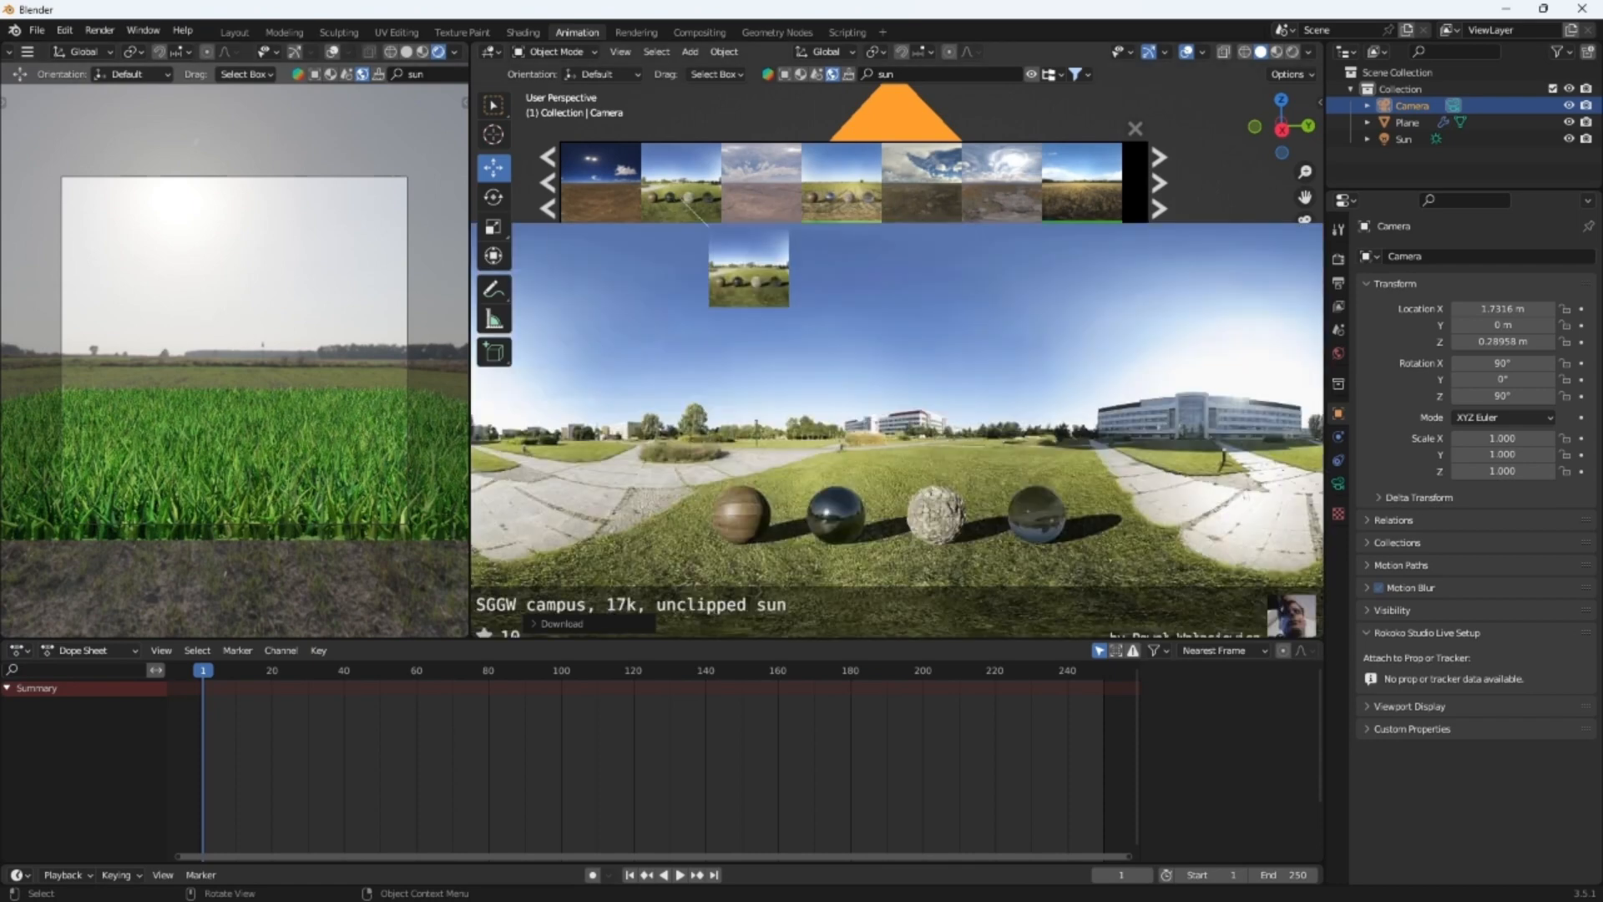
click(680, 213)
click(673, 243)
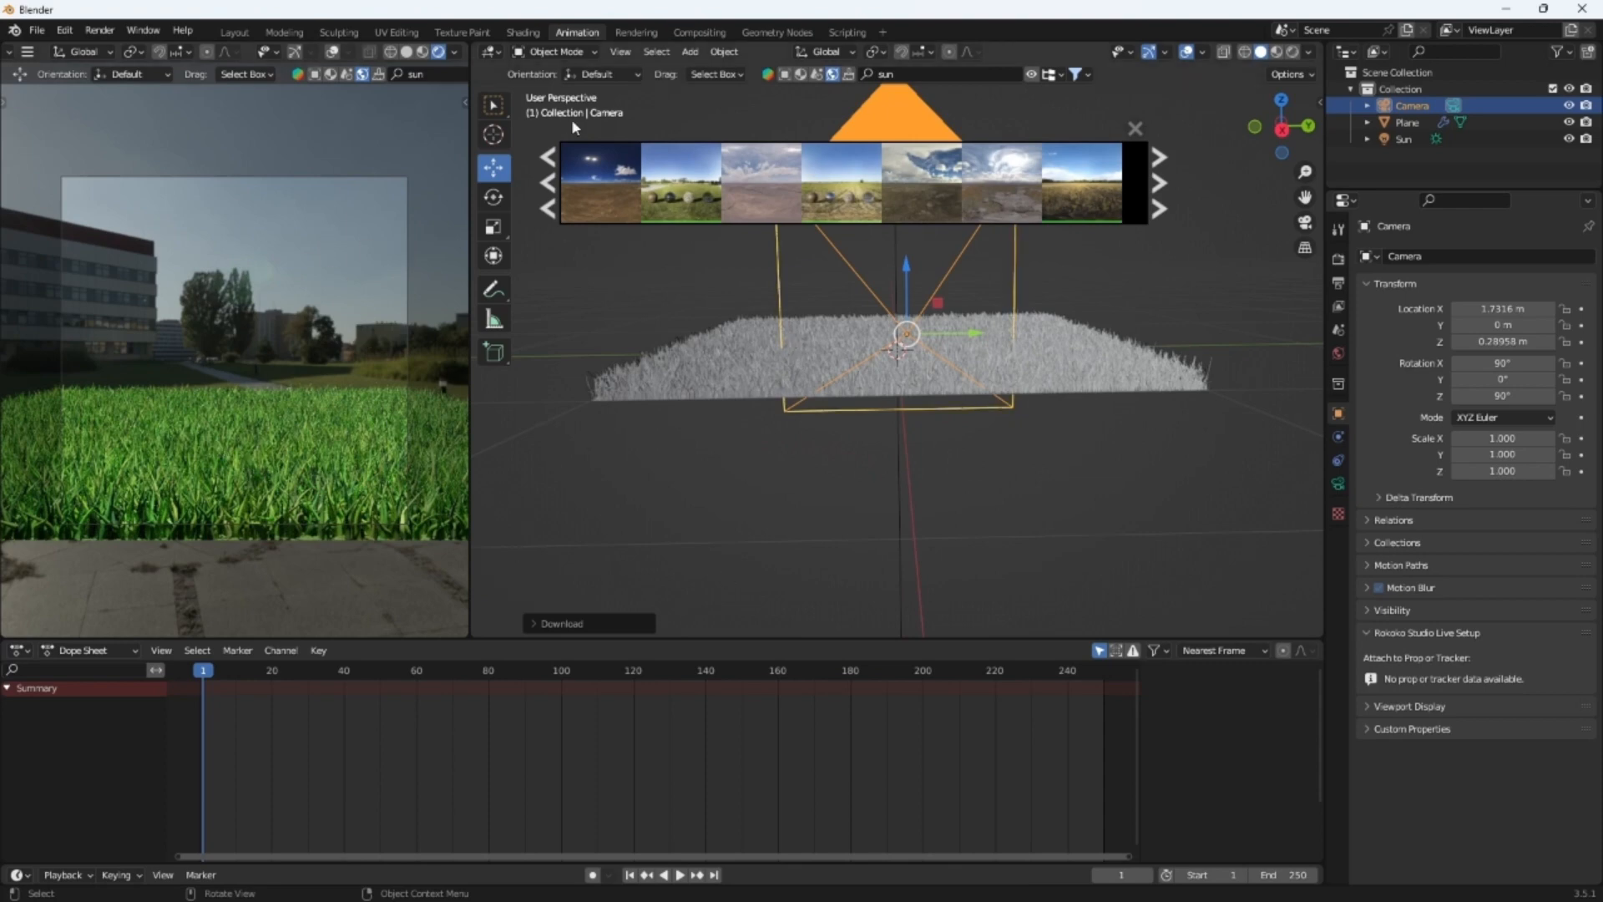
Search the Downloads folder for "cloud" images to import as planes, and clear the search
click(692, 53)
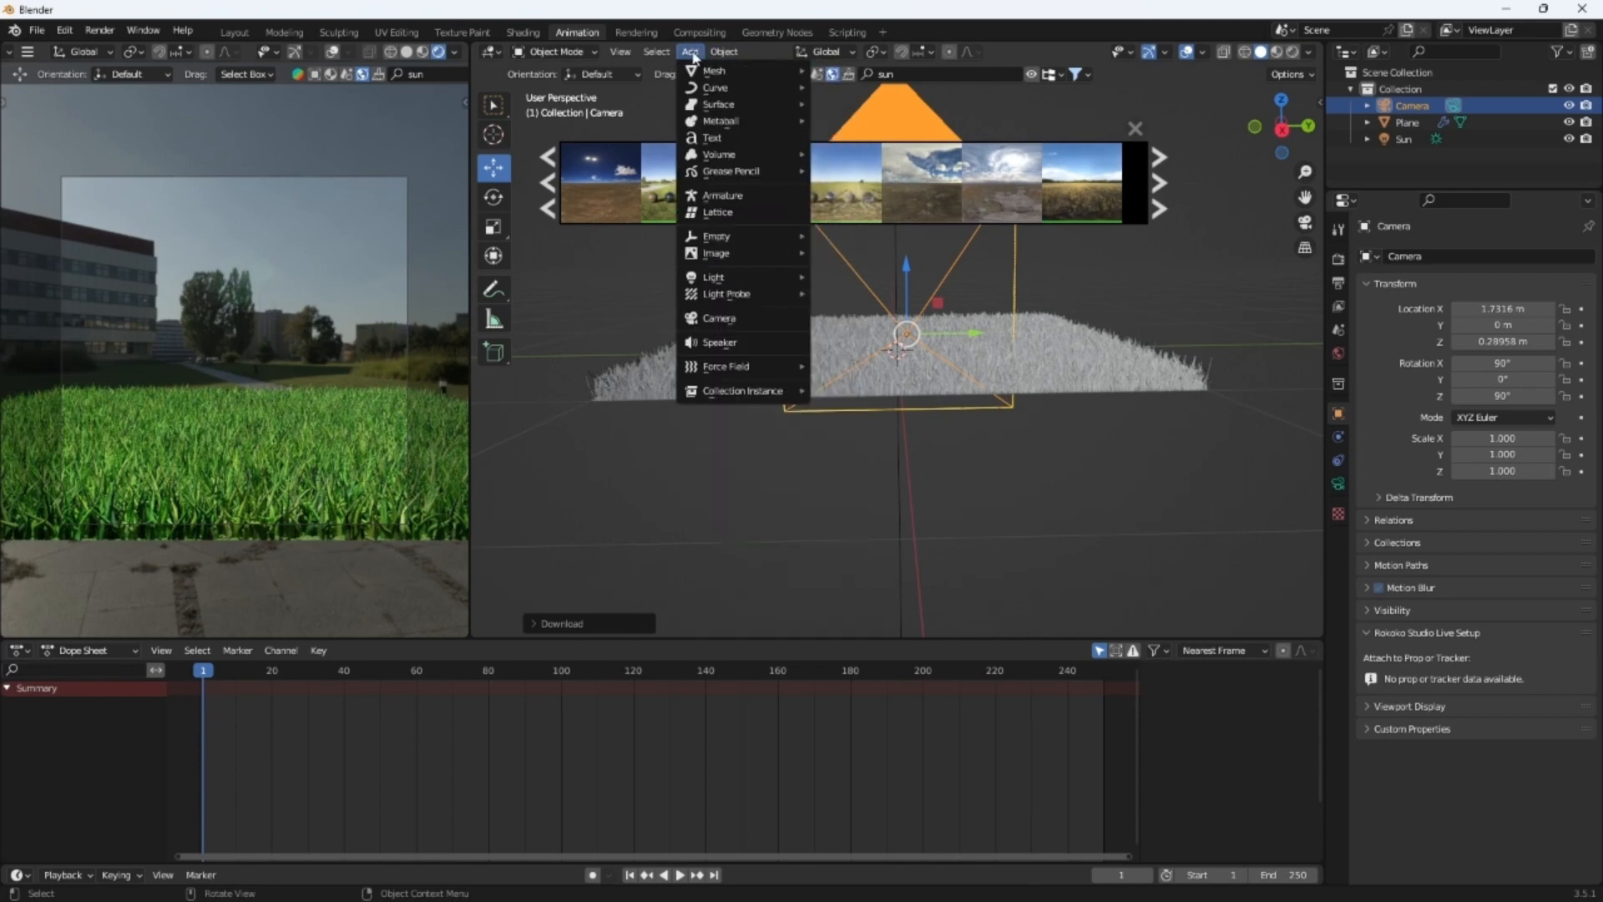
mouse_move(710, 253)
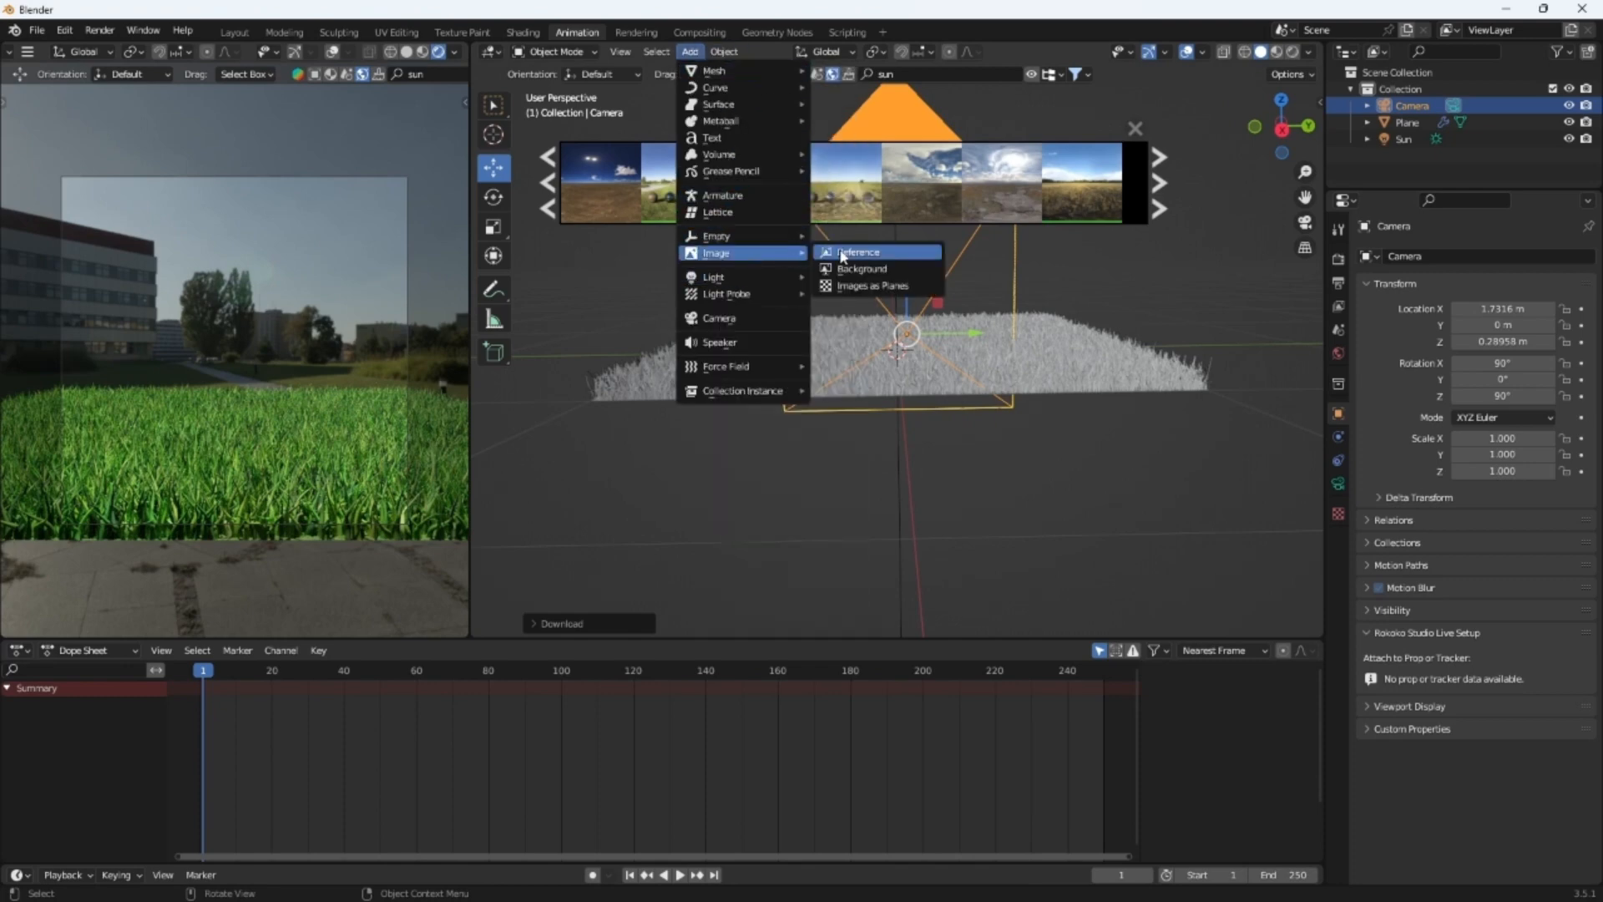
click(868, 285)
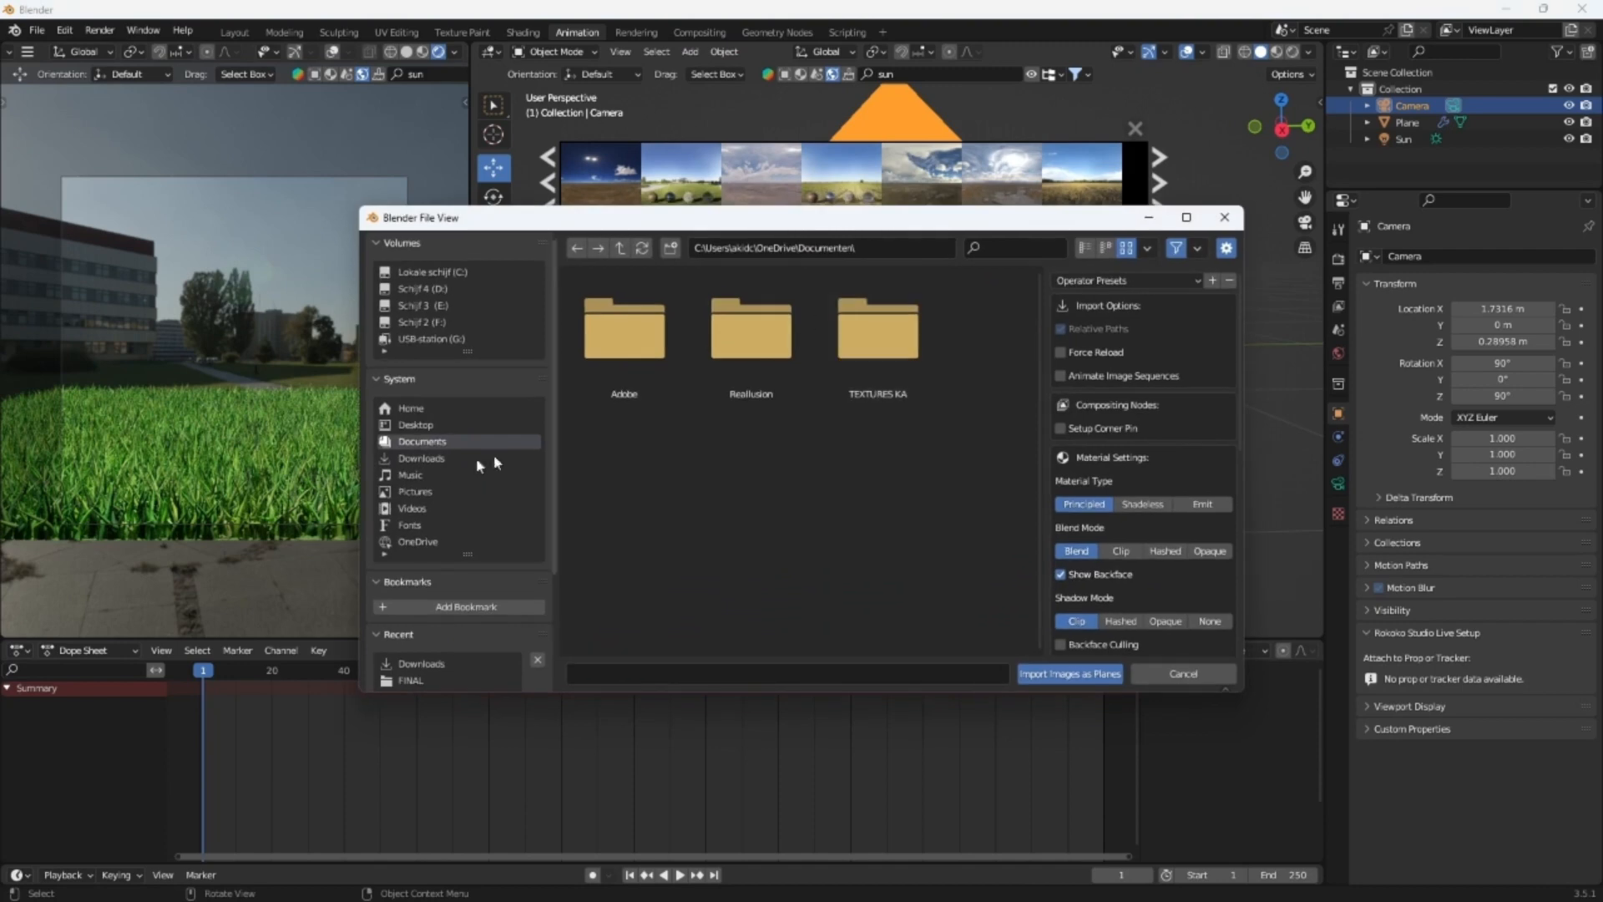
click(440, 459)
drag(1037, 280, 1006, 258)
click(1005, 252)
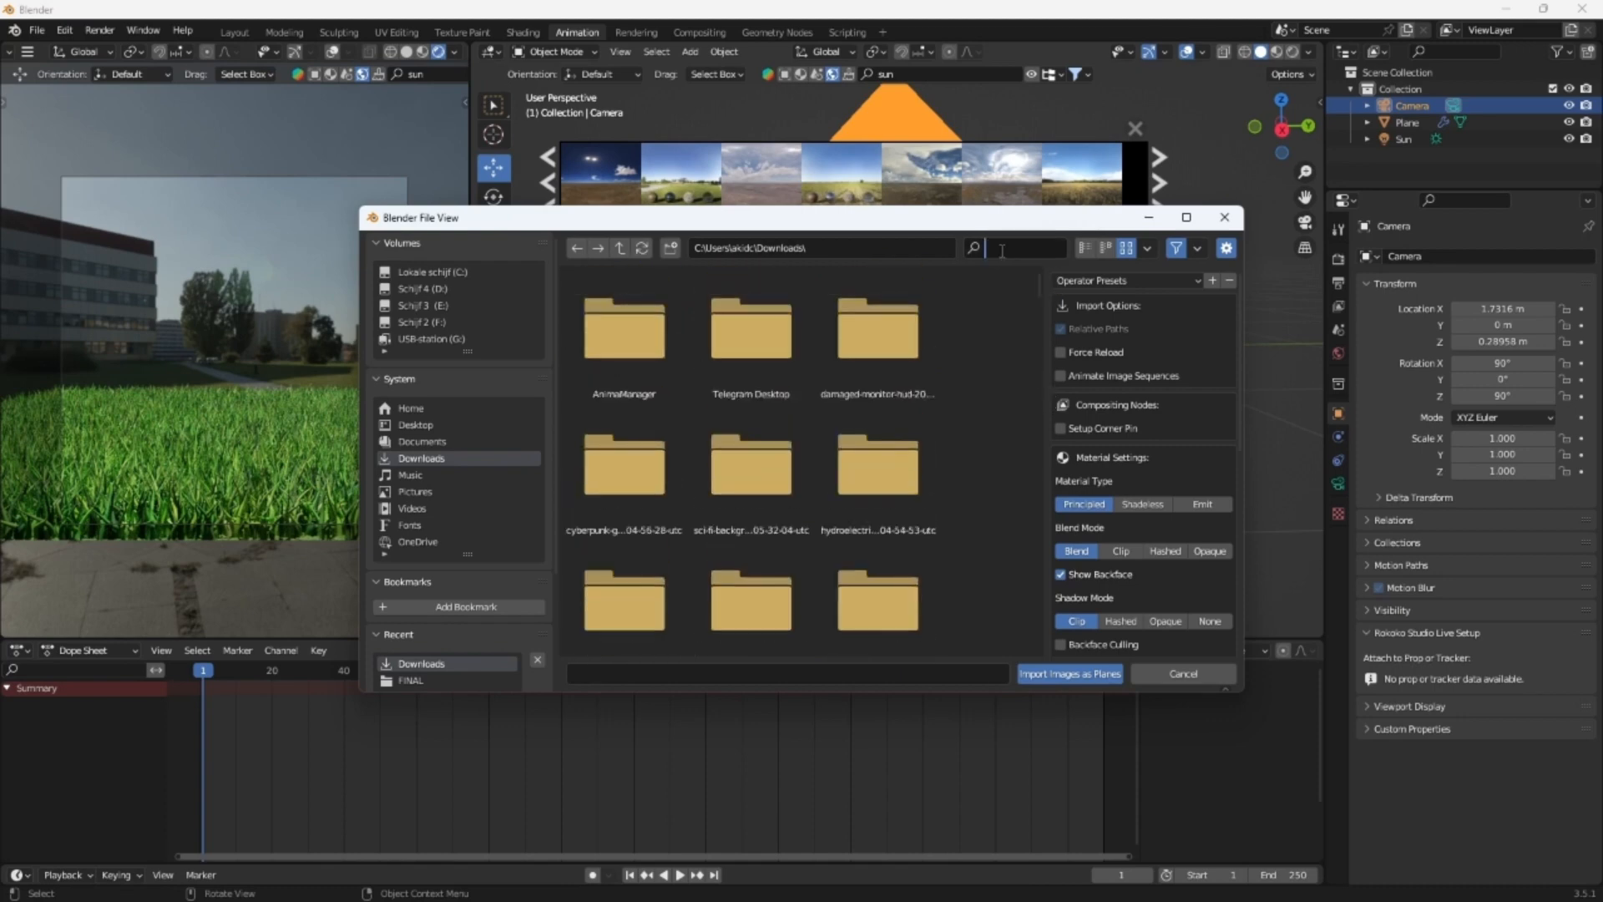
text(cloud)
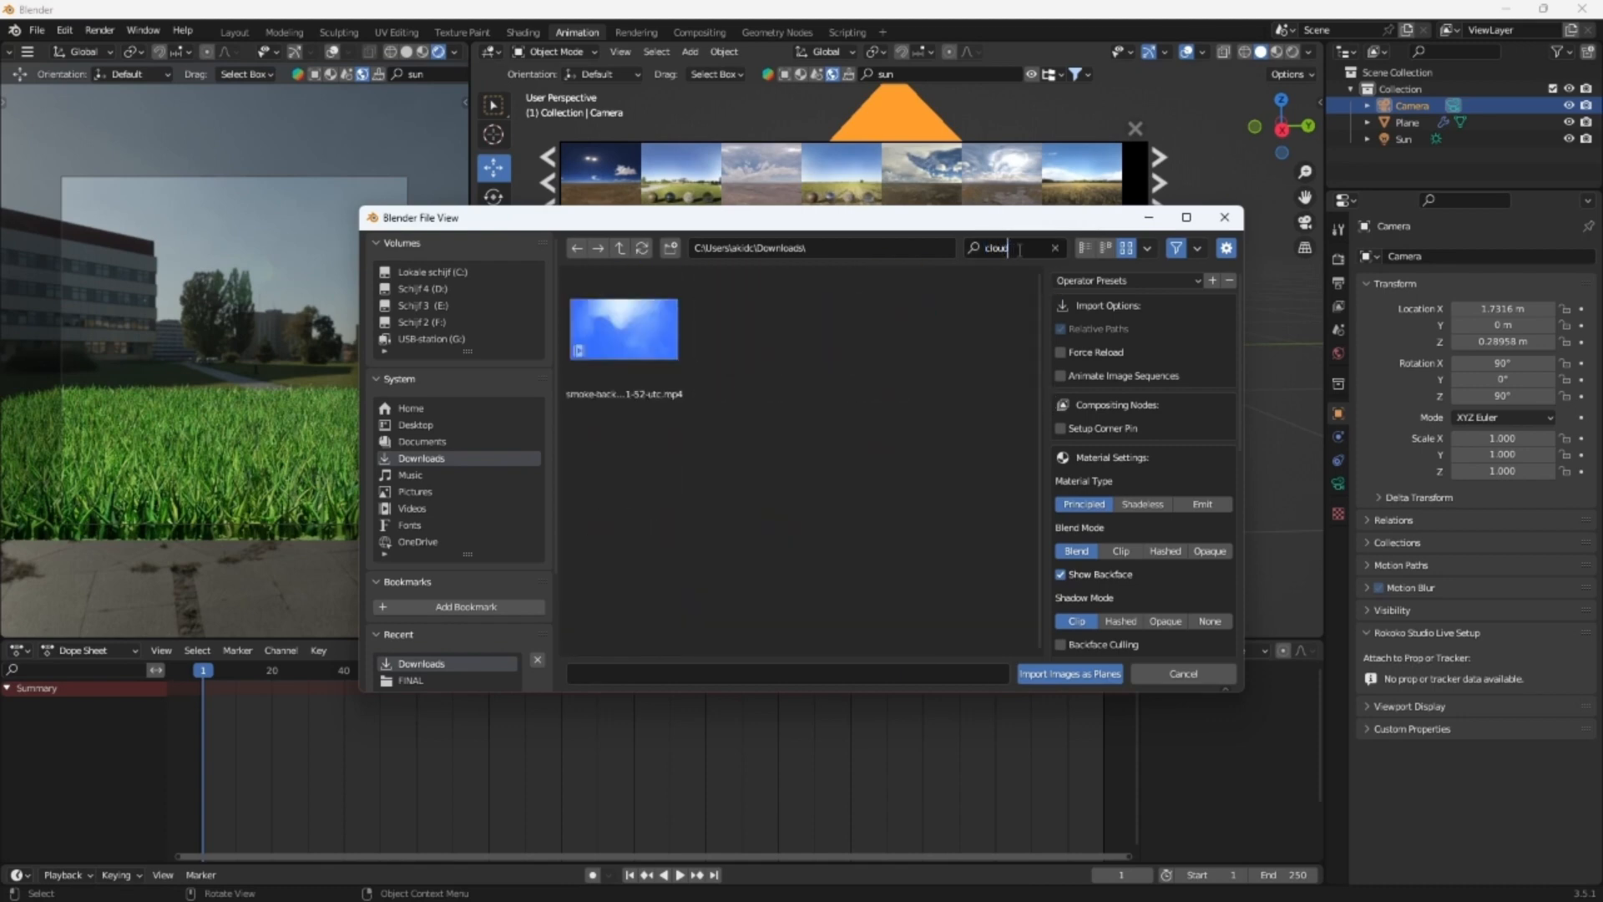
key(BackSpace)
key(BackSpace)
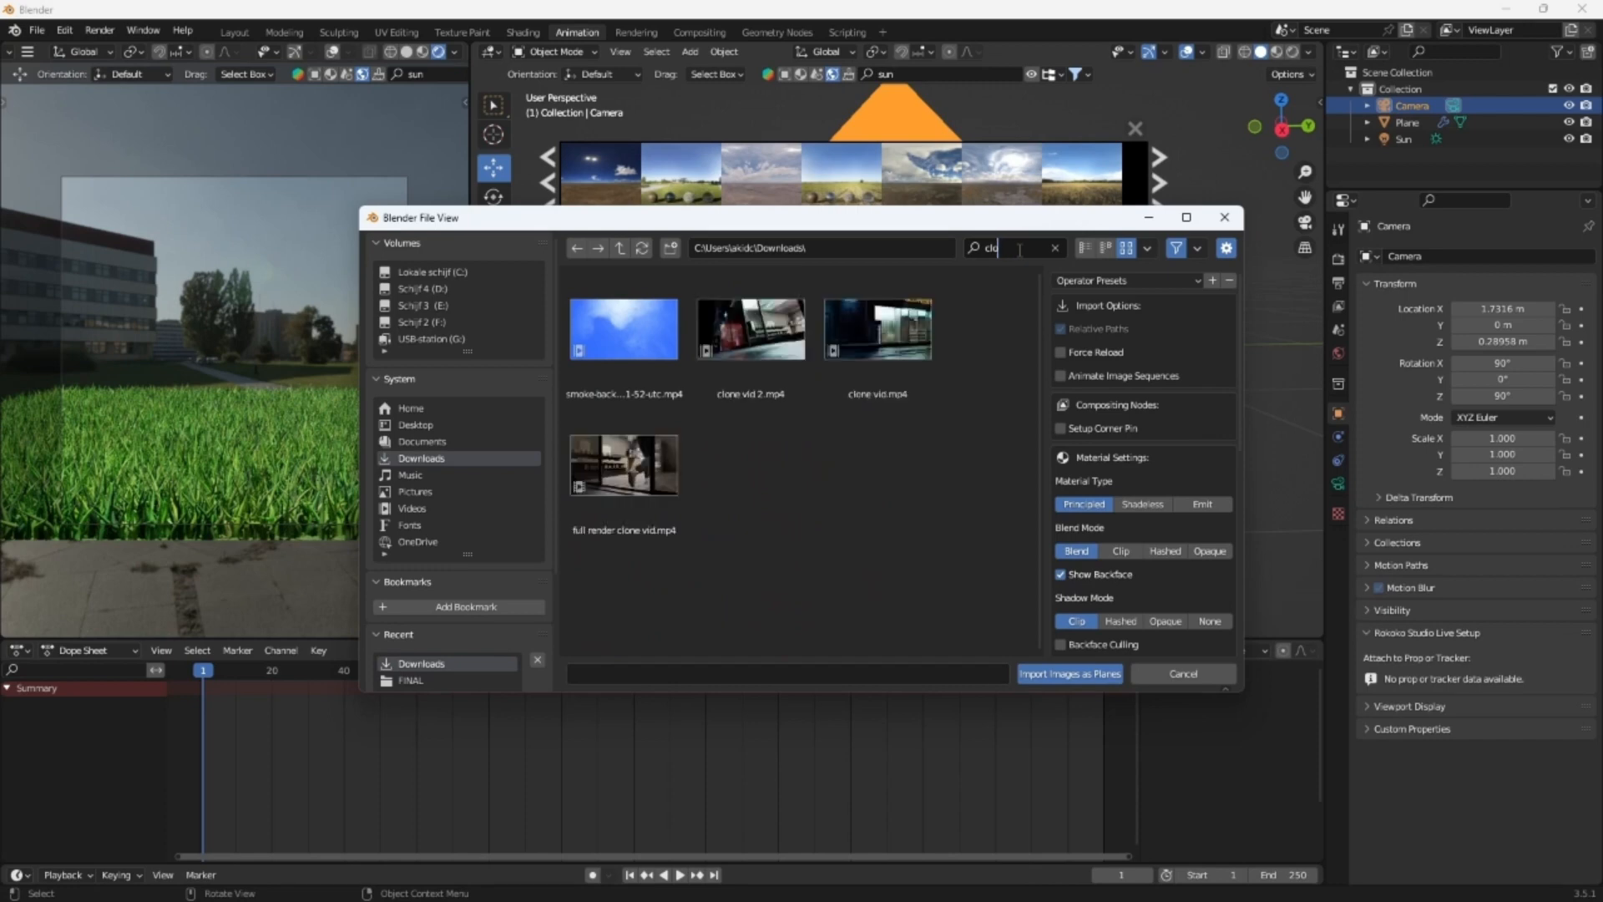
key(BackSpace)
key(BackSpace)
key(BackSpace)
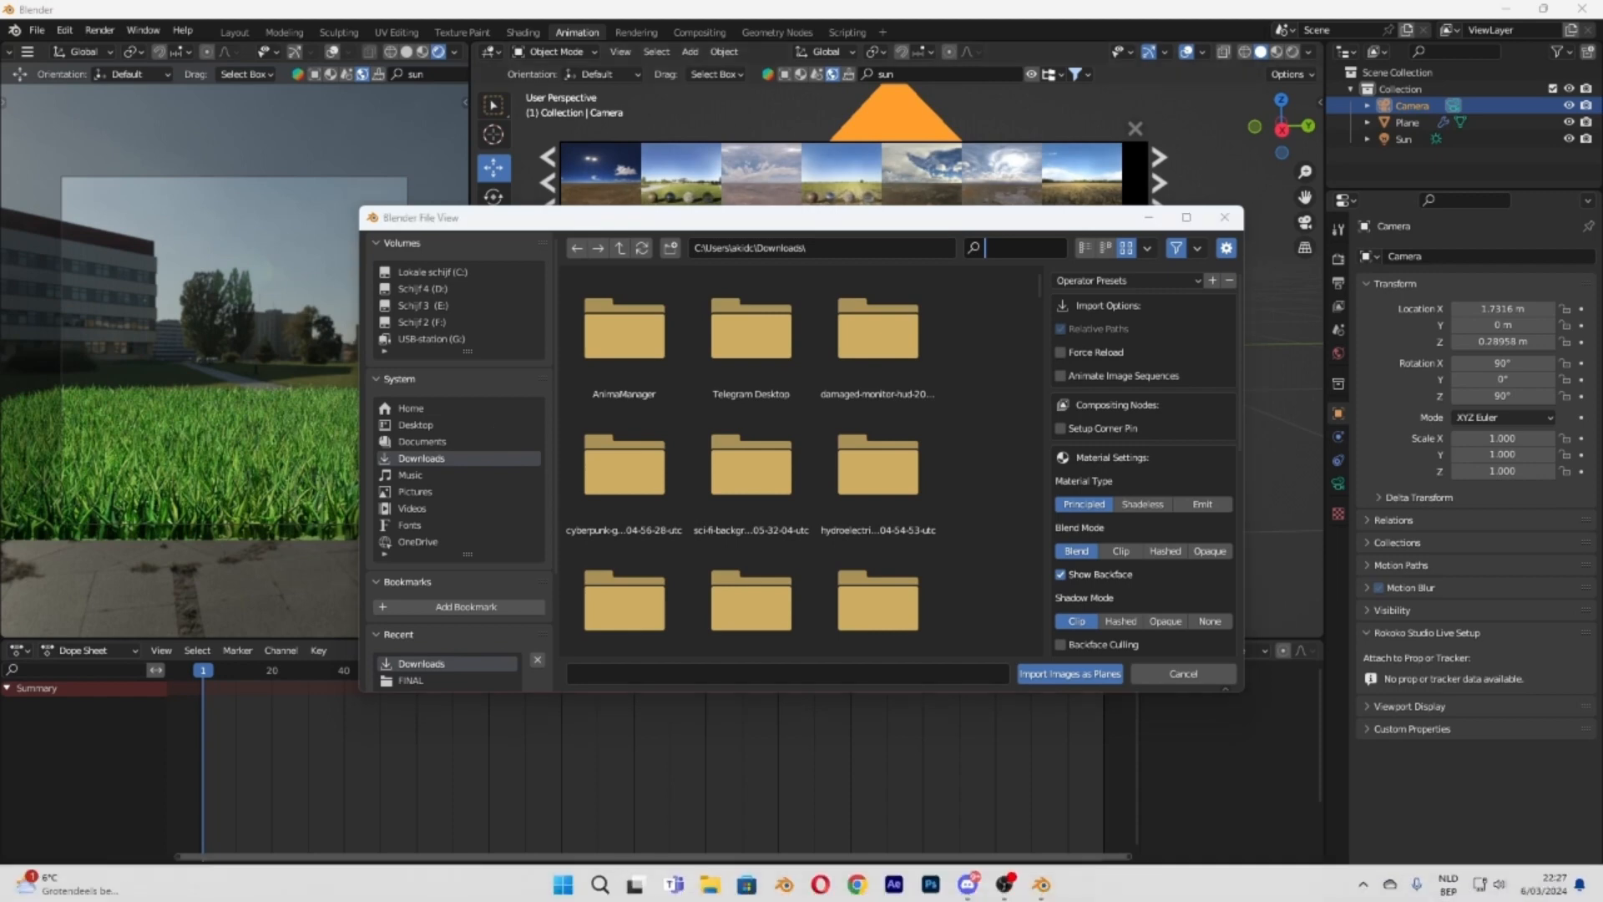
Switch to Chrome and open the Envato Elements website
click(858, 883)
drag(720, 86, 1134, 69)
click(944, 98)
text(envat)
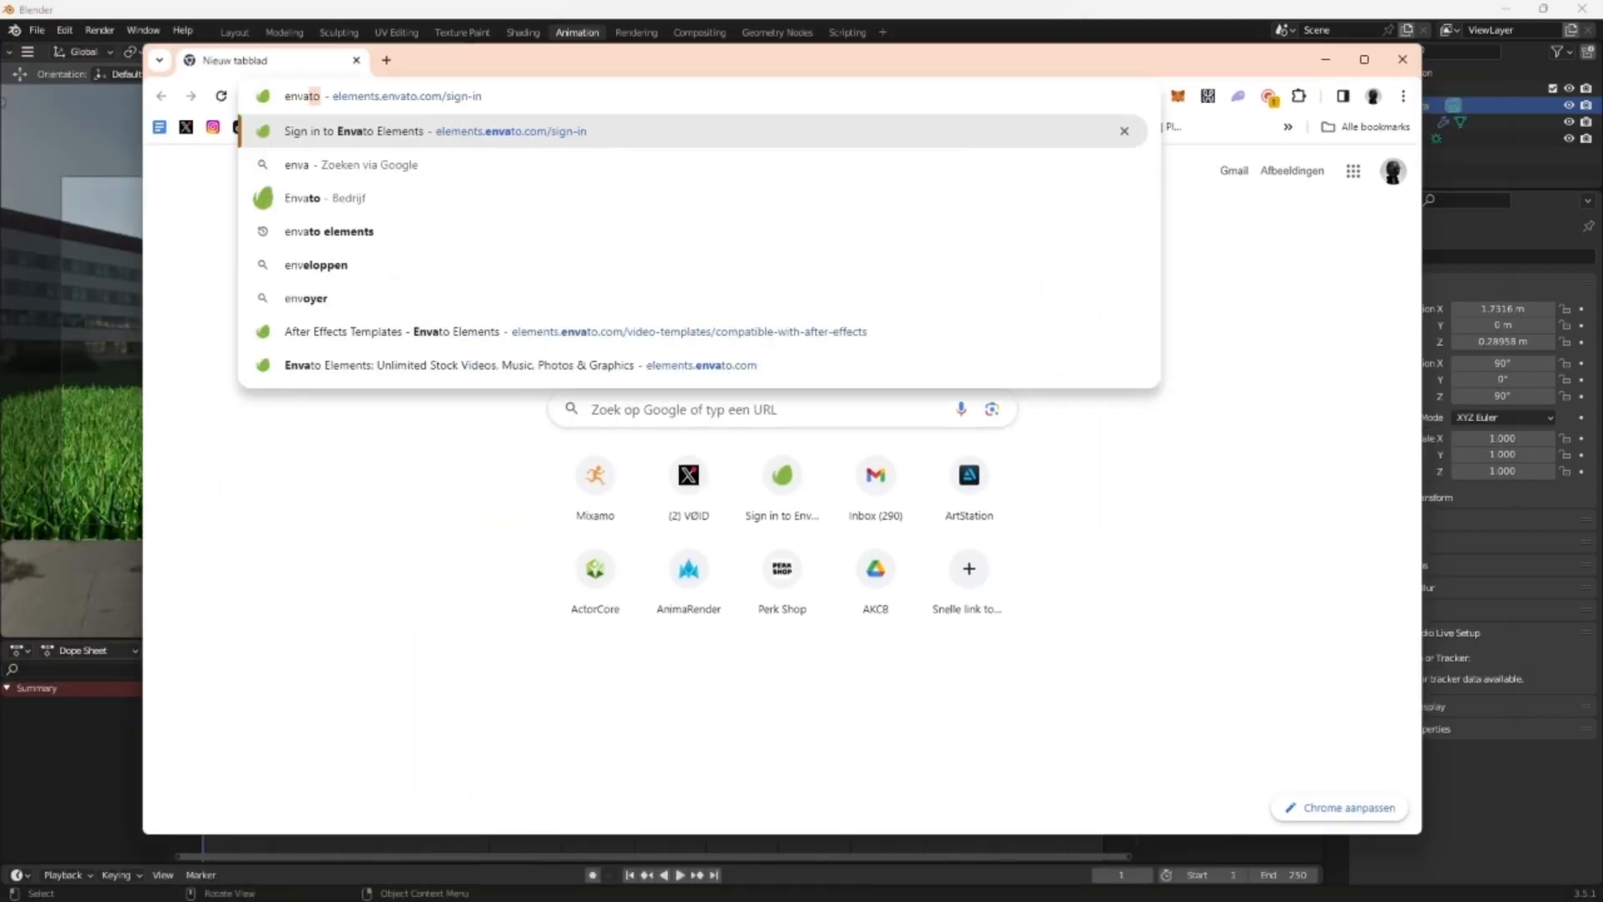
key(Return)
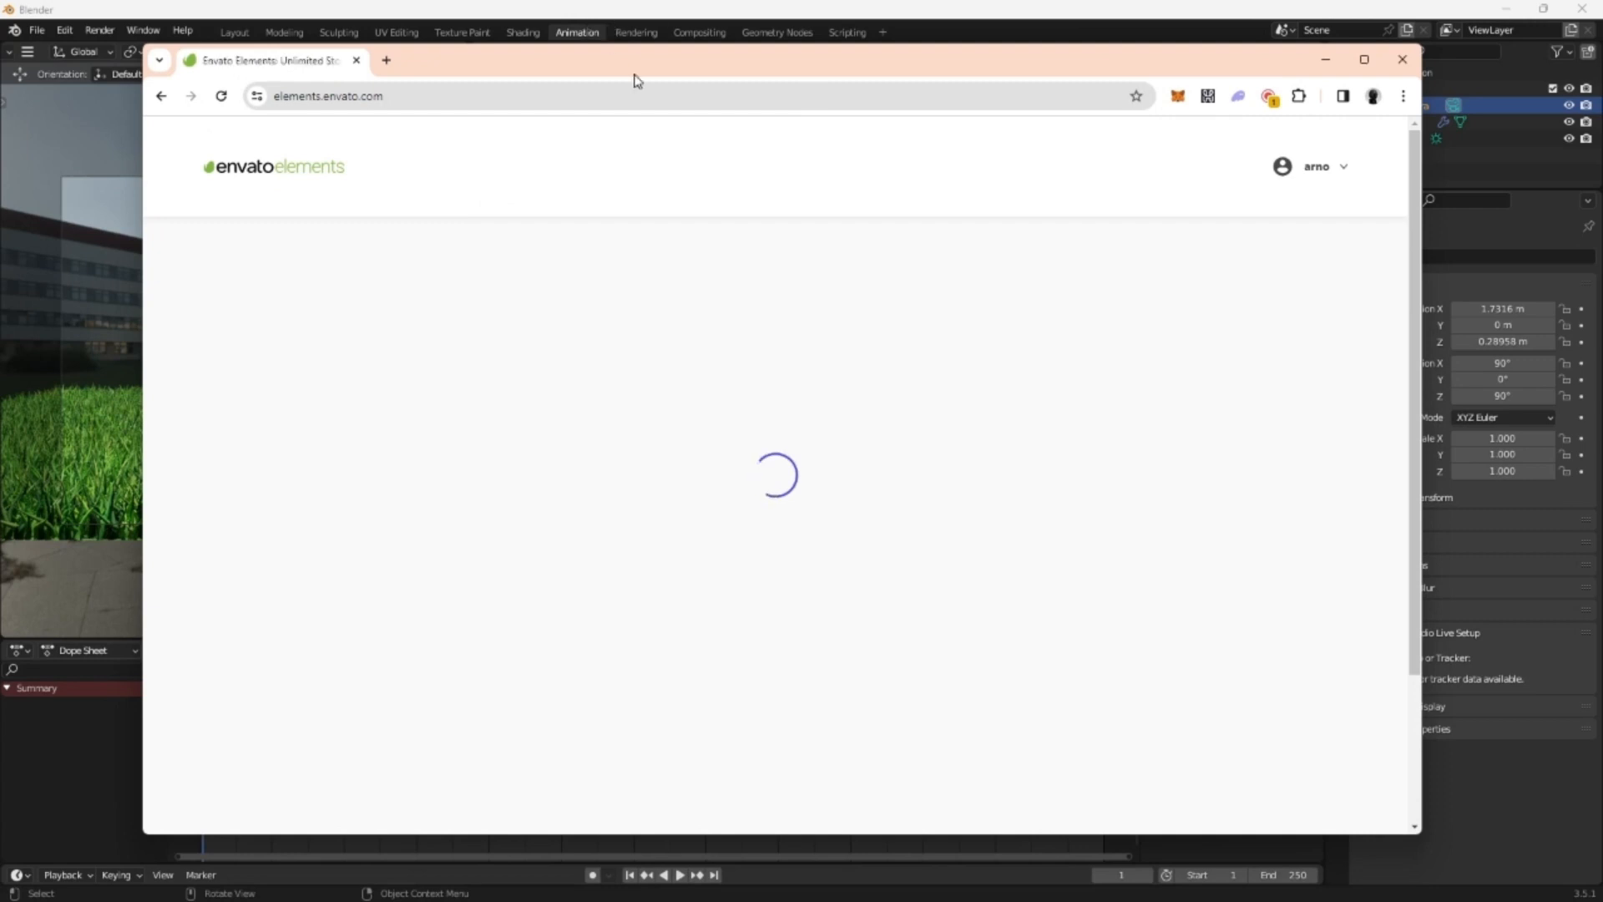
Search Envato Elements for "clouds" and show all matching photos
click(651, 143)
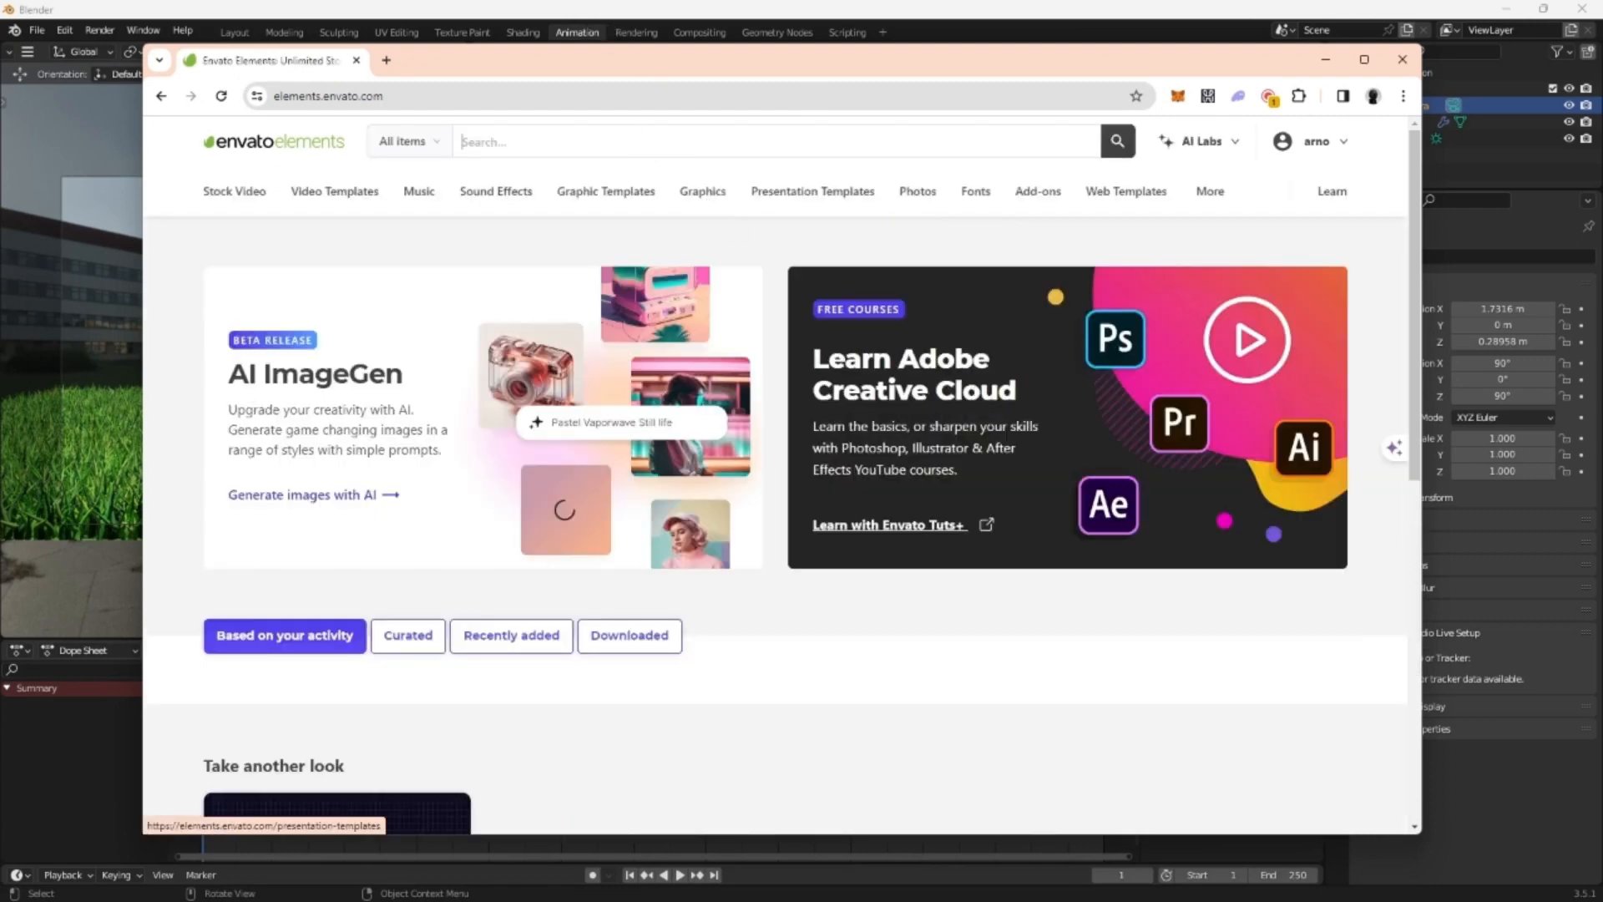
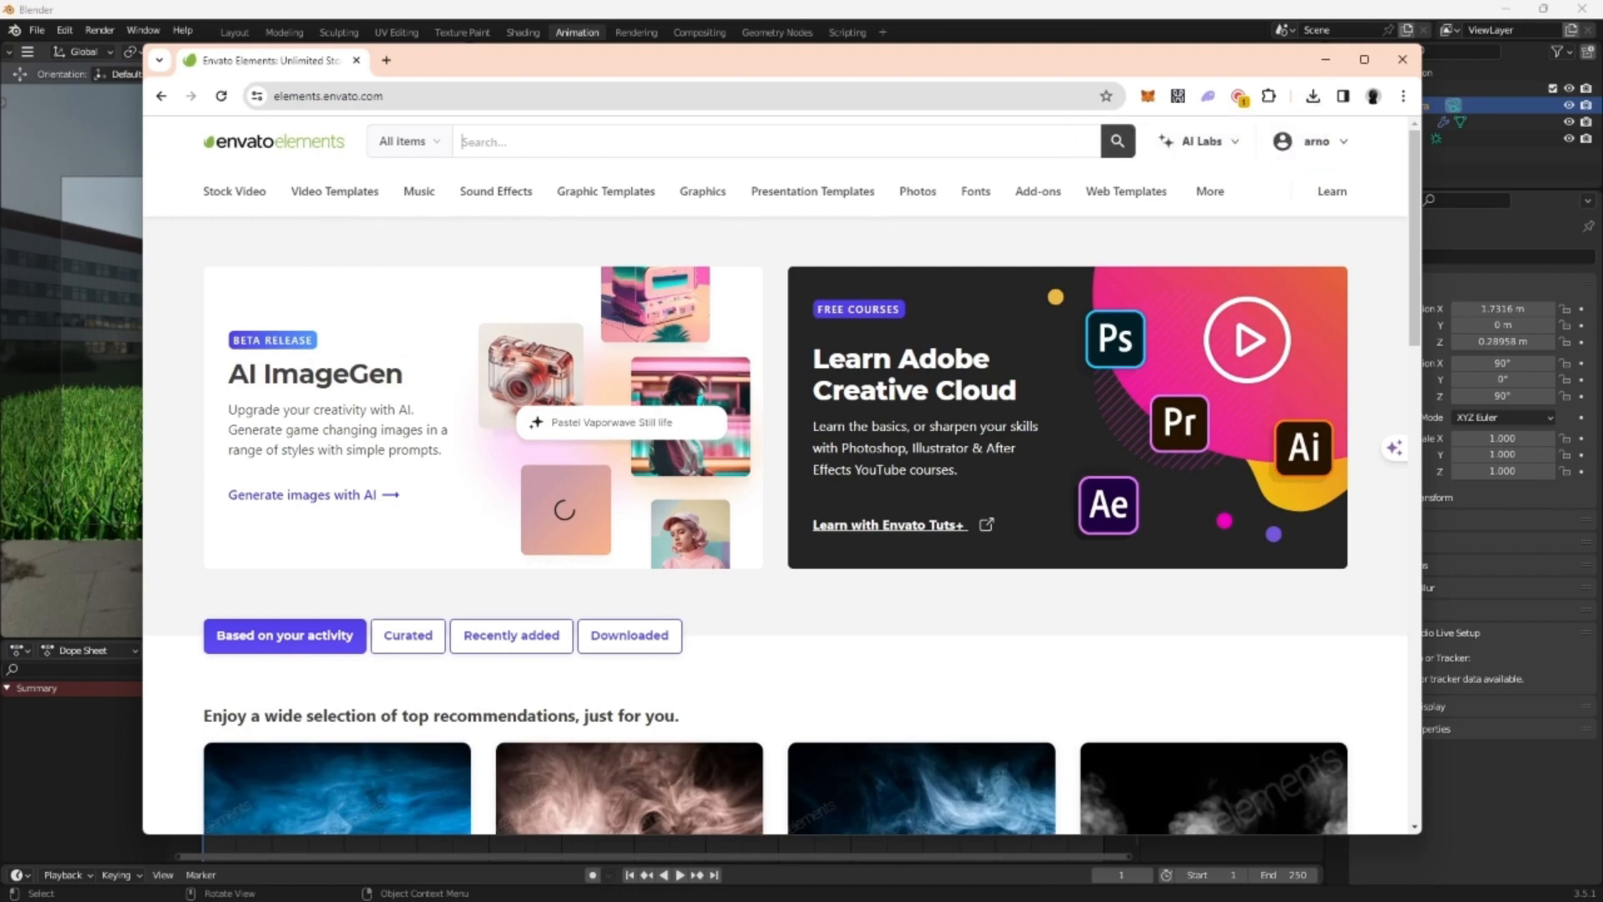
text(clouds)
key(Return)
drag(718, 53, 1109, 209)
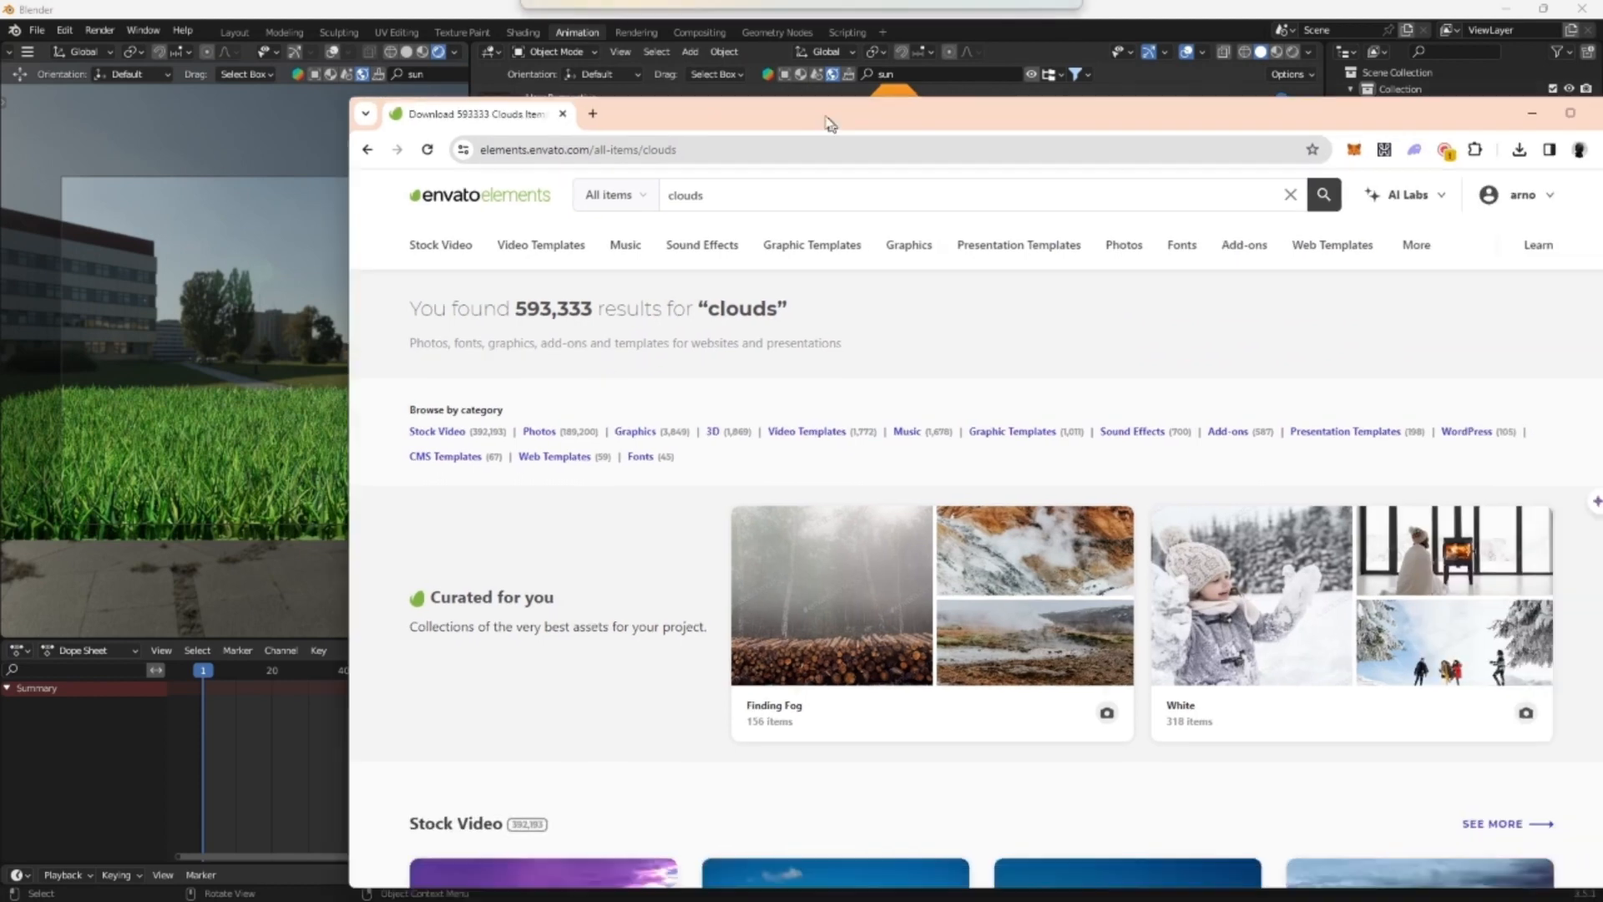
drag(1012, 237, 770, 97)
scroll(618, 344, down, 8)
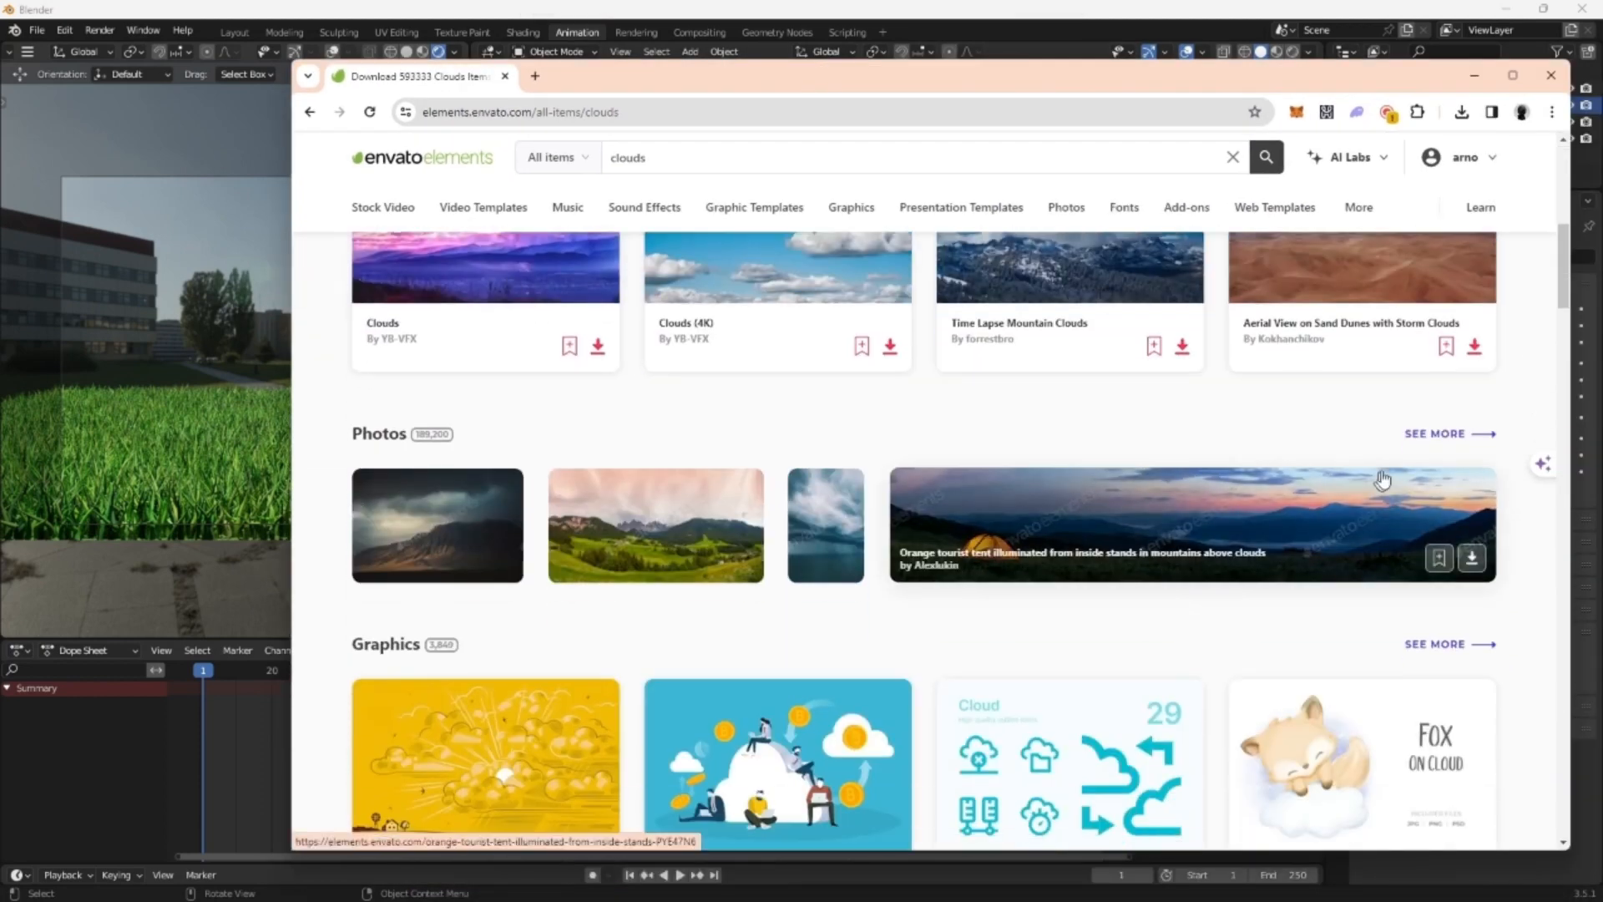
click(1433, 434)
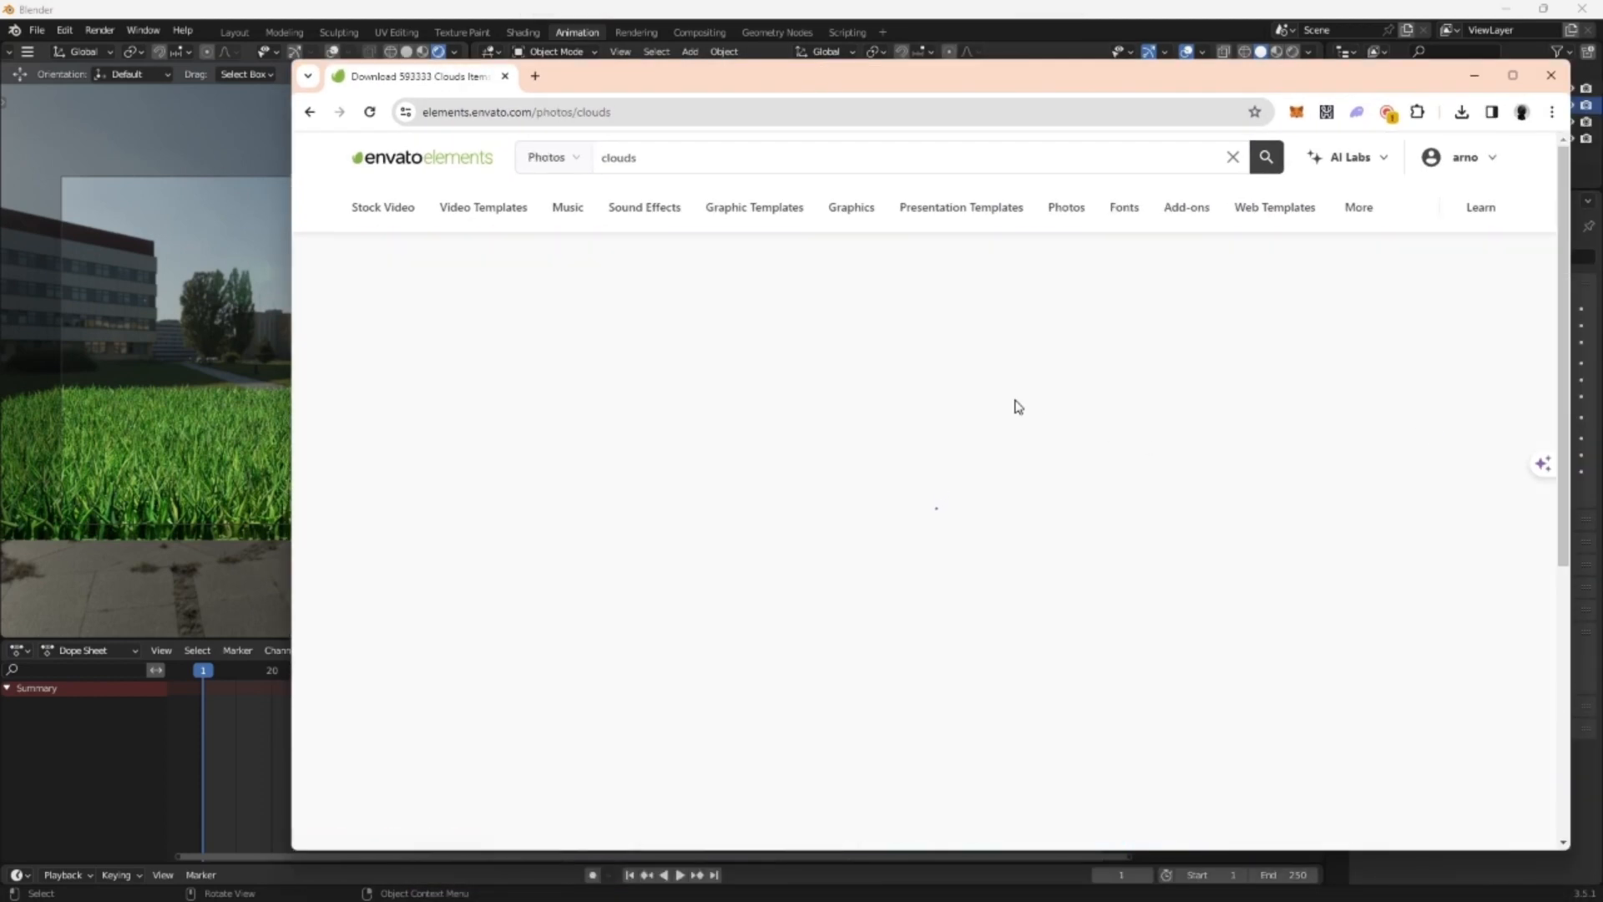
Download a "colorful dramatic sky with cloud at sunset" photo showing white clouds on blue sky, adding it to the VØID project
scroll(963, 434, down, 4)
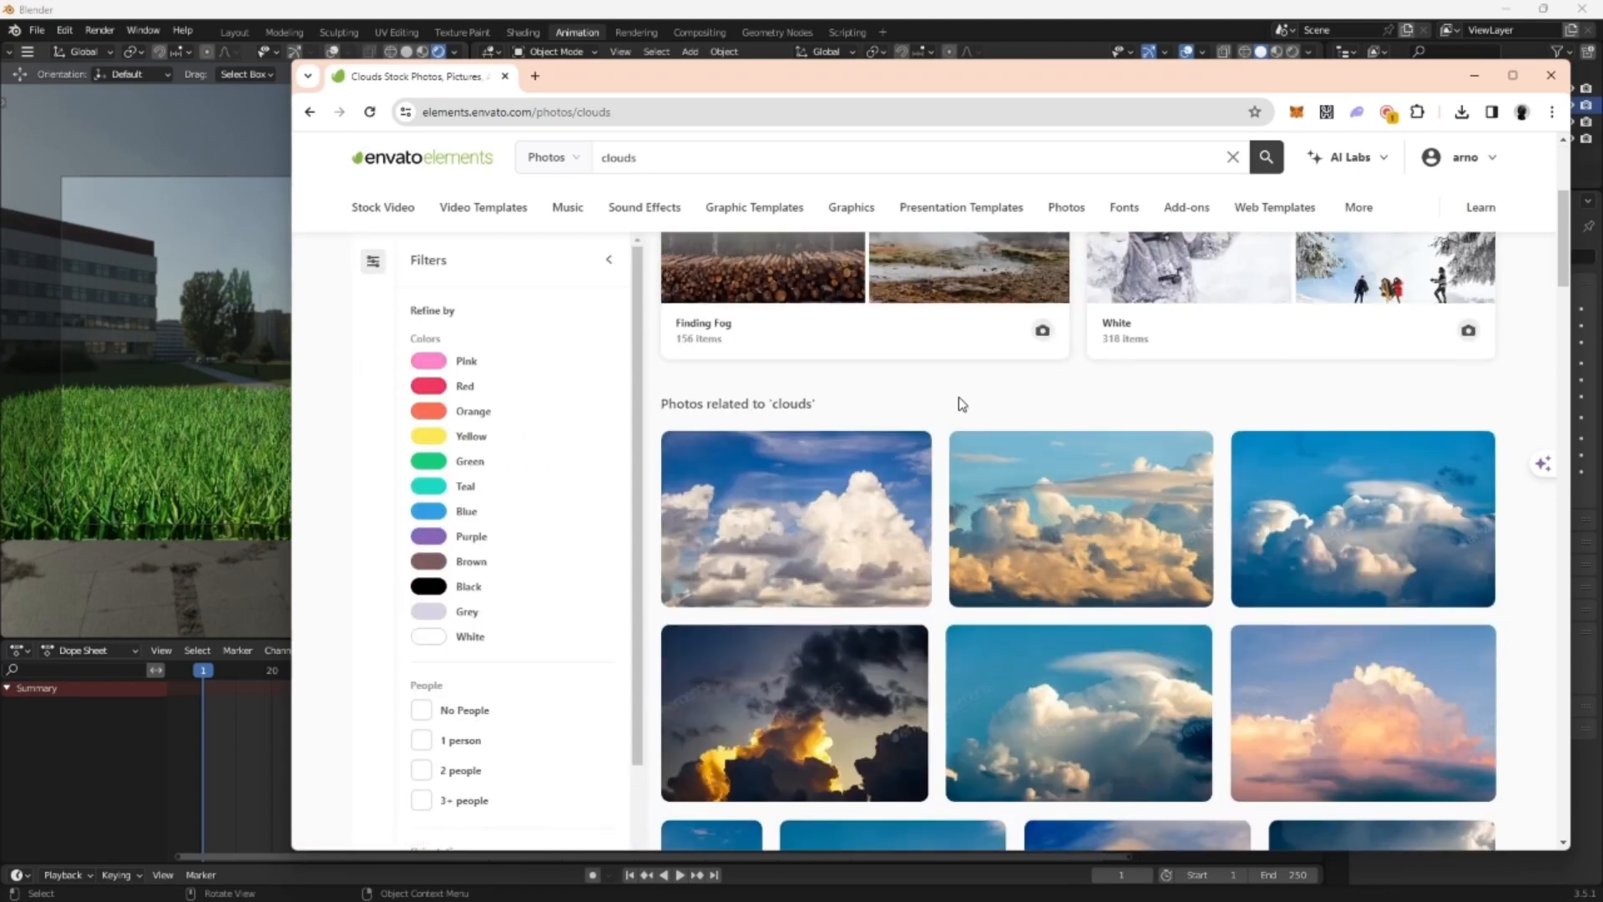
scroll(959, 398, down, 3)
scroll(961, 406, down, 5)
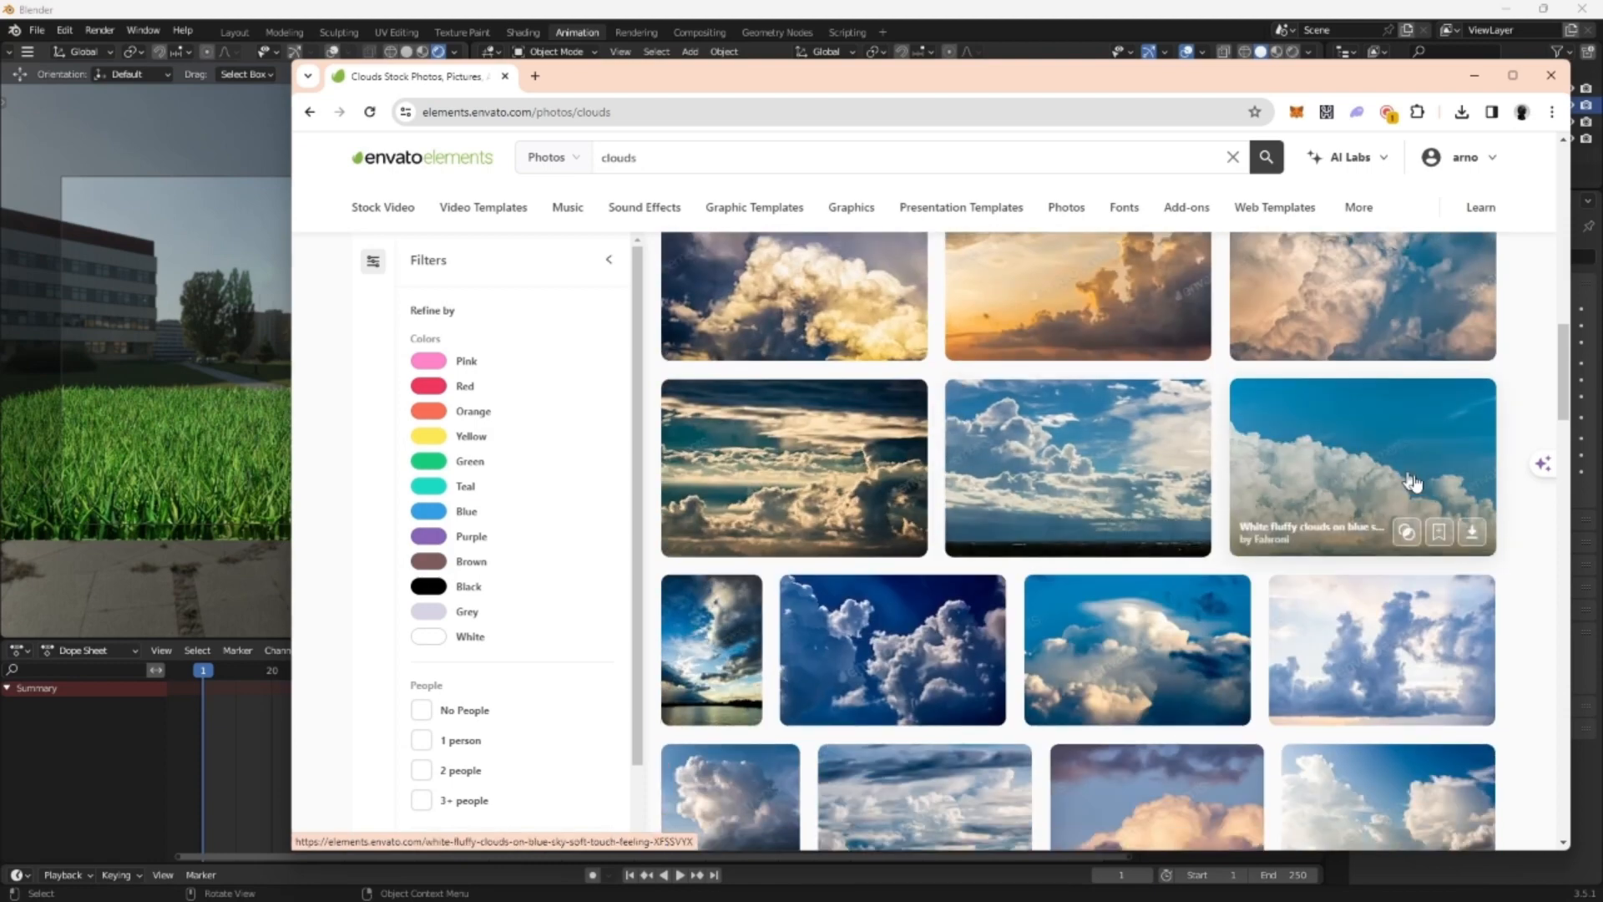
scroll(1508, 525, down, 2)
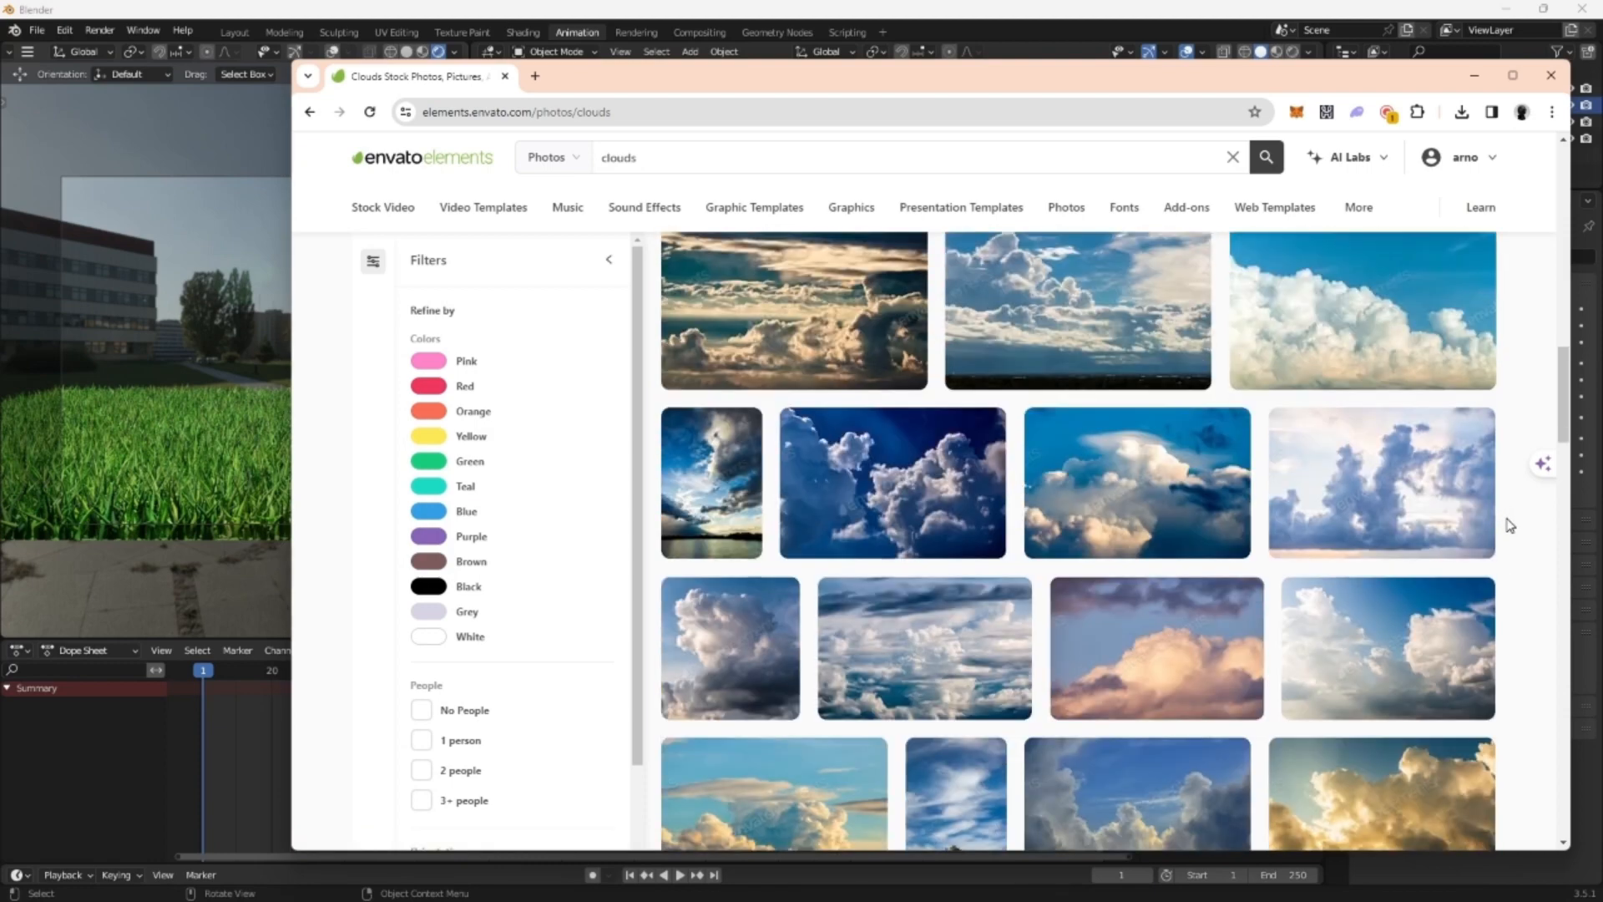
scroll(1509, 525, down, 3)
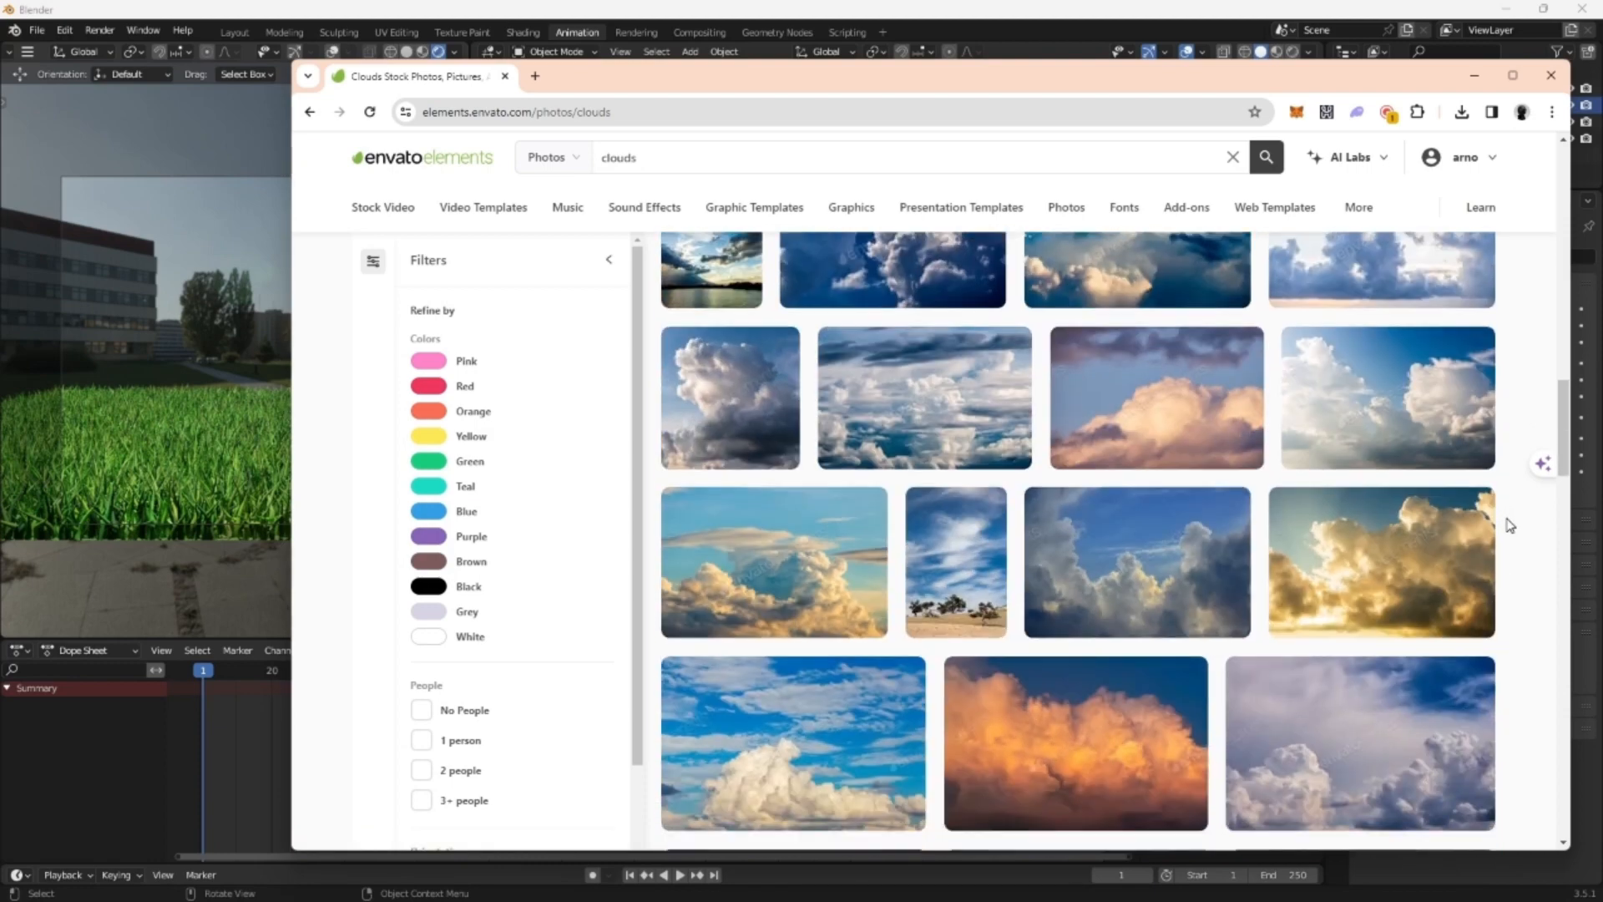
click(1470, 443)
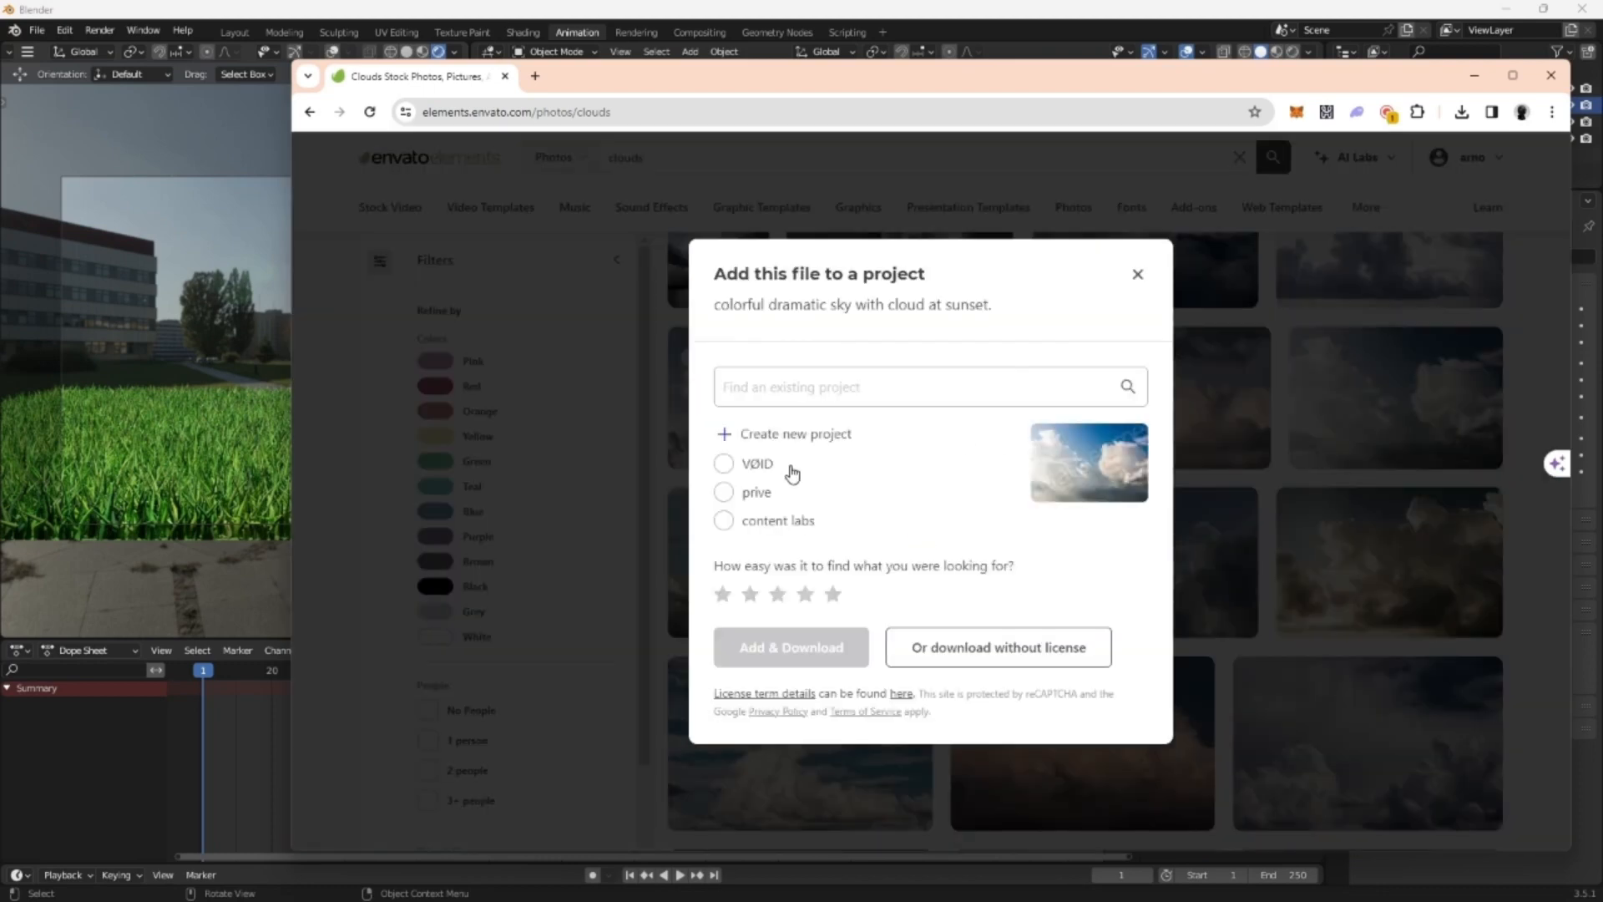
click(792, 472)
click(789, 648)
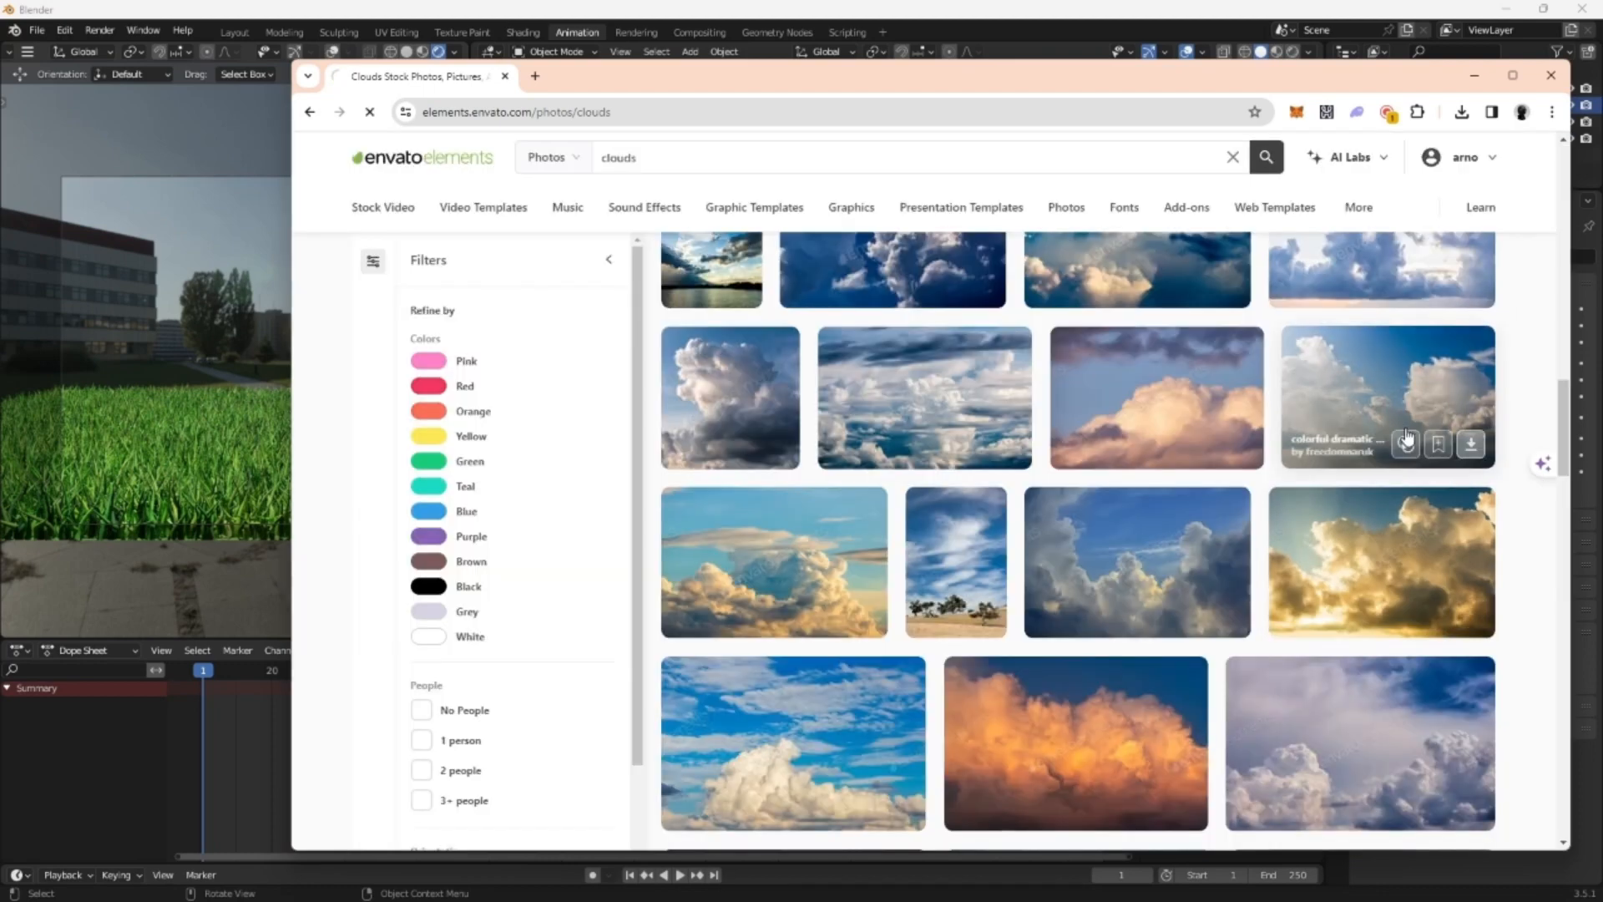
Download the "background of turquoise sea and blue sky" photo and add it to the VØID project
scroll(1152, 363, down, 3)
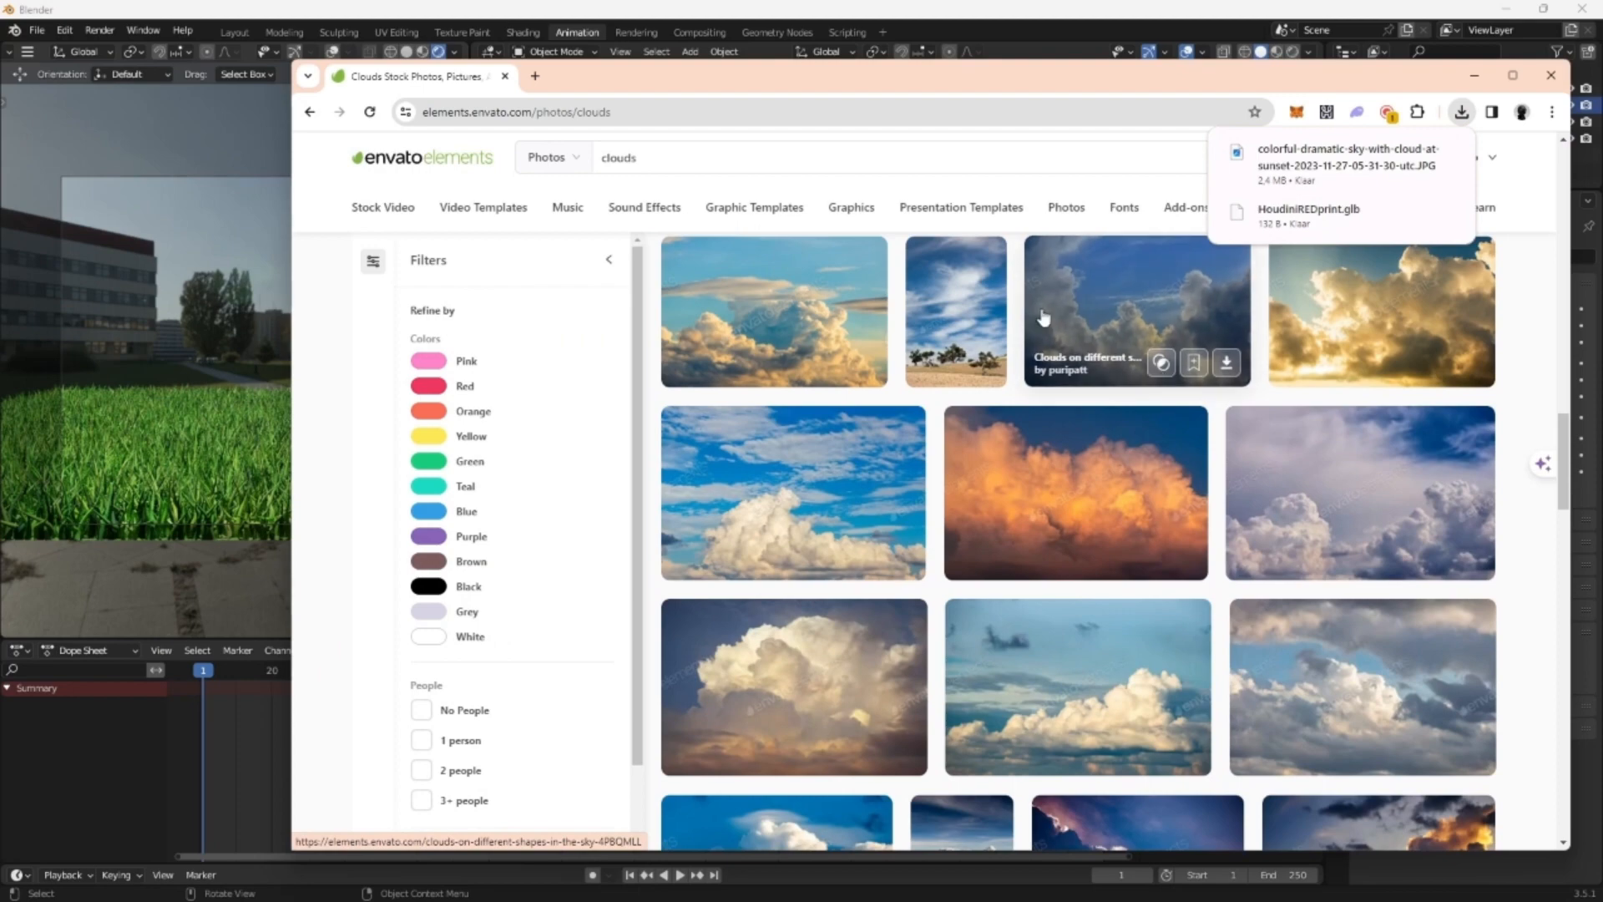
scroll(1040, 326, down, 4)
scroll(1025, 343, down, 6)
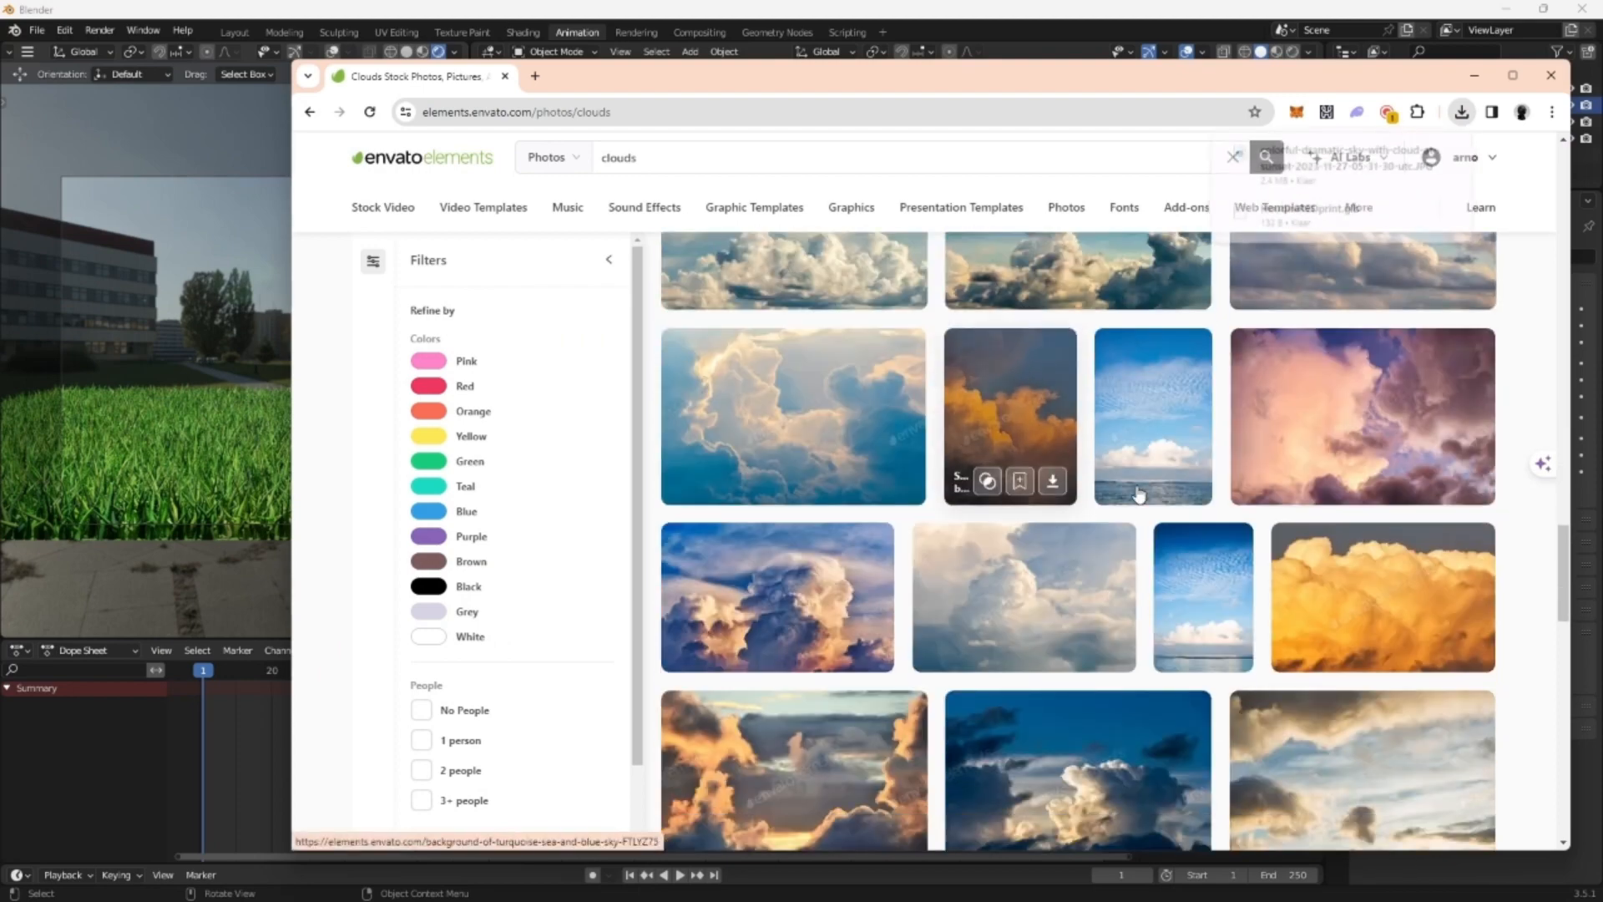
click(1188, 480)
click(759, 468)
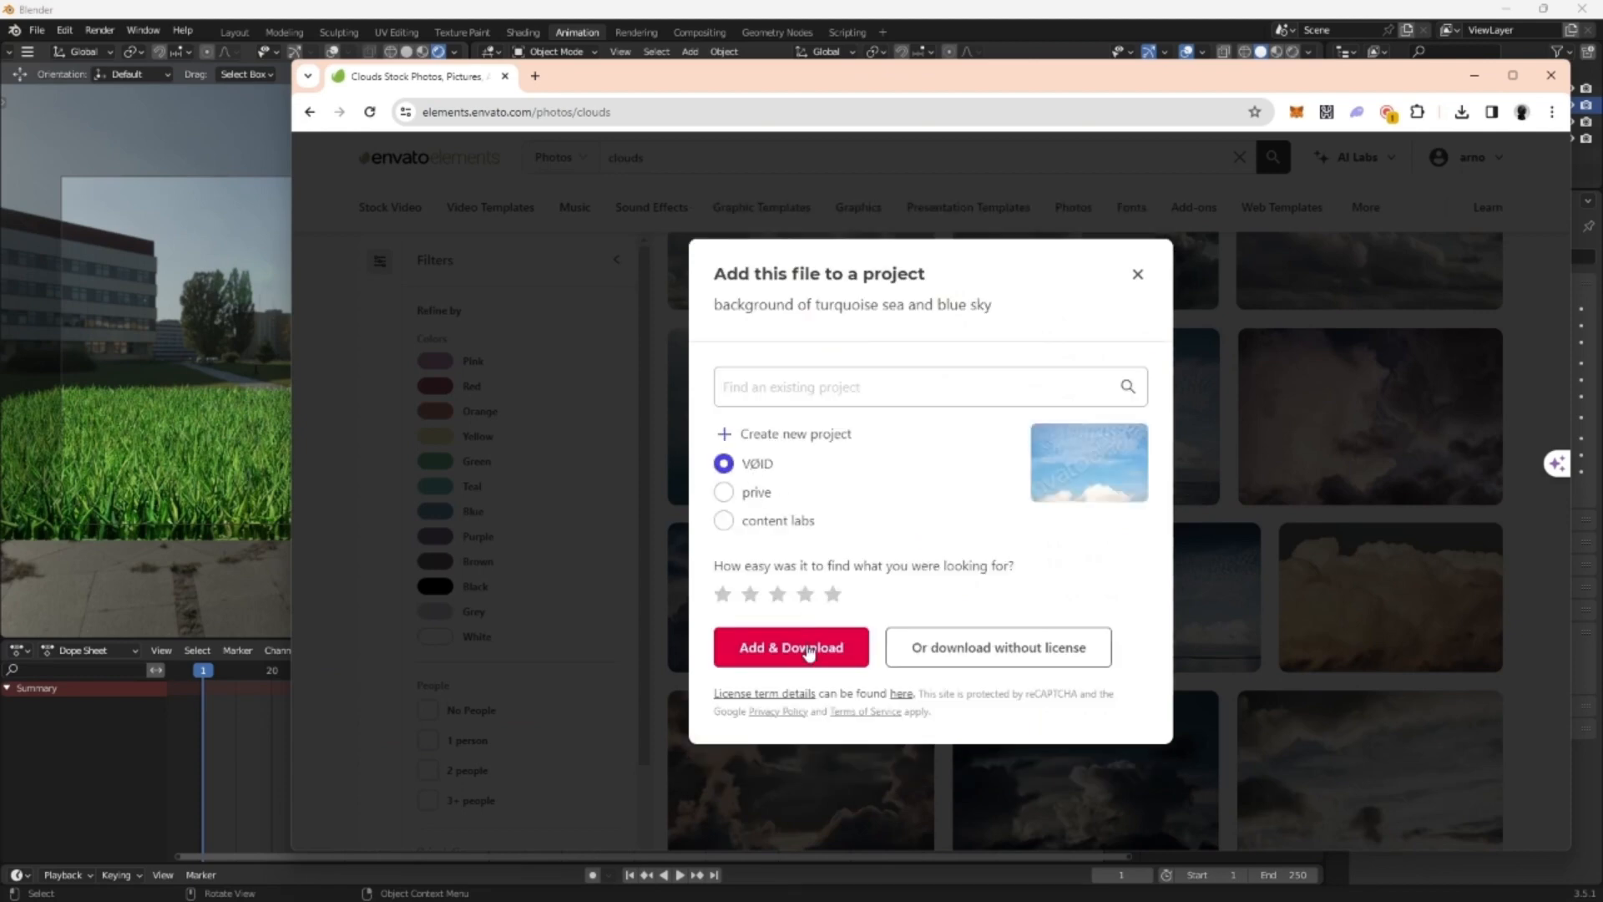
click(803, 655)
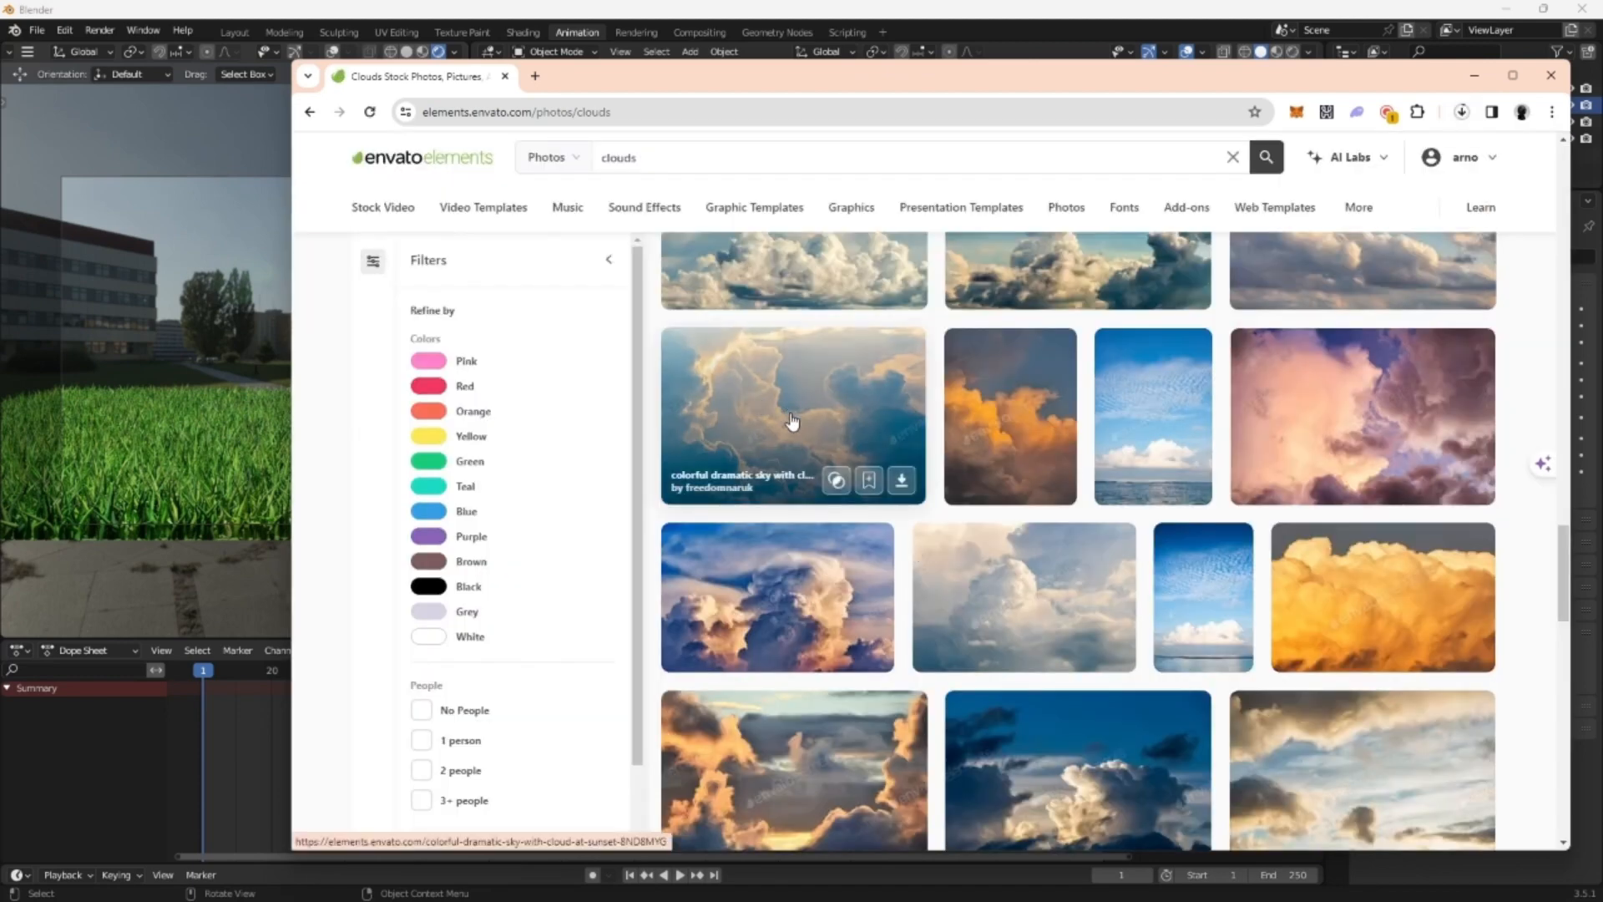
Look through the remaining cloud photos, switch back to Blender and cancel the pending image import
scroll(759, 404, down, 4)
scroll(1072, 386, down, 2)
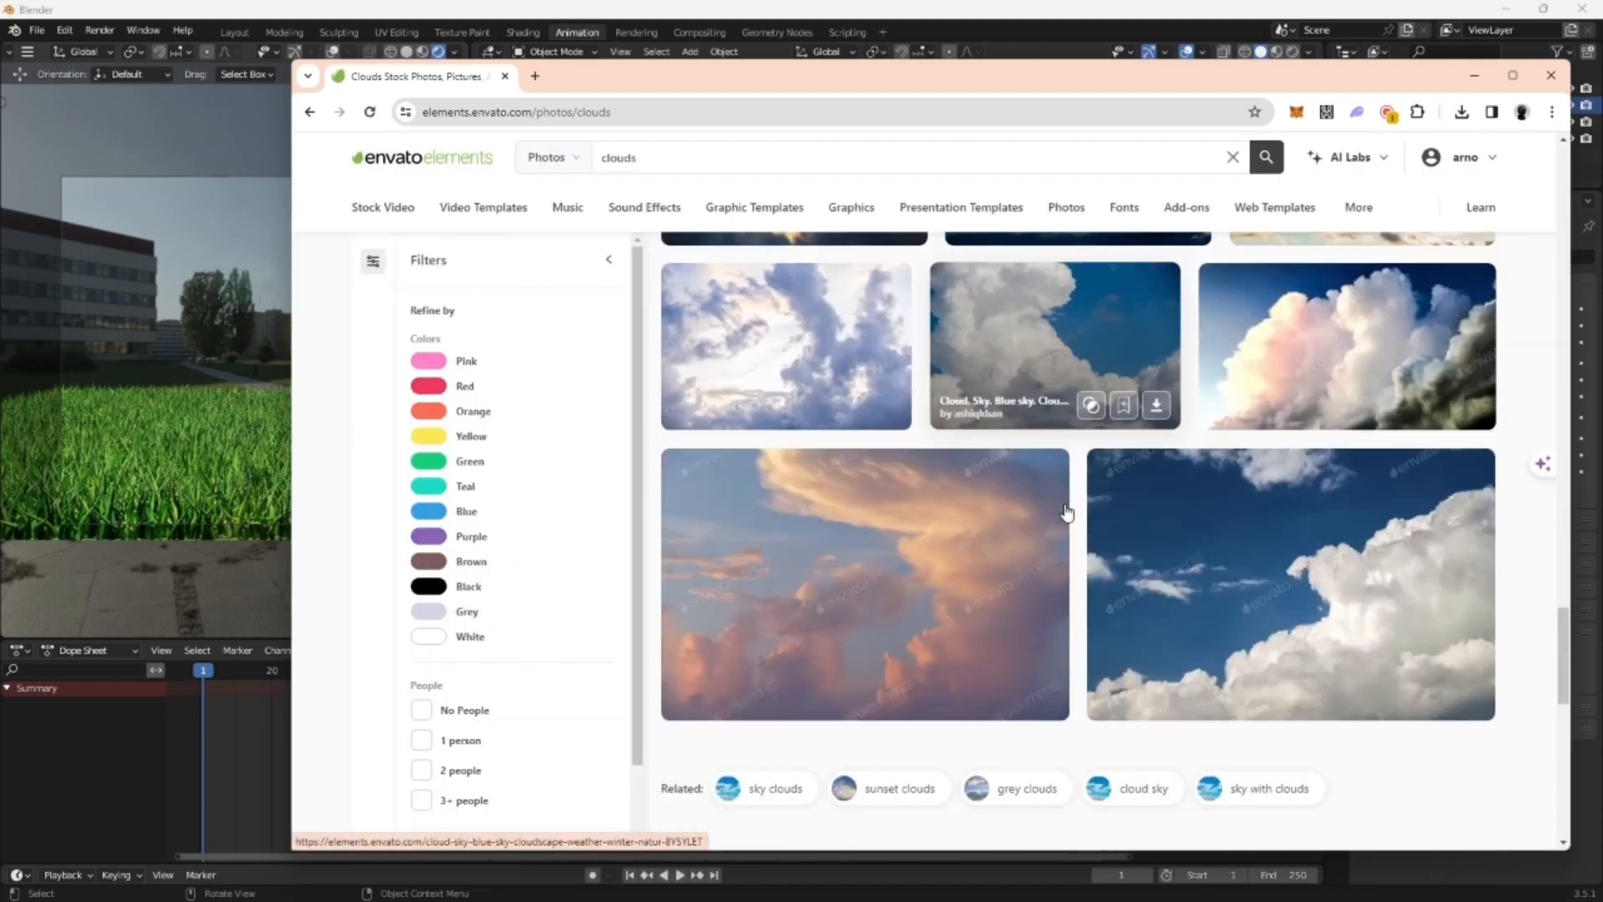
scroll(906, 482, up, 3)
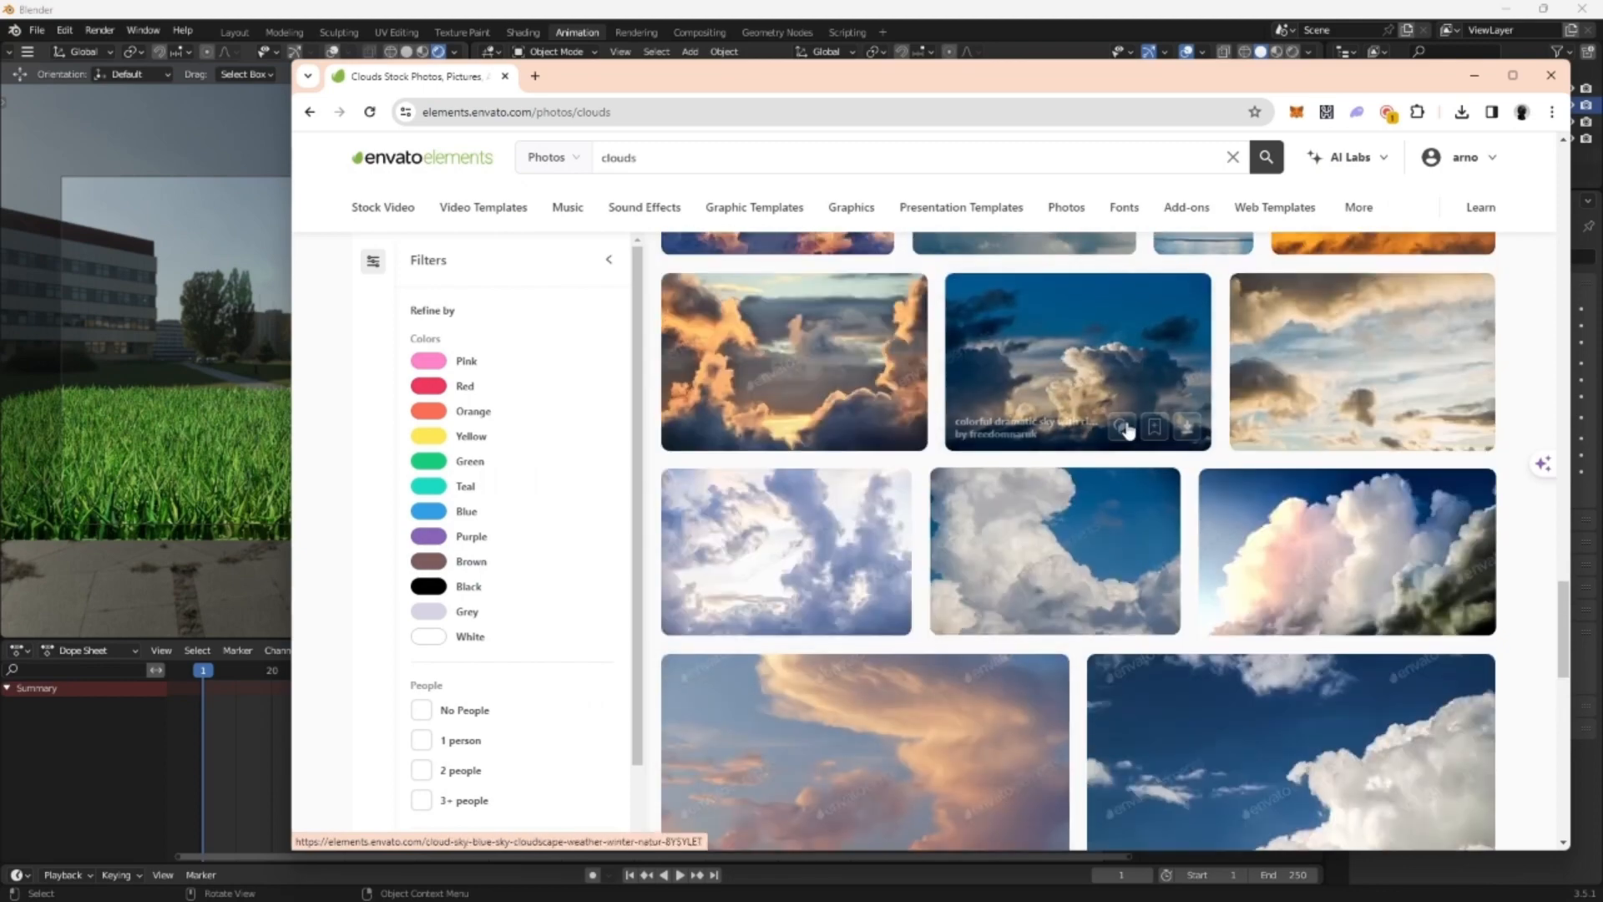
scroll(1149, 428, up, 4)
click(1467, 112)
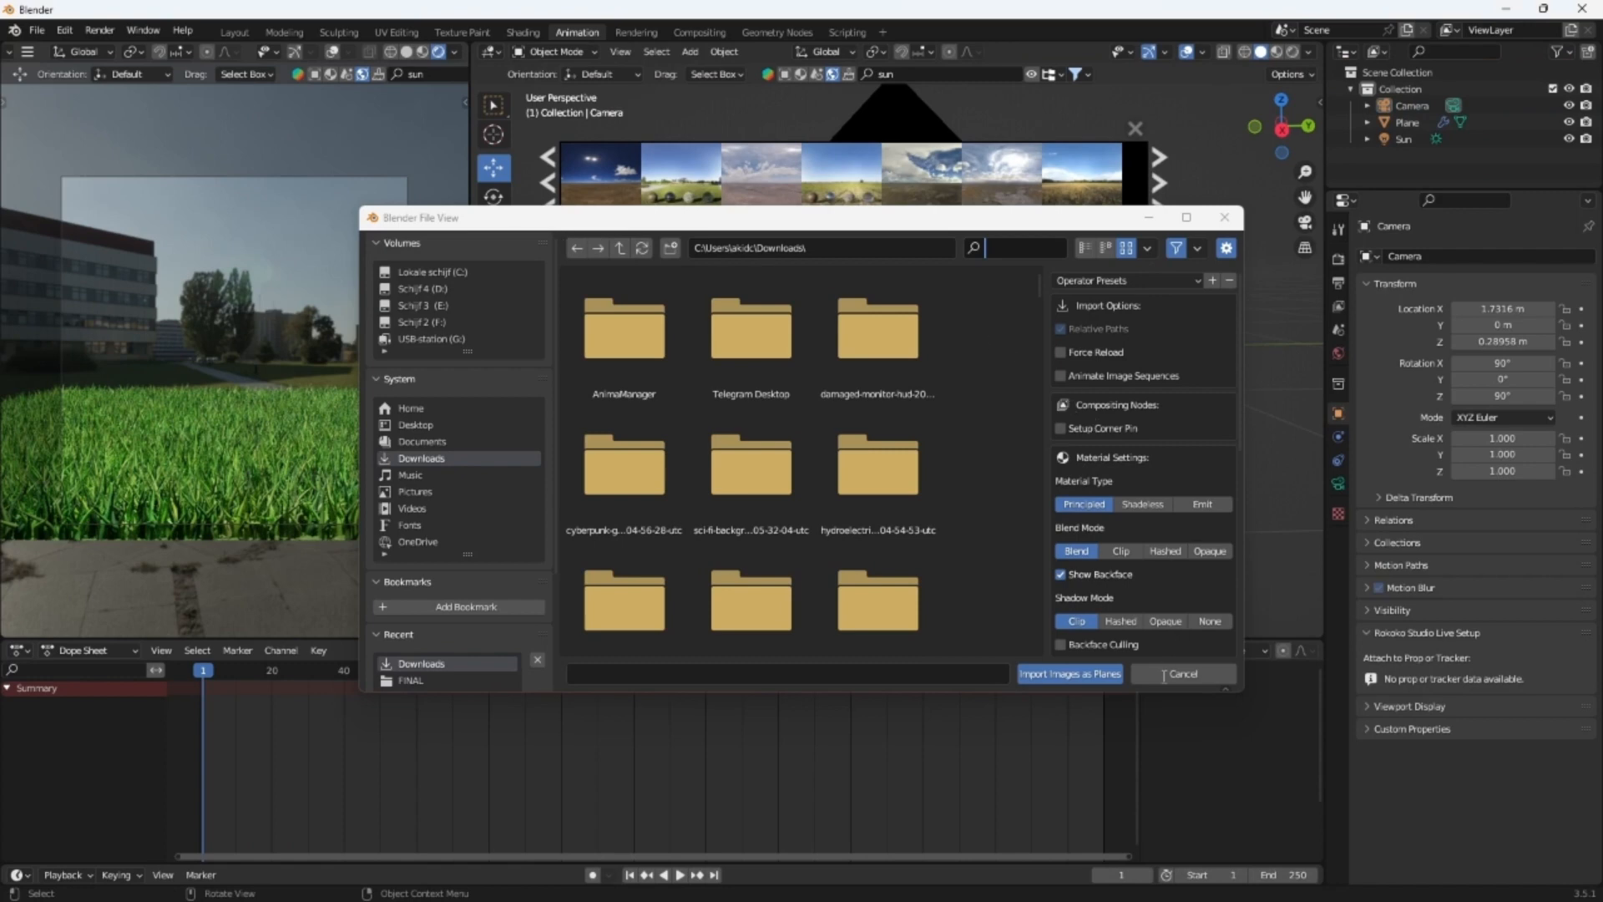
click(1169, 674)
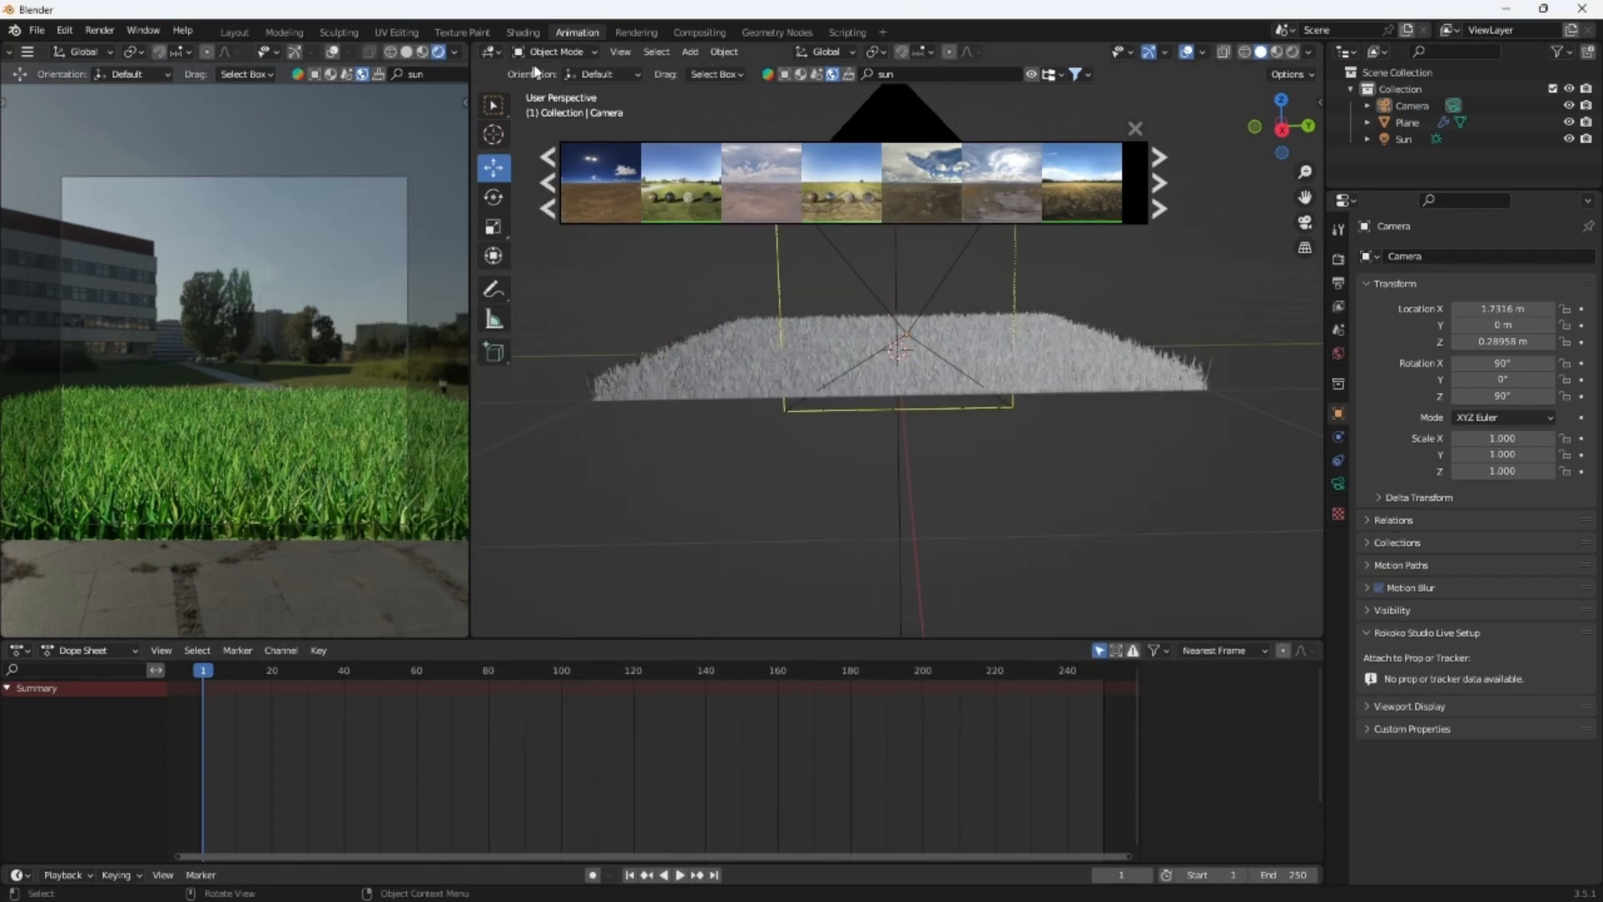
Import the downloaded background-of-turquoise-sea-and-blue-sky photo from the Downloads folder as an image plane
click(690, 52)
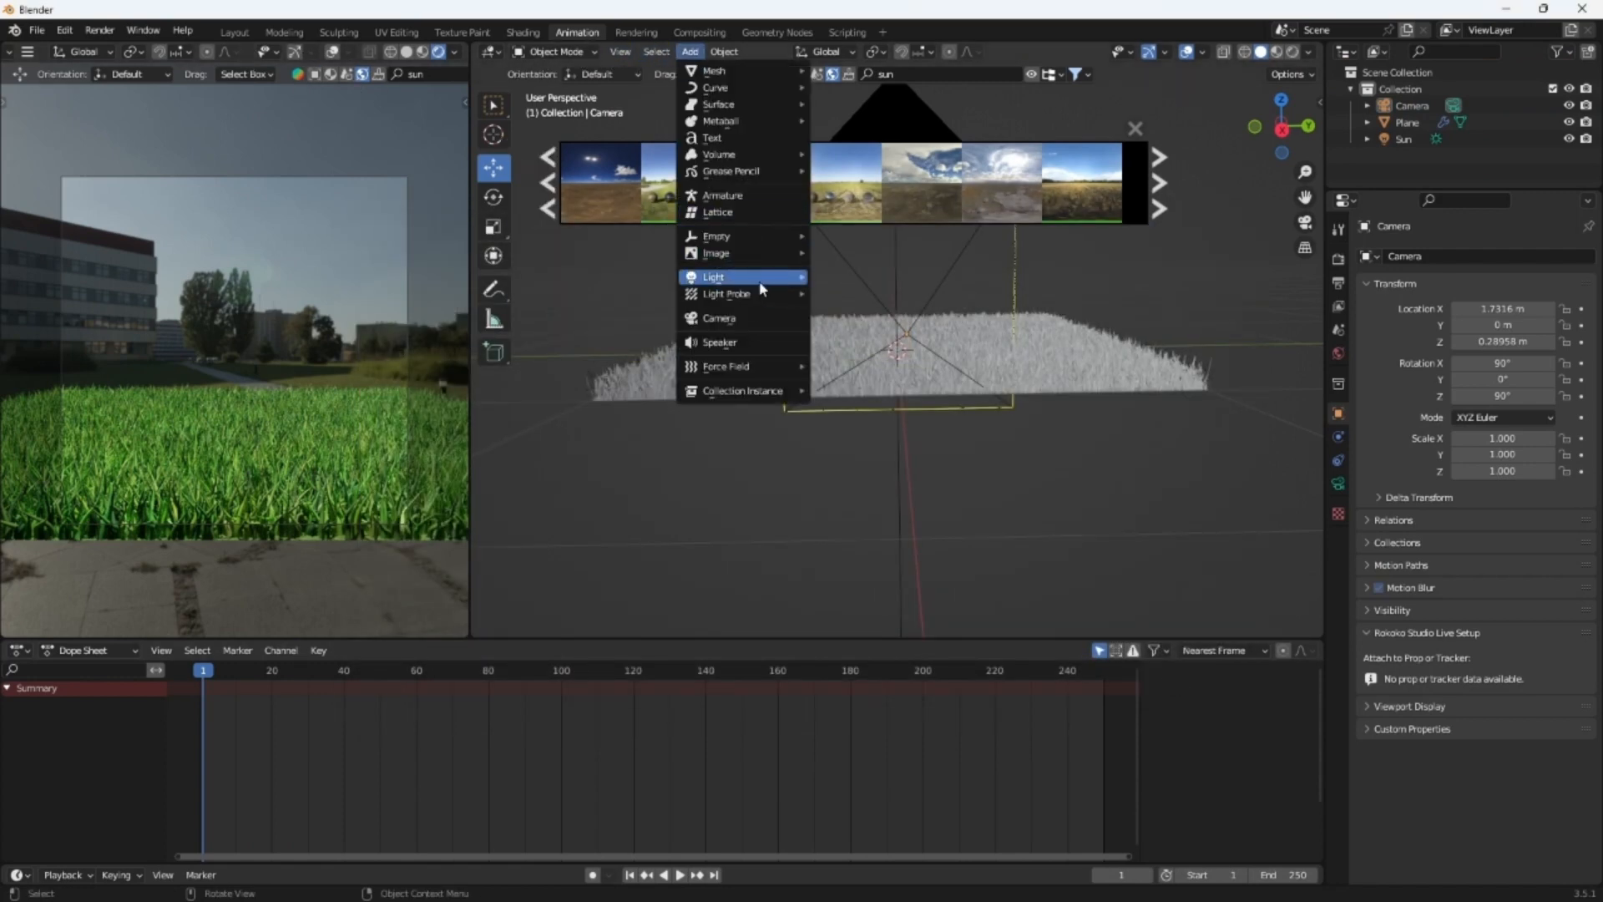
mouse_move(772, 253)
click(840, 287)
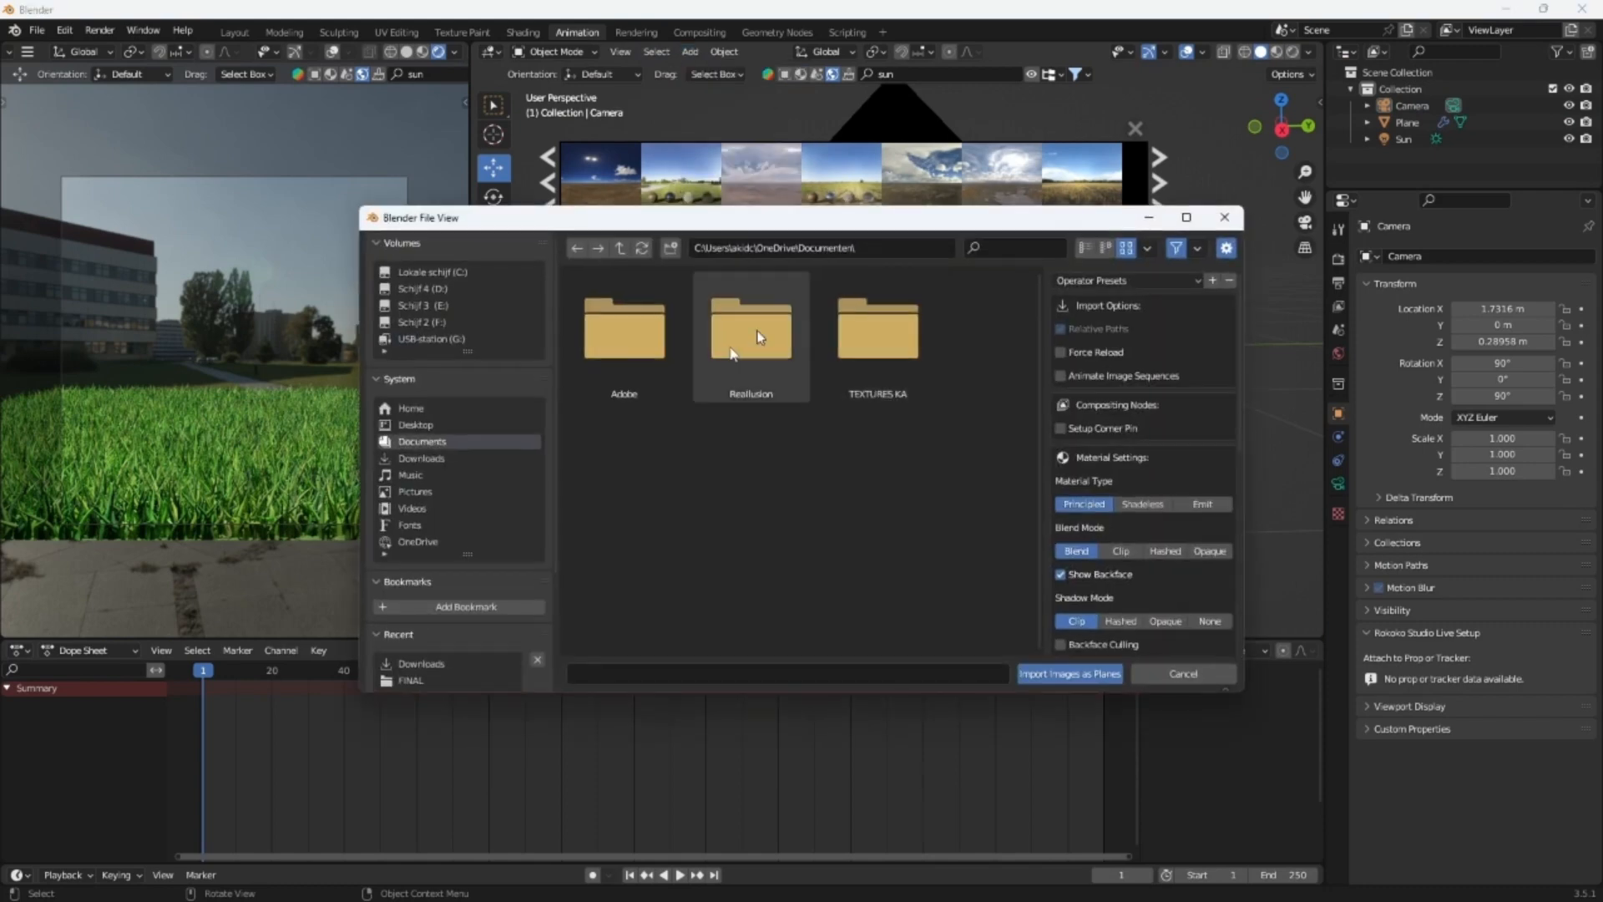
click(421, 457)
scroll(1022, 318, down, 2)
drag(1037, 283, 1038, 322)
scroll(839, 426, down, 8)
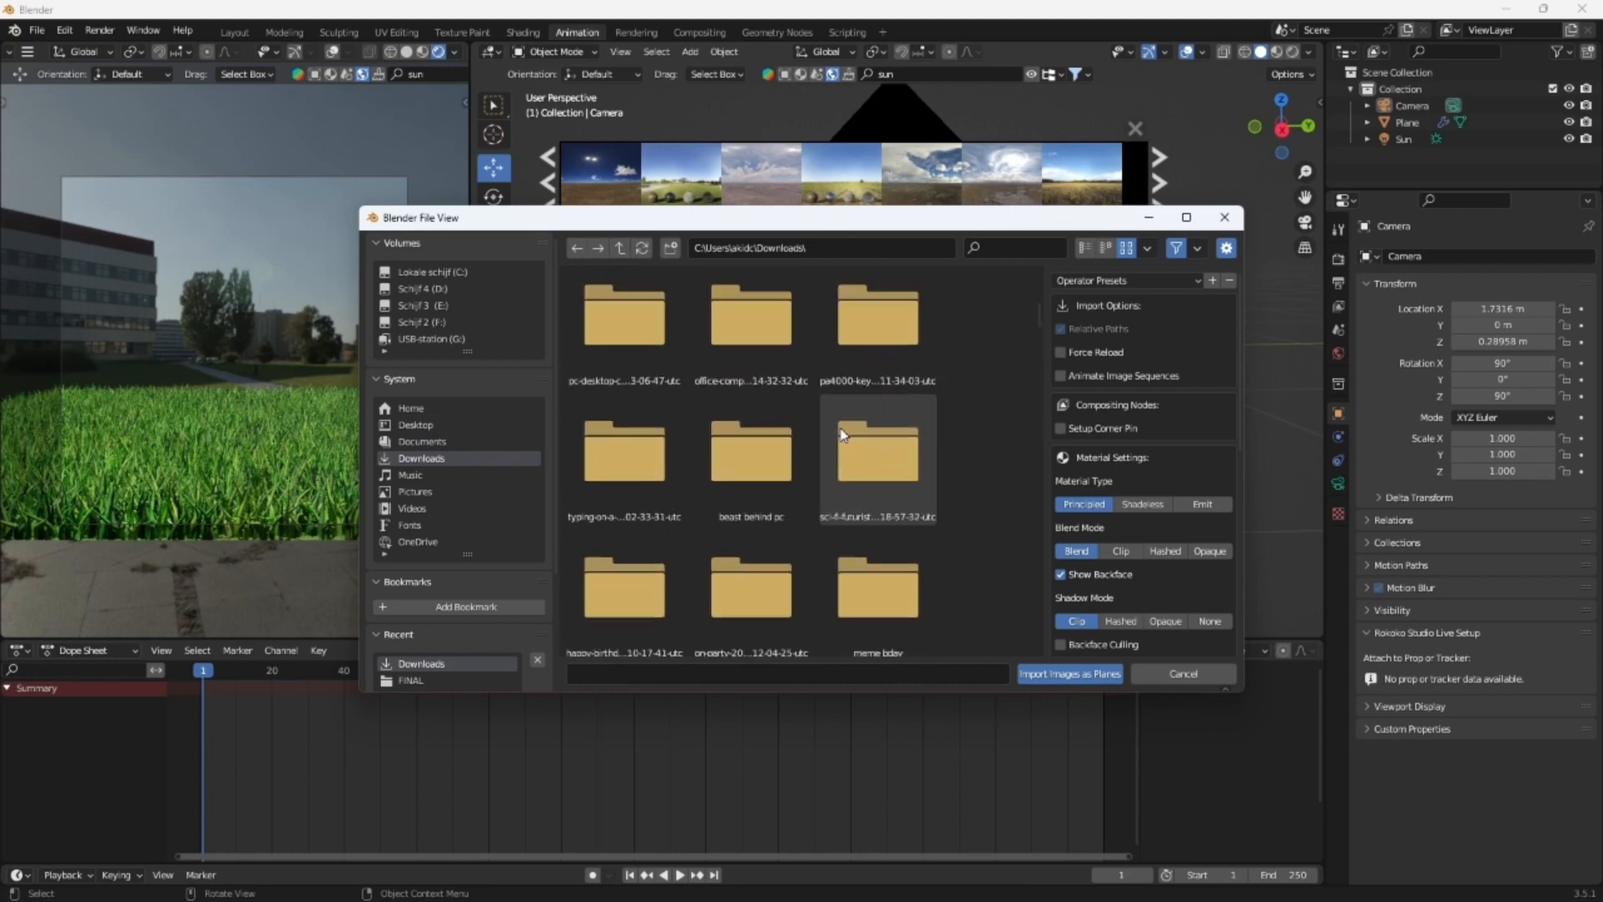
double_click(737, 398)
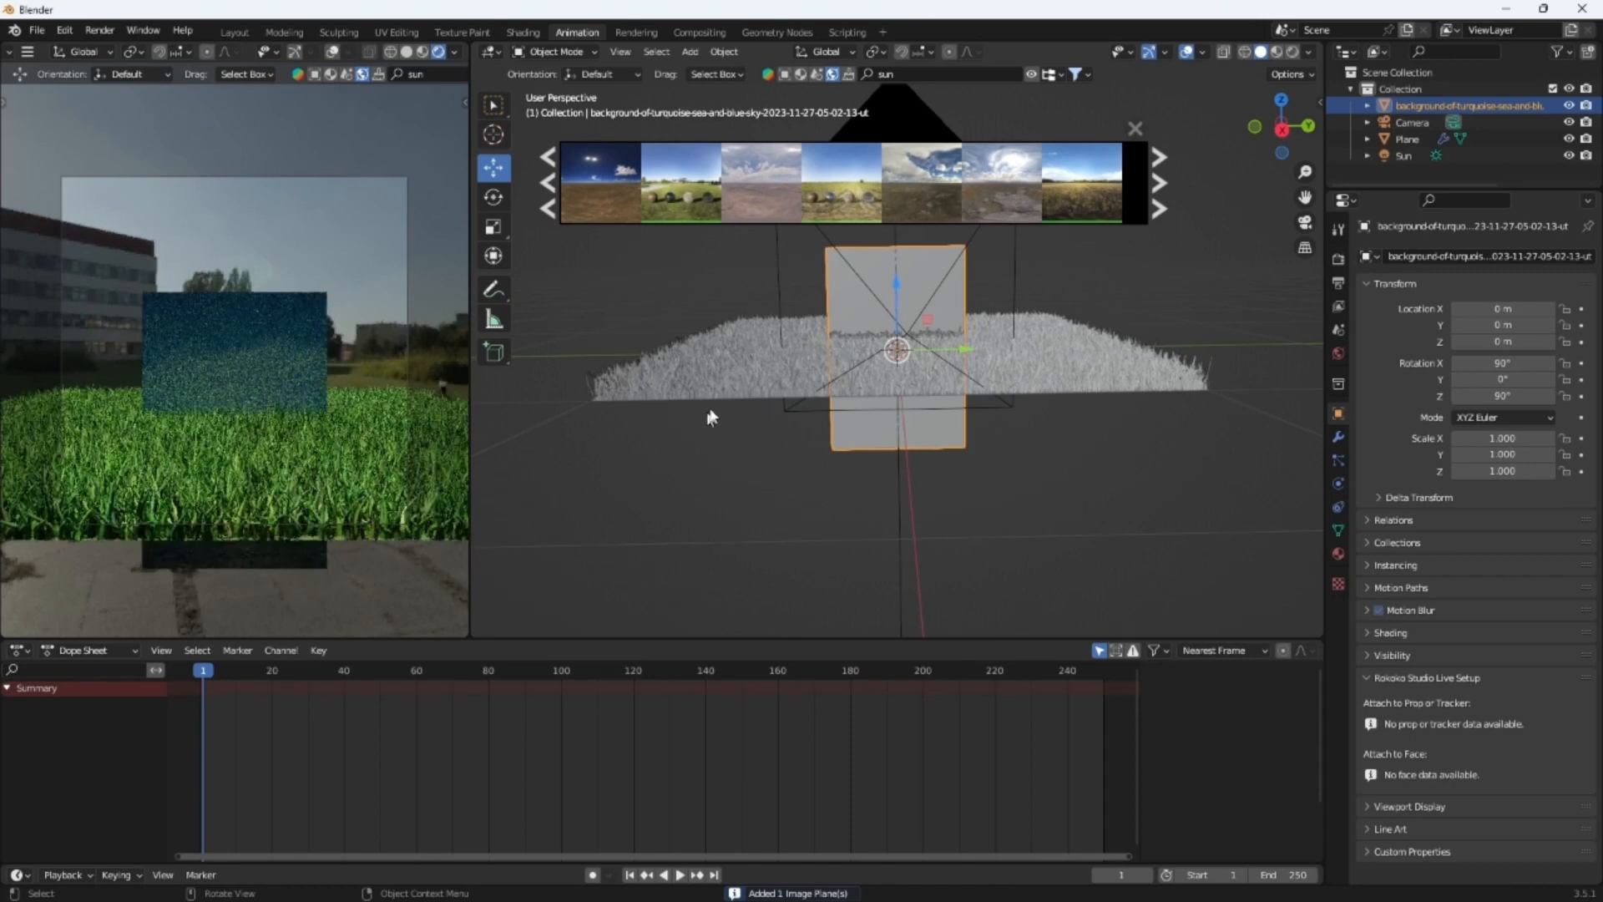
middle_drag(712, 419, 593, 454)
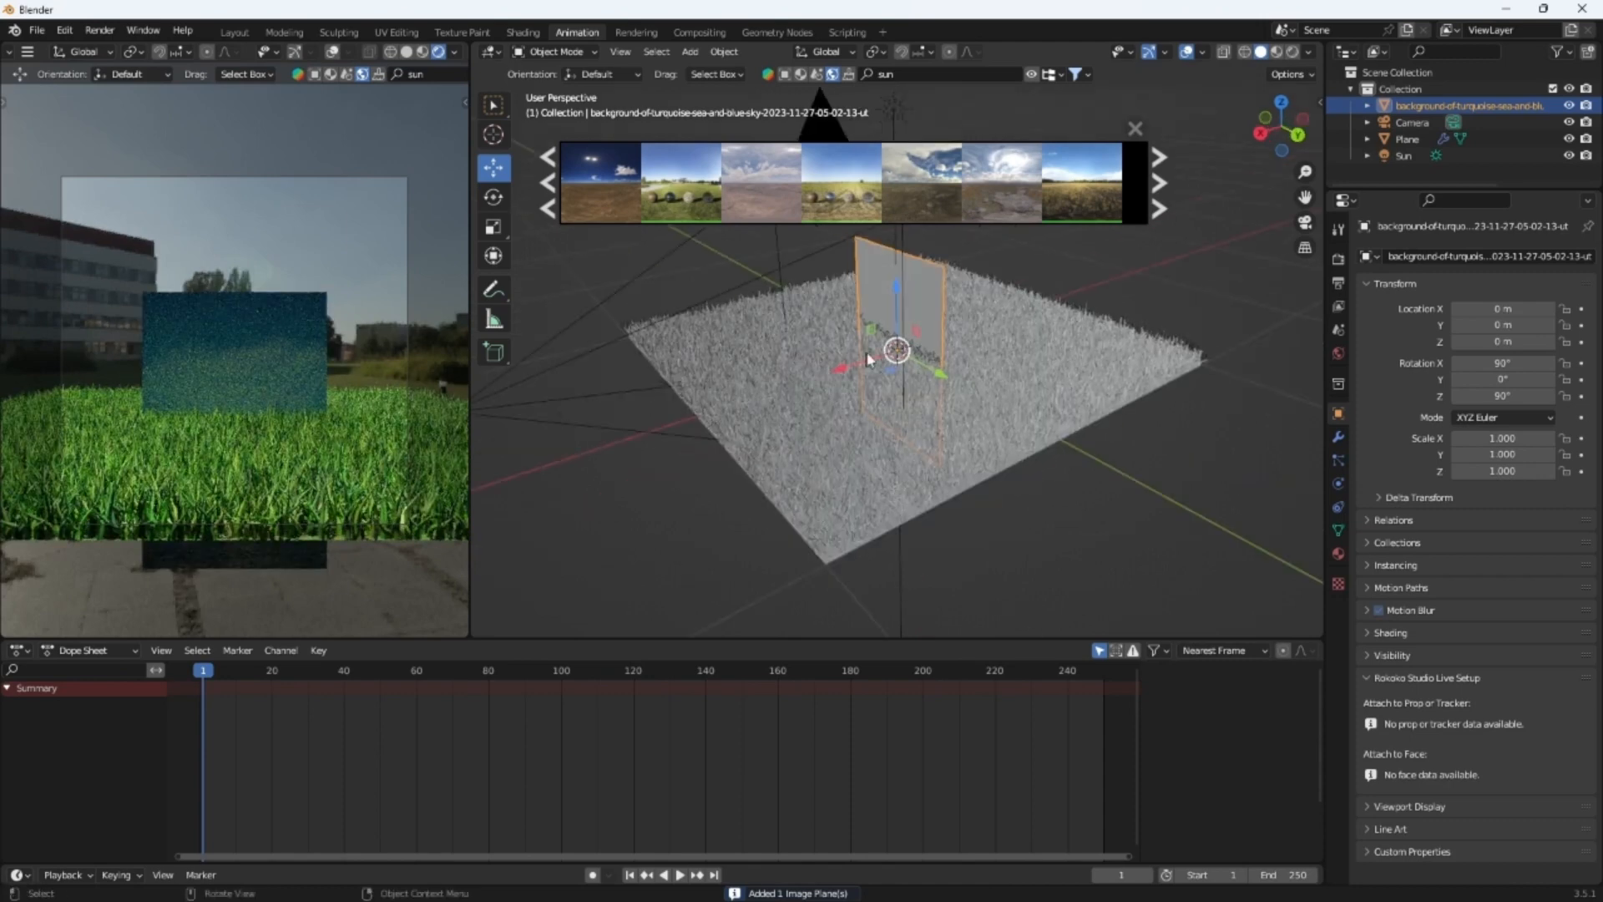
Move the image plane back to about X -1.43 m behind the grass and set its scale to 10 on all axes
drag(866, 355, 1058, 261)
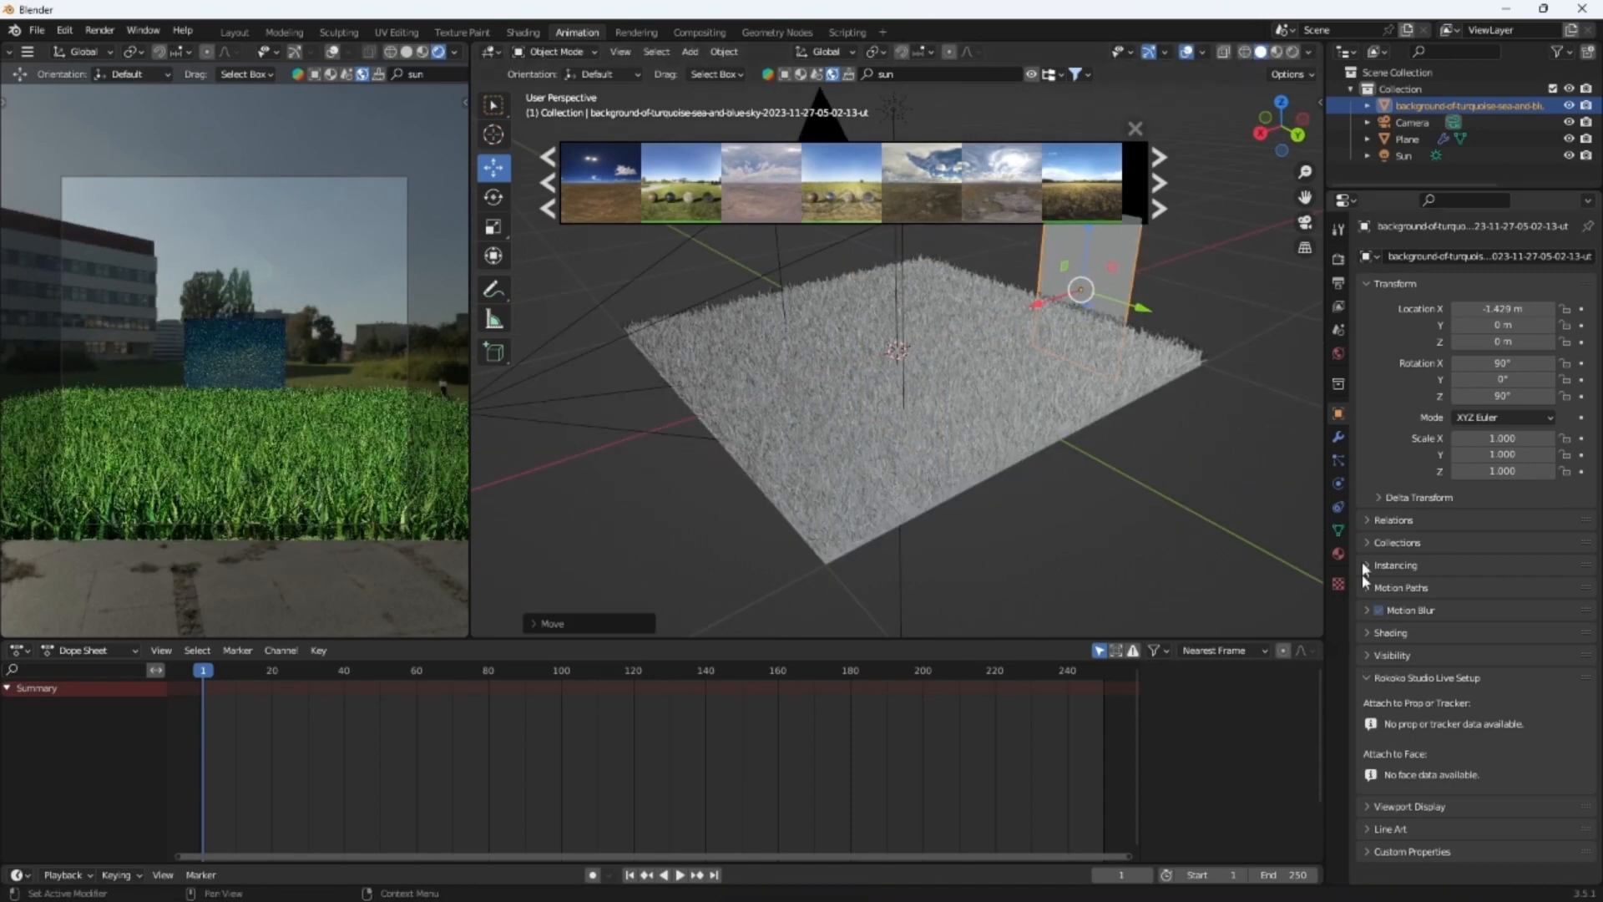
click(1519, 439)
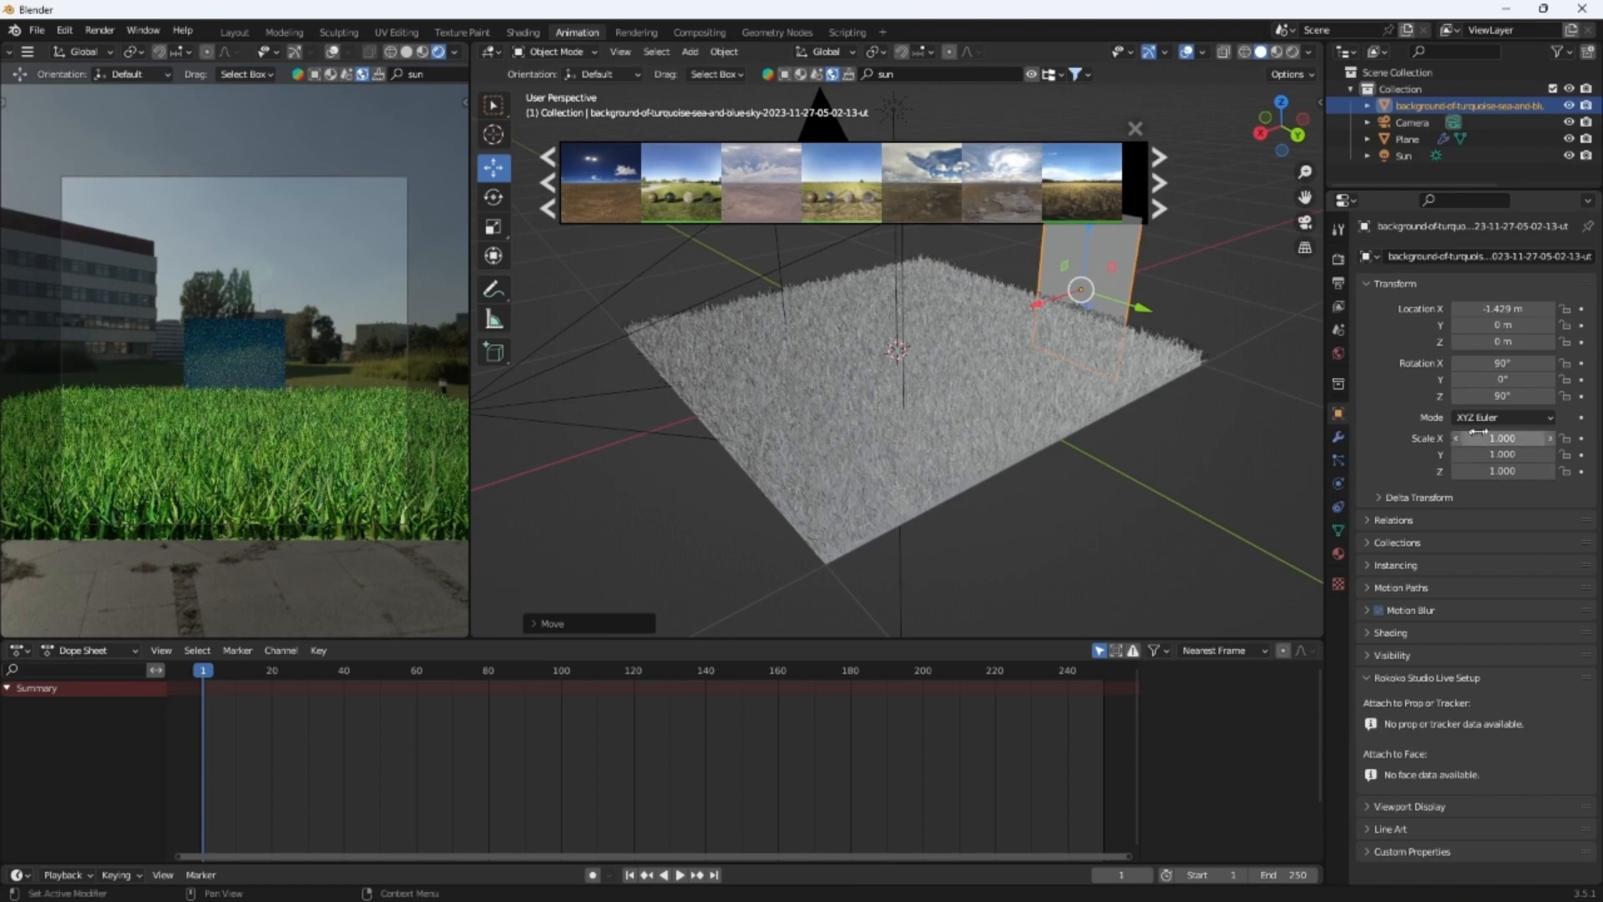
click(1512, 455)
text(10)
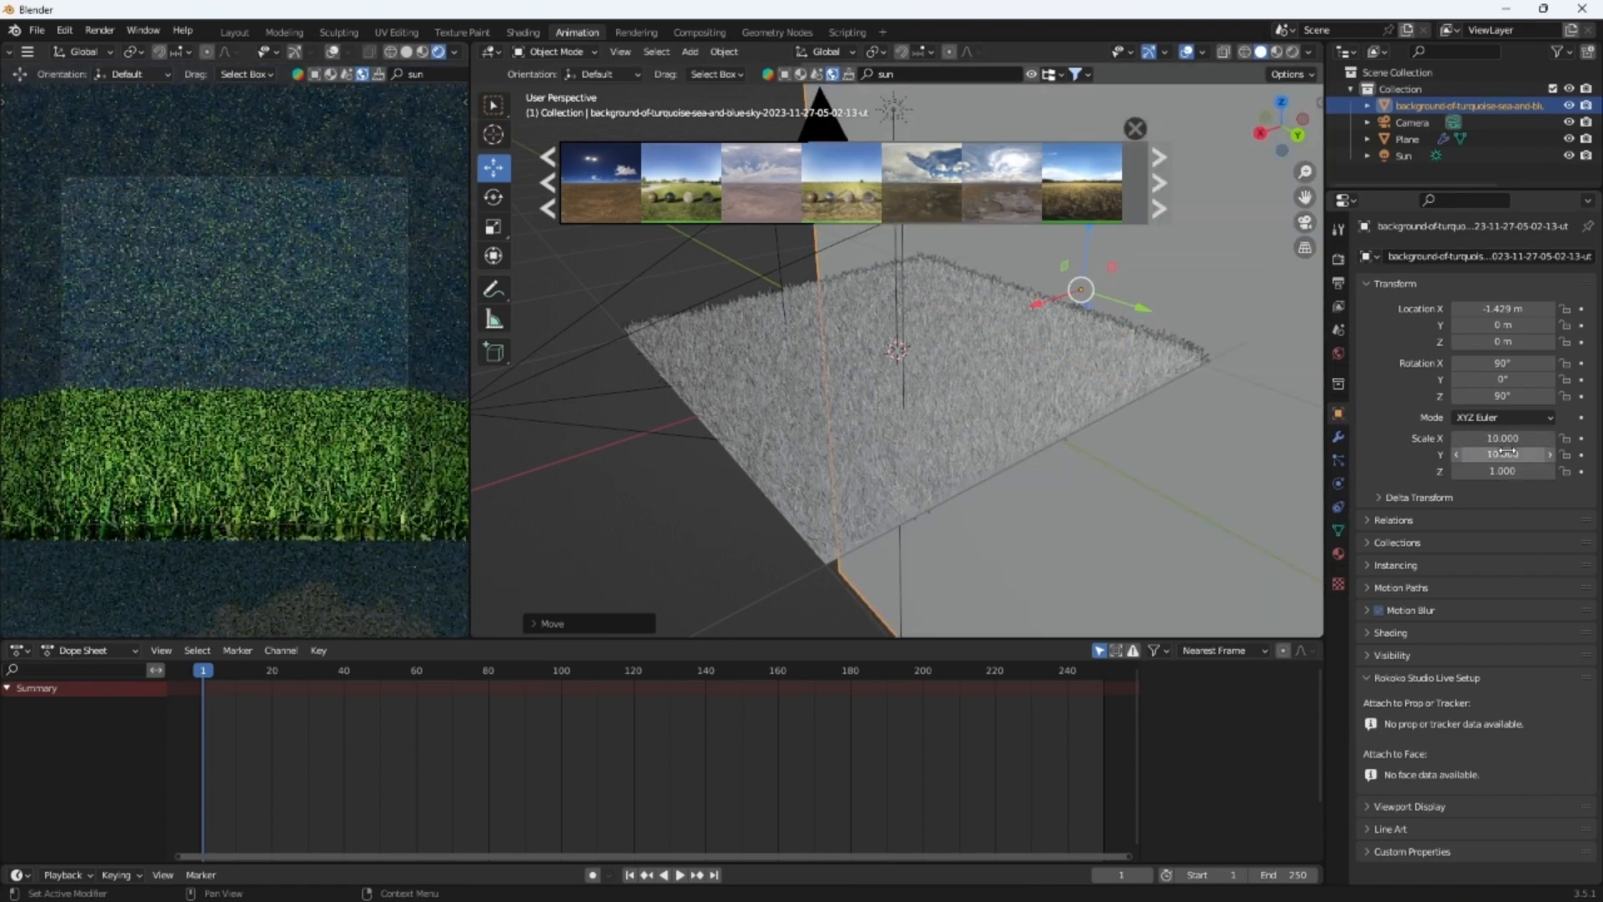
click(1498, 472)
text(10)
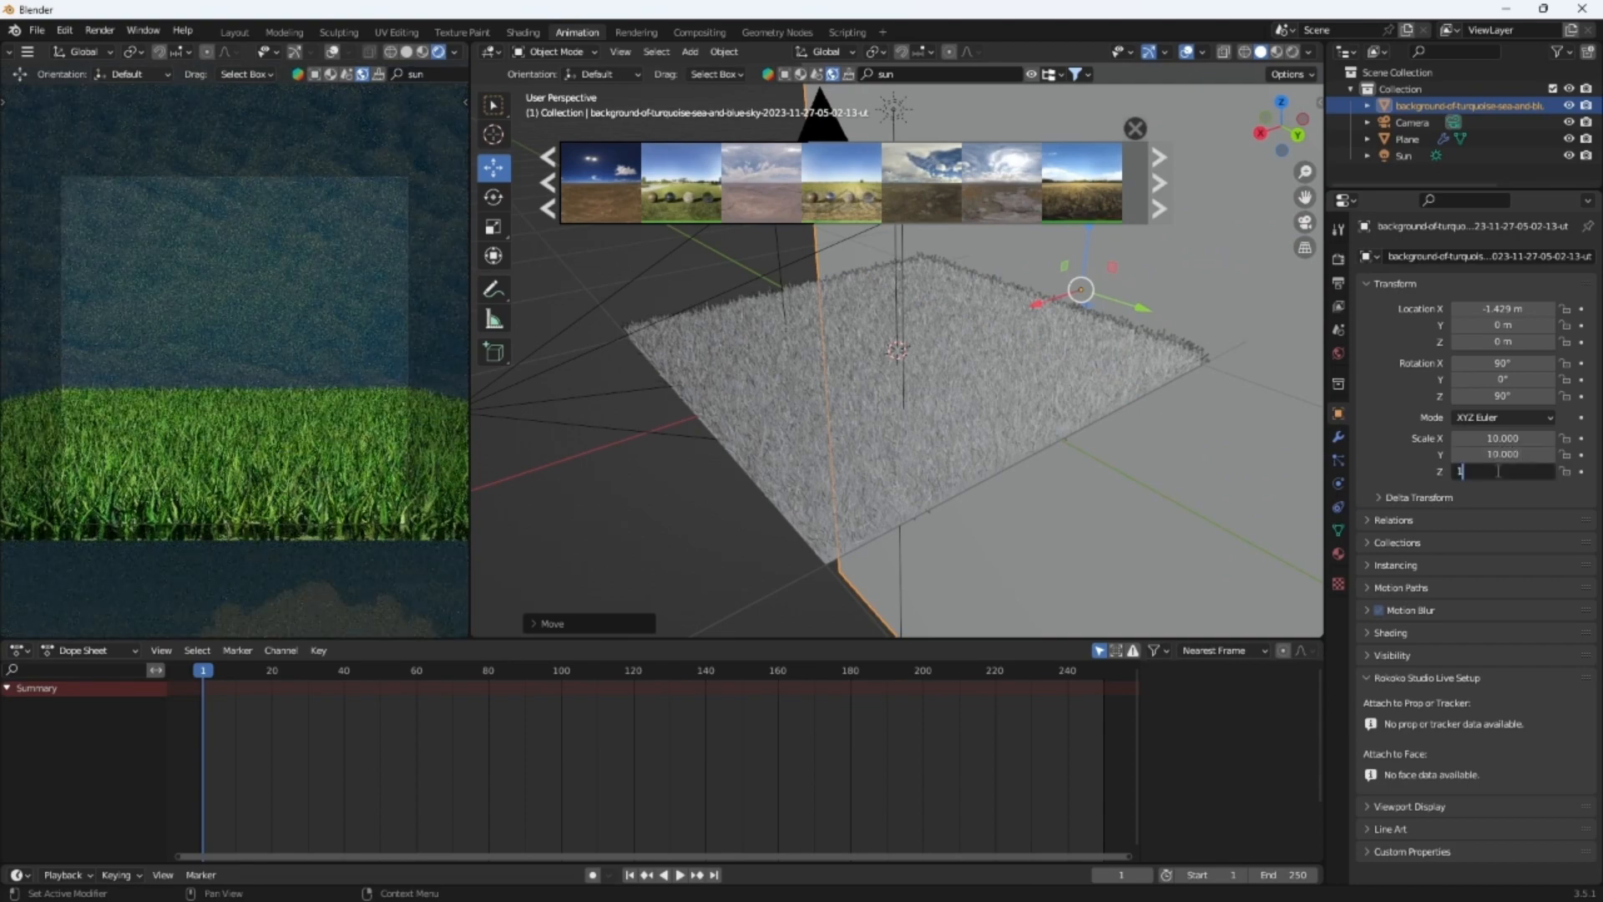
key(Return)
Raise the sky plane to about Z 2.89 m and move it farther behind the grass, to about X -5.8 m
scroll(1085, 431, down, 6)
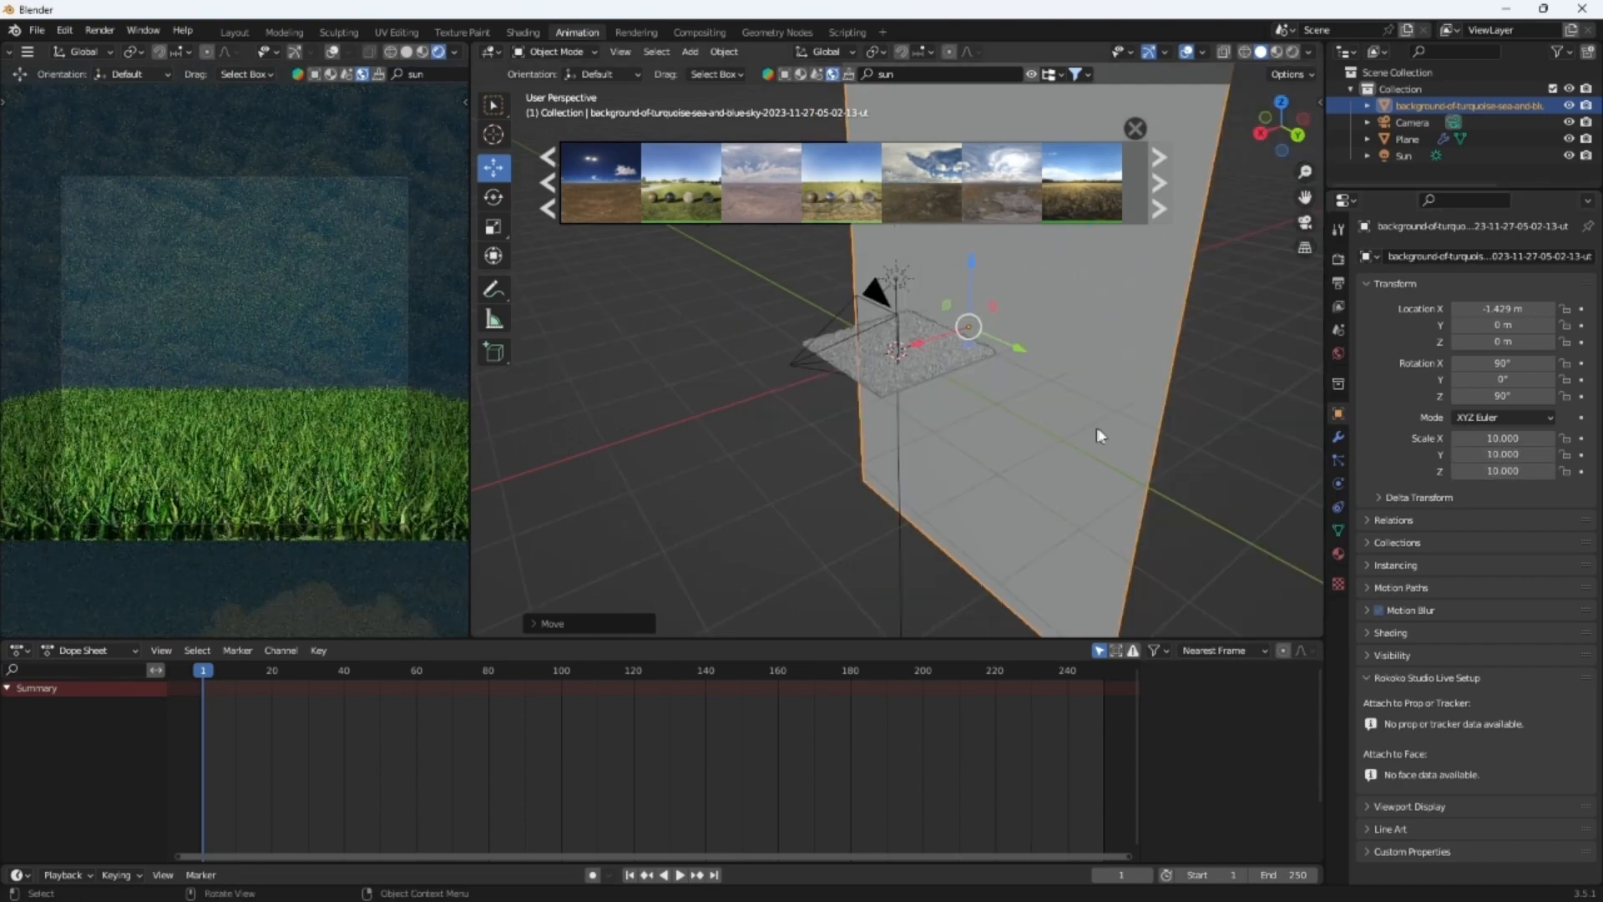
drag(973, 286, 995, 83)
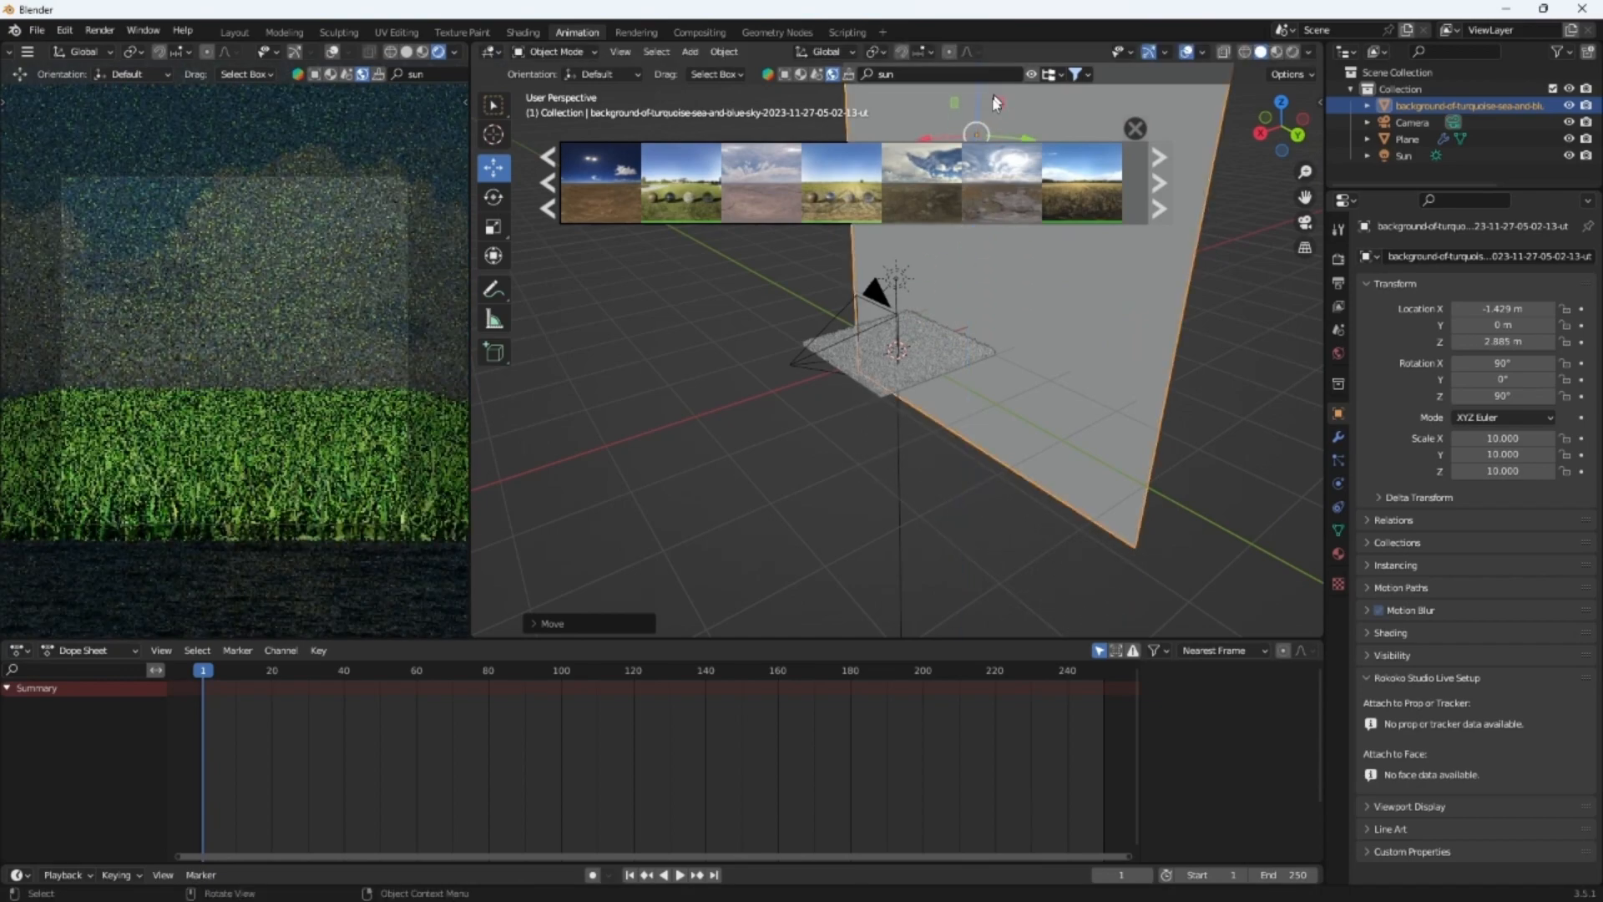
mouse_move(822, 198)
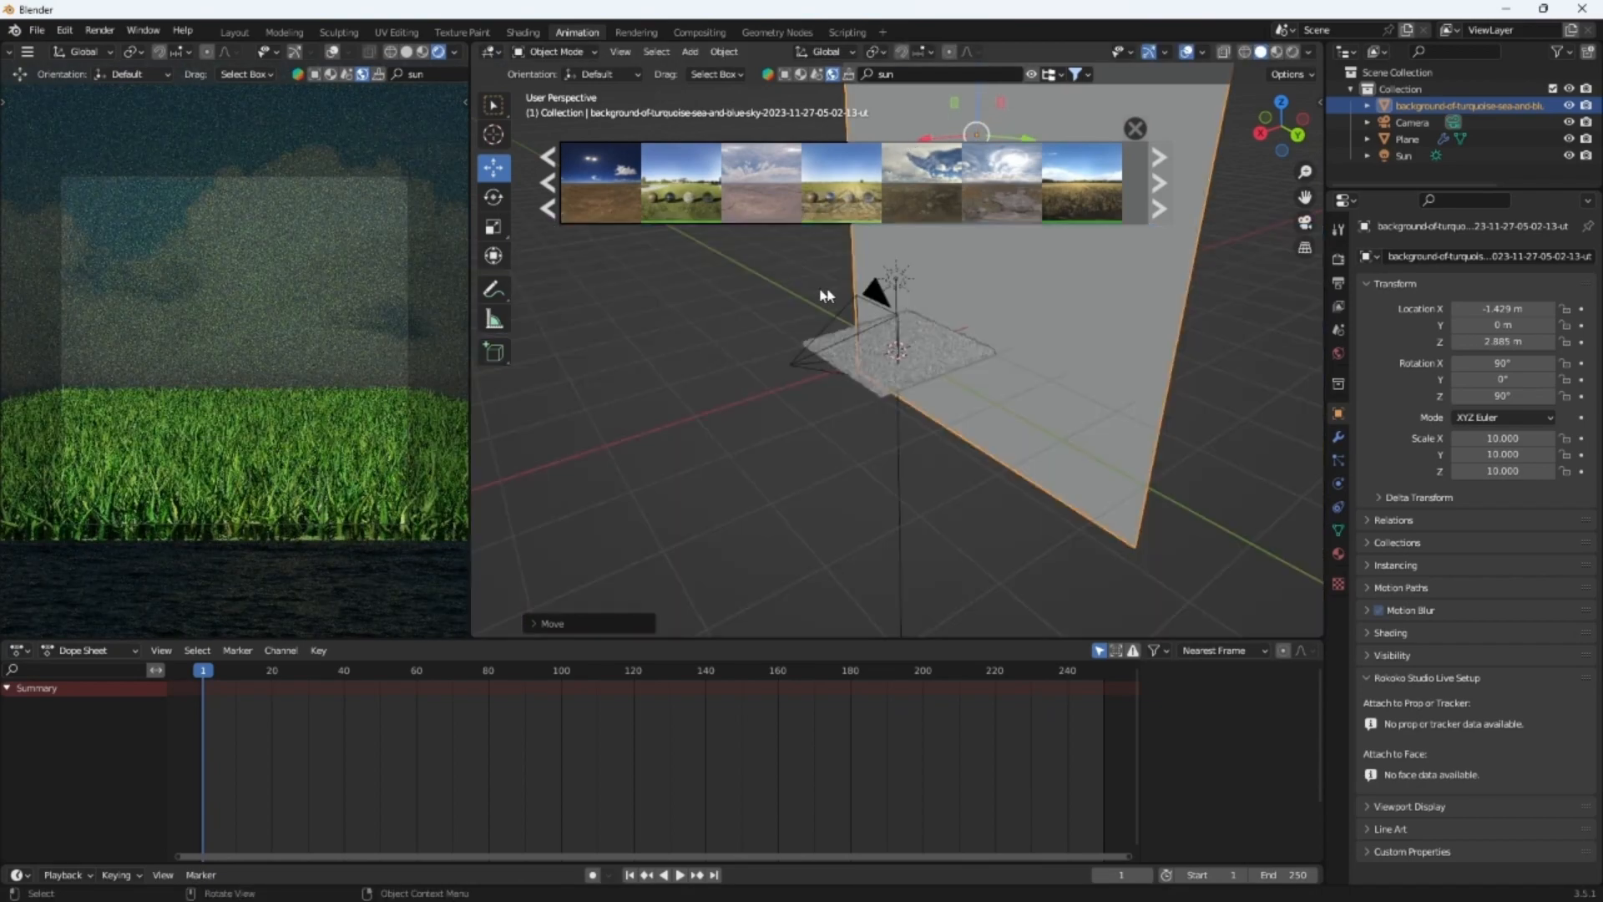
key(g)
key(x)
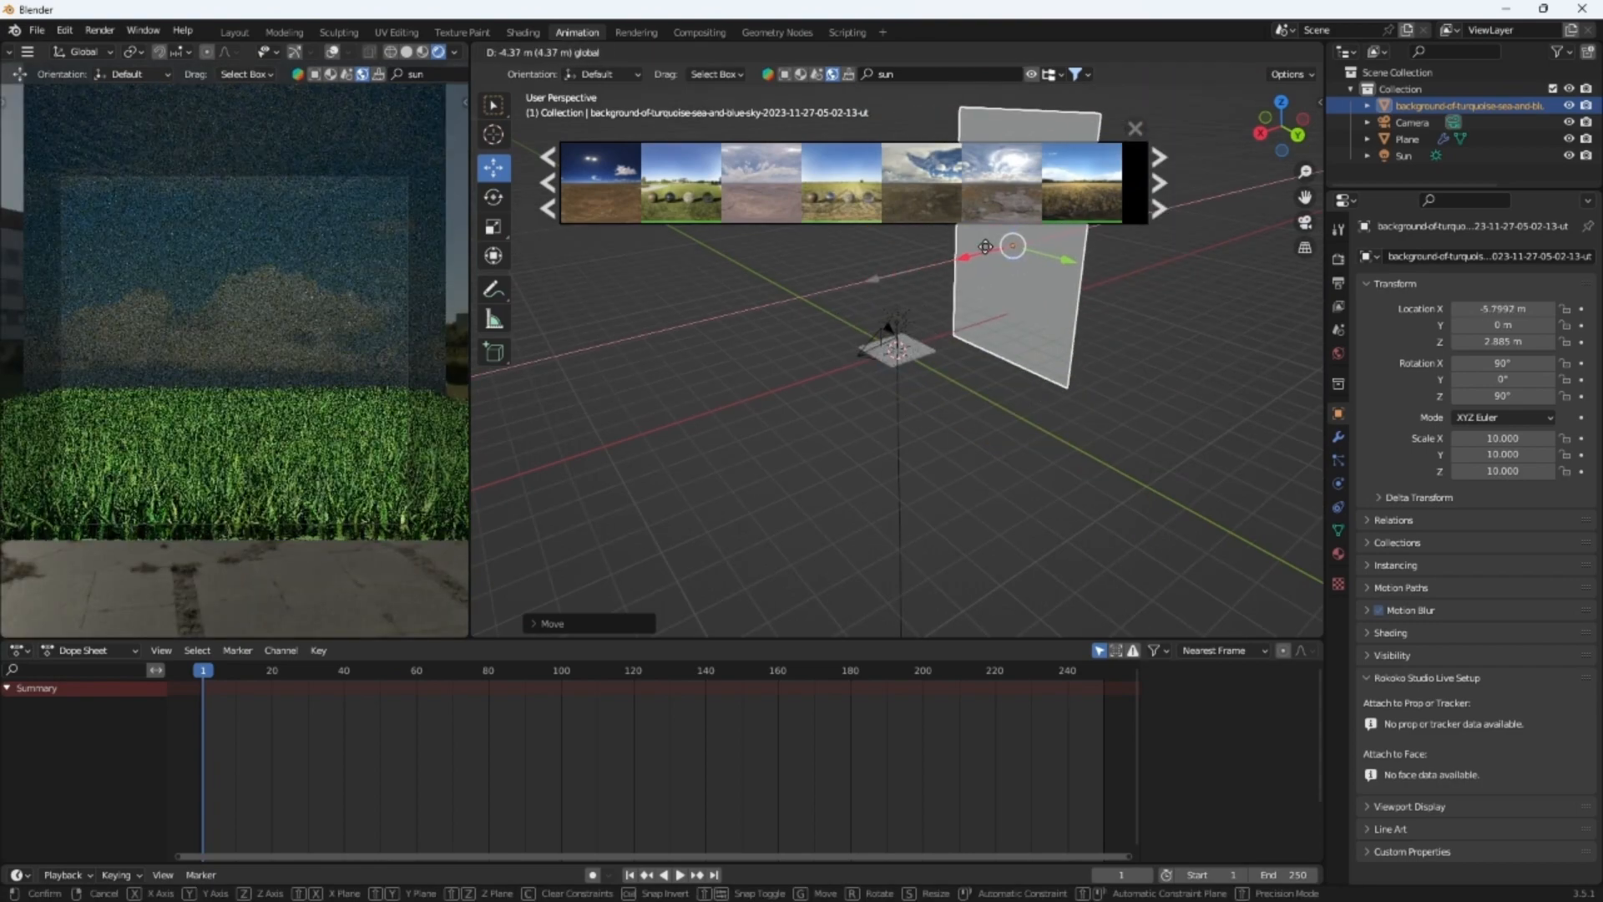
click(340, 315)
Enable Render Region in the scene's output format settings
click(1338, 259)
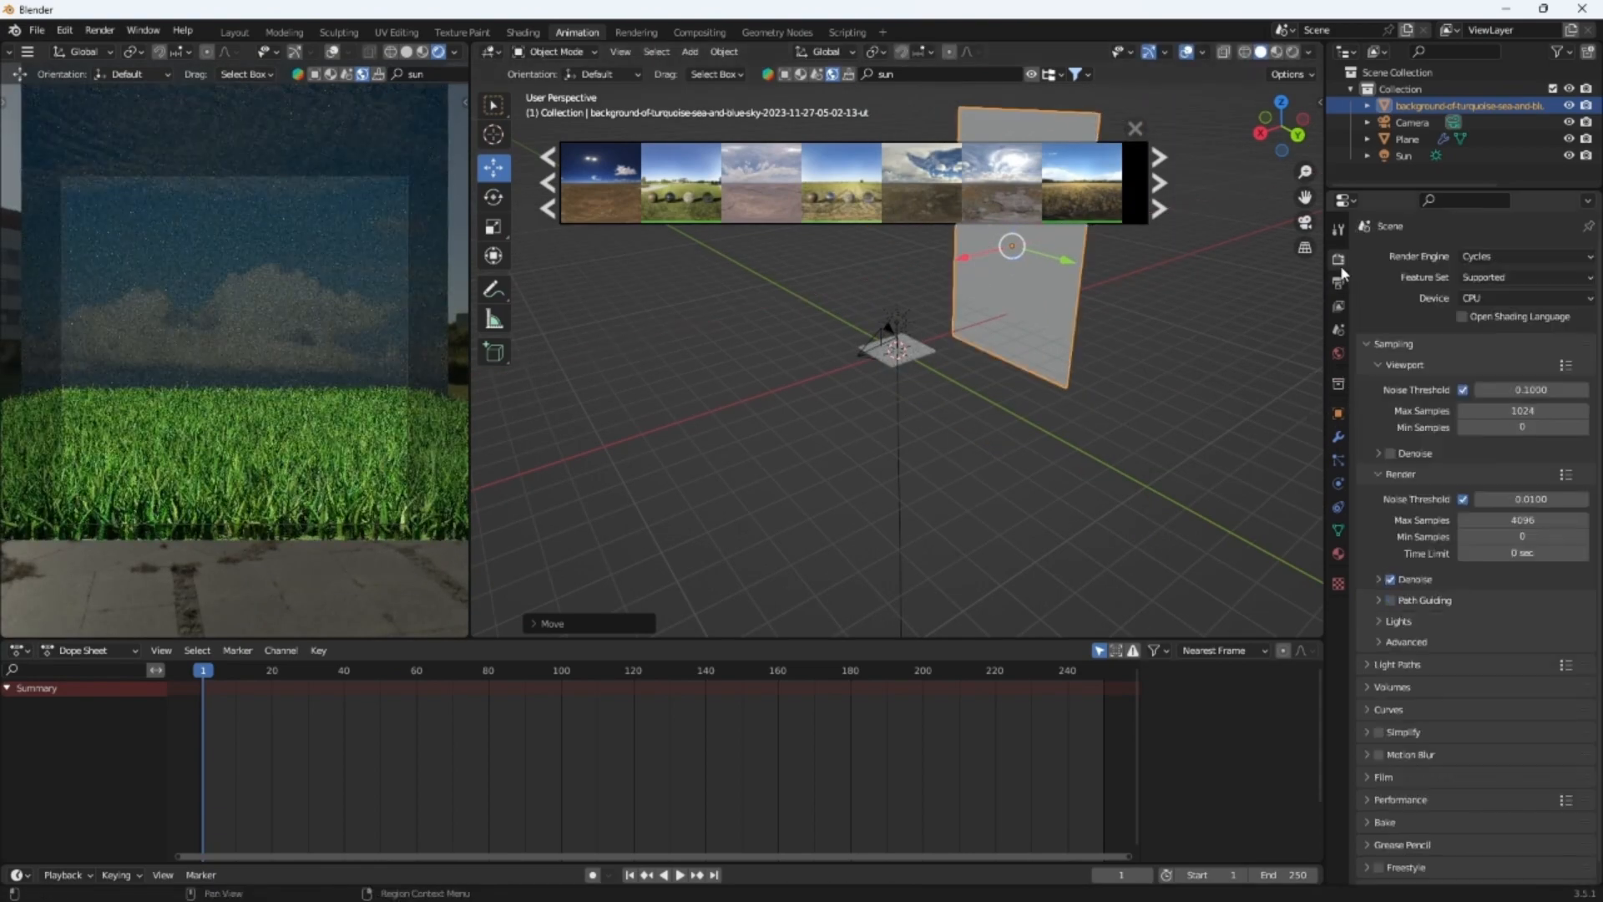
click(1339, 282)
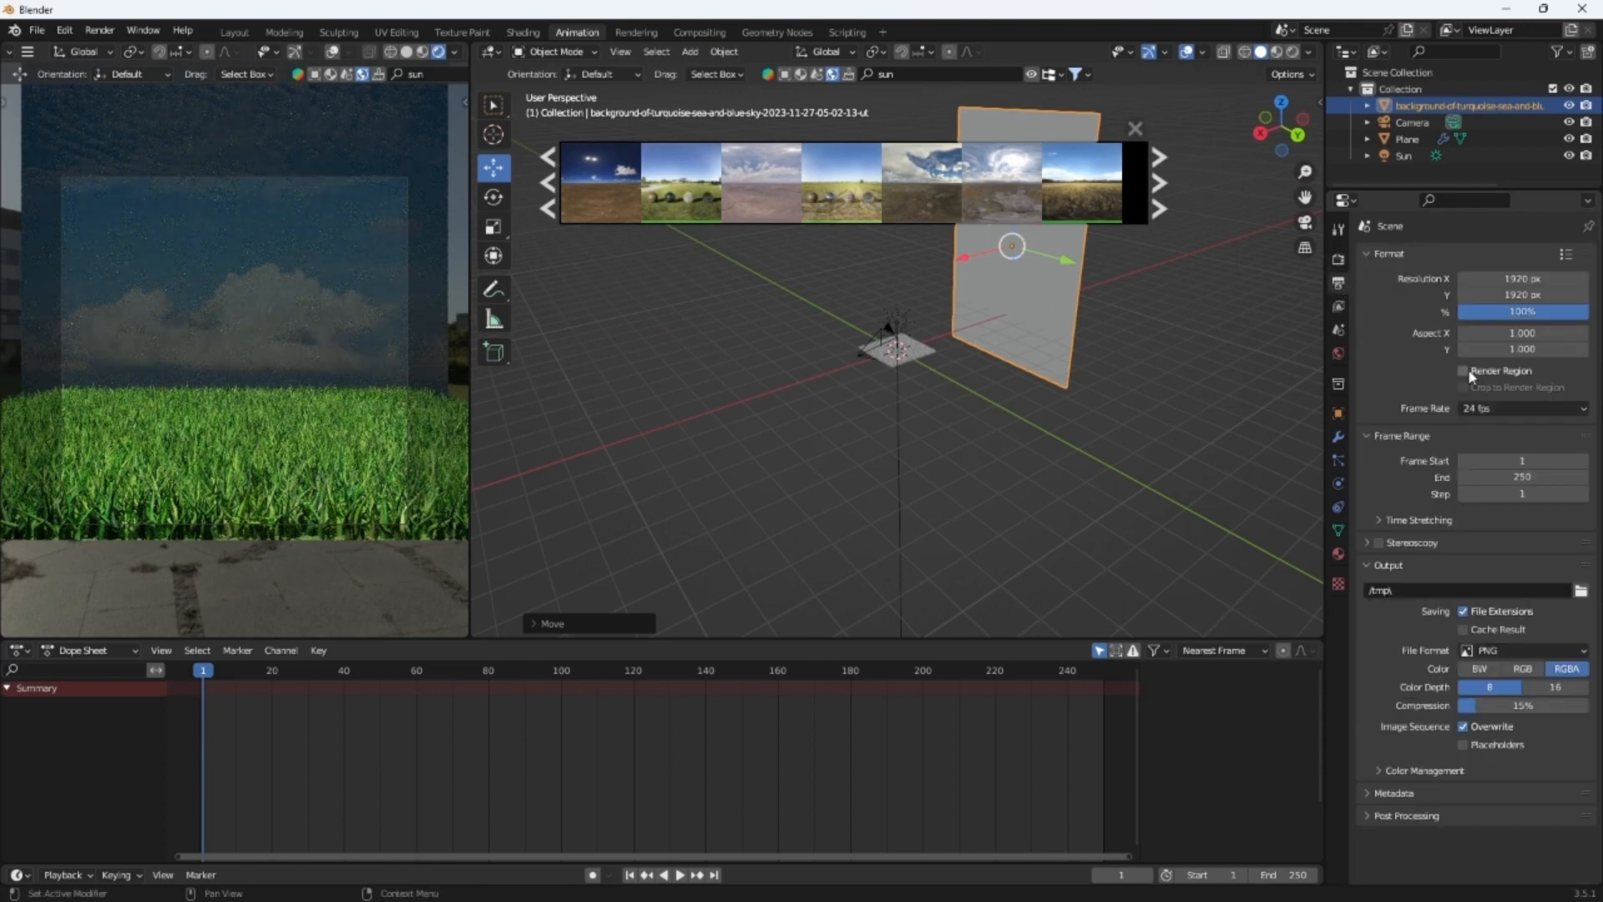
click(1463, 370)
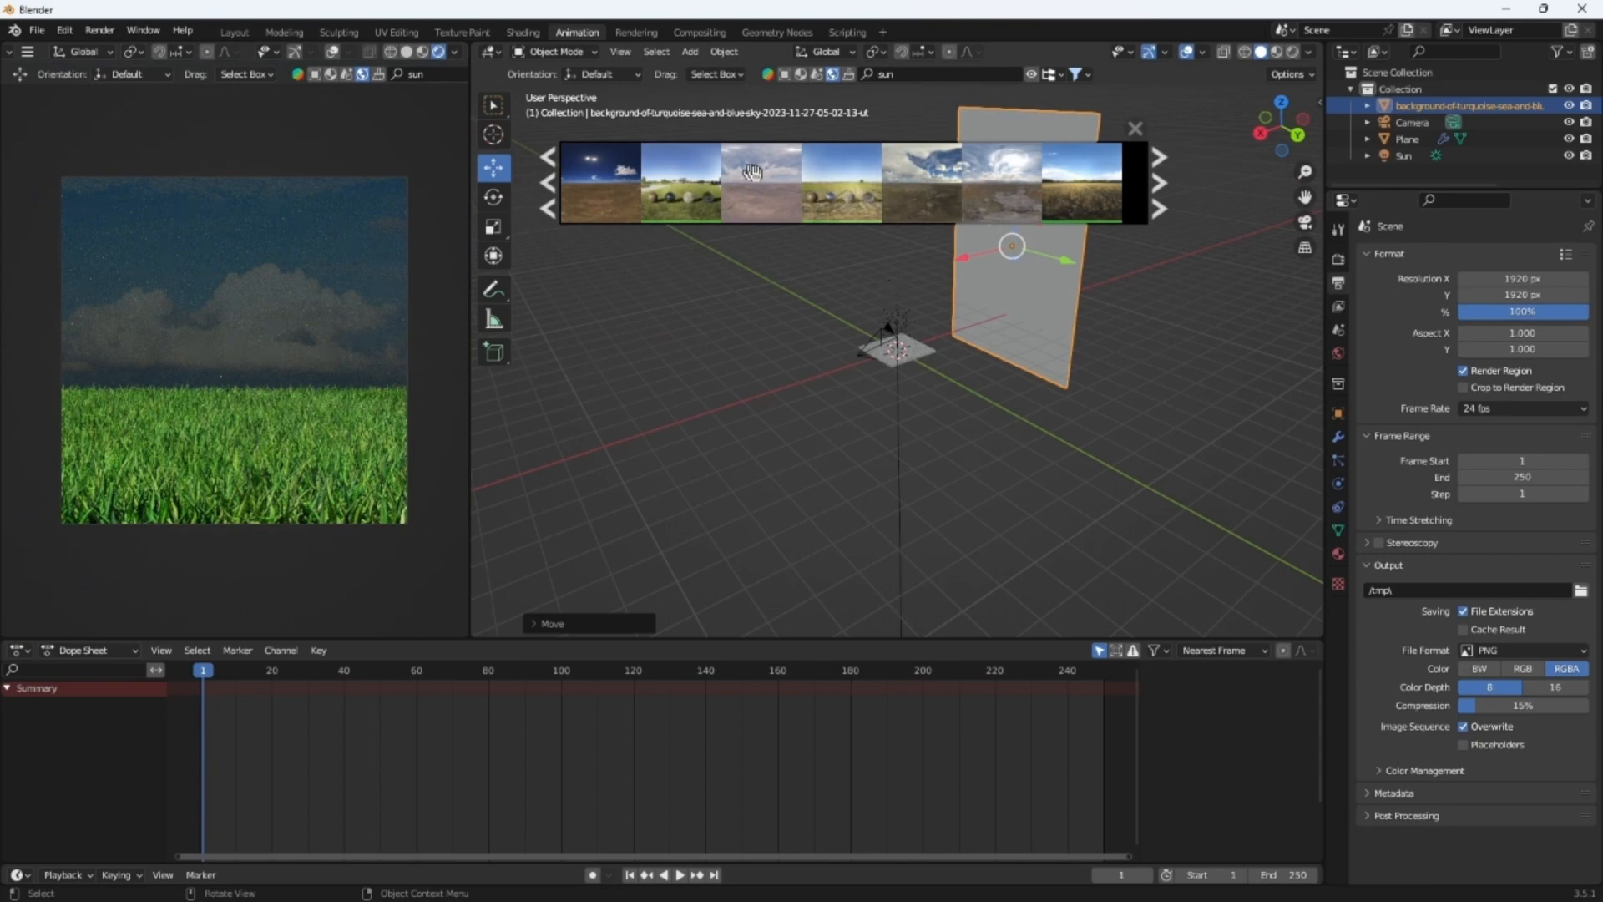
Try lighting the scene with the sunny rocky hillside HDRI from the next page of asset results
mouse_move(632, 192)
click(1160, 185)
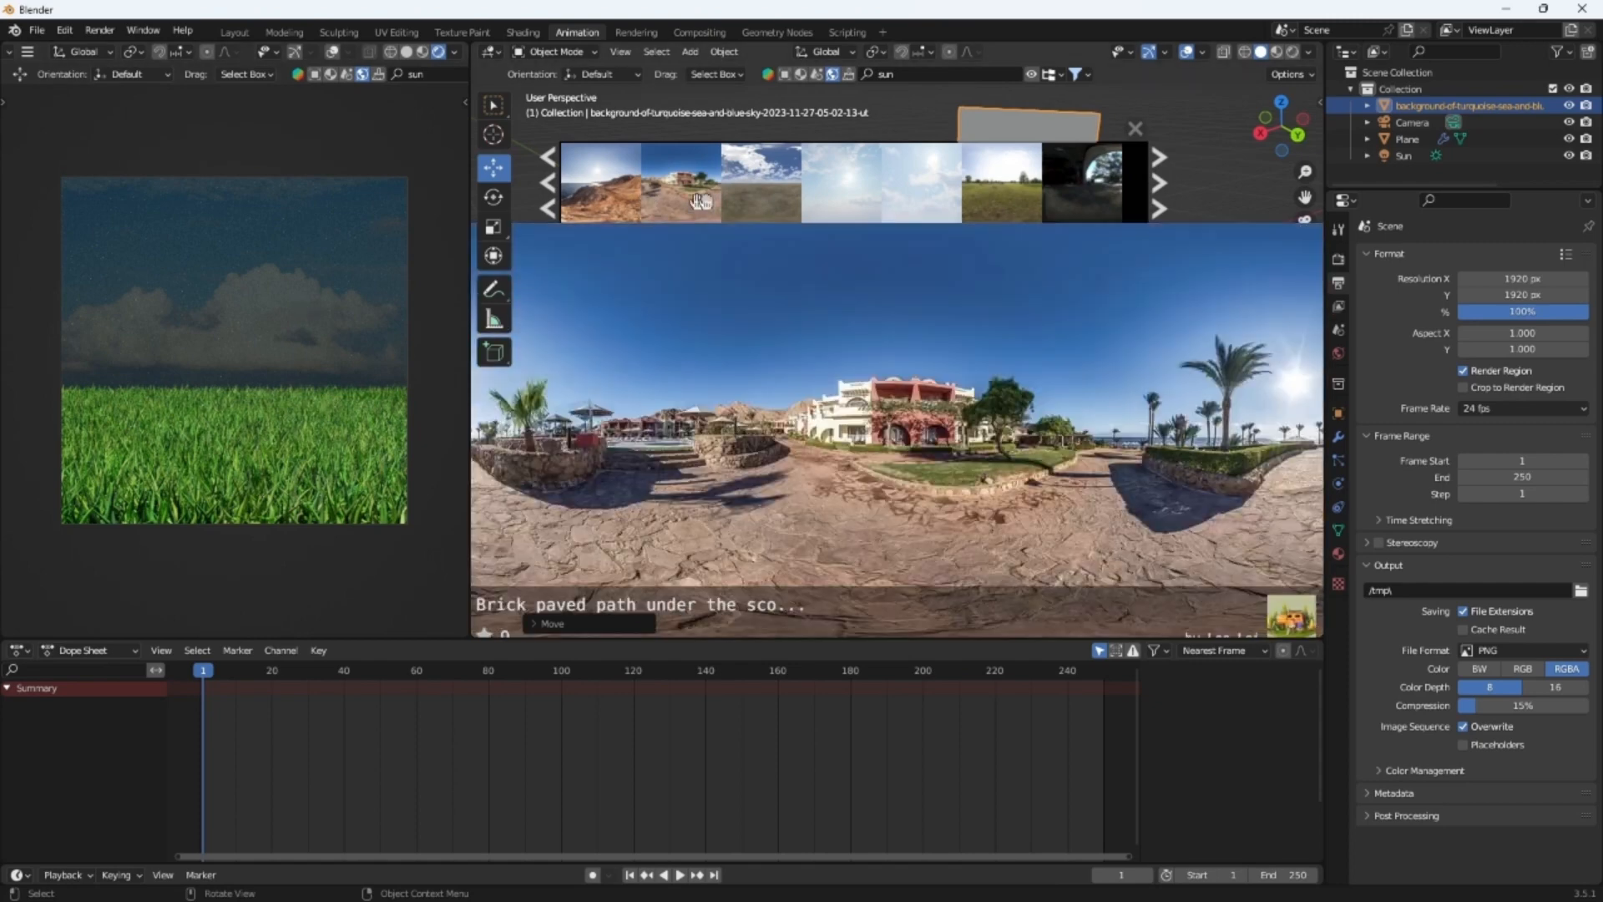
click(600, 199)
click(609, 252)
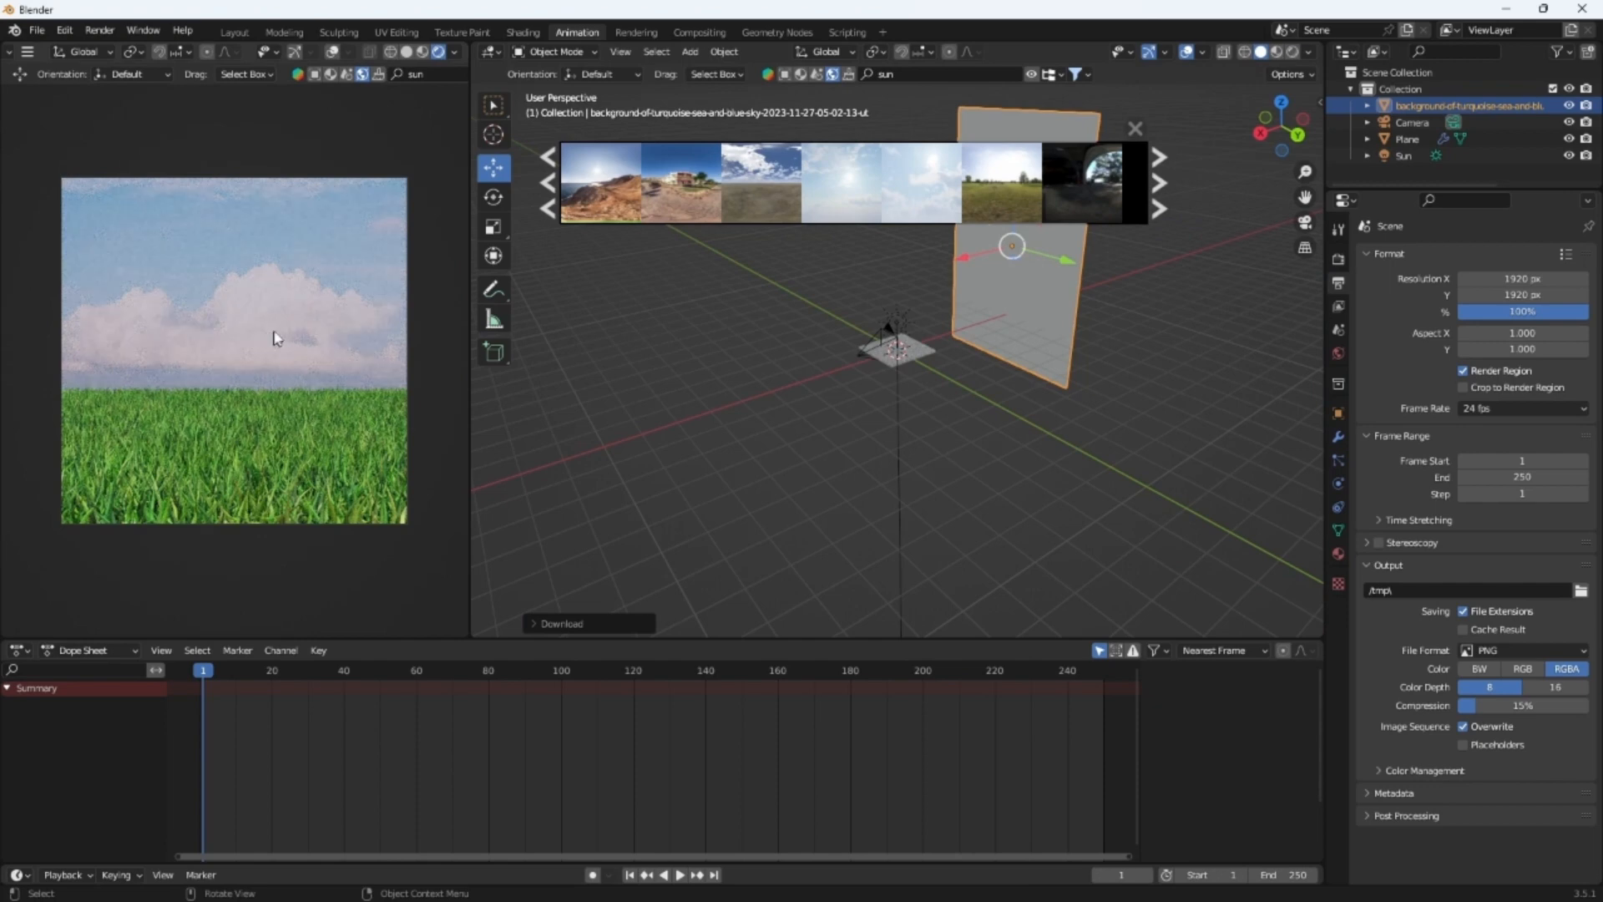
Try the Cloudy Sky HDRI at 2048 resolution and the sunny green meadow HDRI on the scene
click(852, 188)
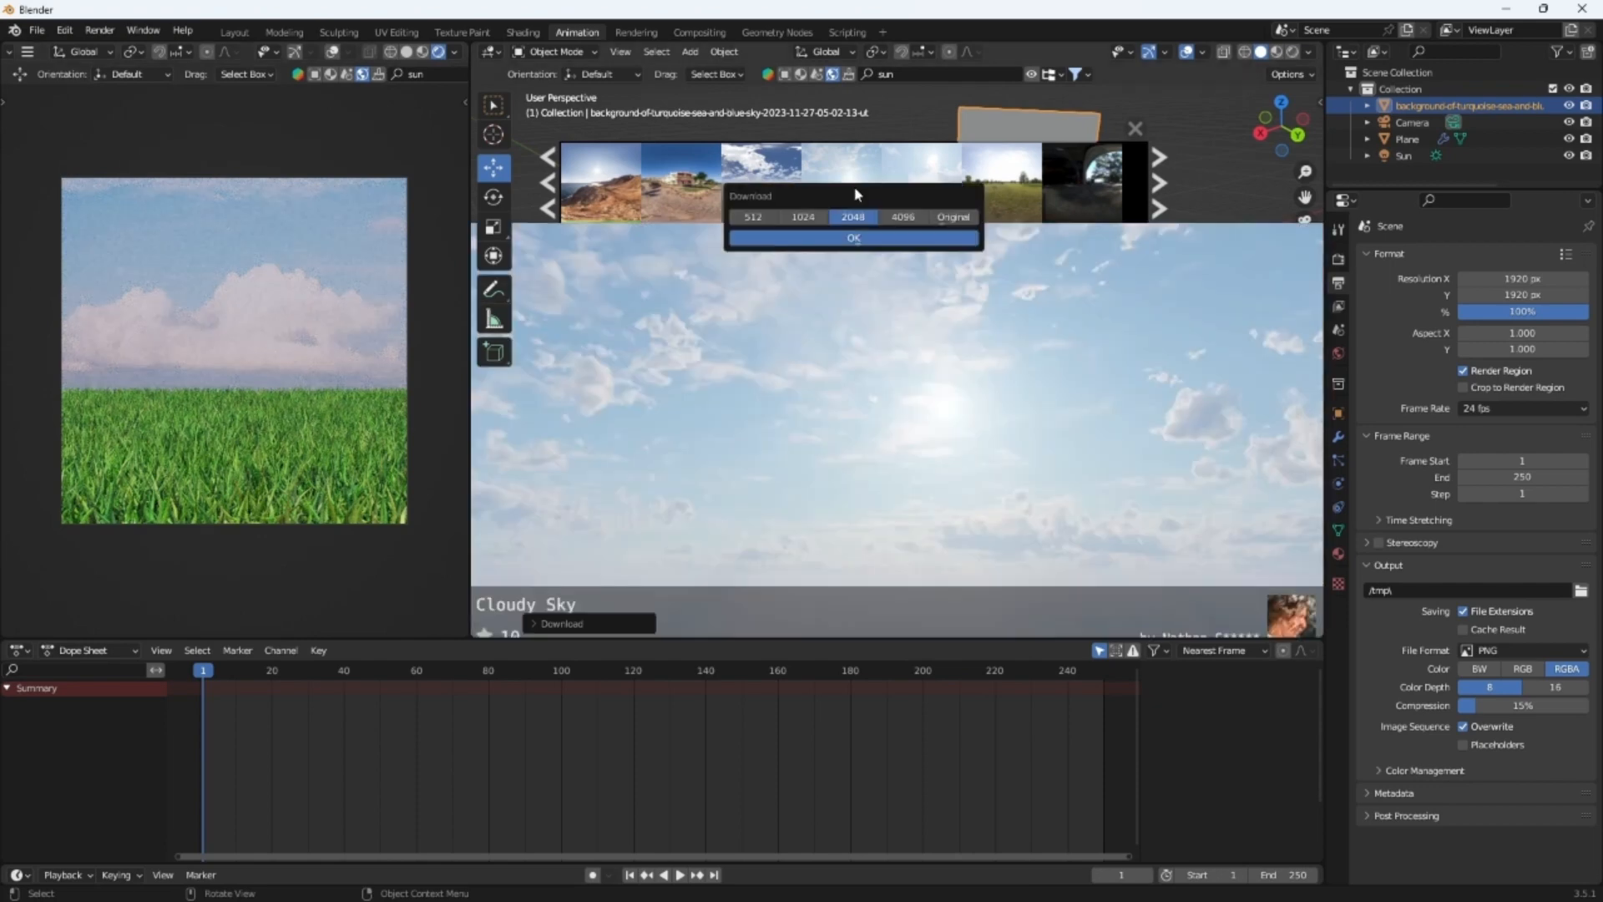
click(859, 237)
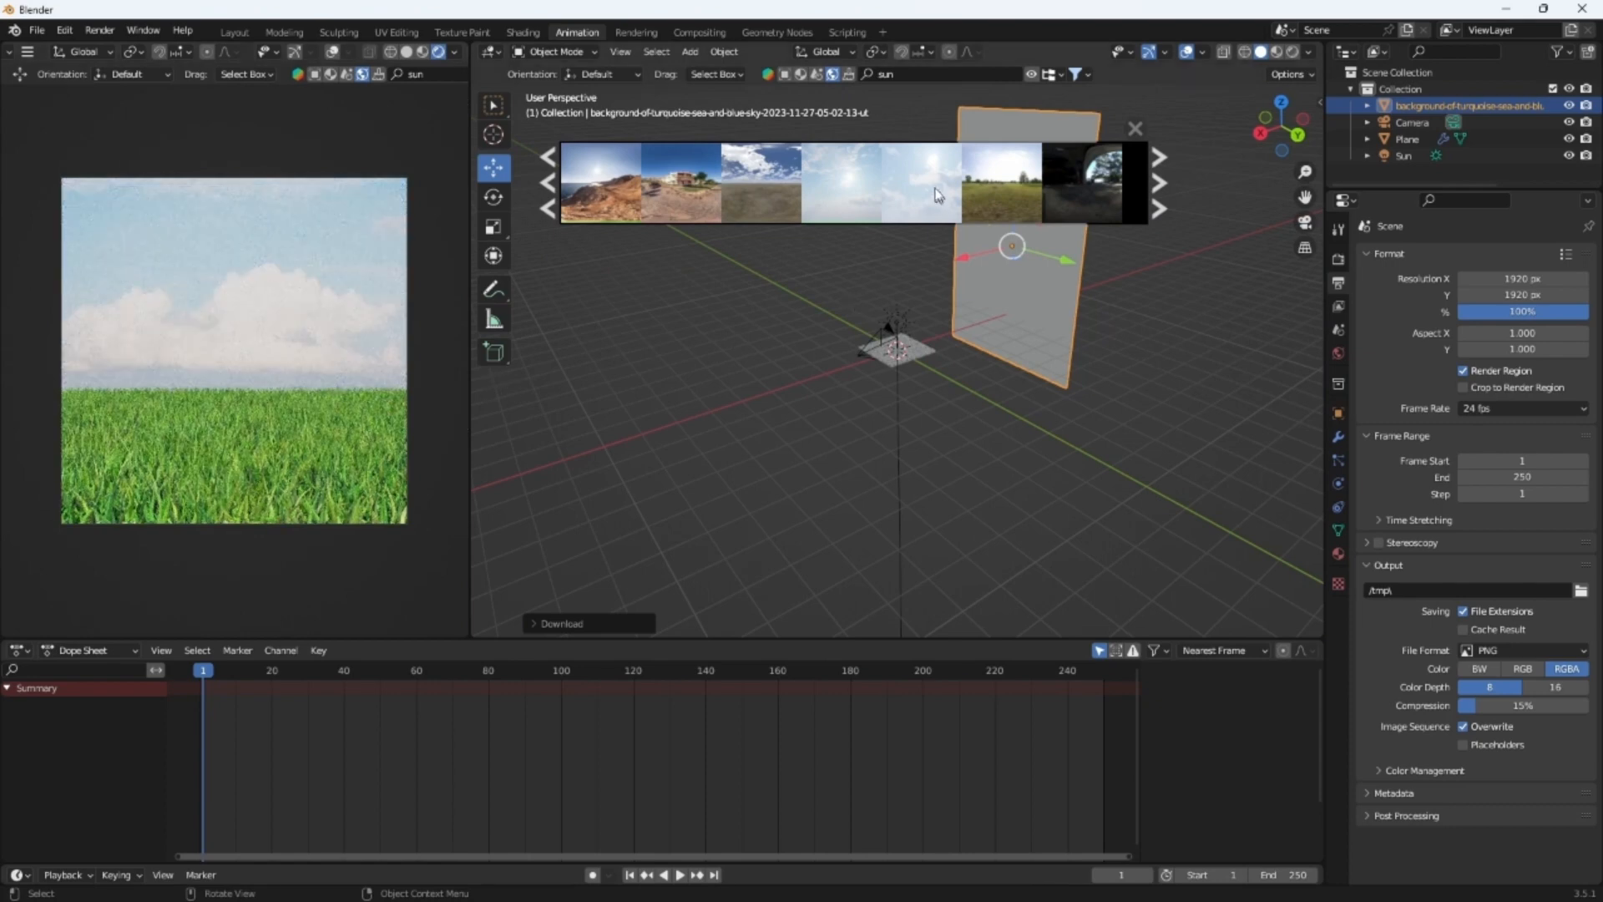
click(1013, 183)
click(1015, 237)
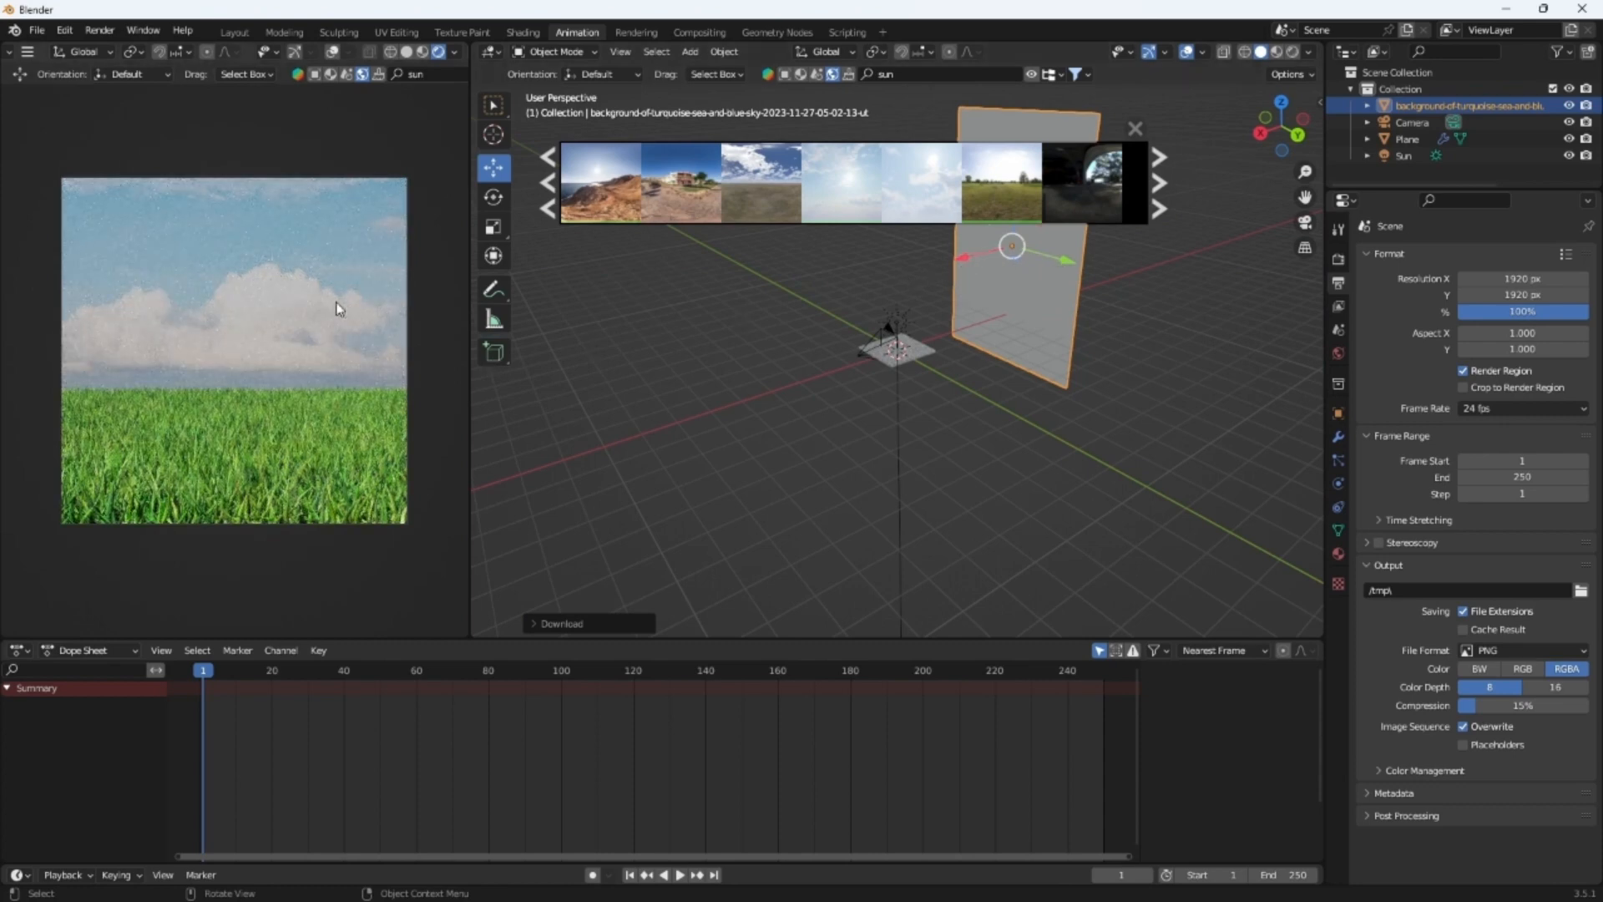
Try the J&E Gray Park HDRI at 2048 resolution and the neighbouring light-sky field HDRI from further results
click(1163, 187)
click(1163, 187)
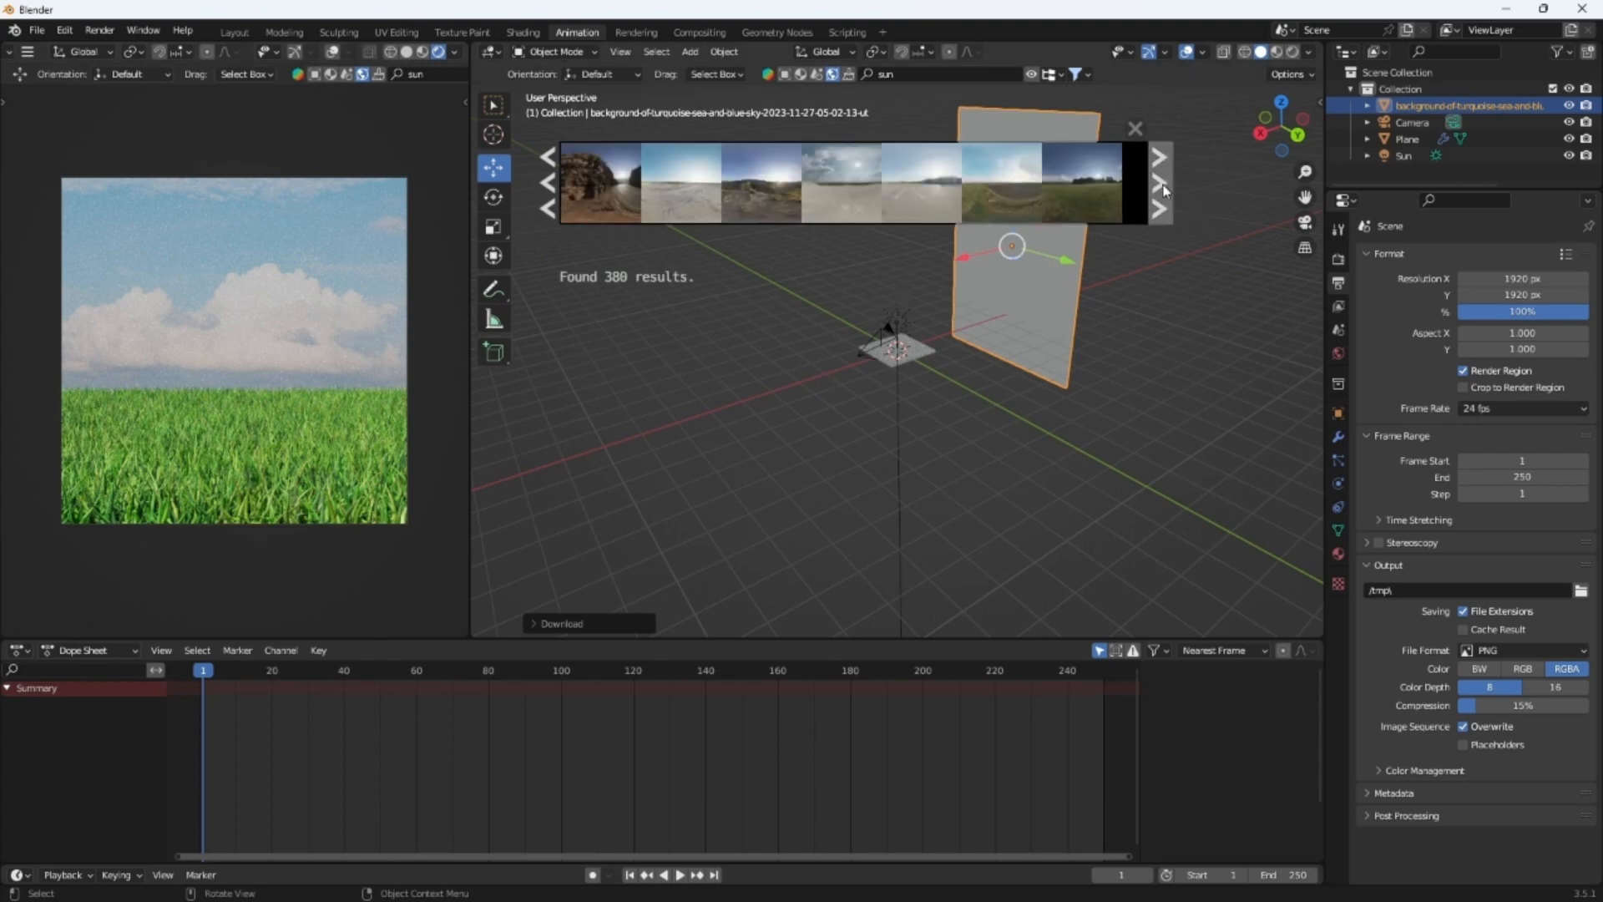
click(1089, 193)
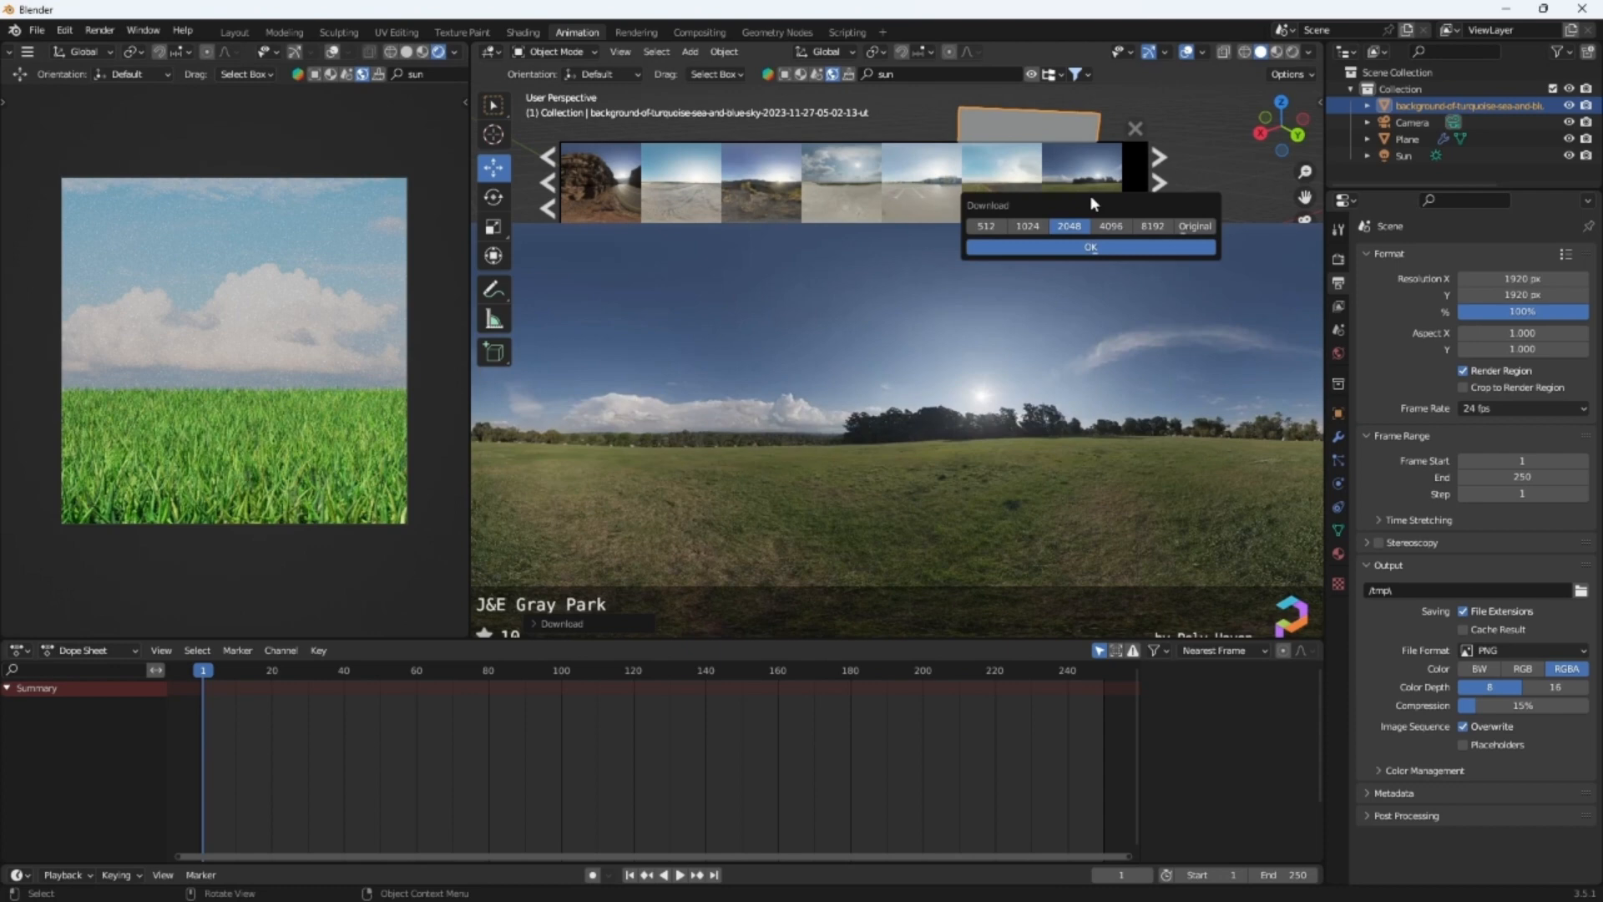
click(1090, 245)
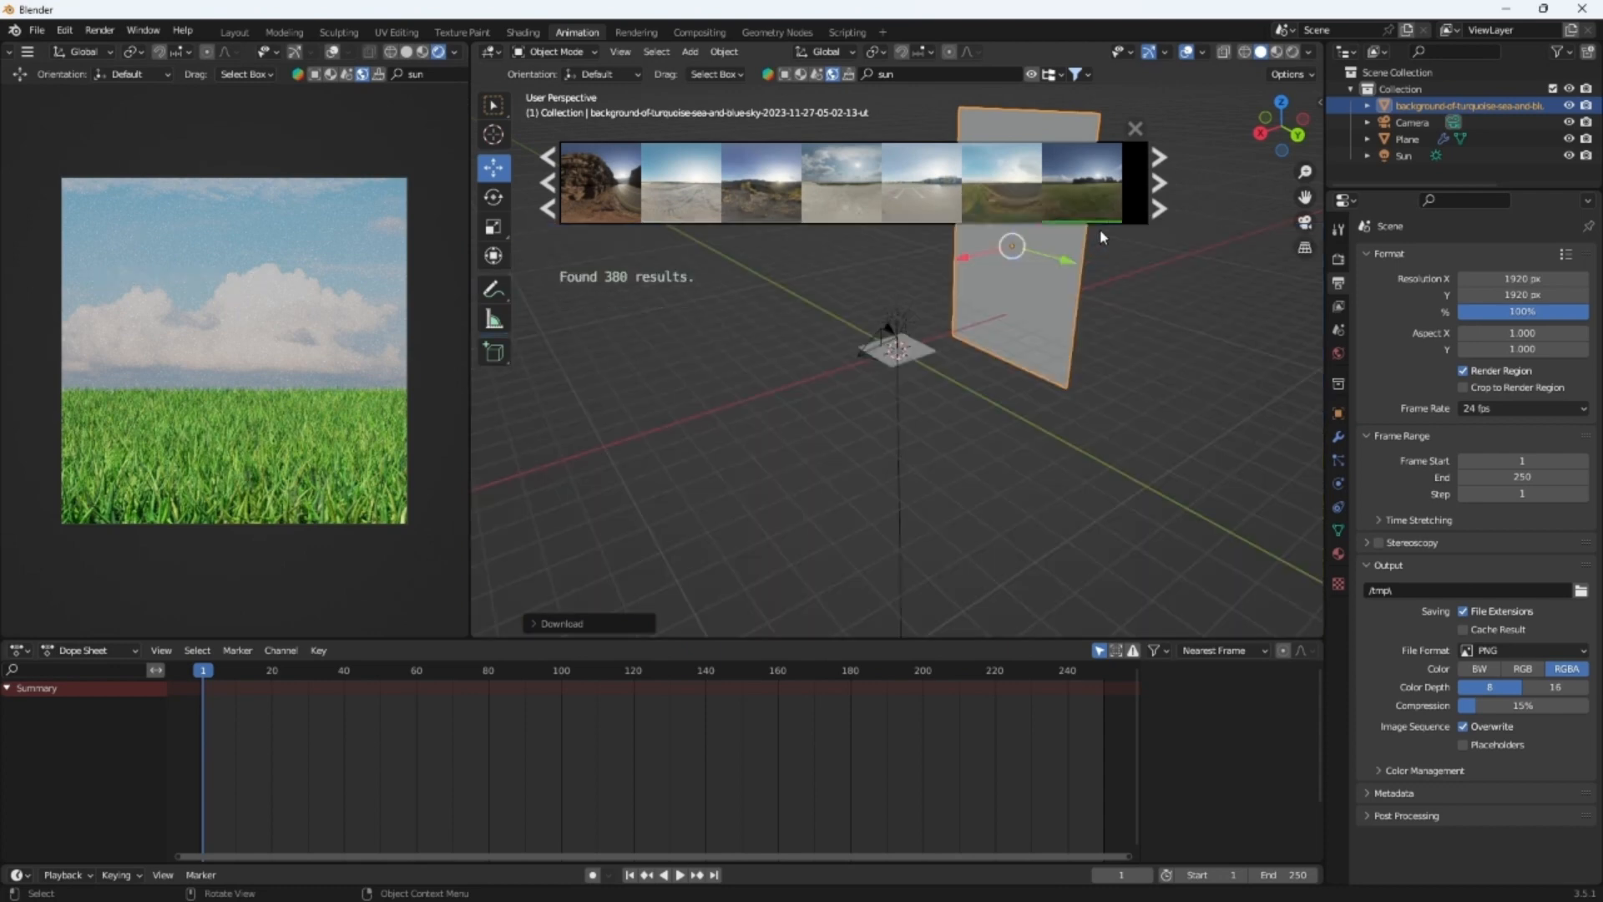
click(1002, 182)
click(1006, 243)
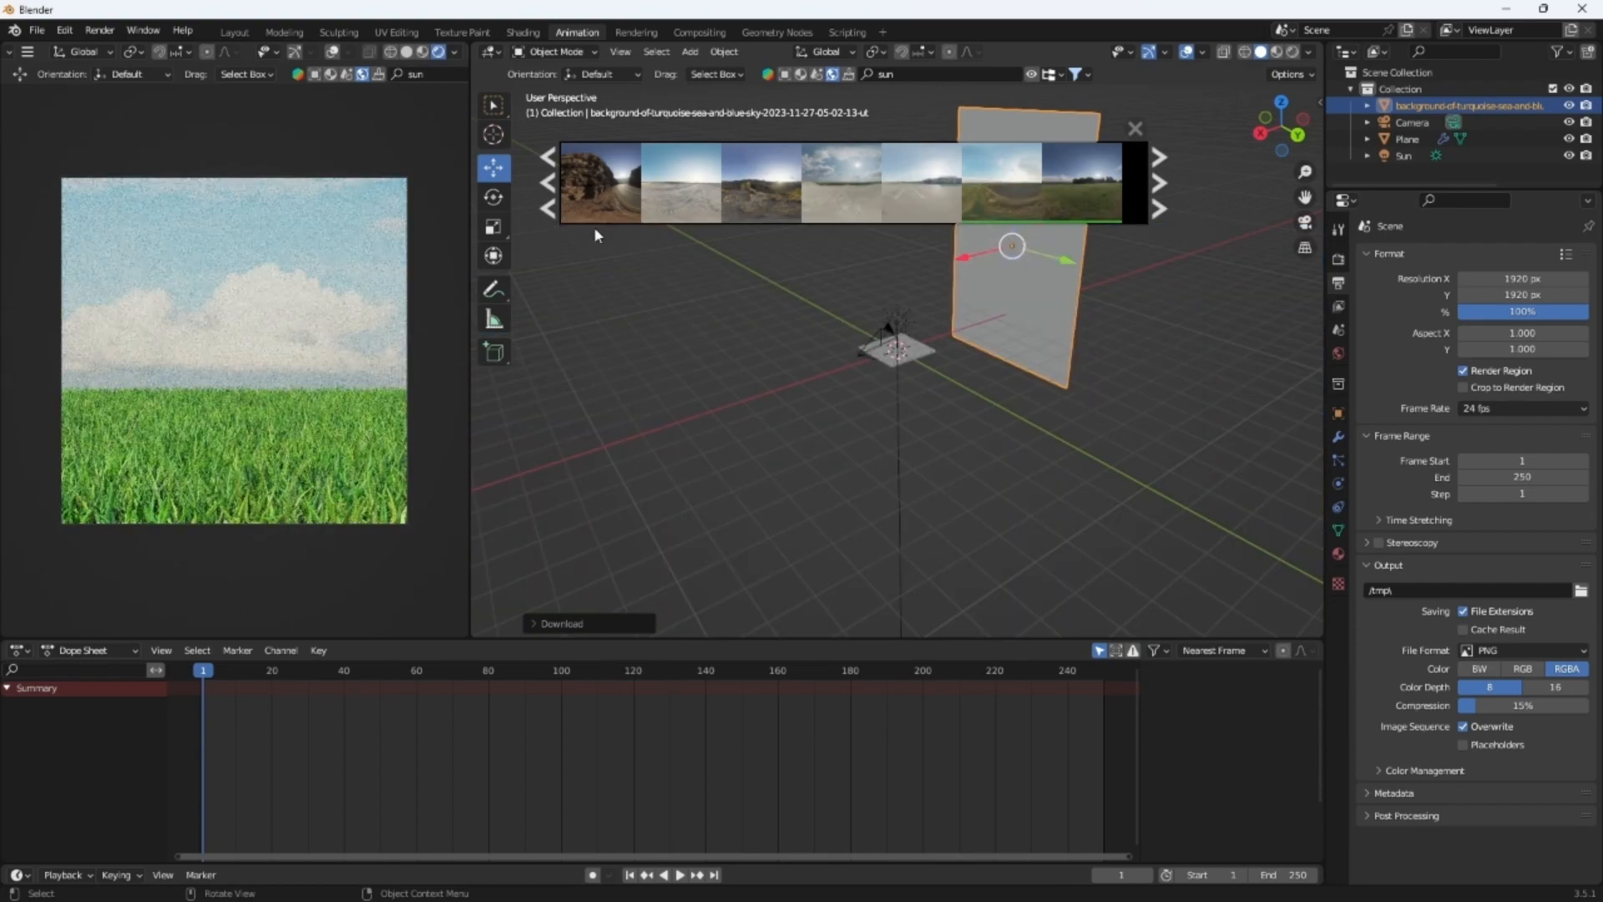
Return to the earlier HDRI results and apply the pale blue sky with soft clouds beside Cloudy Sky
click(550, 175)
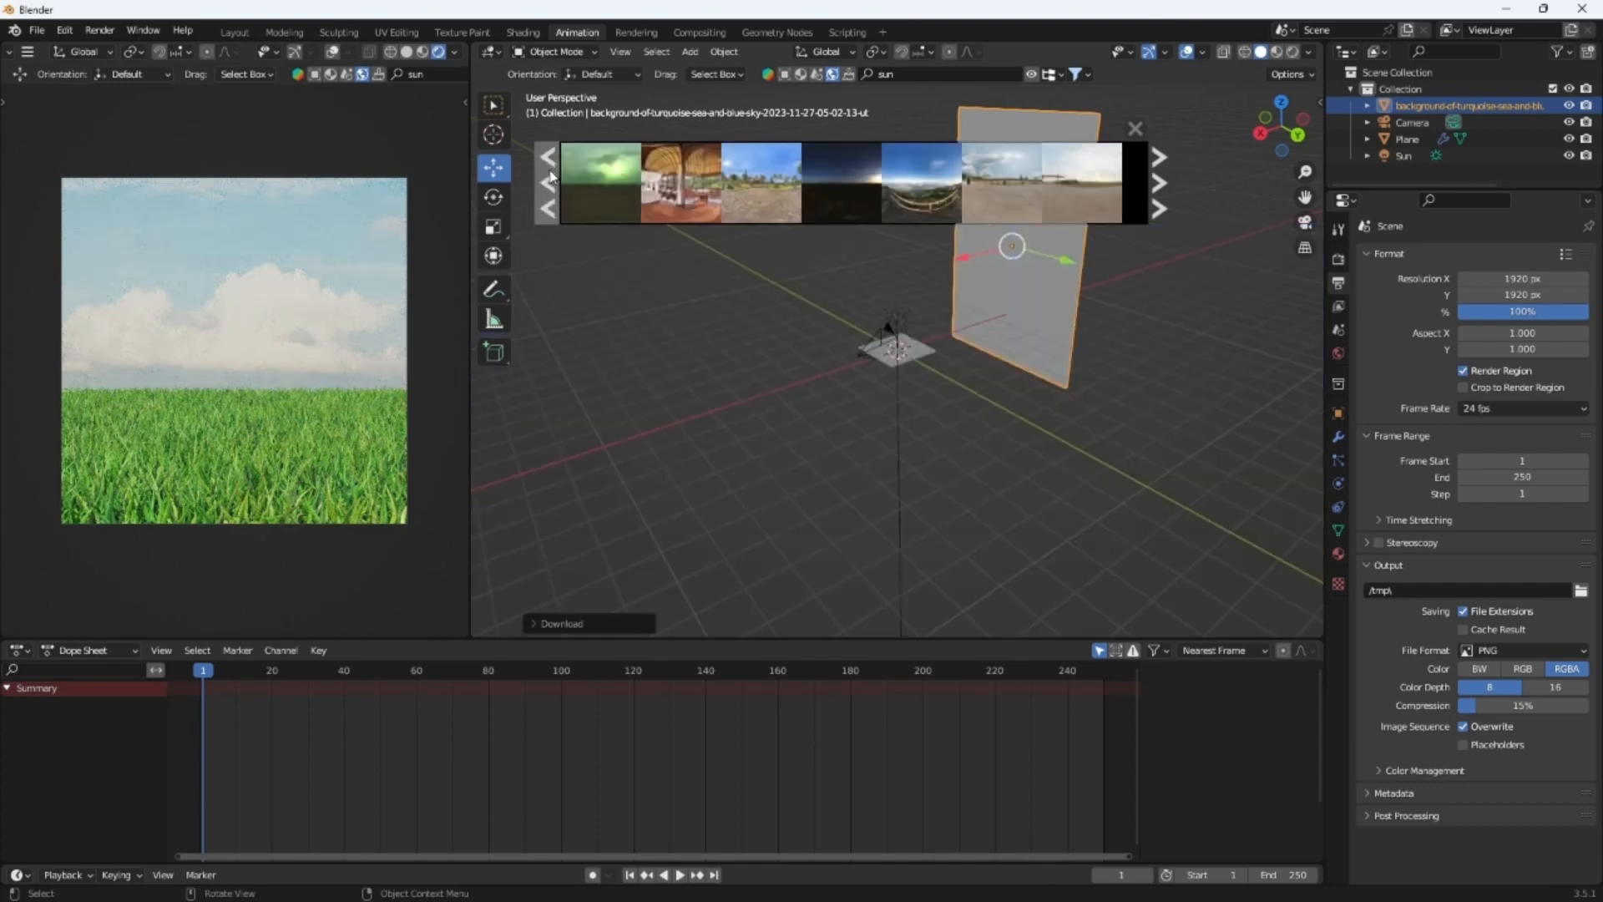
click(550, 176)
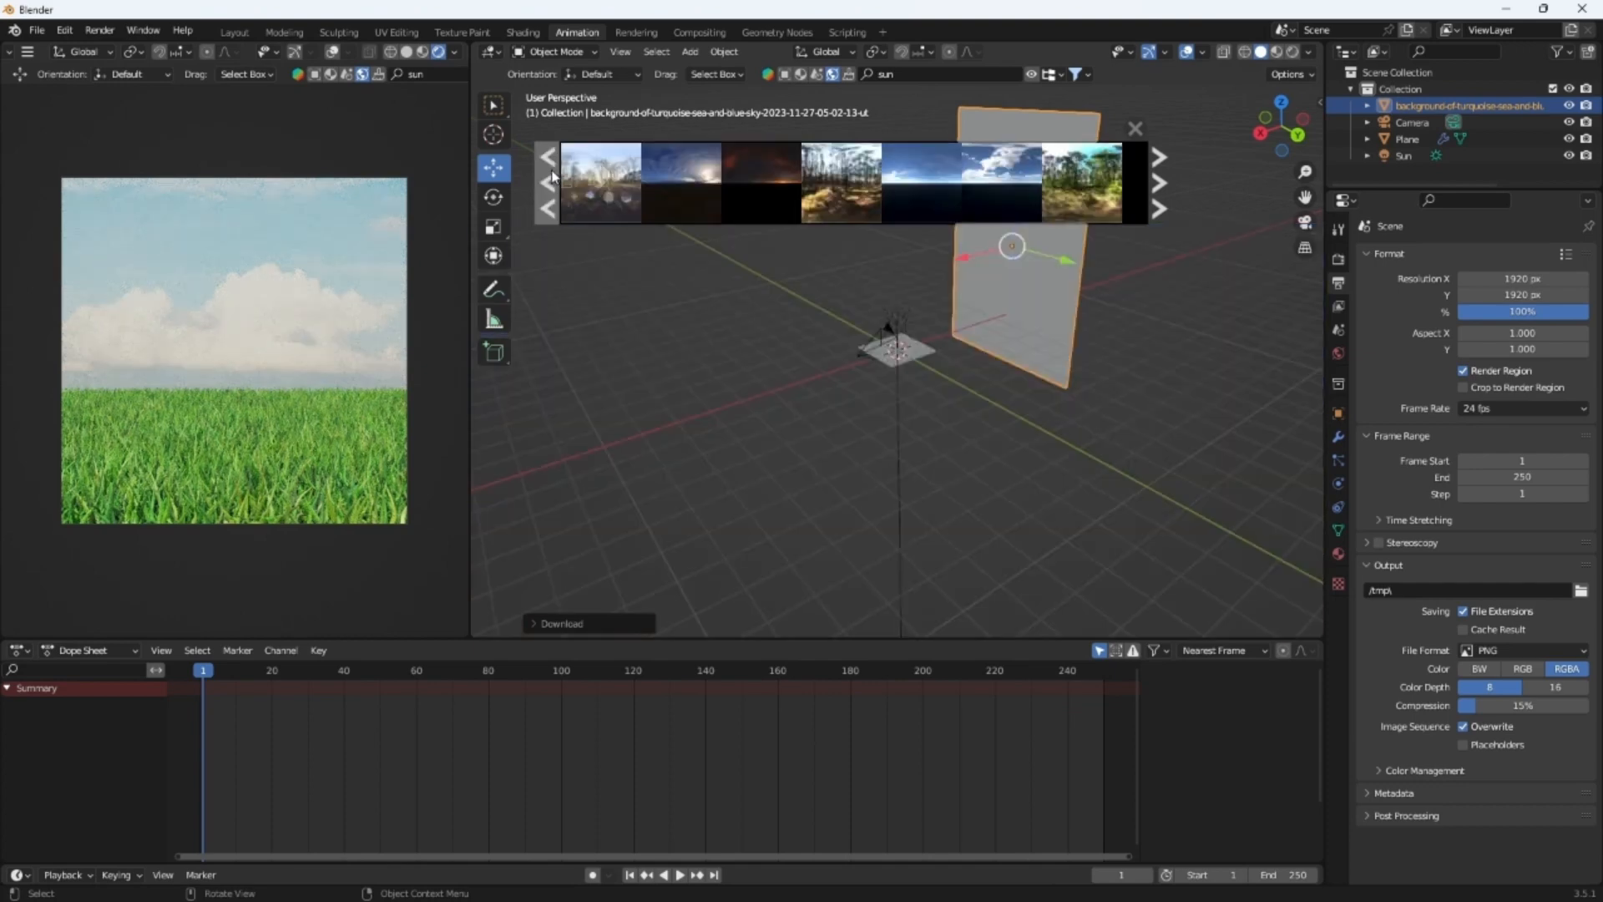
mouse_move(957, 205)
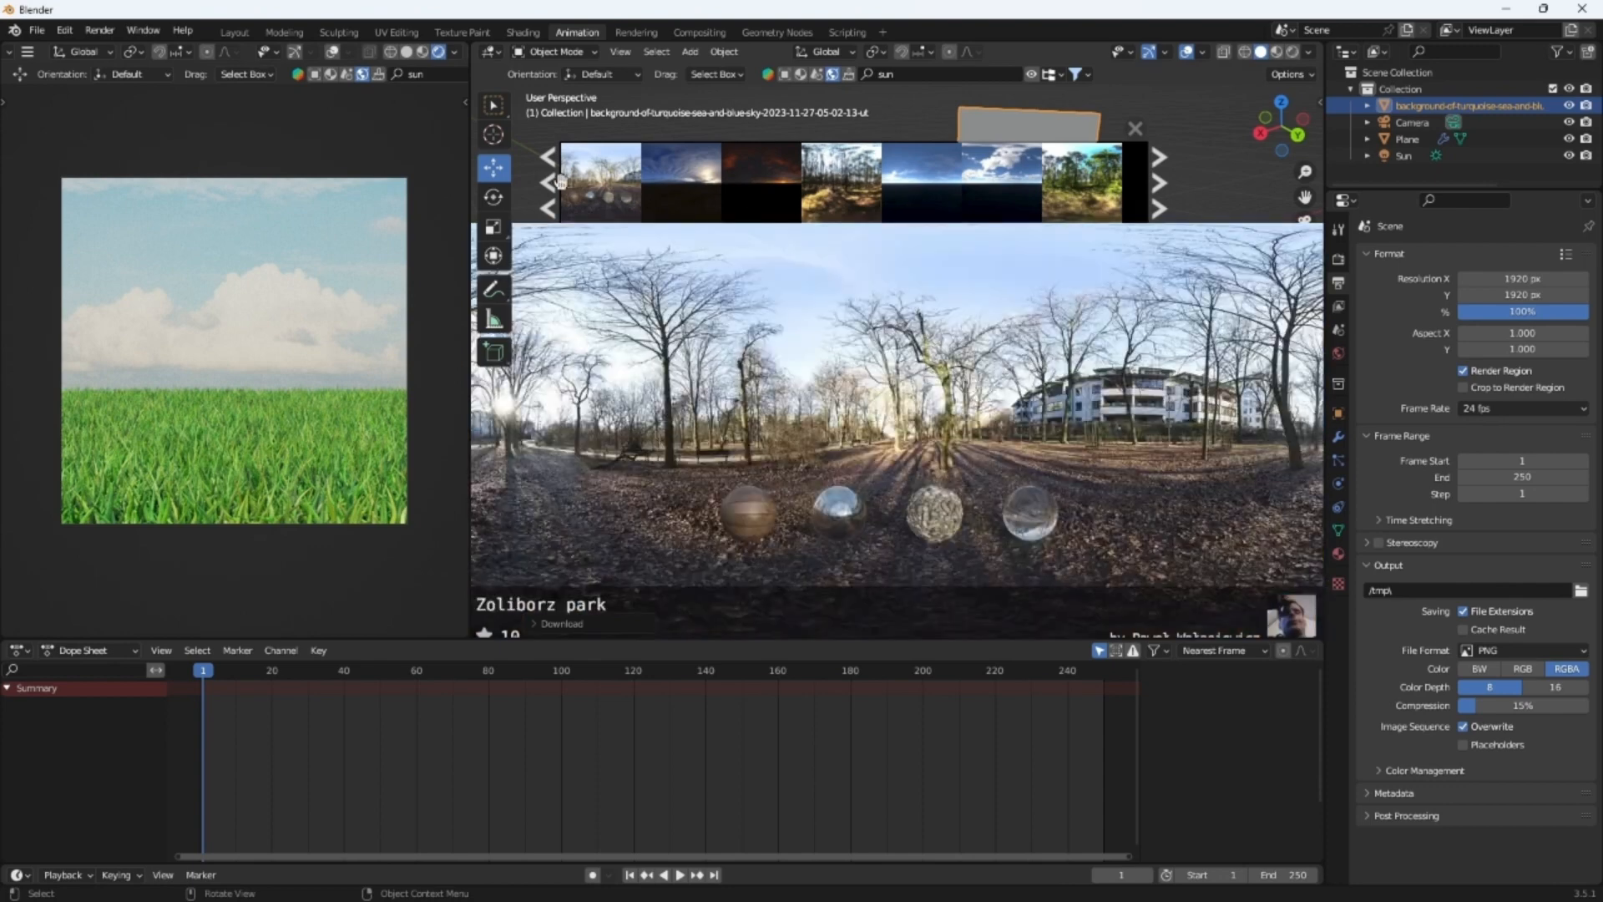
click(548, 182)
click(921, 182)
click(921, 230)
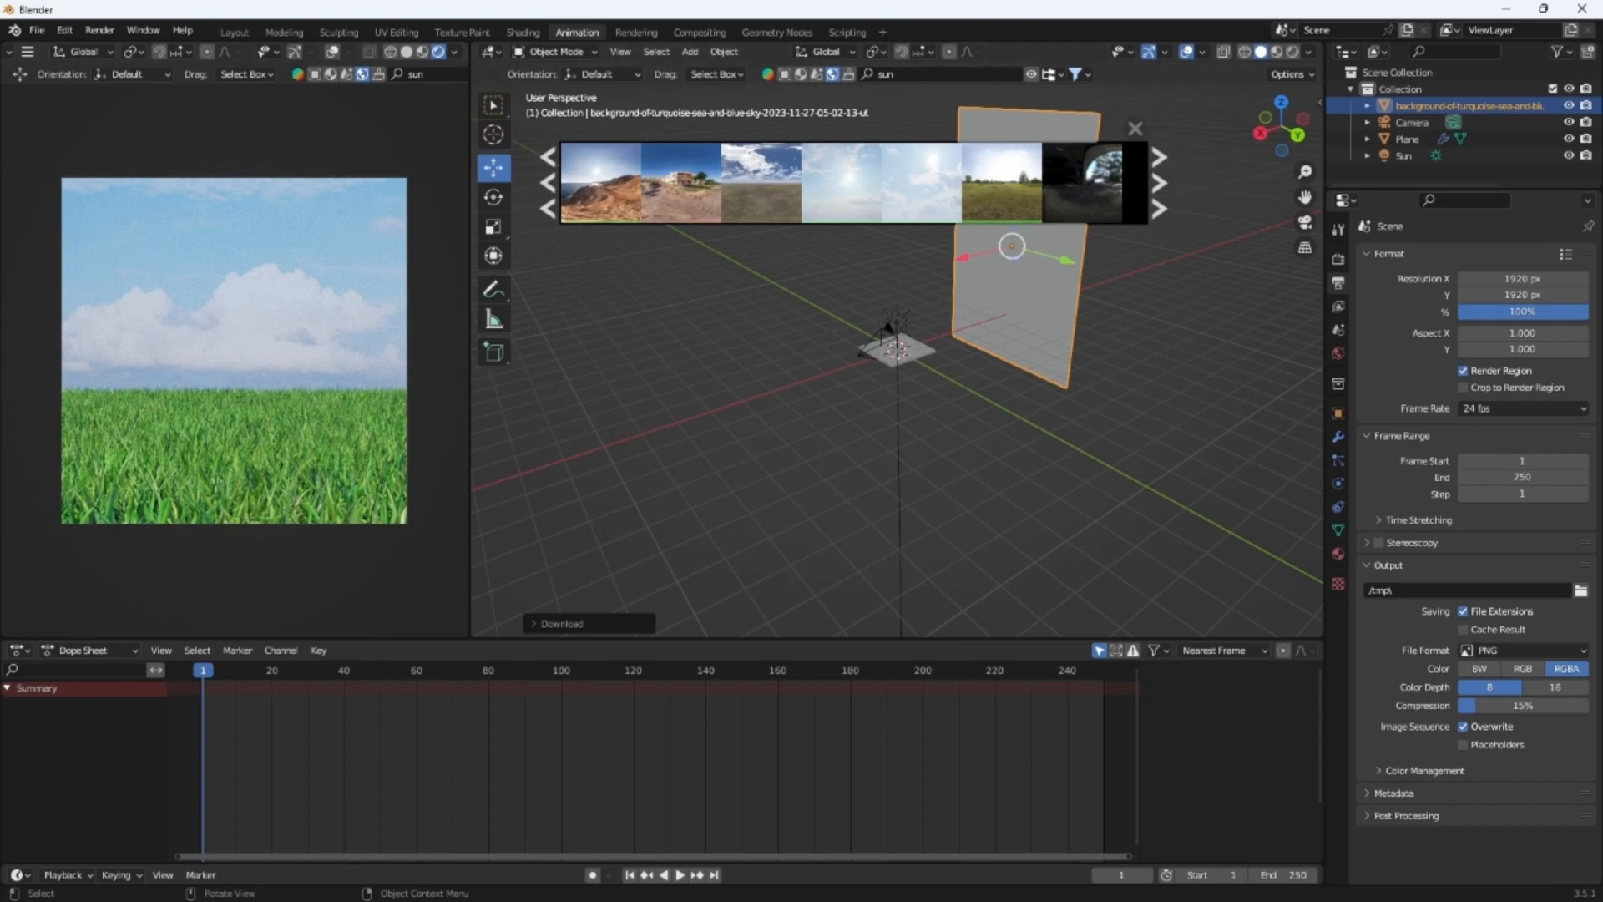
key(alt+Tab)
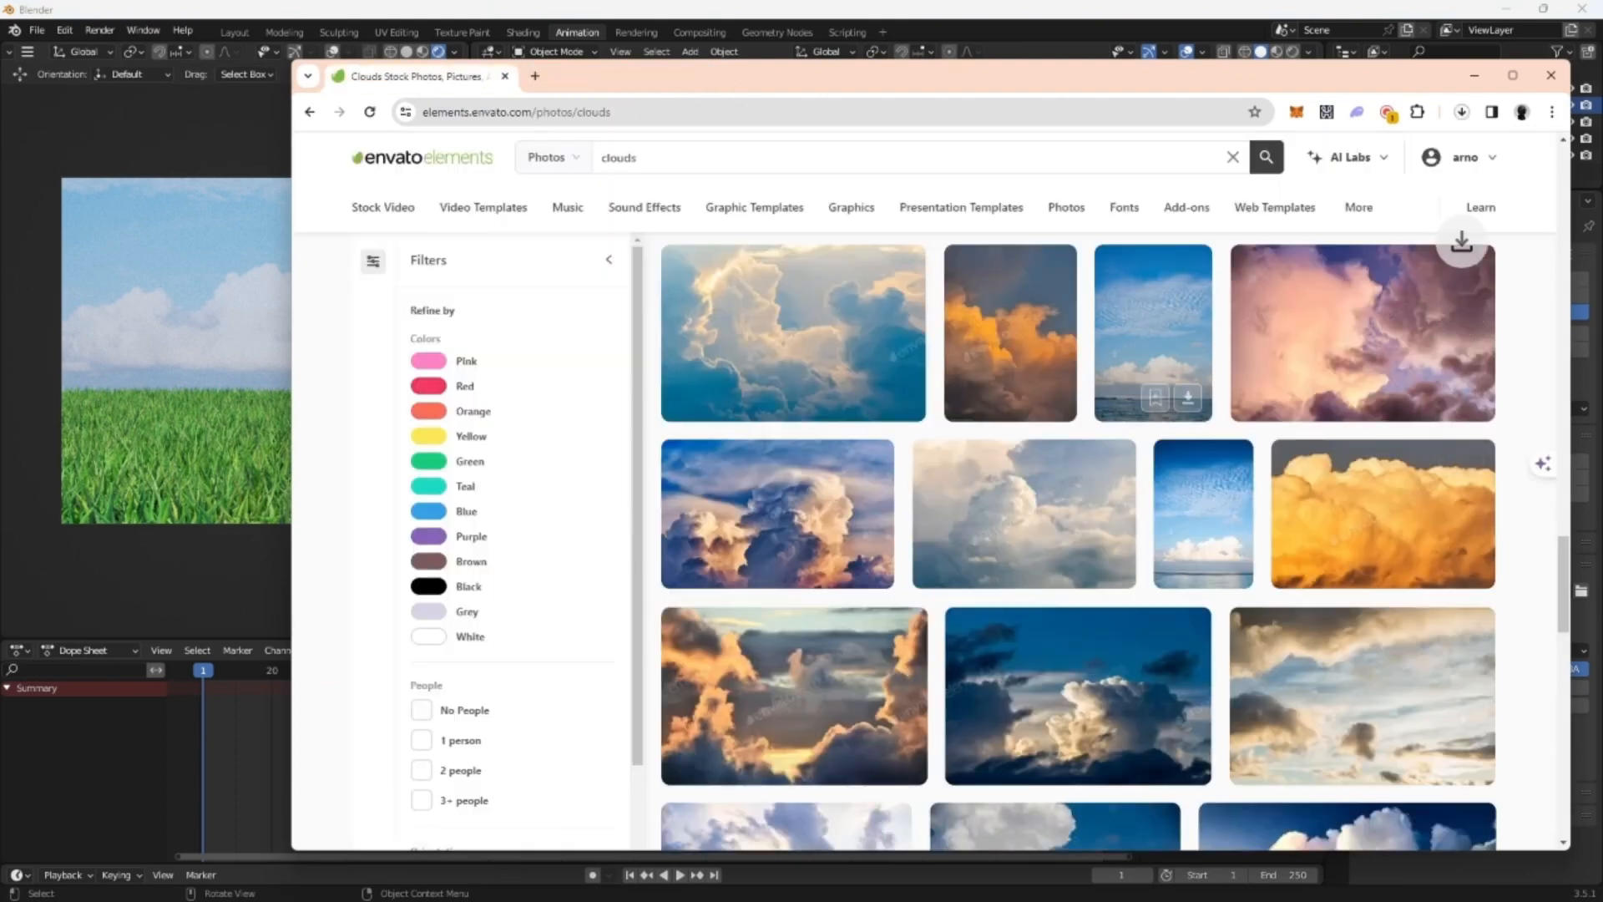
click(130, 252)
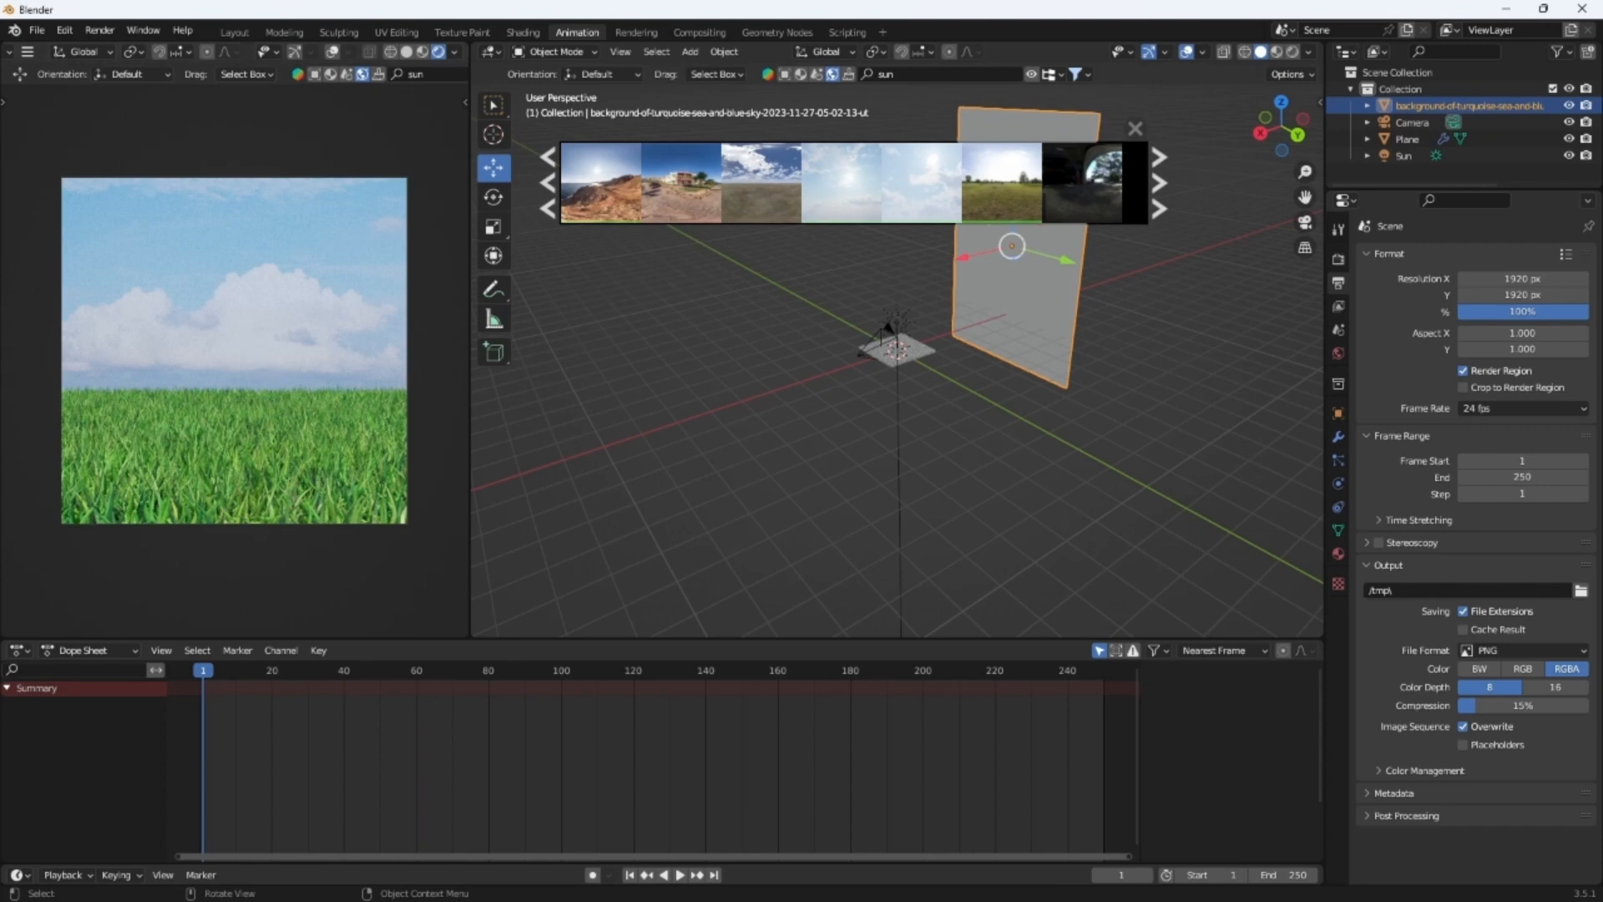
Dismiss the HDRI results, switch the asset type to models and search the asset library for "trees"
click(1135, 128)
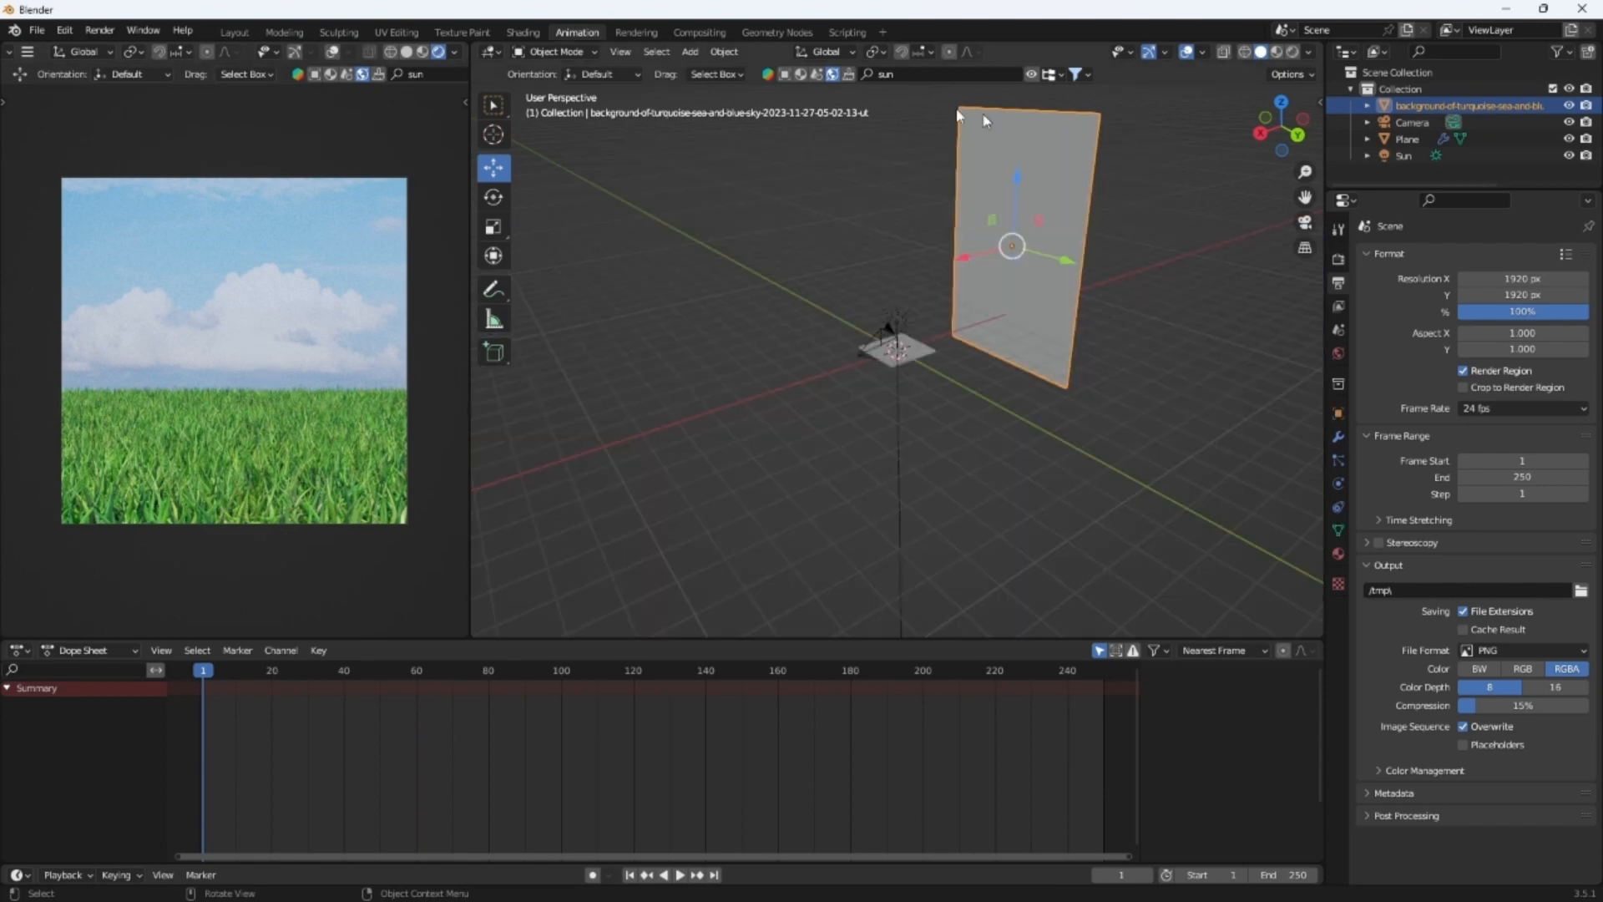
click(802, 76)
click(784, 75)
click(919, 74)
text(trees)
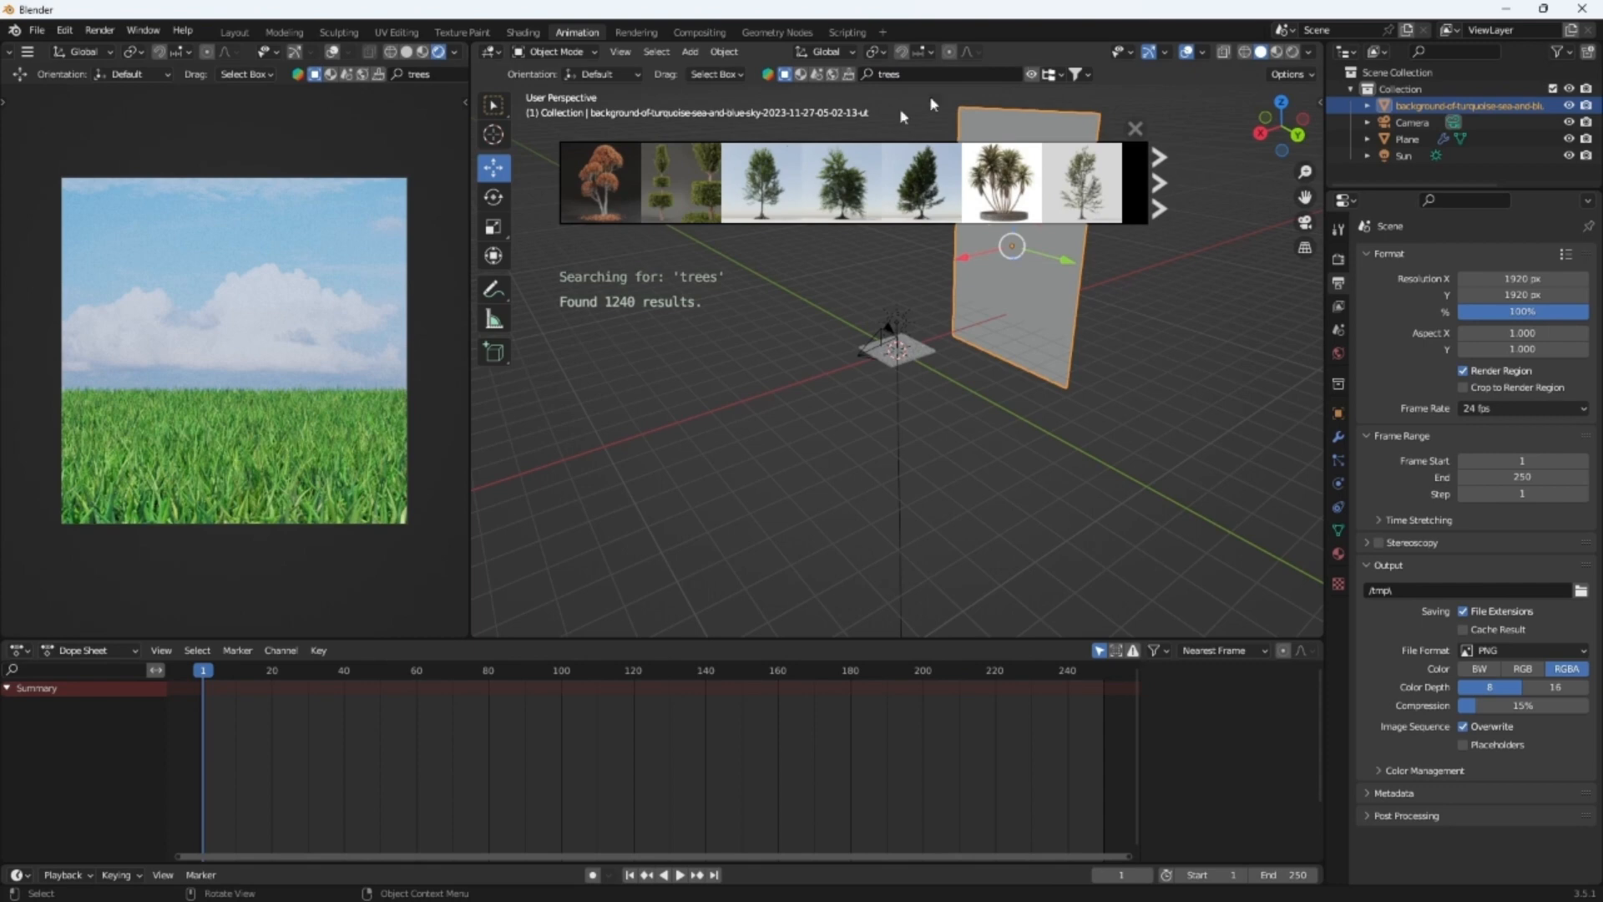
Compare the tree model previews and place the Tree 16 model on the grass field
mouse_move(583, 180)
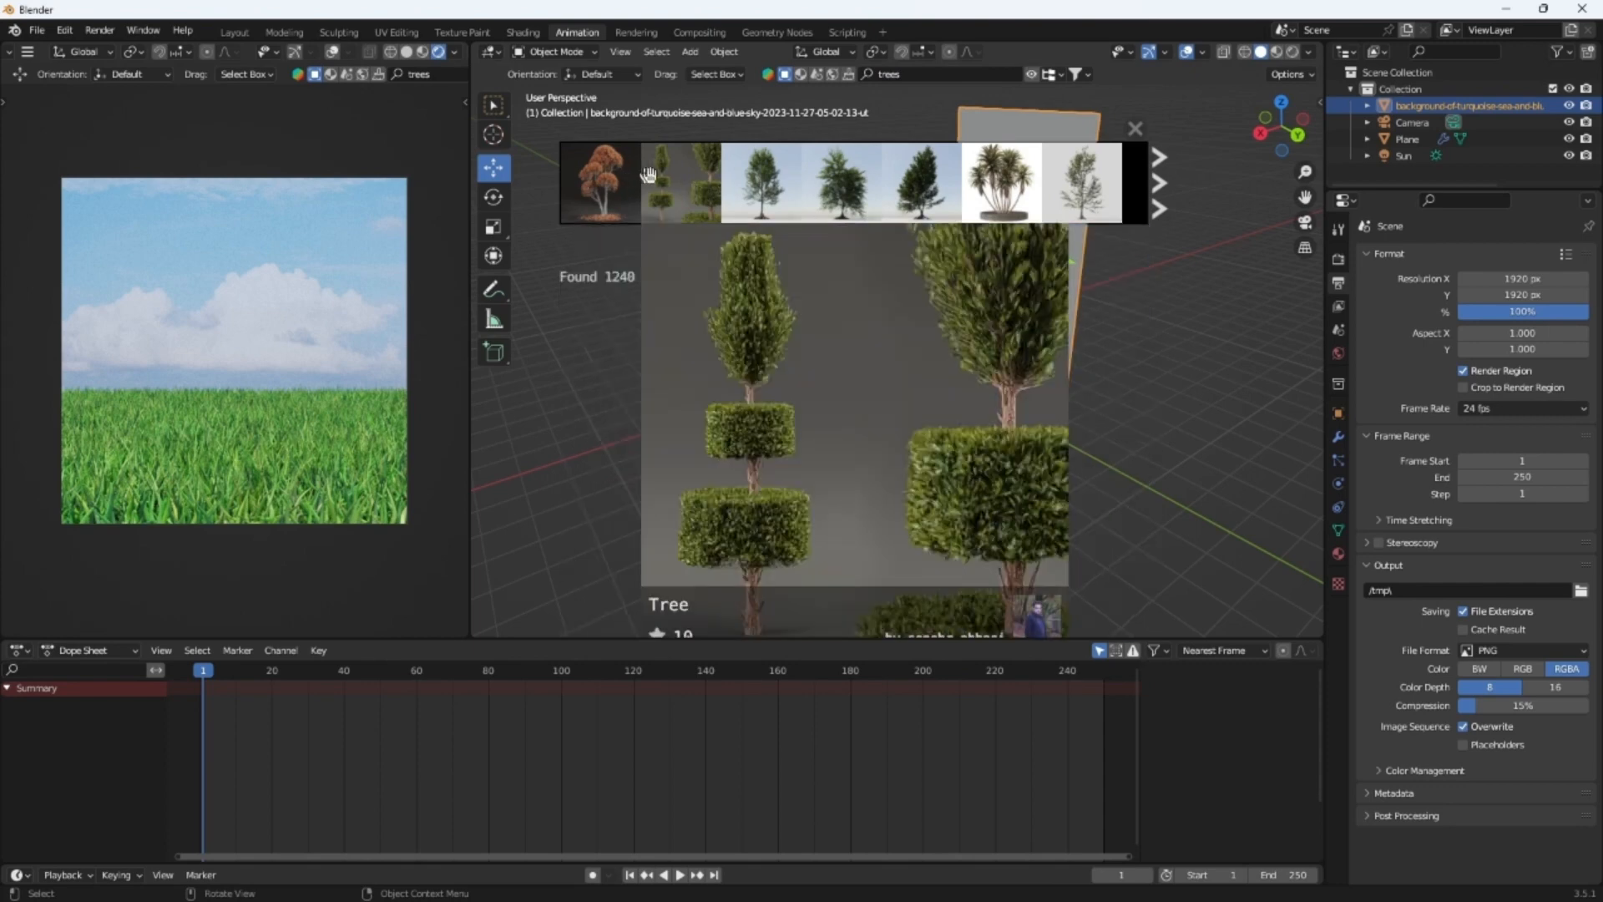
mouse_move(924, 220)
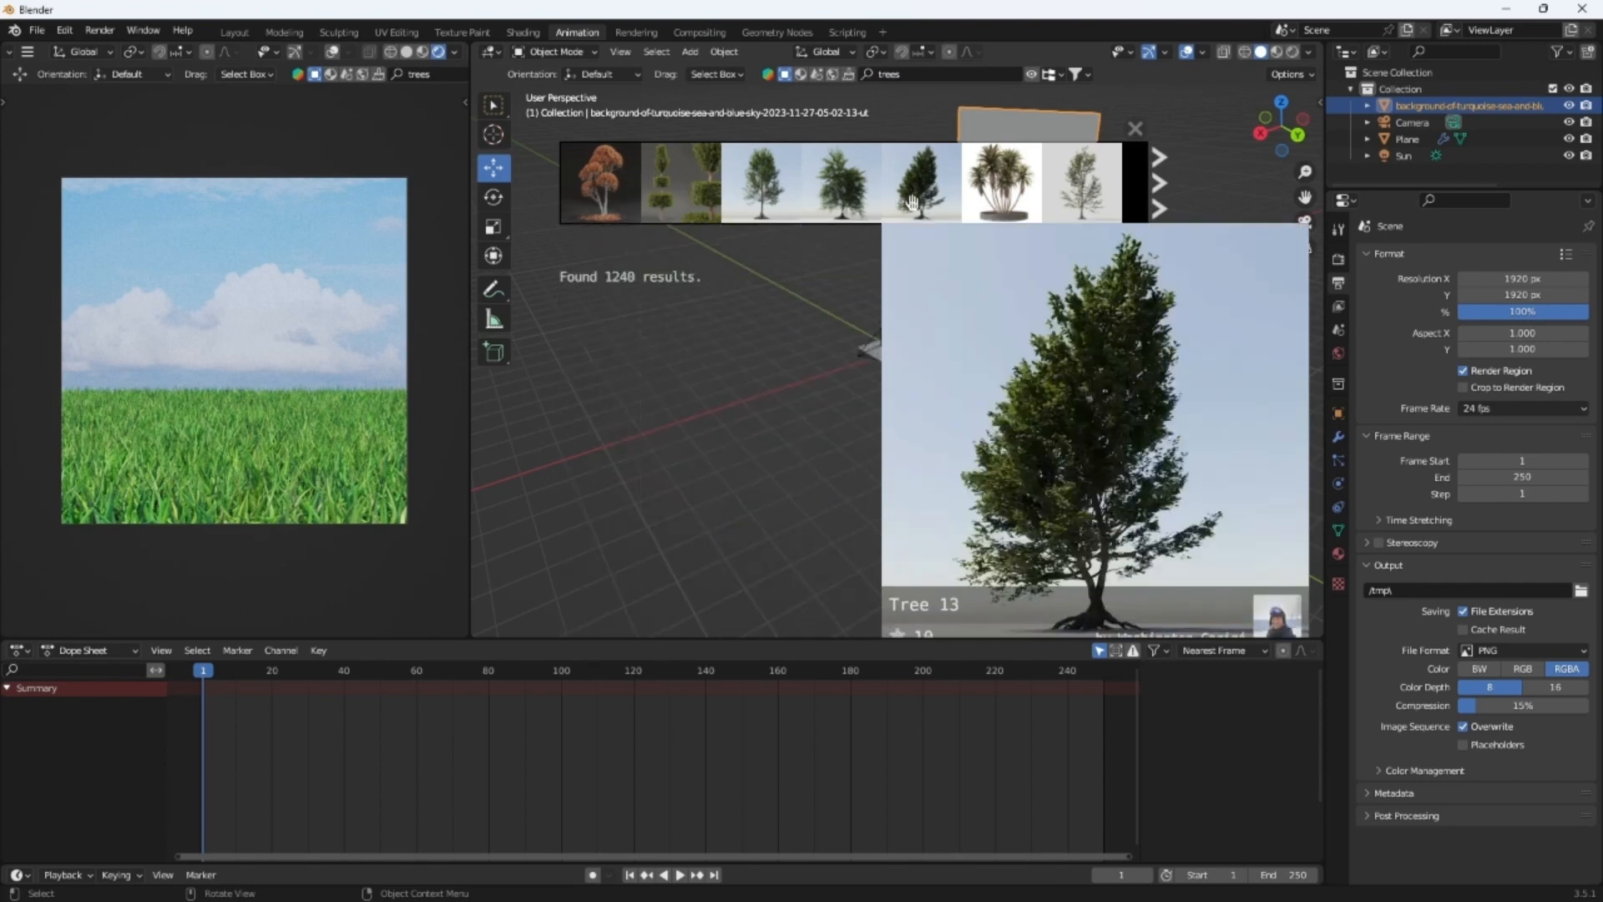
mouse_move(1083, 213)
mouse_move(985, 205)
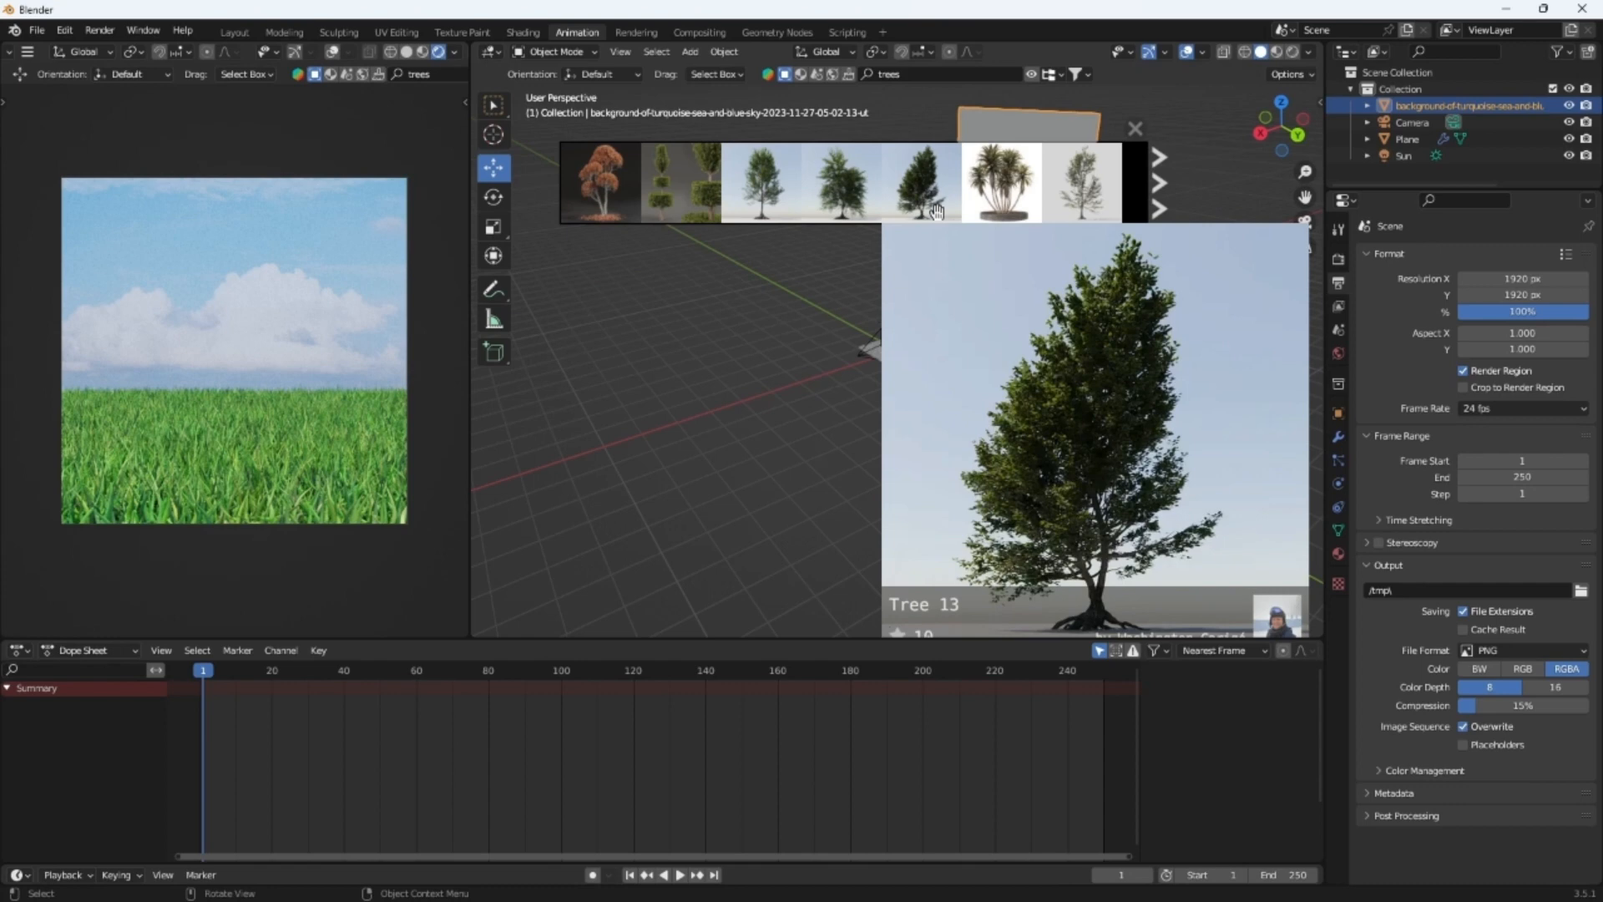
mouse_move(778, 204)
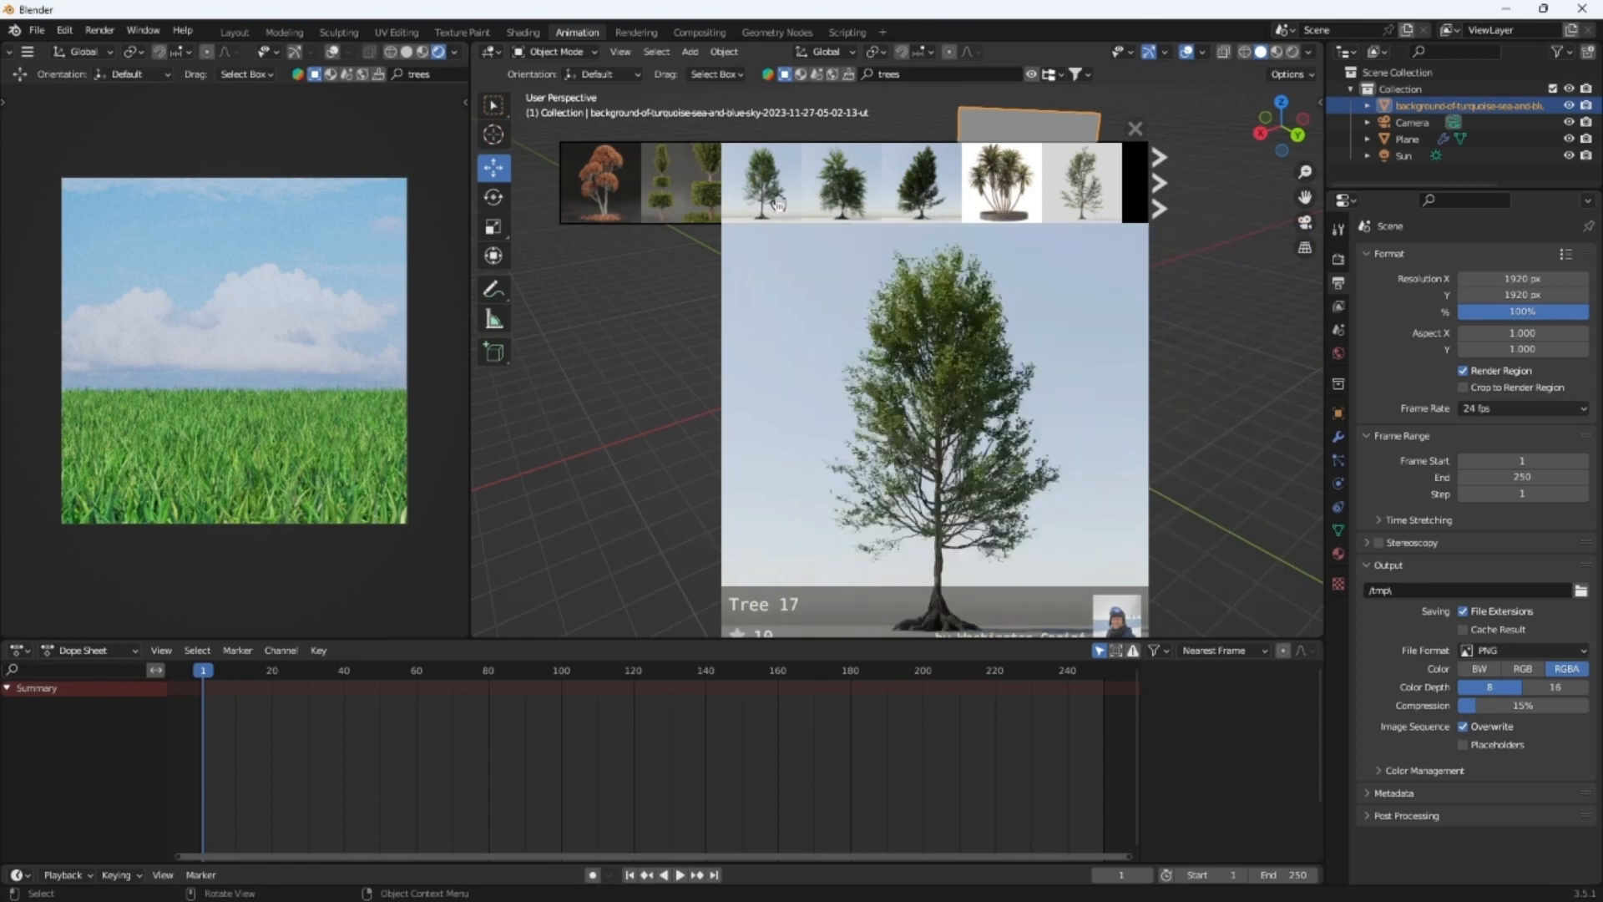
drag(822, 207, 889, 342)
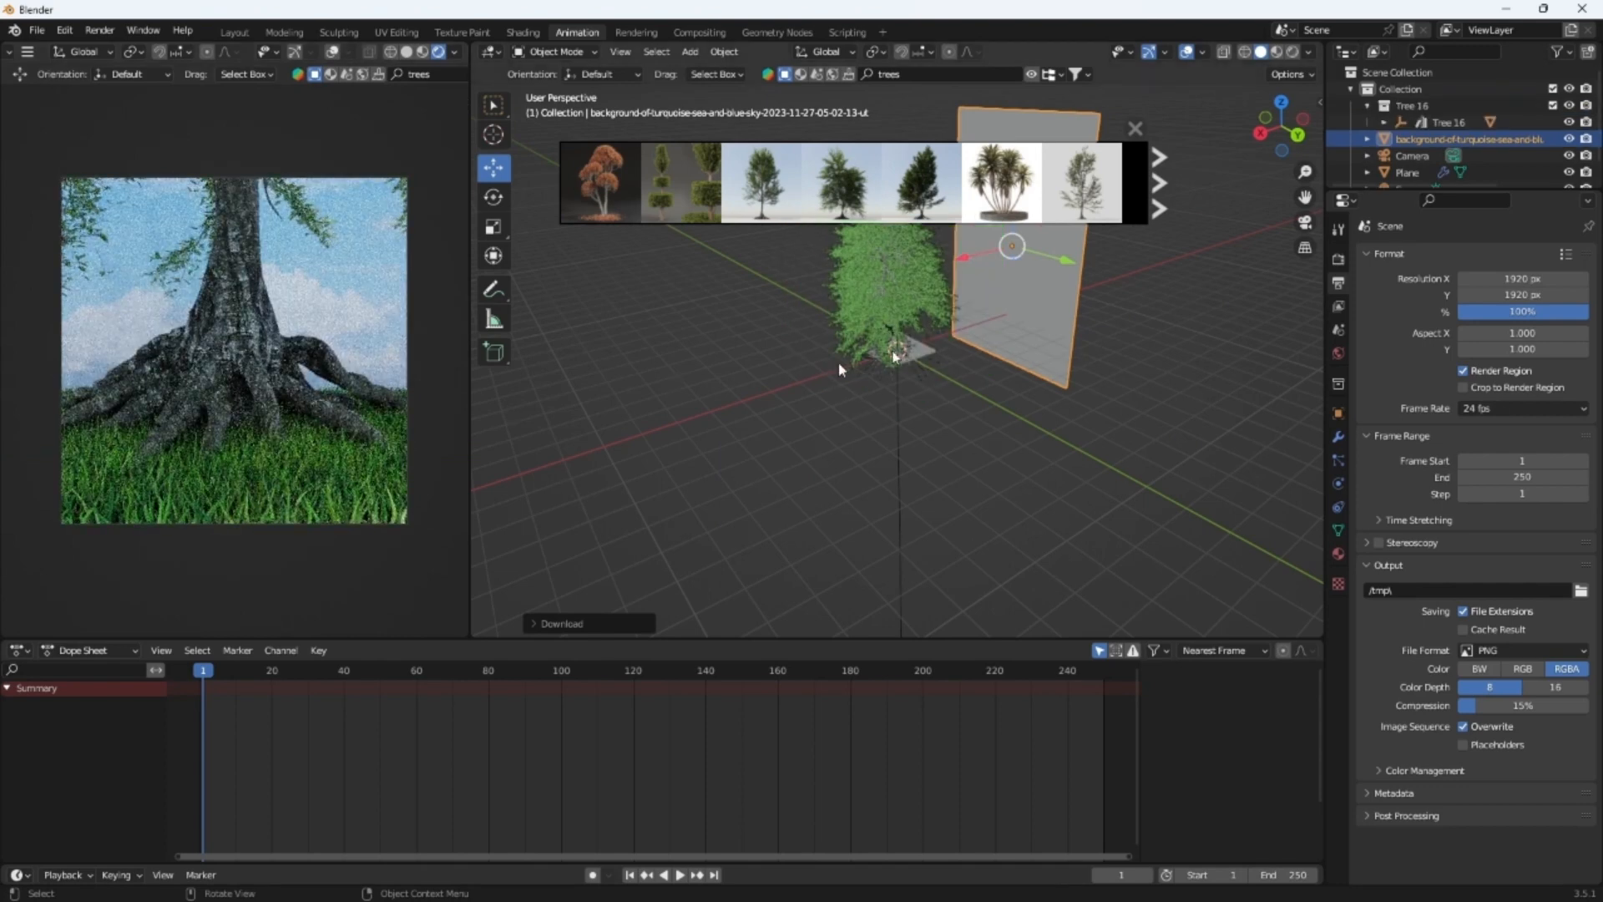
Select the Tree 16 model and set its scale to 0.1 on the X, Y and Z axes
click(1447, 122)
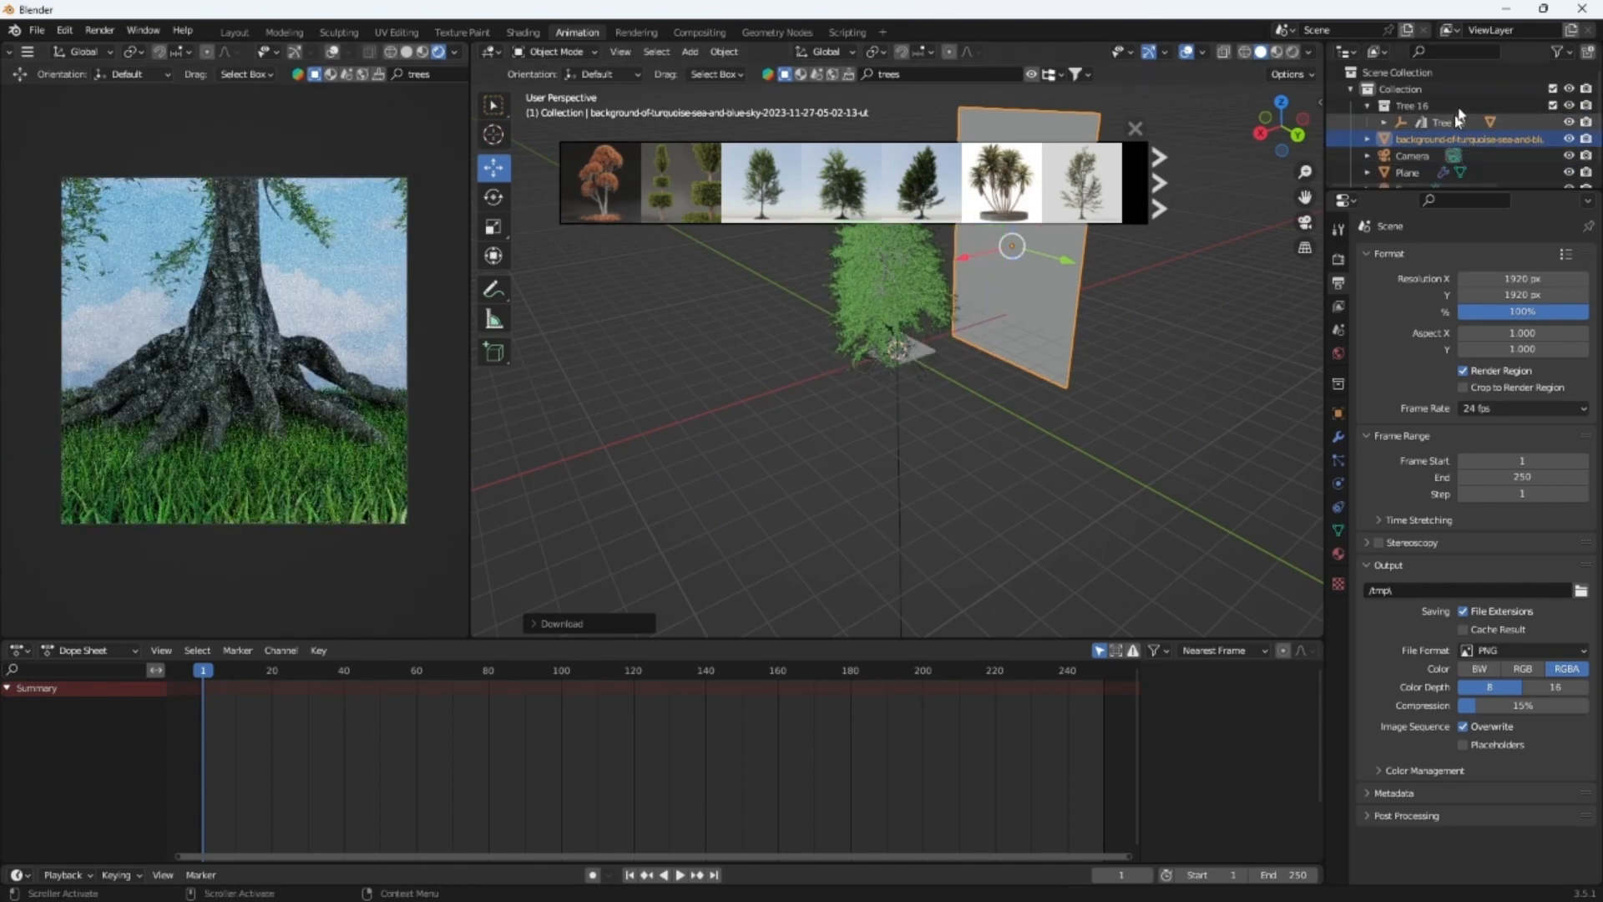
click(1338, 412)
double_click(1502, 437)
text(0.5)
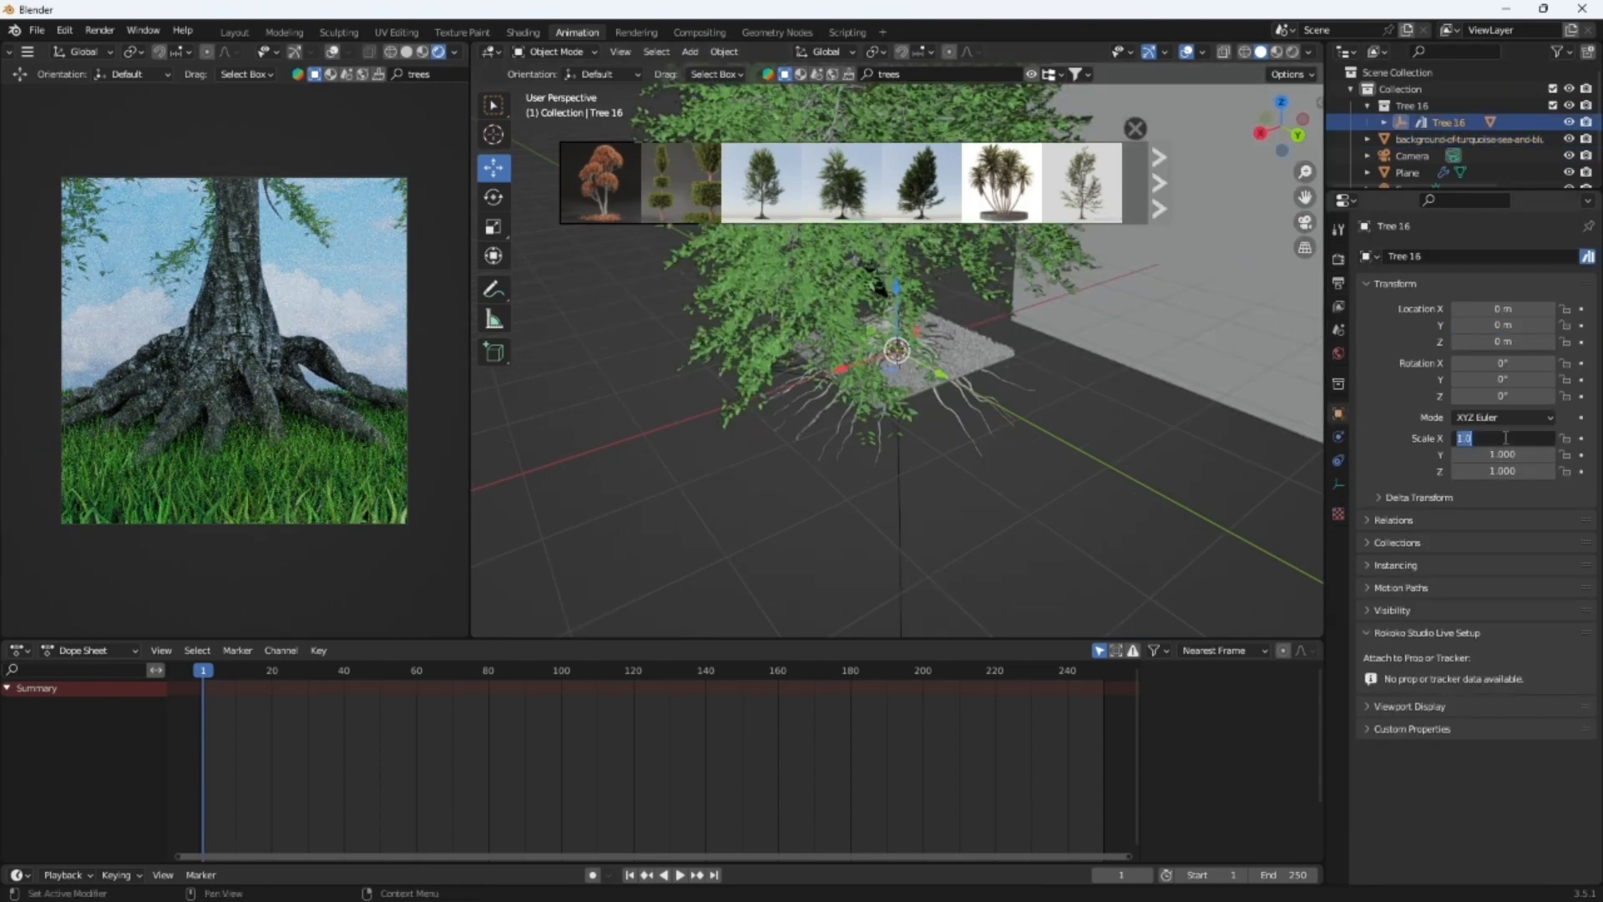
key(Return)
double_click(1504, 454)
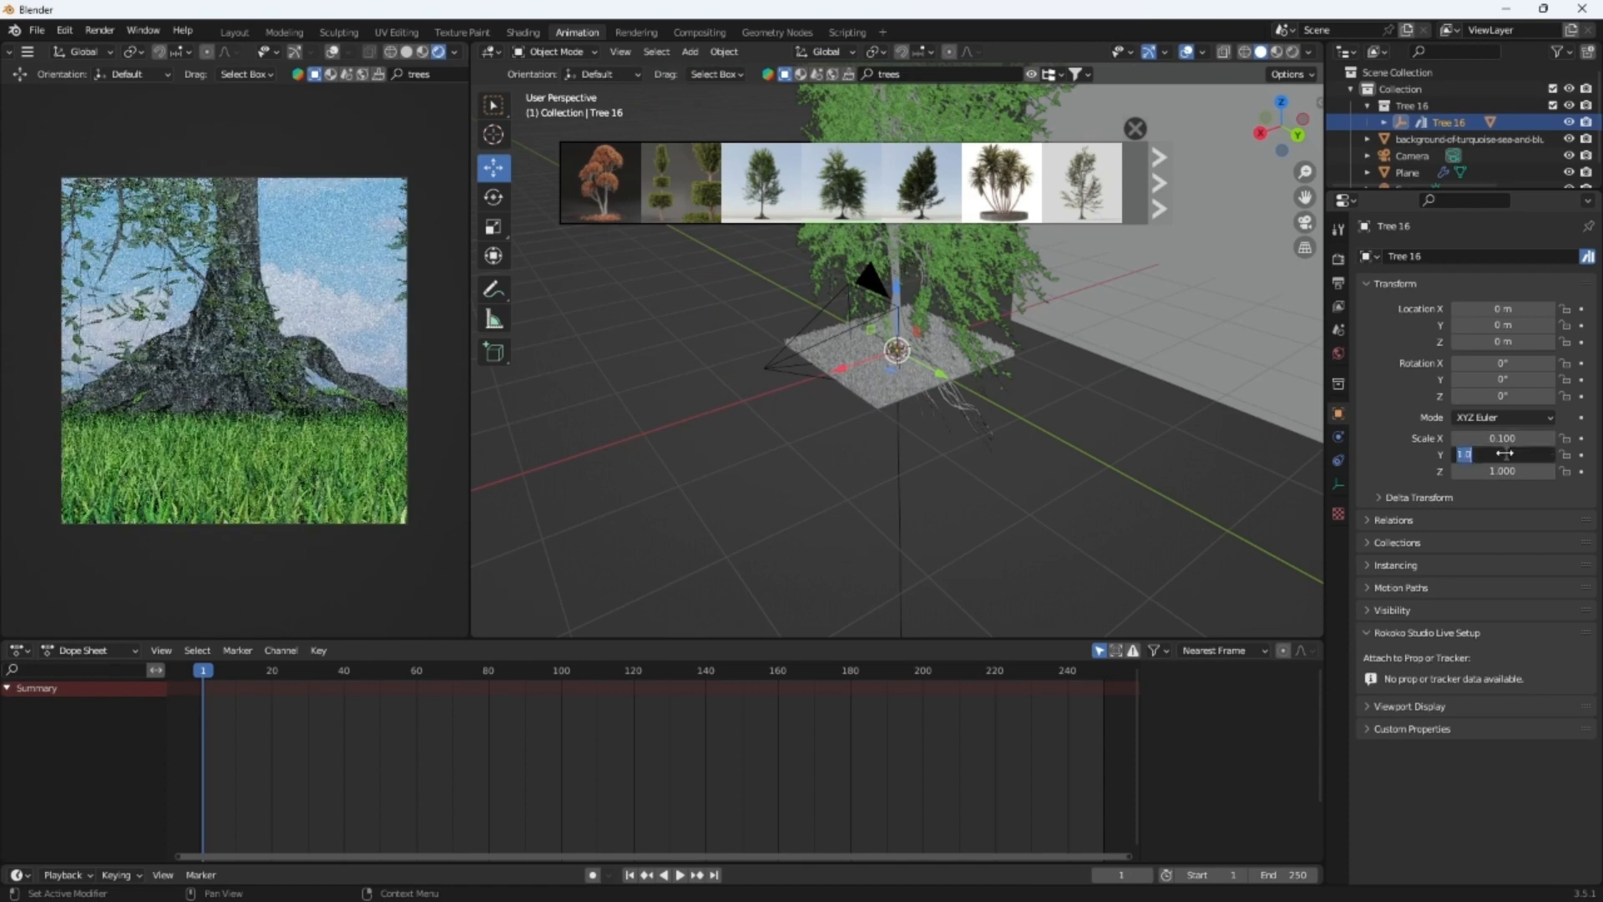
text(0.1)
key(Return)
double_click(1494, 471)
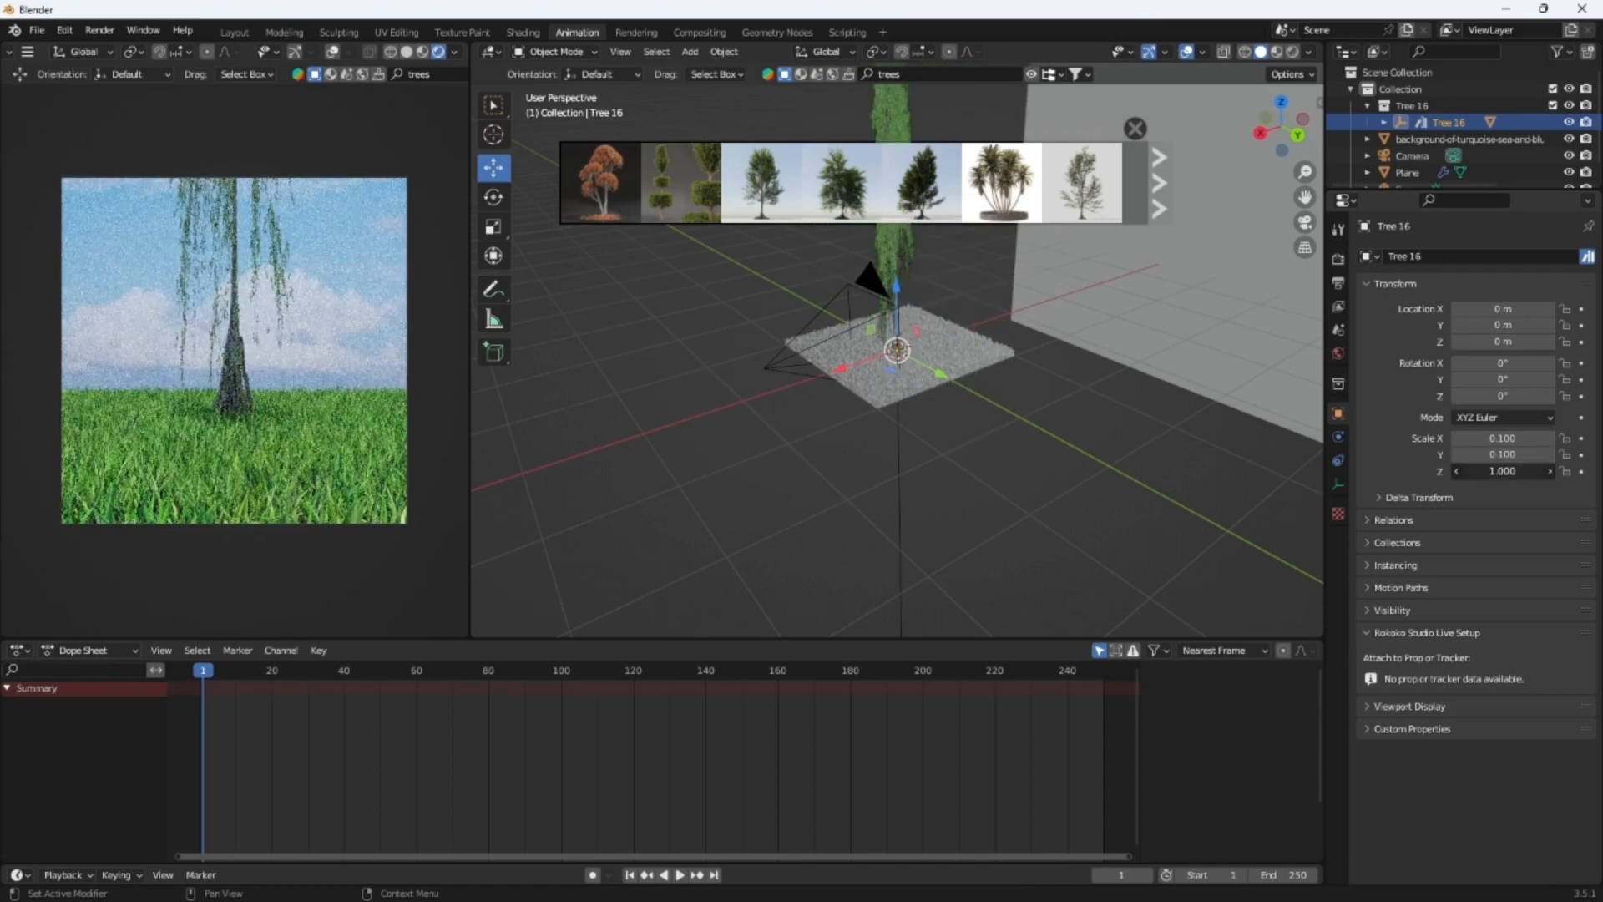
text(0.2)
key(Return)
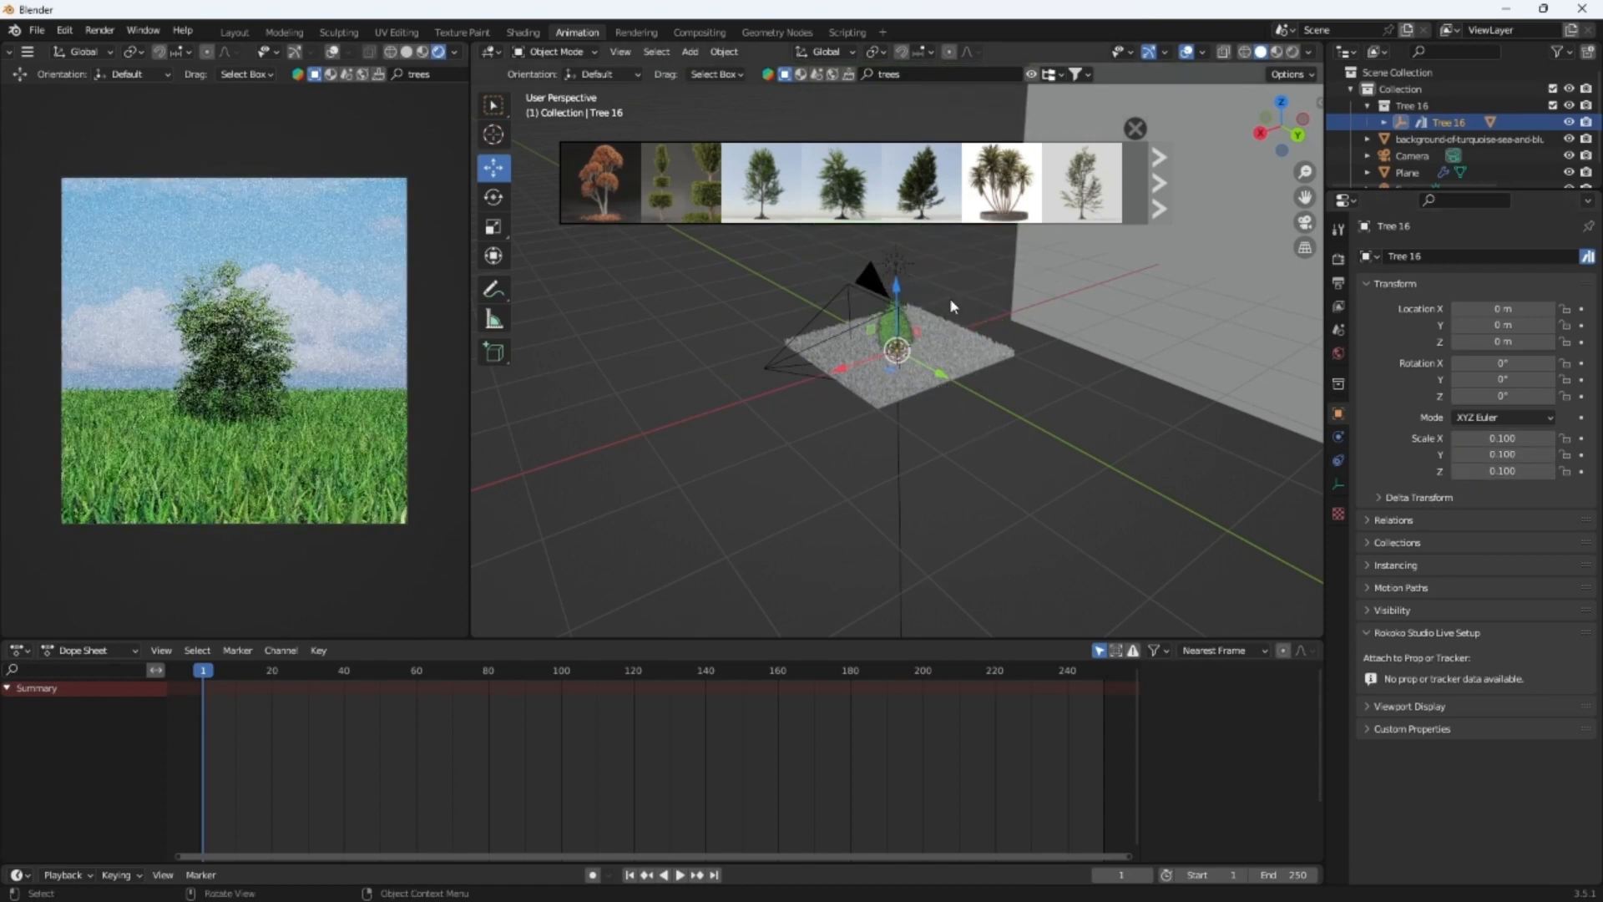
Set the tree's scale to 0.4 on the X, Y and Z axes
double_click(1521, 436)
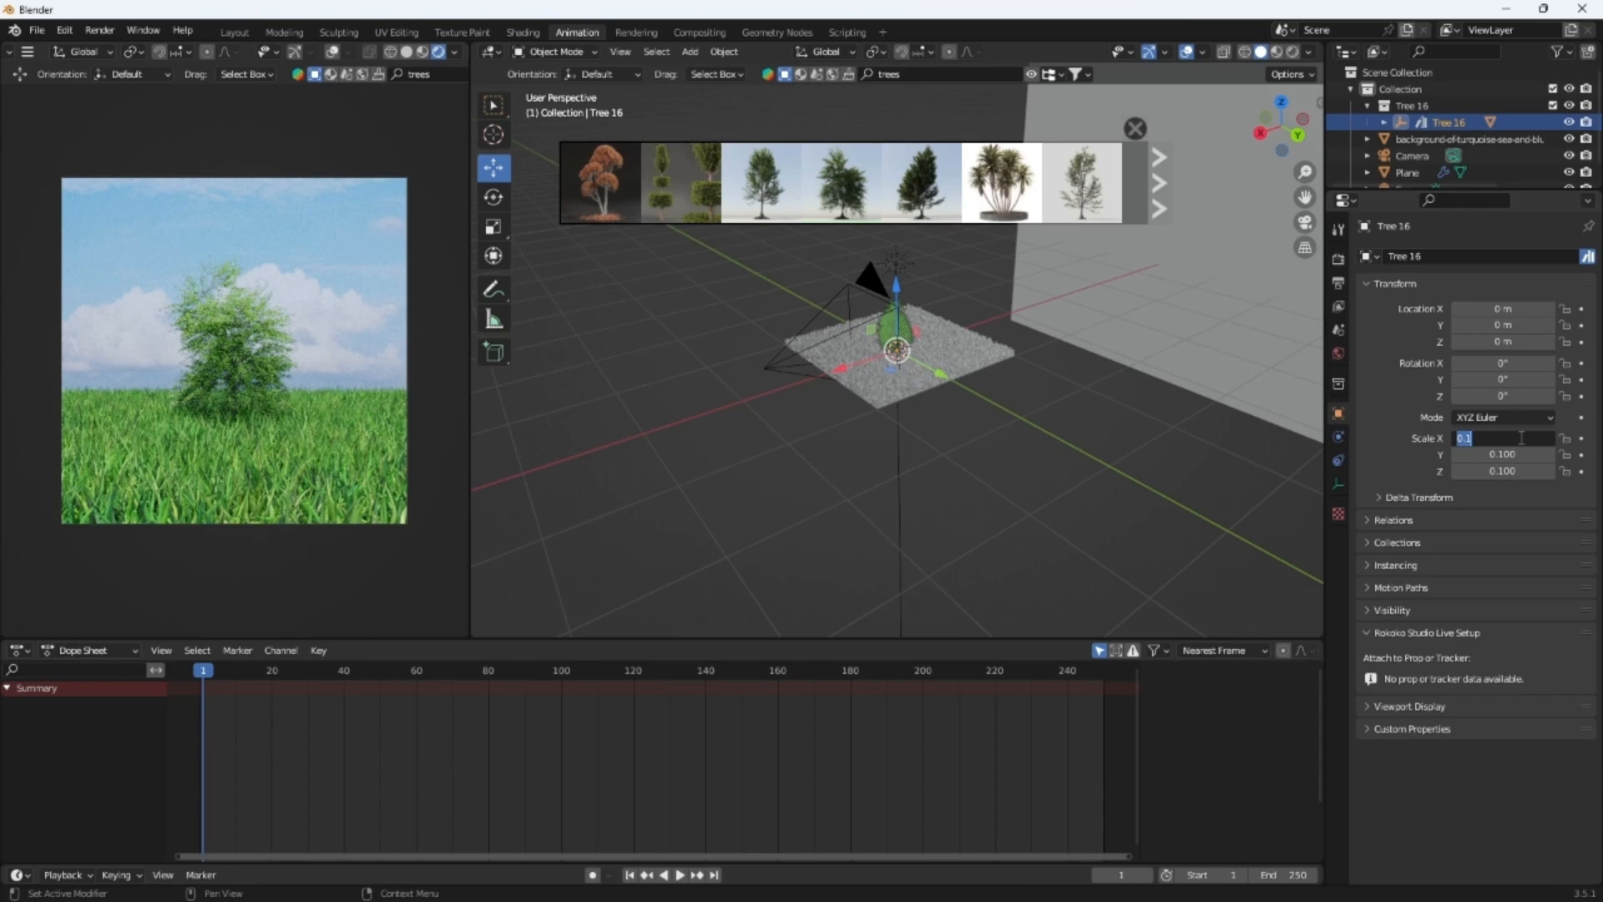
text(0.4)
key(Return)
double_click(1499, 454)
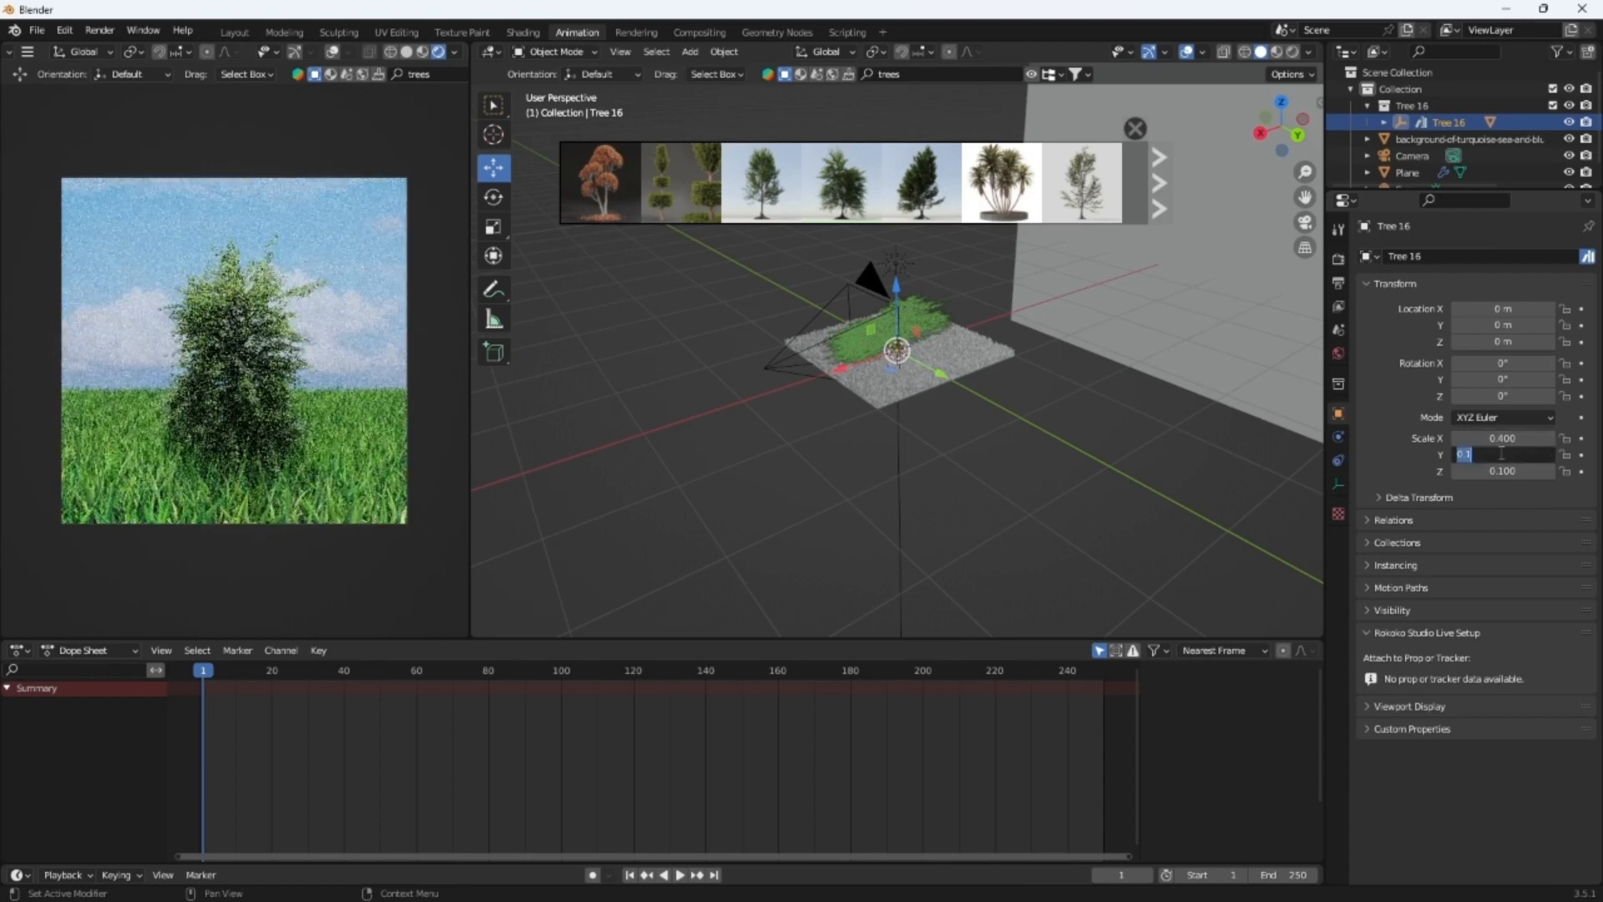
text(0.4)
key(Return)
double_click(1494, 470)
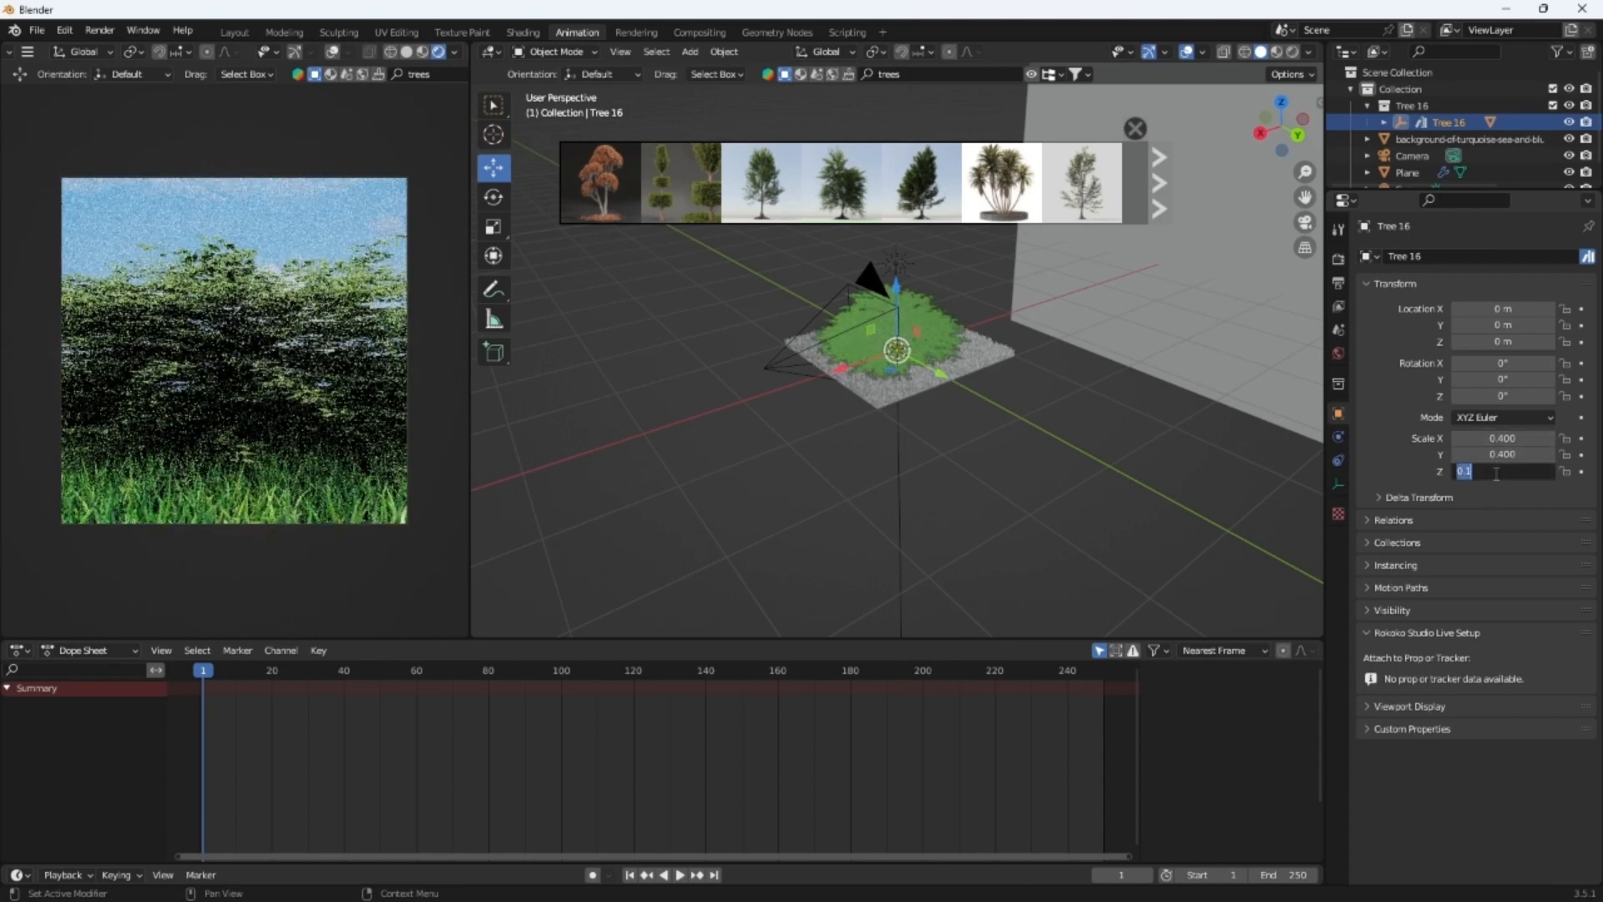
text(0.4)
key(Return)
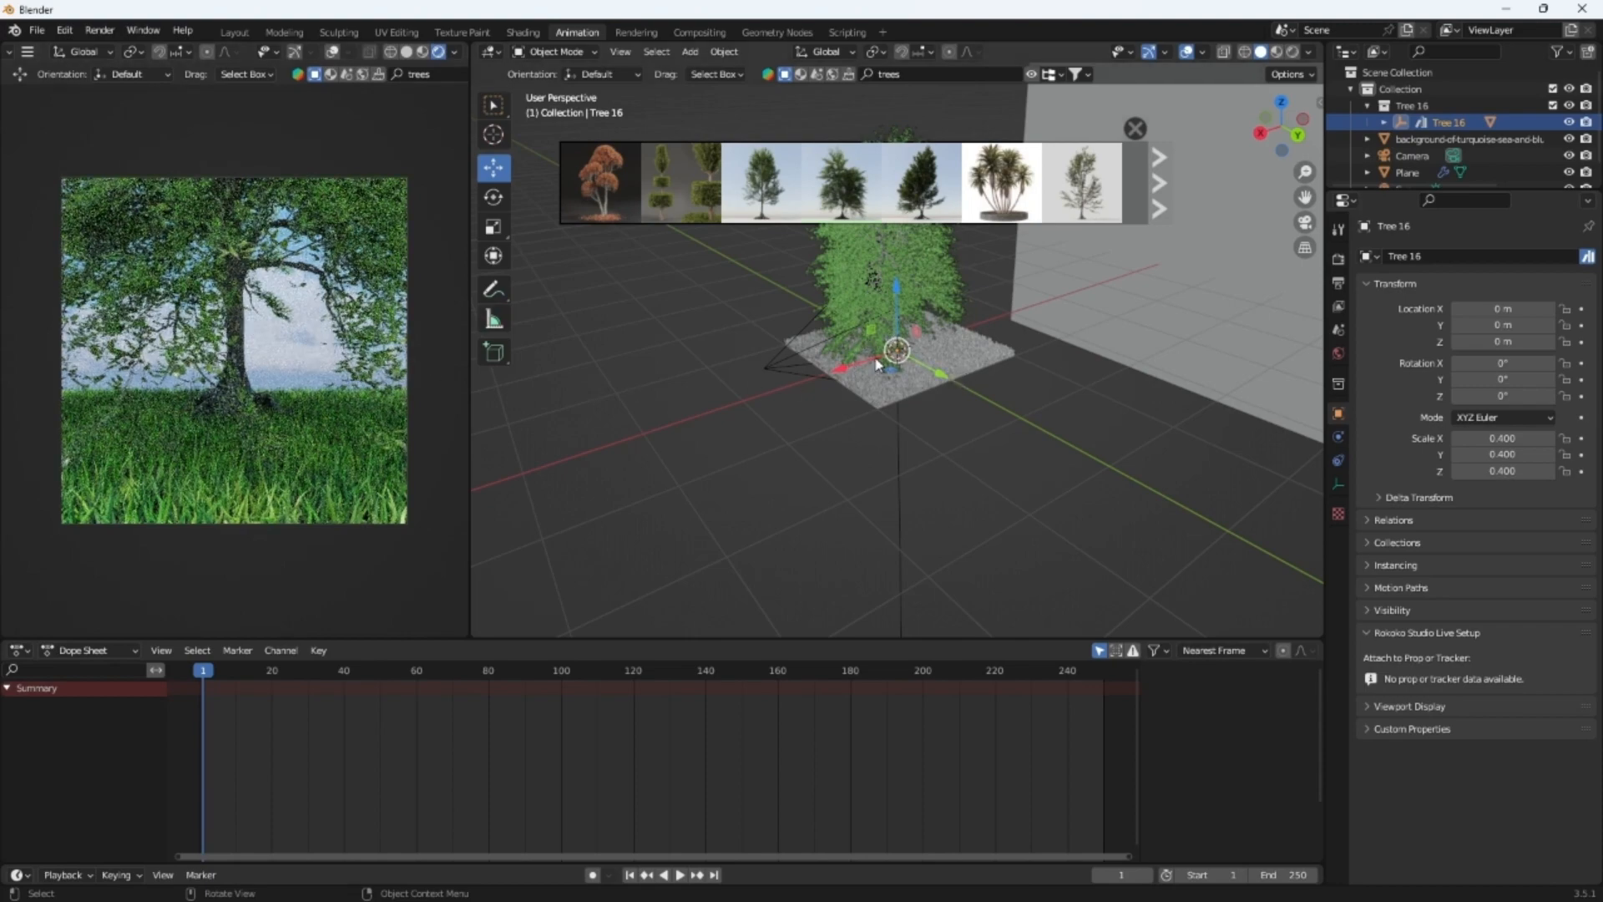
Move the tree to about -0.9 m along X and 0.52 m along Y, and dismiss the asset results
drag(853, 363, 910, 341)
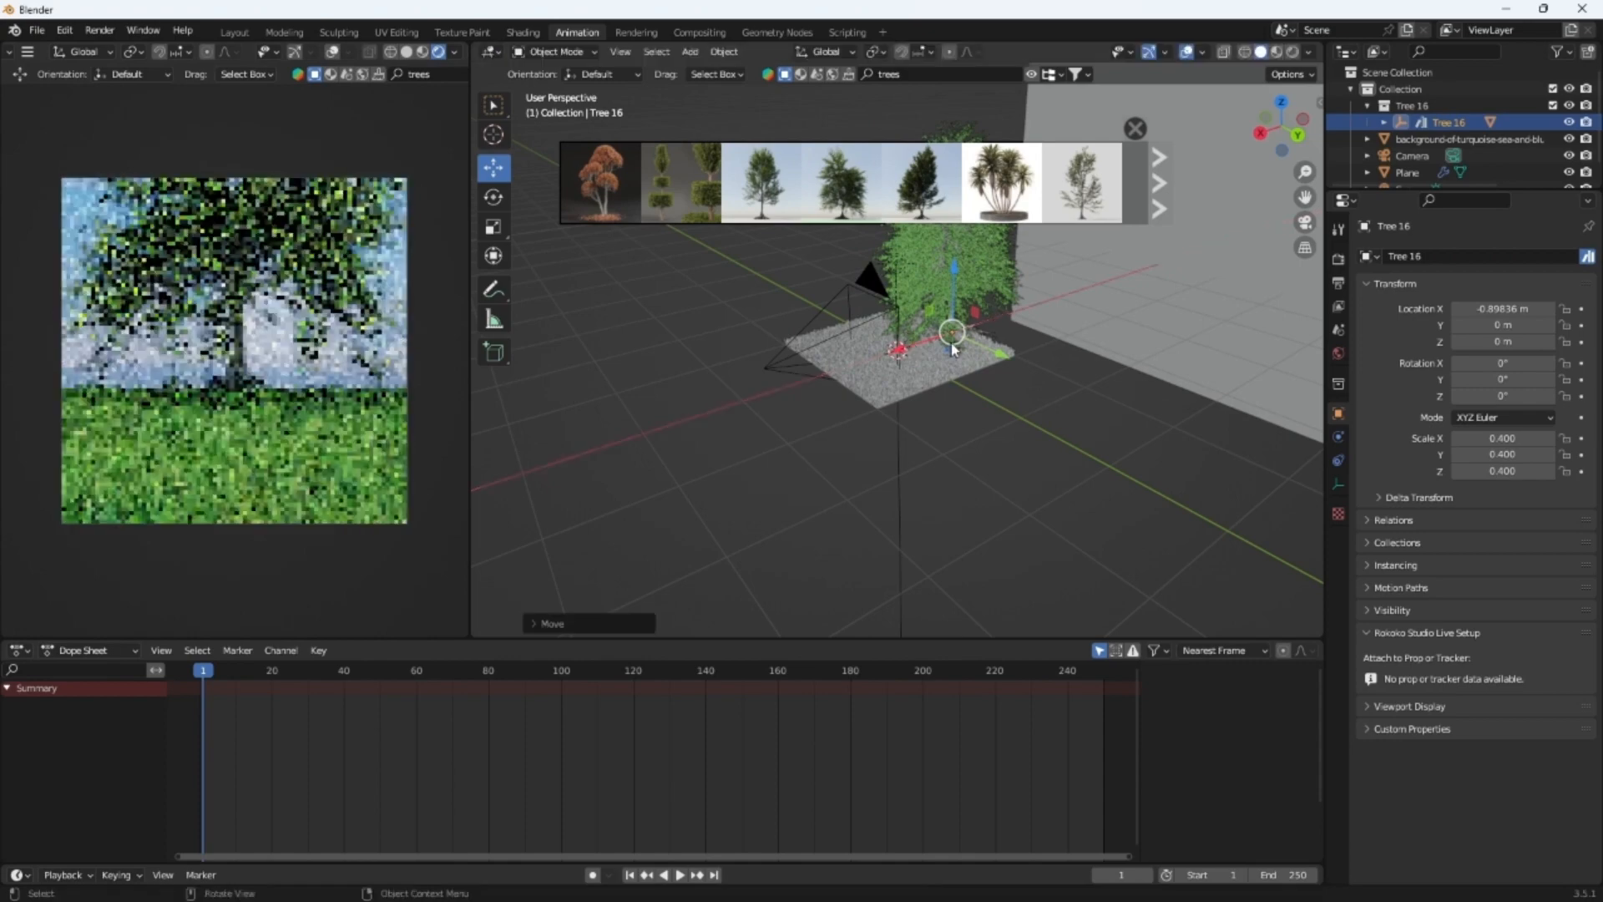
drag(1006, 354, 1037, 359)
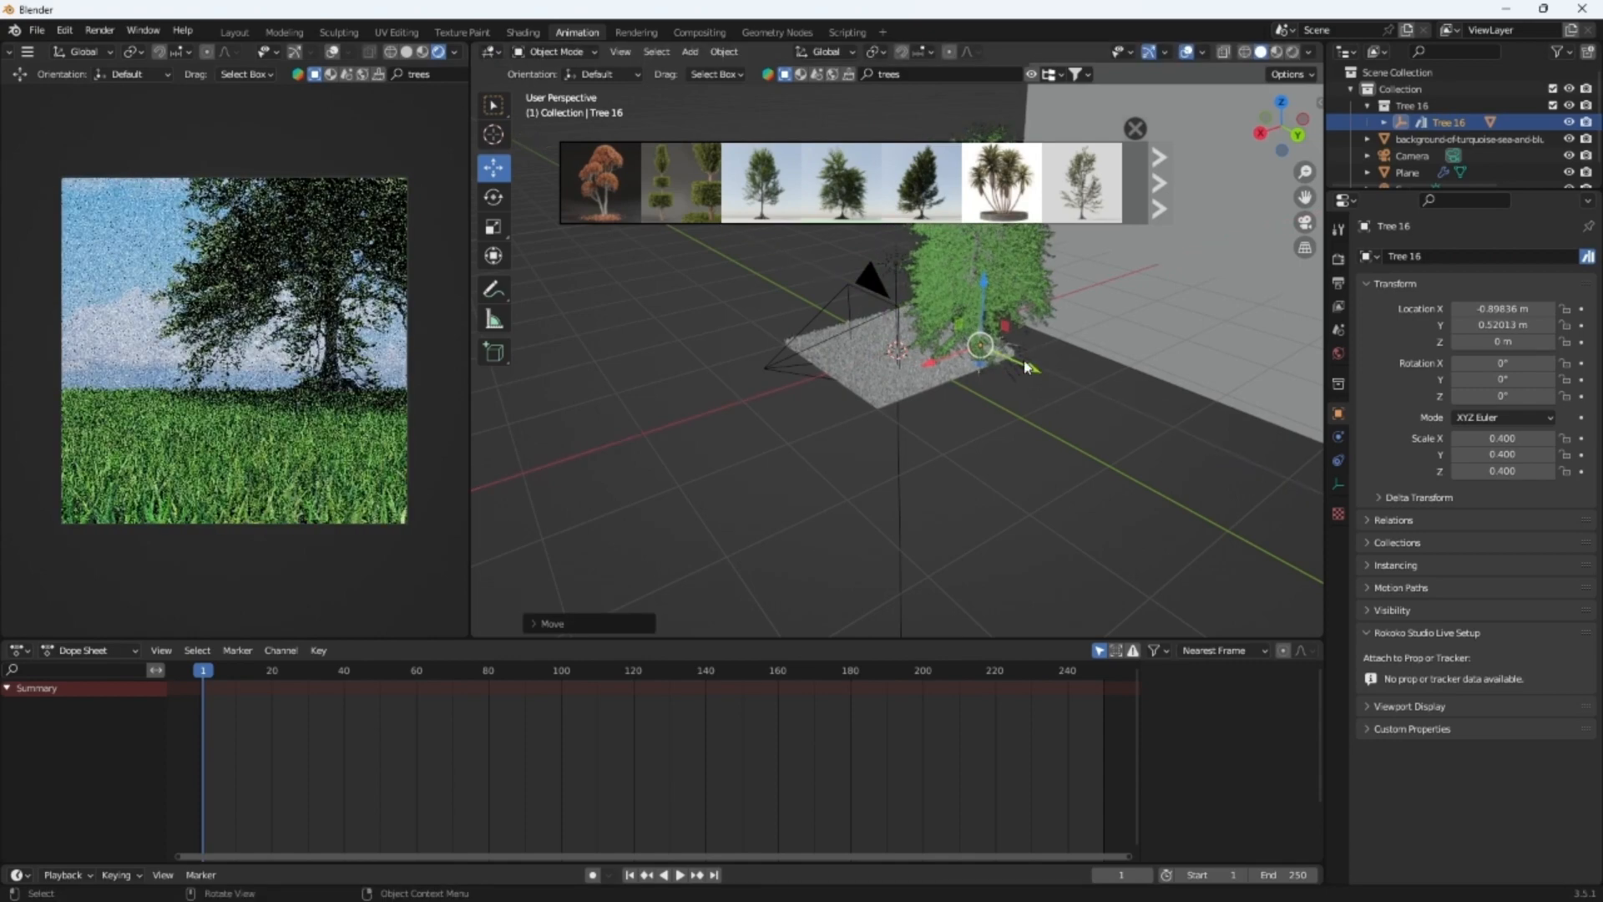
click(1136, 129)
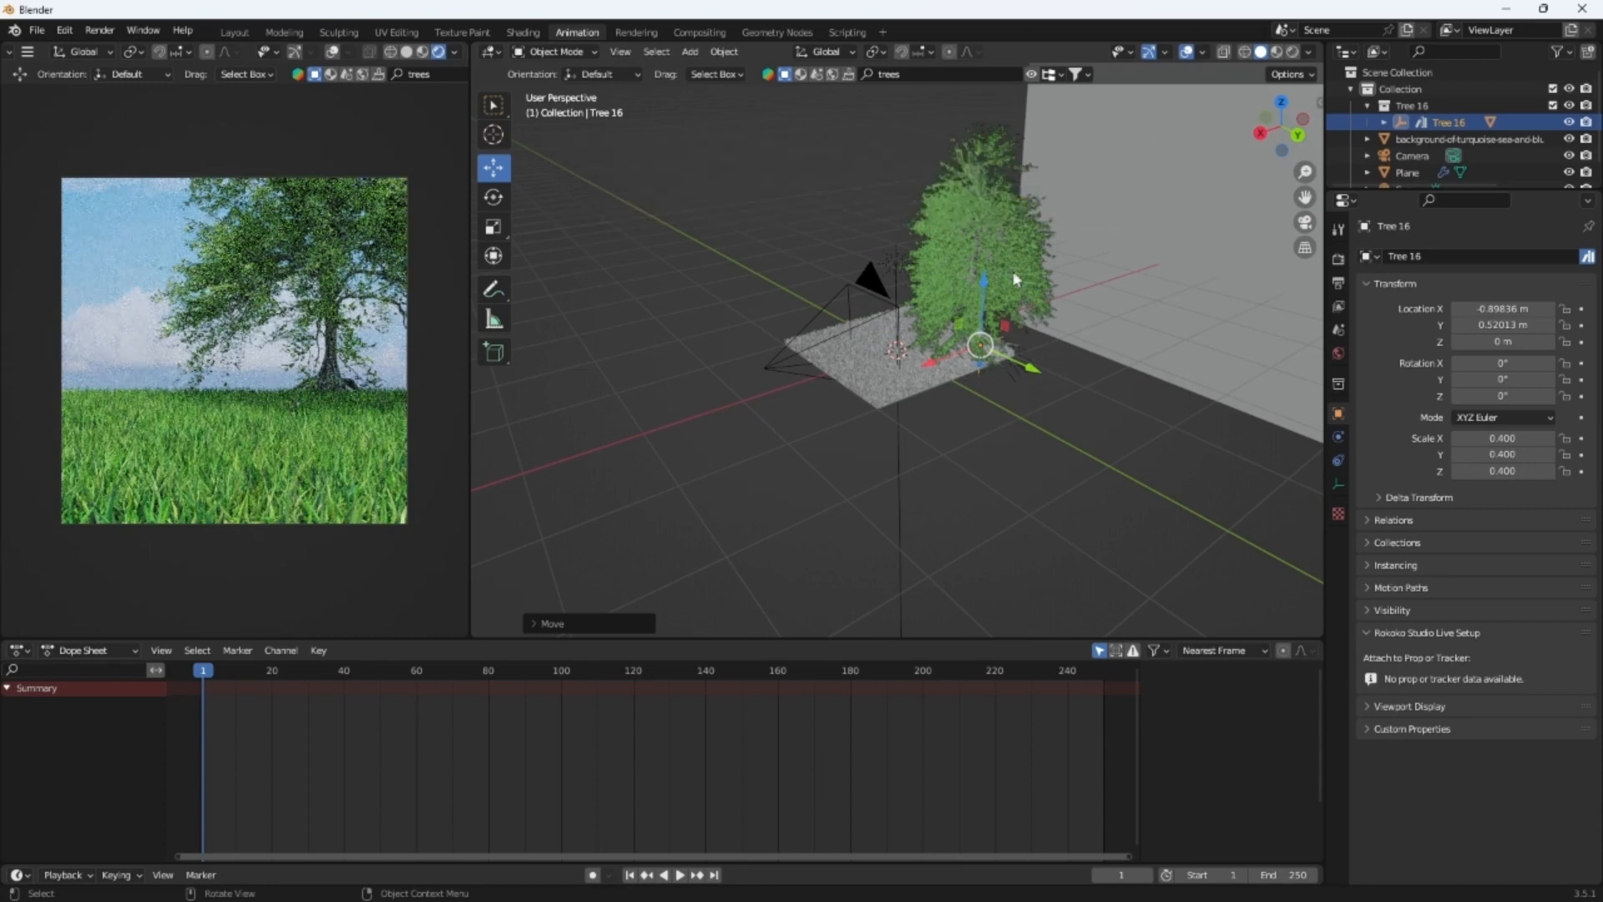
Keep the asset type on models and search the asset library for "flower"
click(807, 79)
click(912, 76)
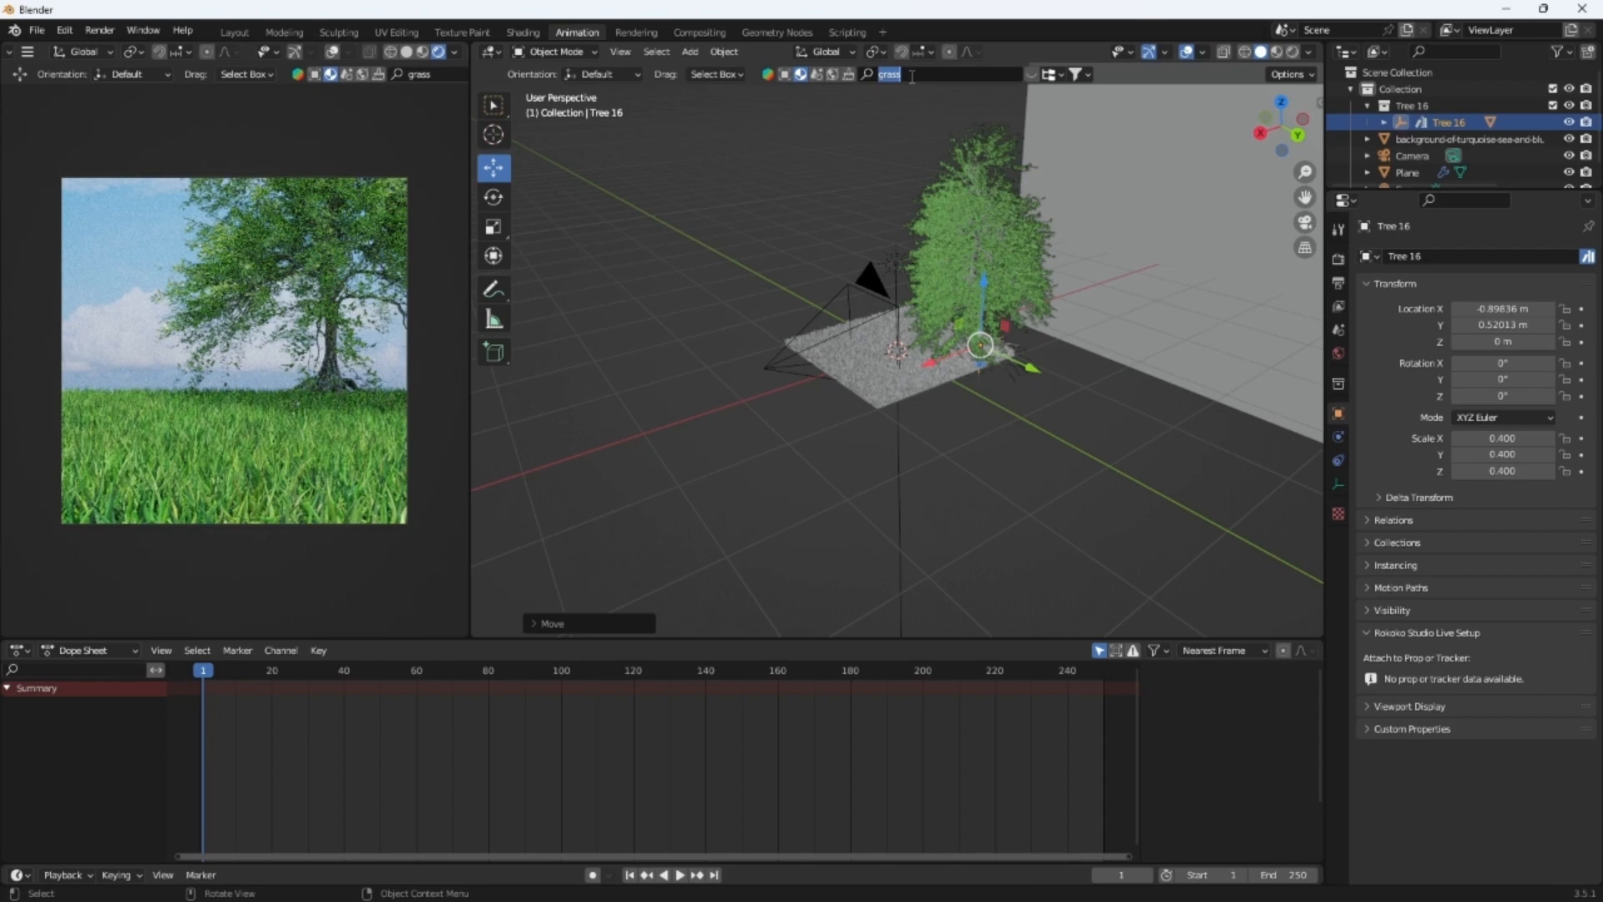
click(787, 76)
click(786, 76)
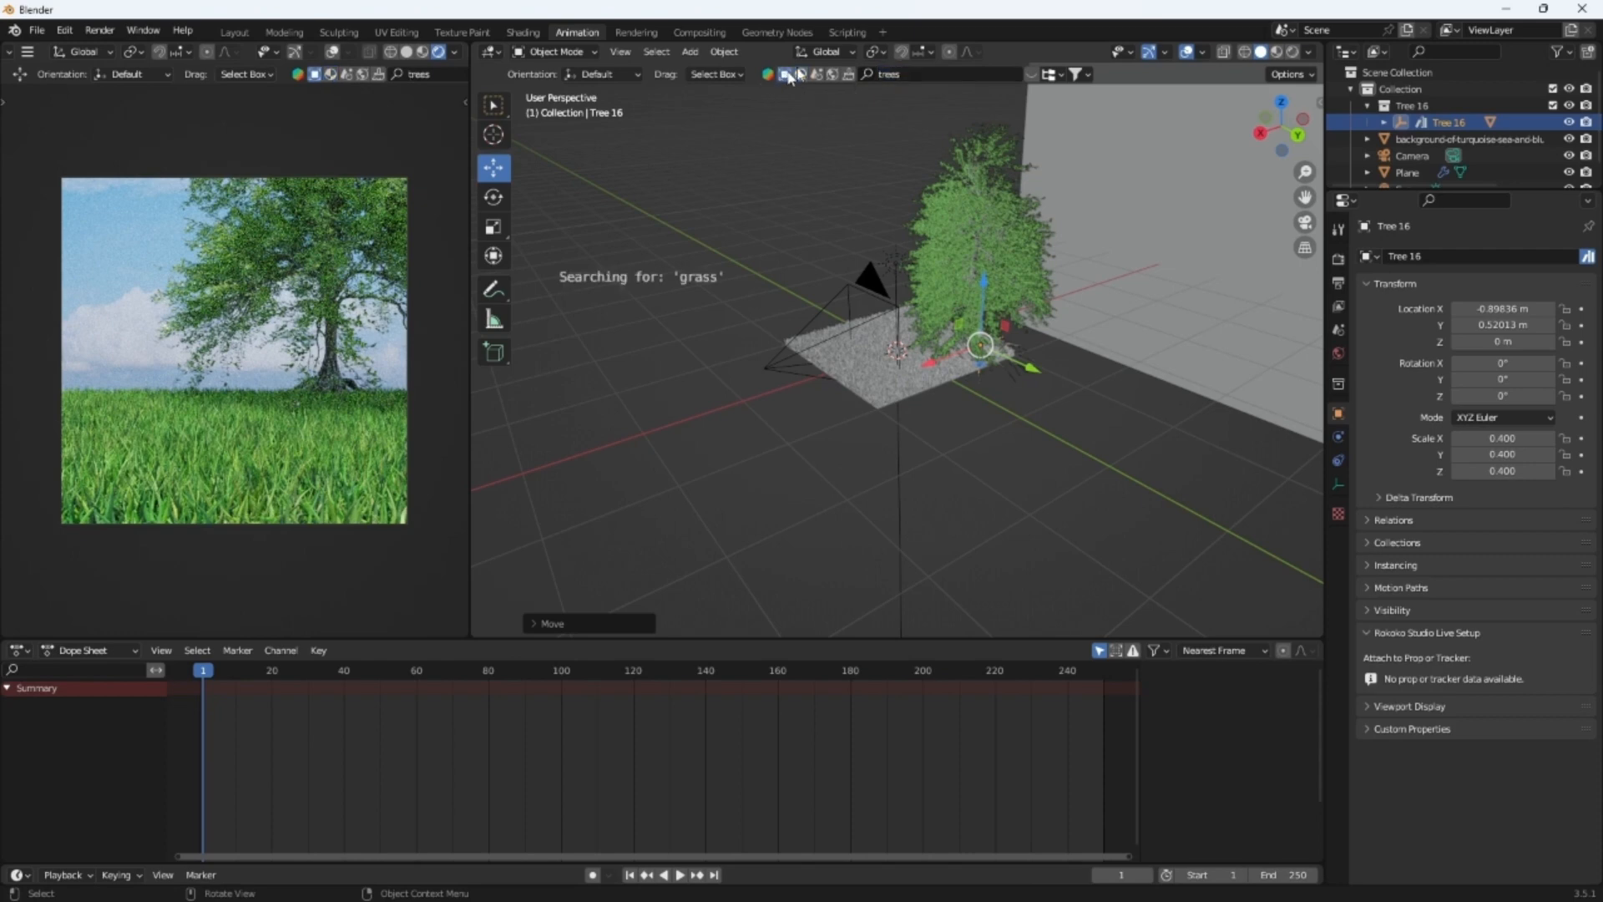
click(892, 74)
text(t)
key(Return)
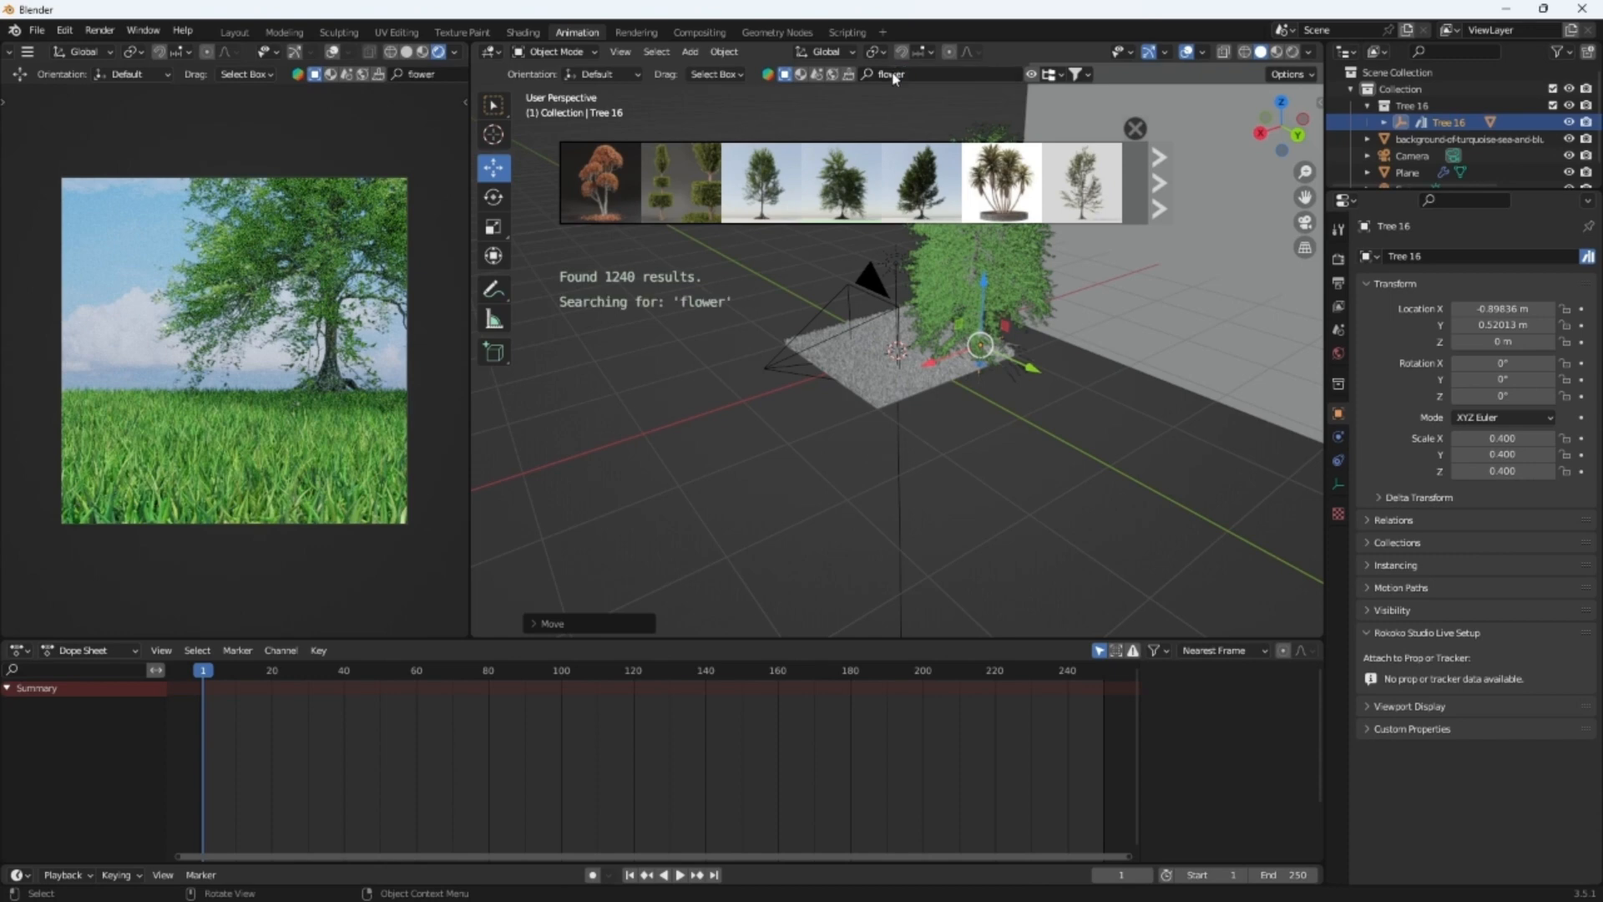
Compare the flower model previews and add the Flowers arch model to the scene
mouse_move(688, 182)
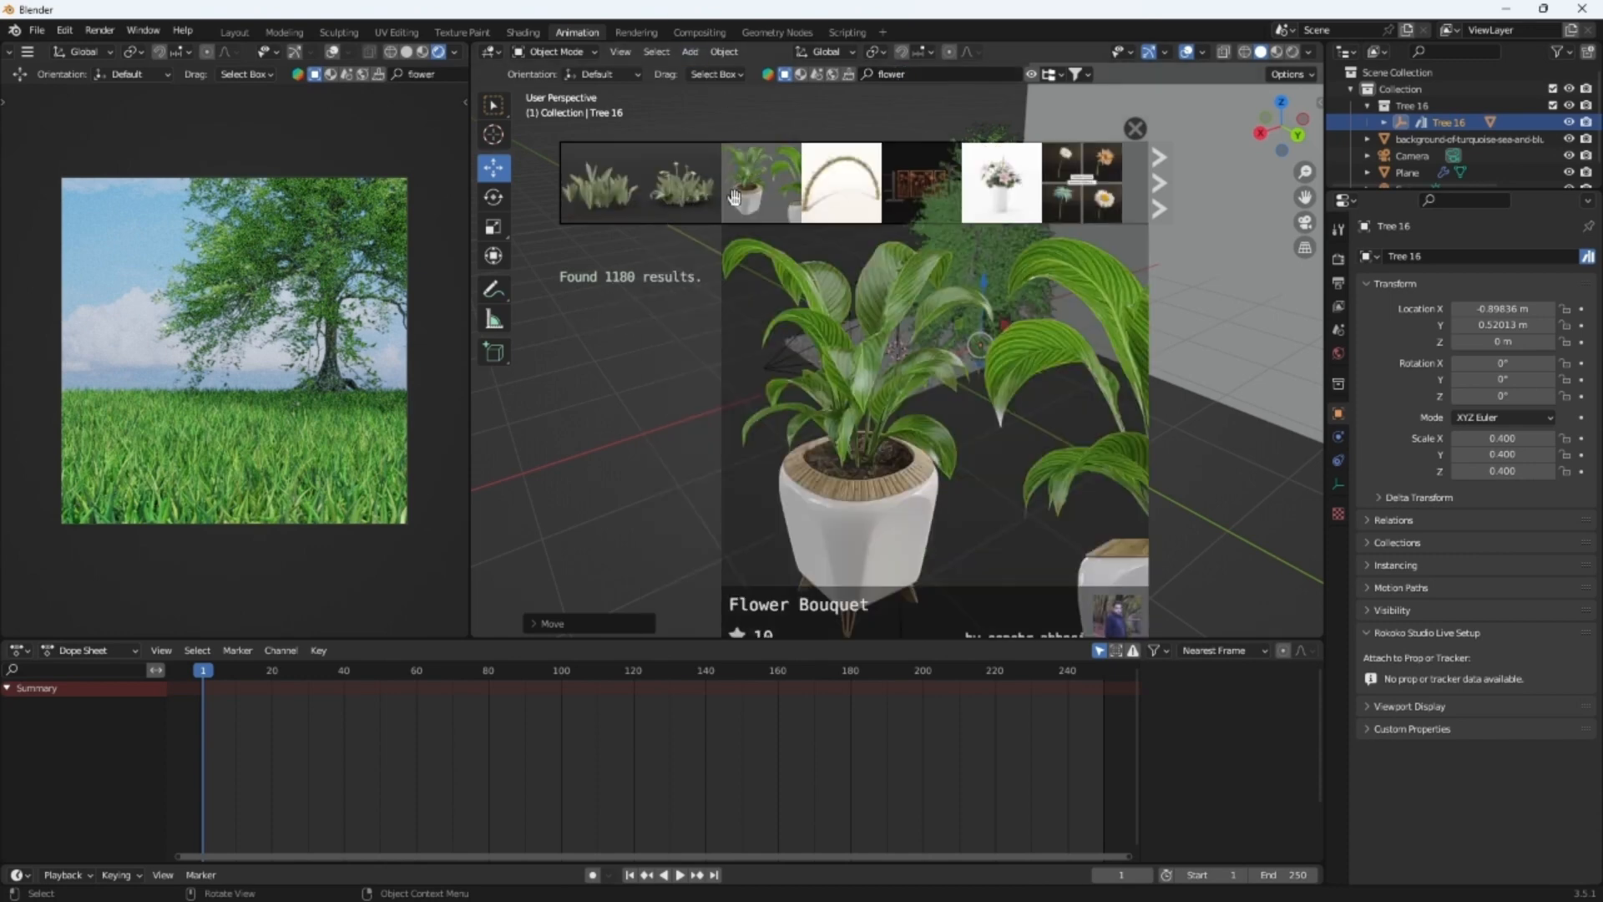
mouse_move(1107, 199)
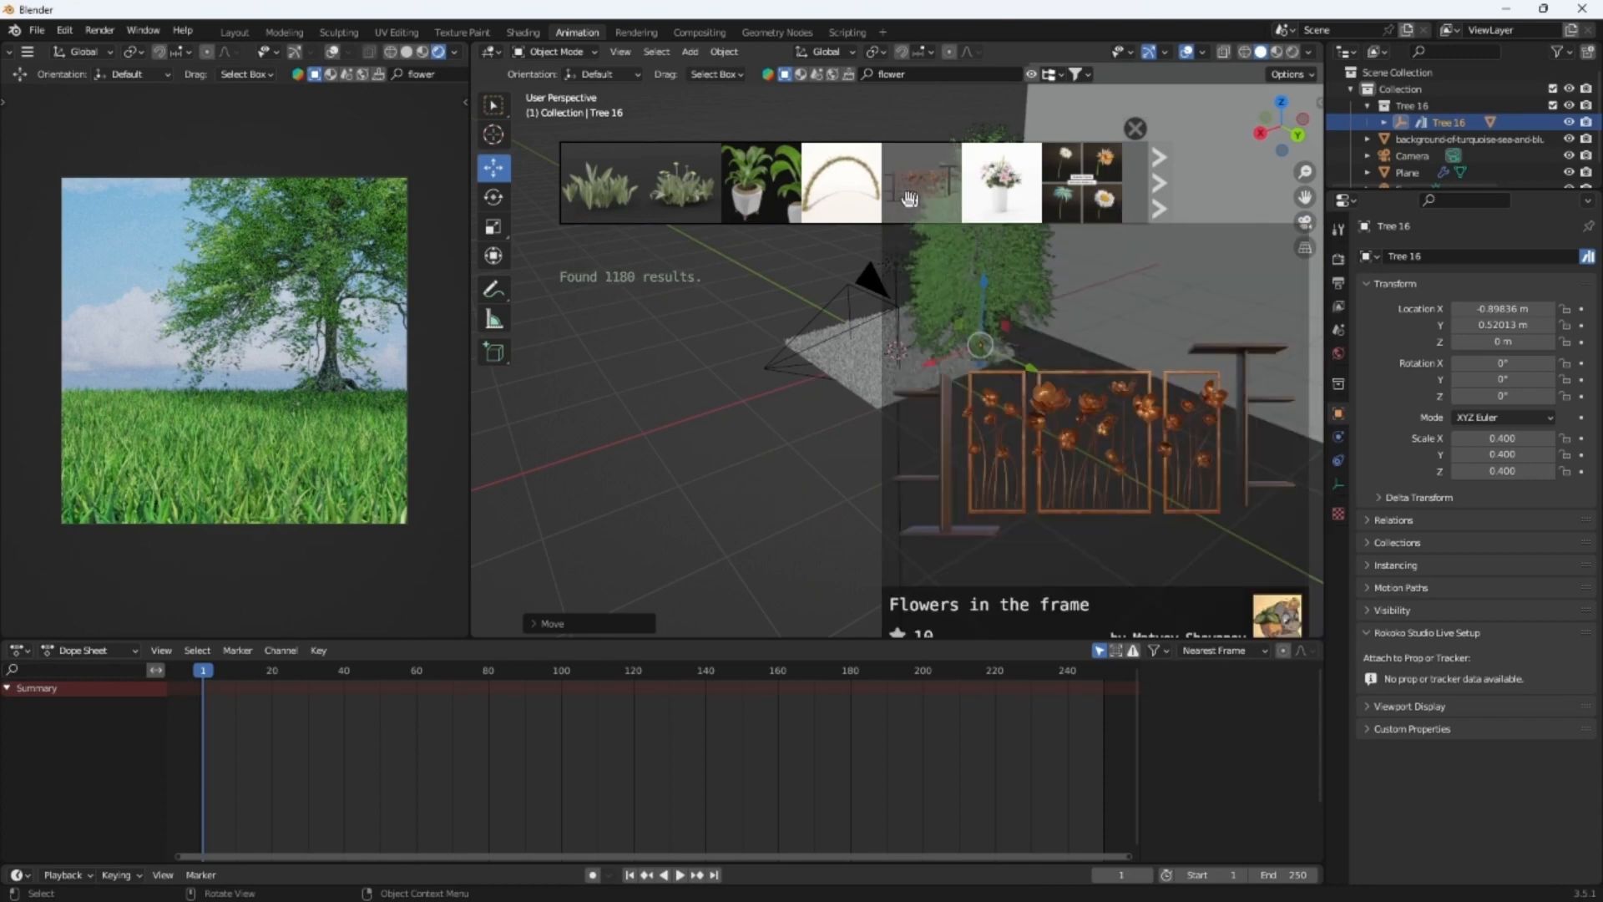
mouse_move(869, 196)
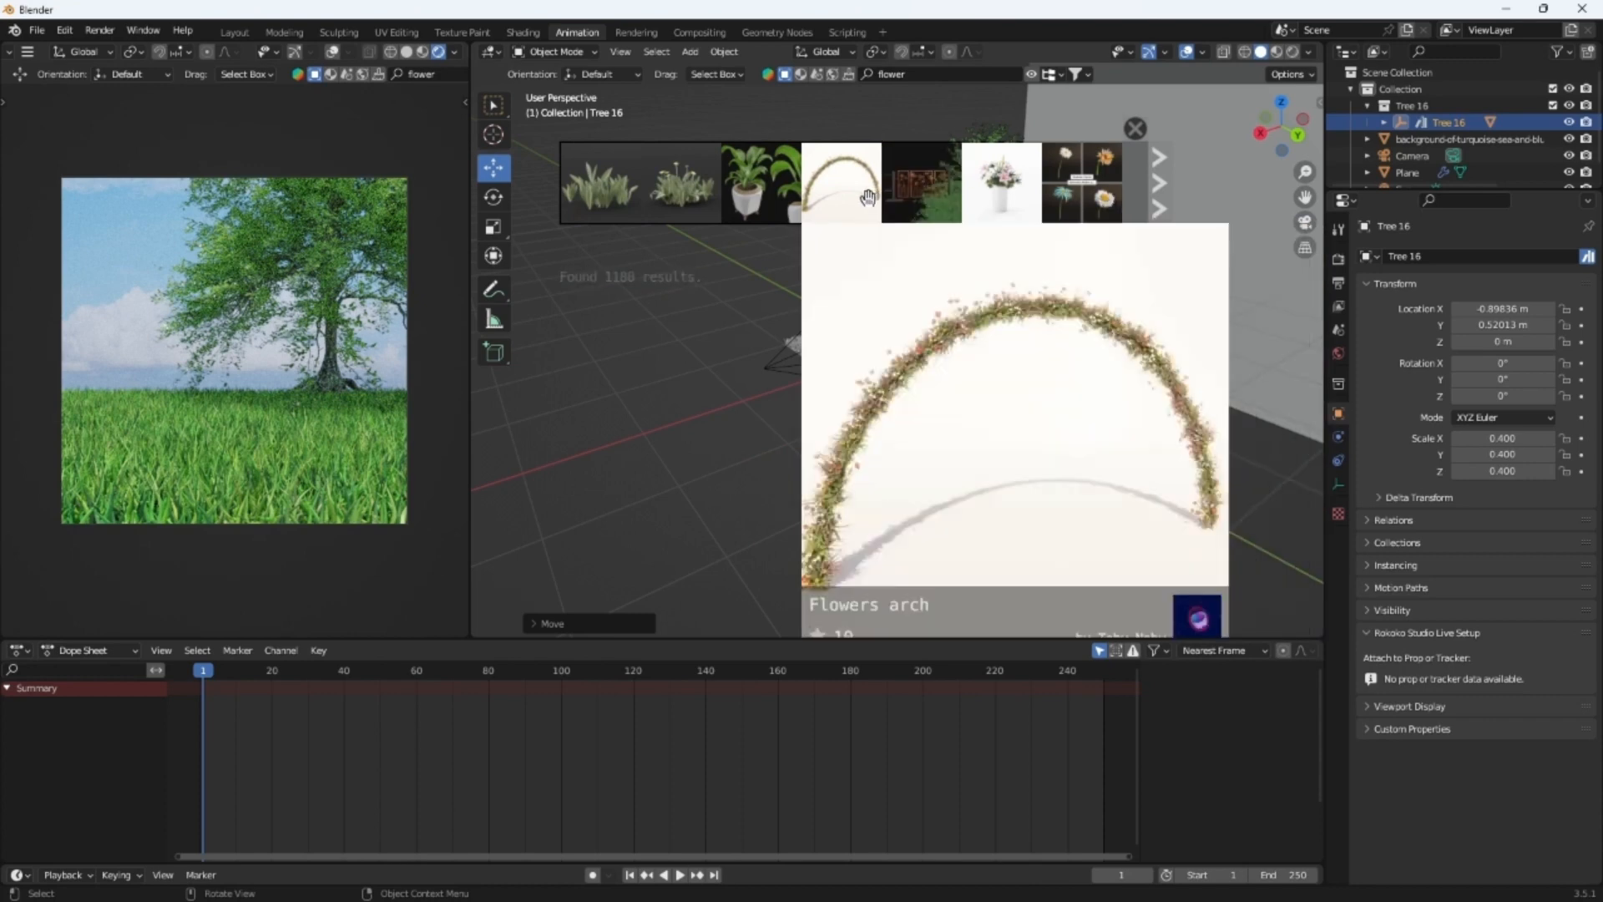
click(868, 197)
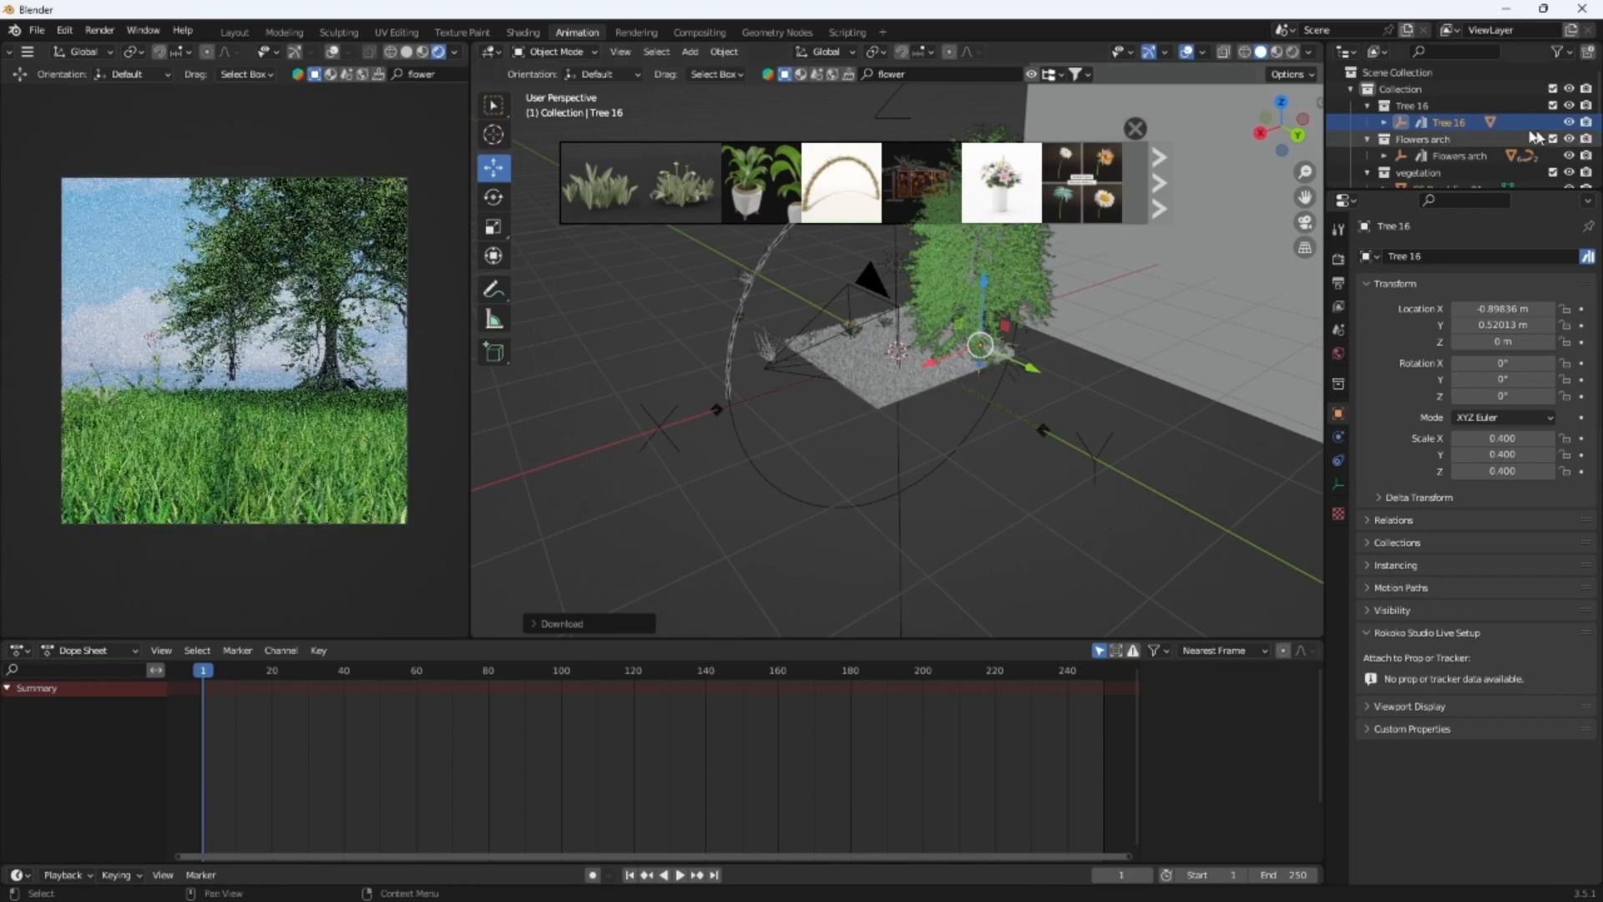
Rotate the Flowers arch to about -89.3° around Z, move it to about 2.77 m along X, and hide the asset results
click(1469, 157)
click(493, 197)
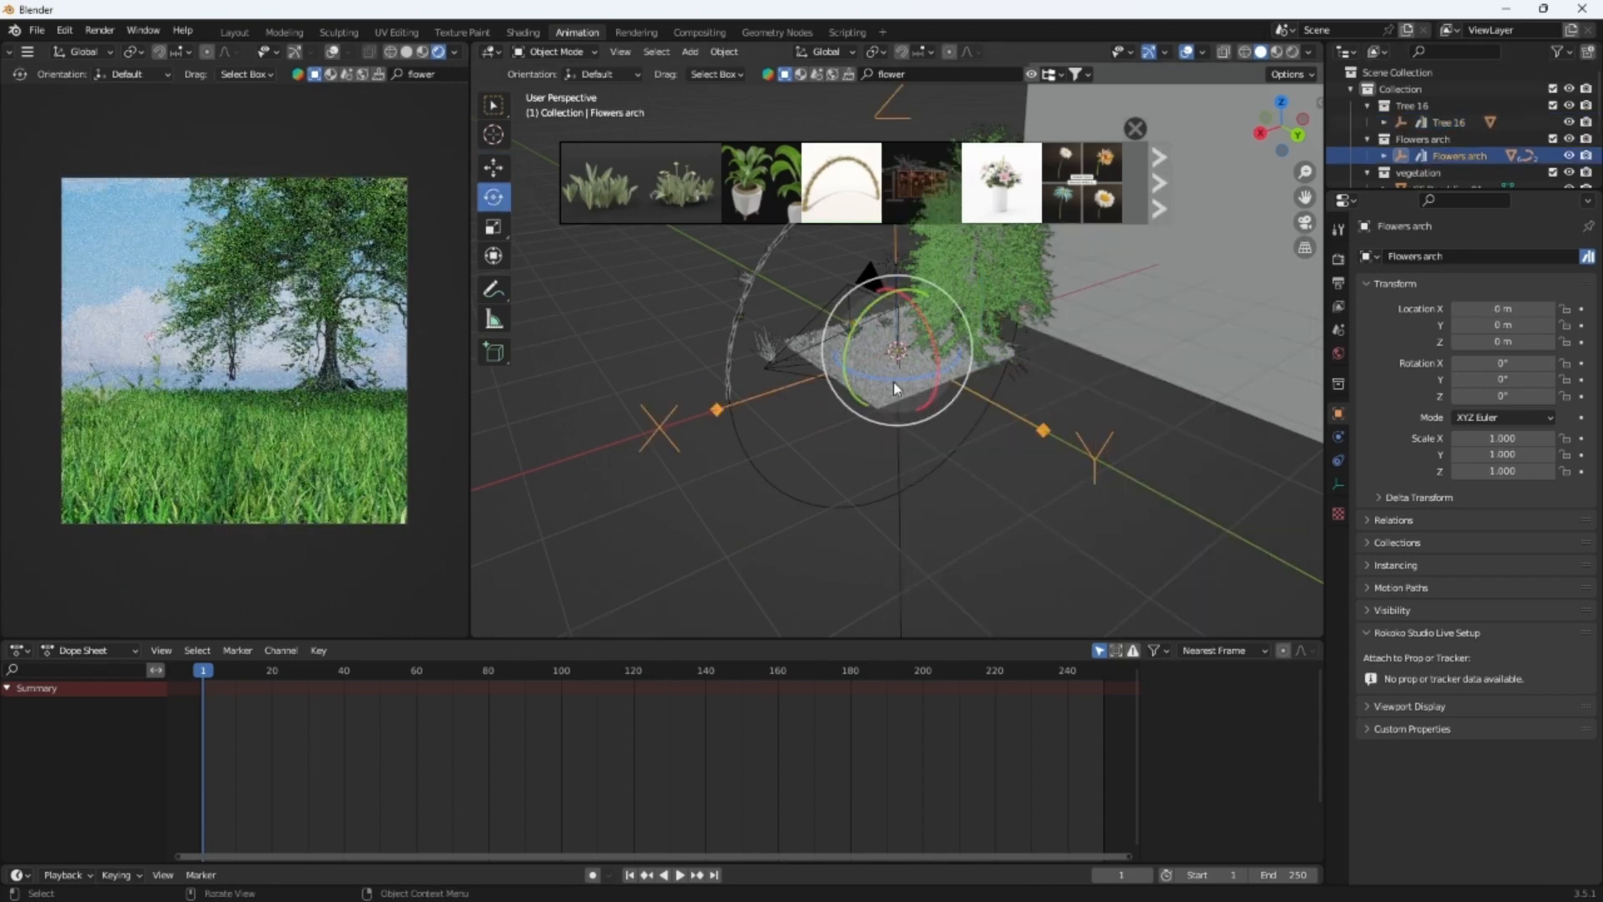
drag(889, 378, 858, 318)
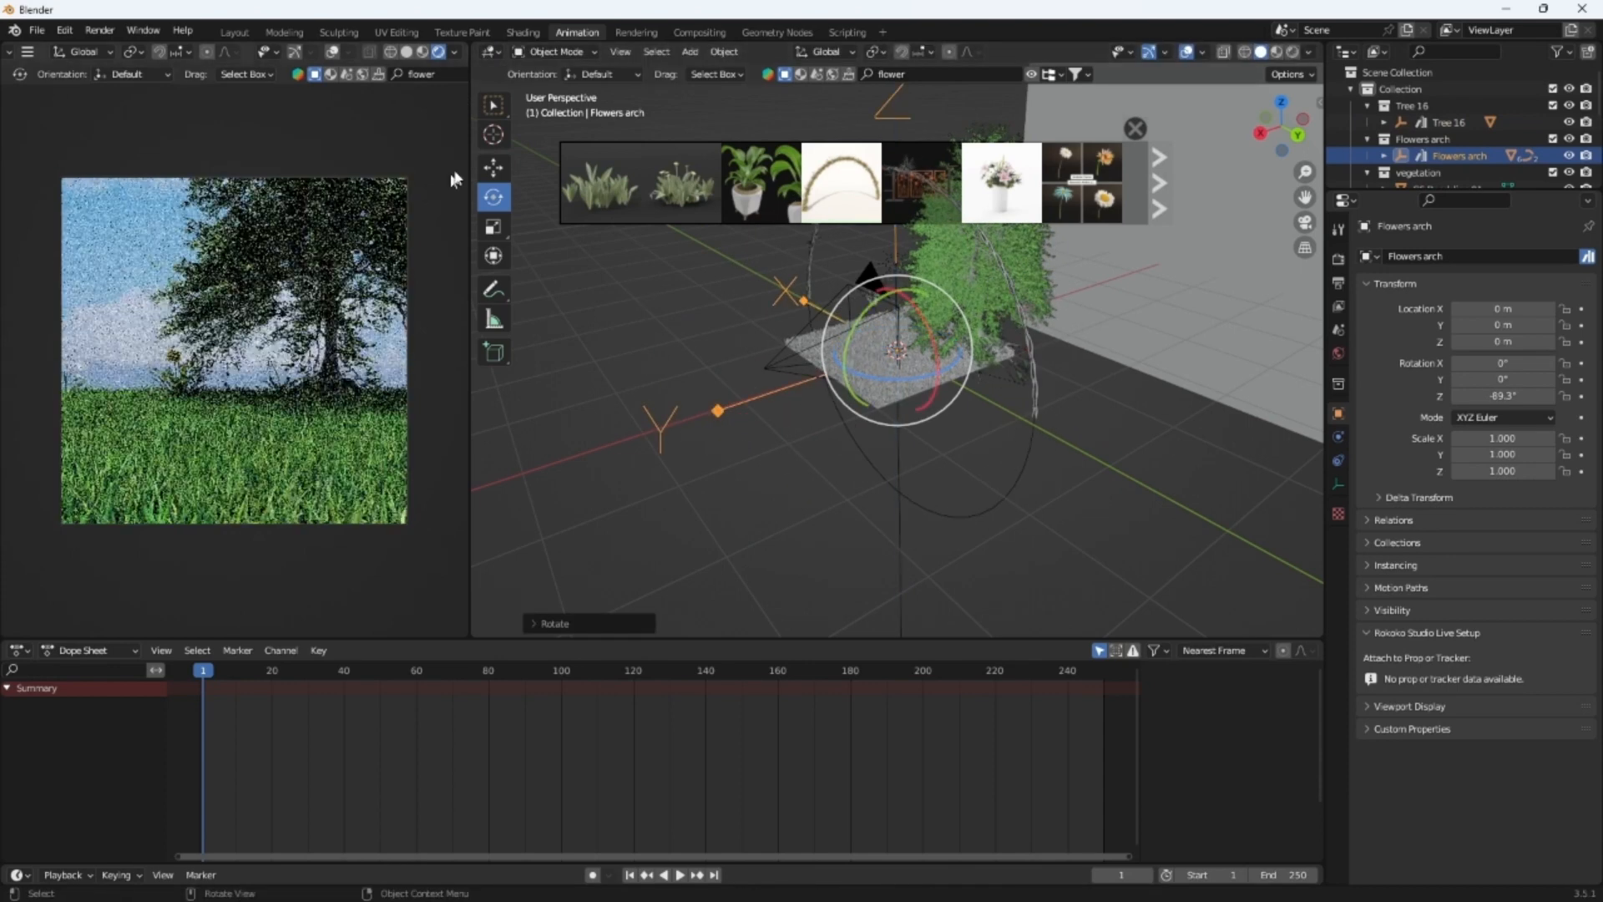
click(493, 167)
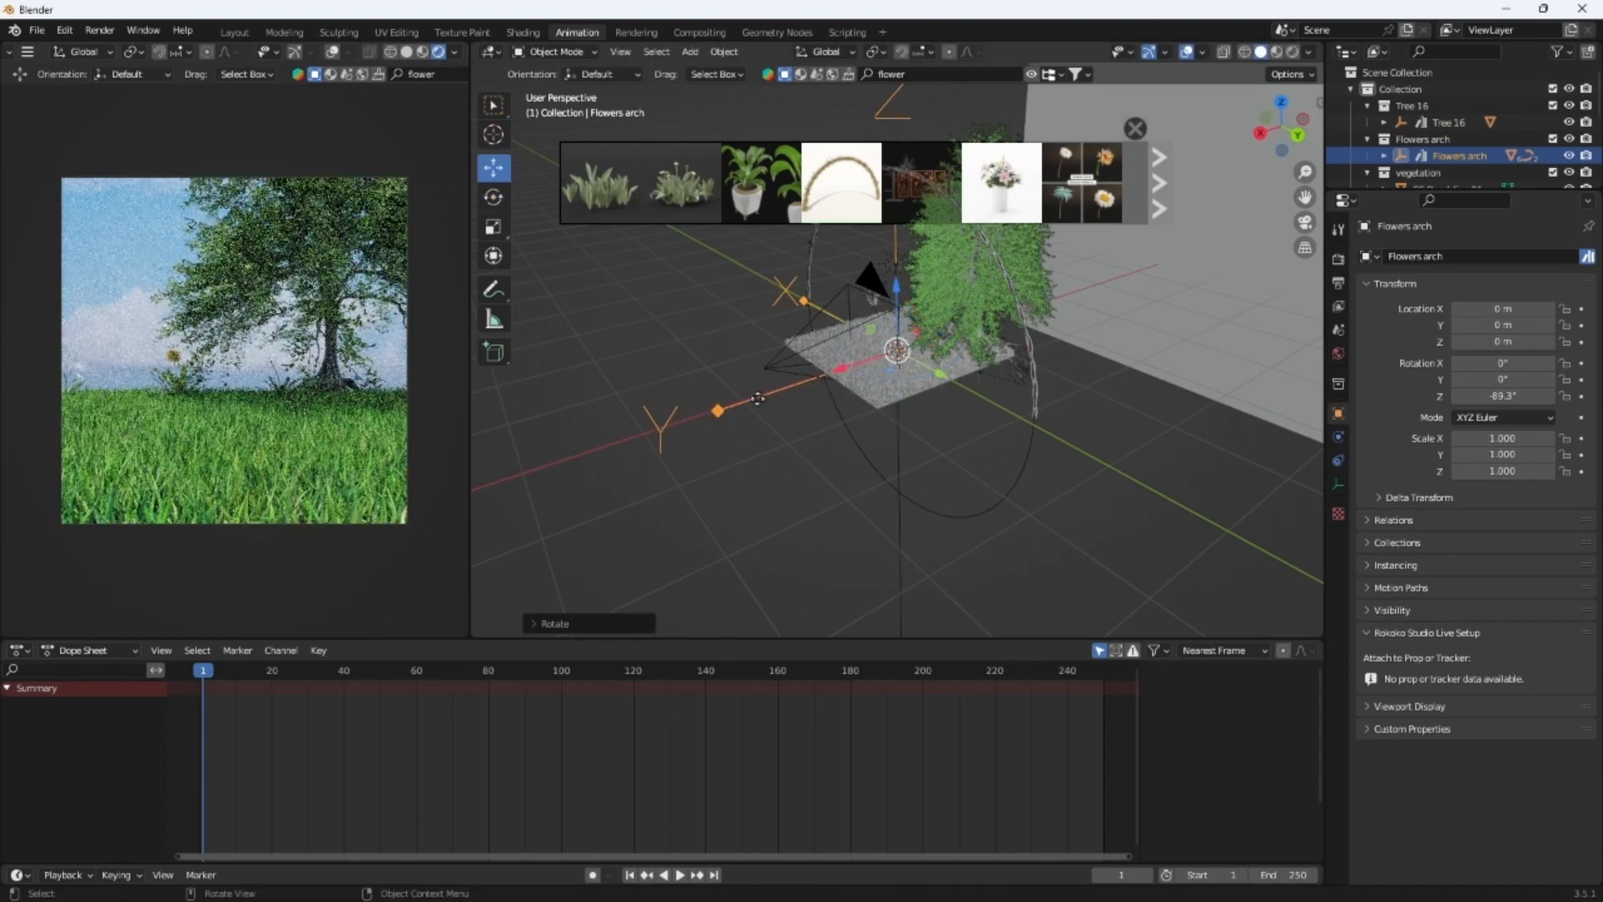
drag(758, 398, 716, 349)
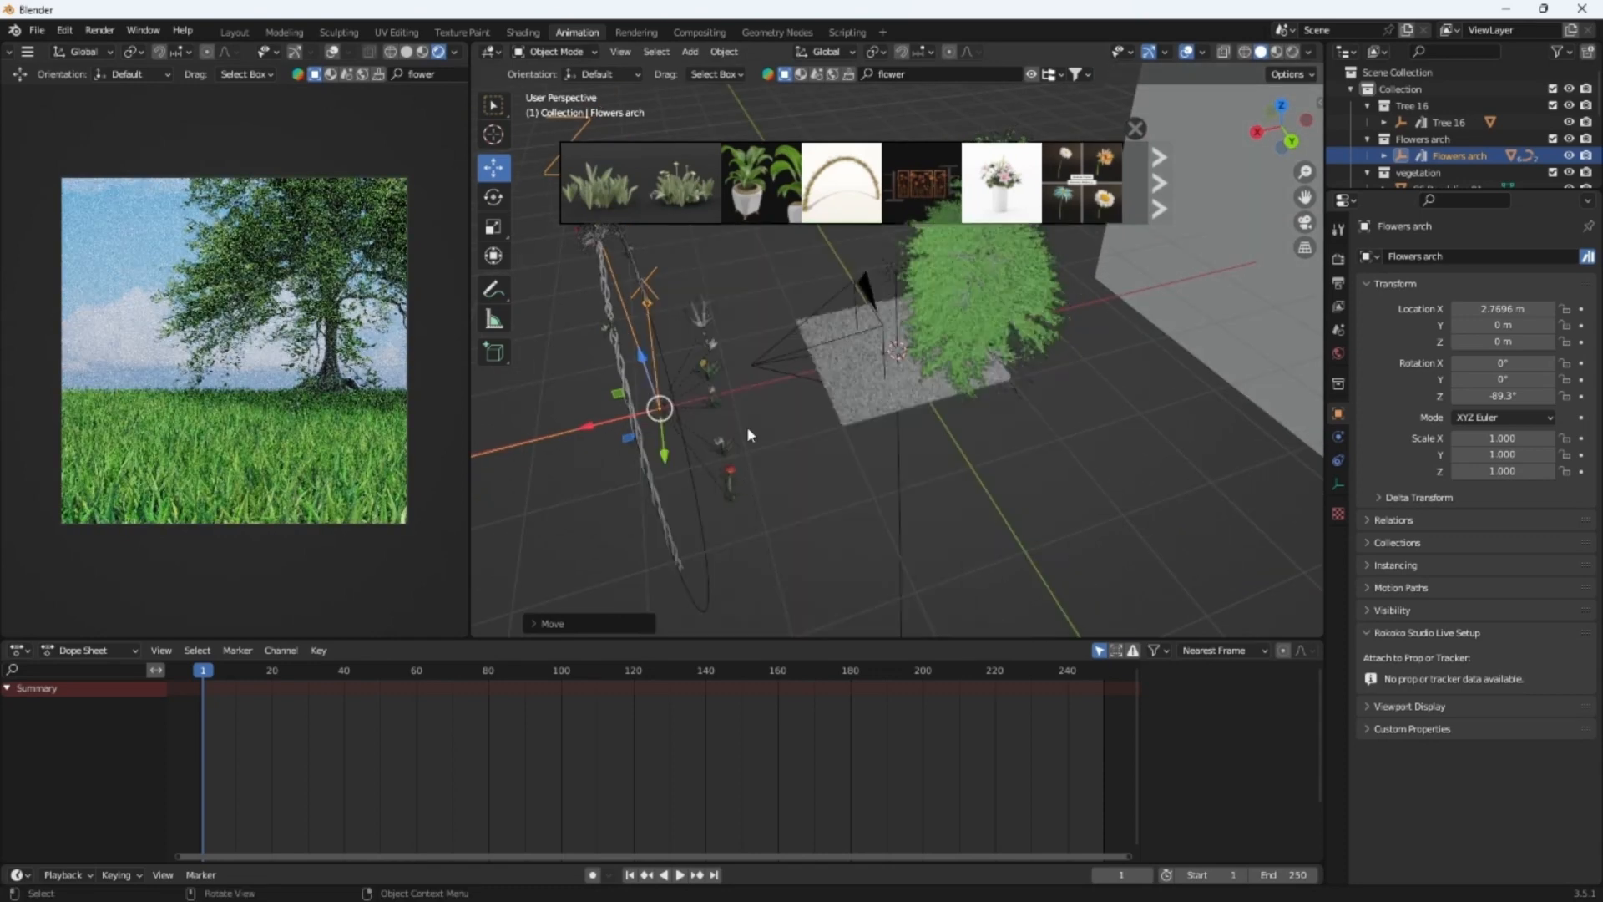
click(1032, 74)
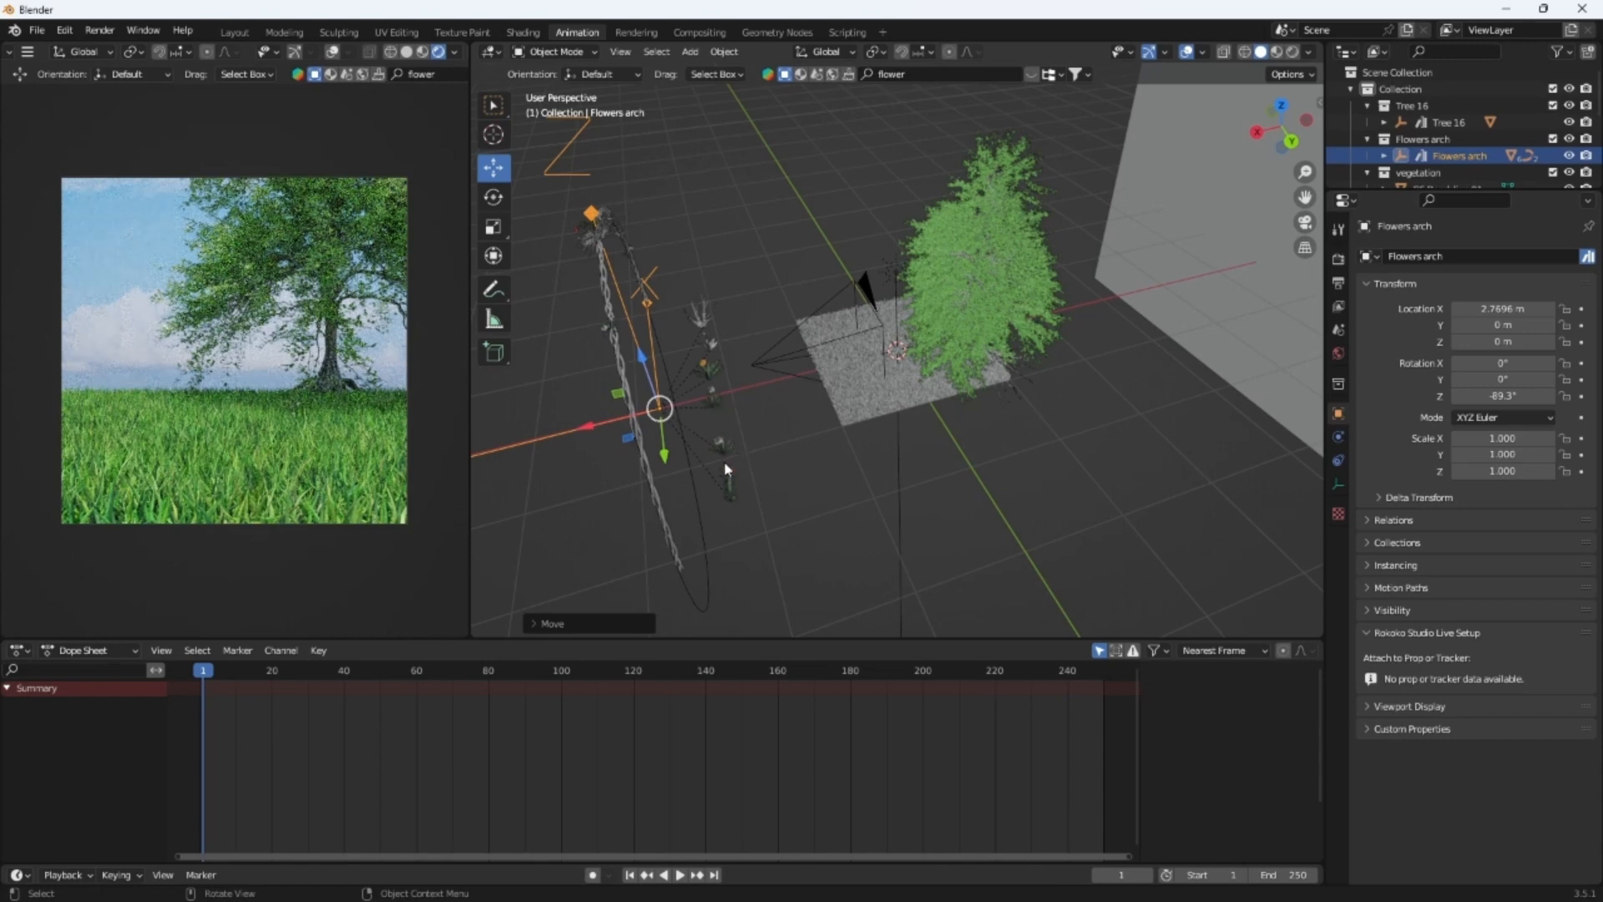
Set the Flowers arch's scale to 0.8 on the X, Y and Z axes
middle_drag(770, 521, 764, 529)
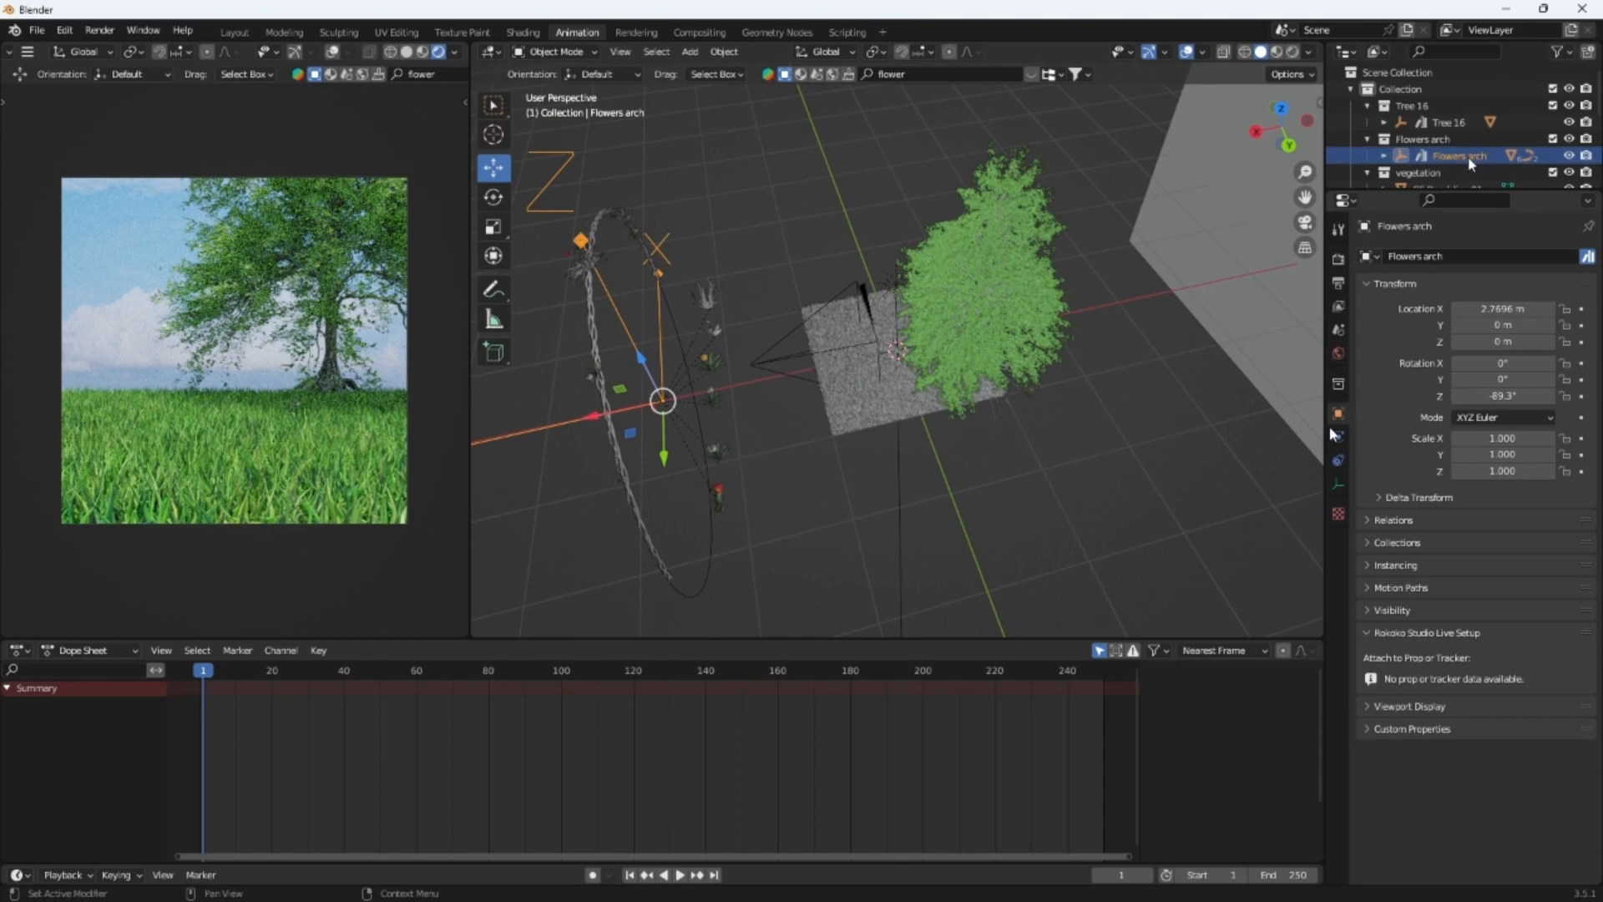
middle_drag(1012, 437, 993, 330)
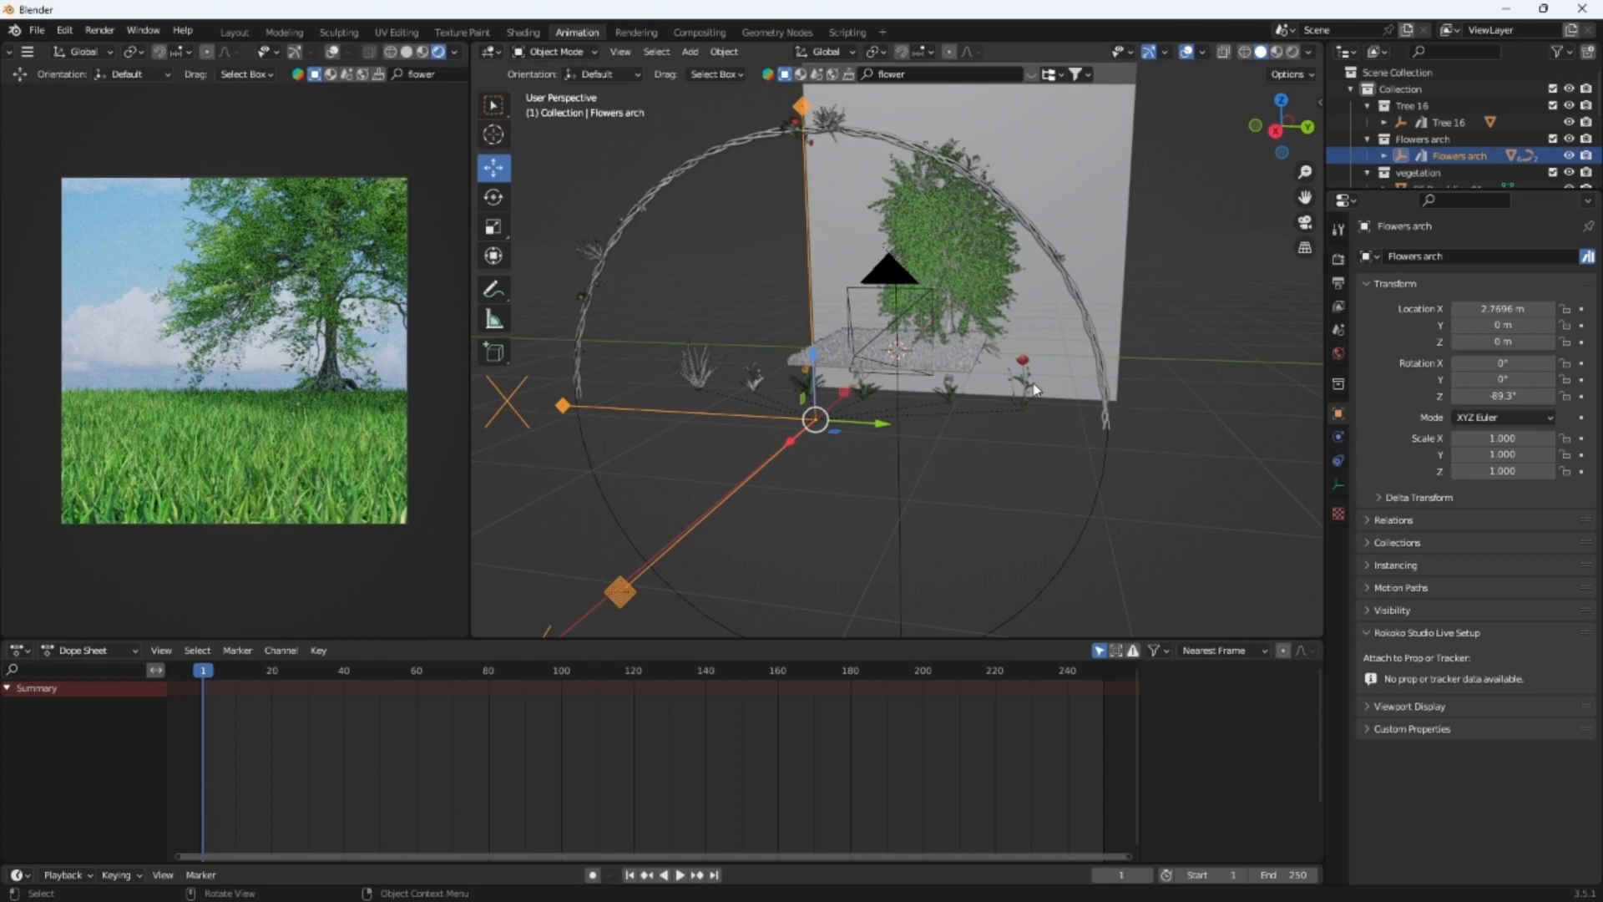
double_click(1503, 437)
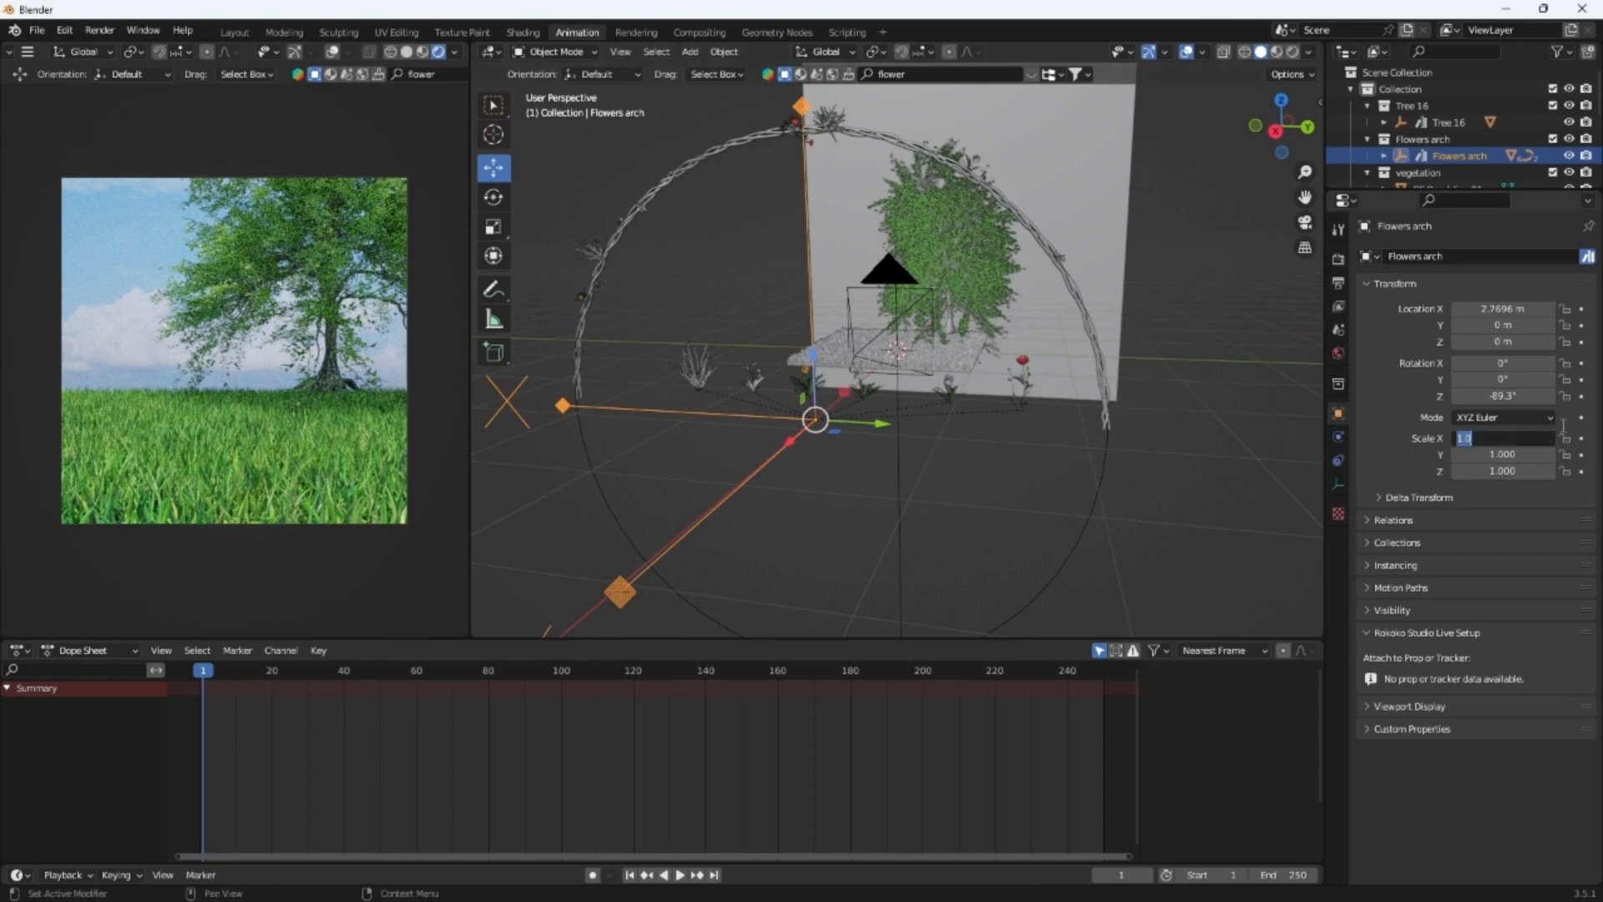
text(.8)
key(Tab)
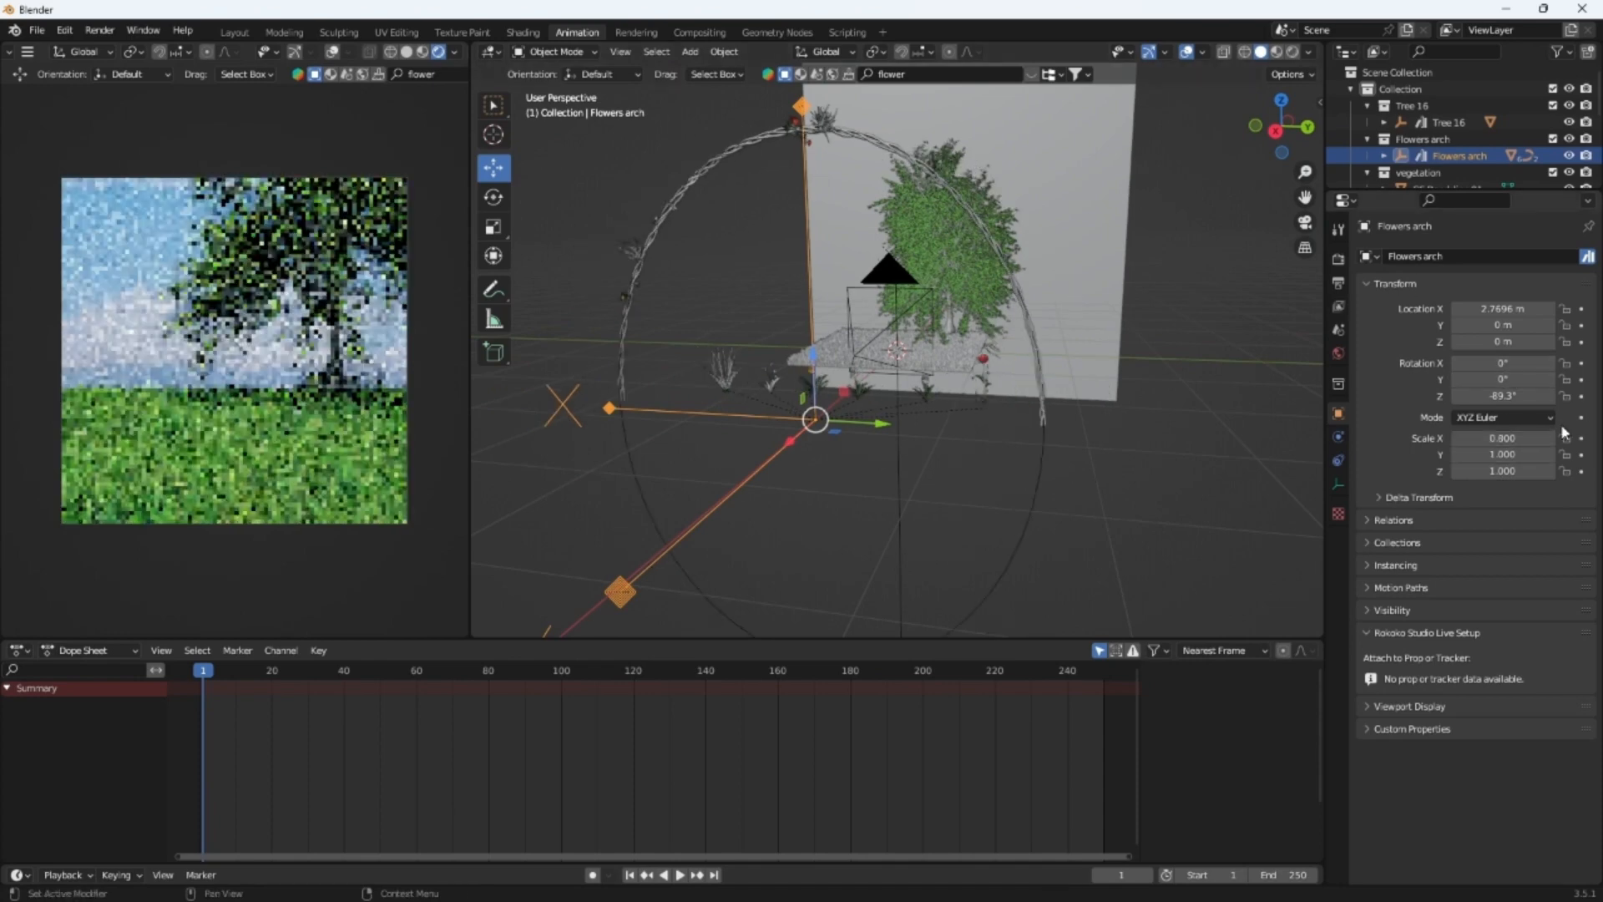
text(0.8)
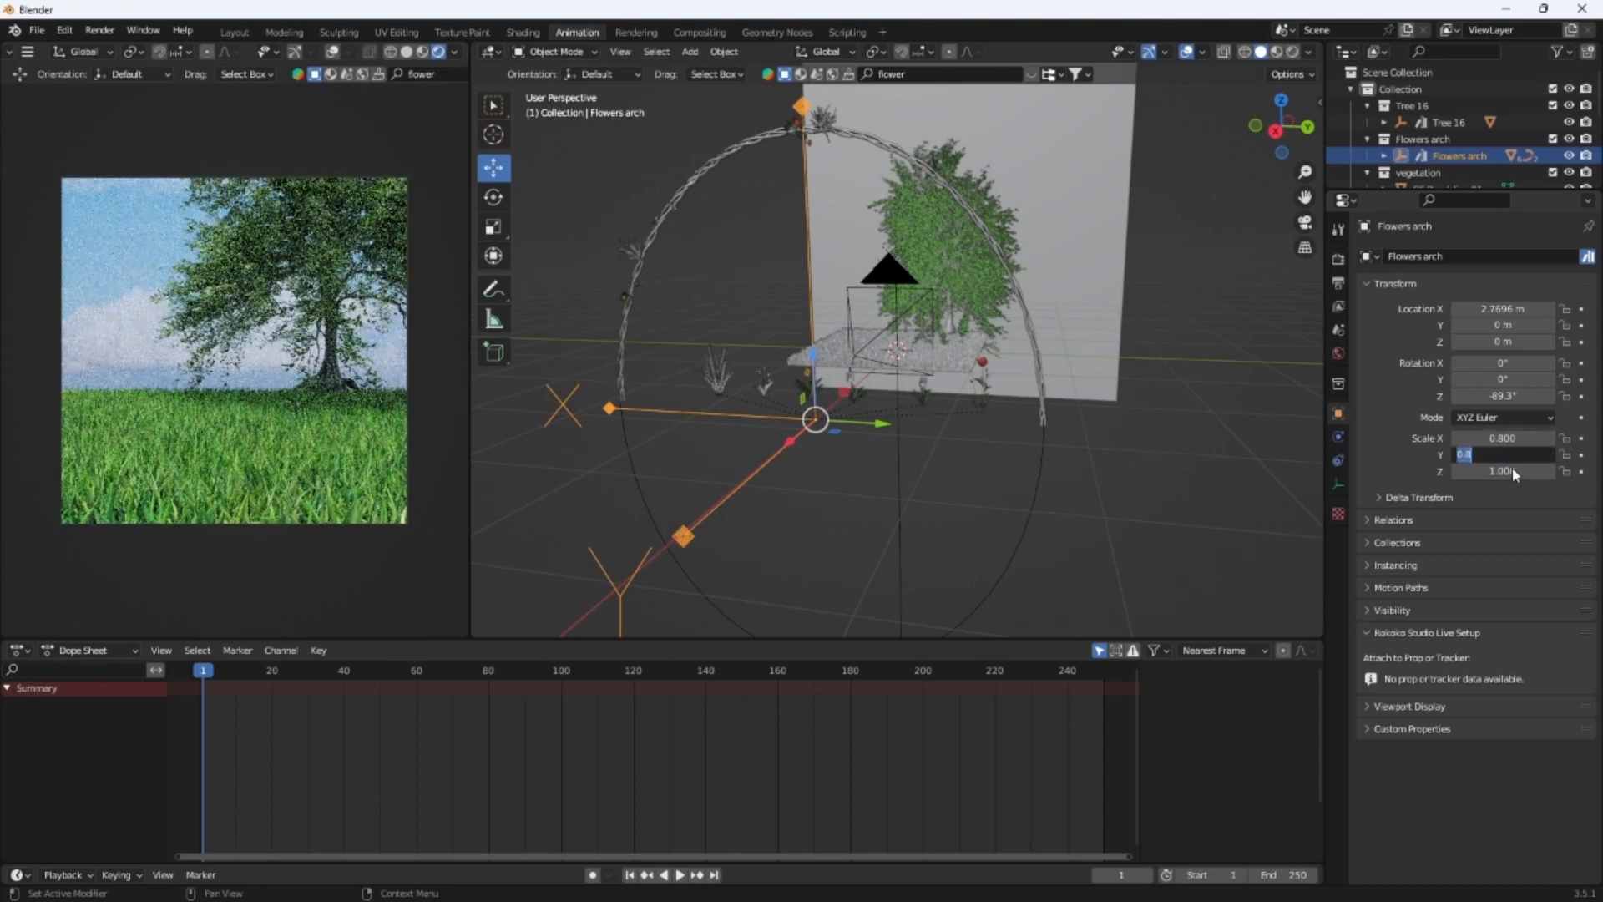
key(Tab)
key(BackSpace)
text(.8)
key(Return)
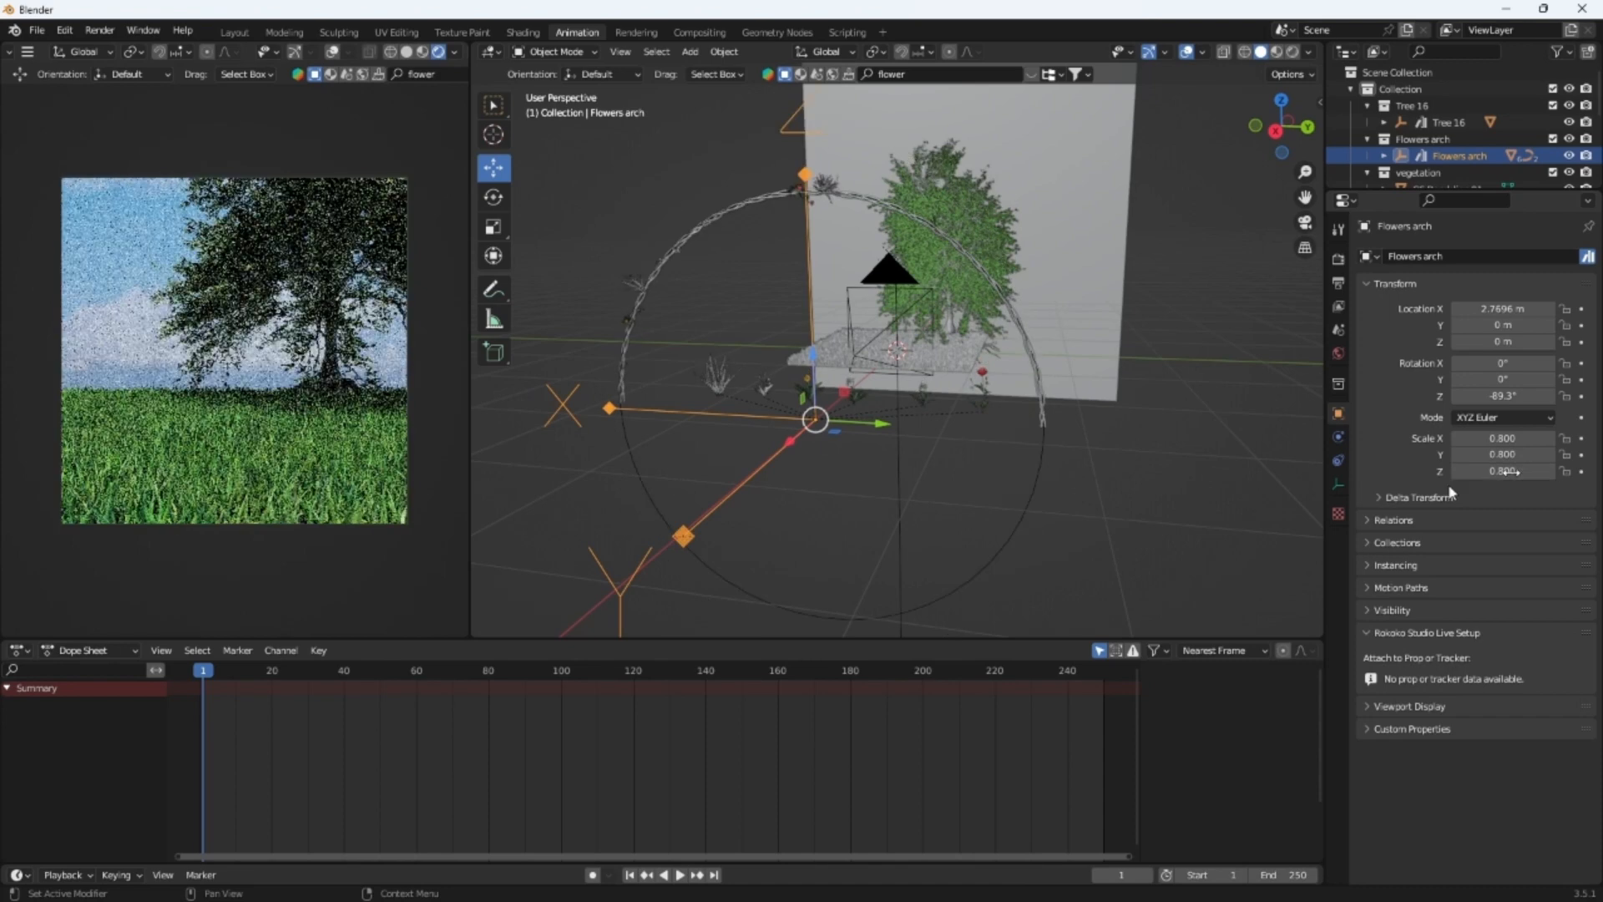
Delete the Flowers arch's curved branch and its circular guide curve, keeping the individual flowers
middle_drag(1144, 448, 1086, 478)
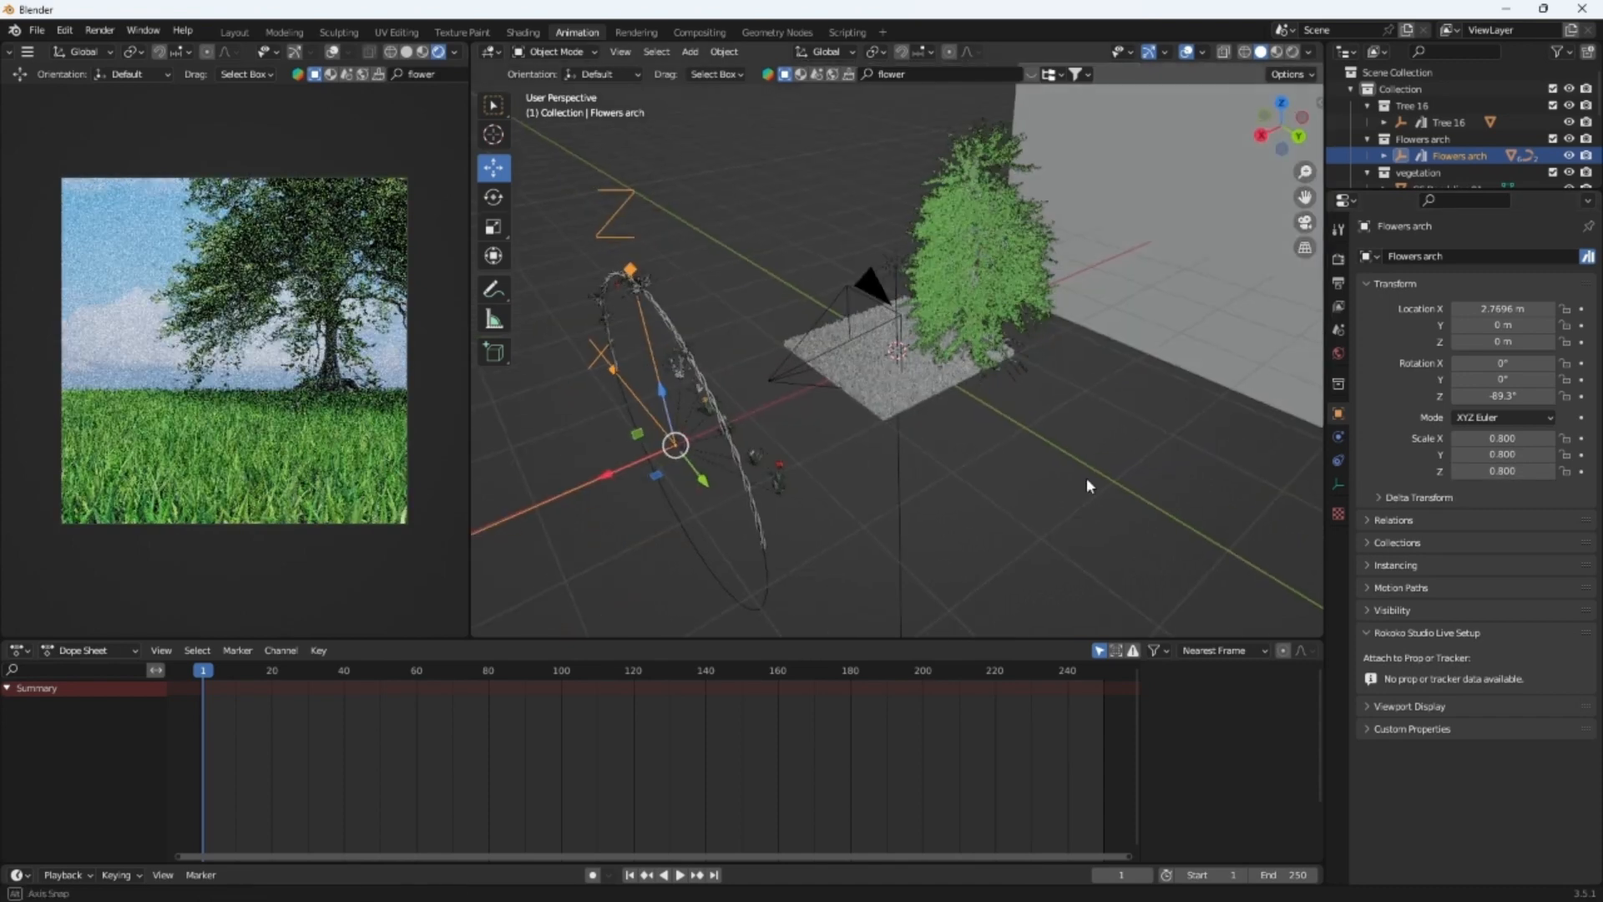
click(780, 480)
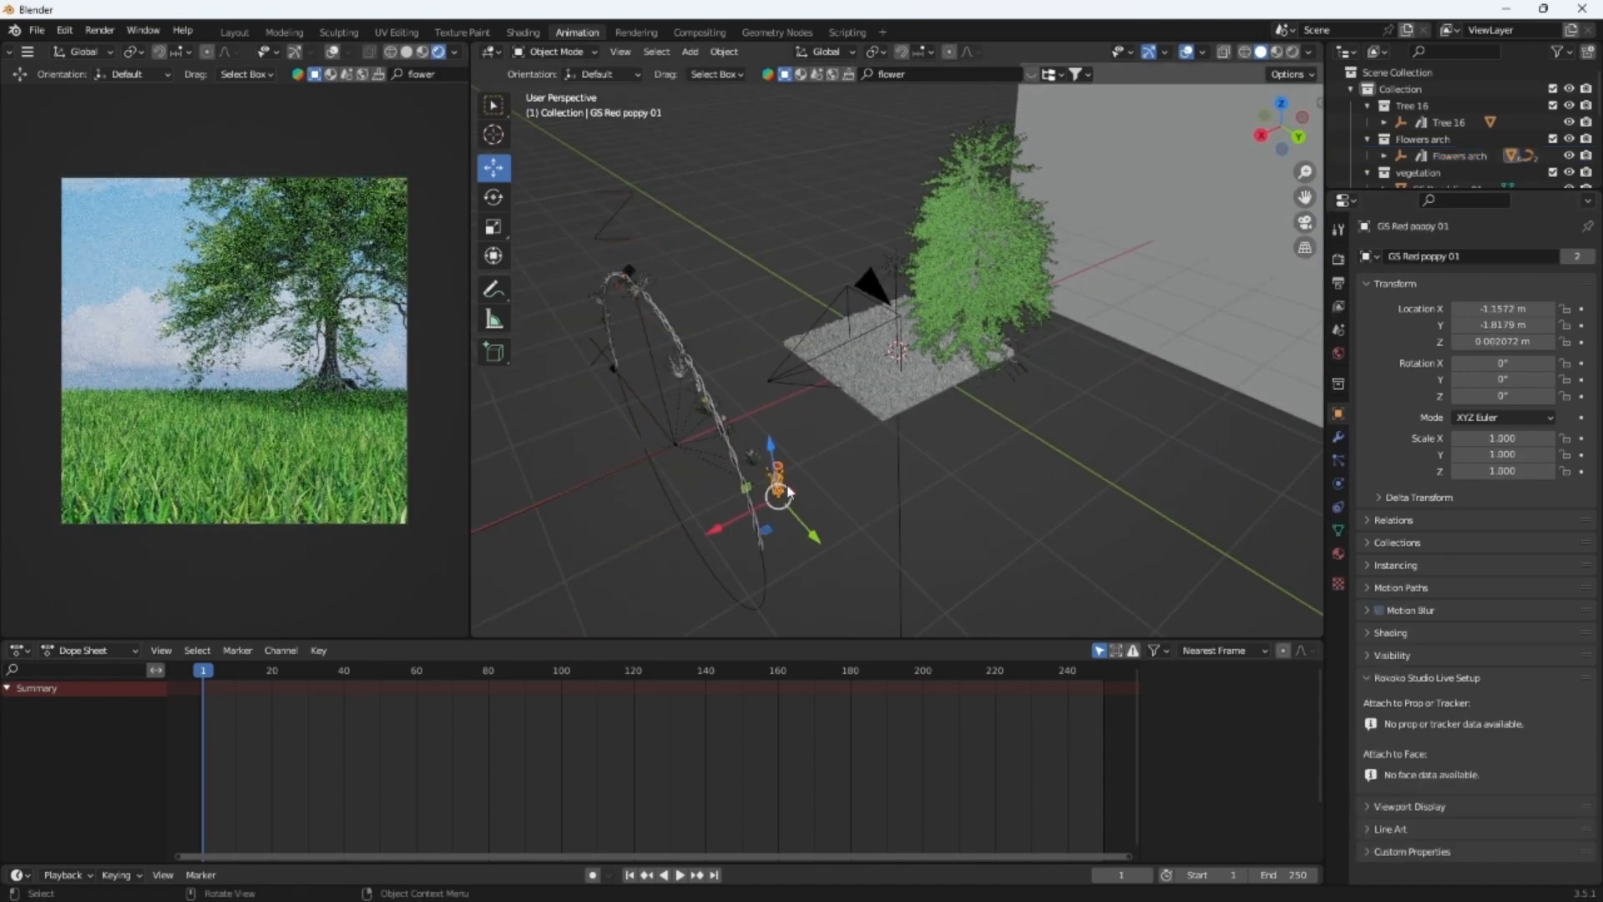
click(704, 395)
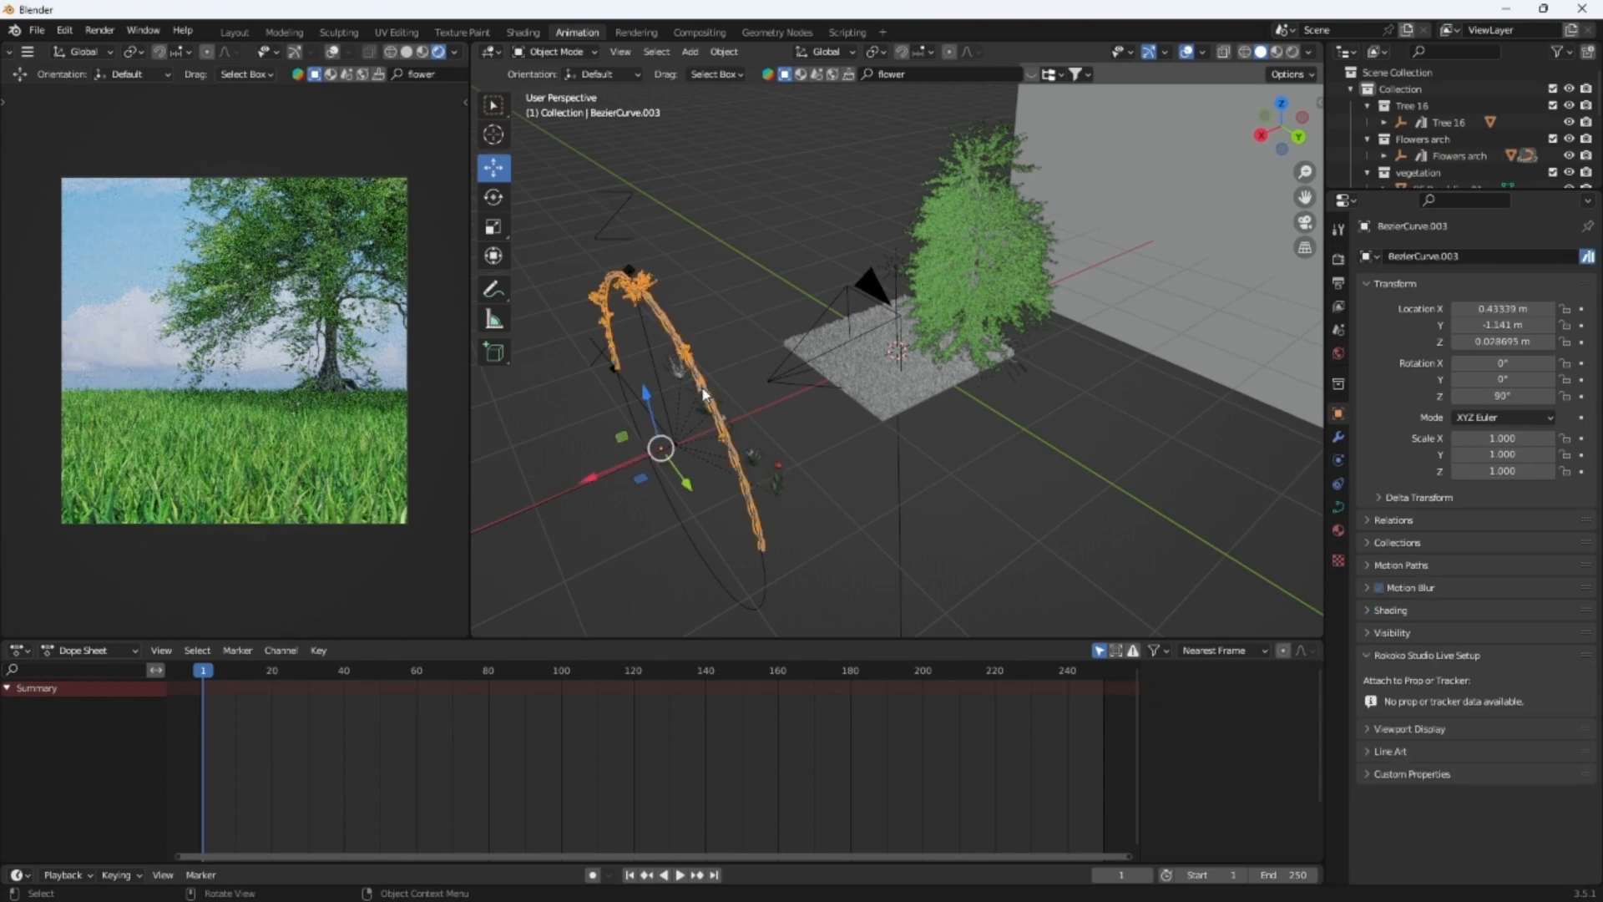
key(x)
click(702, 389)
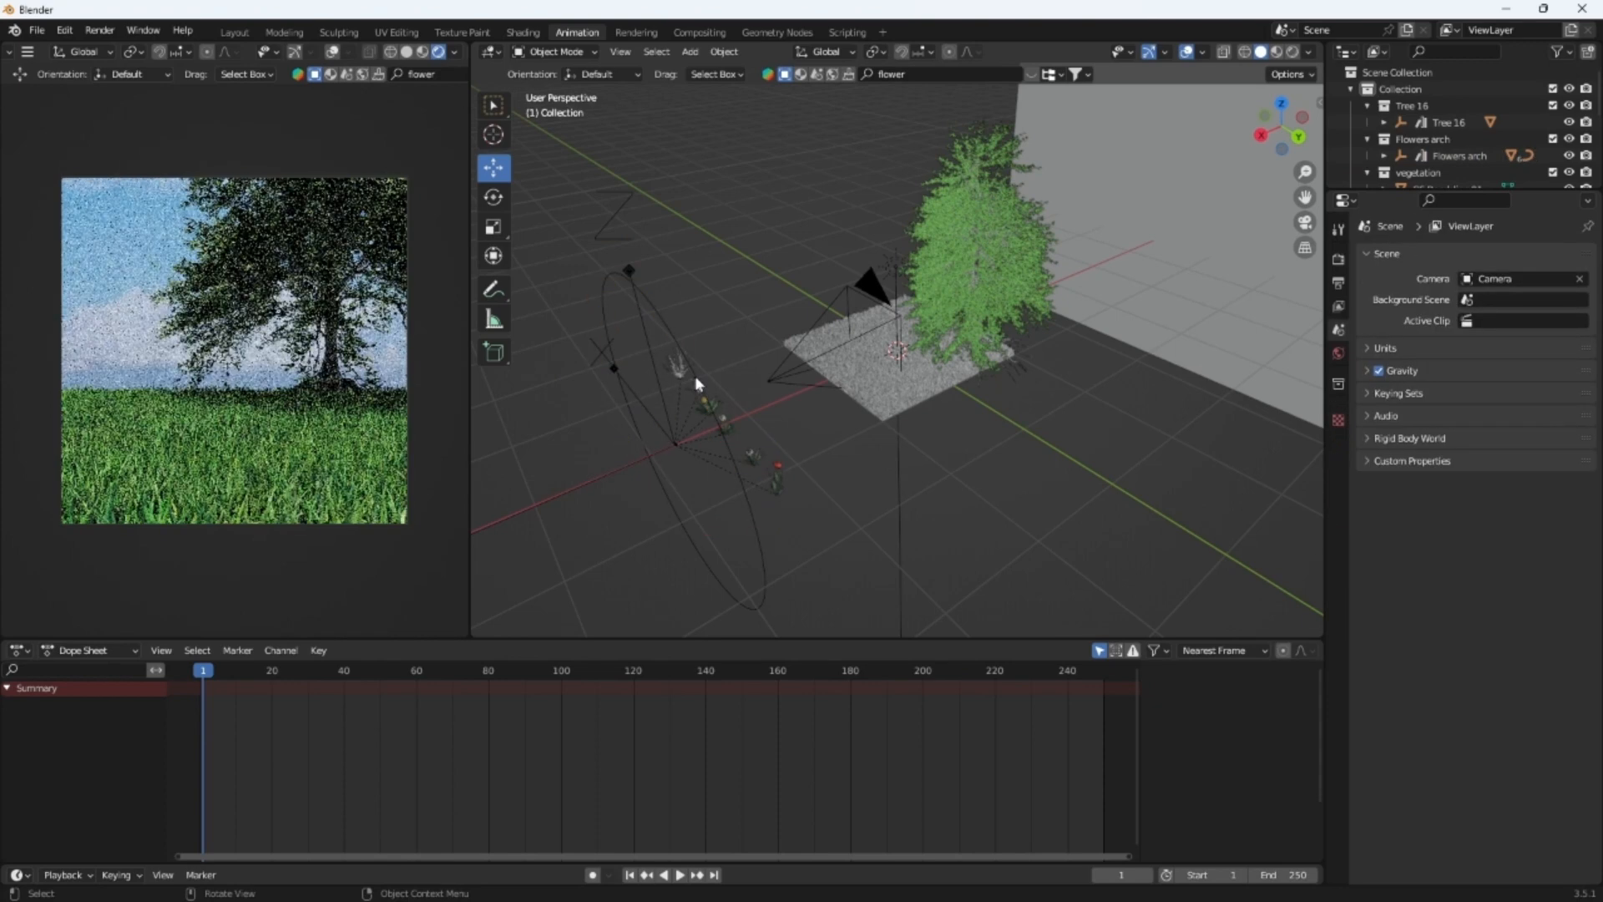
click(647, 310)
key(x)
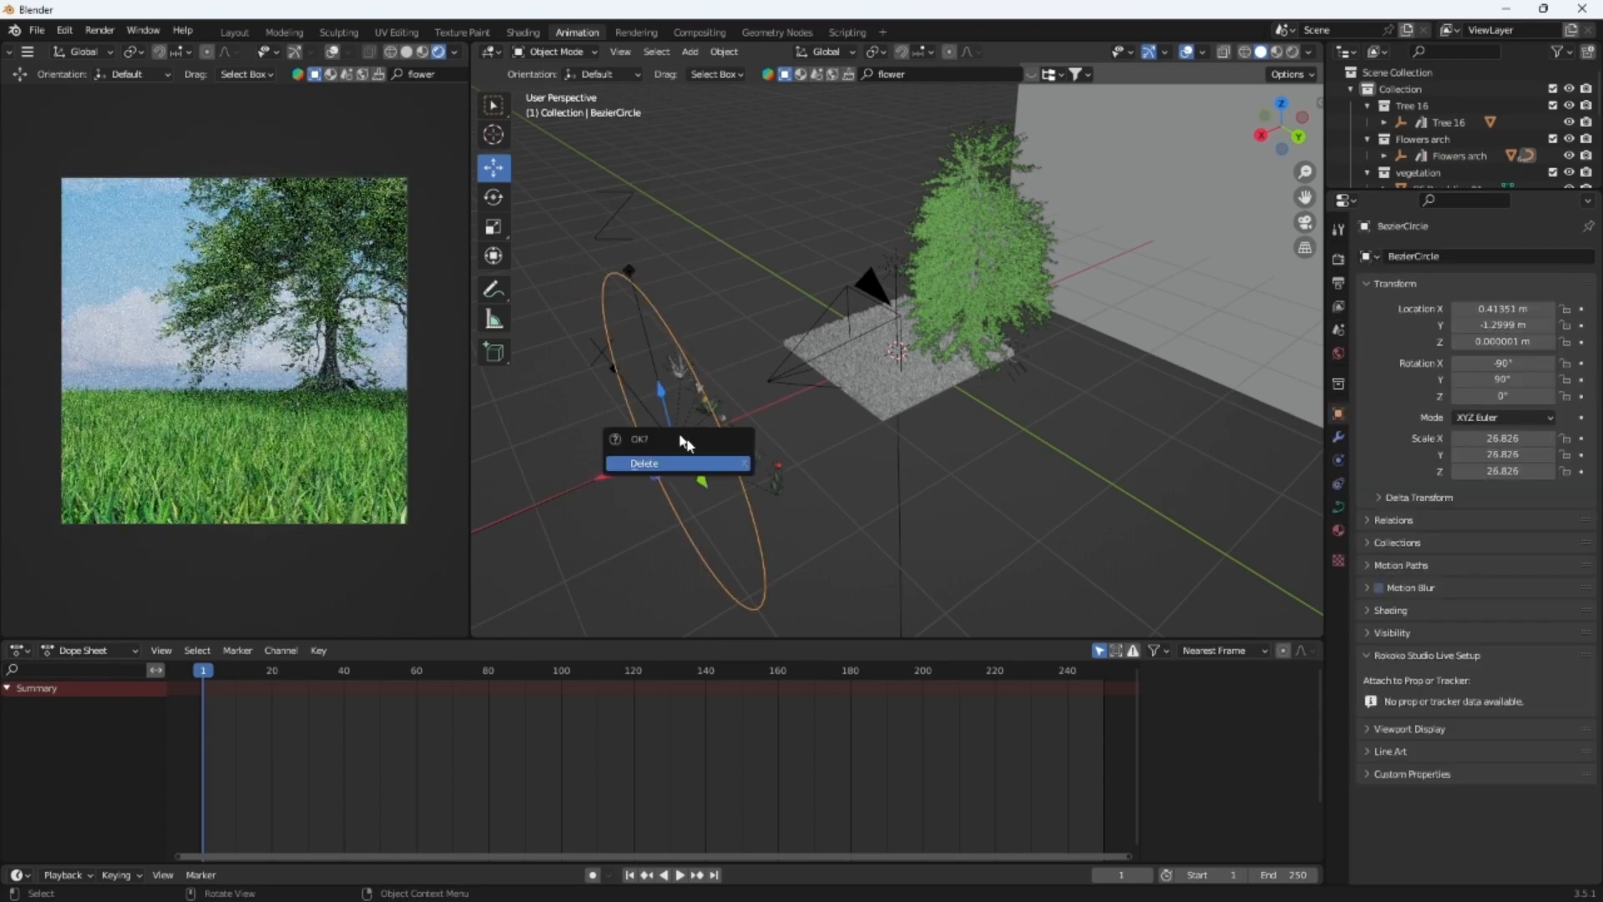
click(676, 465)
Move the red poppy, the small white flowers and the spiky red plant one by one onto the grass field within the camera's view
drag(817, 528, 973, 377)
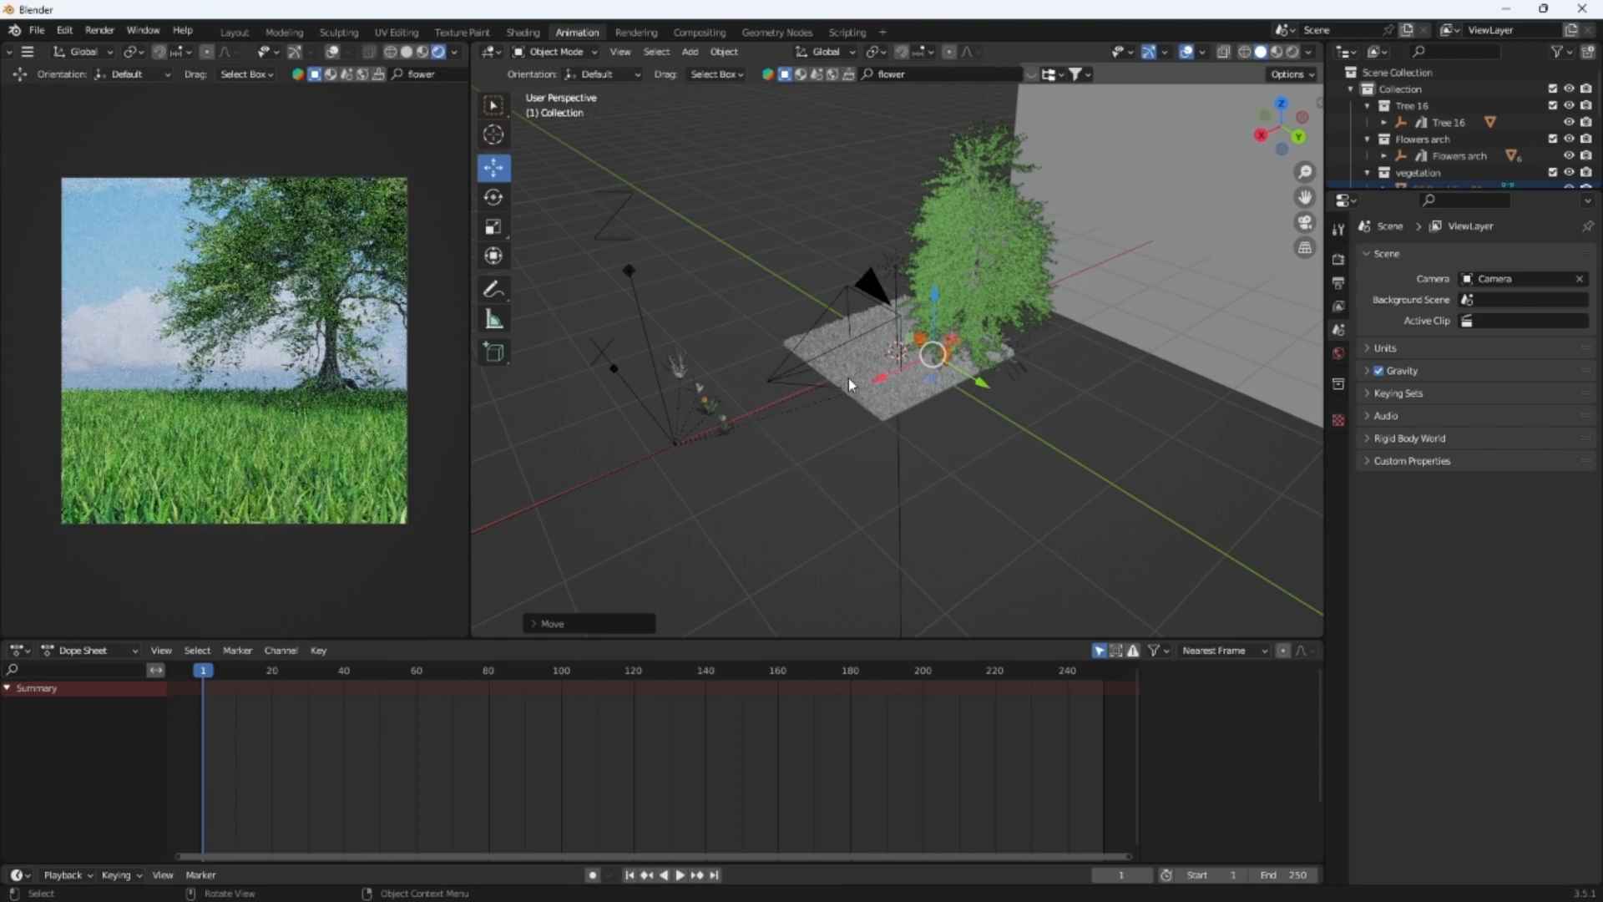
drag(874, 389, 910, 380)
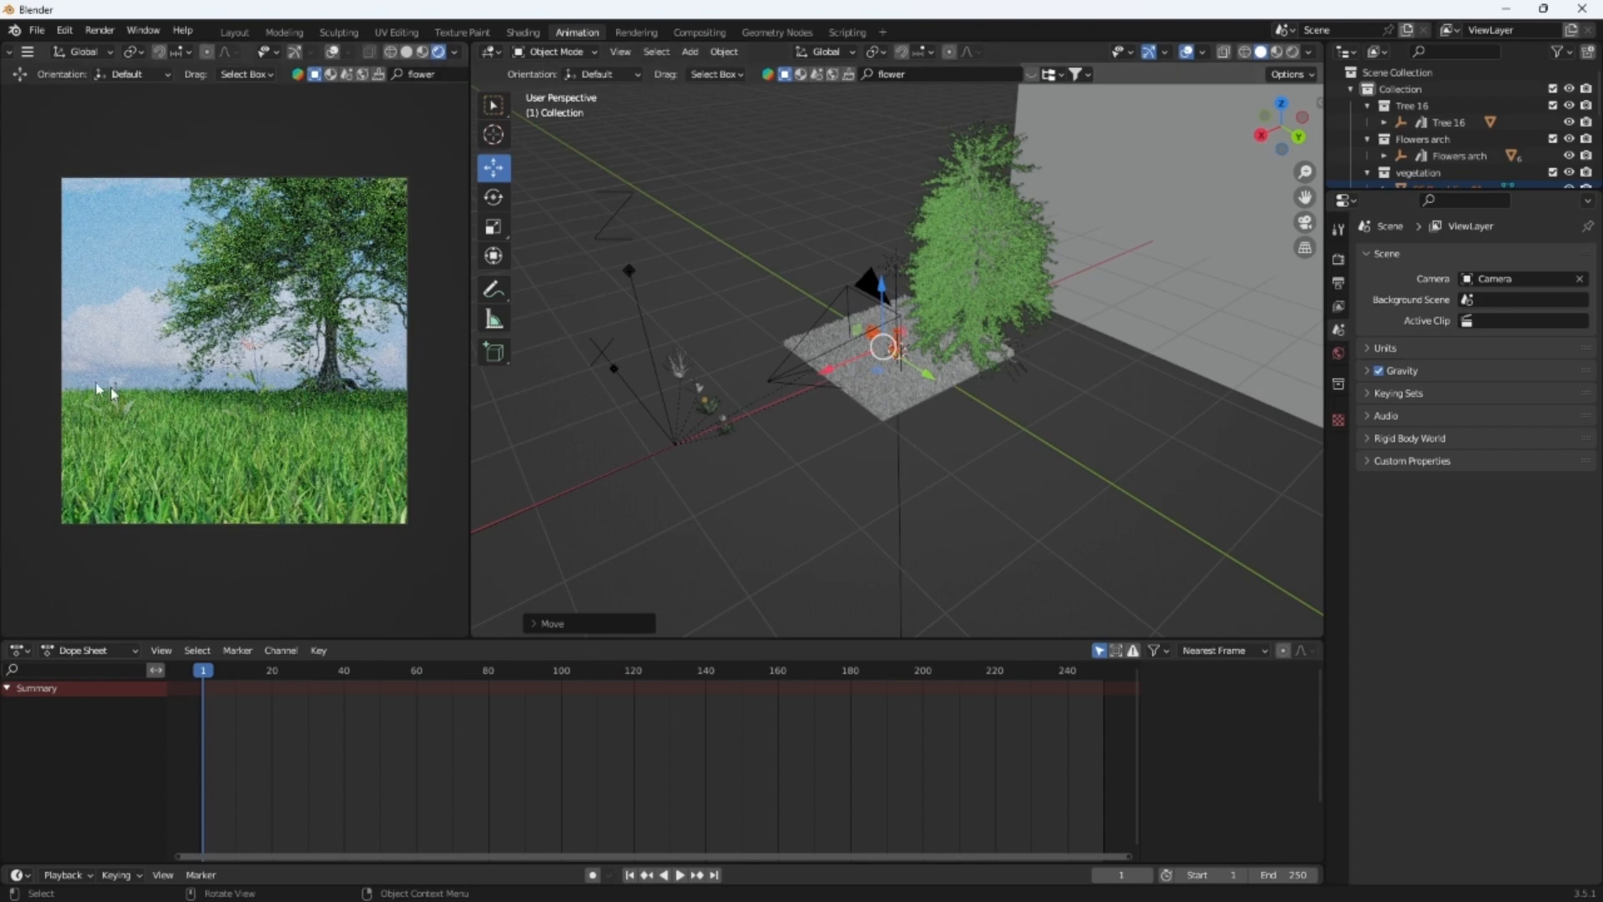
click(711, 392)
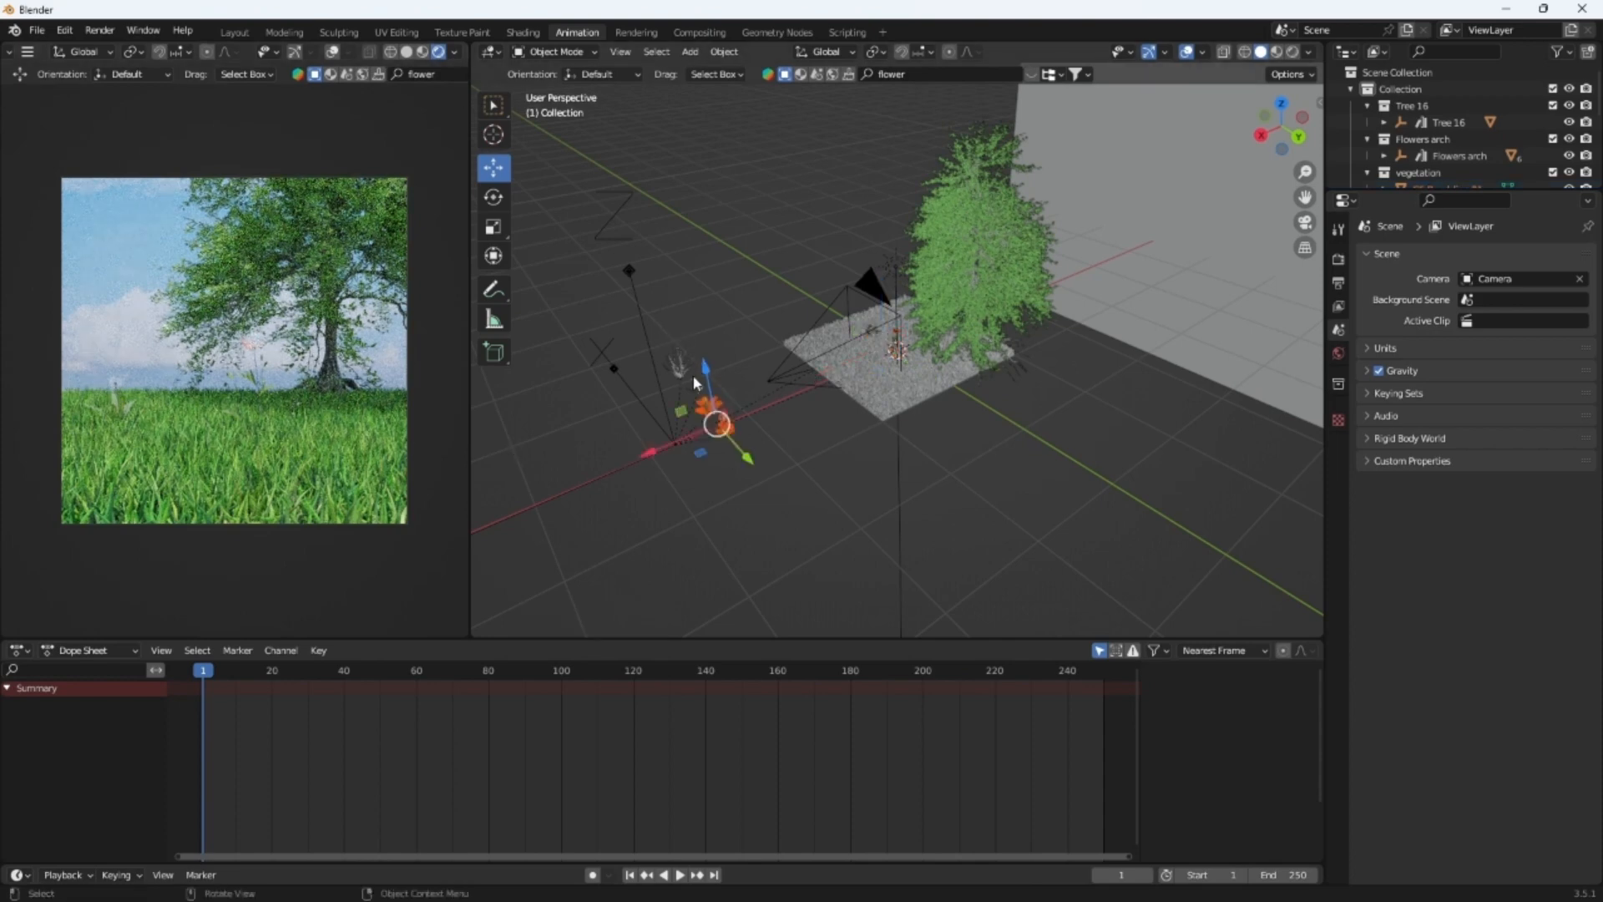
drag(716, 424, 948, 354)
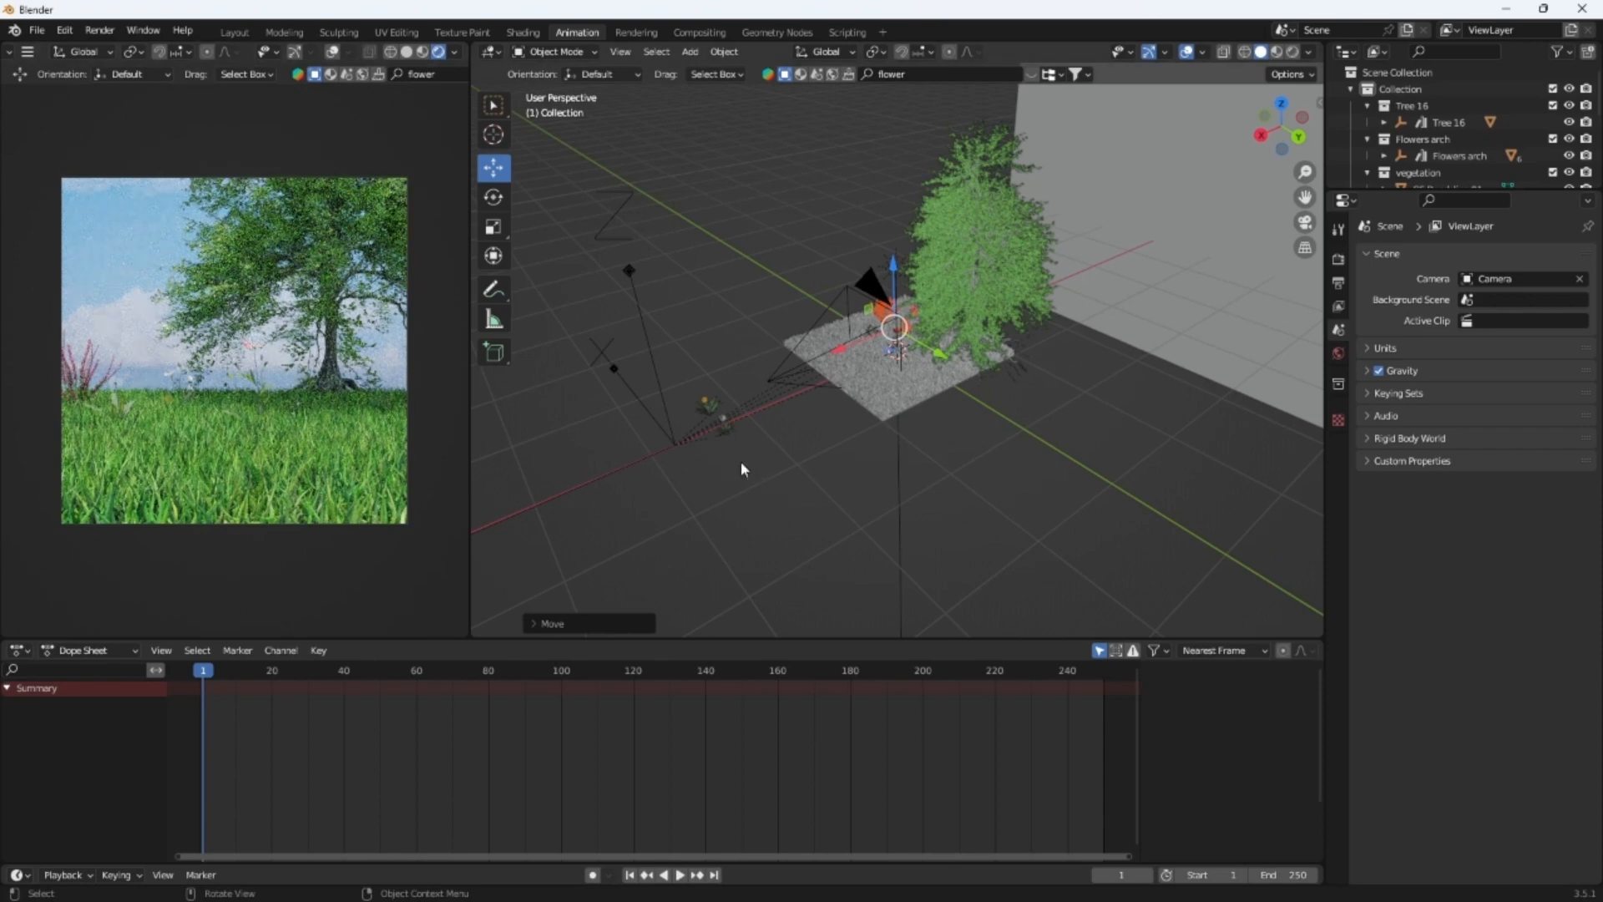
click(699, 376)
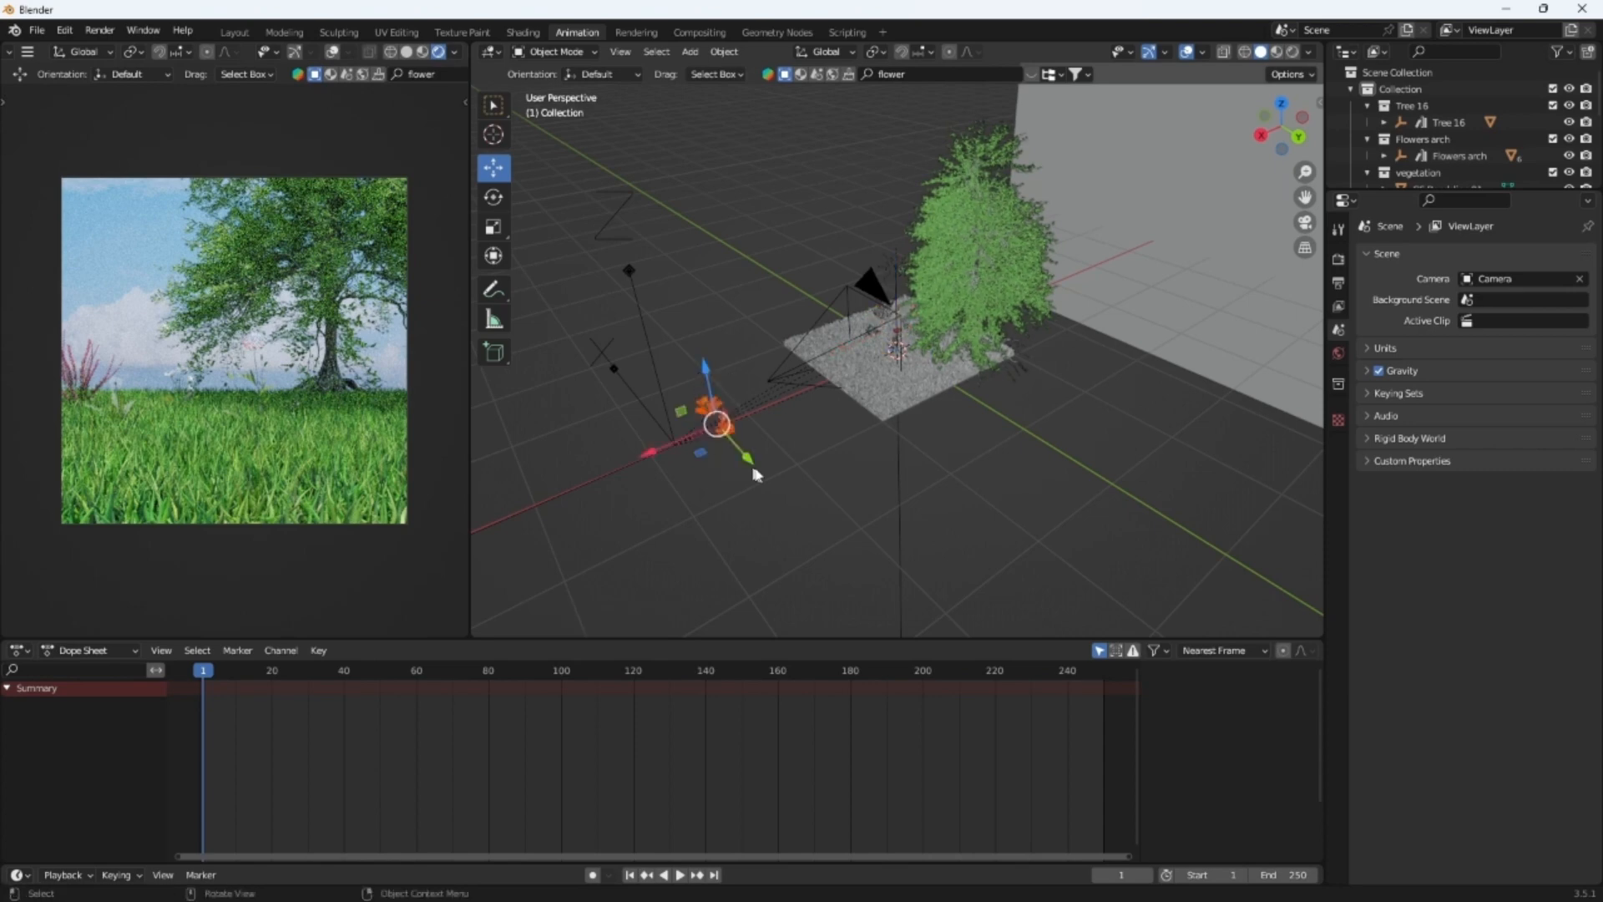
click(822, 462)
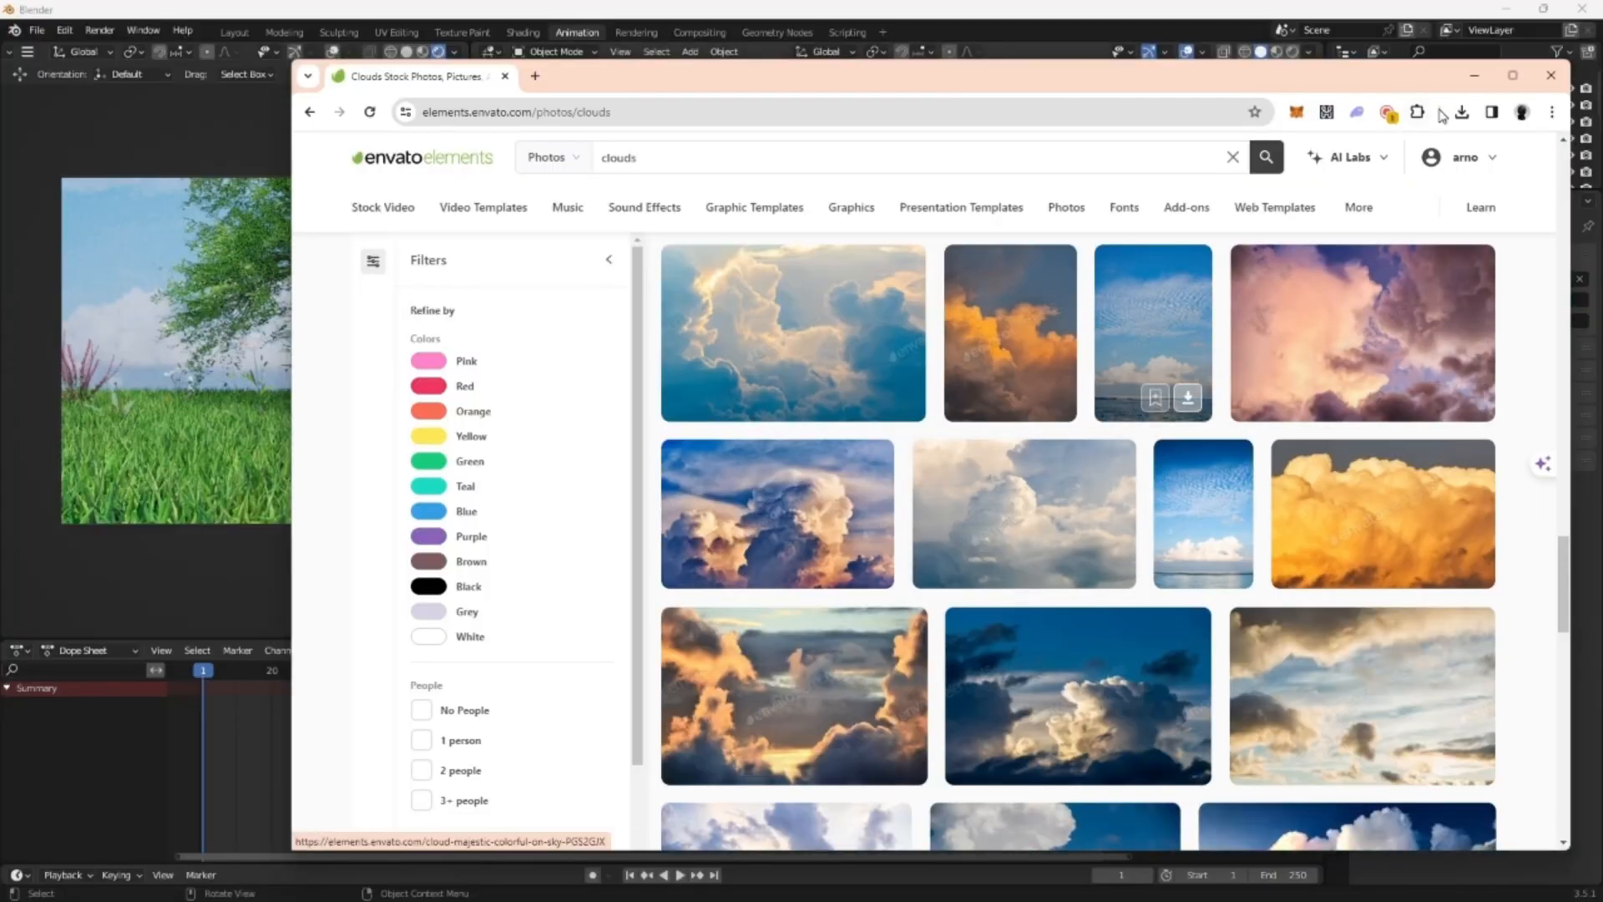
Check the browser's recent downloads and try to import HoudiniREDprint.glb from the Downloads folder as a glTF model
click(1461, 114)
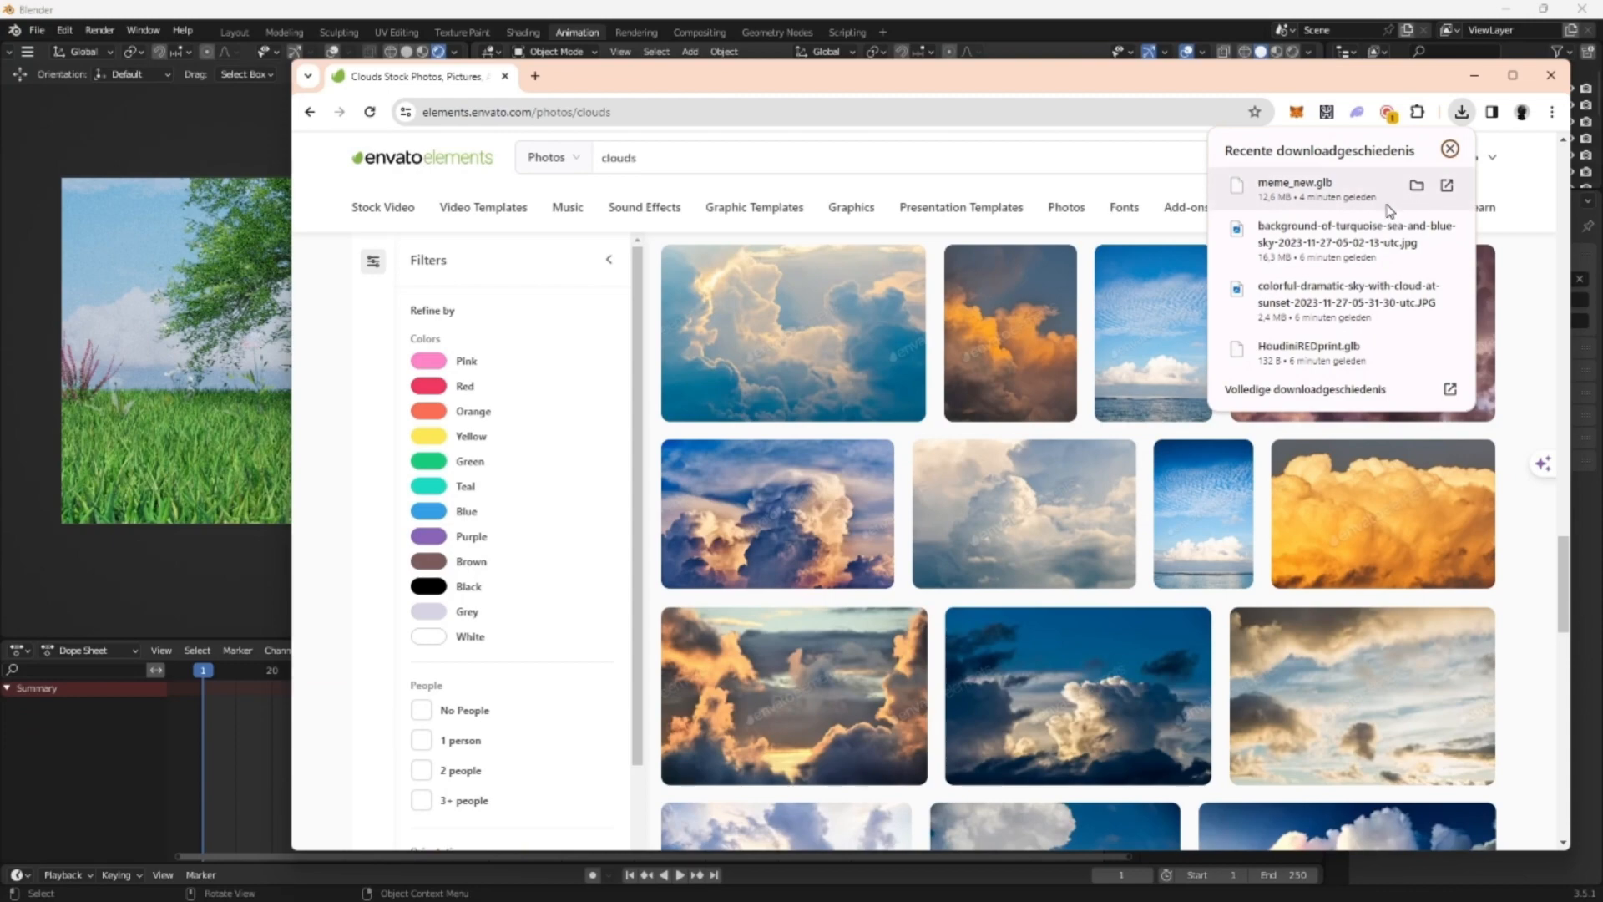
click(101, 170)
click(37, 30)
mouse_move(142, 262)
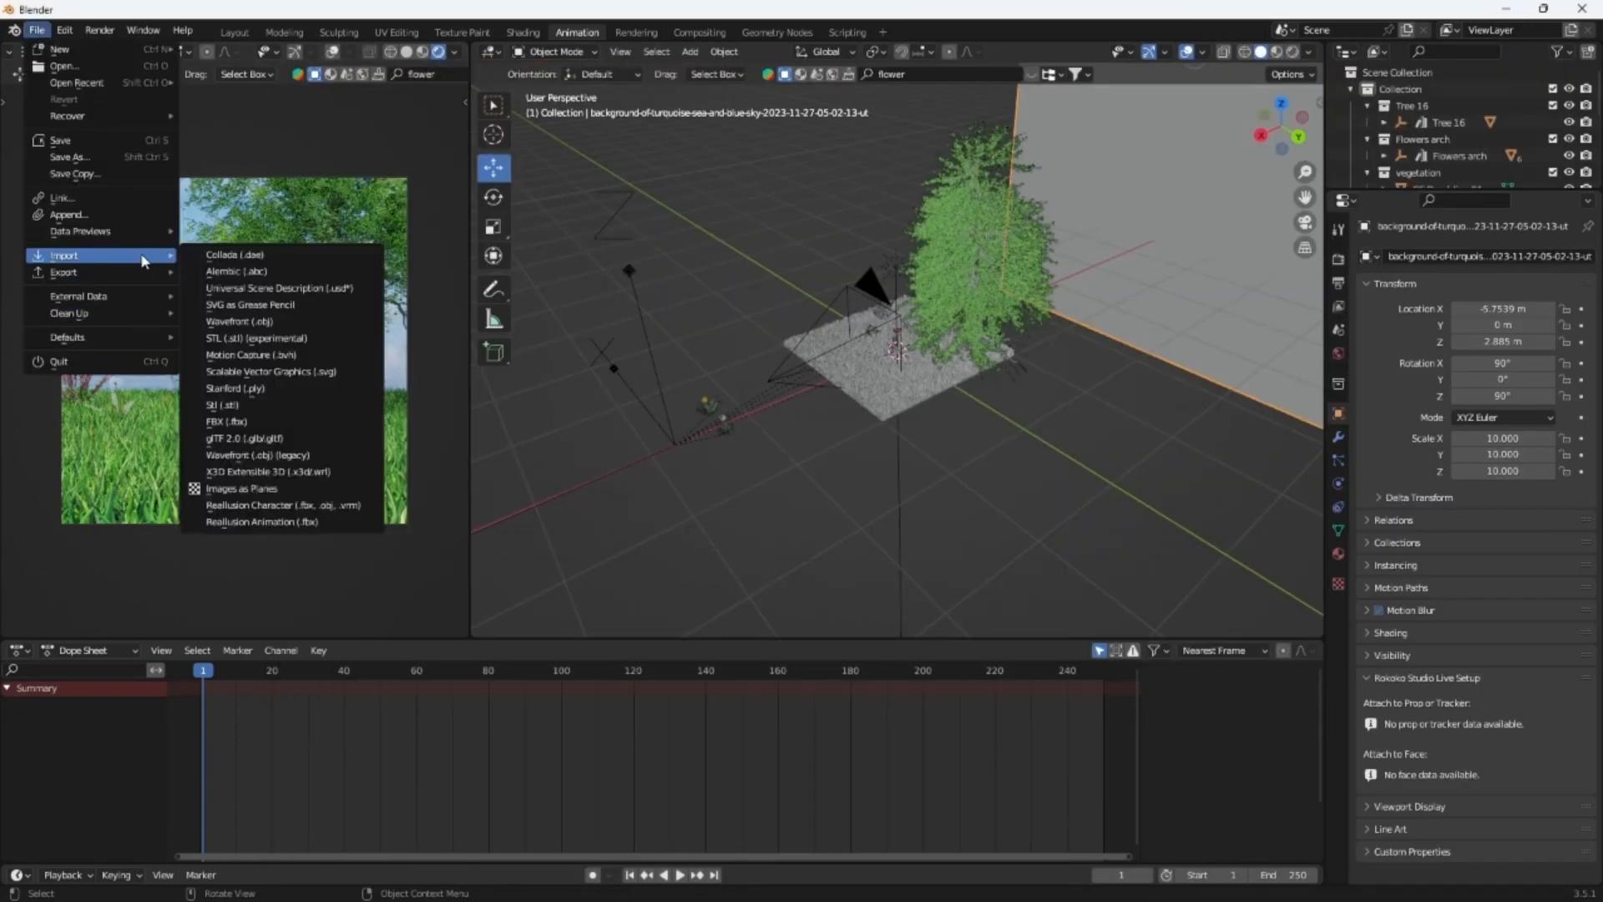
click(244, 438)
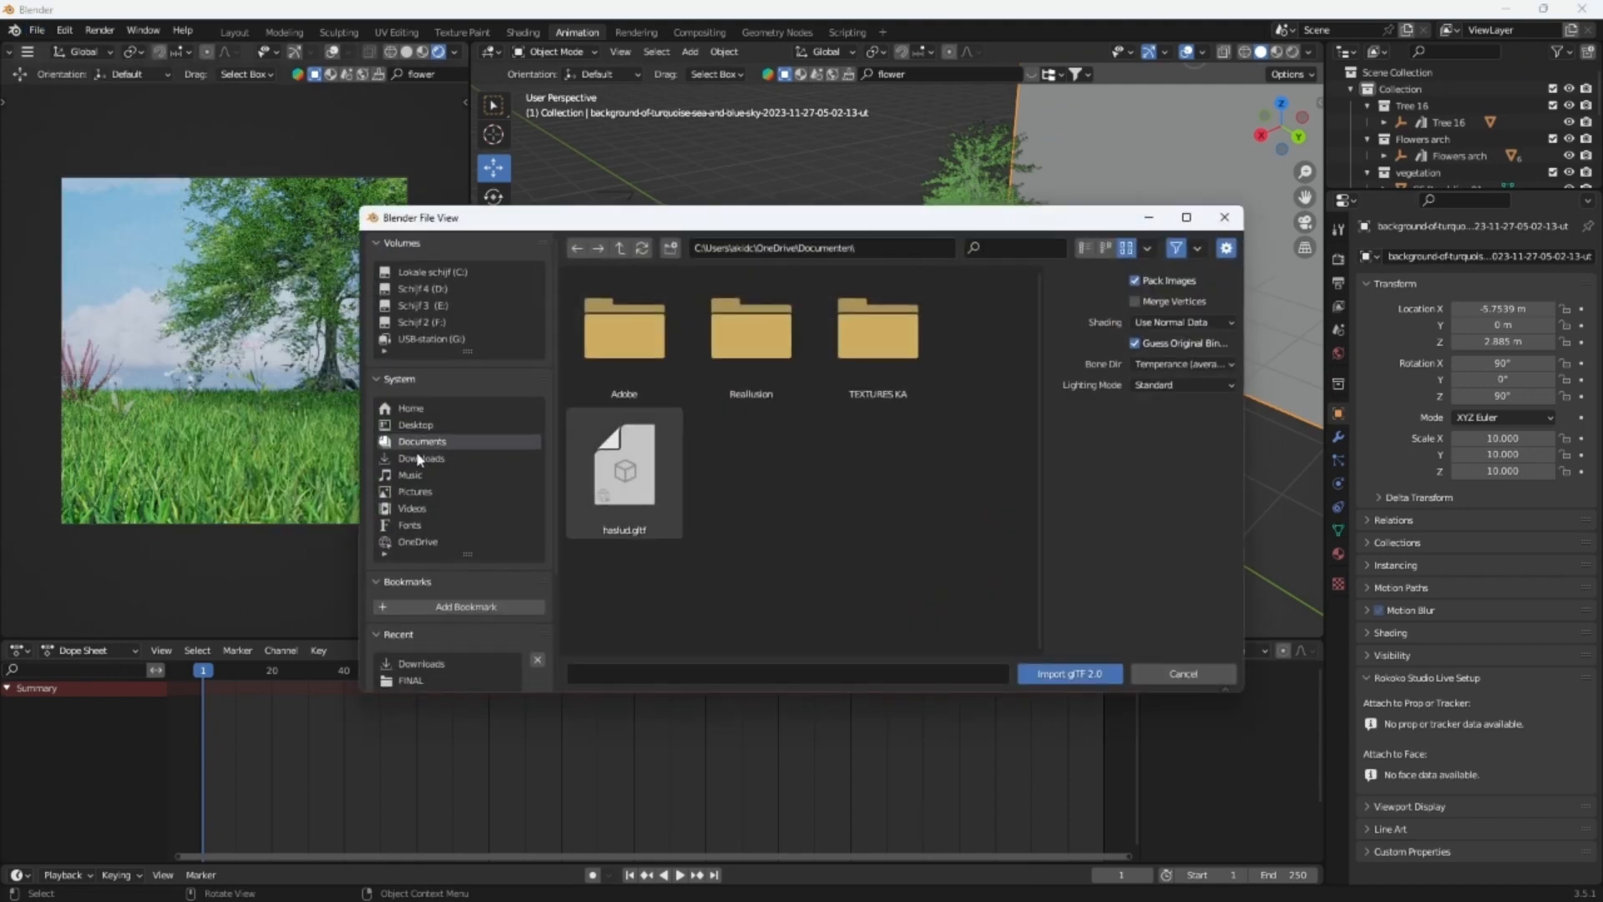
click(418, 457)
drag(1037, 281, 1045, 544)
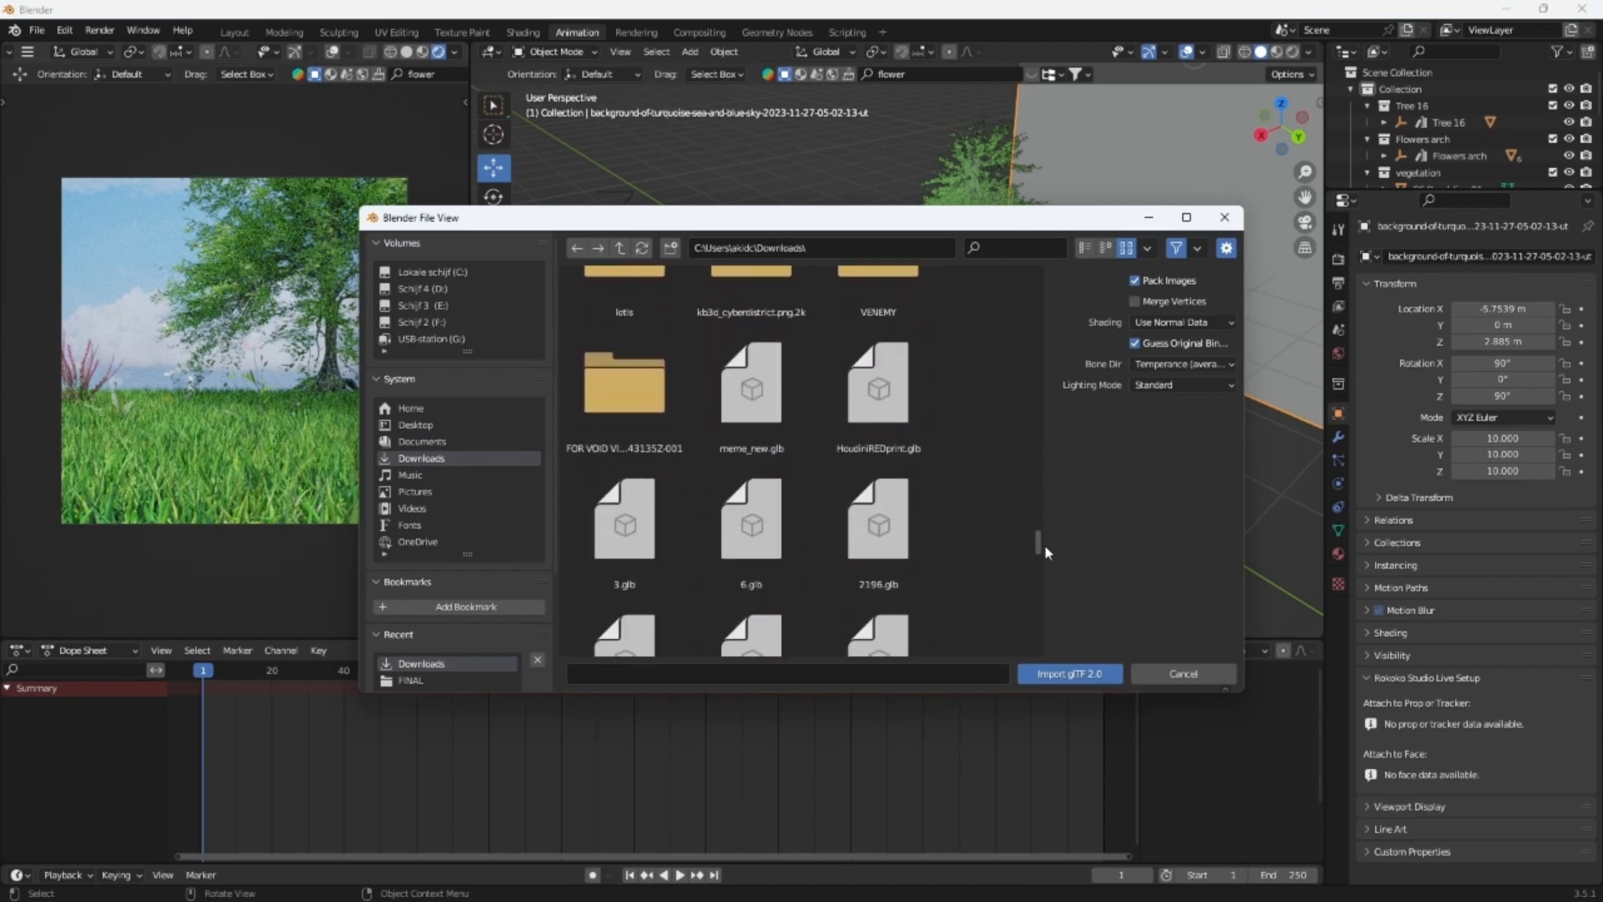
double_click(878, 389)
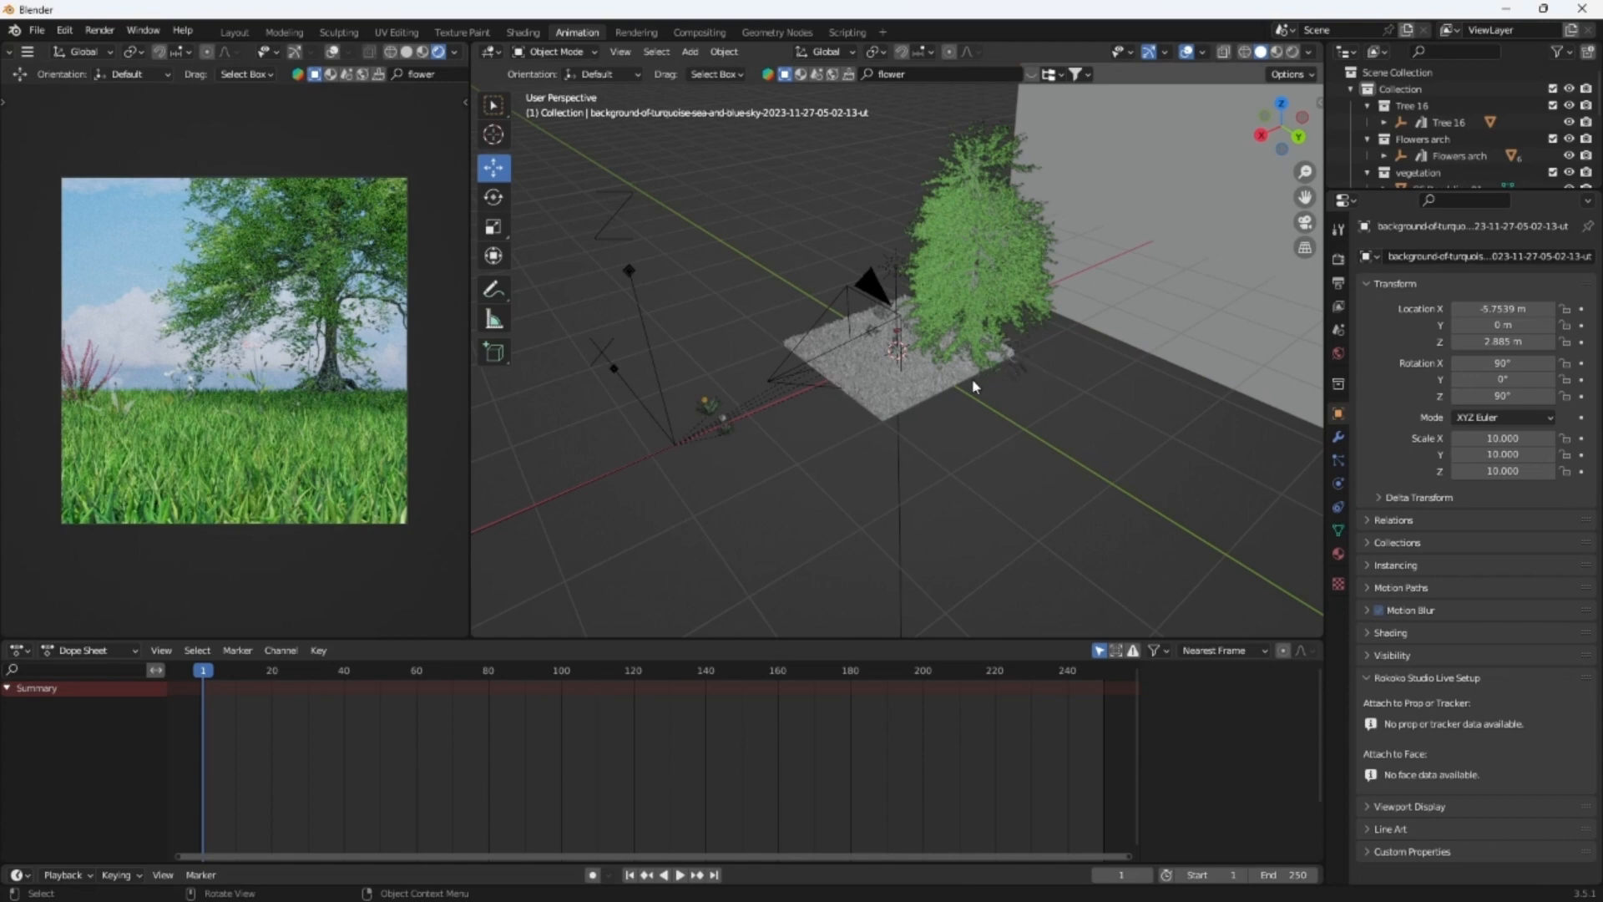
middle_drag(972, 379, 1102, 386)
scroll(1082, 377, up, 8)
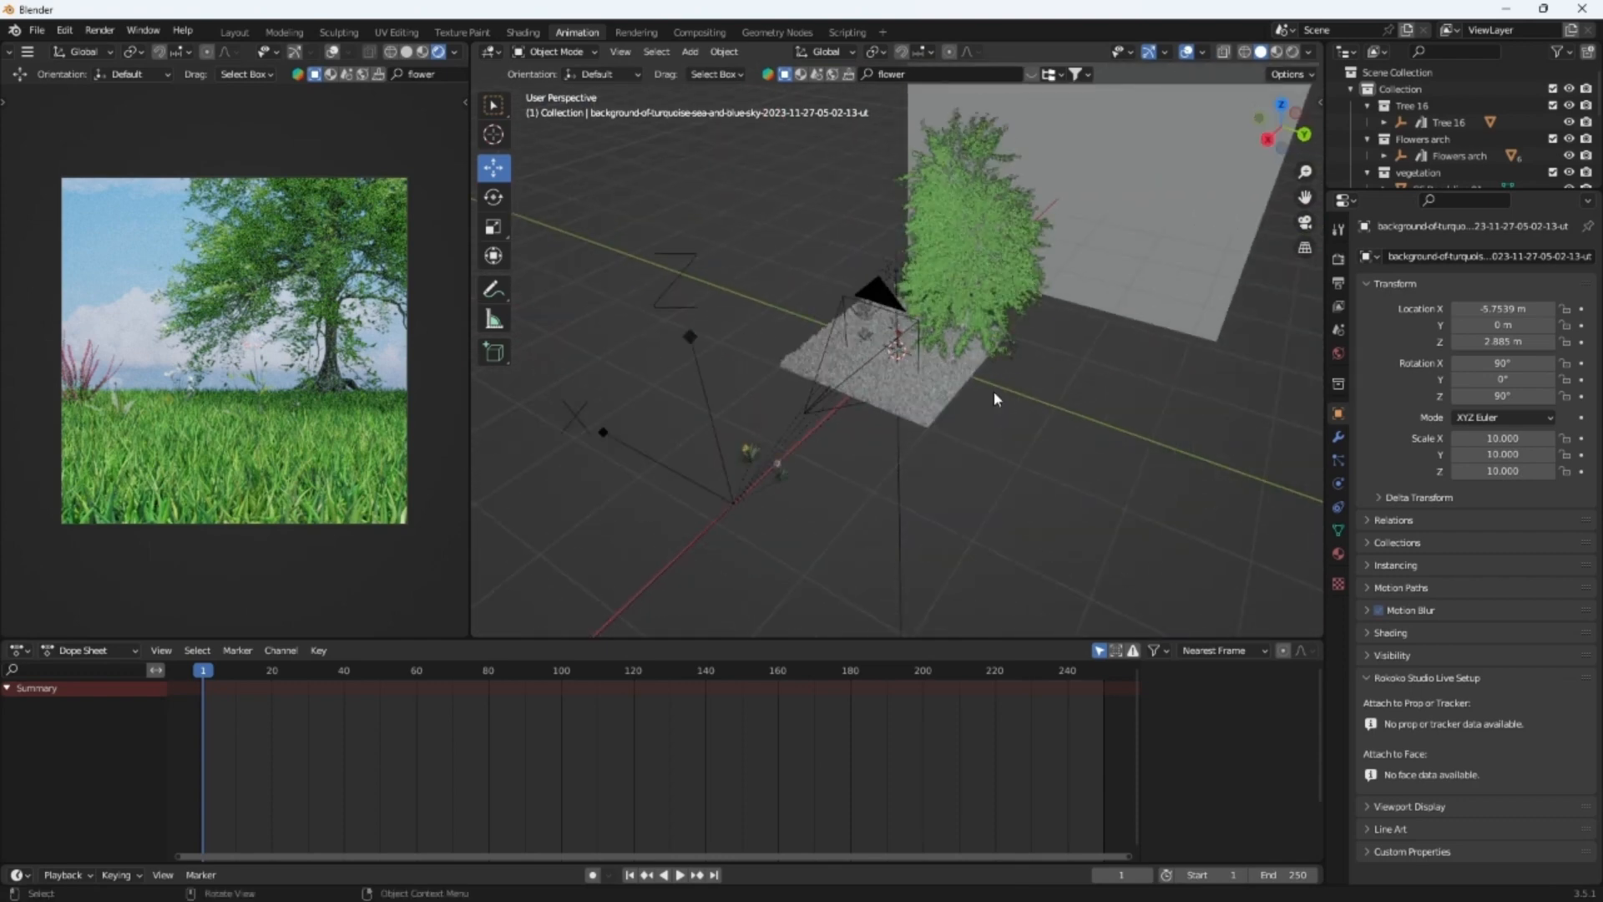
click(37, 30)
mouse_move(127, 258)
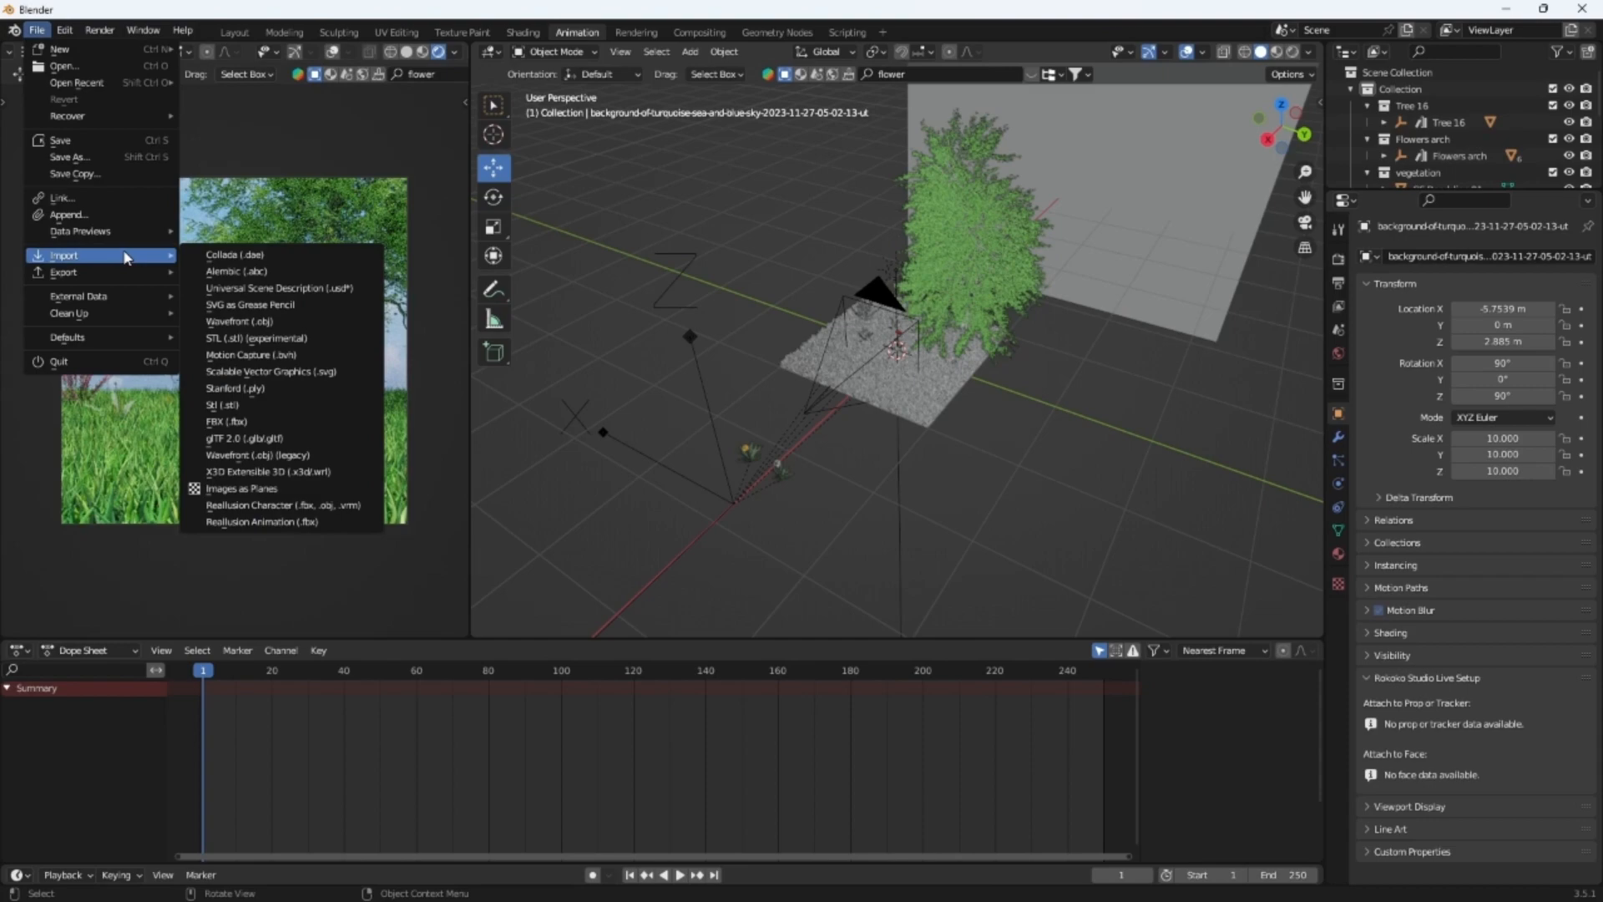
scroll(1070, 496, up, 8)
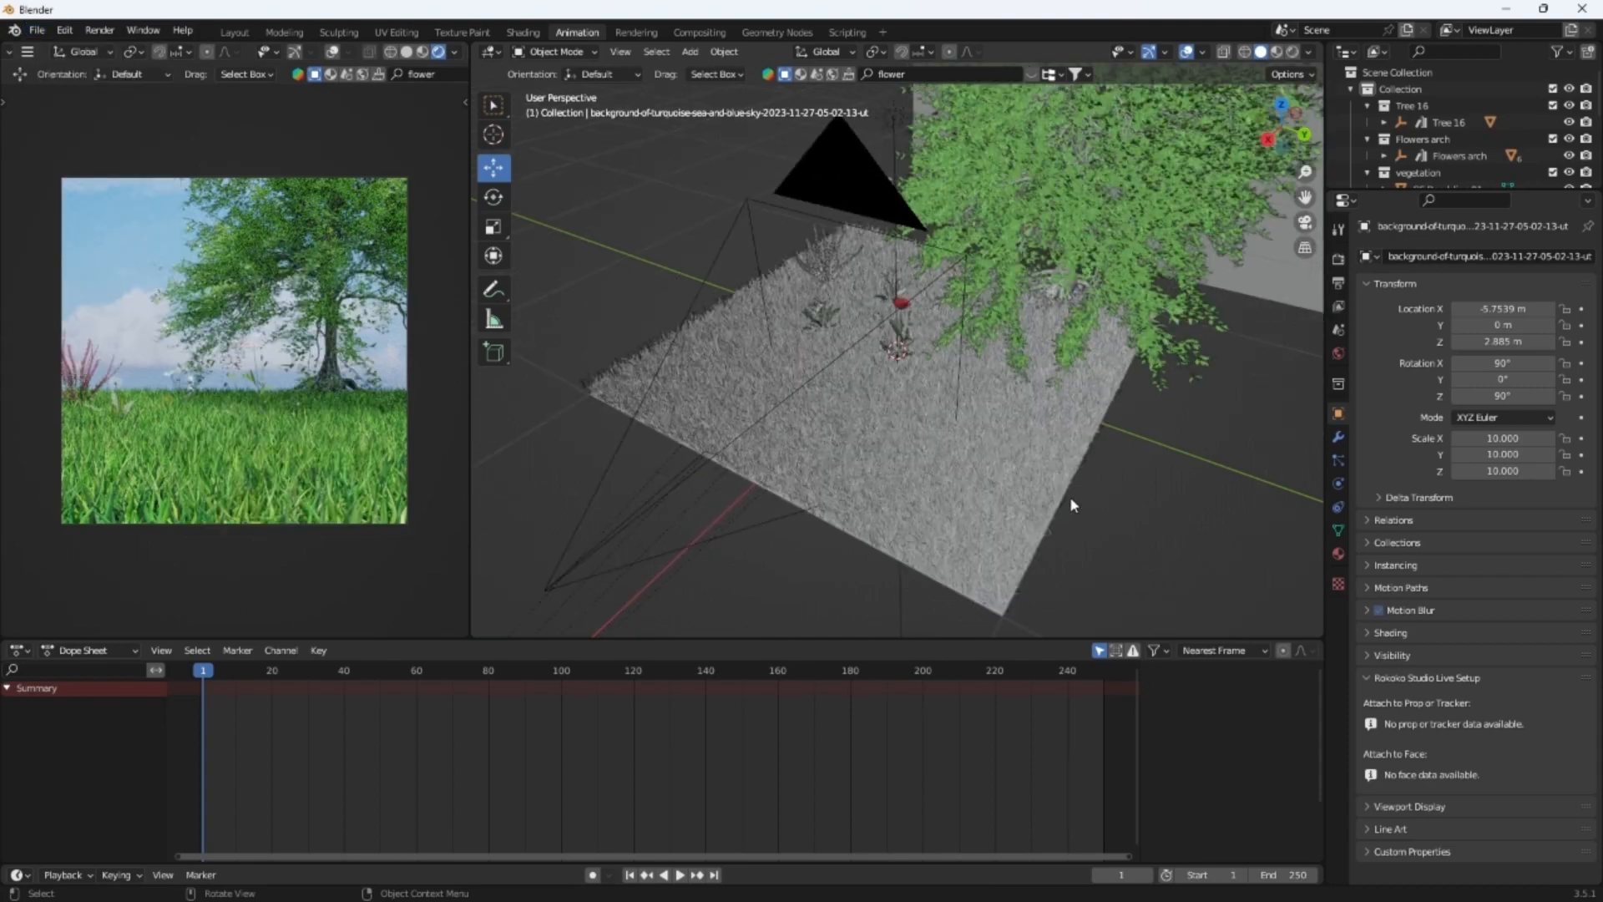
middle_drag(1117, 486, 818, 451)
scroll(977, 437, down, 8)
Import the character model meme_new.glb from the Downloads folder with the glTF 2.0 importer
click(36, 30)
mouse_move(75, 255)
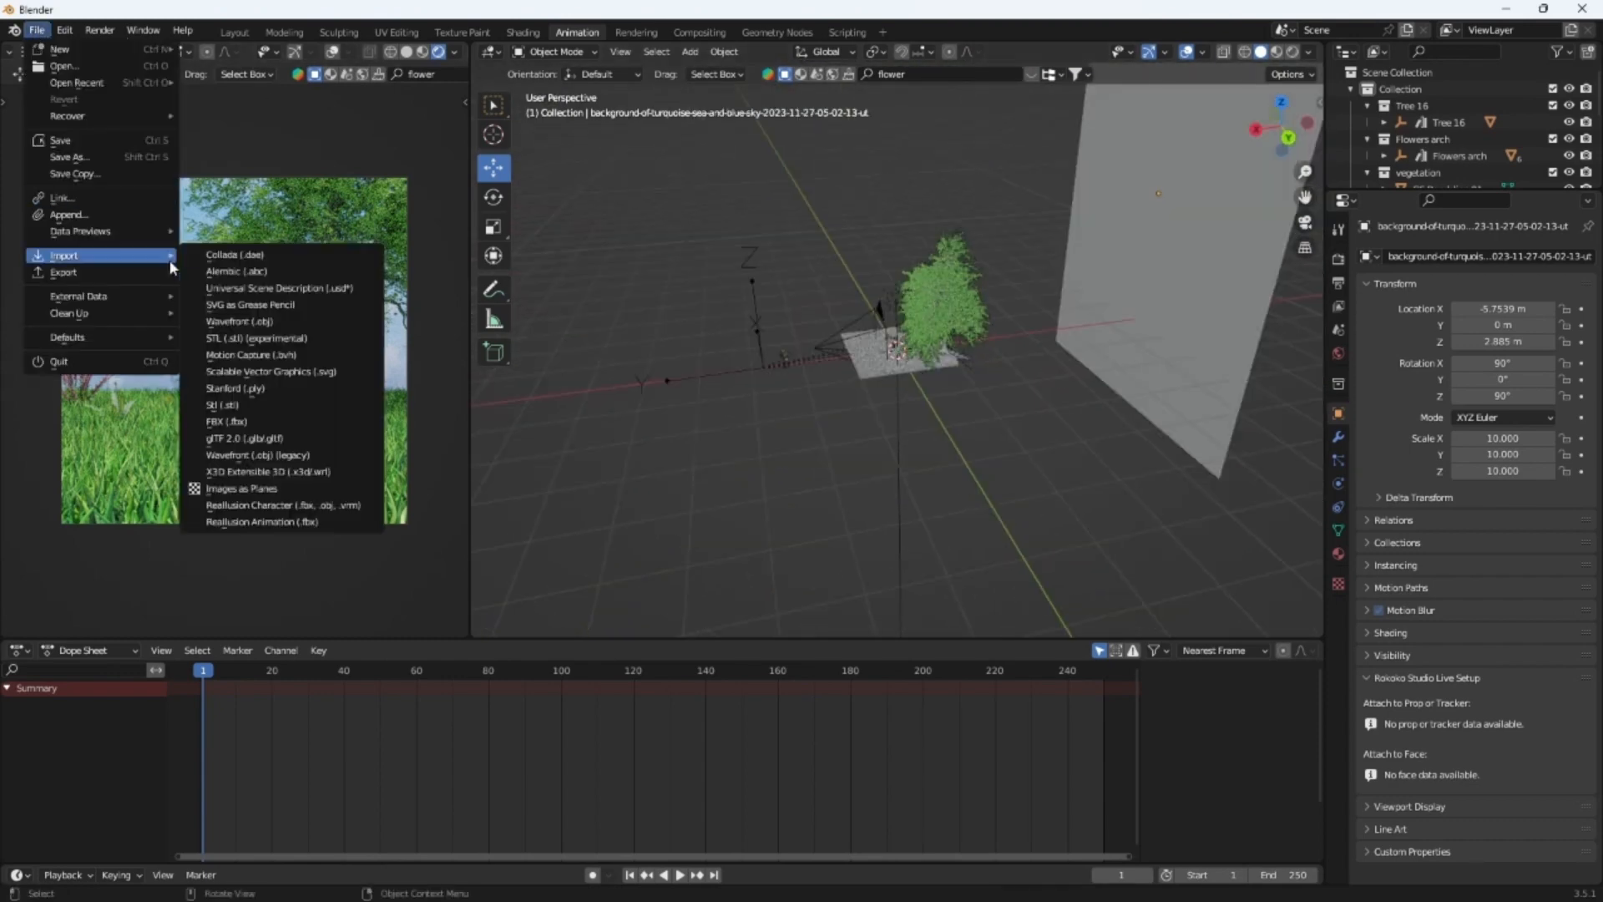
click(343, 439)
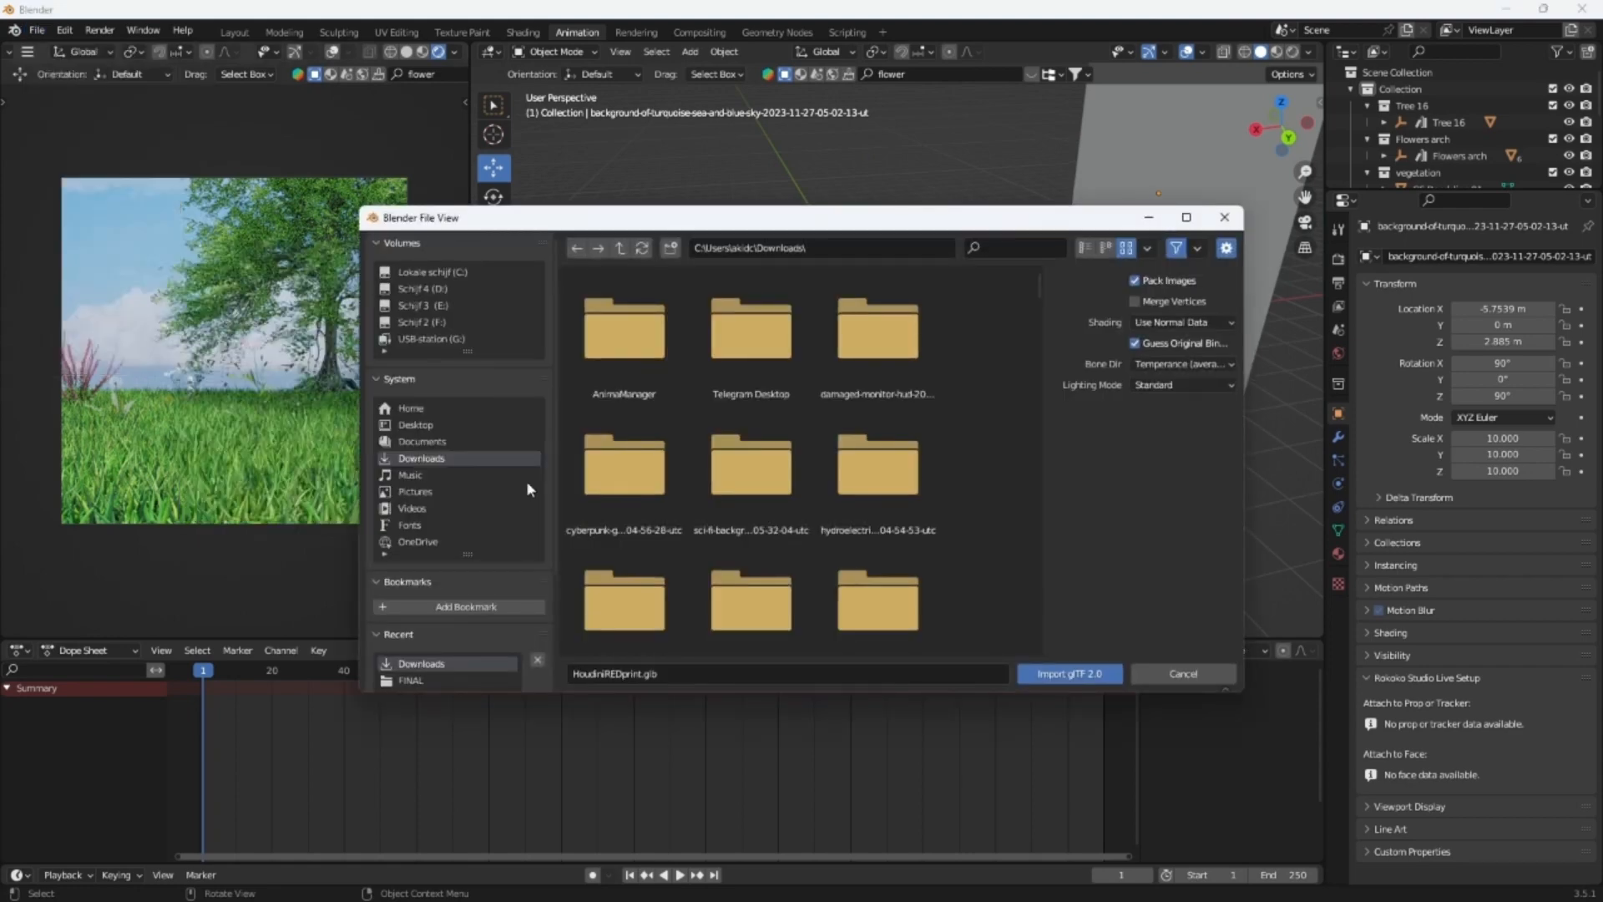
scroll(935, 409, down, 8)
drag(1037, 310, 1044, 536)
double_click(764, 538)
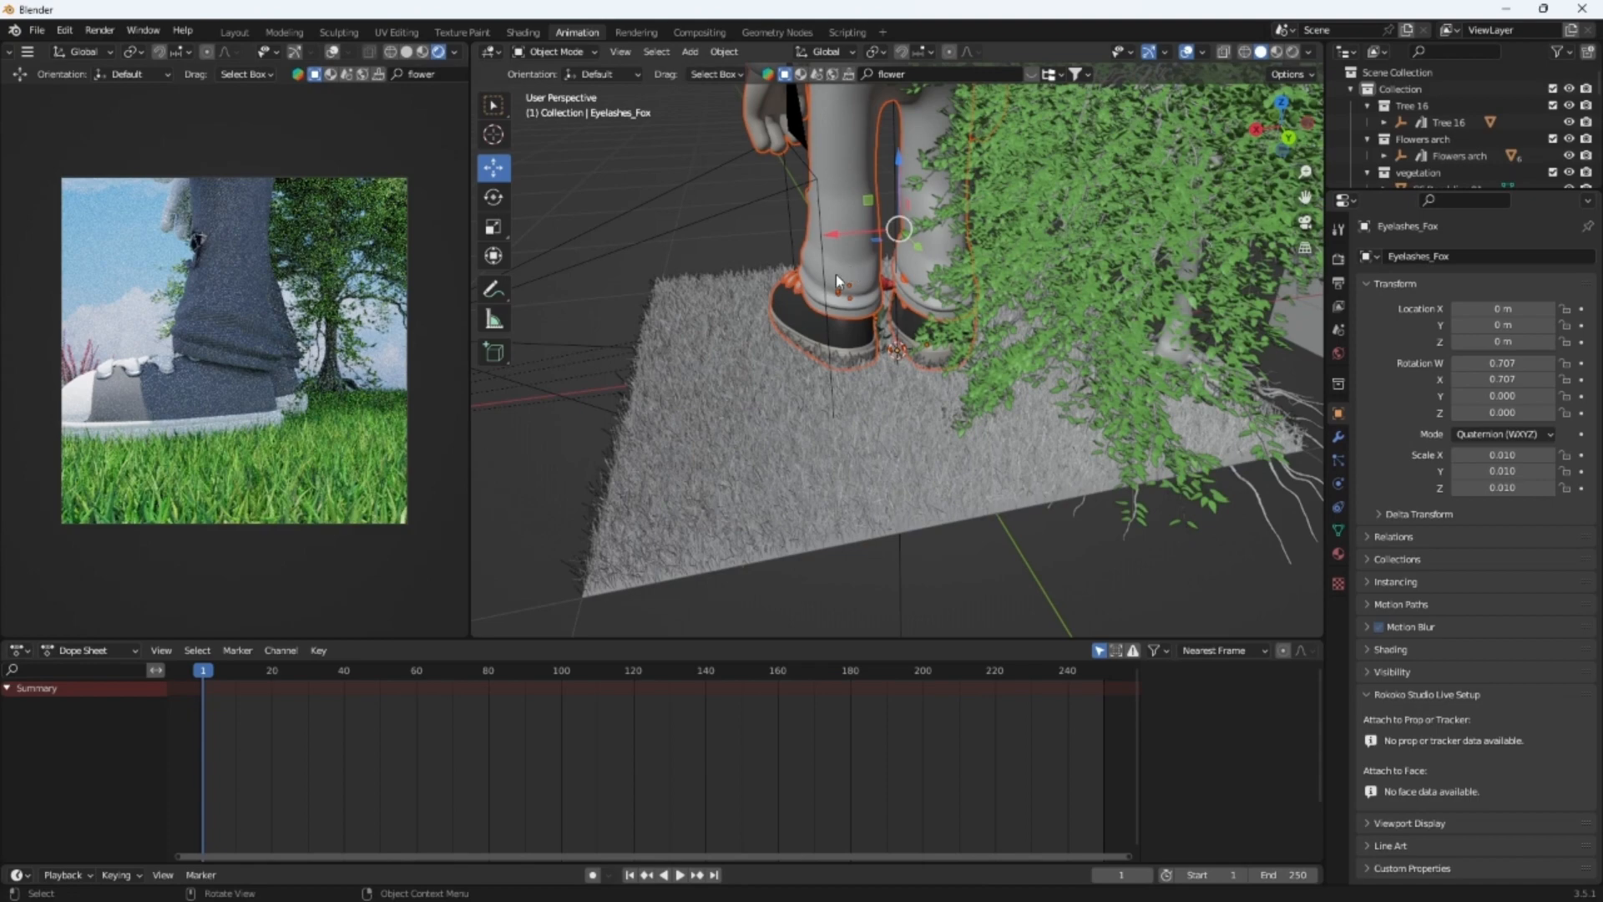
Try scaling the character's Eyelashes_Fox object to 0.004 on the X and Z axes, and undo the changes
scroll(835, 274, down, 5)
middle_drag(835, 273, 903, 230)
click(1474, 457)
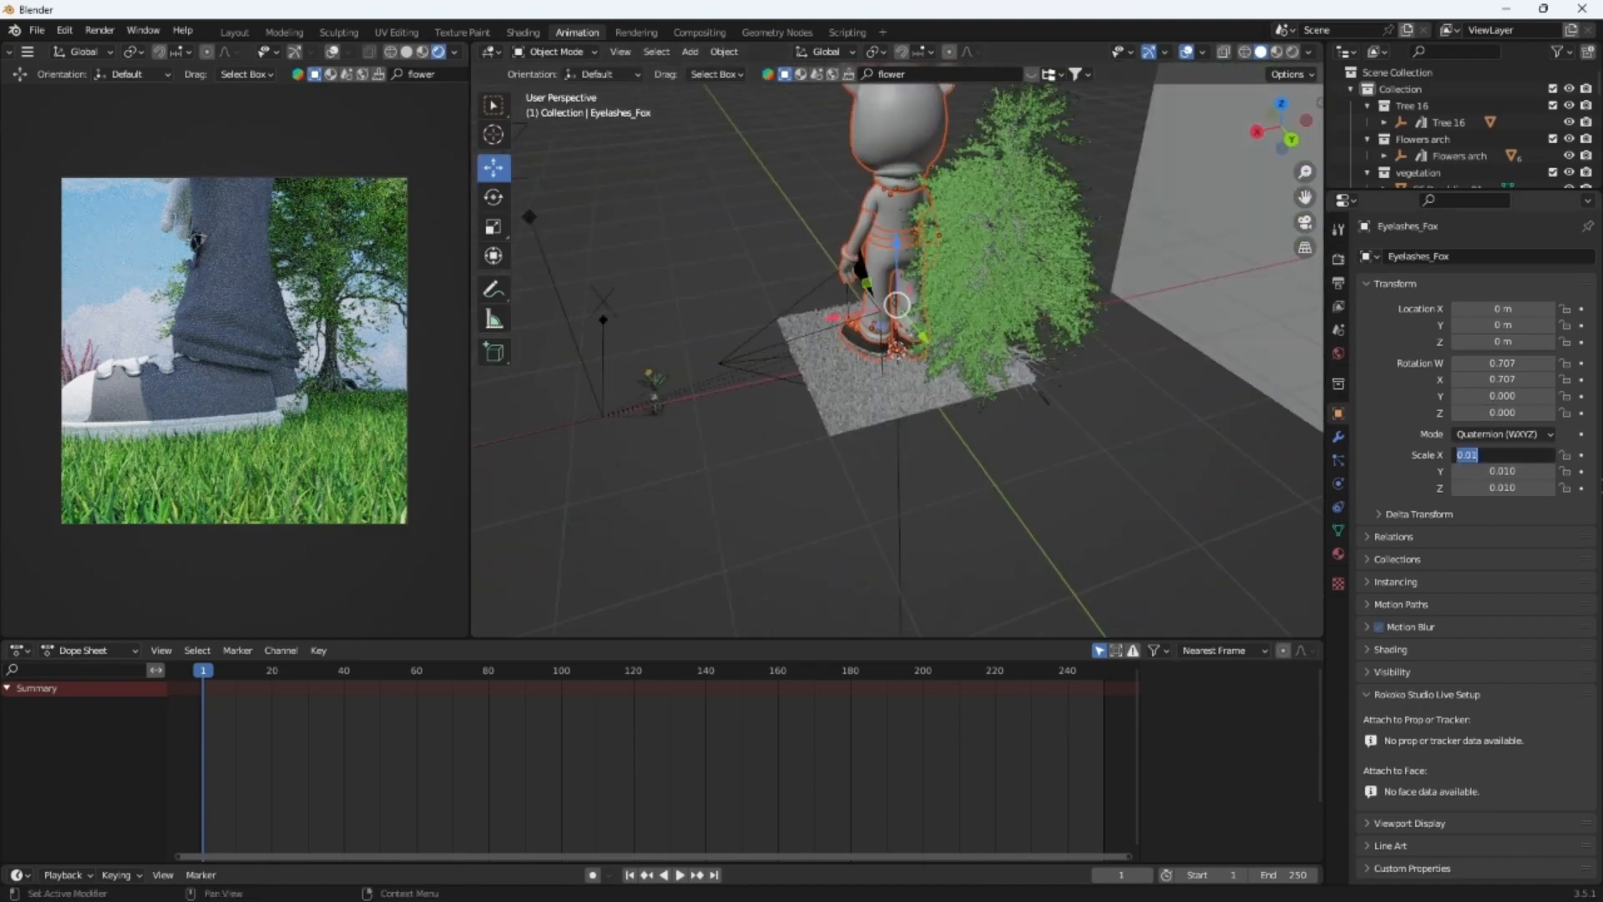
key(BackSpace)
text(.004)
key(Return)
click(1528, 487)
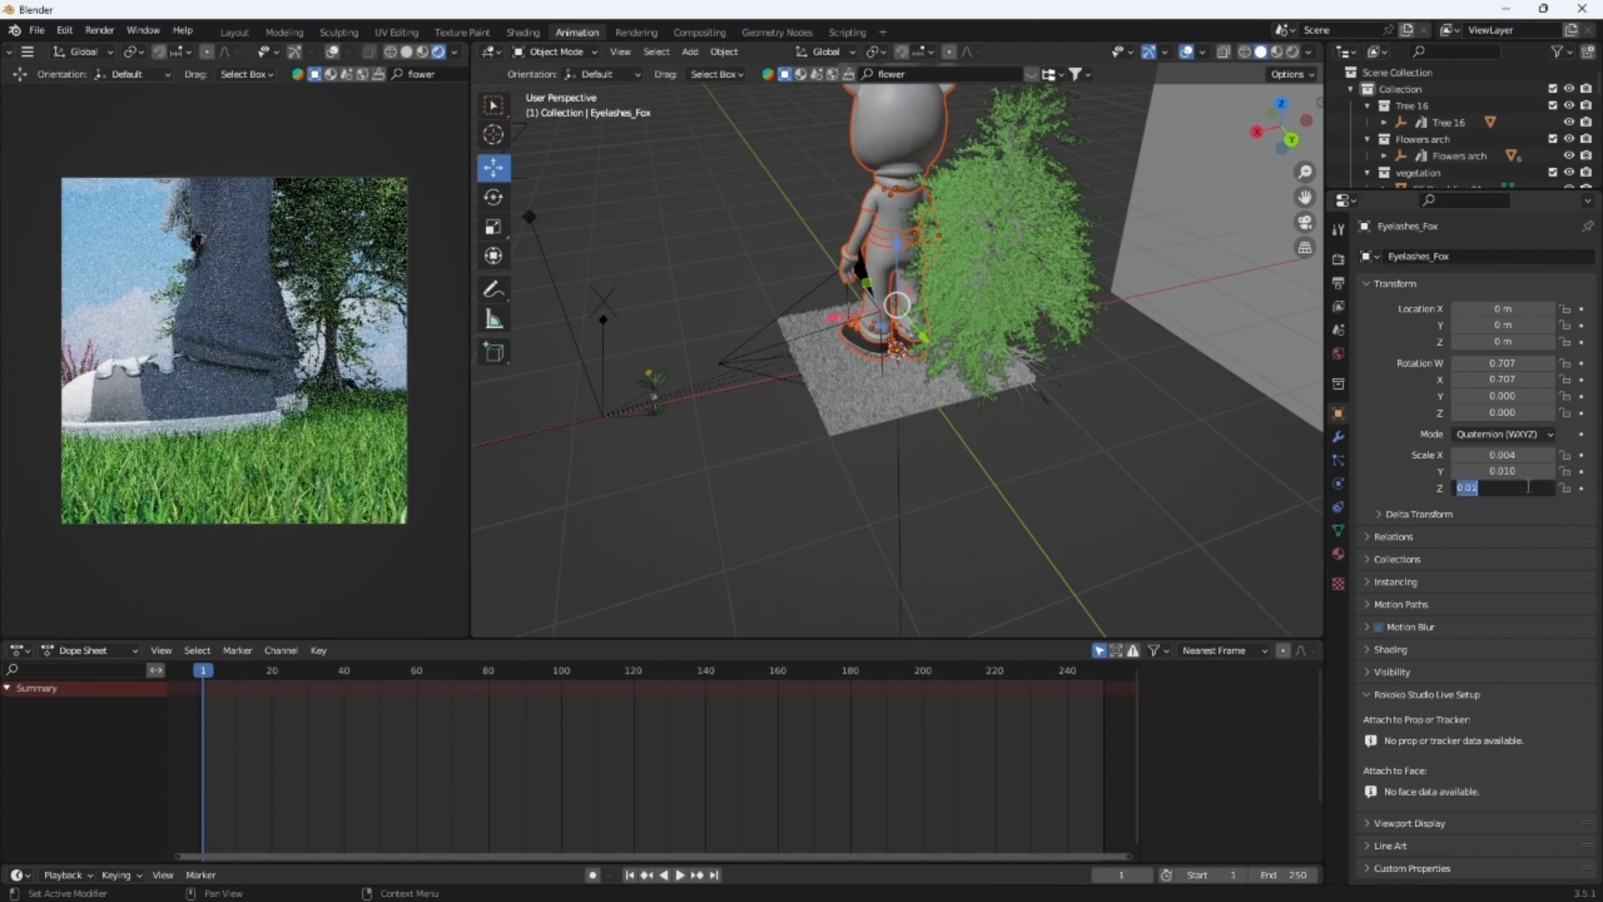
text(.004)
key(Return)
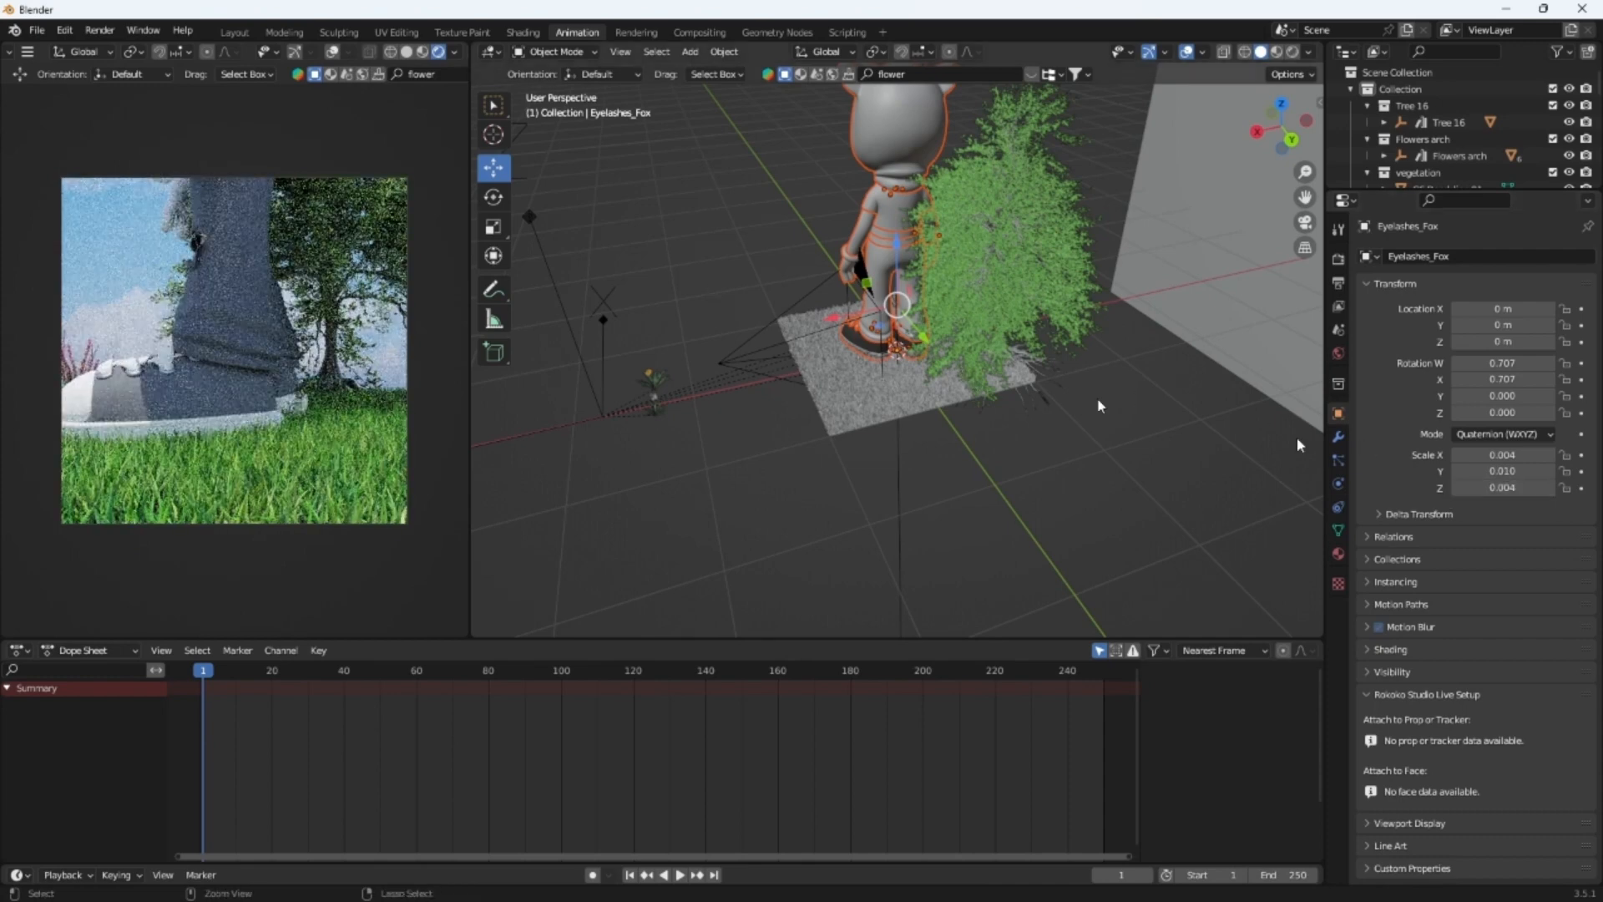
key(ctrl+z)
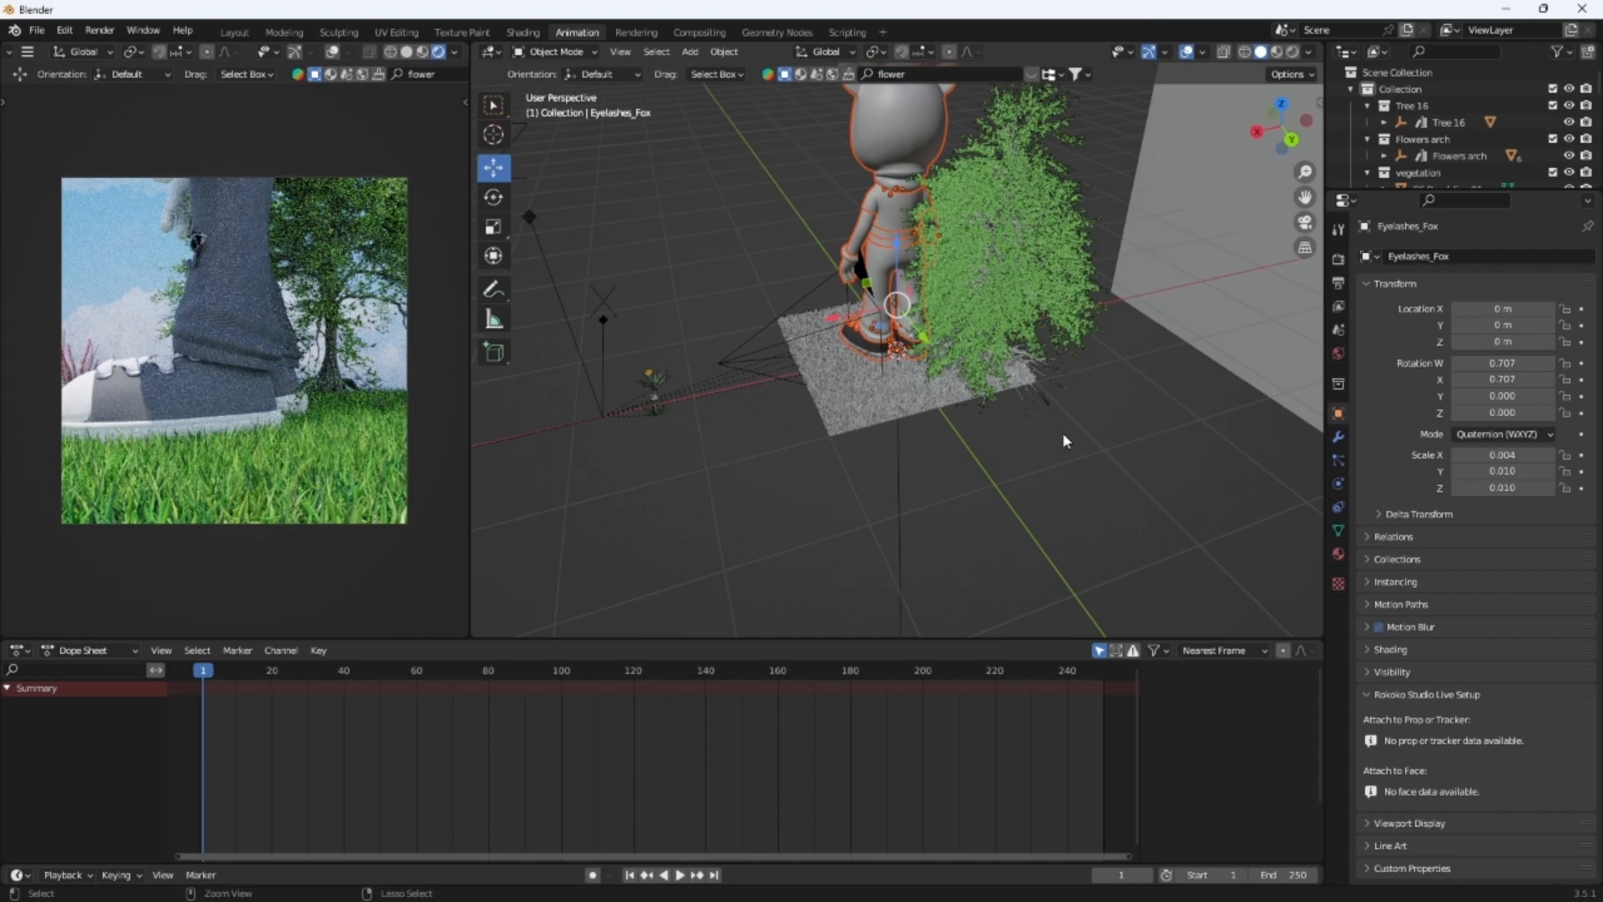
key(ctrl+z)
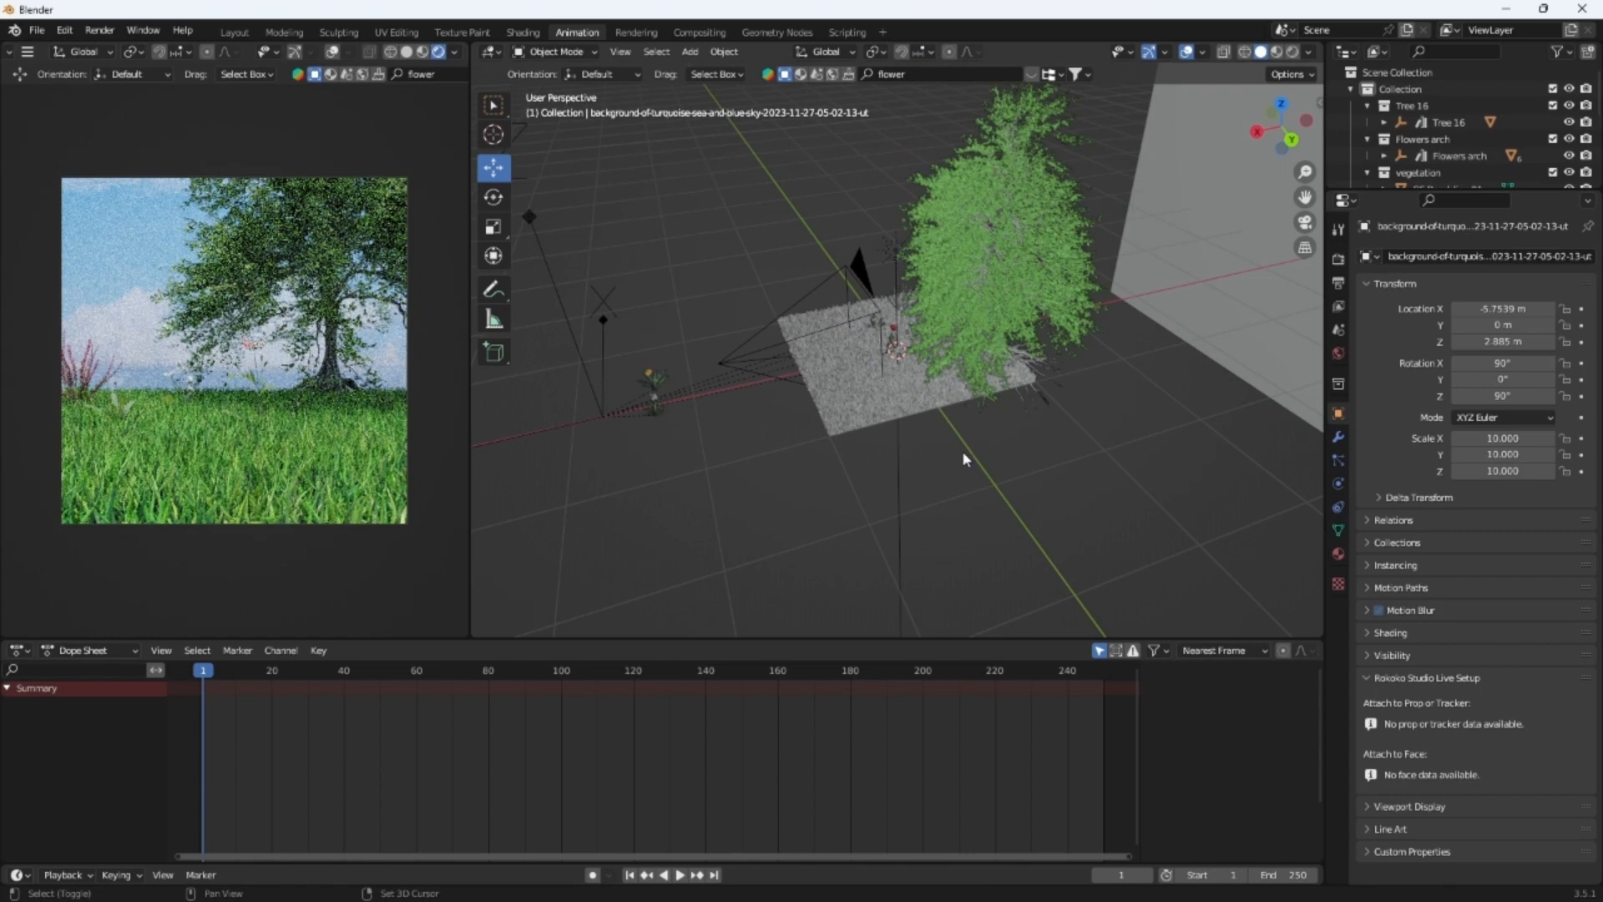
Restore the imported character, deselect all its parts and set the viewport to solid shading
middle_drag(1016, 449, 1067, 451)
scroll(975, 389, up, 4)
scroll(974, 388, down, 4)
middle_drag(974, 388, 1015, 306)
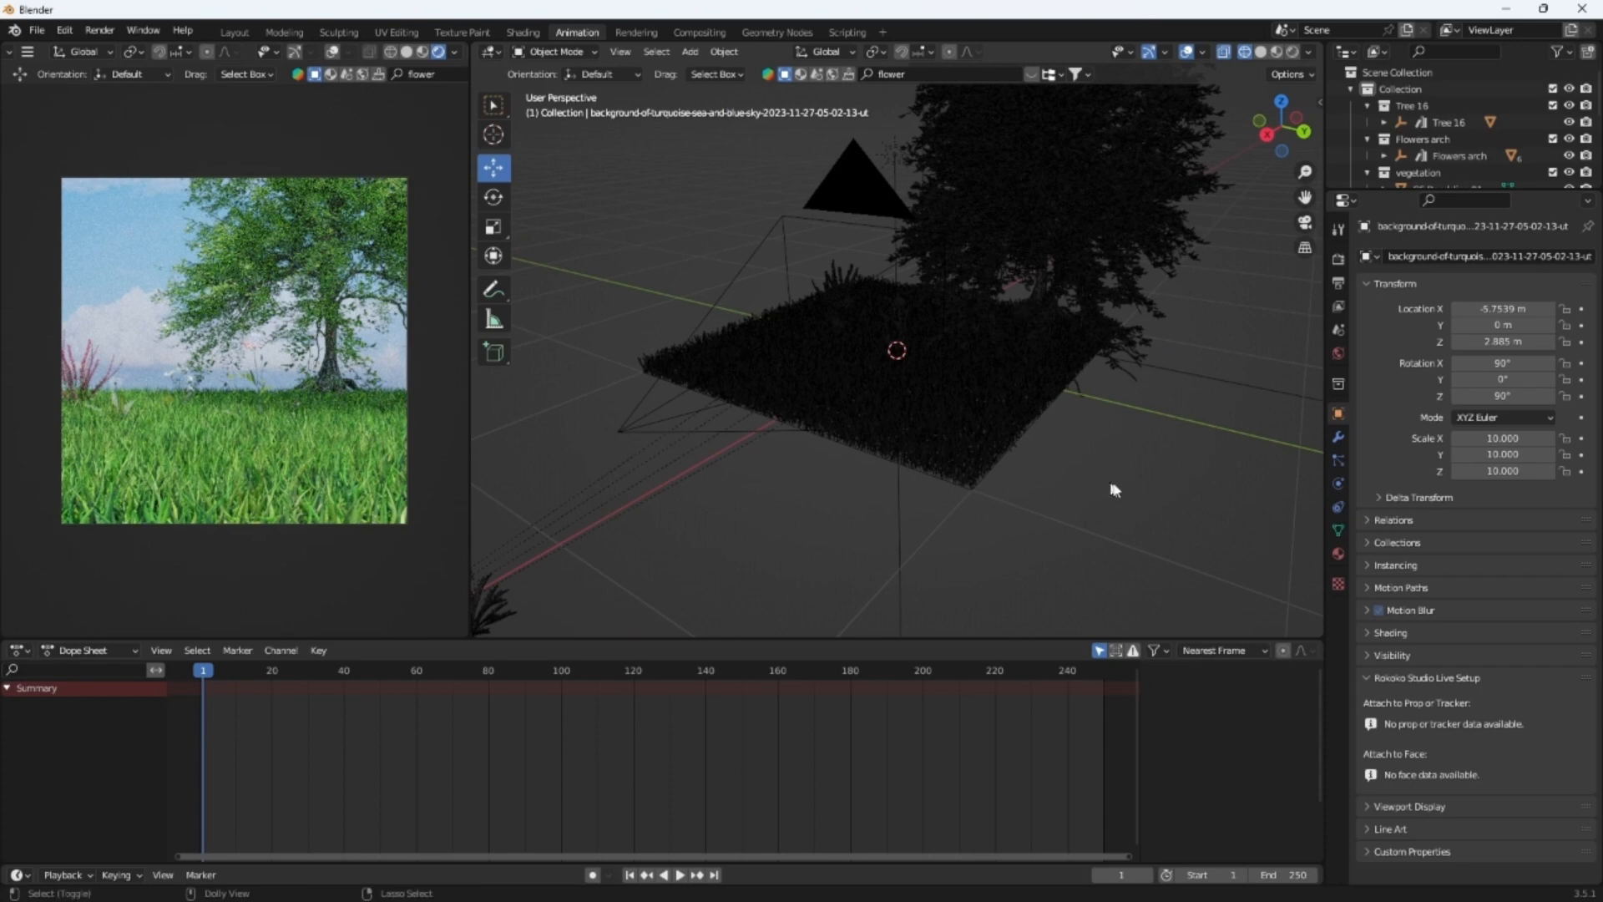
key(alt+h)
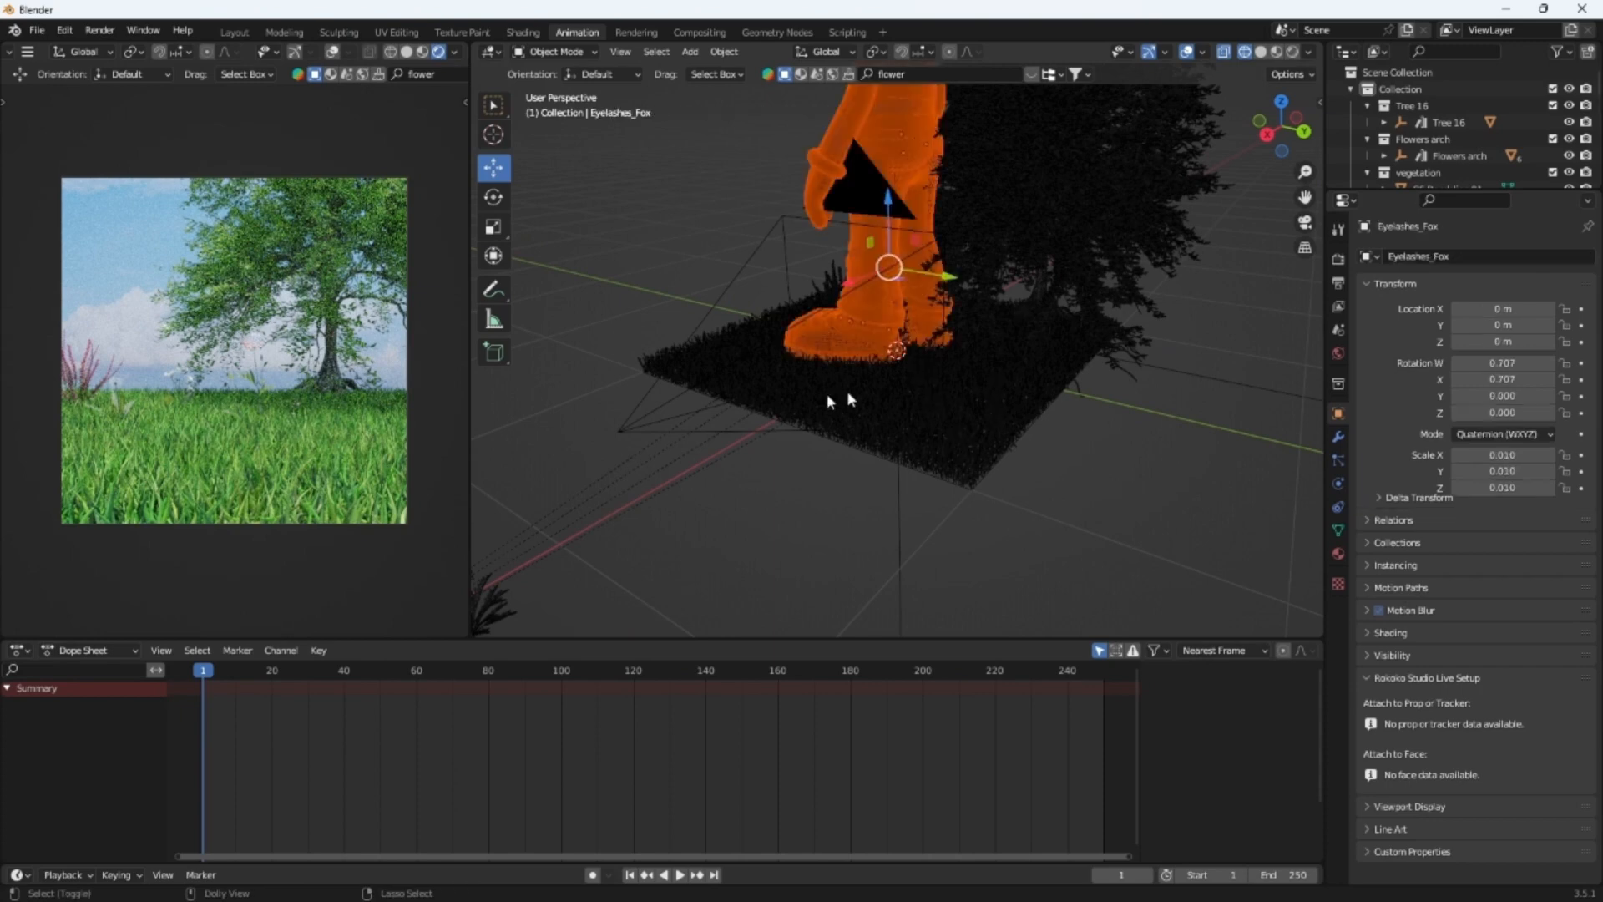
click(787, 262)
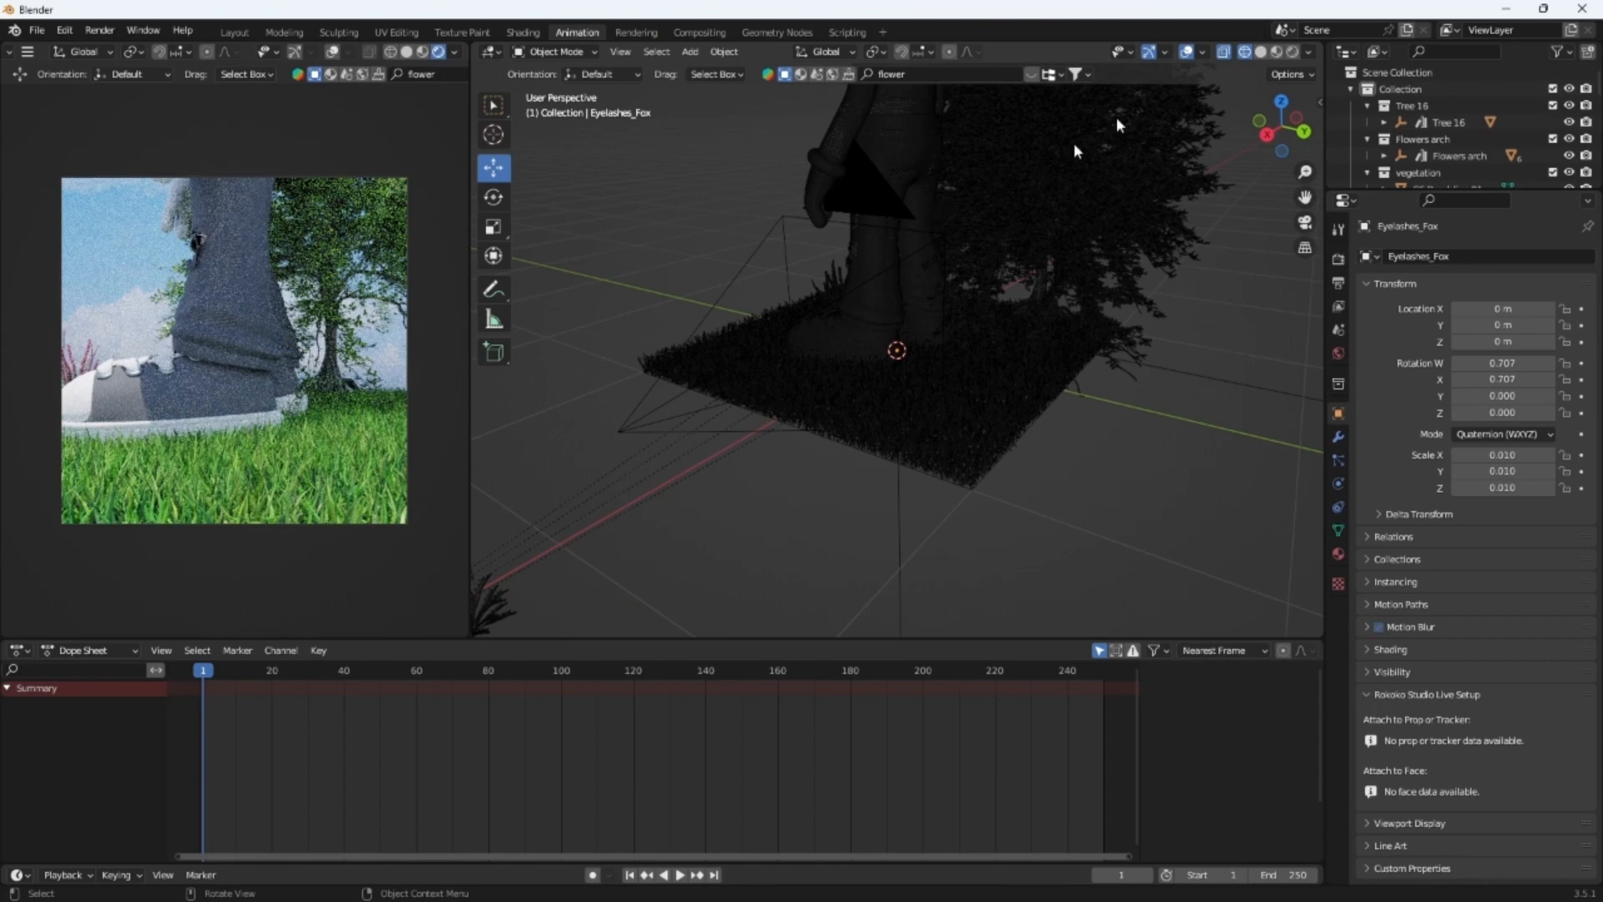
click(1265, 53)
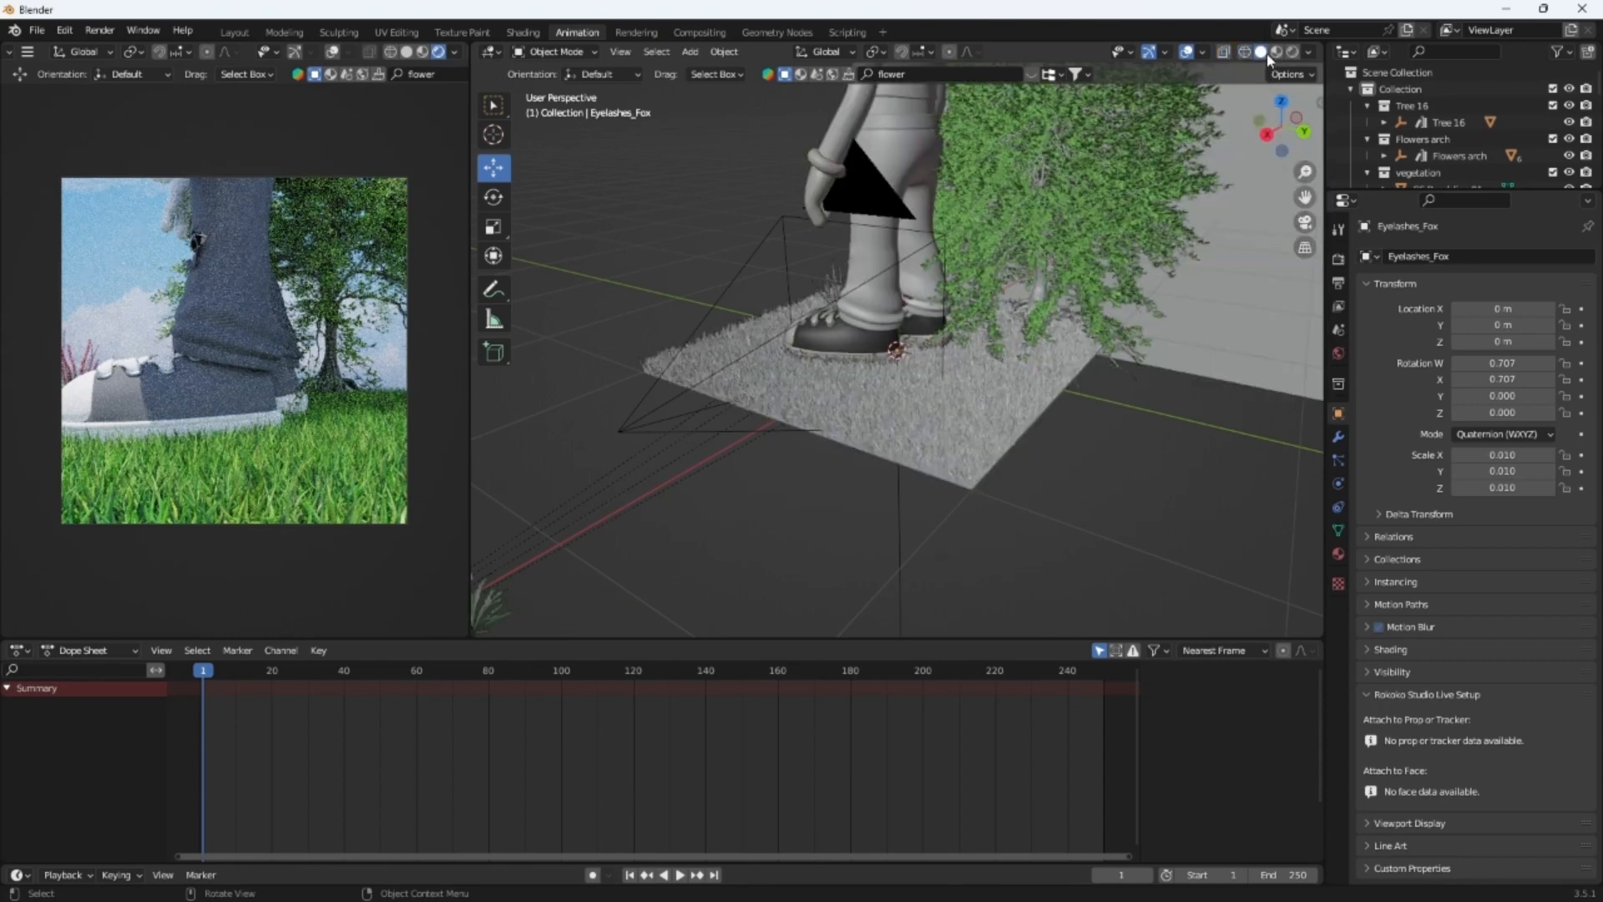
Select all parts of the imported character, from XS_Tee_op2.004 through Chain.001
scroll(1453, 141, down, 10)
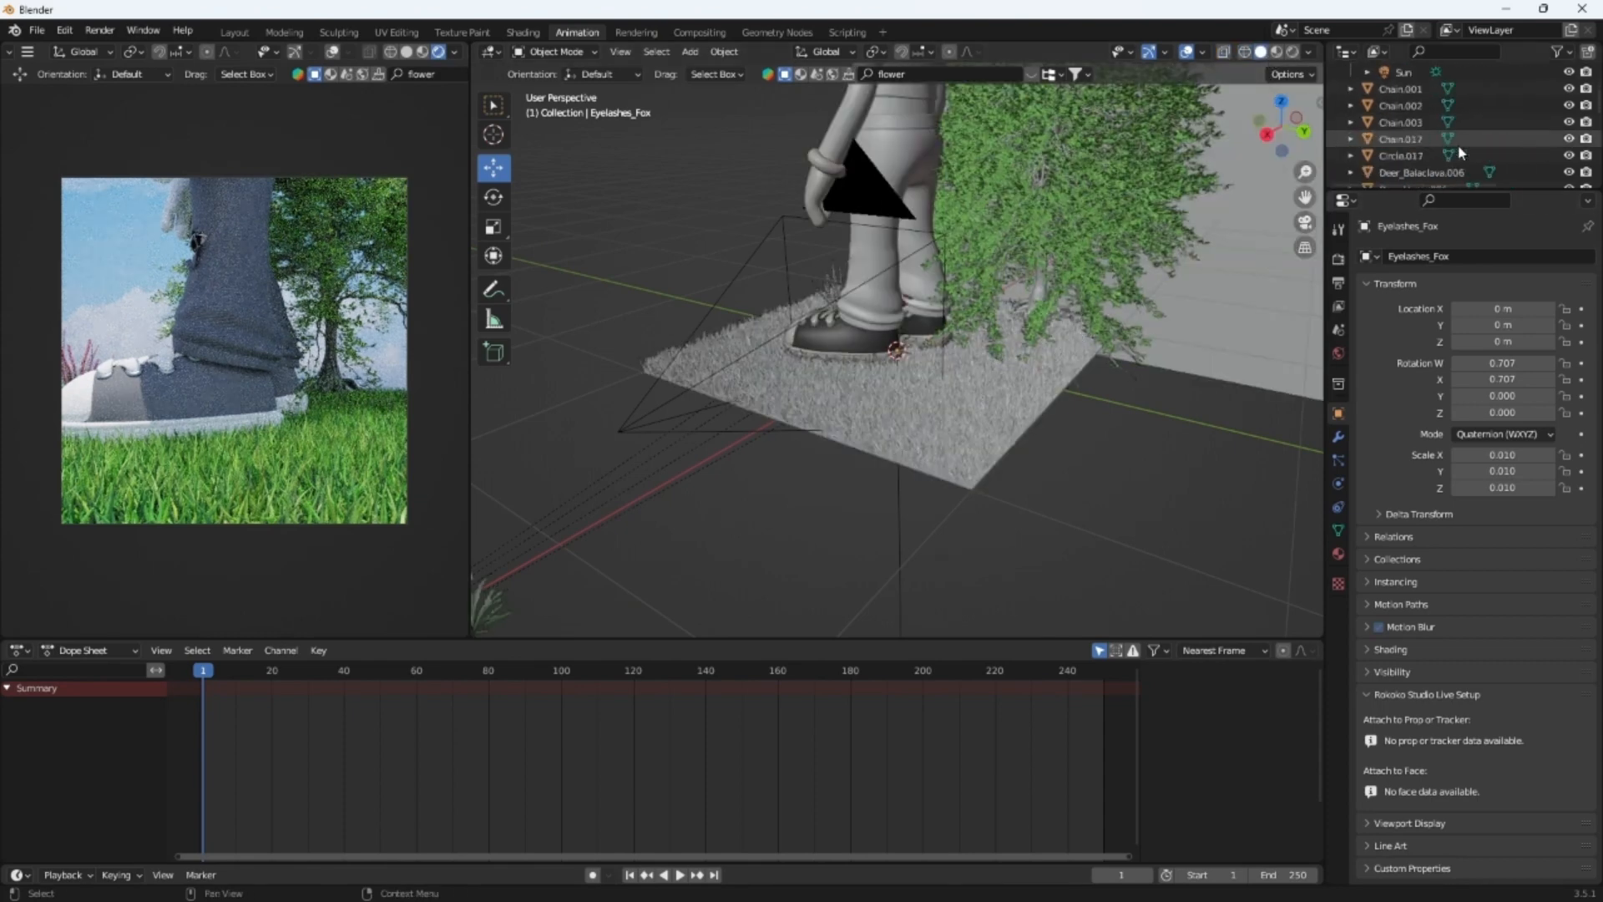
scroll(1444, 144, down, 7)
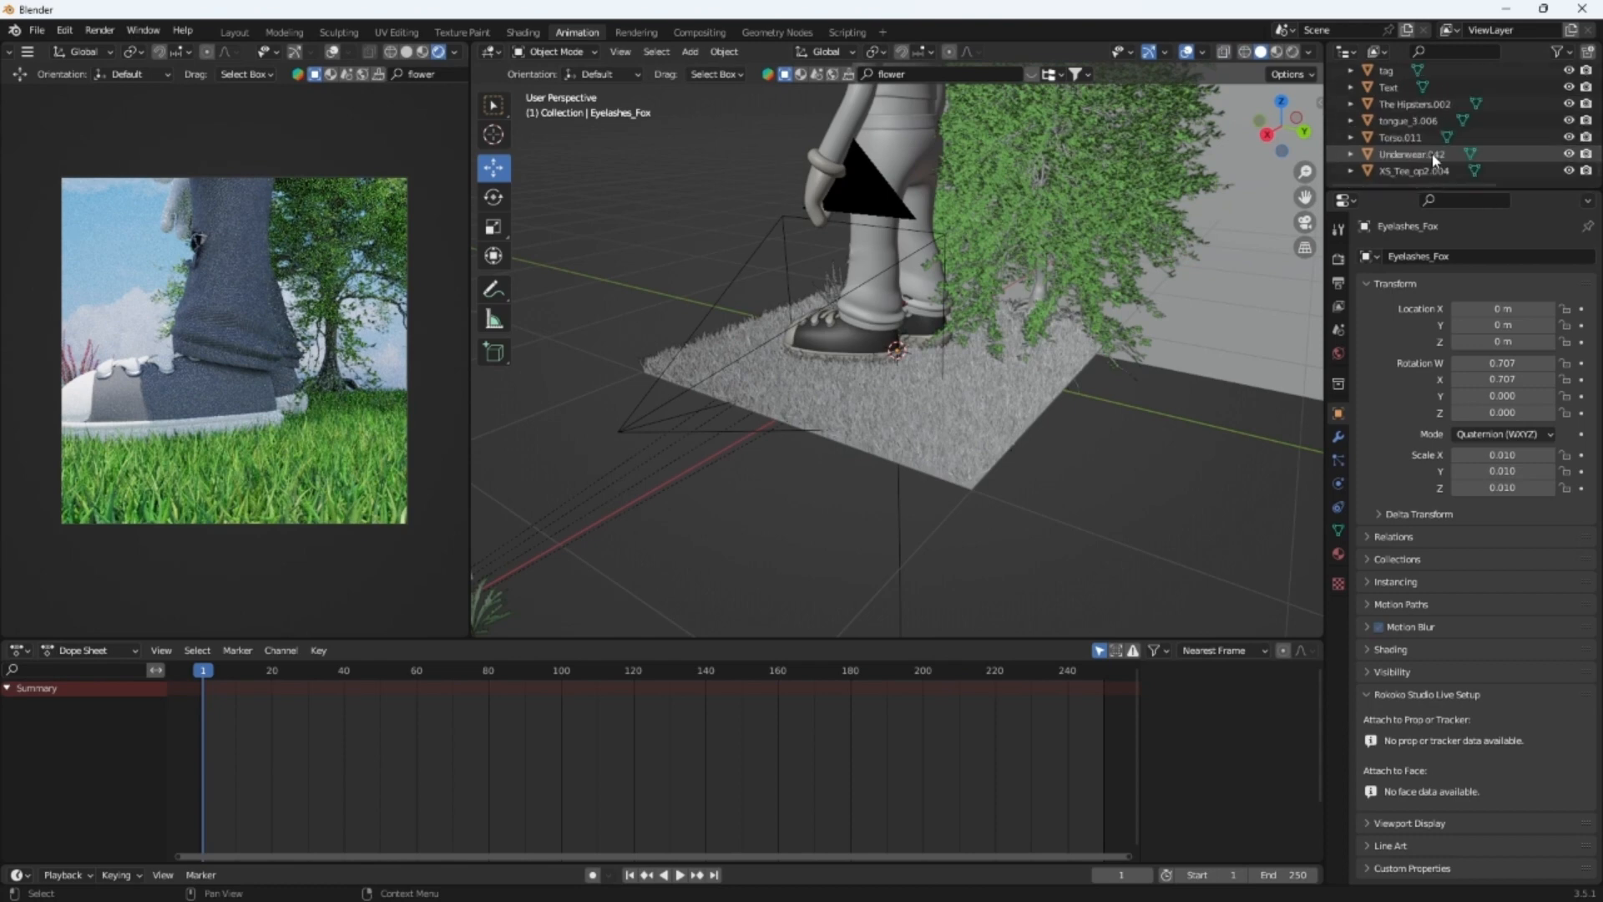
click(1425, 173)
scroll(1438, 143, down, 6)
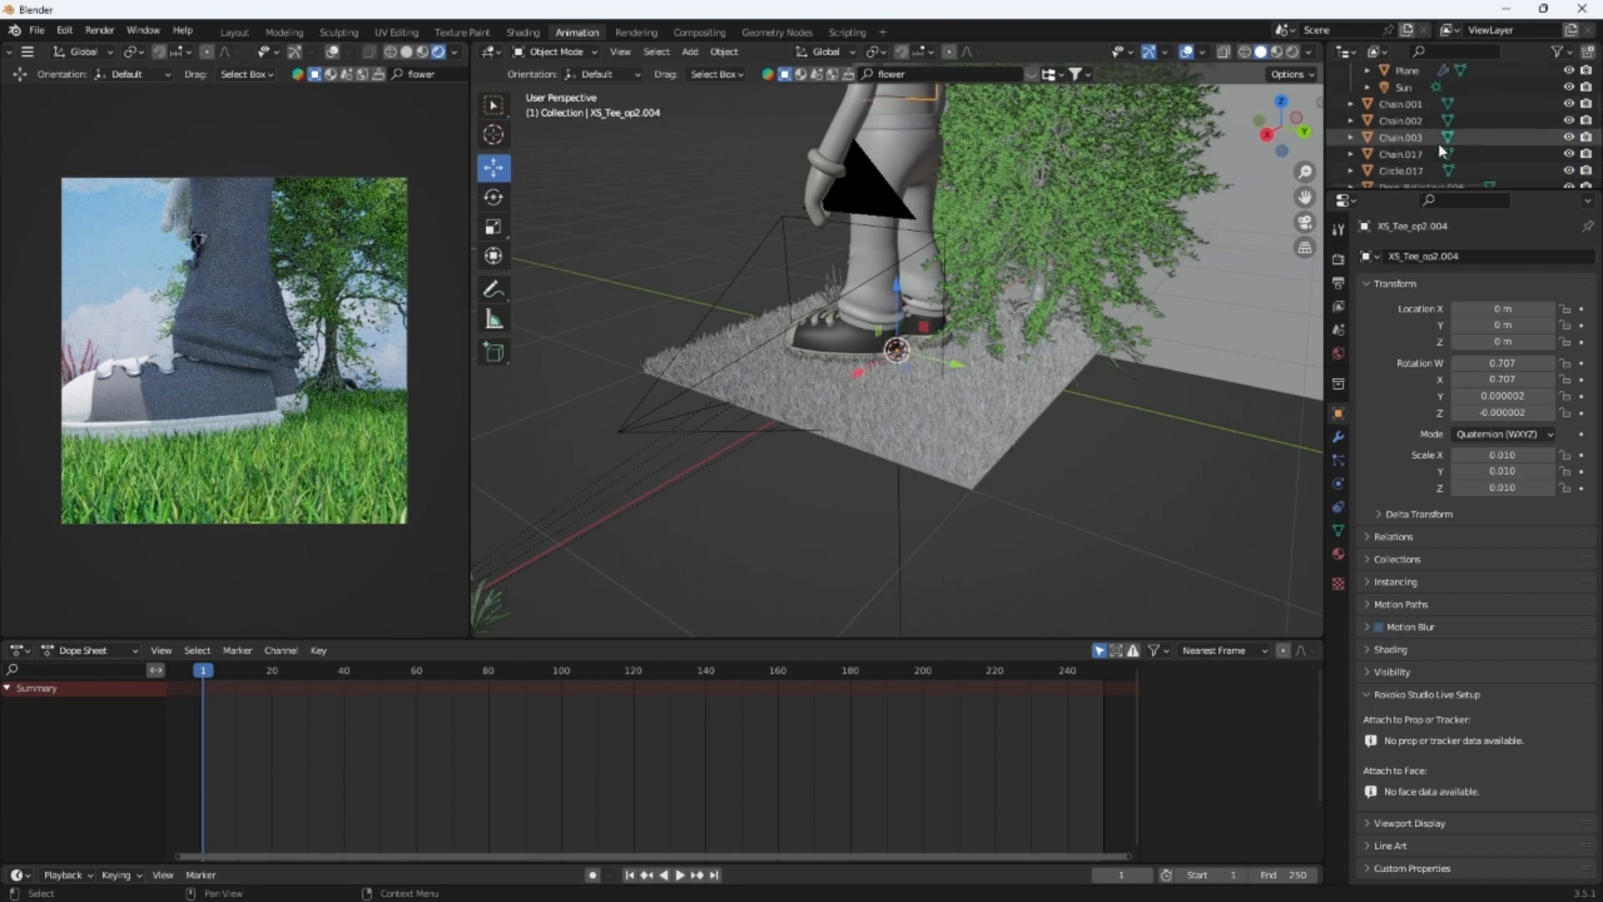
scroll(1423, 177, down, 1)
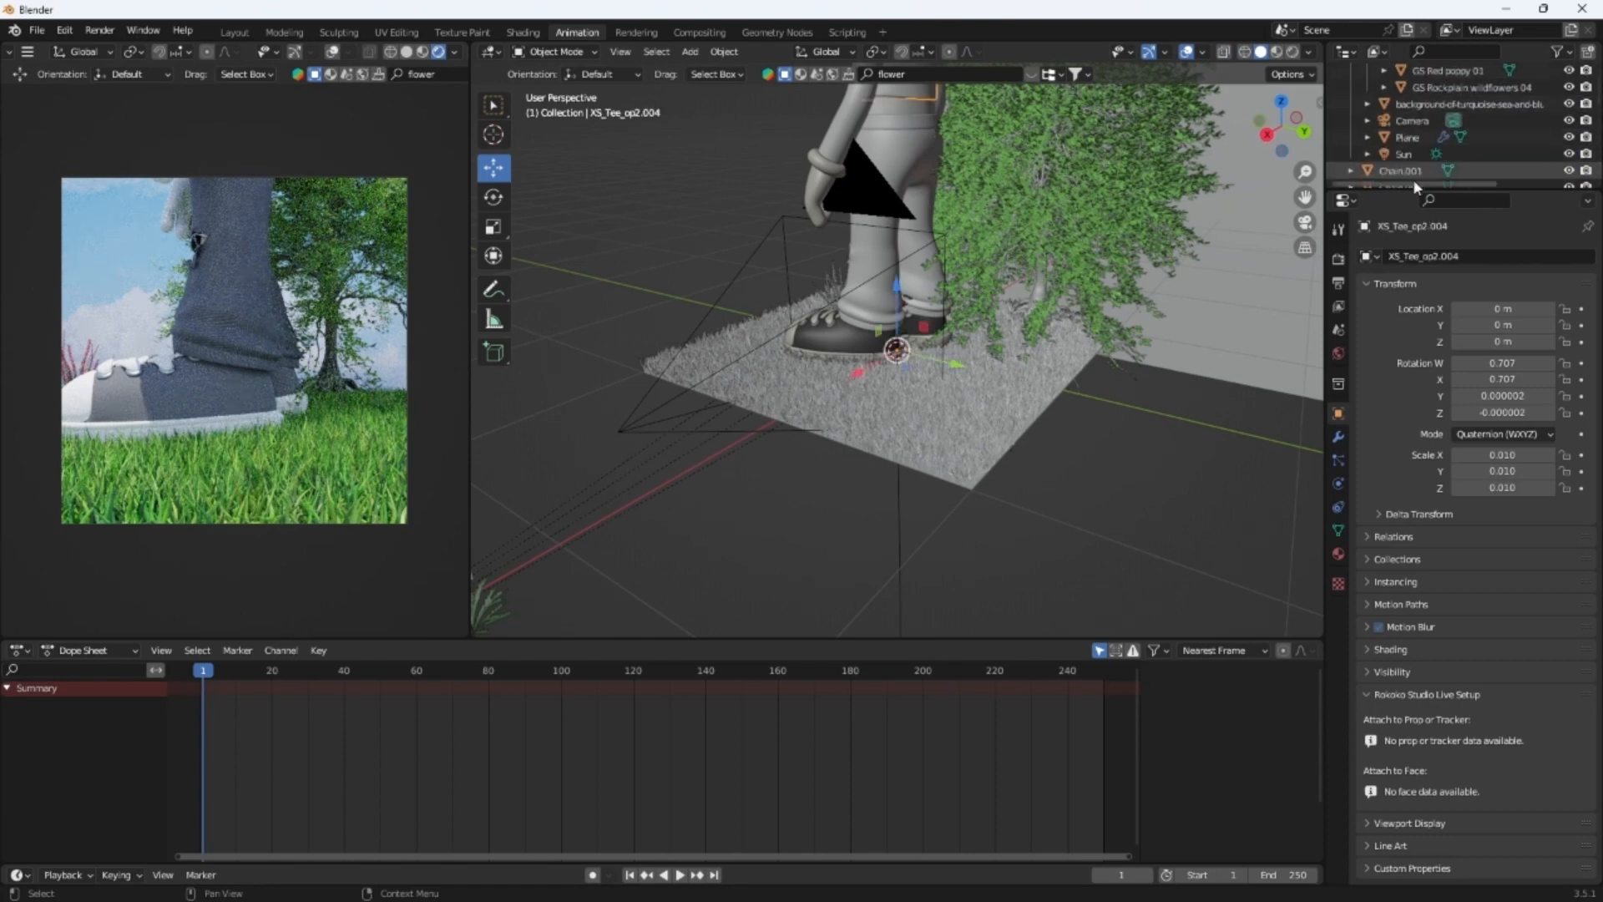
click(1411, 173)
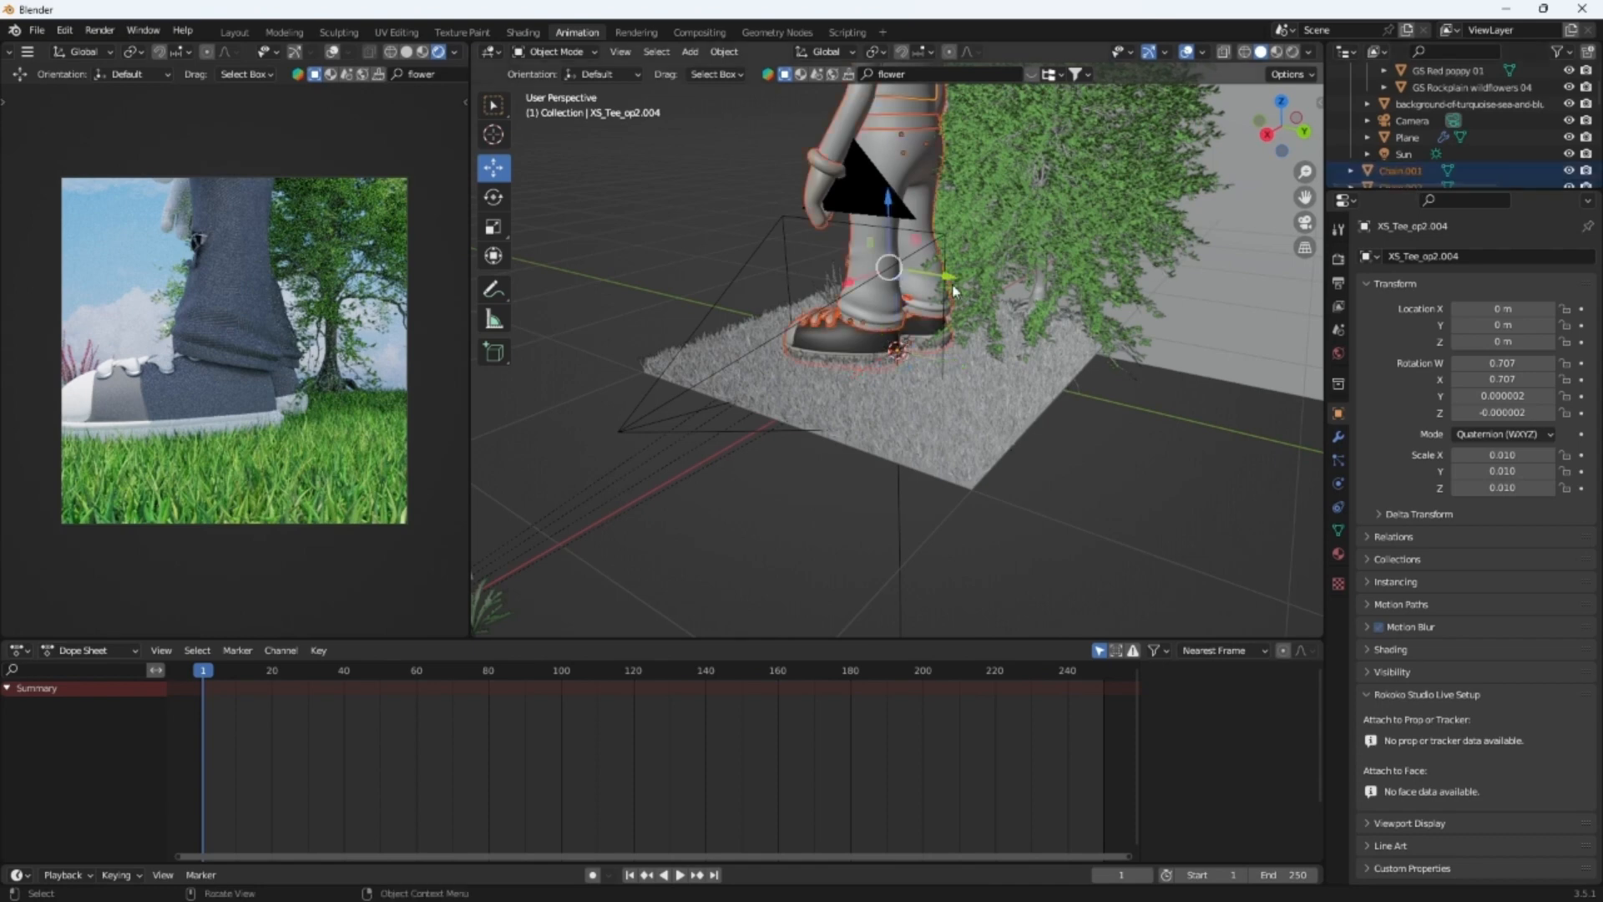
Scale the whole character down unevenly, to 0.003 on its X and Y axes
click(496, 199)
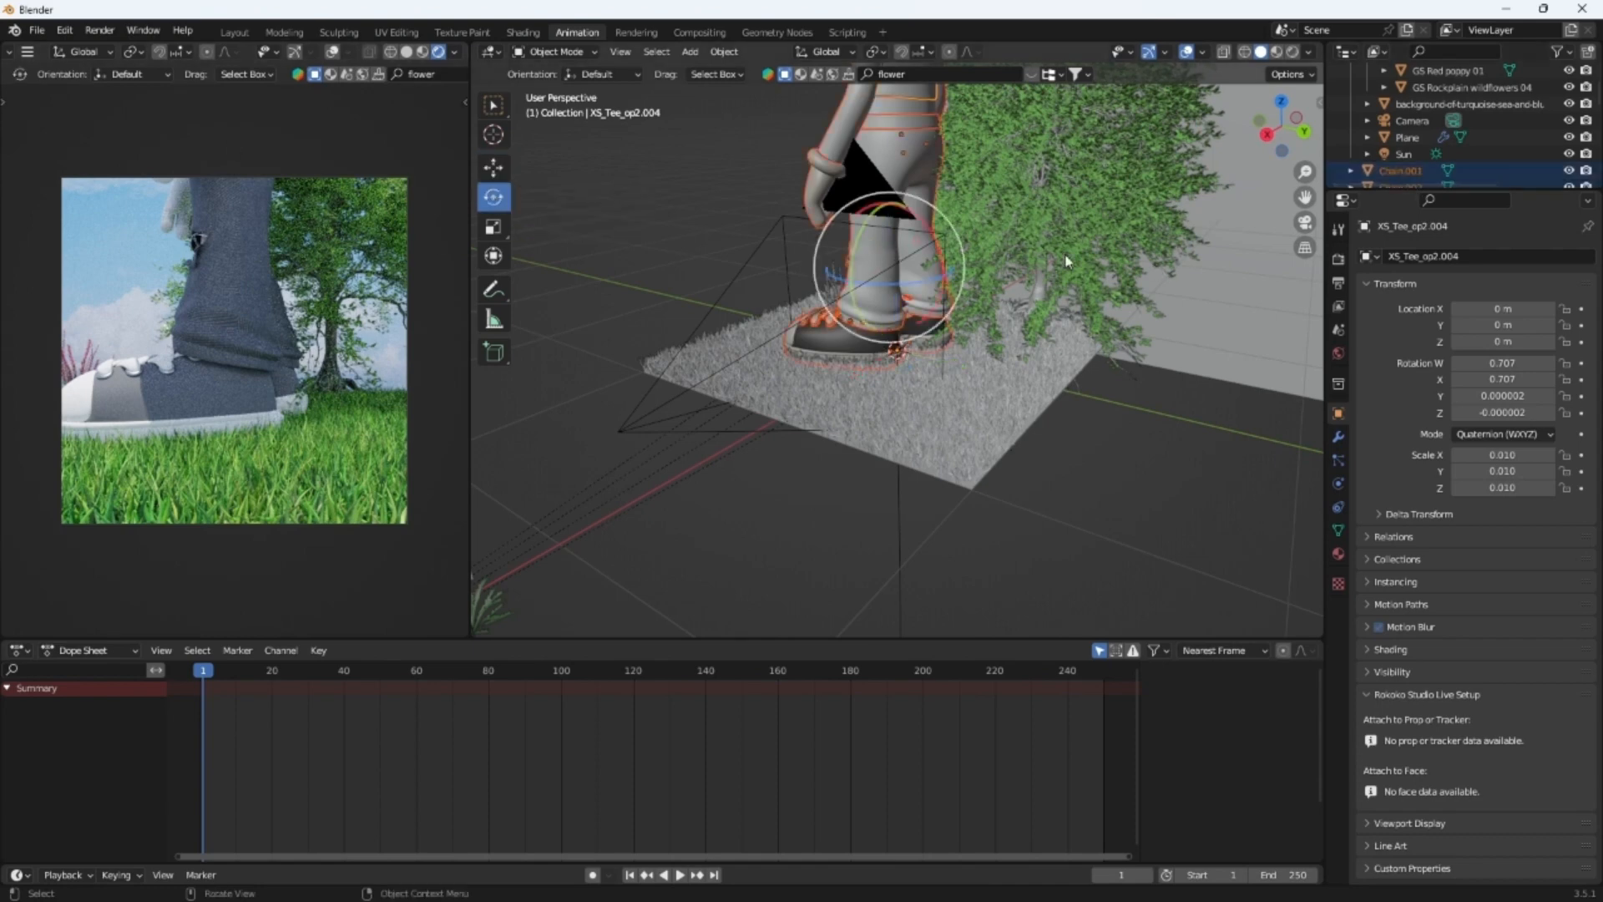
click(493, 226)
middle_drag(899, 294, 865, 209)
drag(920, 237, 903, 282)
scroll(988, 315, up, 3)
middle_drag(988, 315, 987, 278)
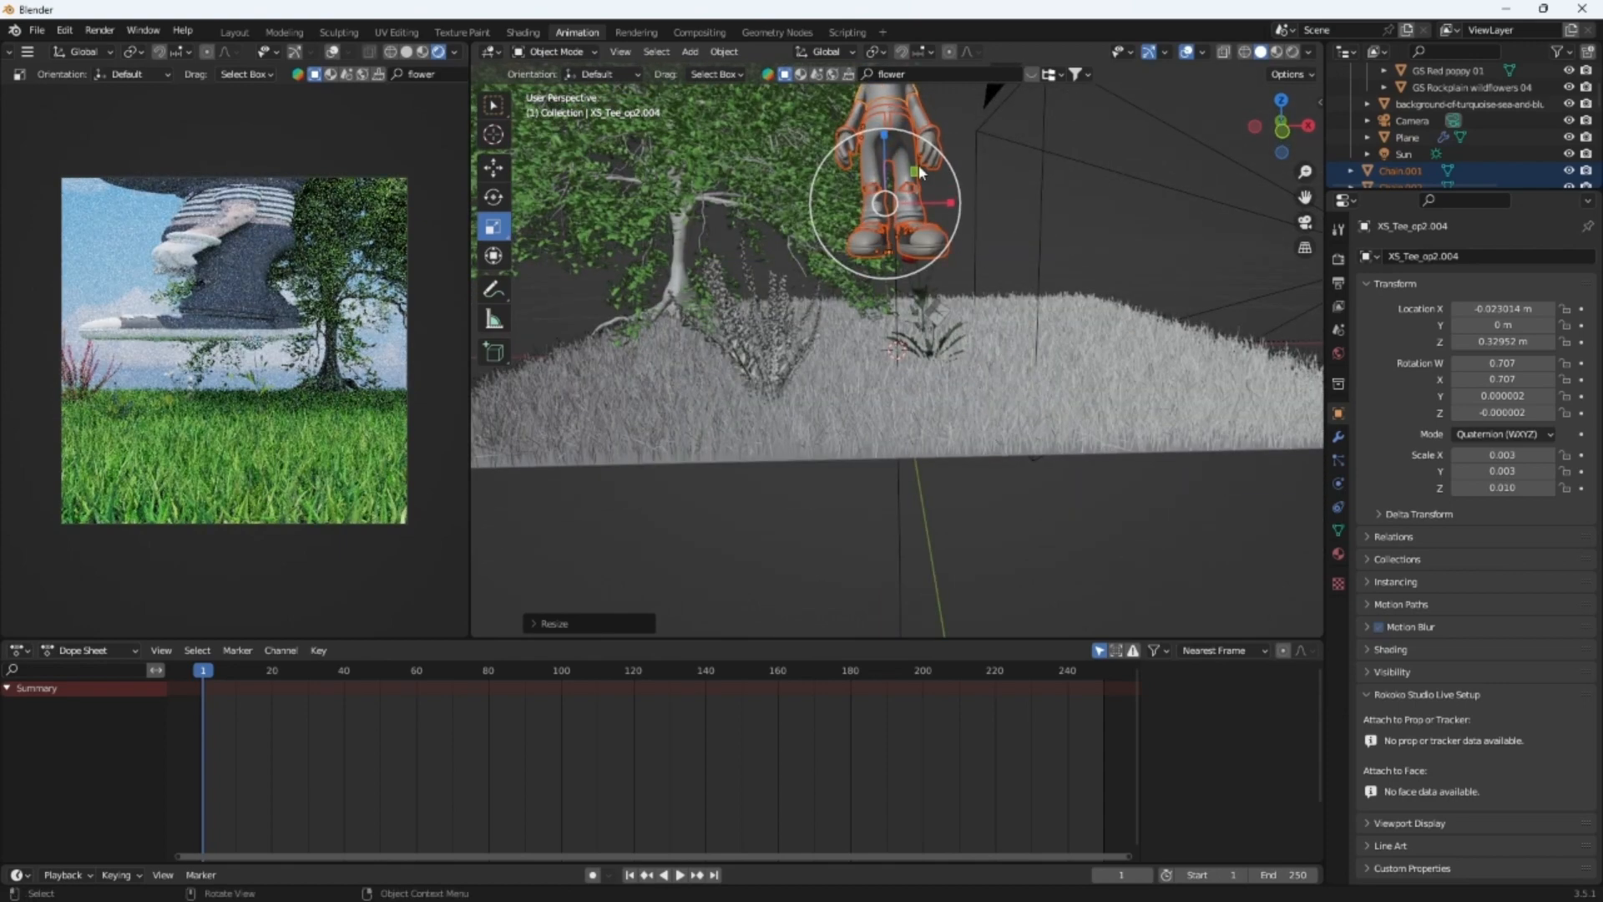
Shrink the character further to a scale of about 0.001 on X and Y and 0.002 on Z
drag(912, 194, 897, 200)
middle_drag(990, 202, 932, 245)
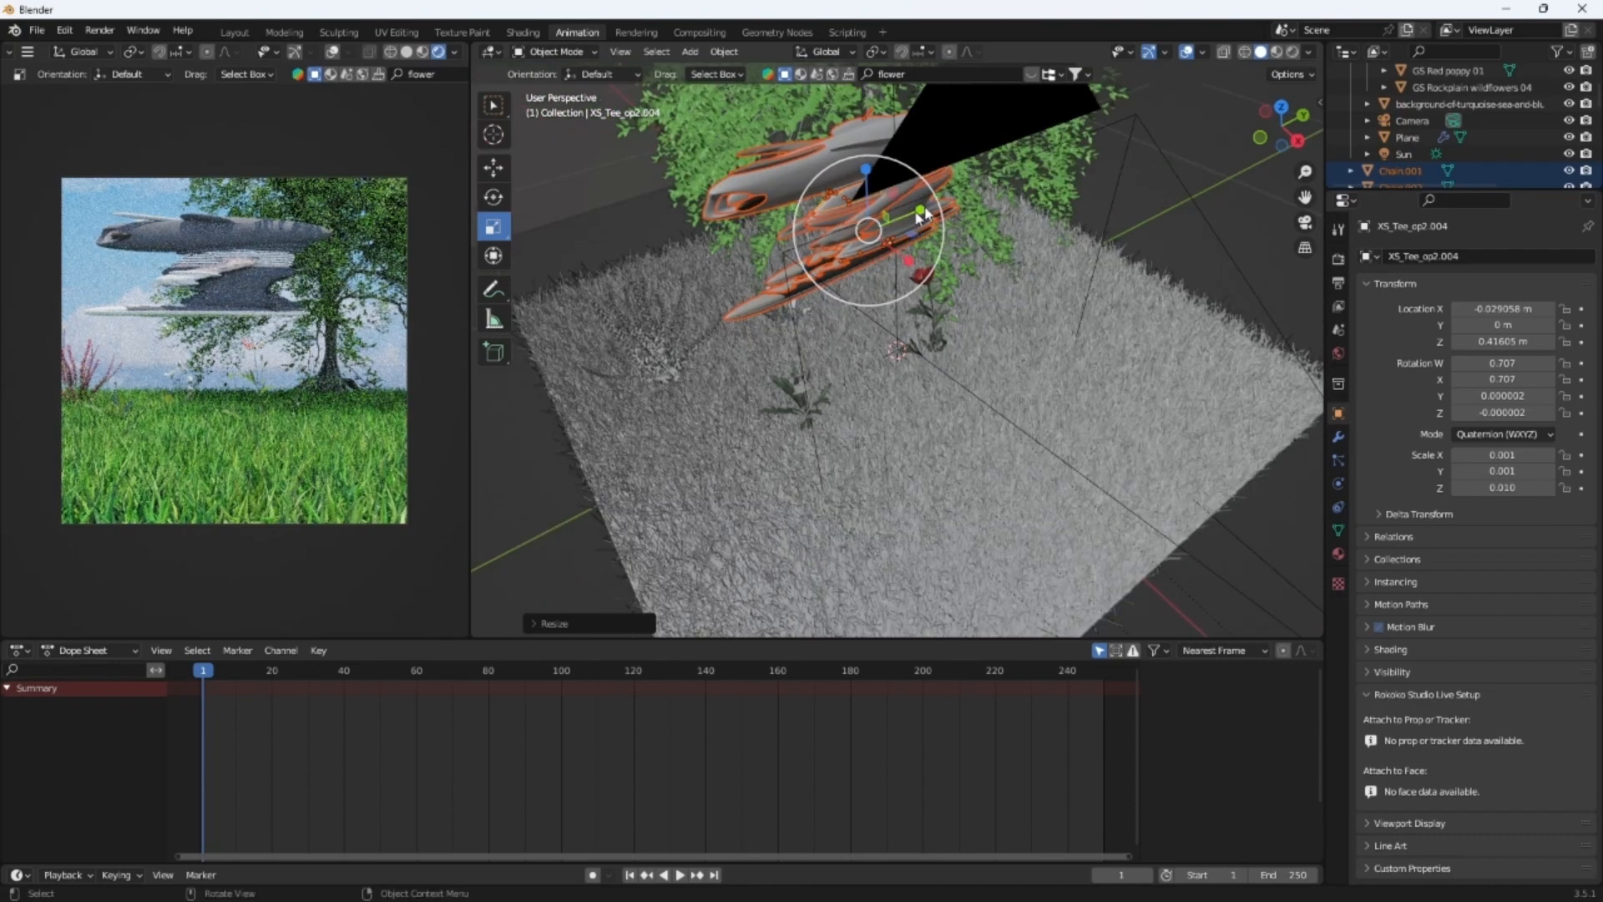
drag(920, 209, 880, 239)
scroll(880, 239, up, 2)
middle_drag(880, 238, 858, 217)
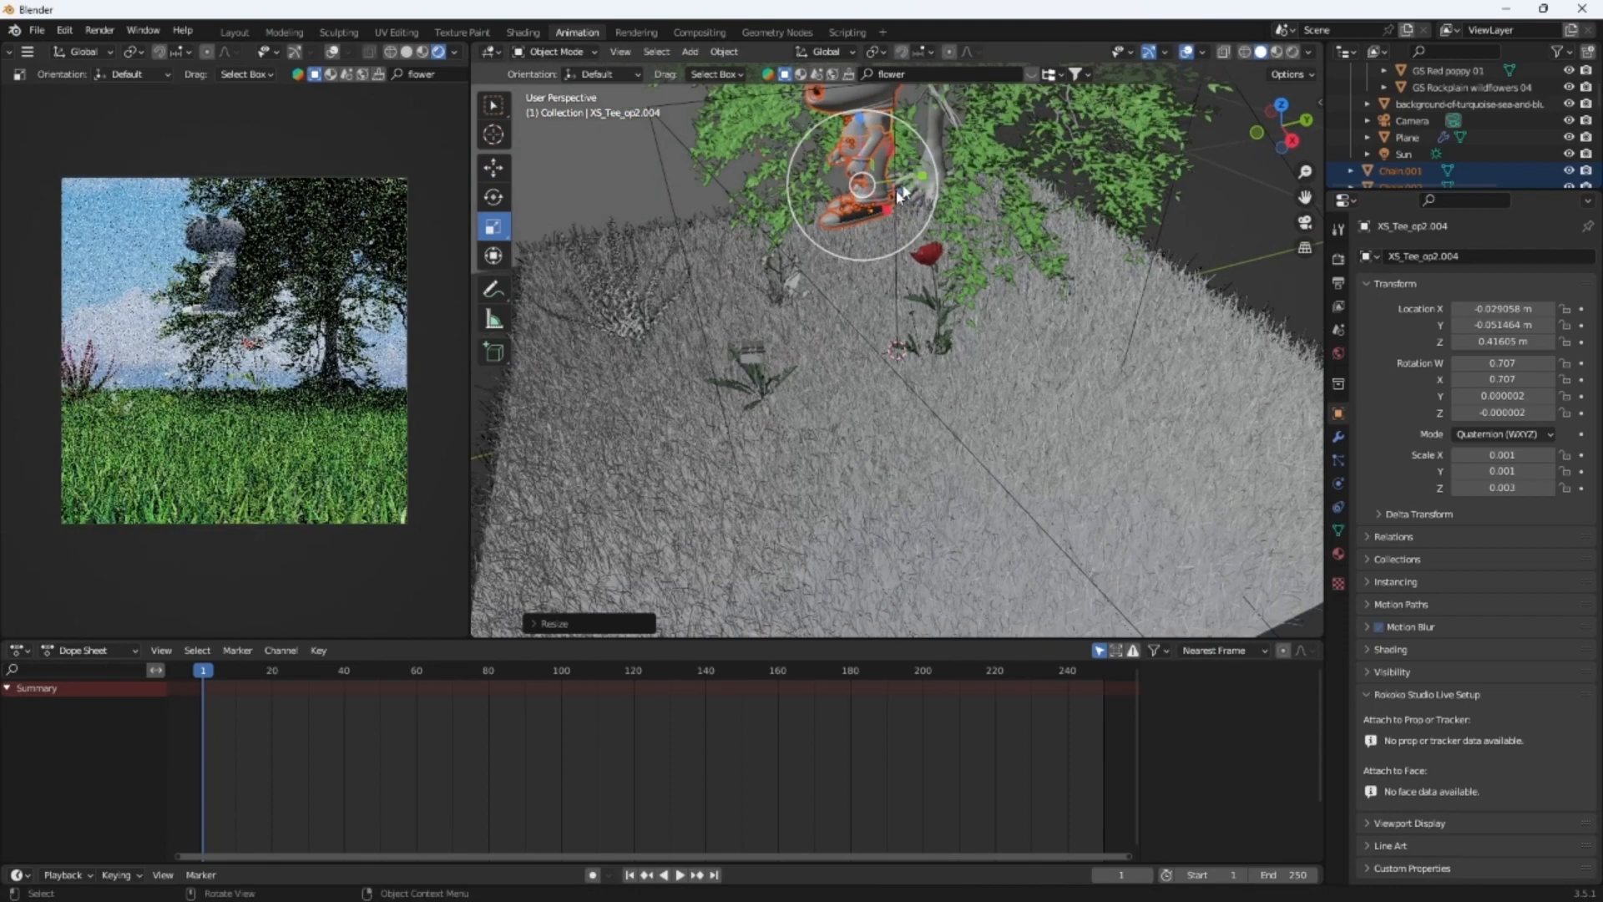
drag(923, 174, 905, 185)
Lower the character onto the grass at about Z -0.003 m and rotate it about the vertical axis
click(507, 172)
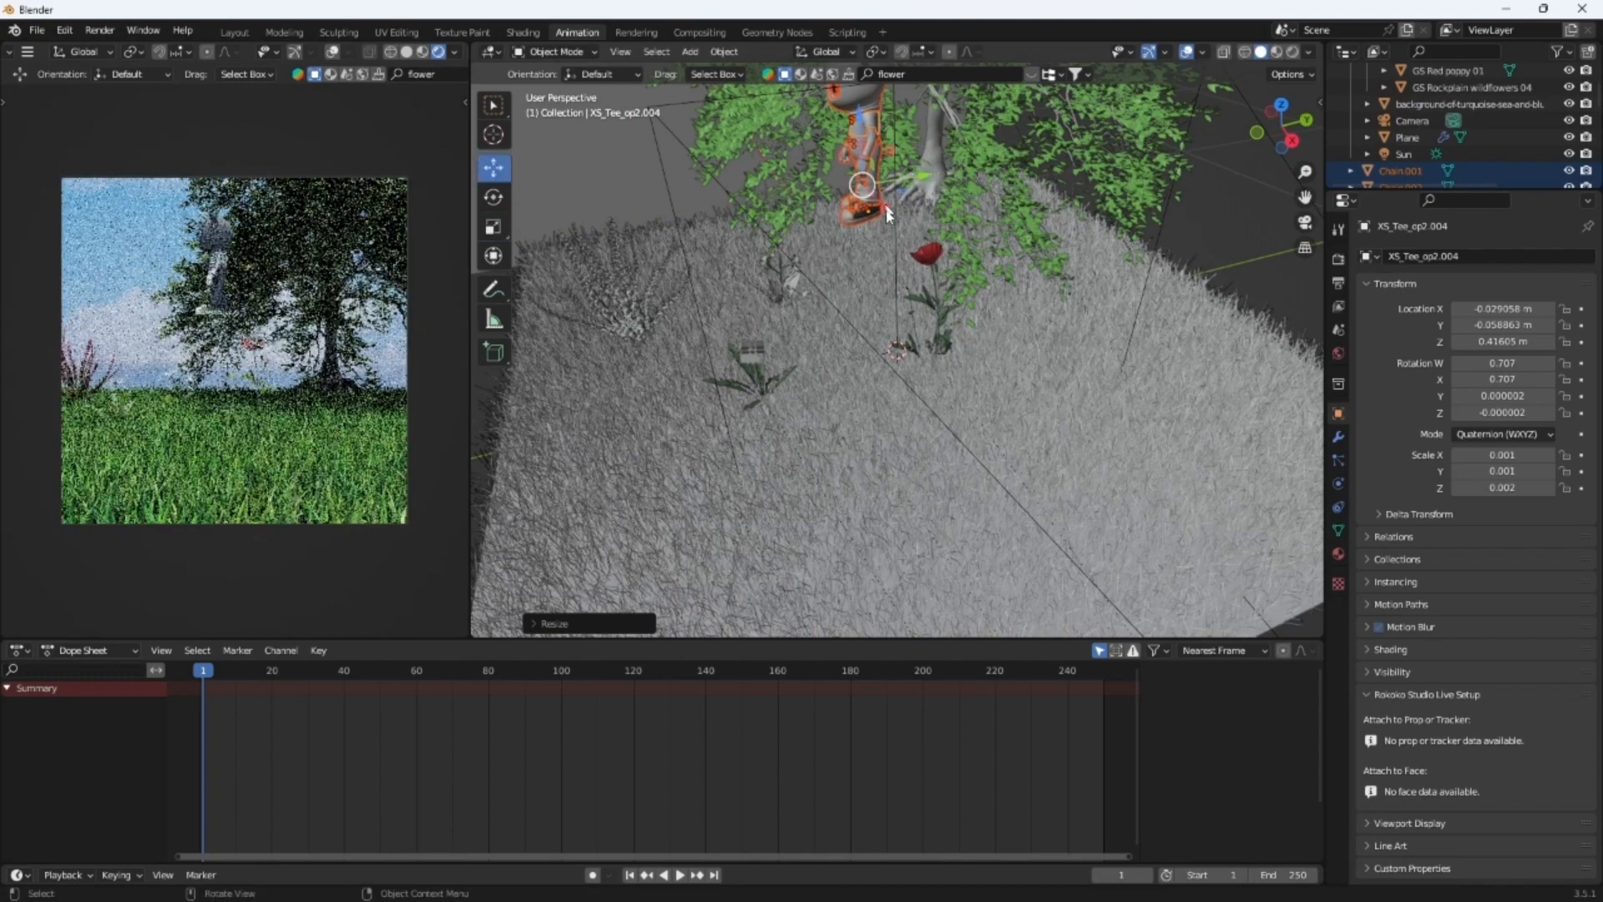
drag(862, 121, 870, 276)
click(493, 197)
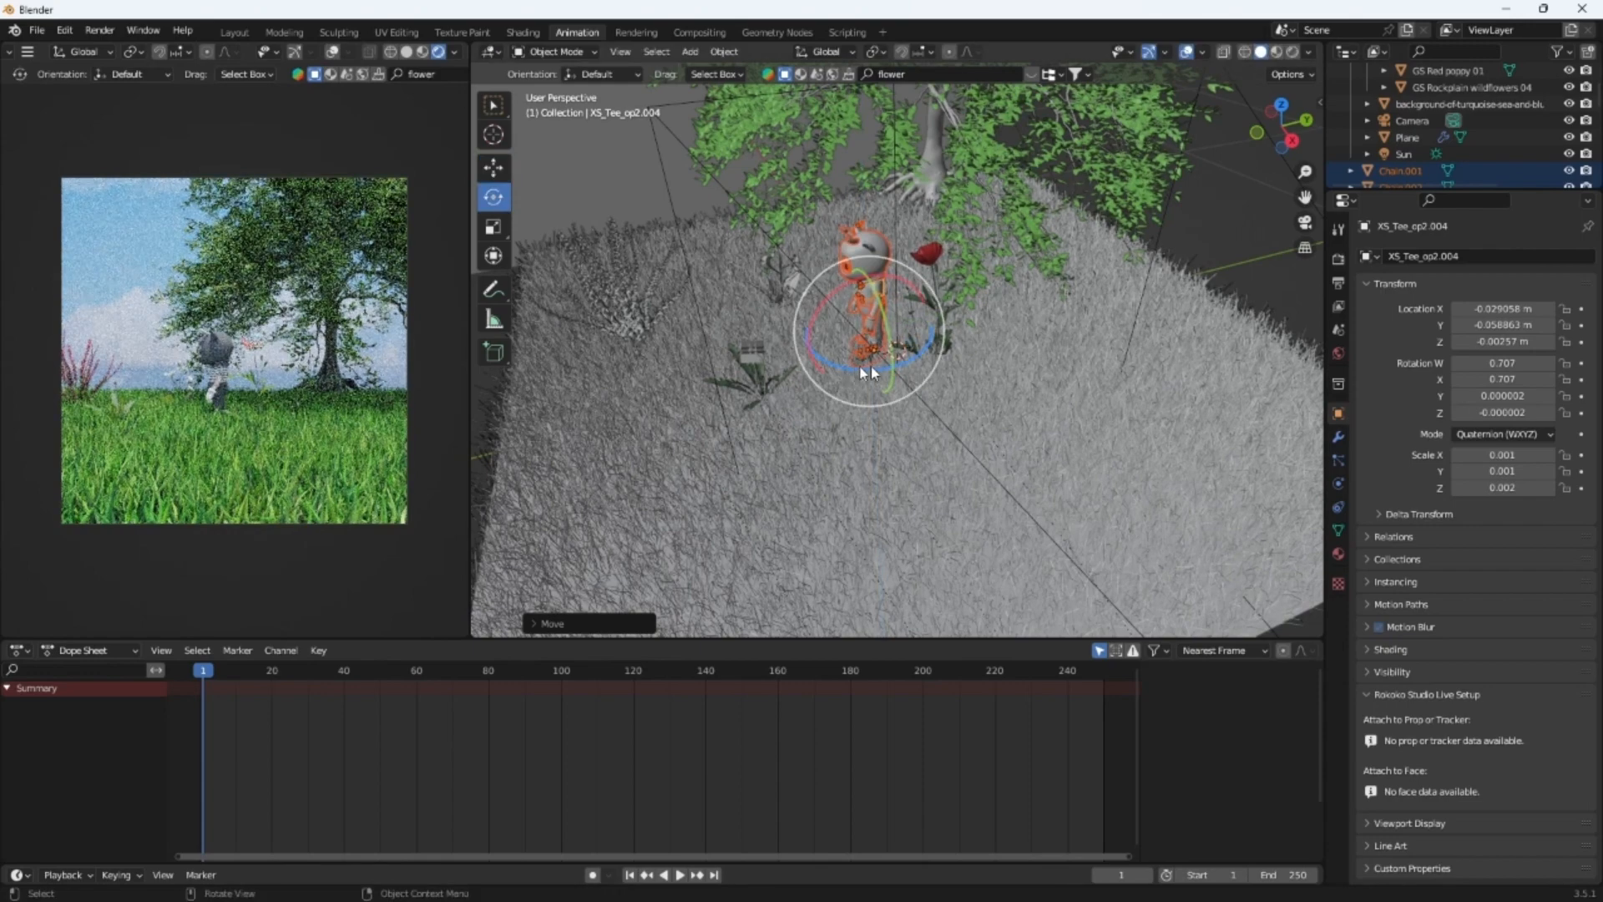
drag(879, 363, 904, 289)
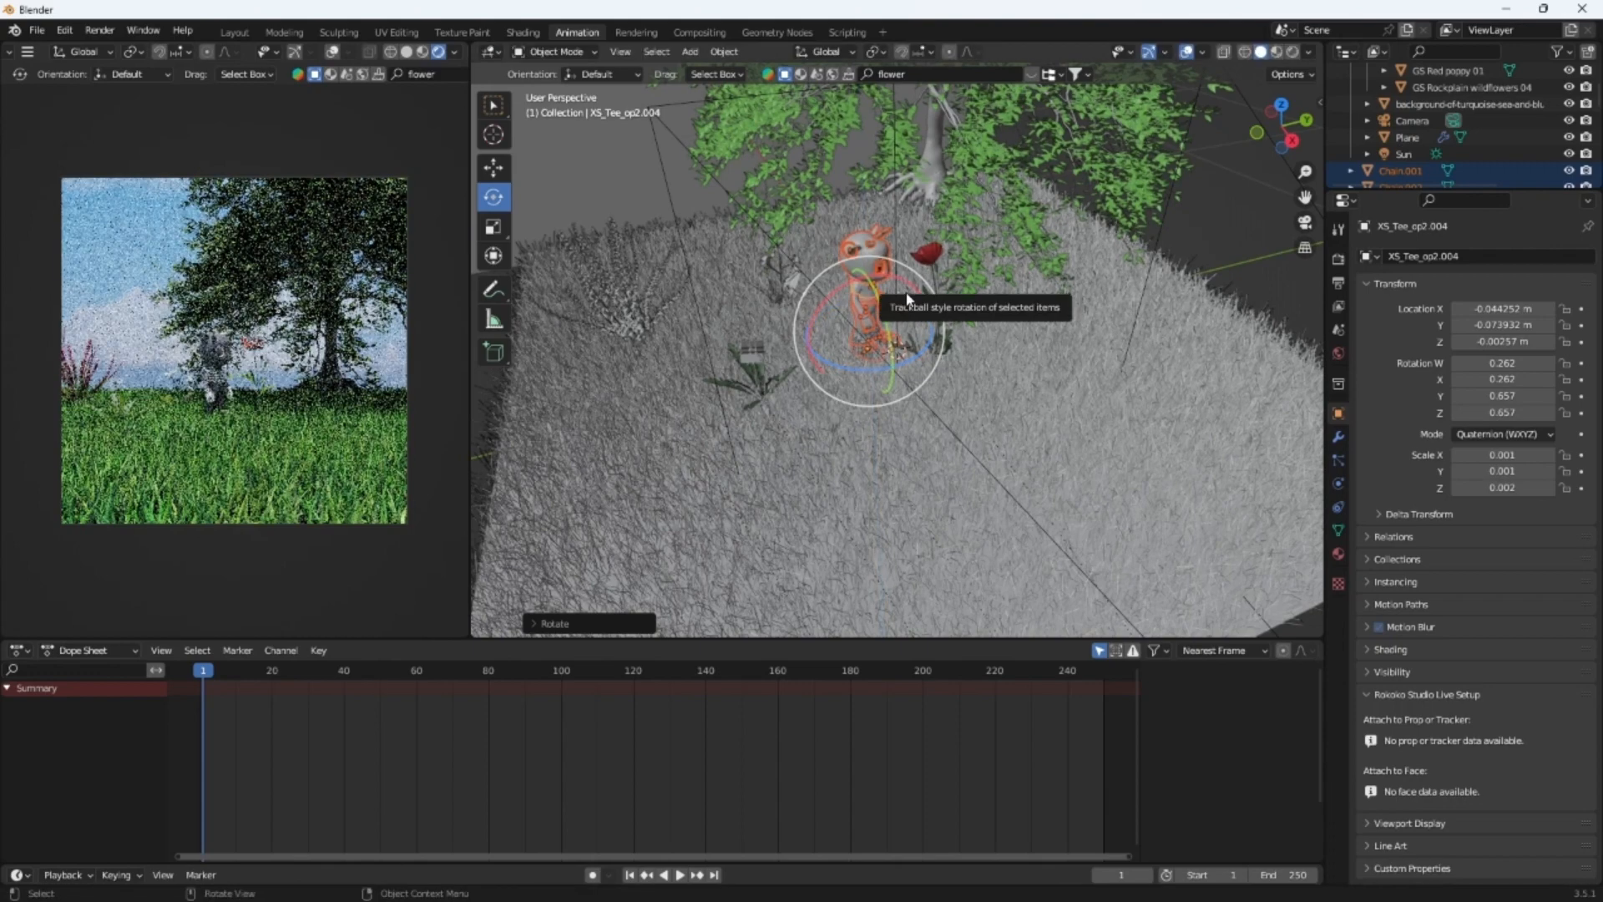
Set the camera view to solid shading and select the character's right pupil with the Move tool active
scroll(989, 307, up, 3)
middle_drag(1004, 317, 1048, 279)
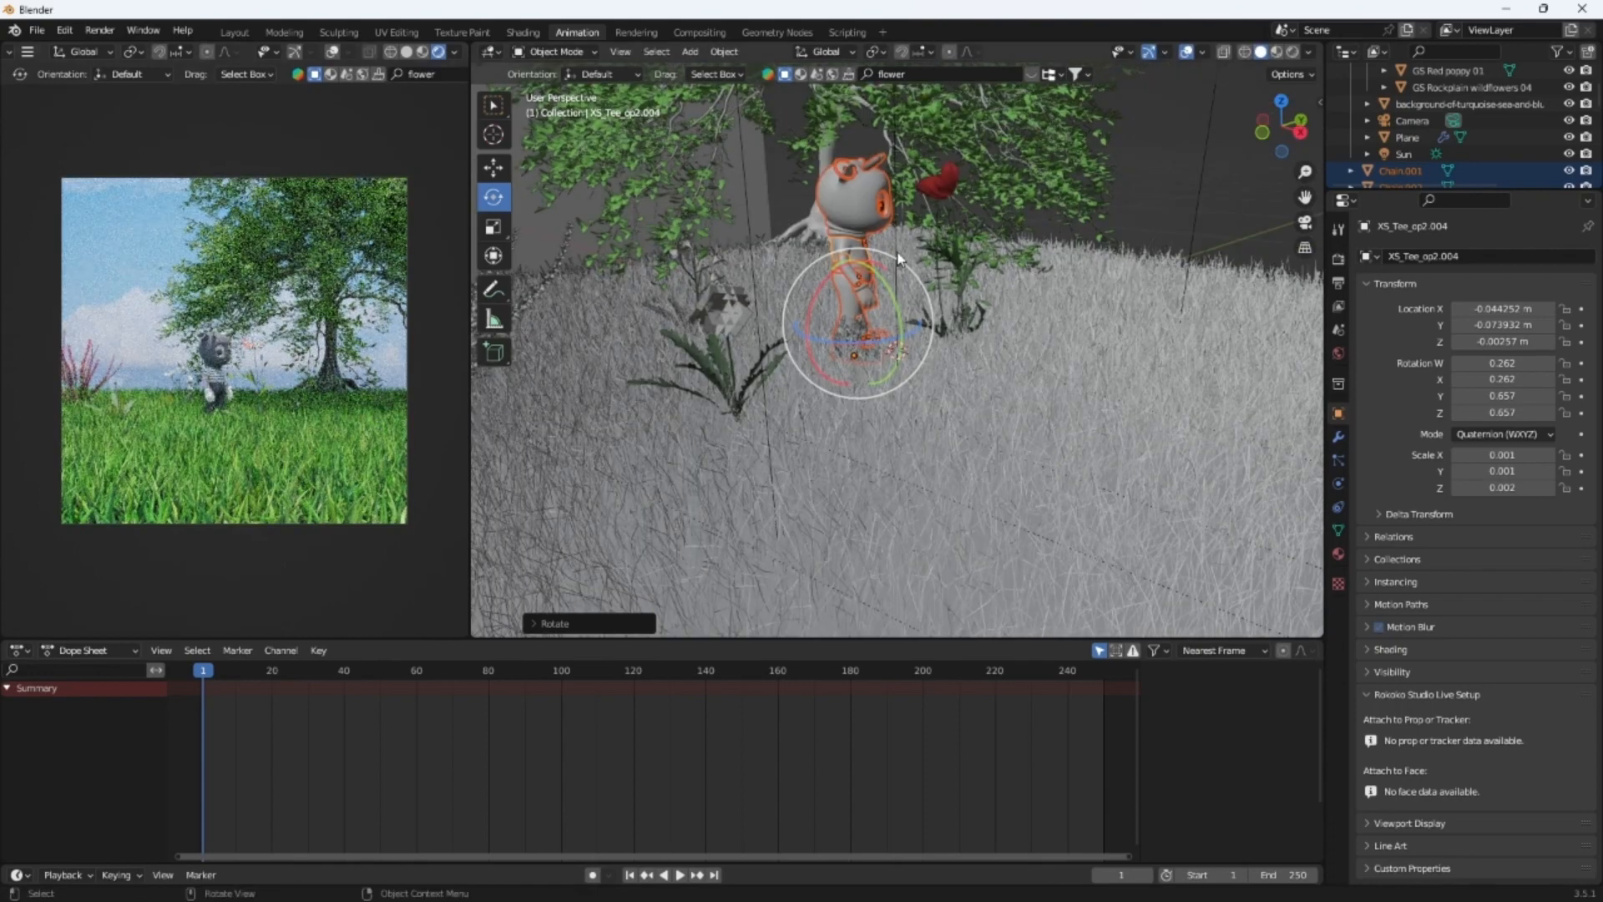
scroll(944, 205, up, 2)
middle_drag(944, 205, 853, 150)
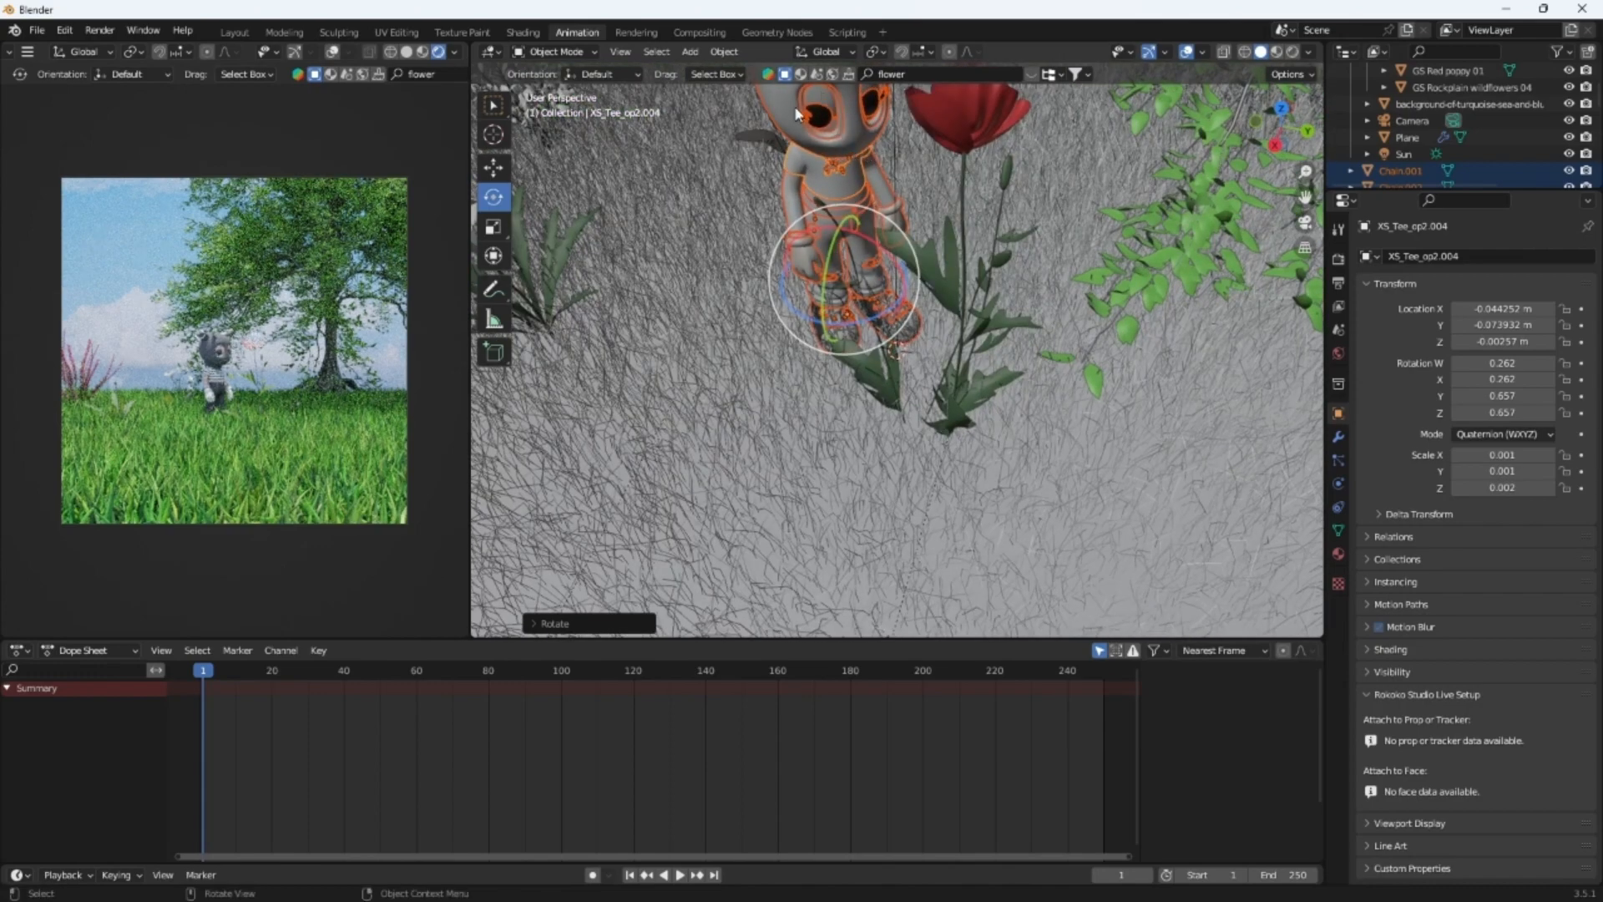
click(831, 138)
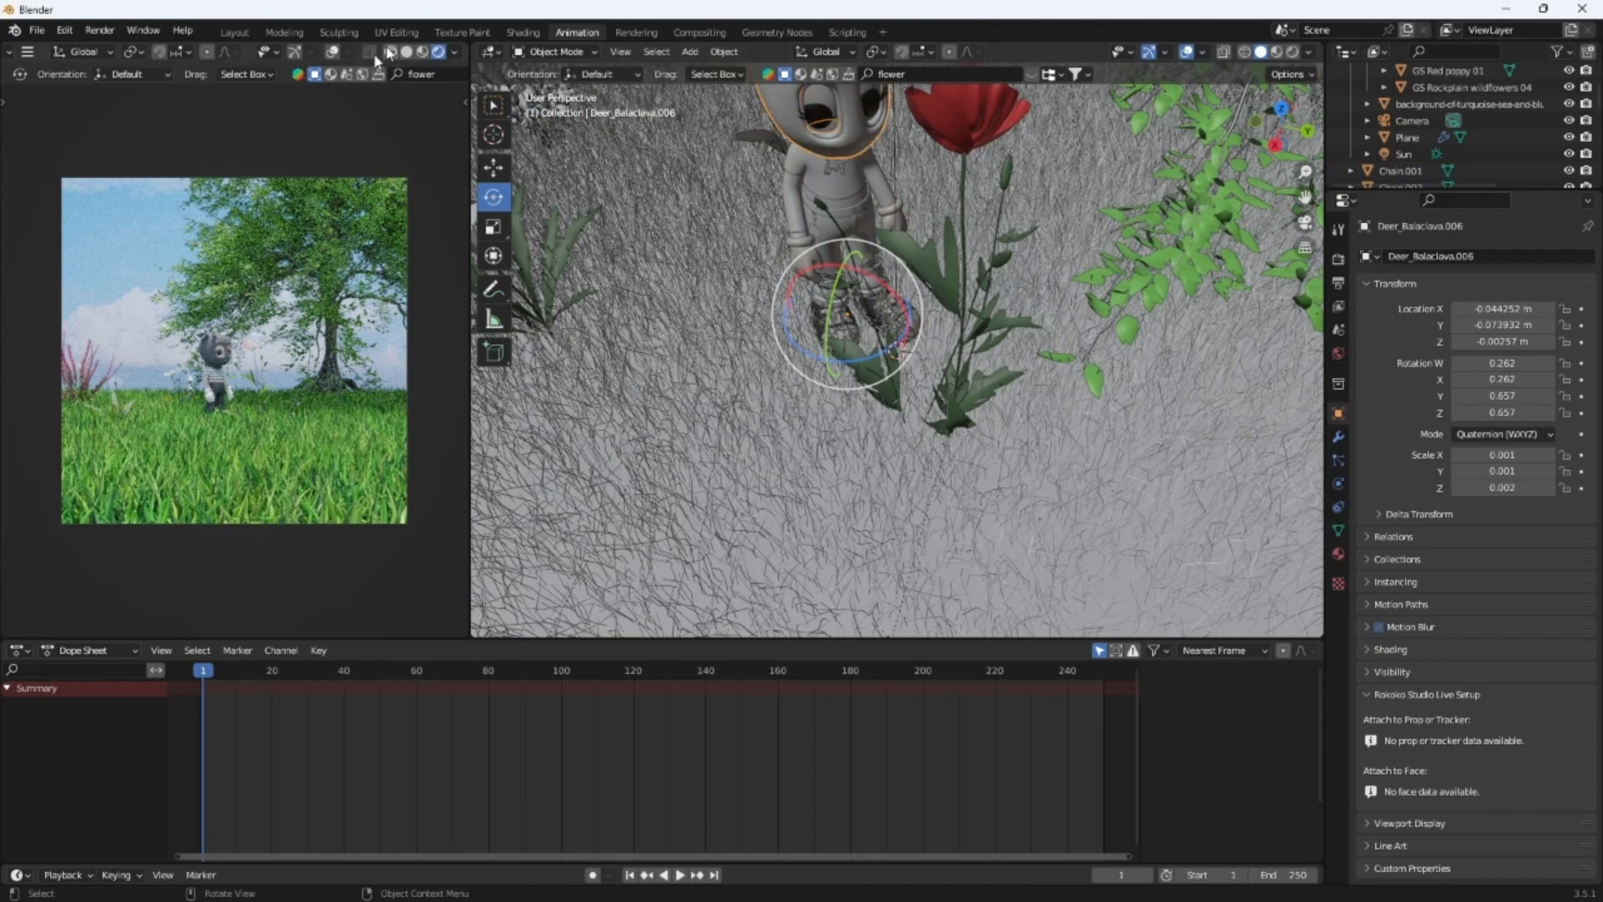
click(407, 53)
click(823, 128)
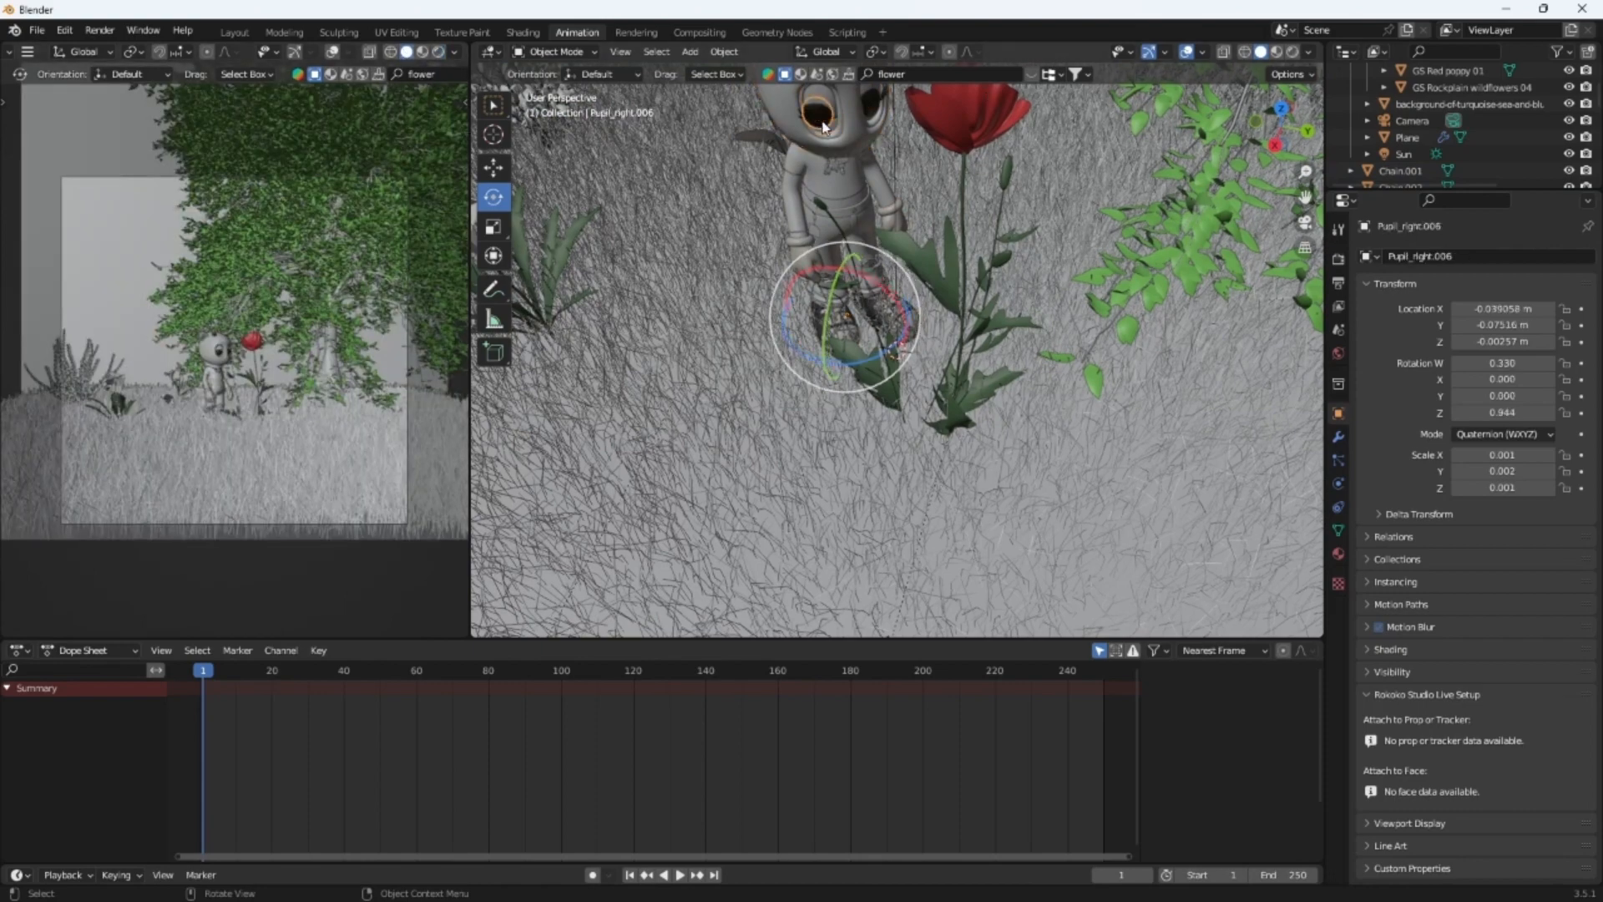
middle_drag(844, 173, 885, 176)
drag(1305, 198, 1357, 409)
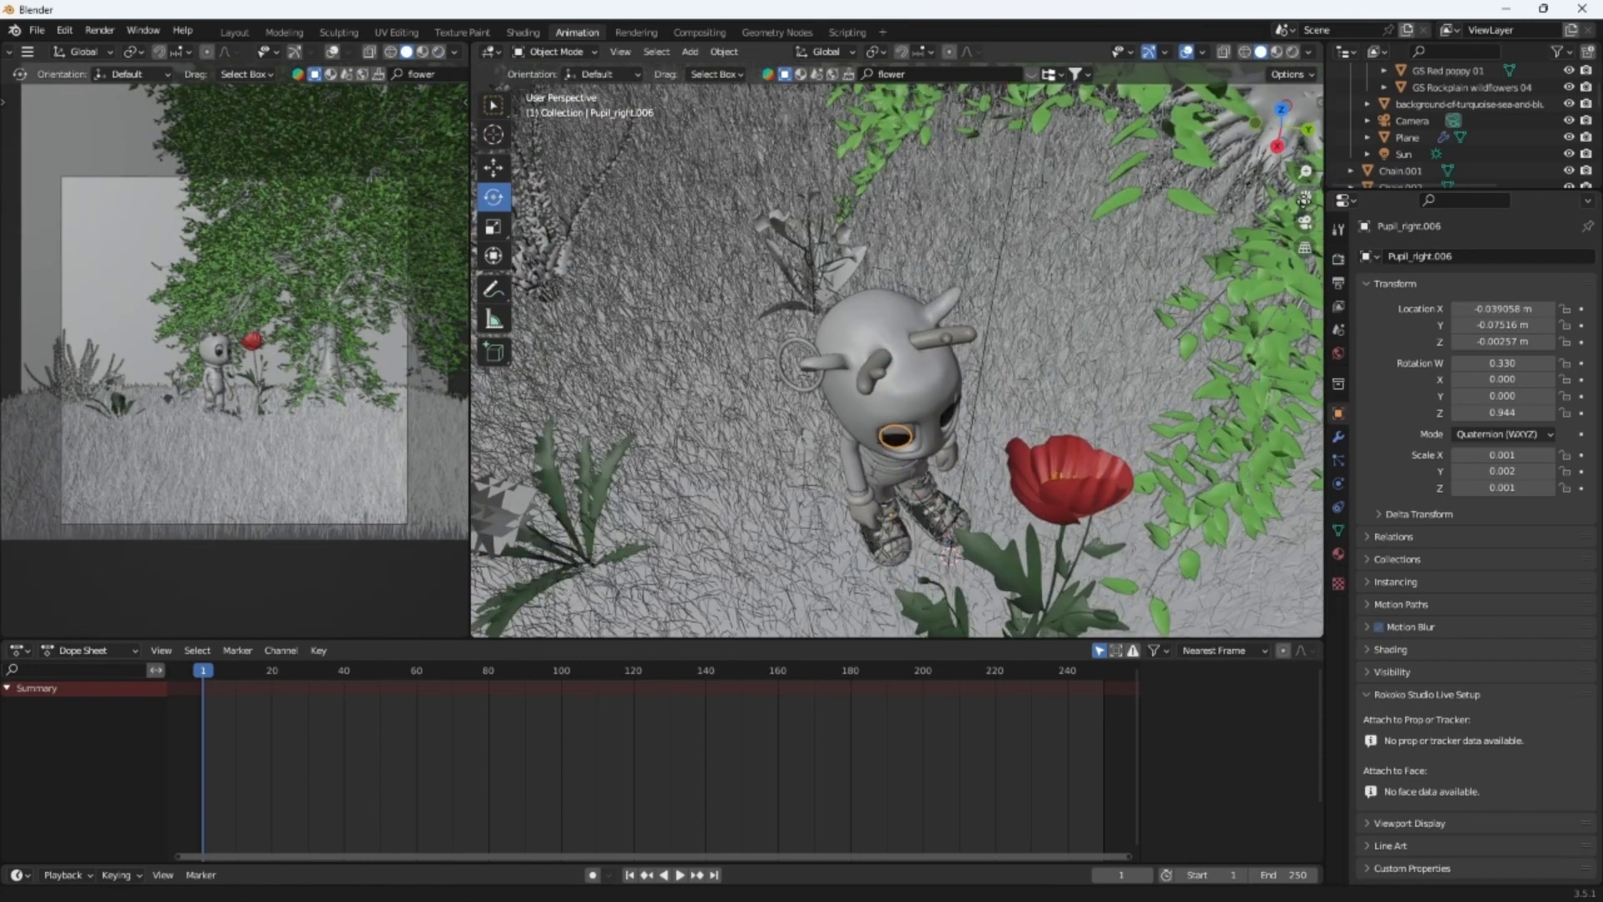
middle_drag(878, 324, 877, 236)
scroll(877, 237, up, 2)
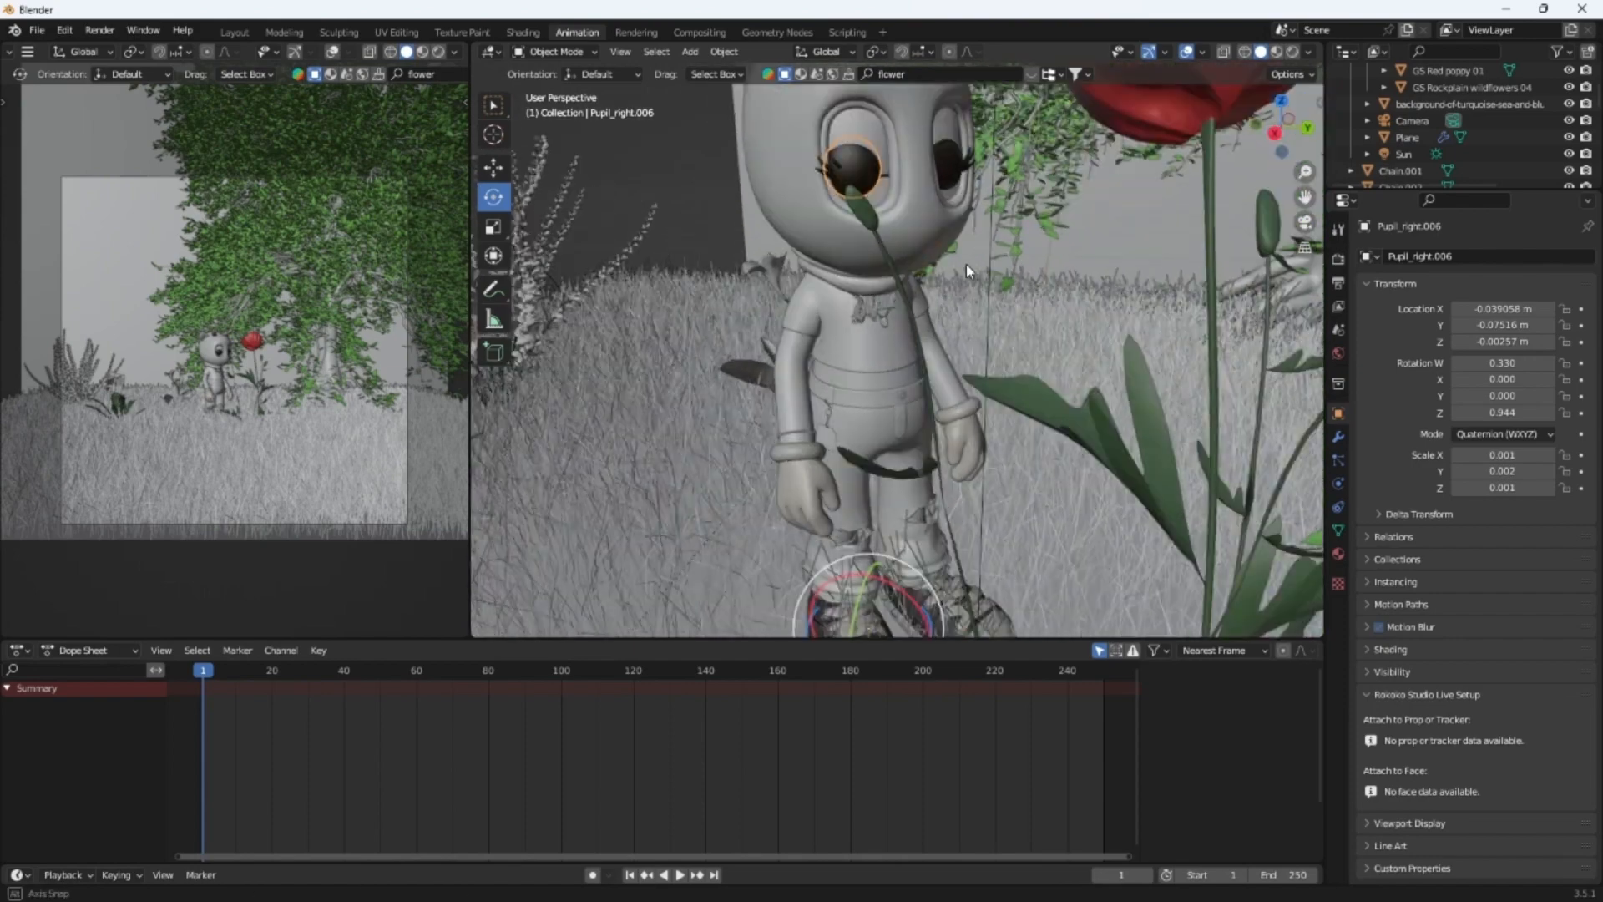
middle_drag(965, 264, 868, 328)
click(496, 169)
Try the Geometry to Origin option on the right pupil and undo it
right_click(936, 184)
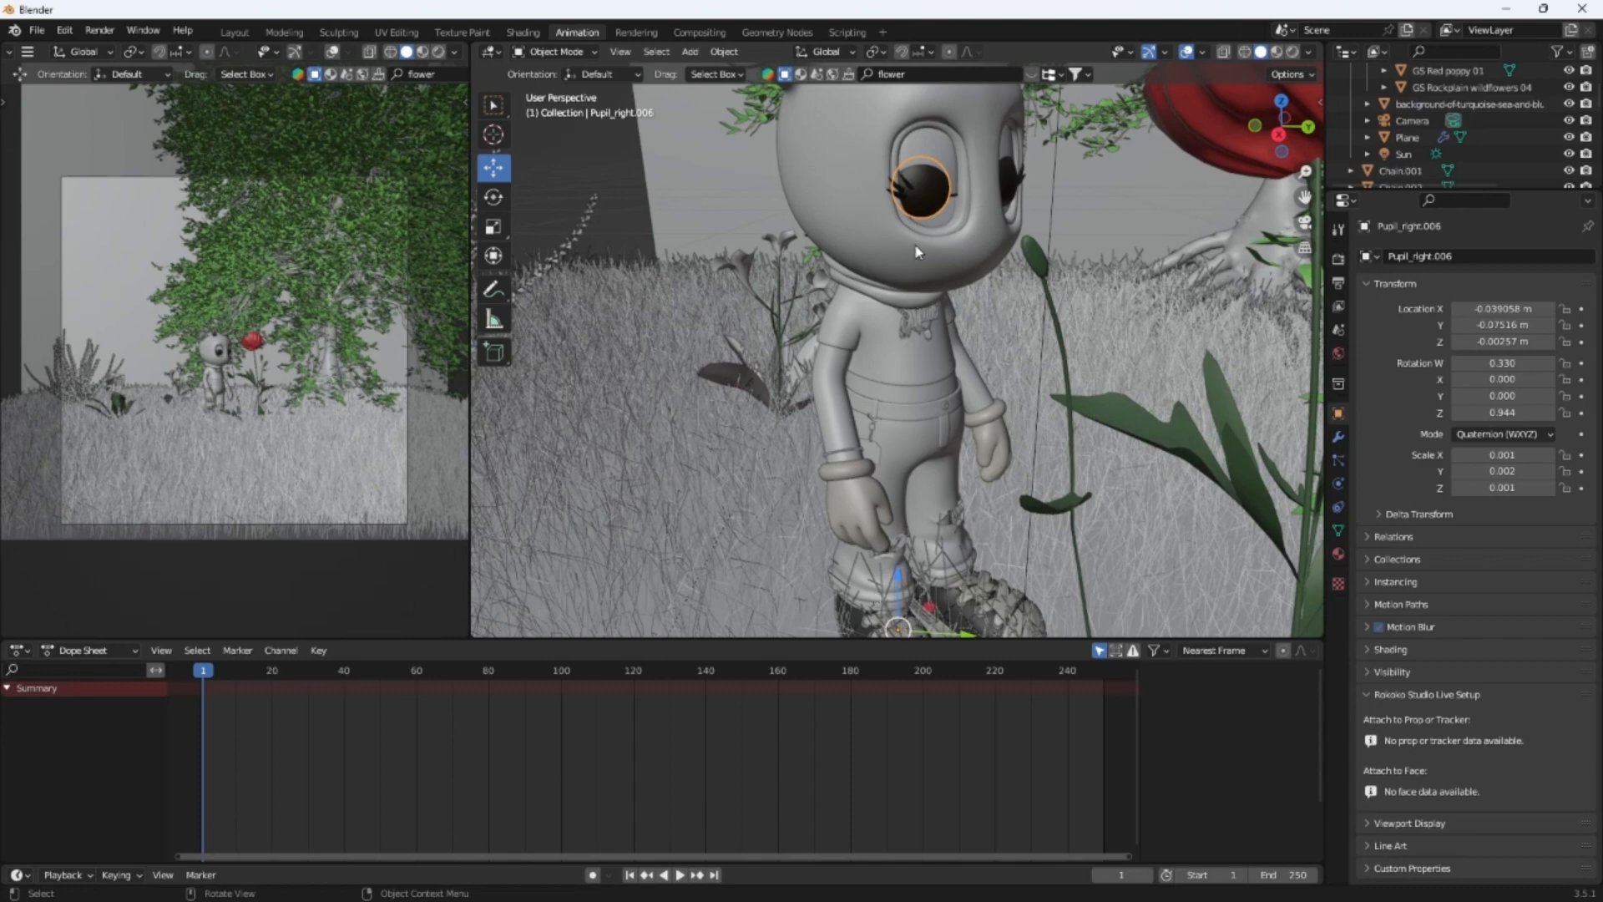
right_click(929, 202)
mouse_move(927, 272)
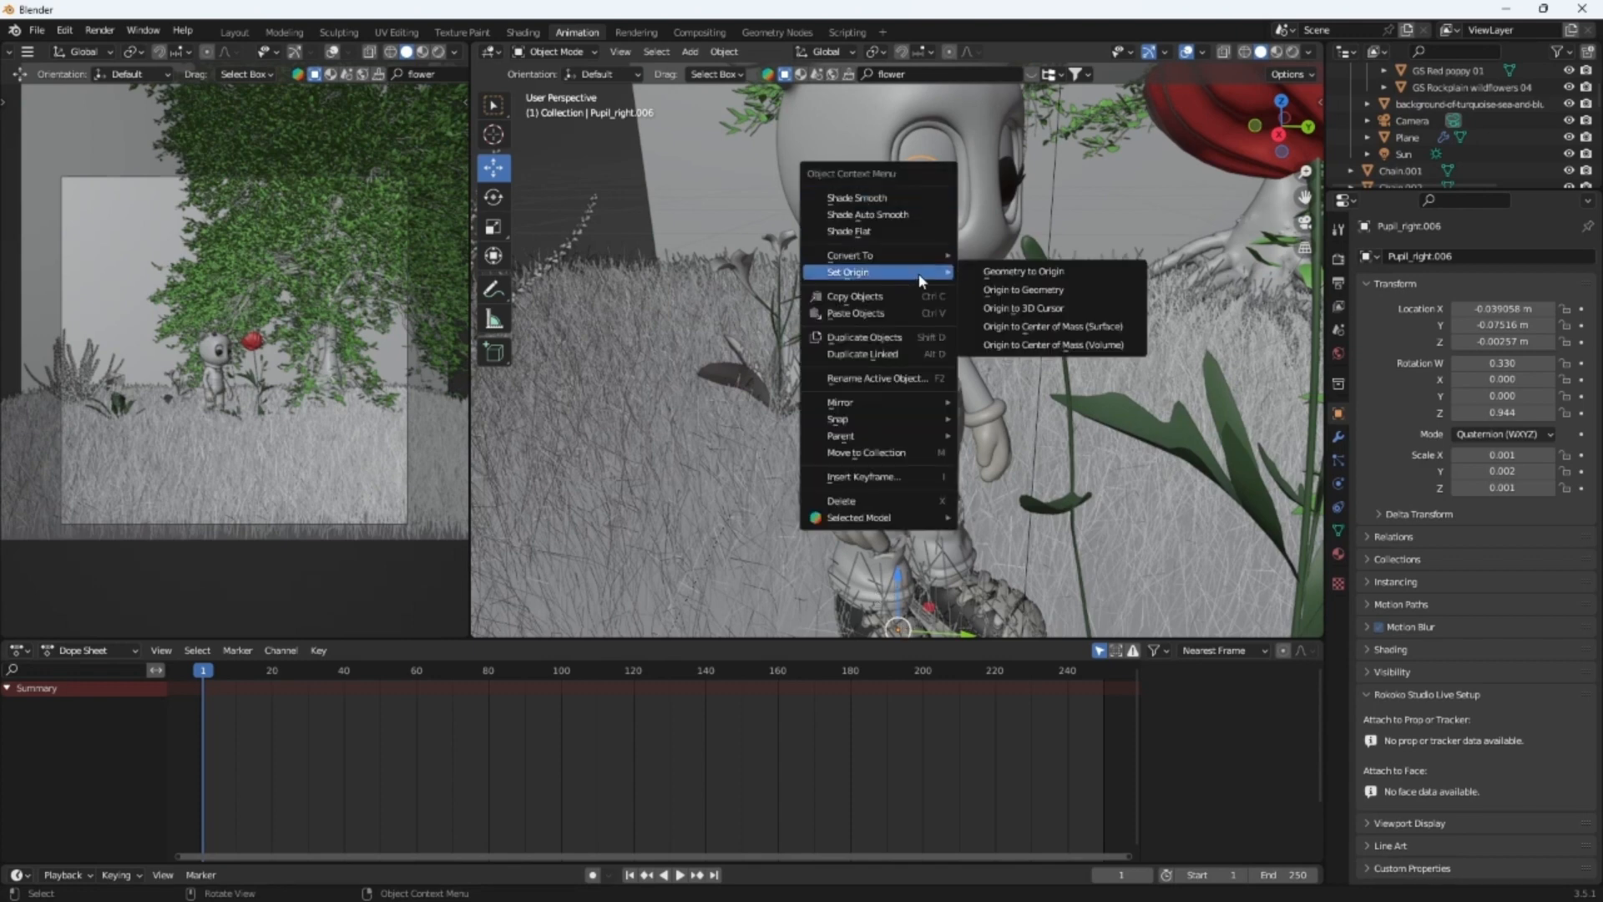
click(1054, 288)
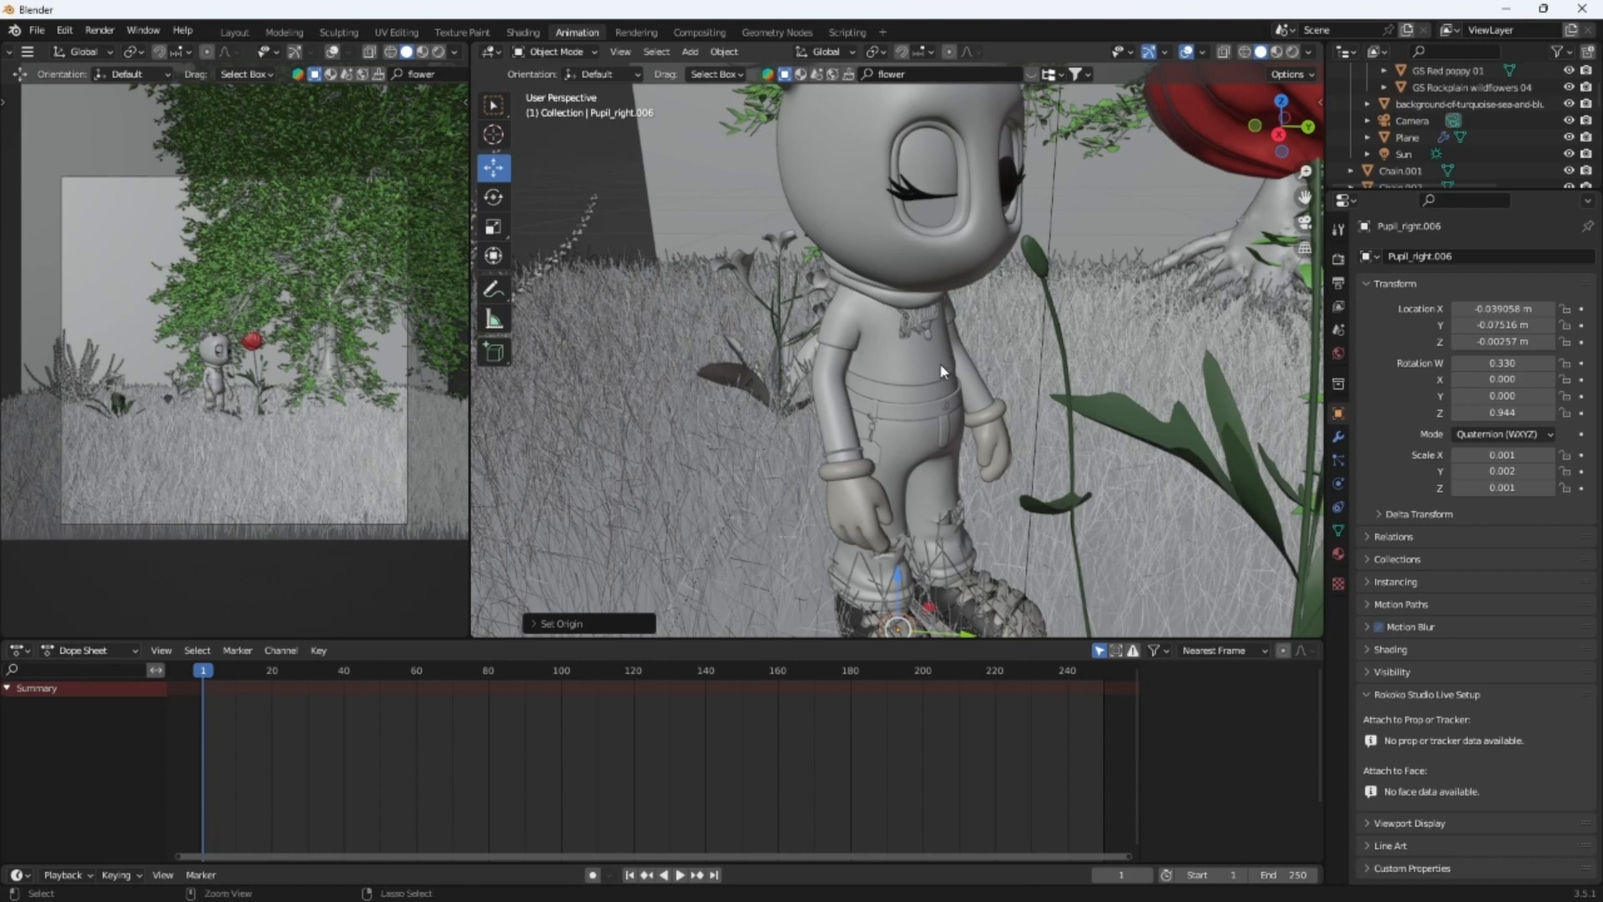
key(ctrl+z)
Set the right pupil's origin to its geometry and reposition the pupil within the eye socket
right_click(939, 177)
mouse_move(960, 169)
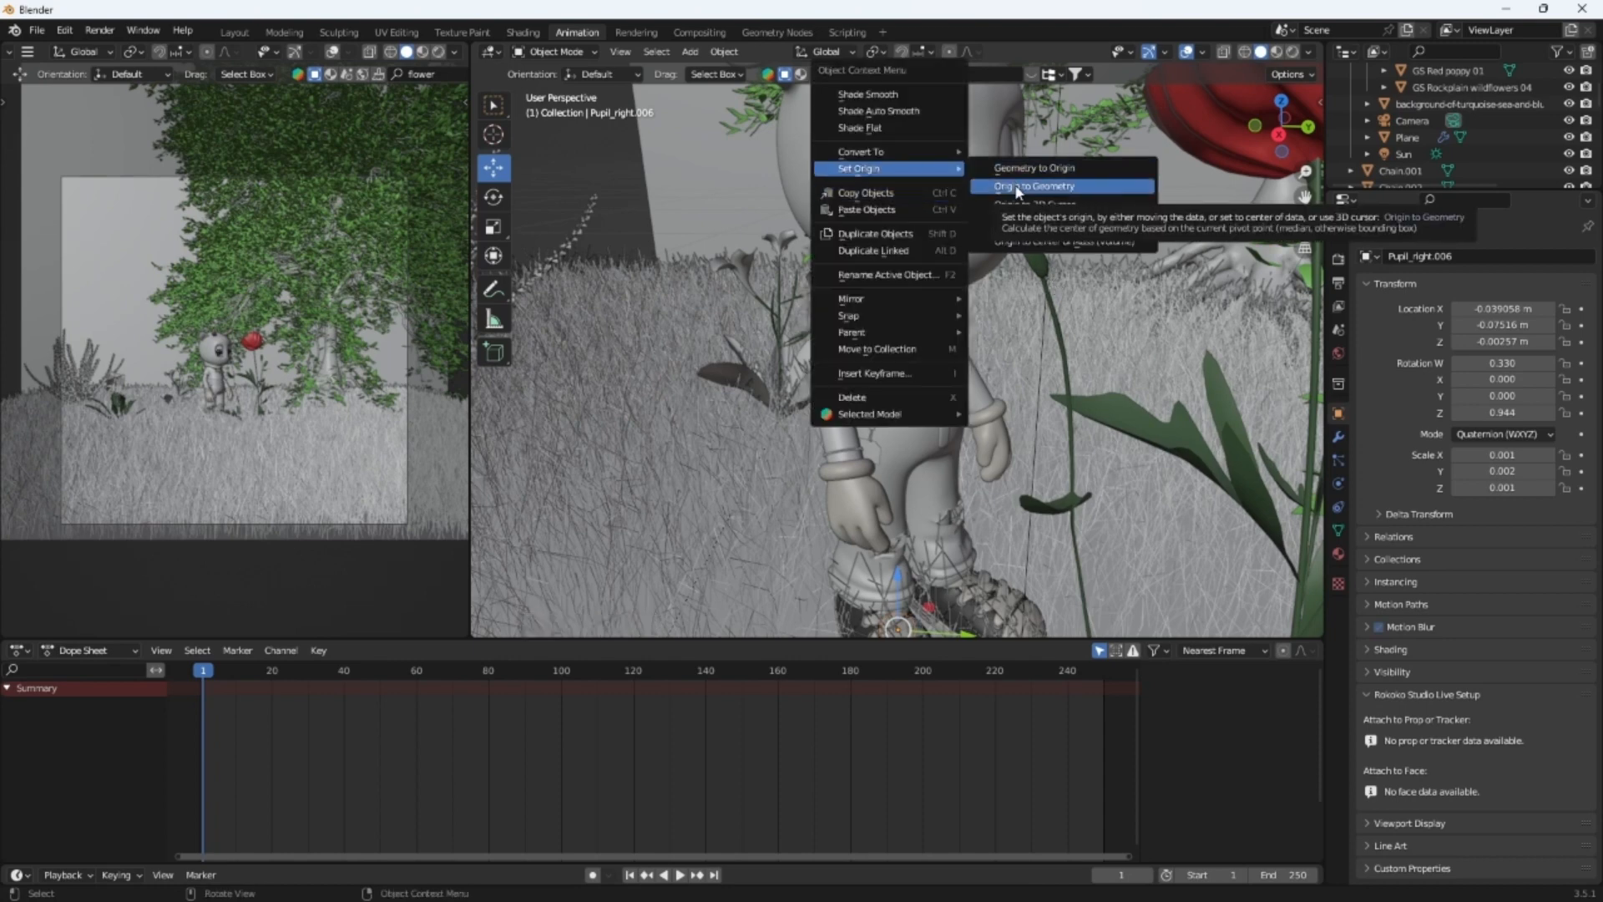
click(1016, 187)
middle_drag(929, 227, 962, 293)
key(g)
click(1149, 389)
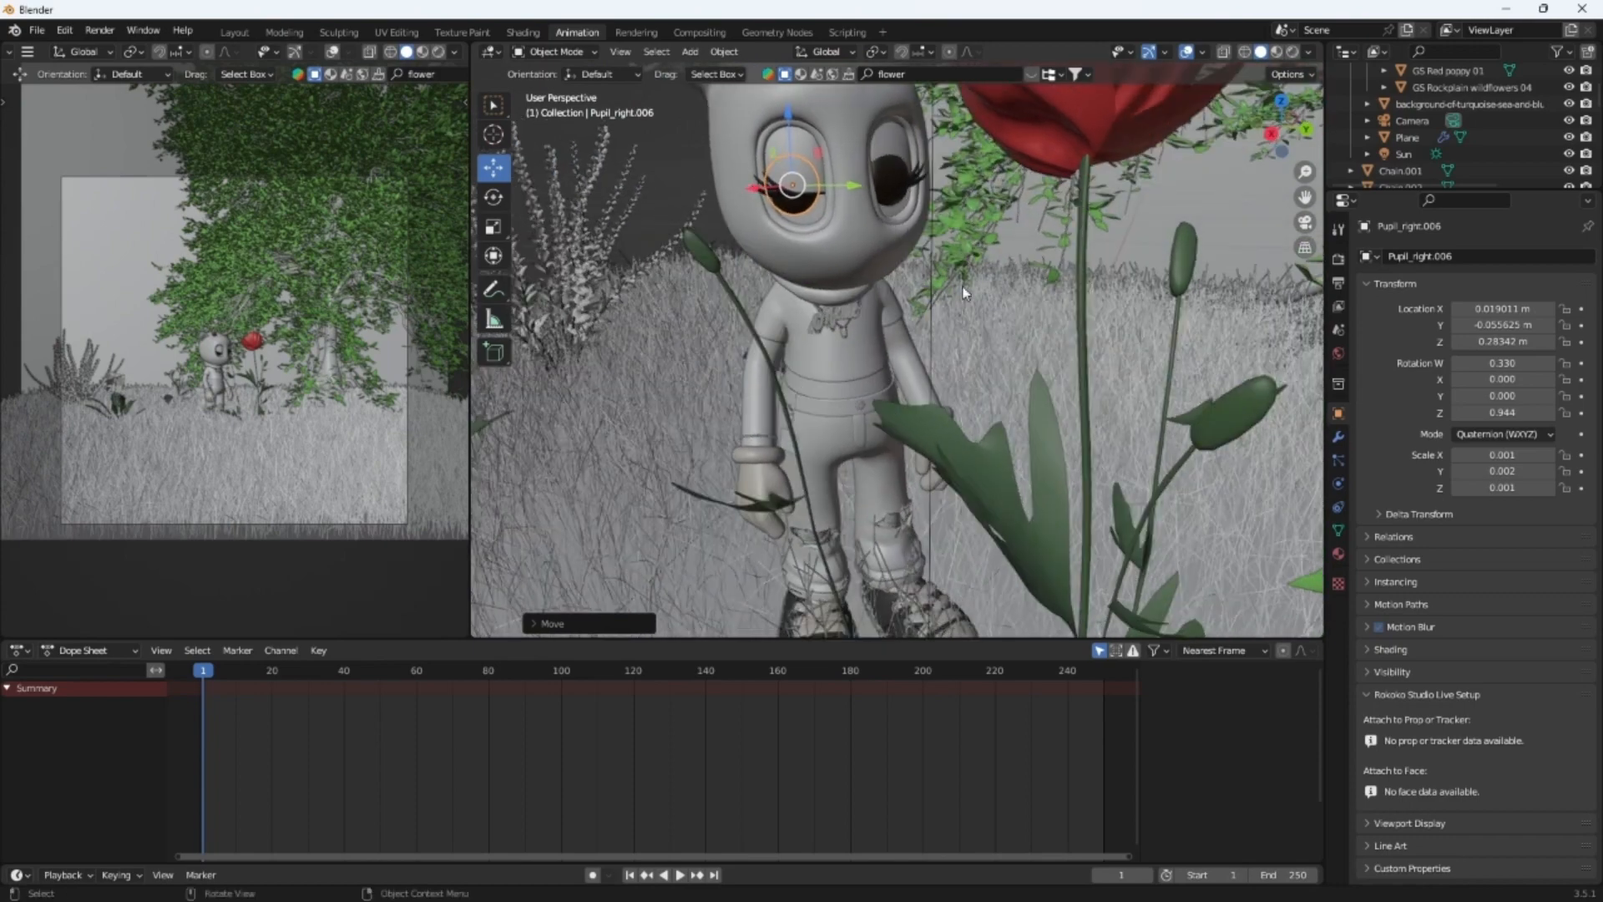
drag(855, 188, 785, 205)
Select the left pupil, shift it within its eye socket to about Y -0.078 m, adjust it along X and deselect it
middle_drag(785, 205, 671, 241)
click(627, 242)
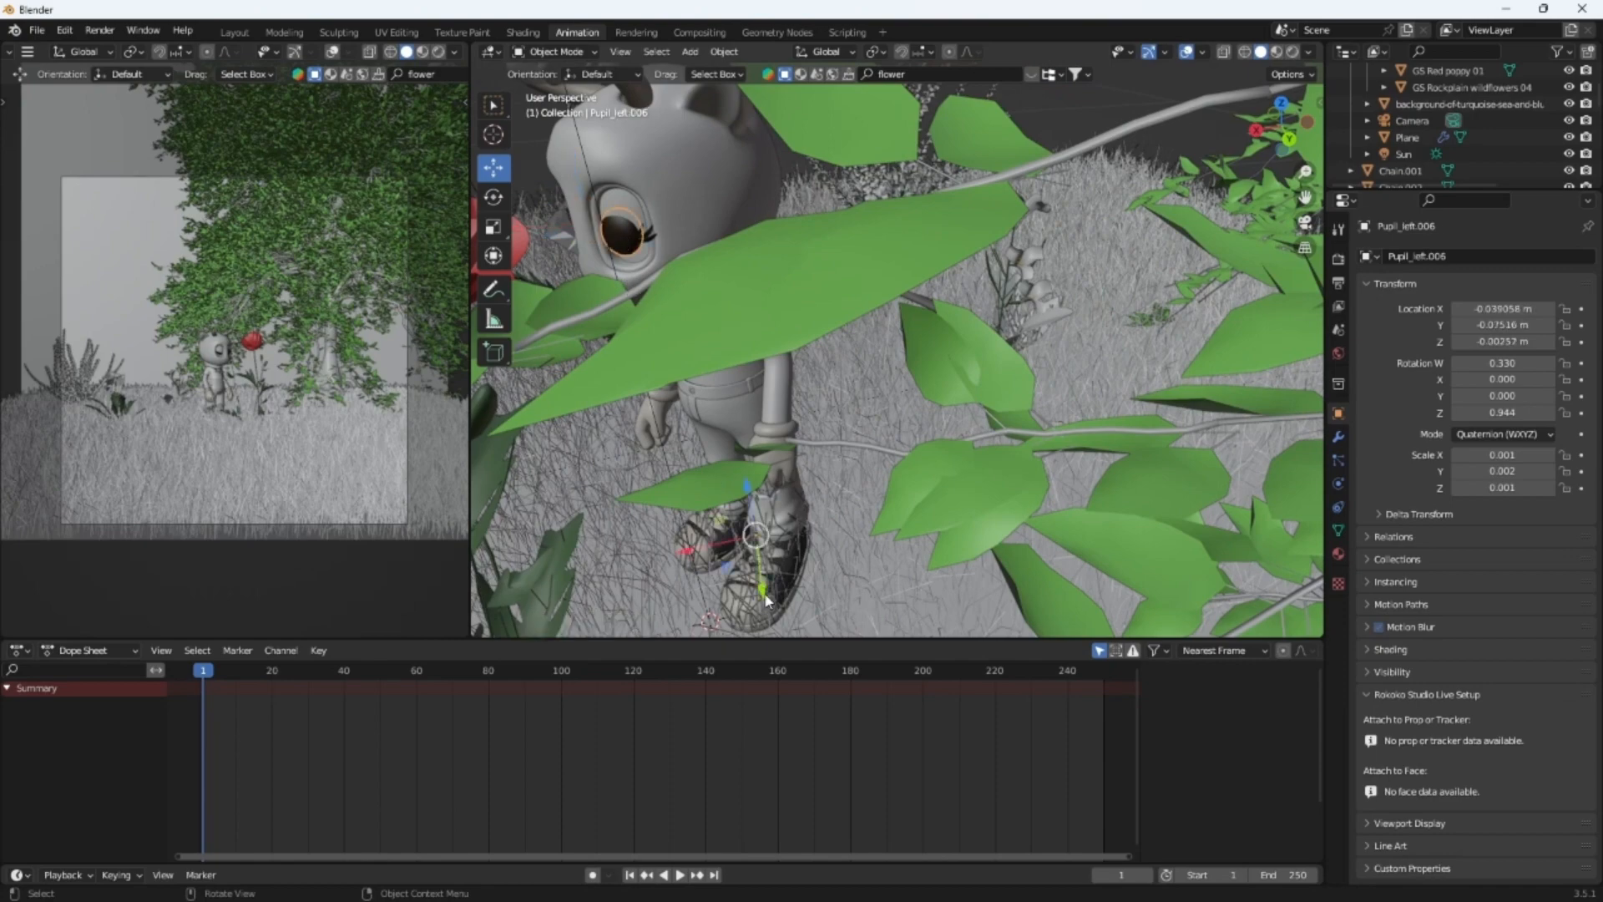
drag(767, 600, 762, 574)
middle_drag(762, 574, 825, 518)
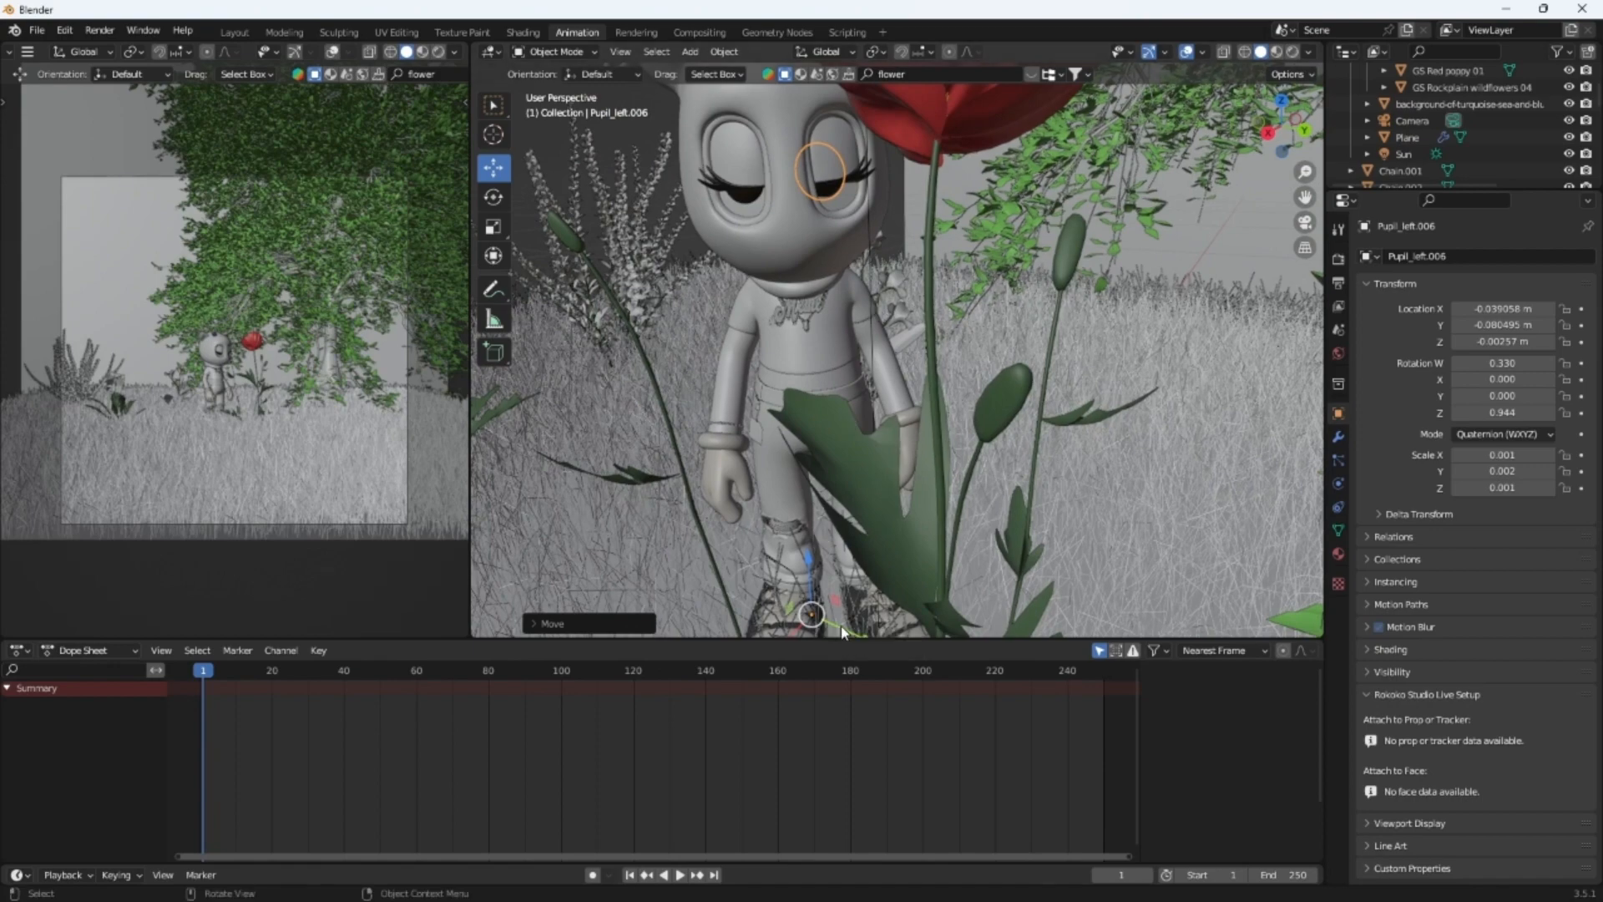
drag(842, 632, 849, 619)
middle_drag(850, 620, 814, 615)
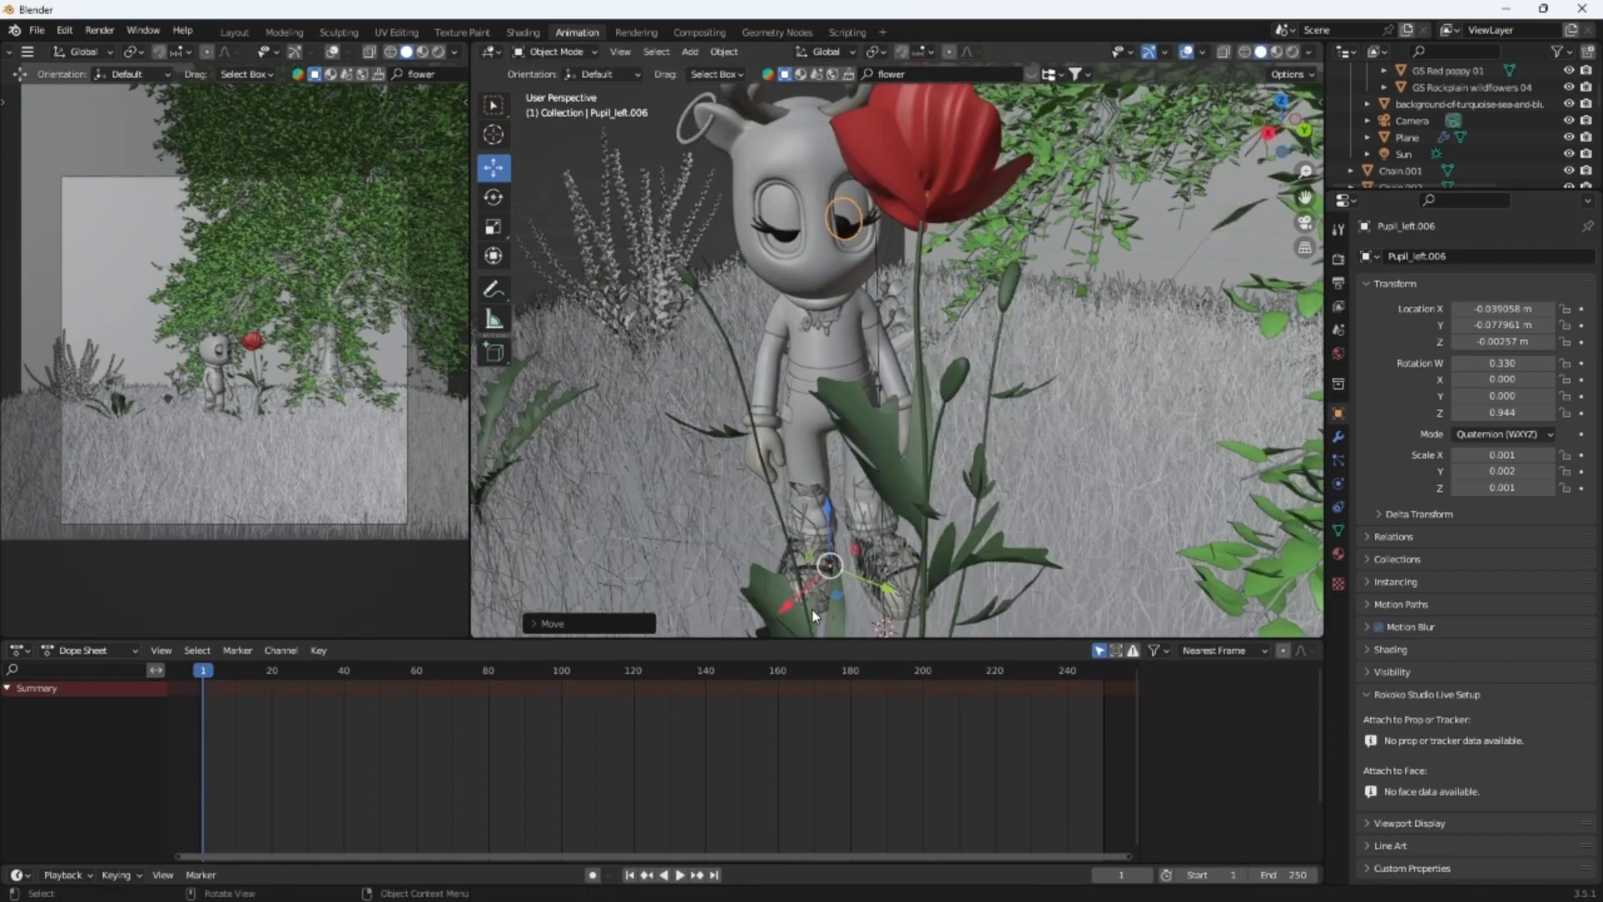
drag(797, 604, 803, 593)
click(1010, 422)
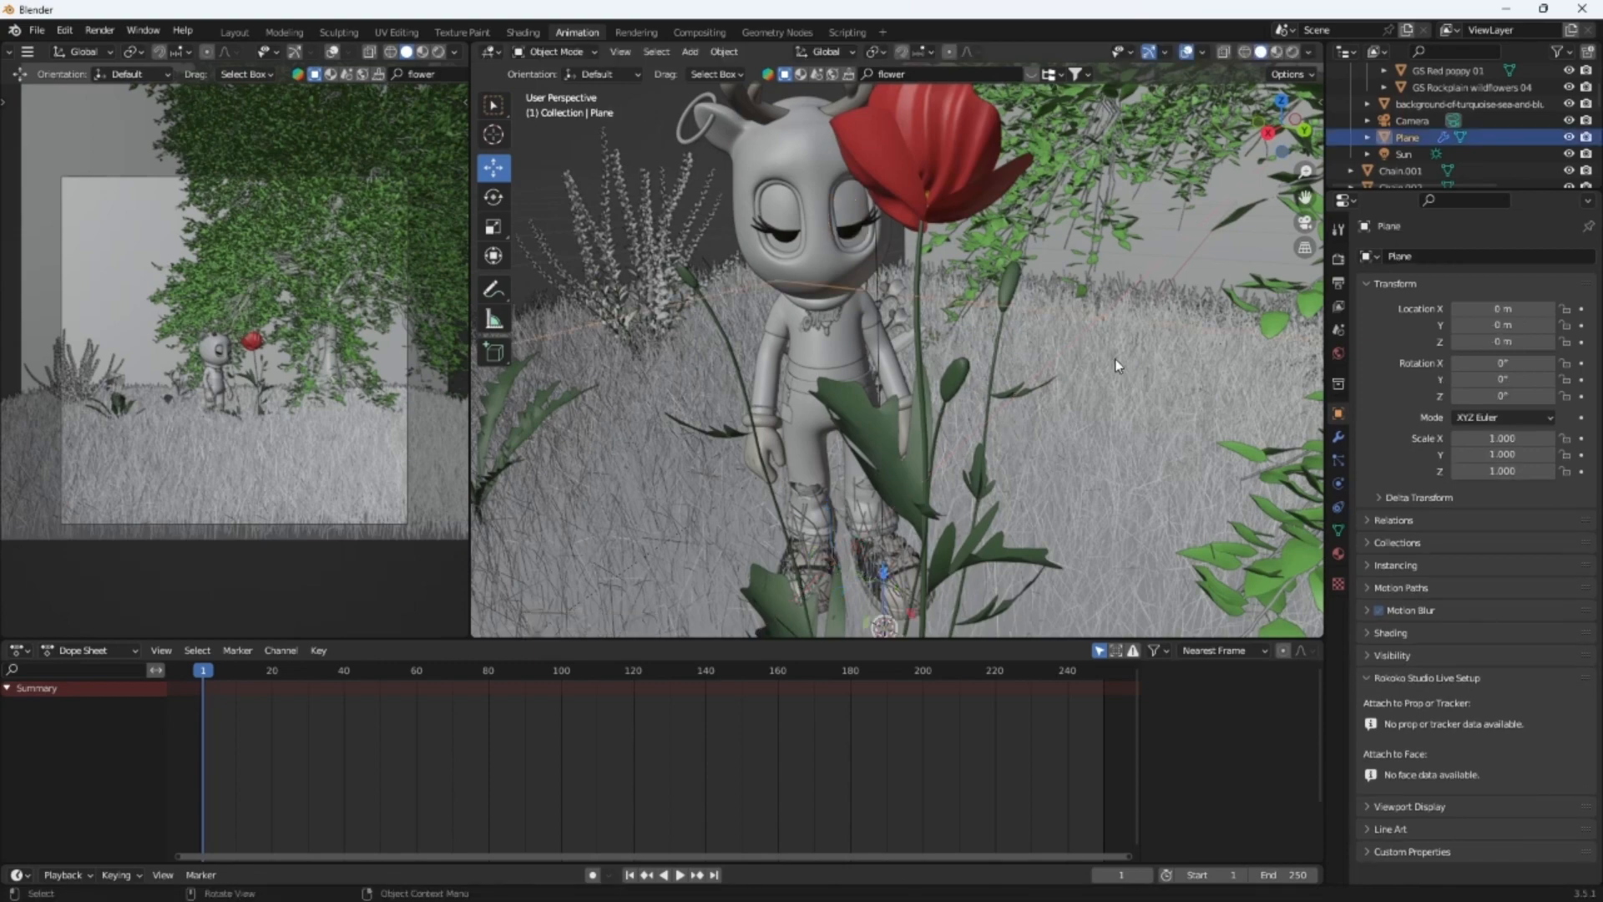
Import HoudiniREDprint.glb from the Downloads folder with the glTF 2.0 importer
scroll(1117, 366, down, 10)
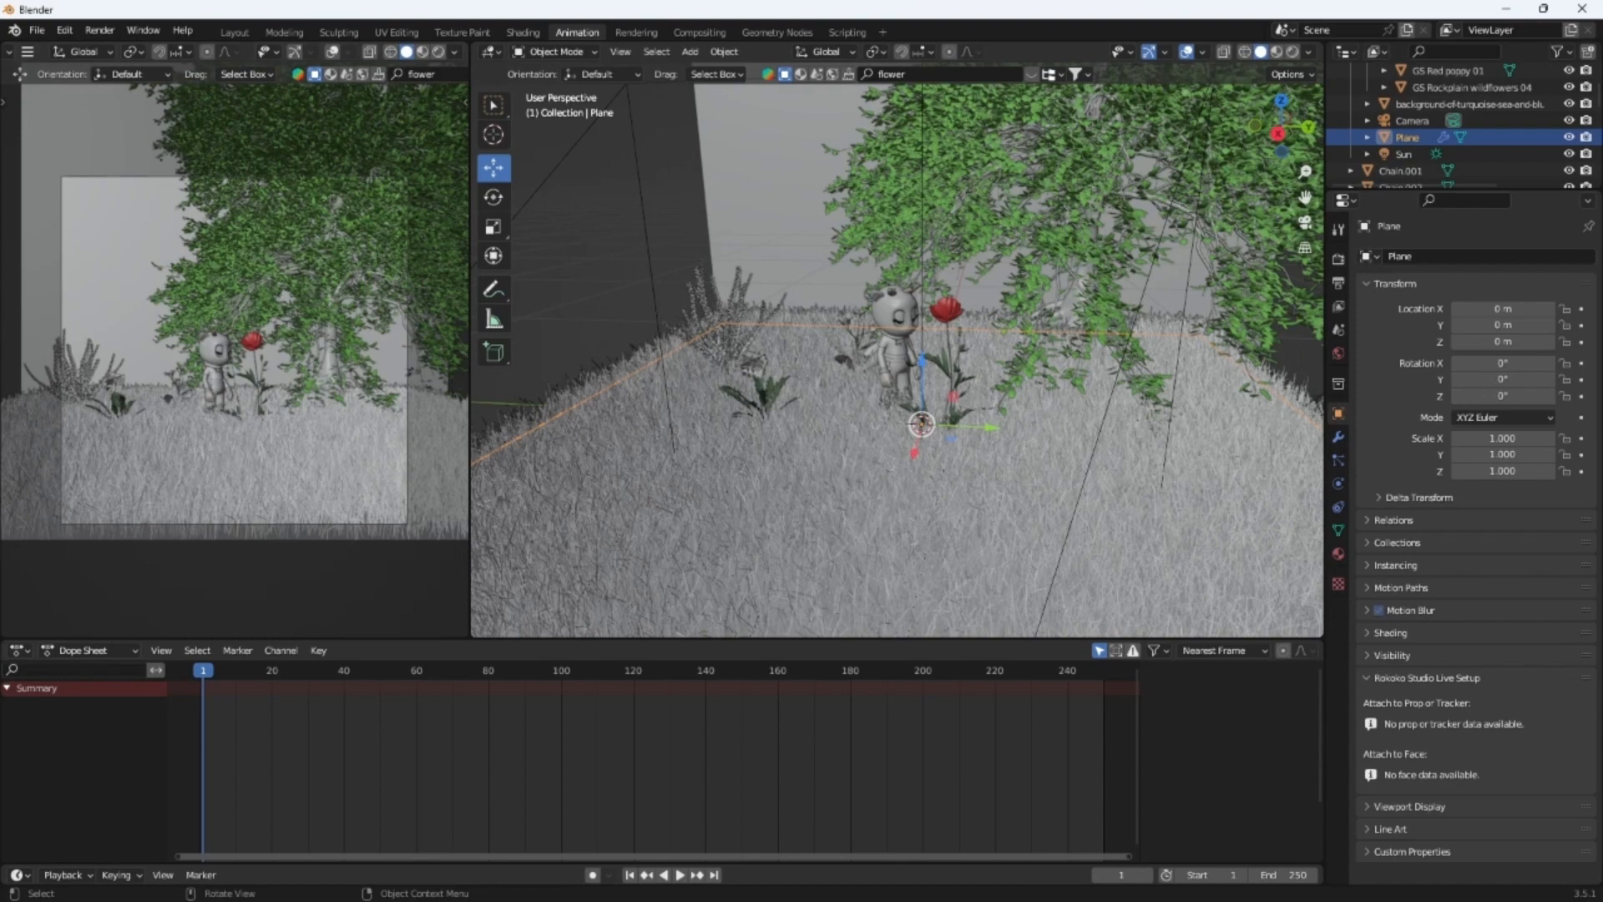
key(alt+Tab)
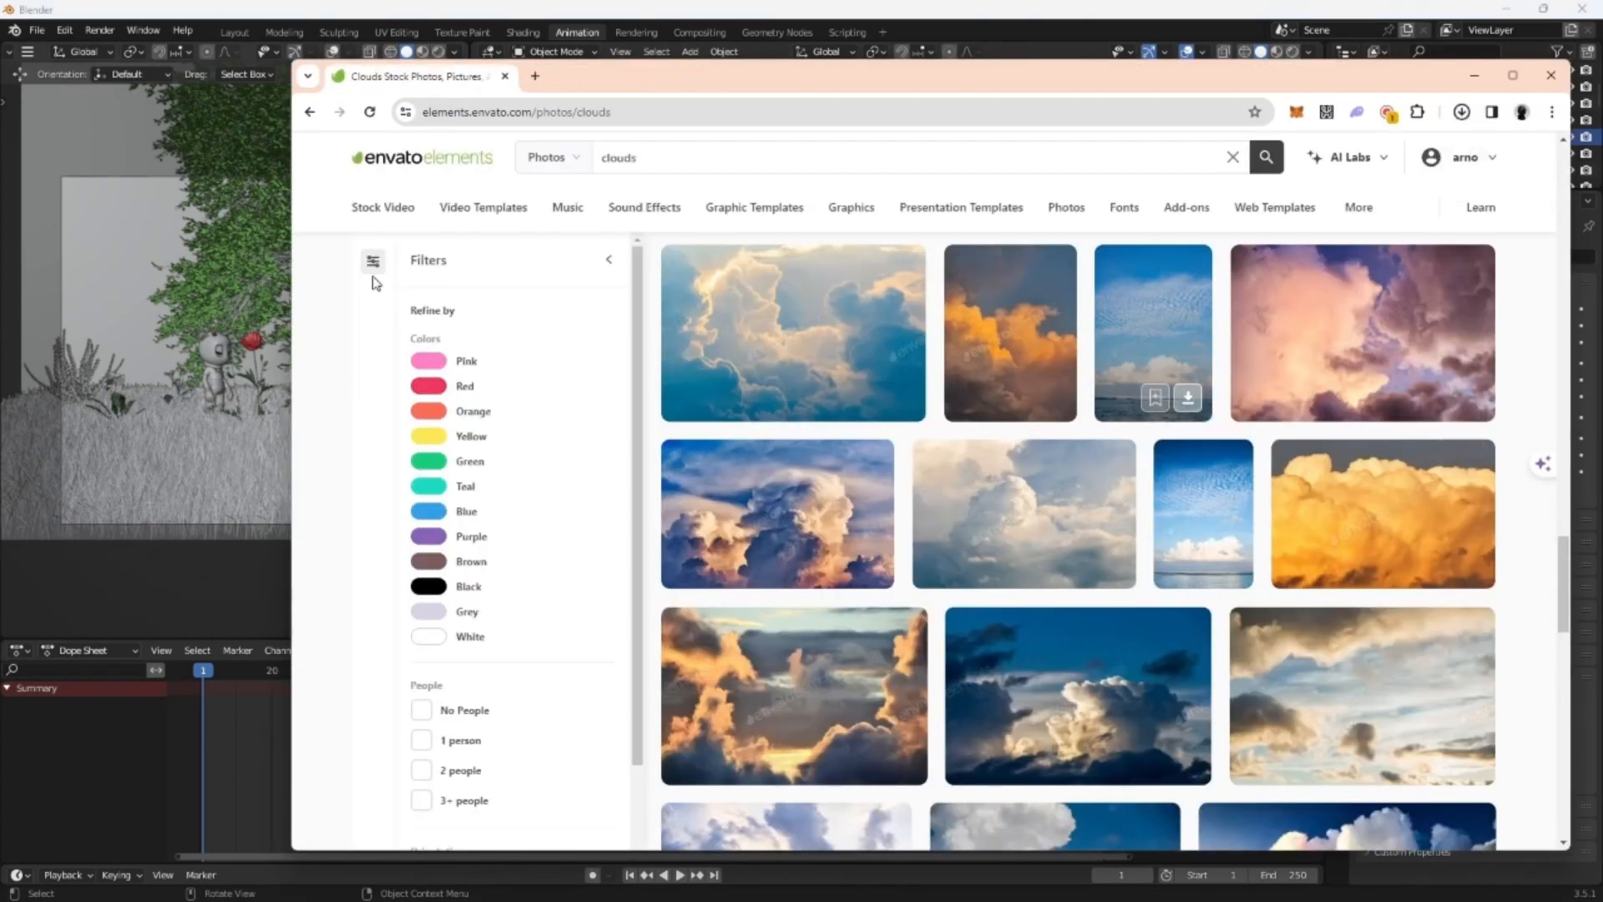
click(37, 30)
click(37, 30)
mouse_move(137, 254)
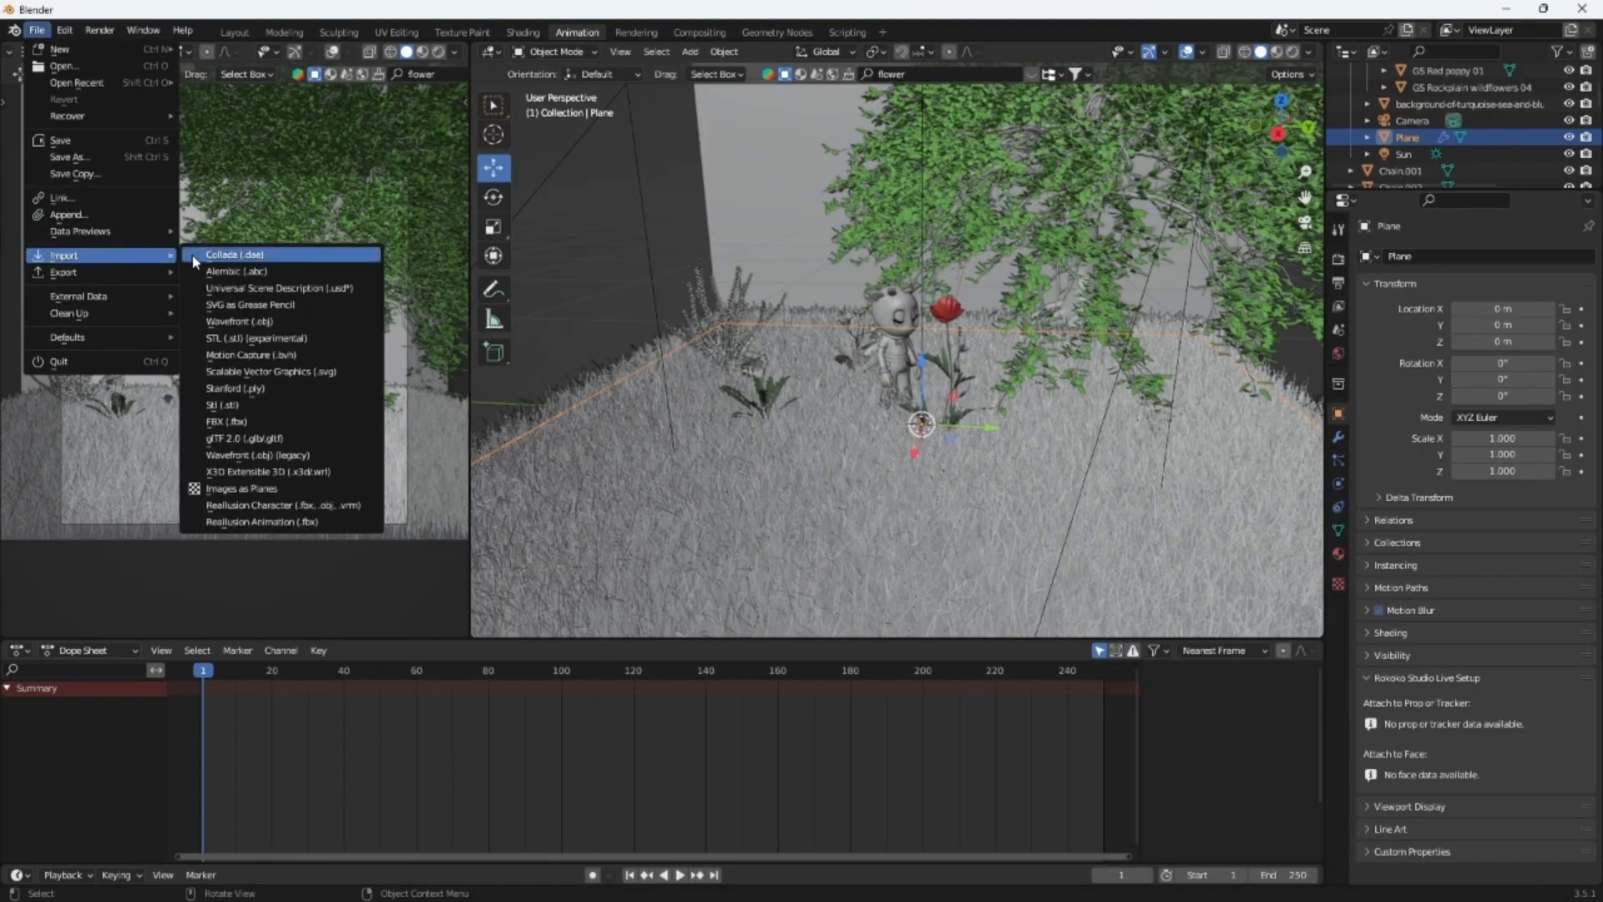
click(338, 435)
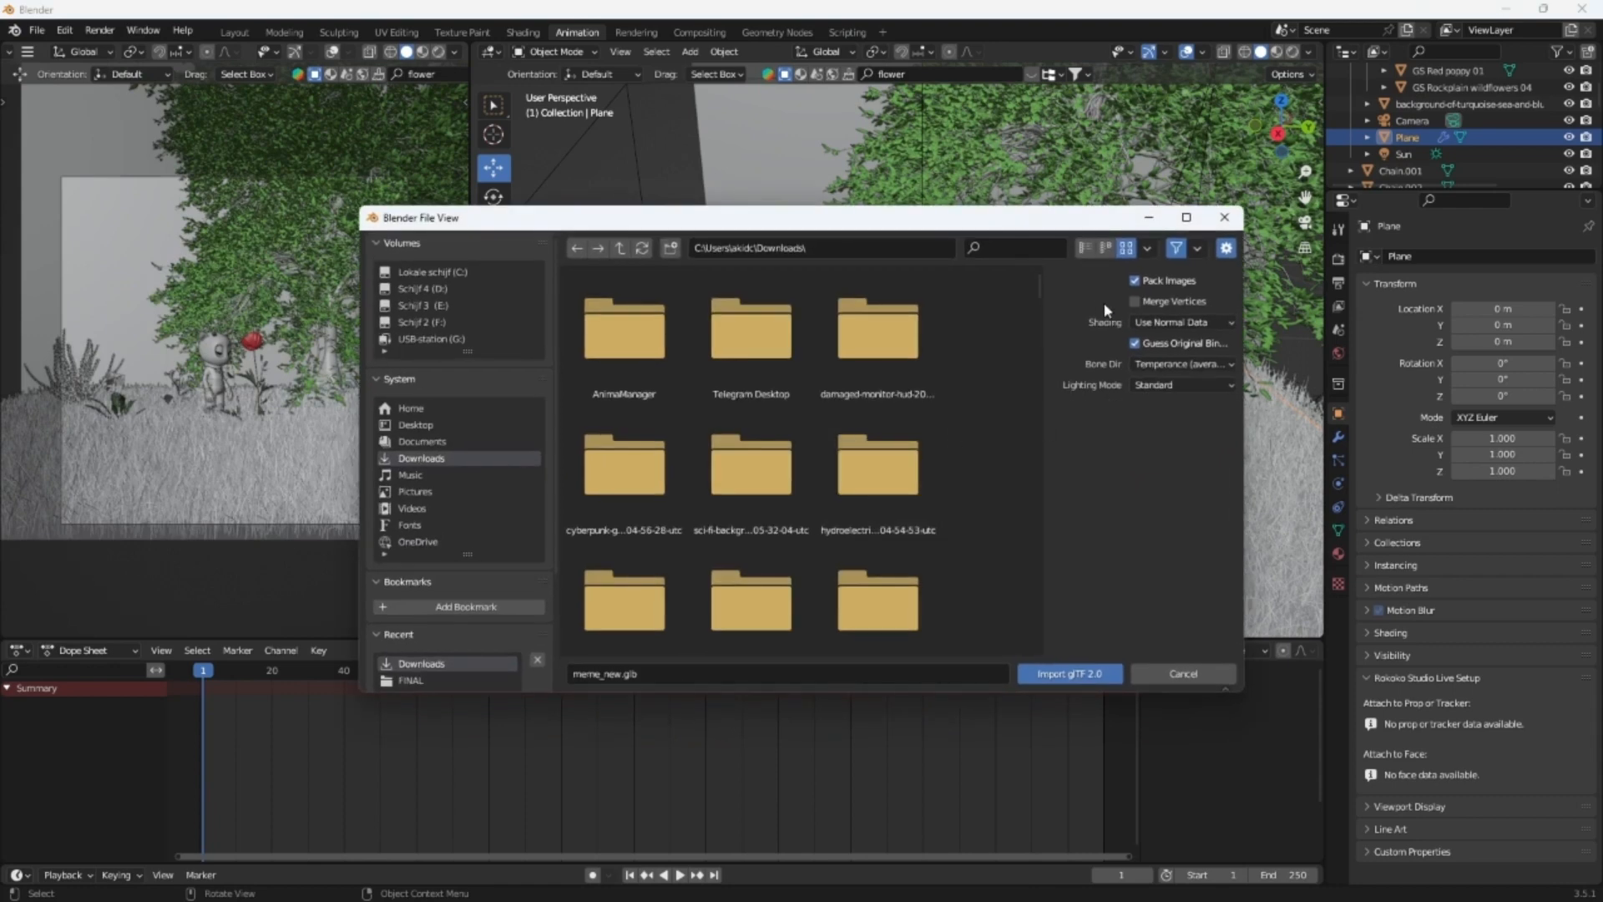
drag(1036, 293, 909, 566)
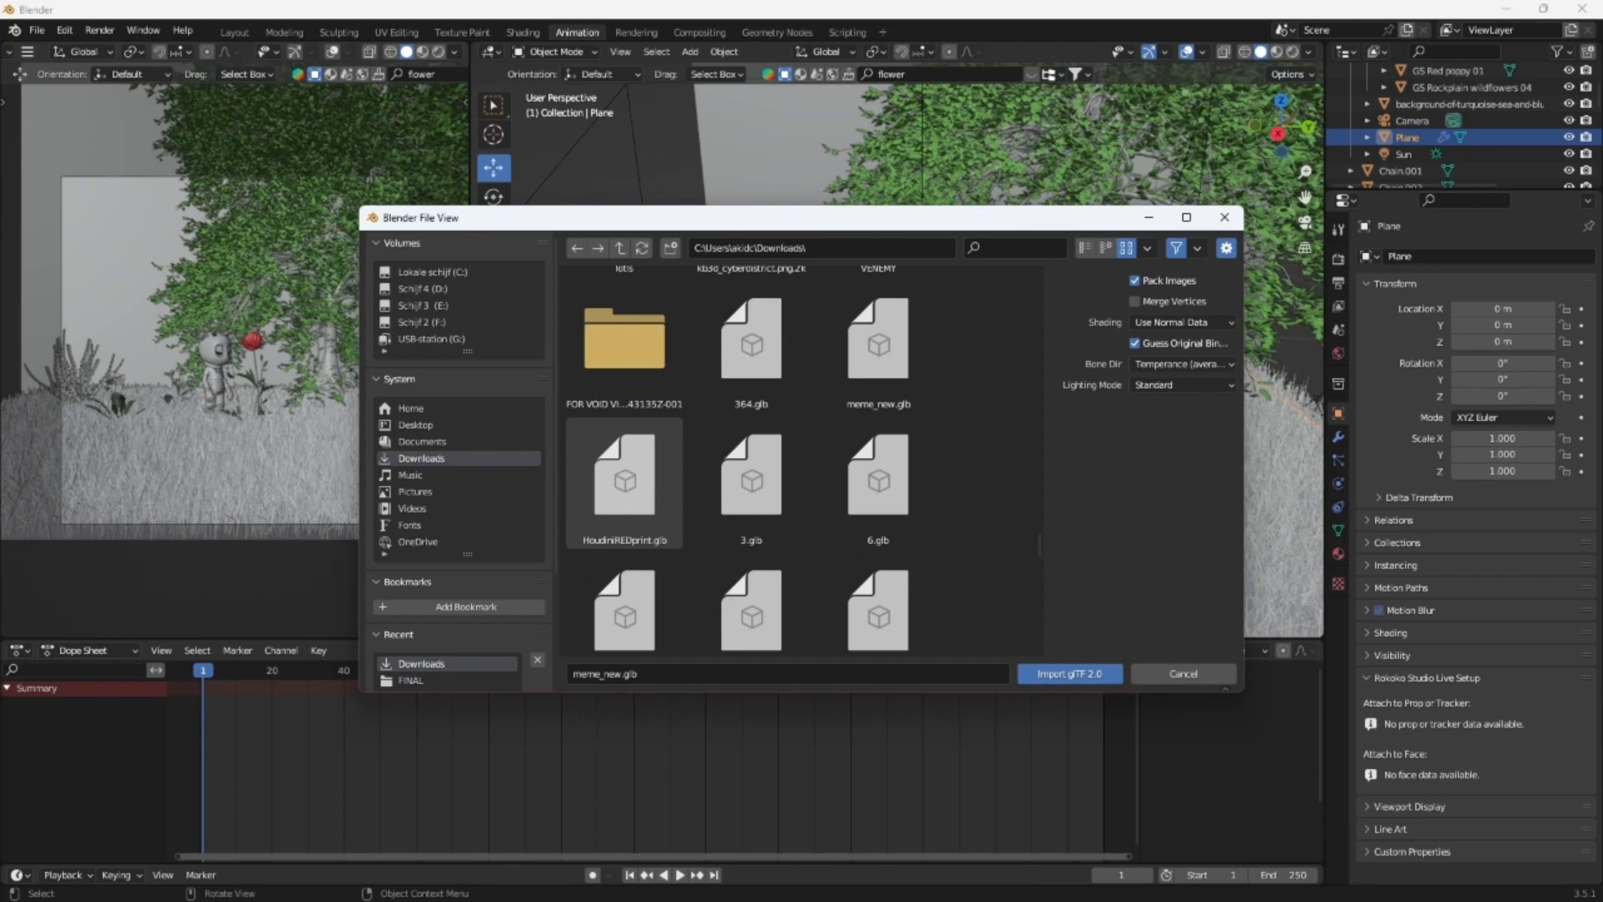
double_click(656, 509)
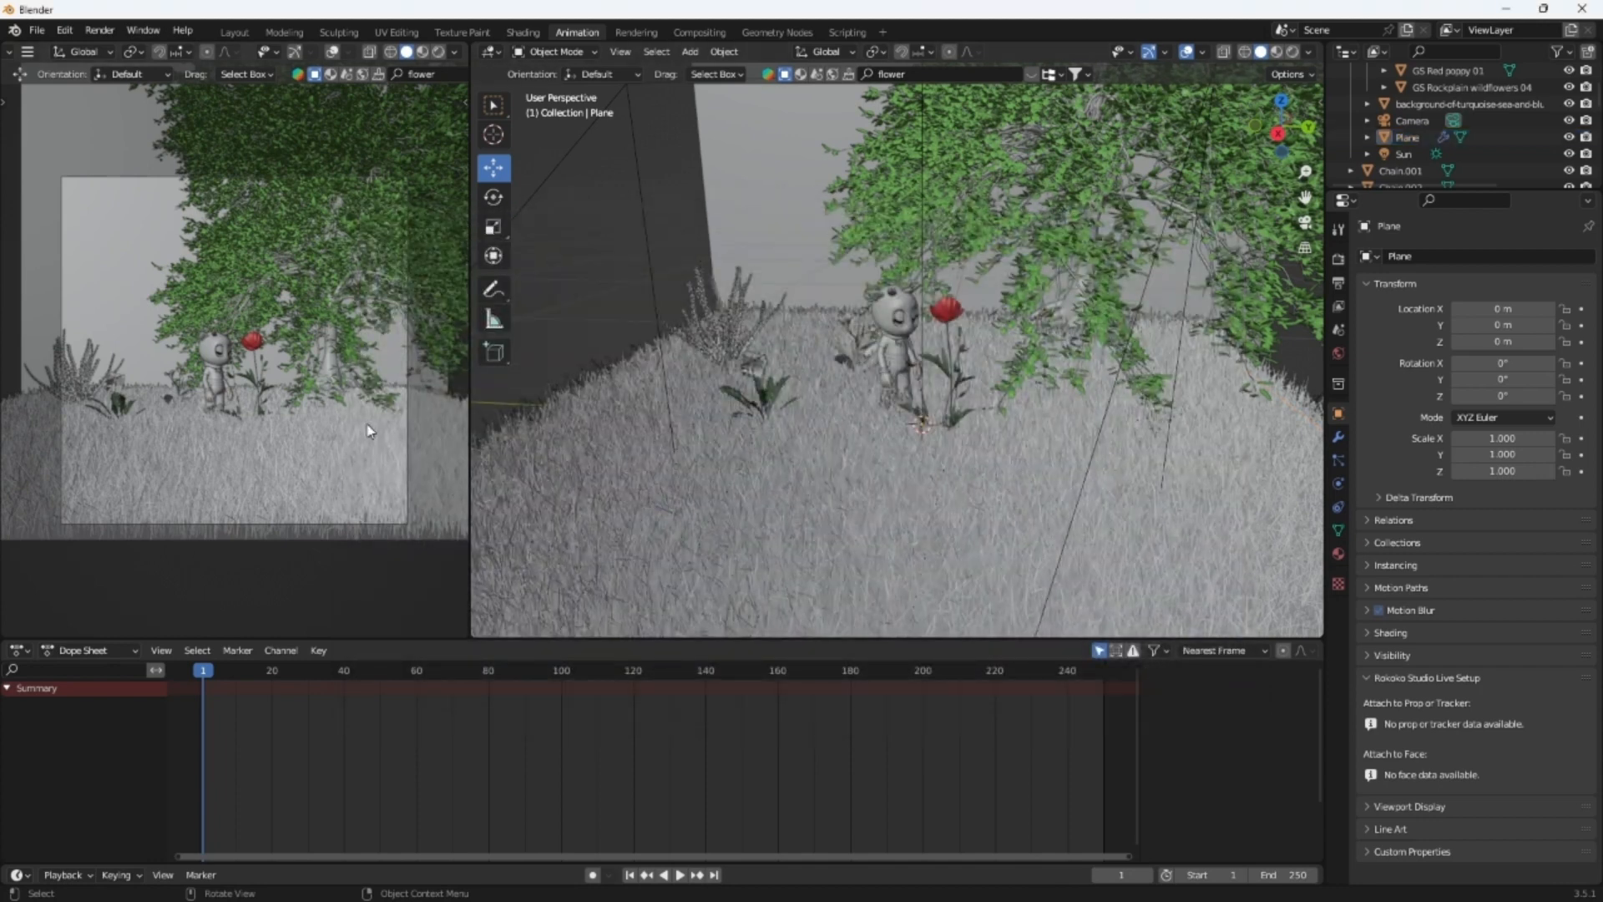
scroll(1062, 394, down, 14)
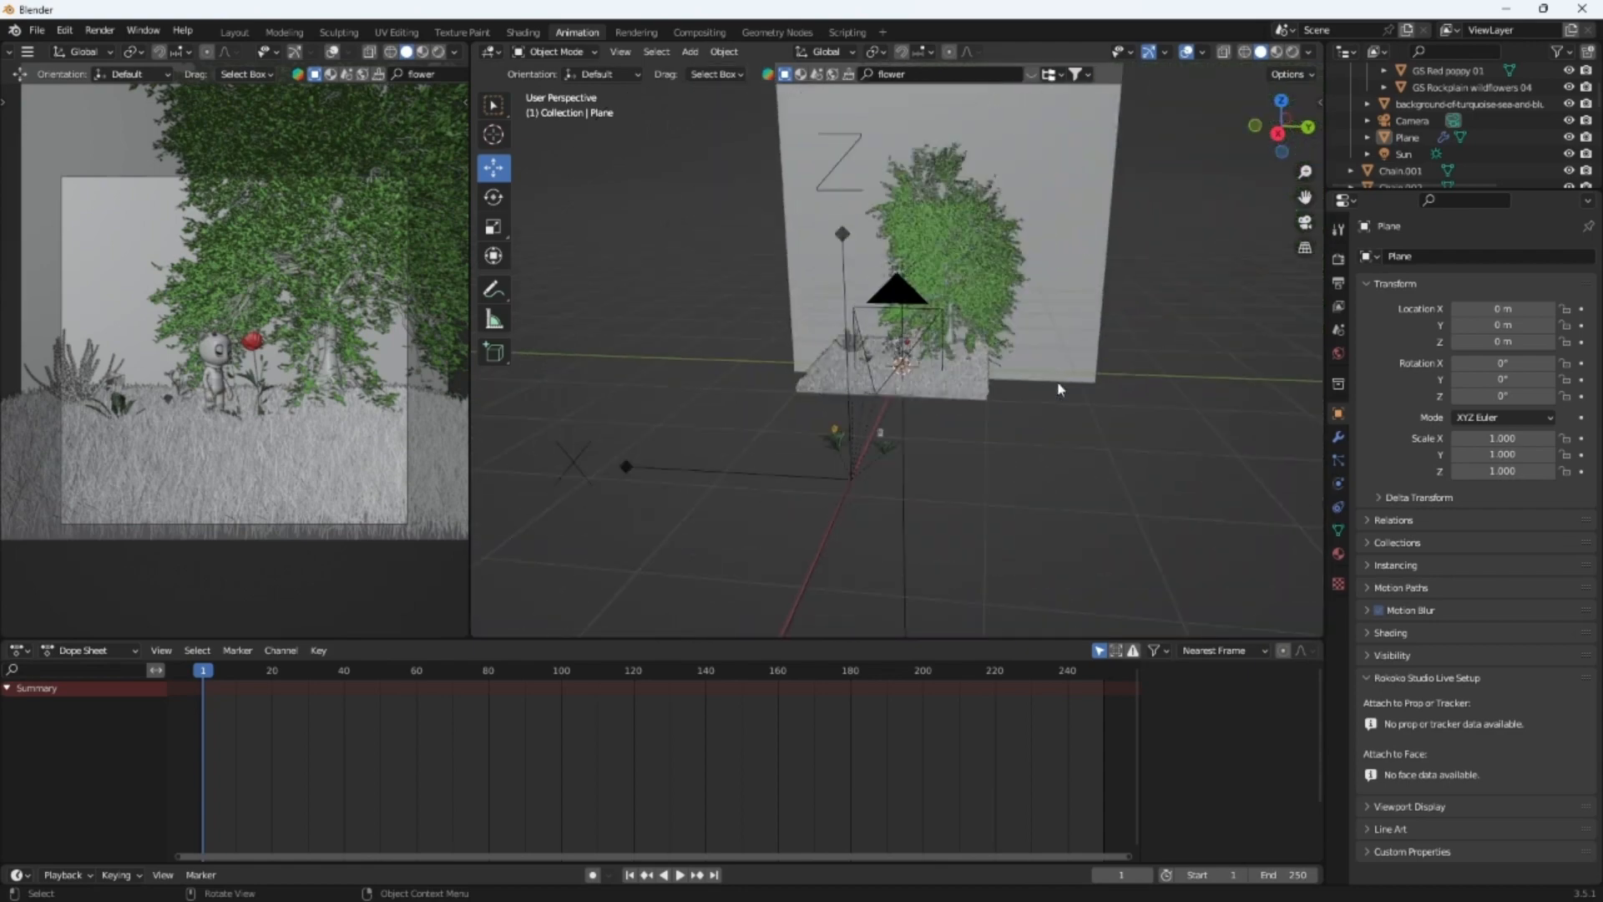
middle_drag(1089, 395, 857, 457)
scroll(837, 395, up, 2)
scroll(836, 396, up, 2)
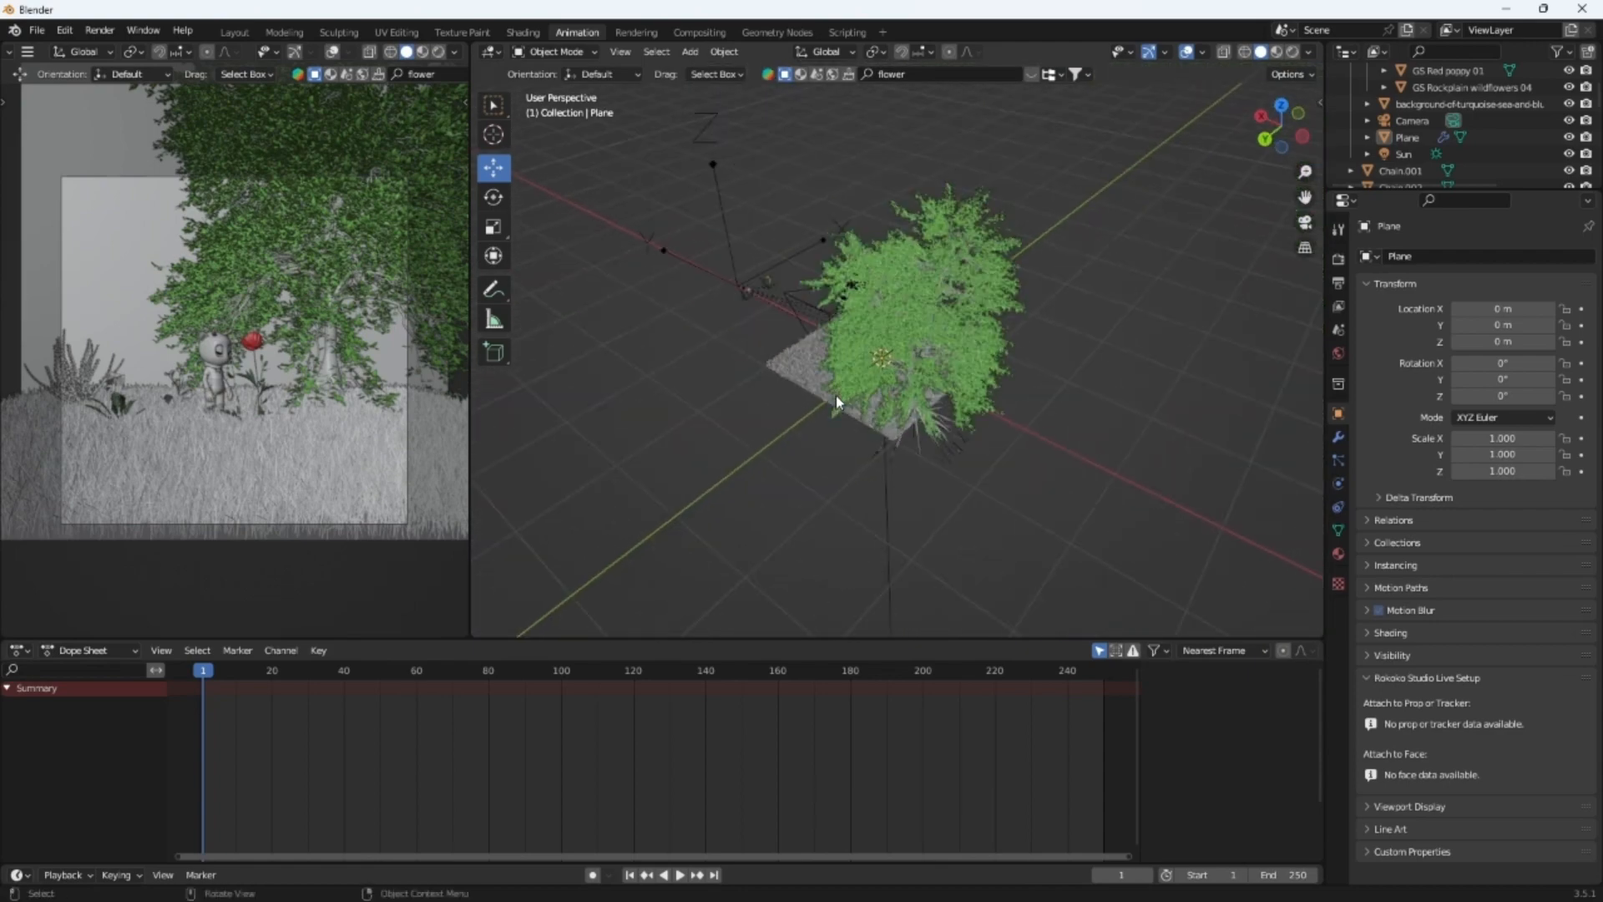
Import the second character, the one in the business suit, from the Downloads folder with the glTF 2.0 importer
scroll(890, 323, up, 2)
middle_drag(890, 323, 1100, 263)
scroll(1101, 263, up, 6)
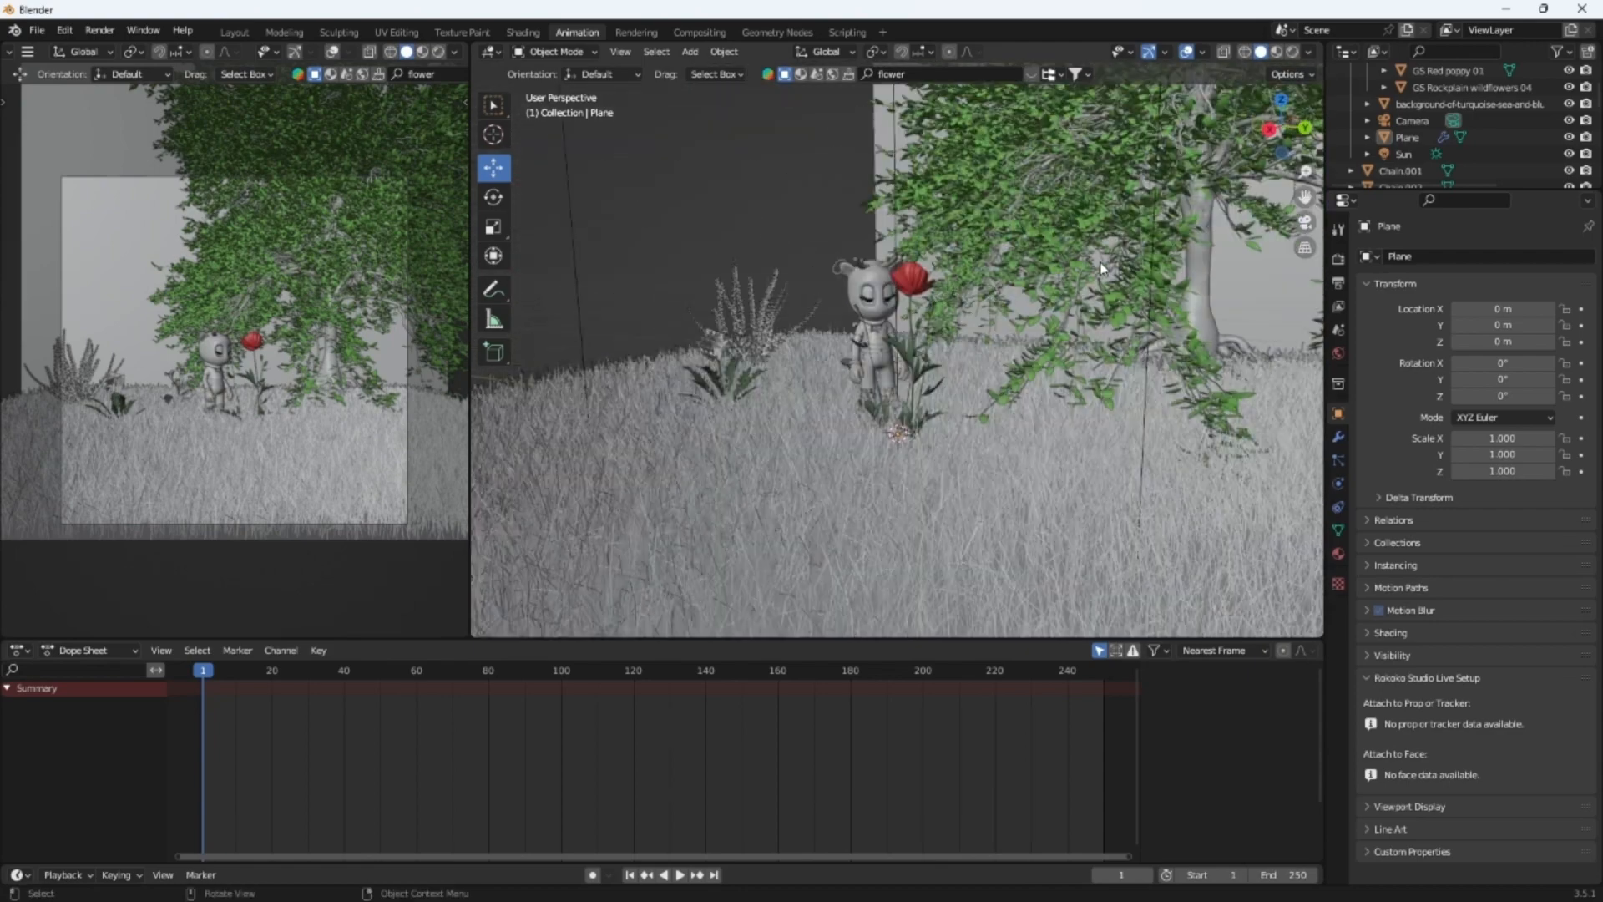
click(37, 30)
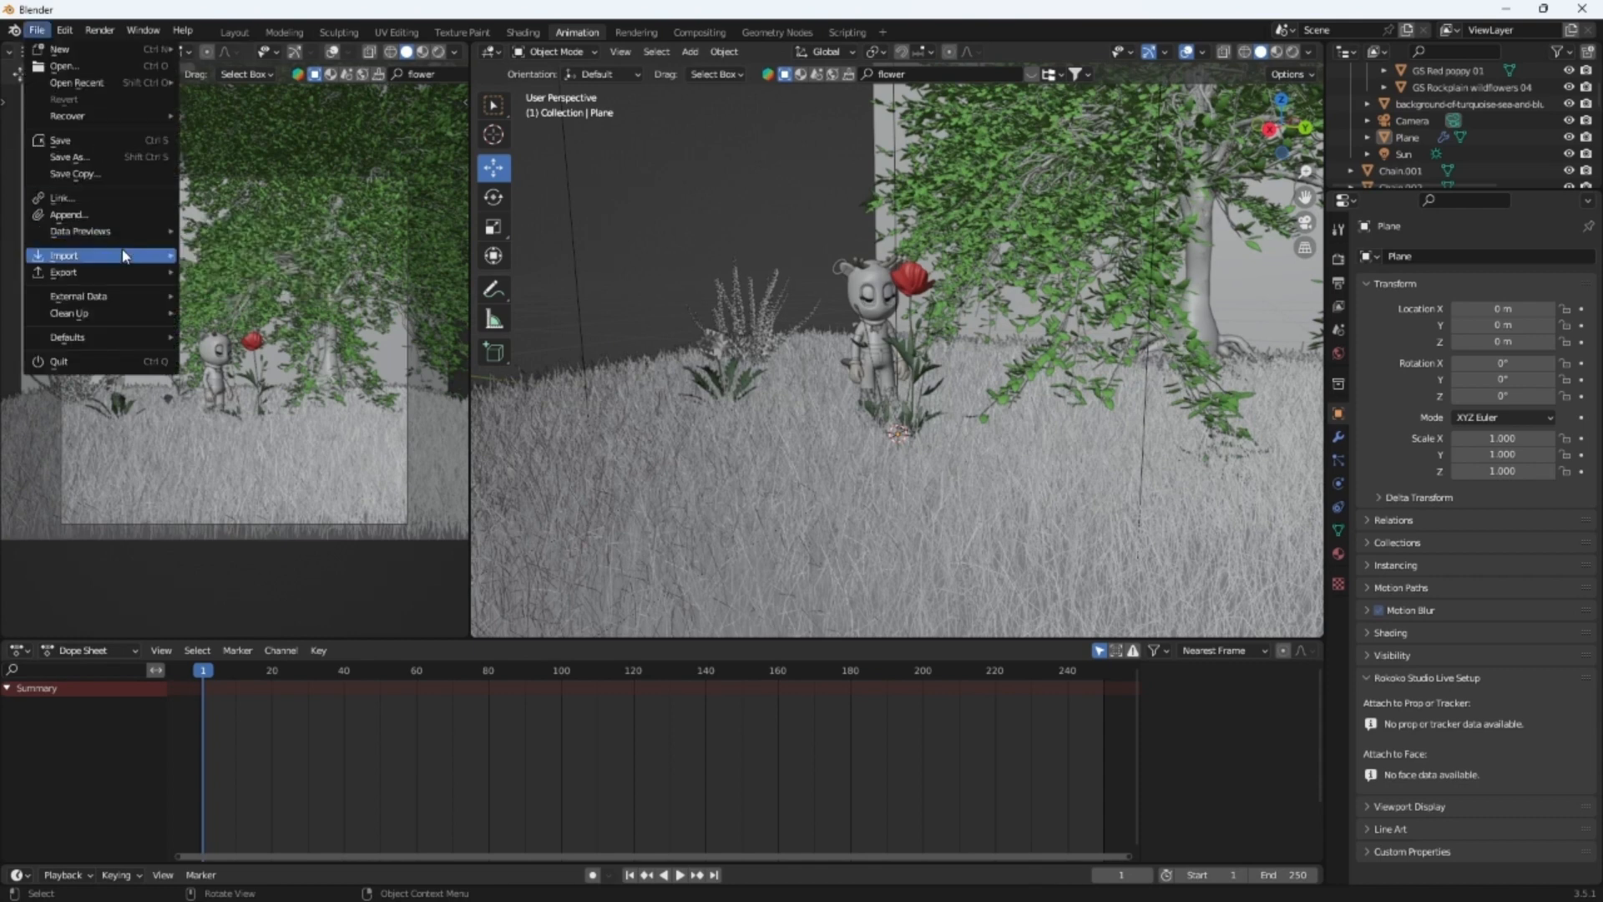
mouse_move(100, 256)
click(260, 439)
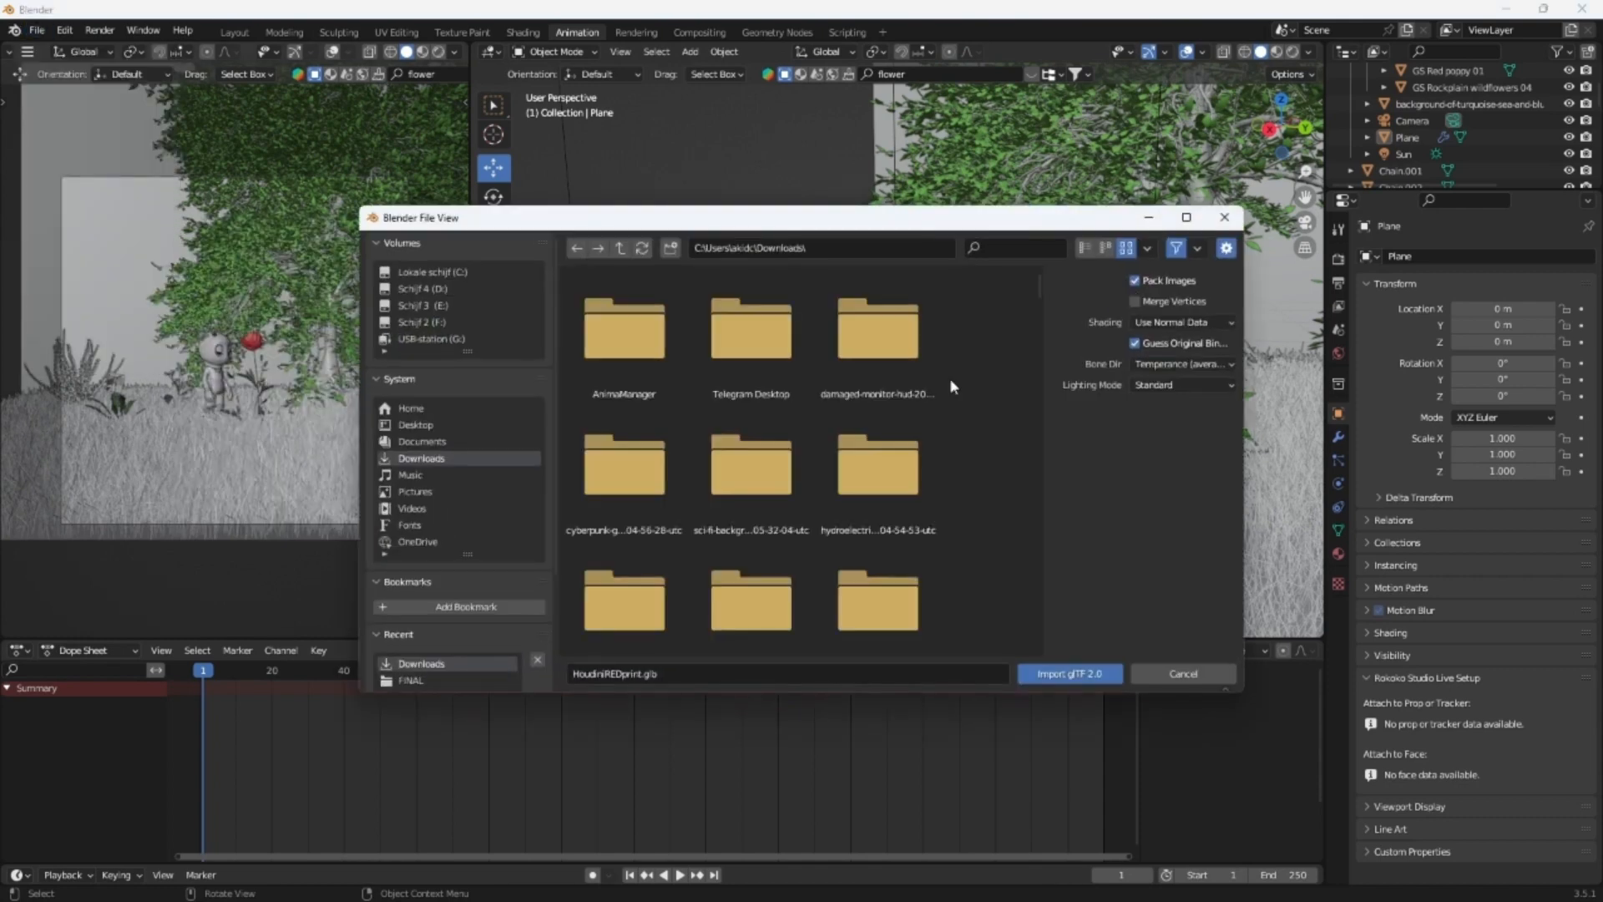
drag(1038, 284, 1047, 548)
double_click(763, 359)
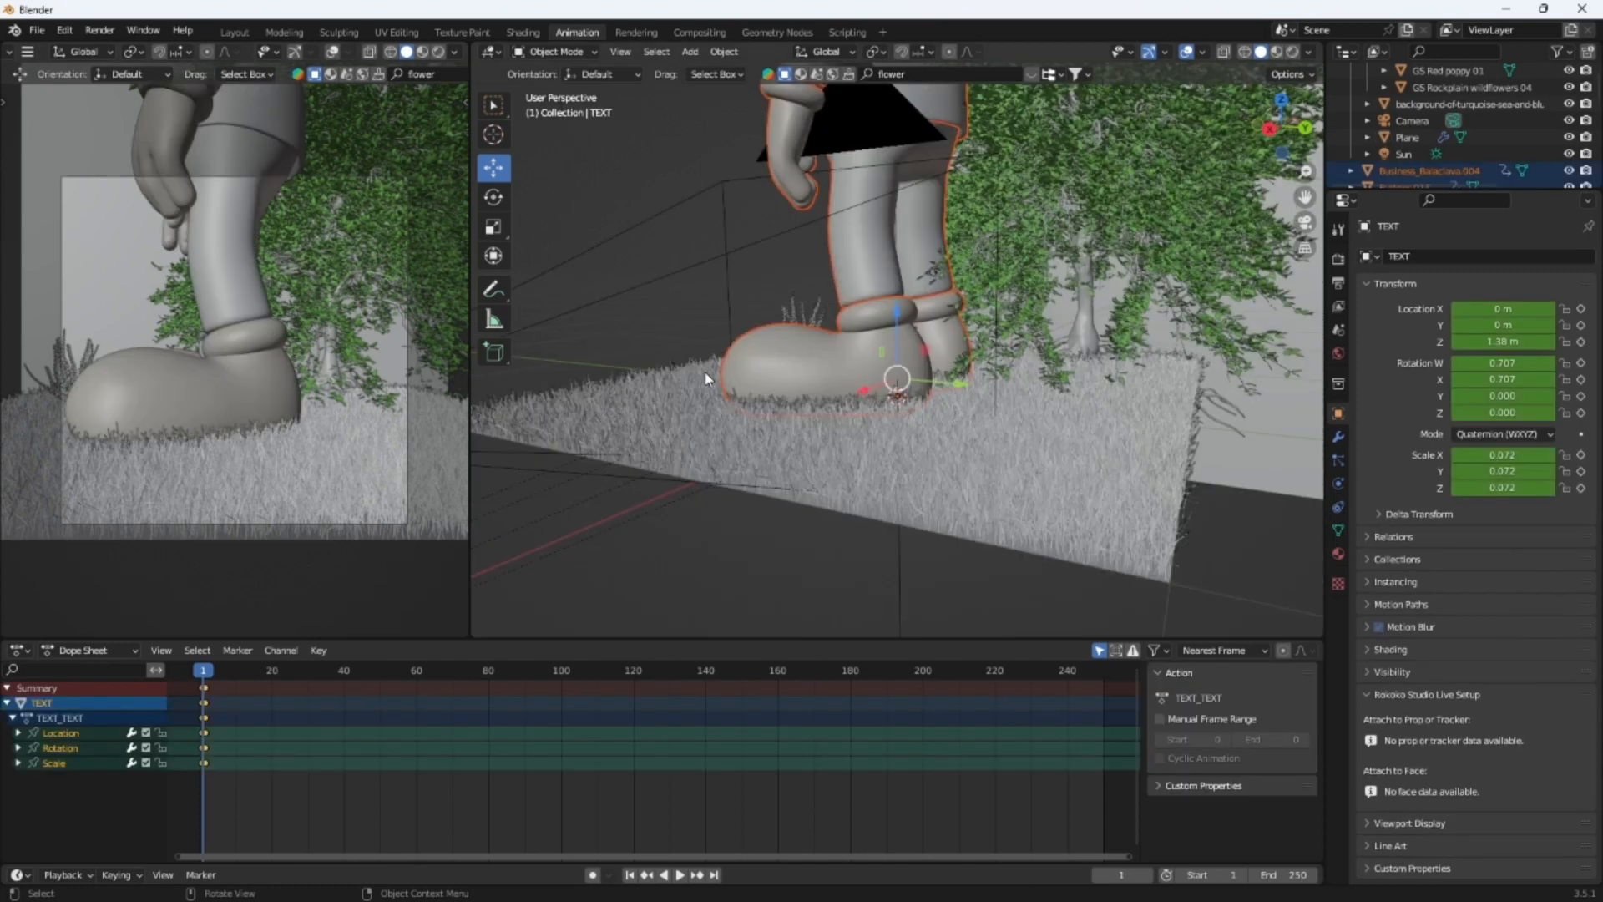
Scale the imported business-suit character down by a factor of about 0.16 in X and Y only
click(501, 236)
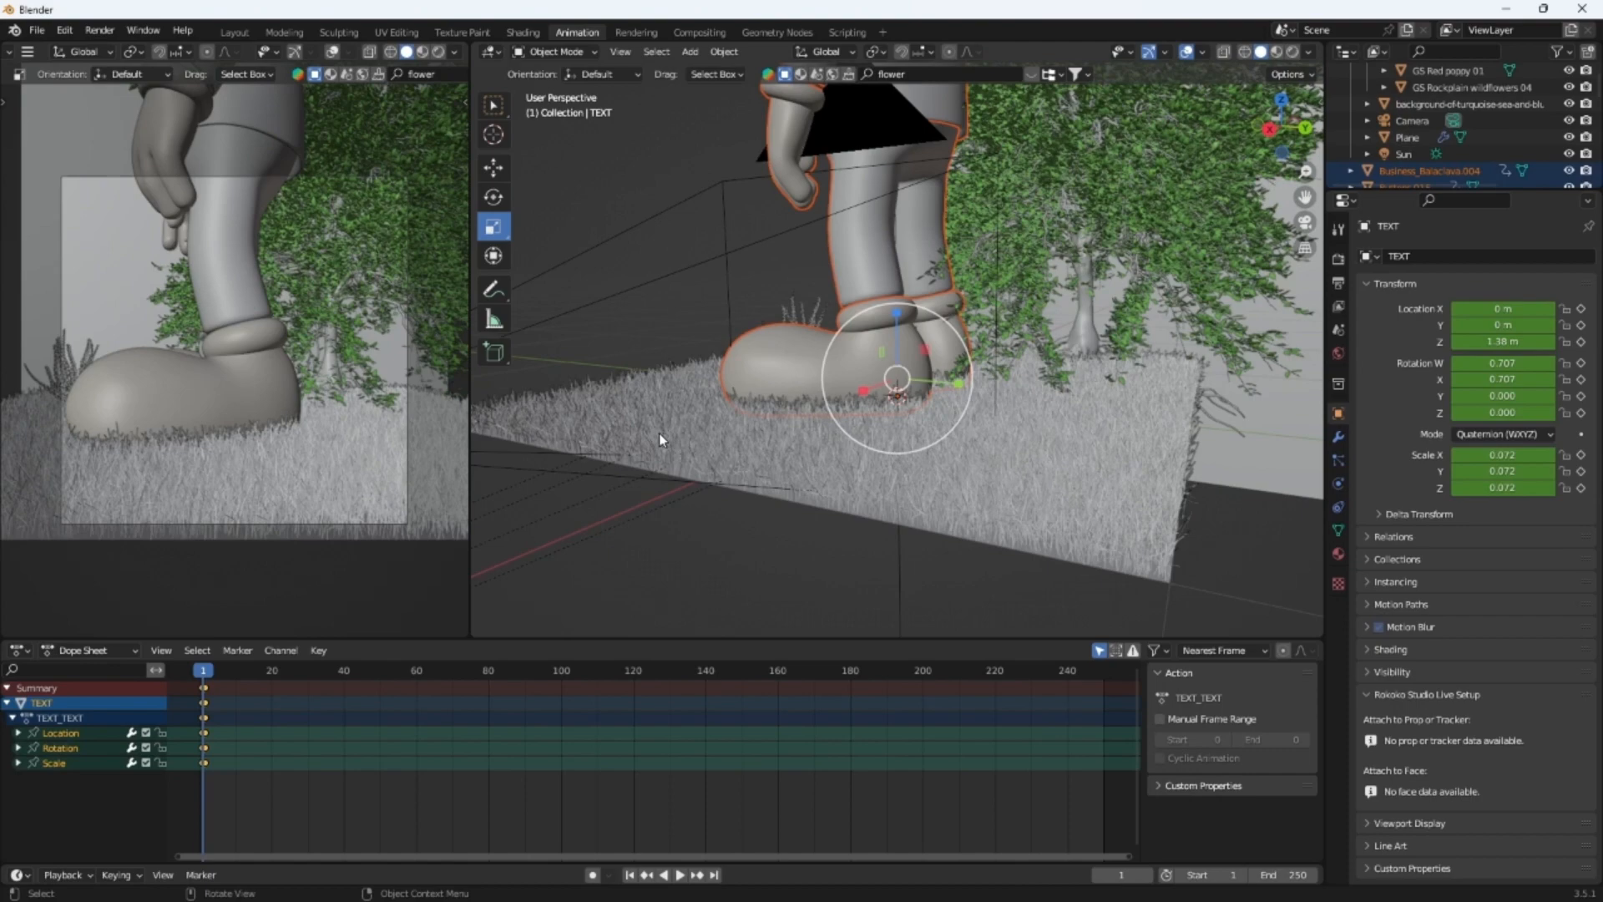
middle_drag(659, 432, 886, 506)
scroll(985, 392, down, 8)
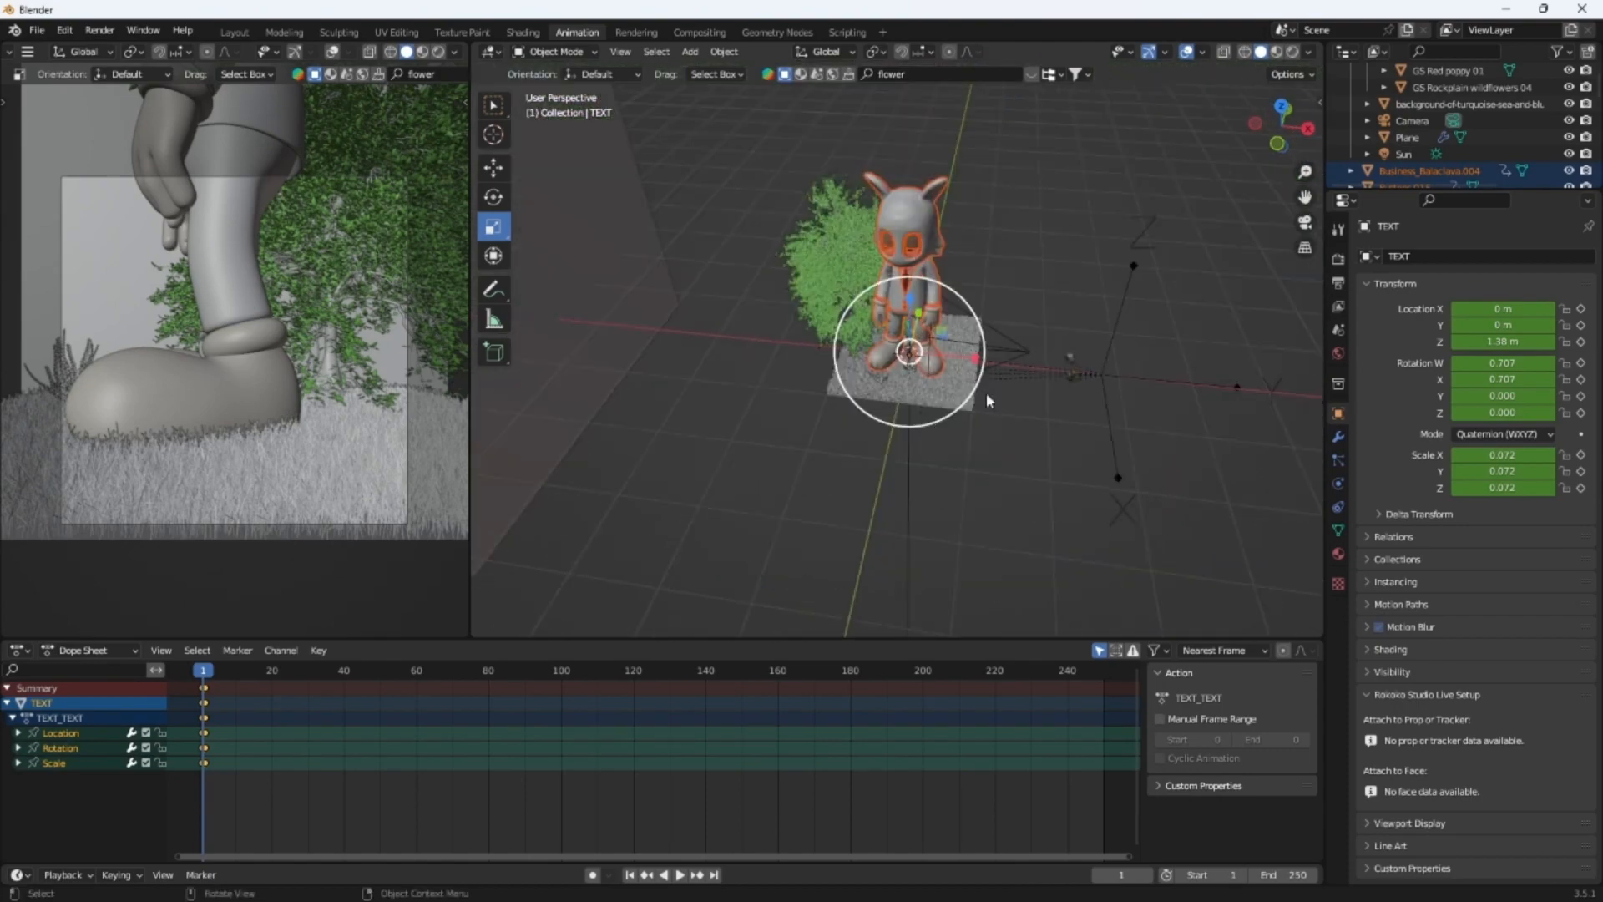
middle_drag(985, 401, 1104, 321)
scroll(1075, 382, up, 4)
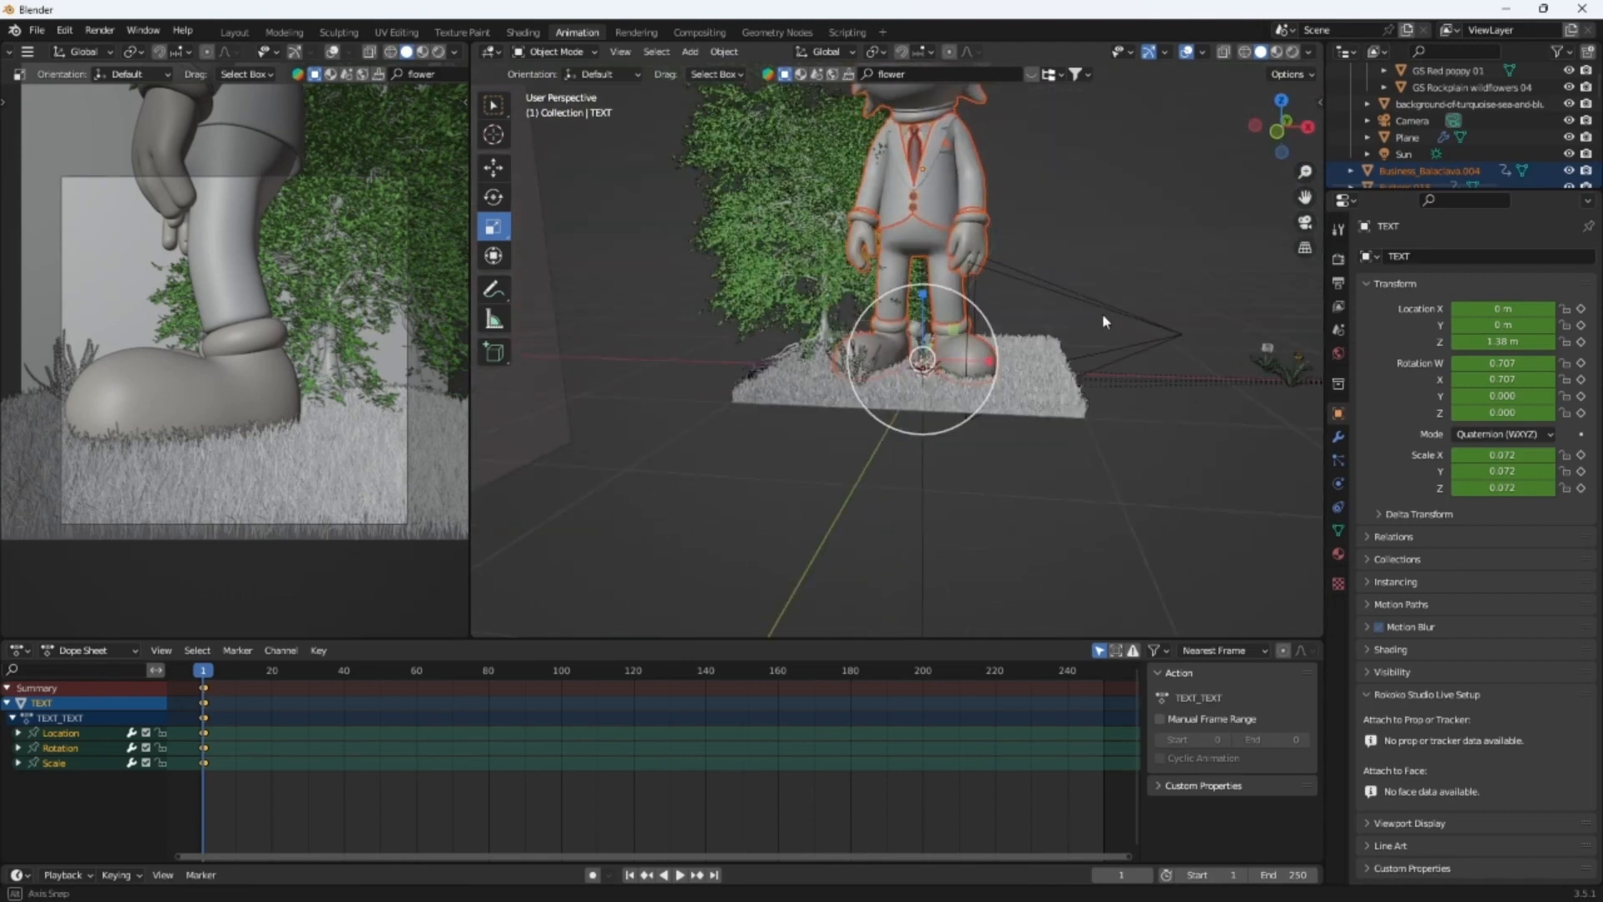
key(s)
key(shift+z)
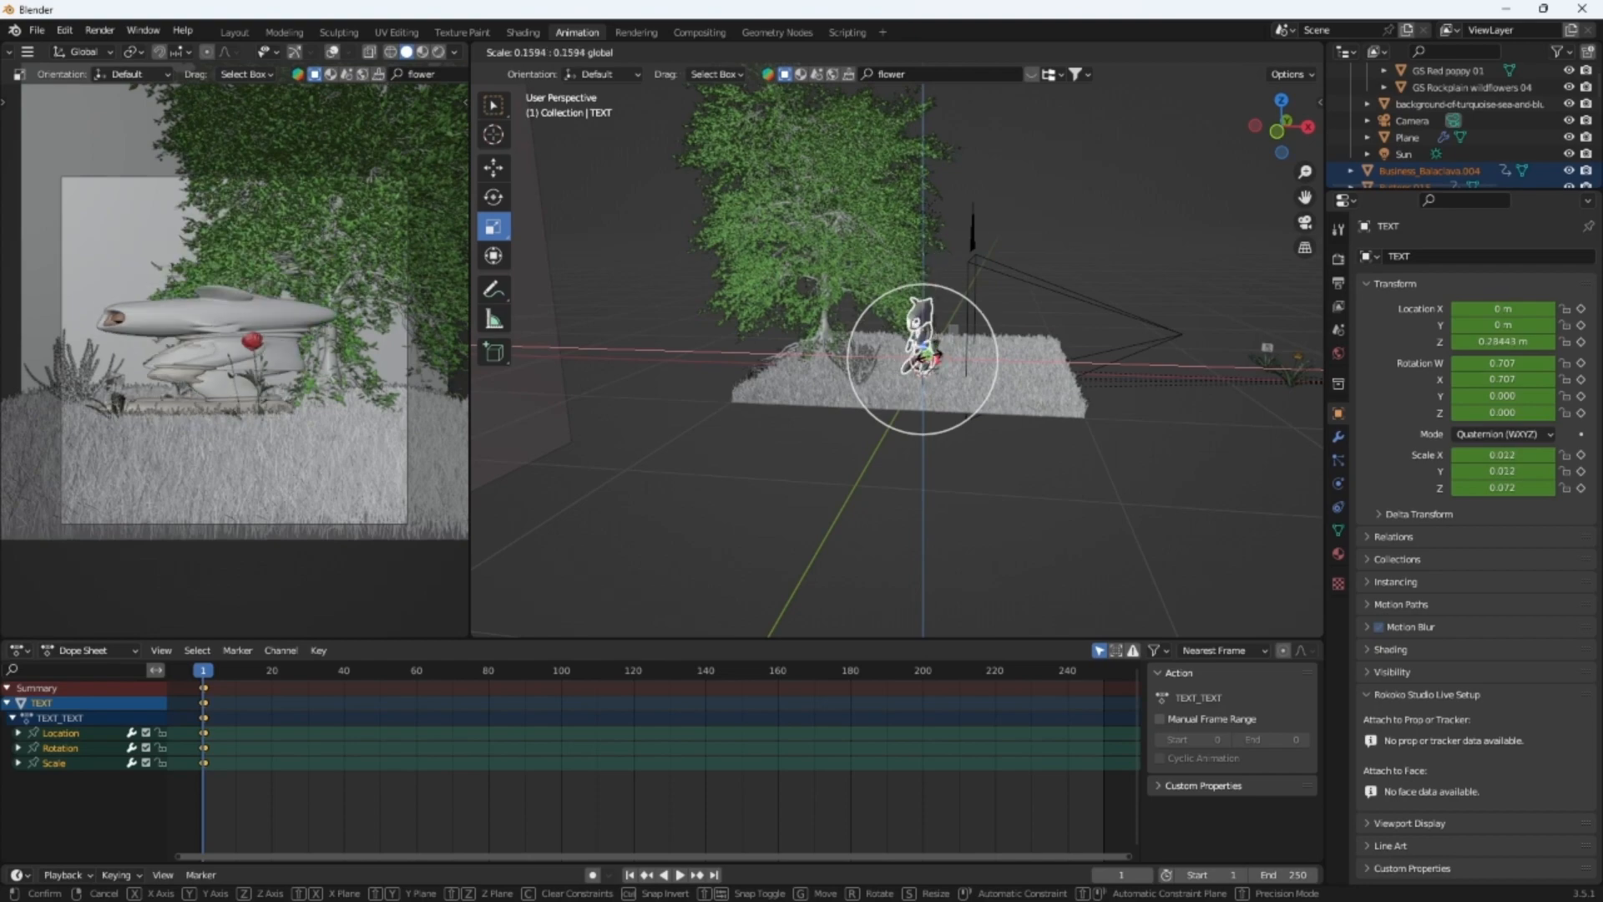
click(952, 354)
Shrink the character uniformly to a scale of about 0.006 in X and Y, and reduce its Z scale to about 0.009
scroll(951, 354, up, 5)
middle_drag(1102, 359, 977, 380)
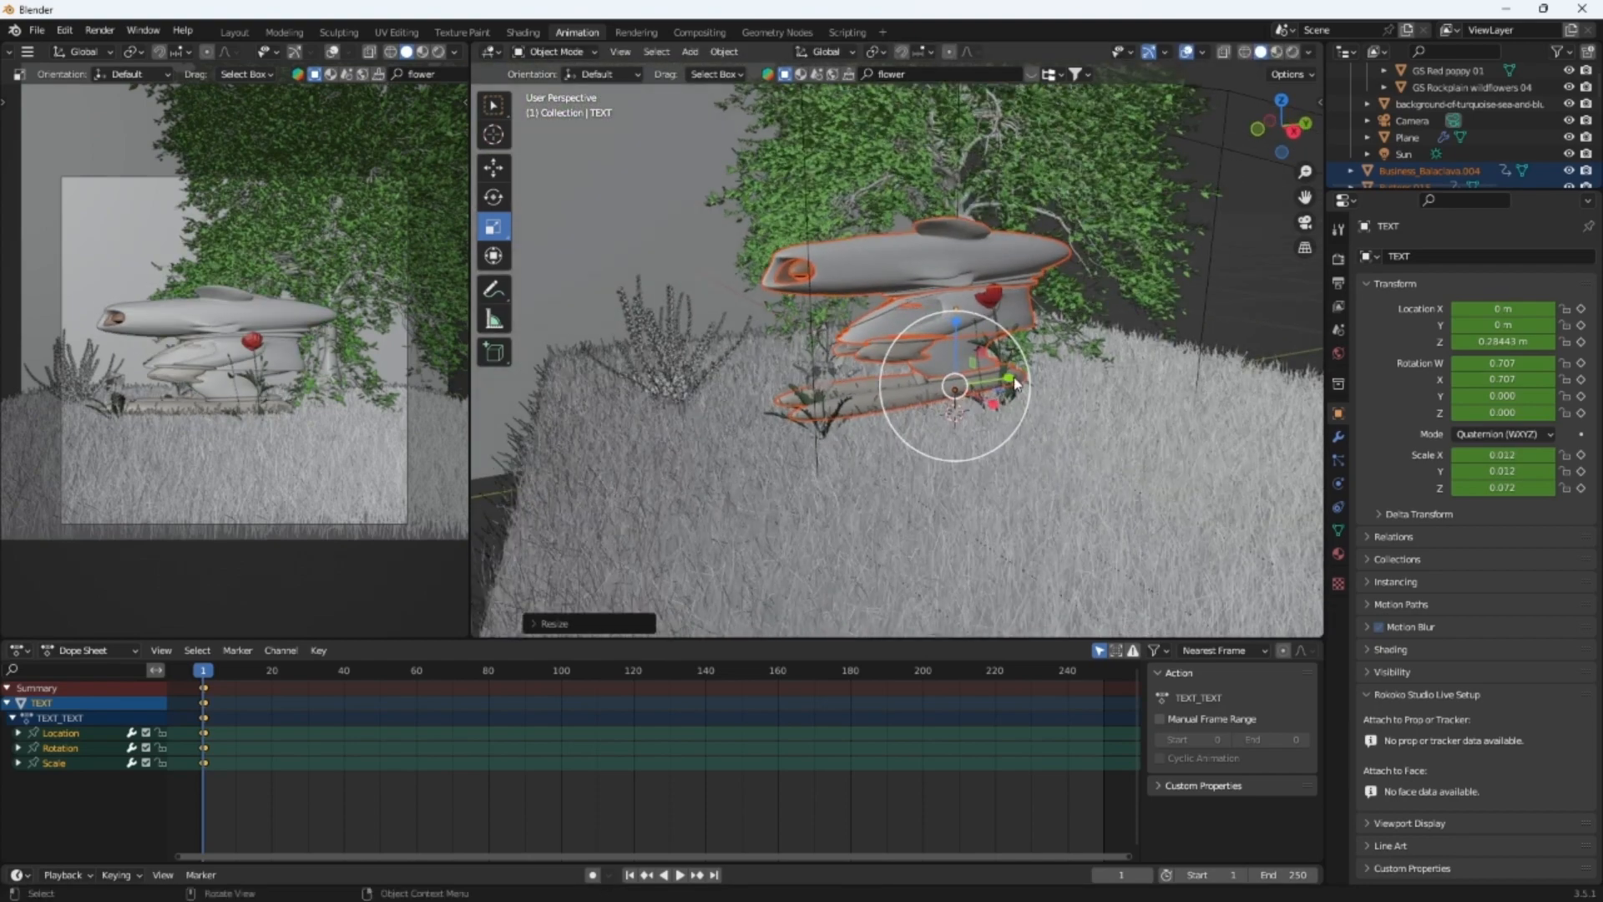
key(s)
click(998, 393)
key(s)
key(z)
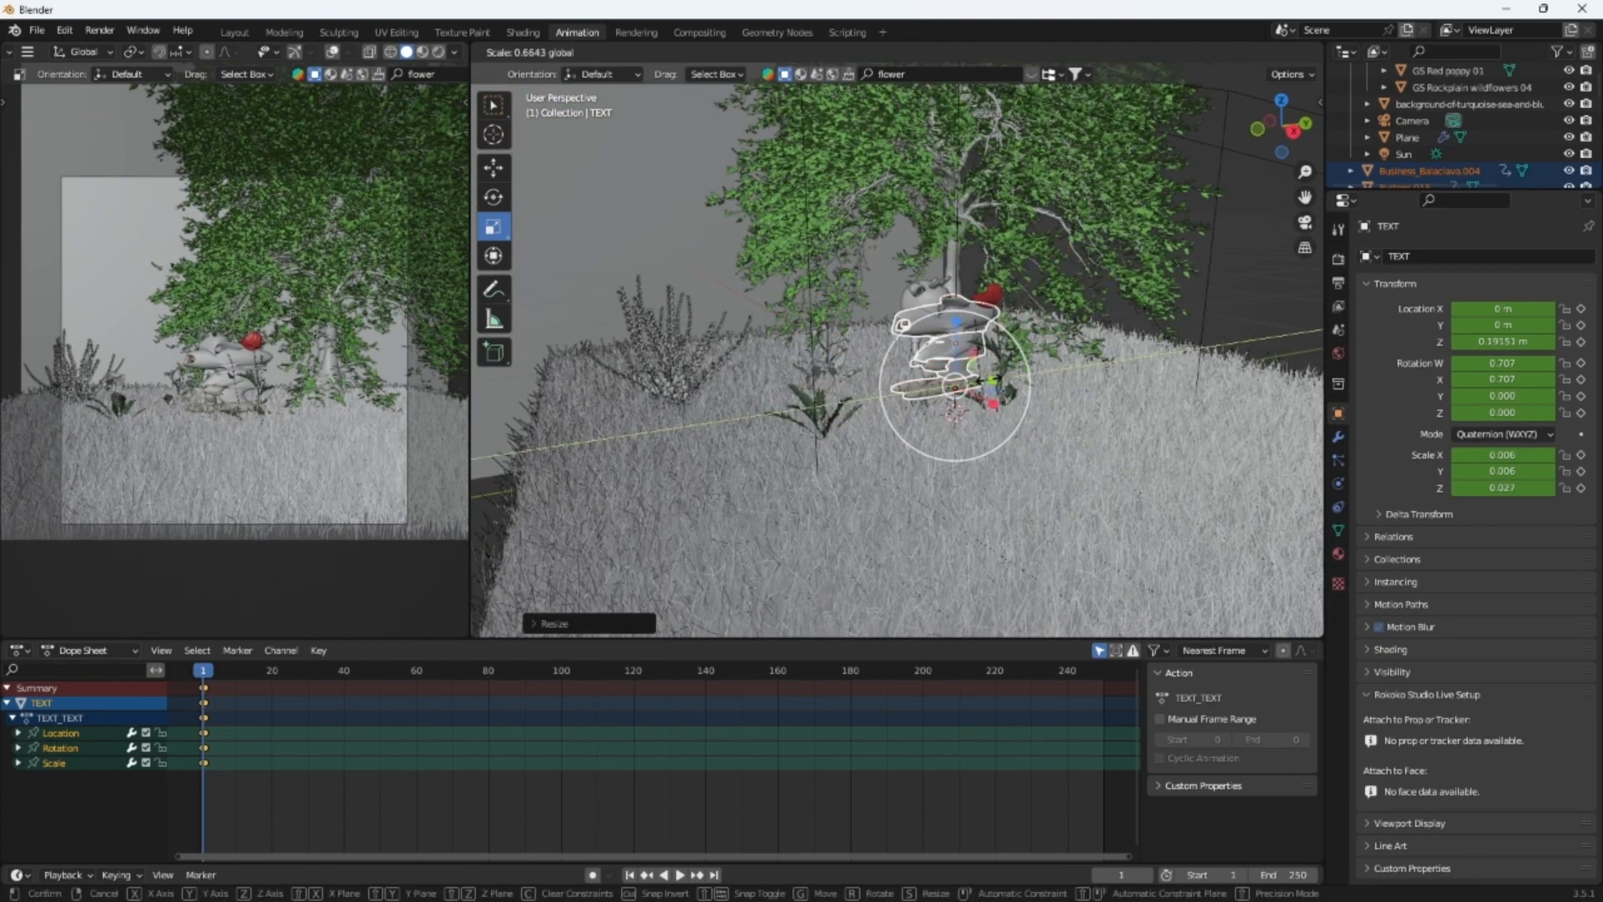
click(970, 389)
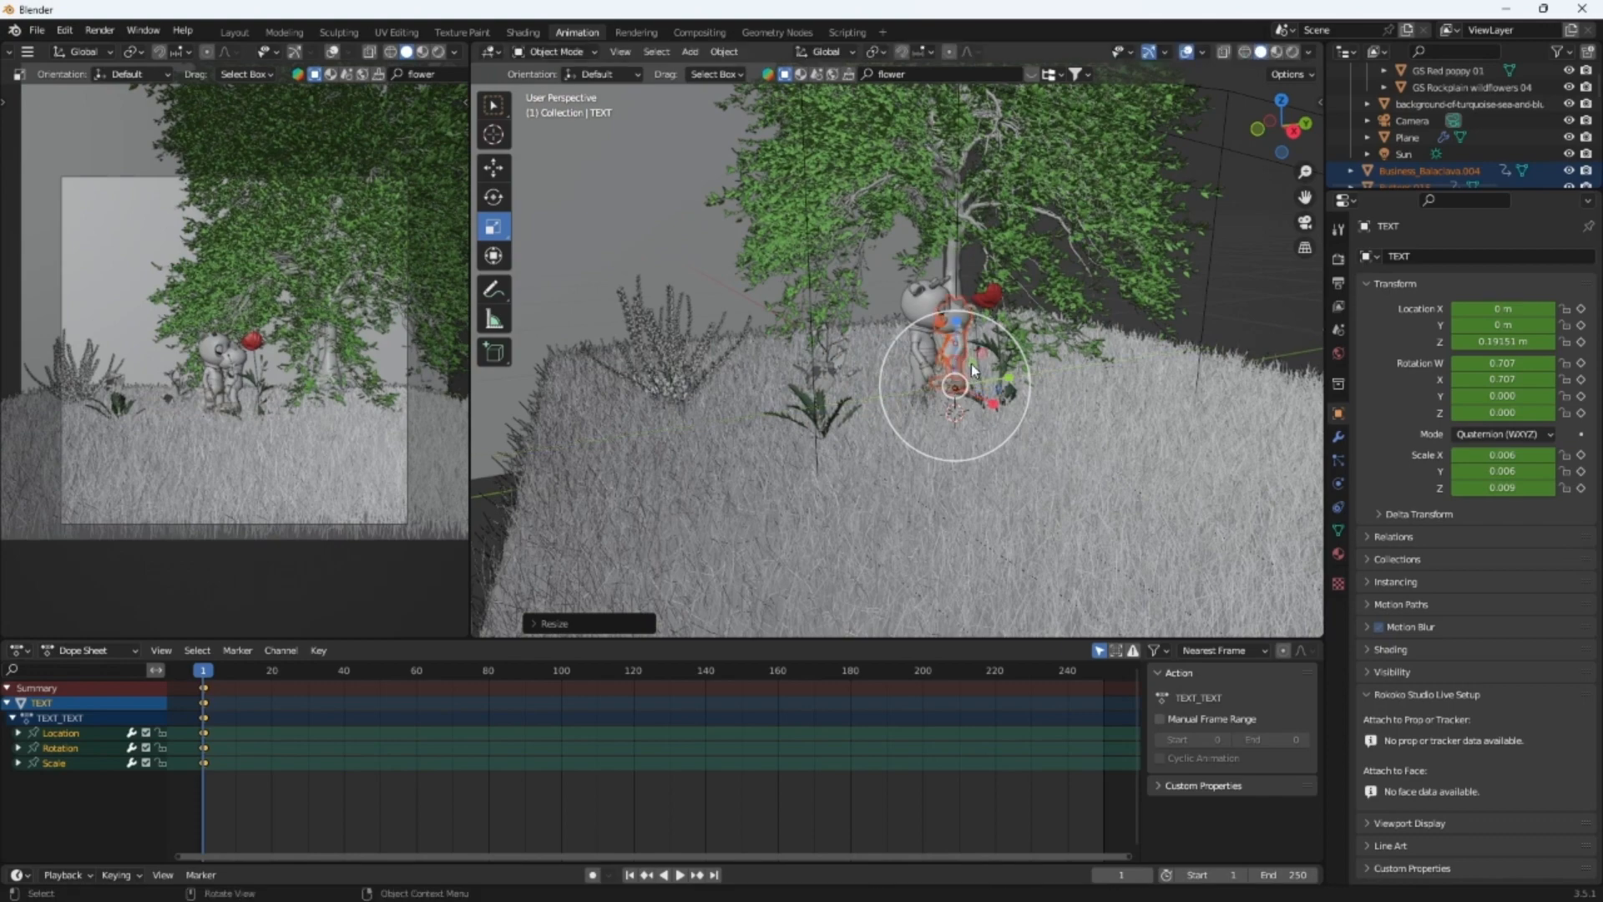
Refine the character's proportions to a scale of about 0.008 in X and Y and 0.011 in Z
key(s)
key(shift+z)
click(994, 367)
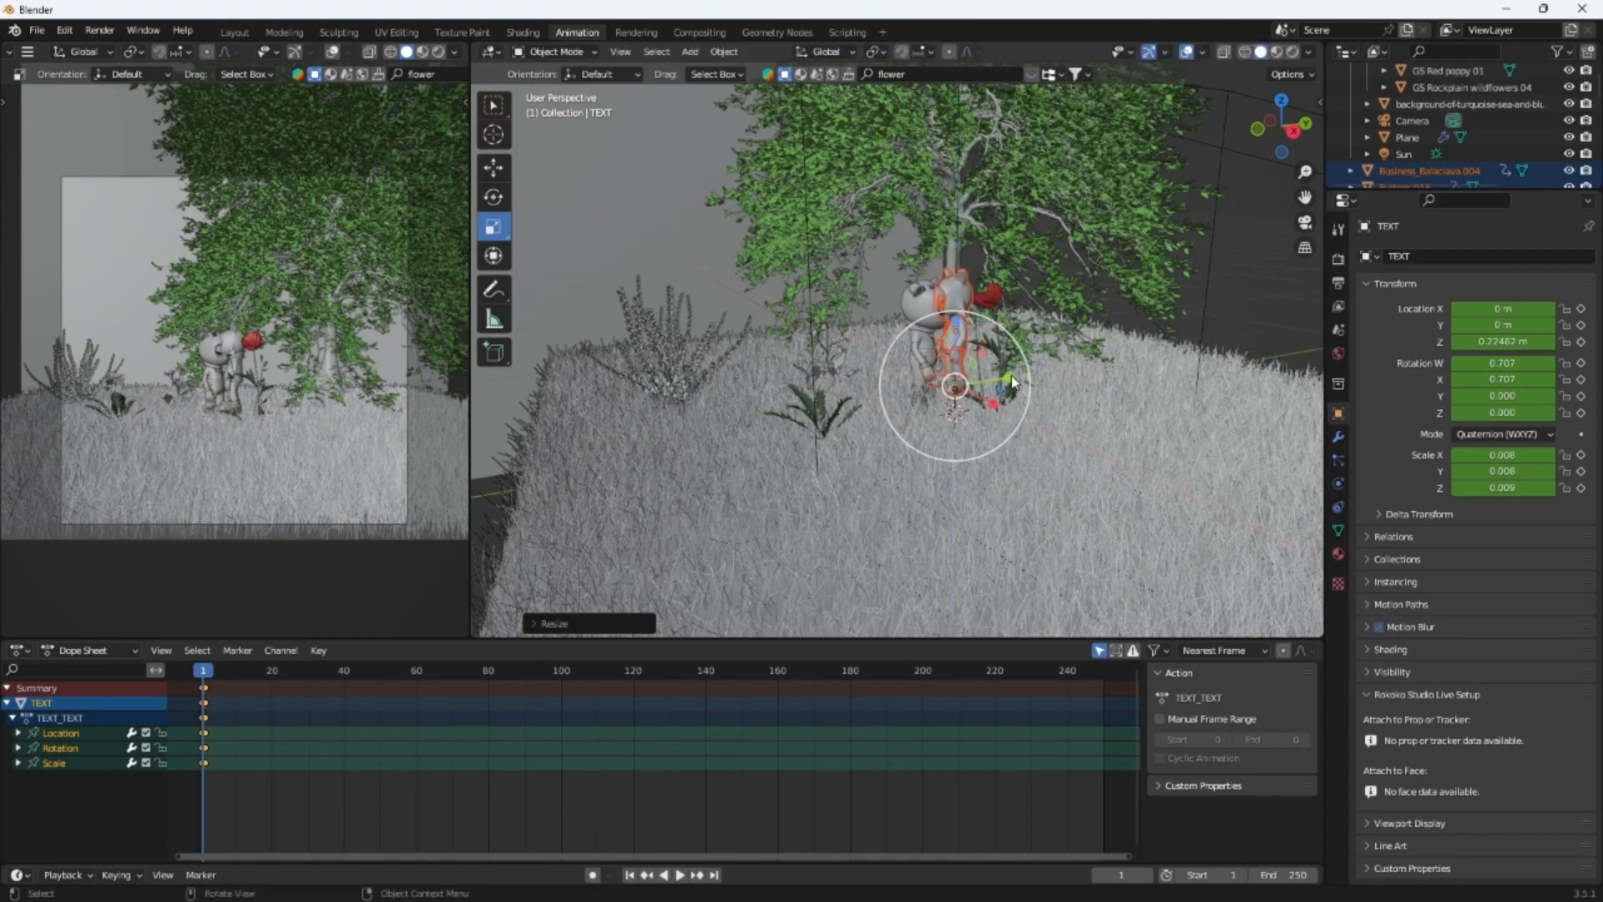
key(s)
key(z)
click(1025, 374)
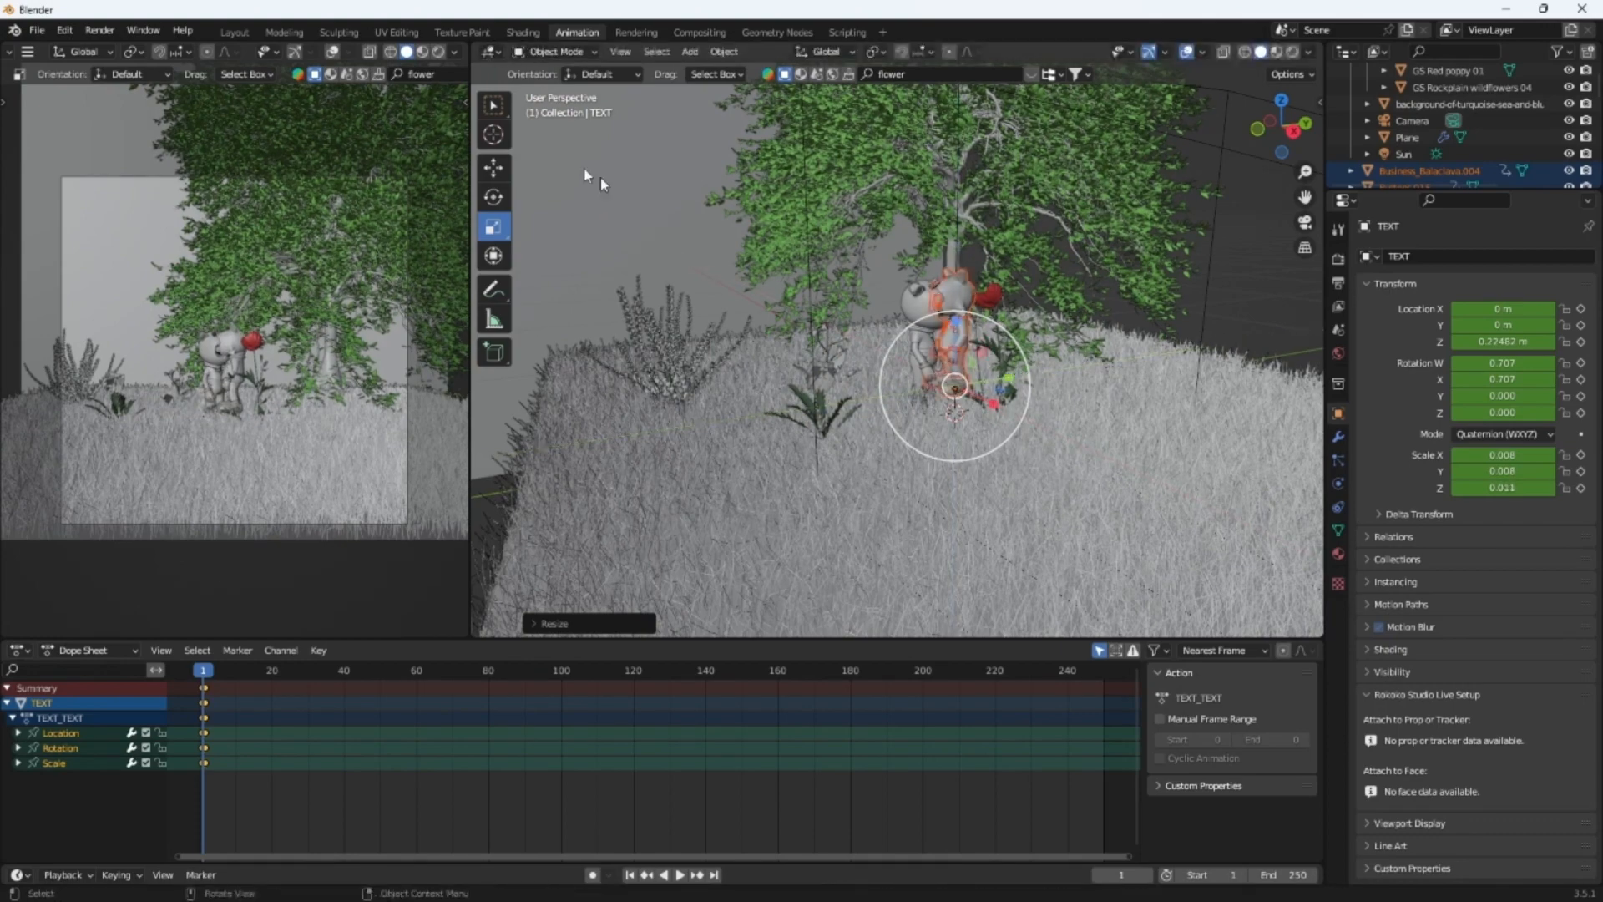
Lower the character to about Z 0.195 m and move it beside the first character at about Y 0.129 m
click(509, 168)
drag(965, 334, 960, 342)
drag(1009, 390, 1050, 380)
Fine-tune the second character's scale and rotate it to face the first character, shifting it to about X -0.044 m
click(499, 224)
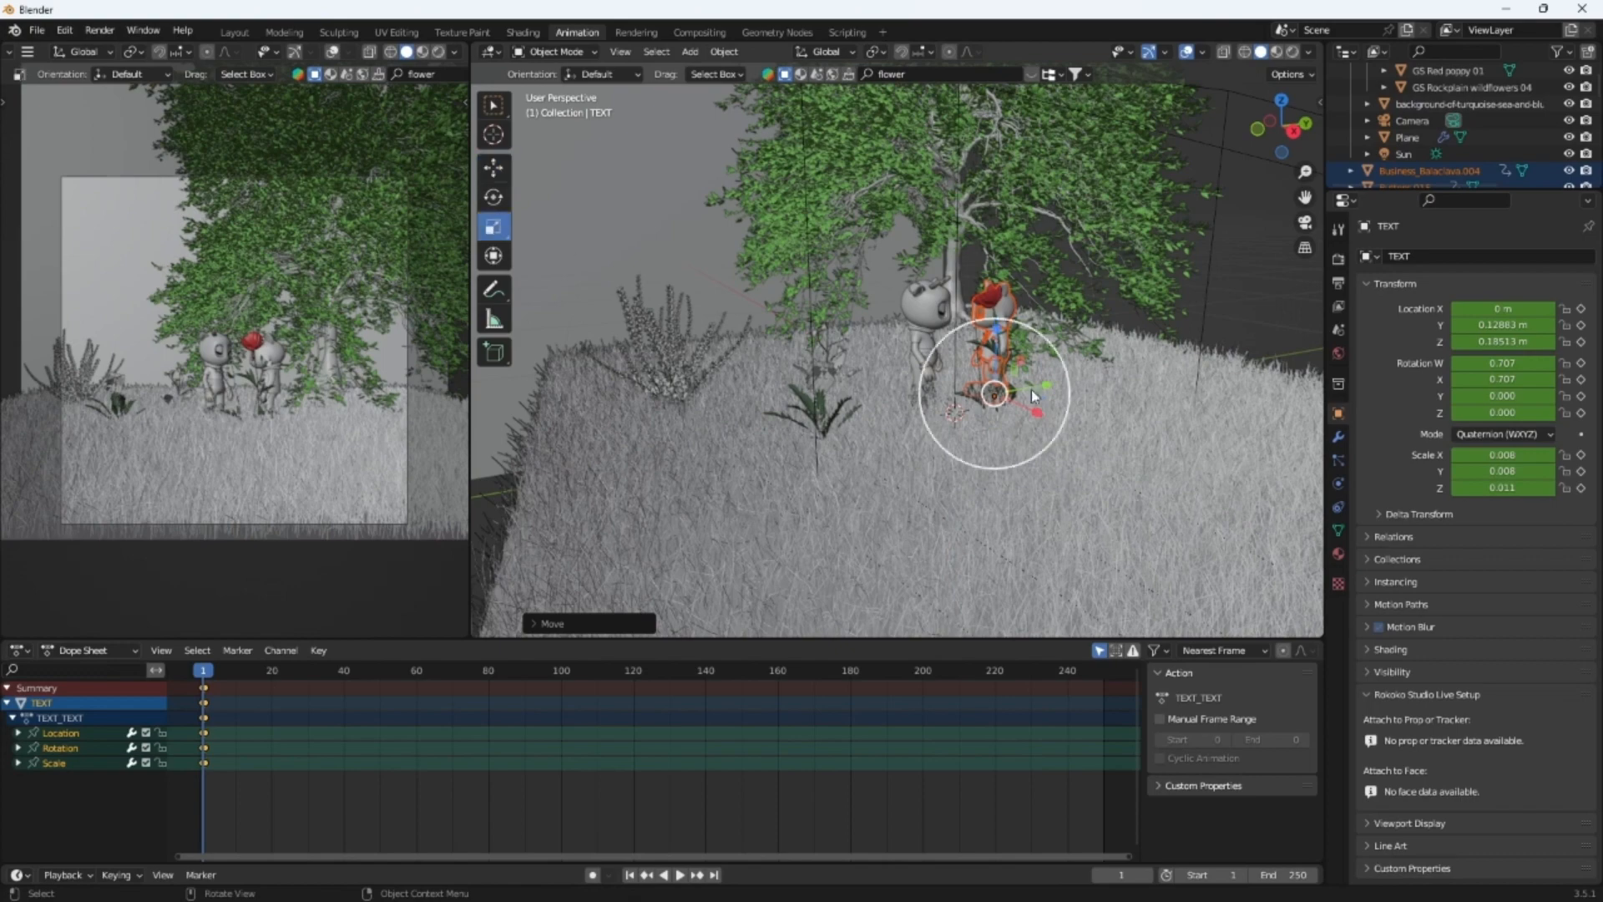
middle_drag(1283, 461, 1178, 442)
scroll(1179, 444, up, 1)
drag(969, 360, 971, 358)
drag(1033, 436, 965, 440)
click(493, 197)
click(493, 167)
Move the red poppy about 0.29 m along Y, clear of the characters, and show the camera view in rendered shading
scroll(1027, 408, up, 1)
middle_drag(1033, 400, 1074, 389)
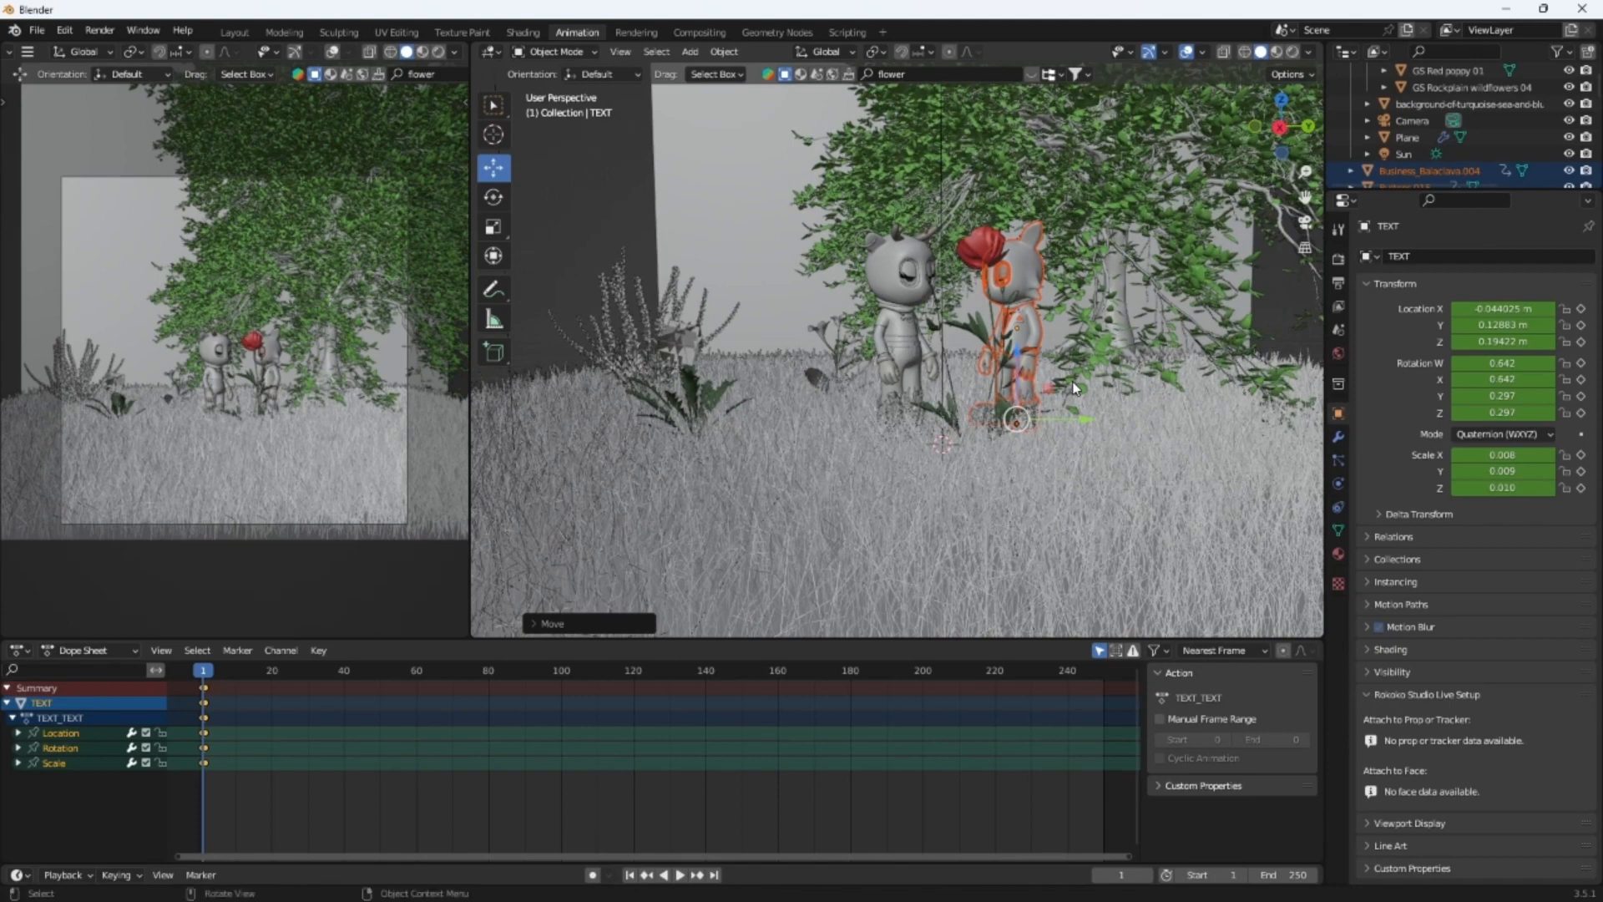
click(961, 251)
drag(1048, 464, 1250, 467)
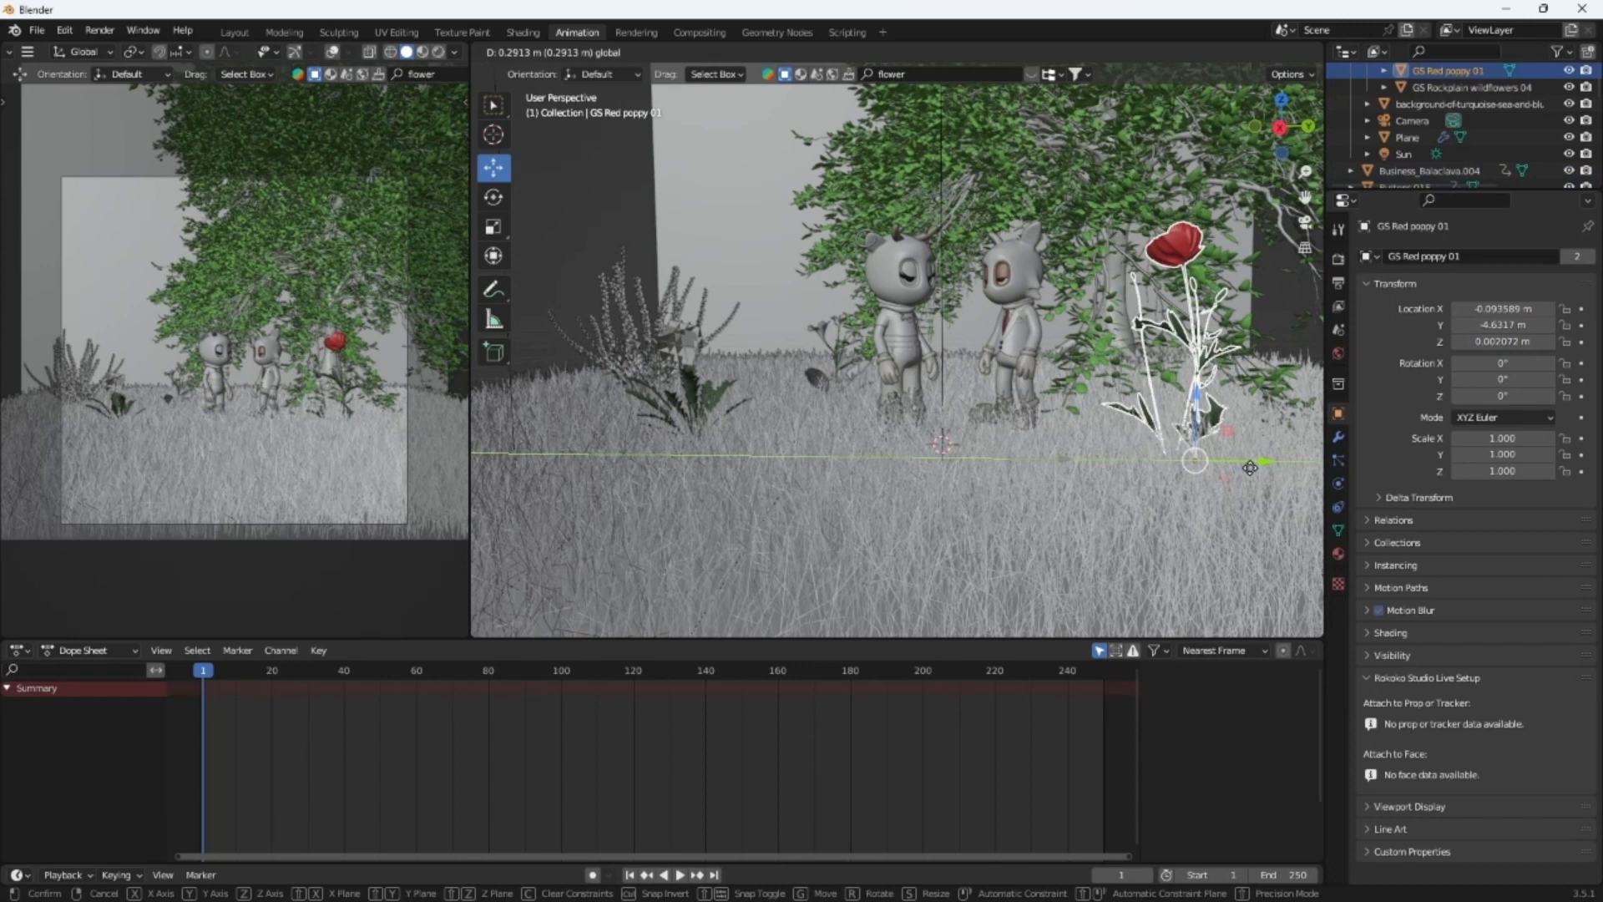
drag(1250, 468, 1250, 468)
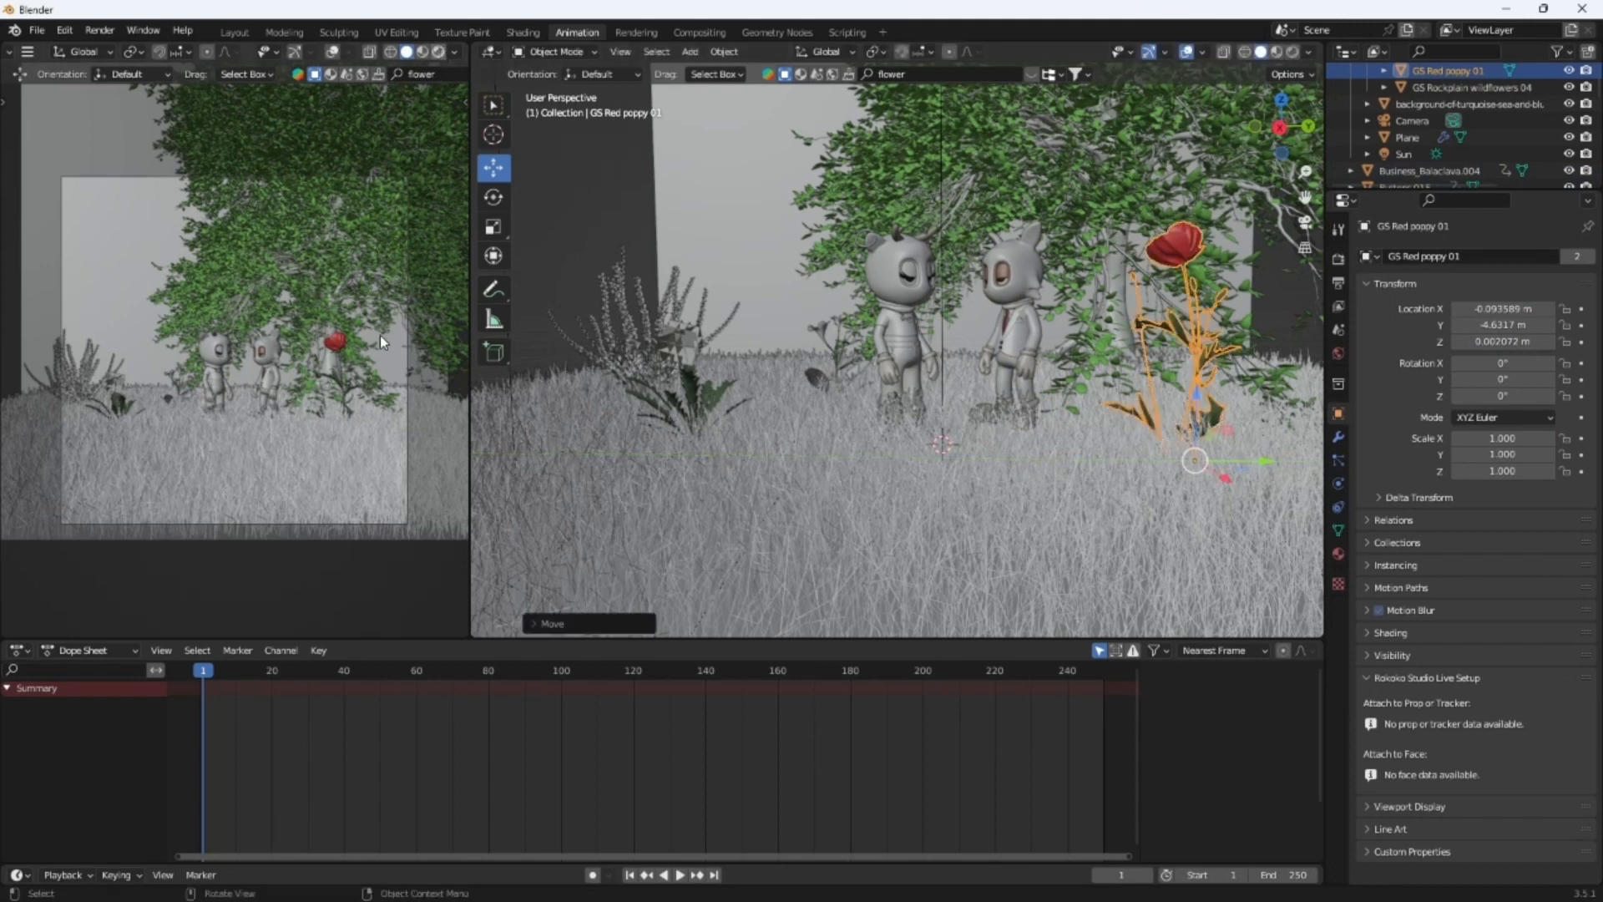
click(437, 52)
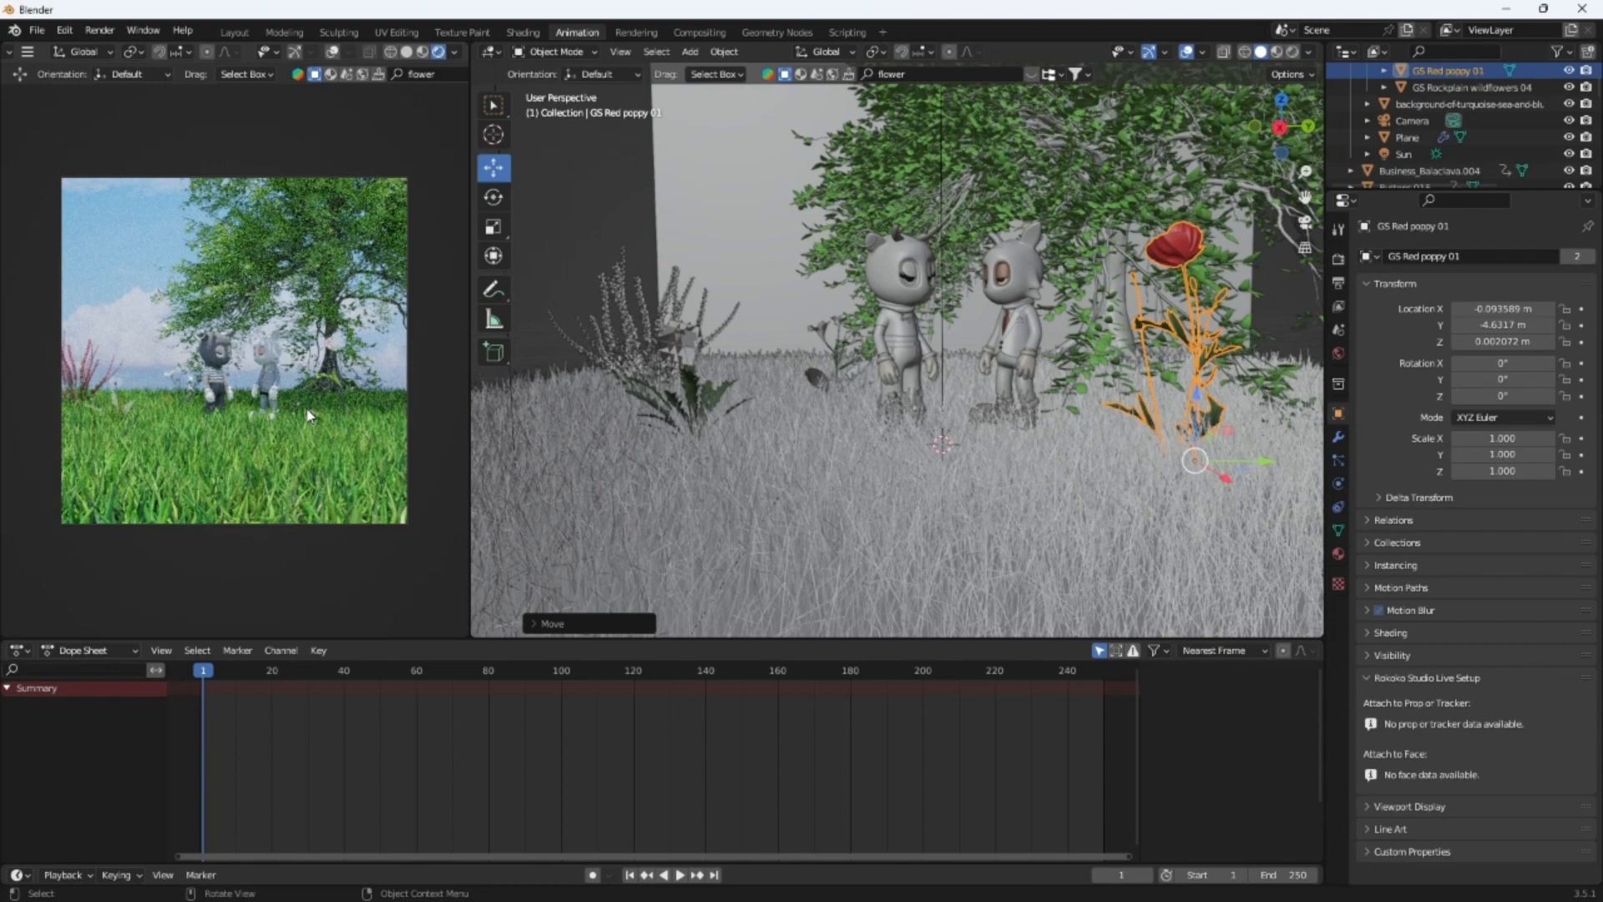
Select the camera and enable Depth of Field in its data properties
scroll(956, 386, down, 10)
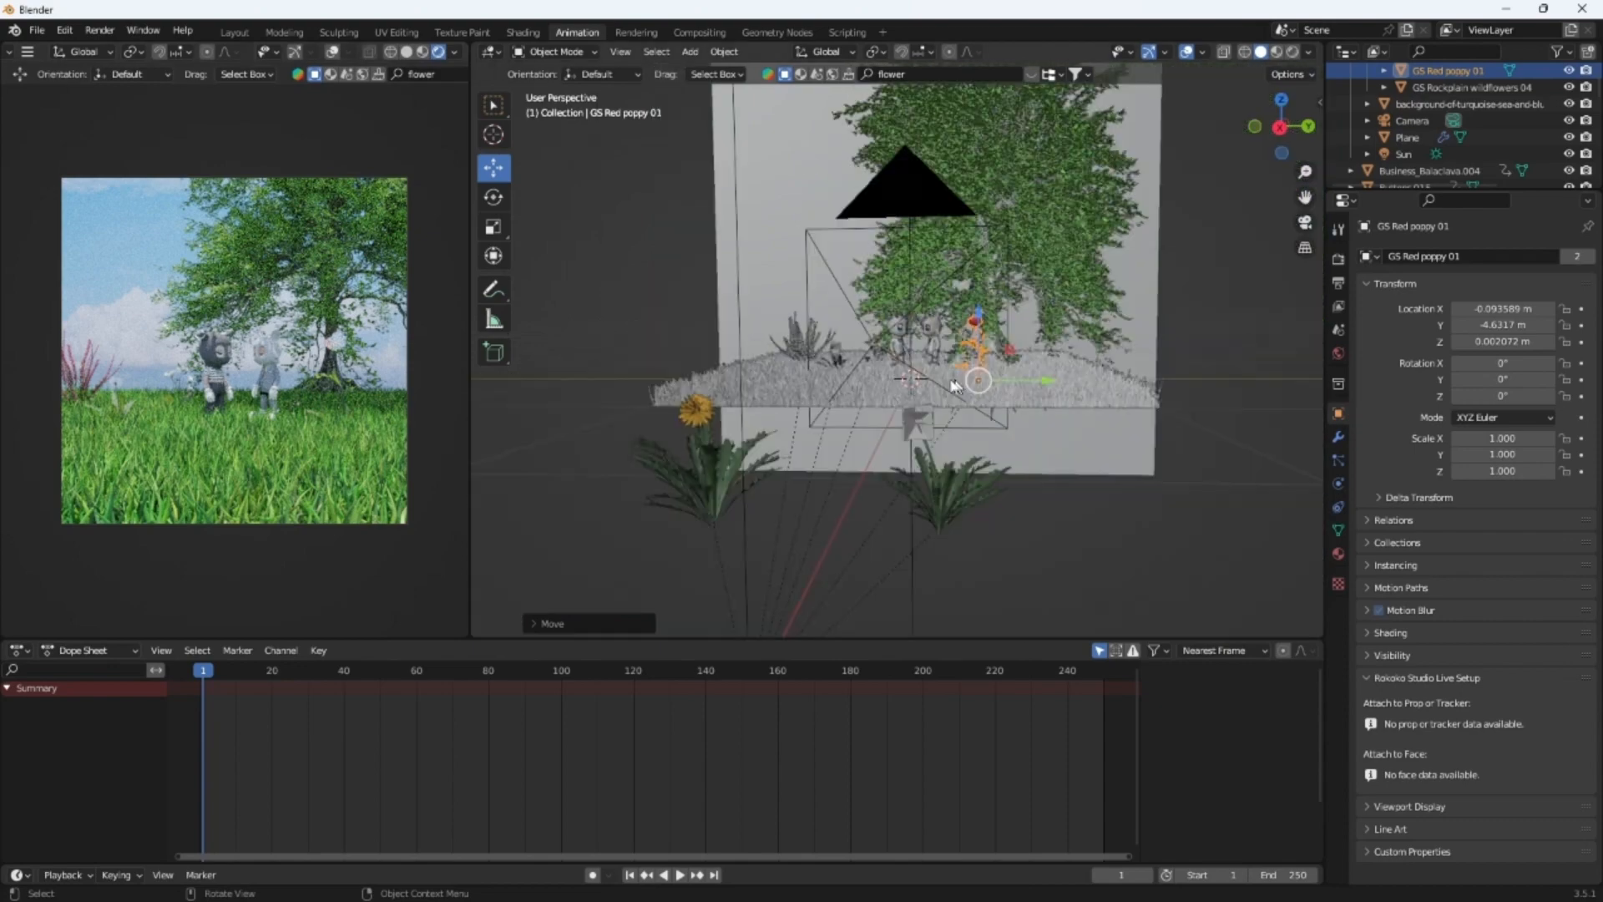
click(885, 184)
middle_drag(884, 183, 1290, 693)
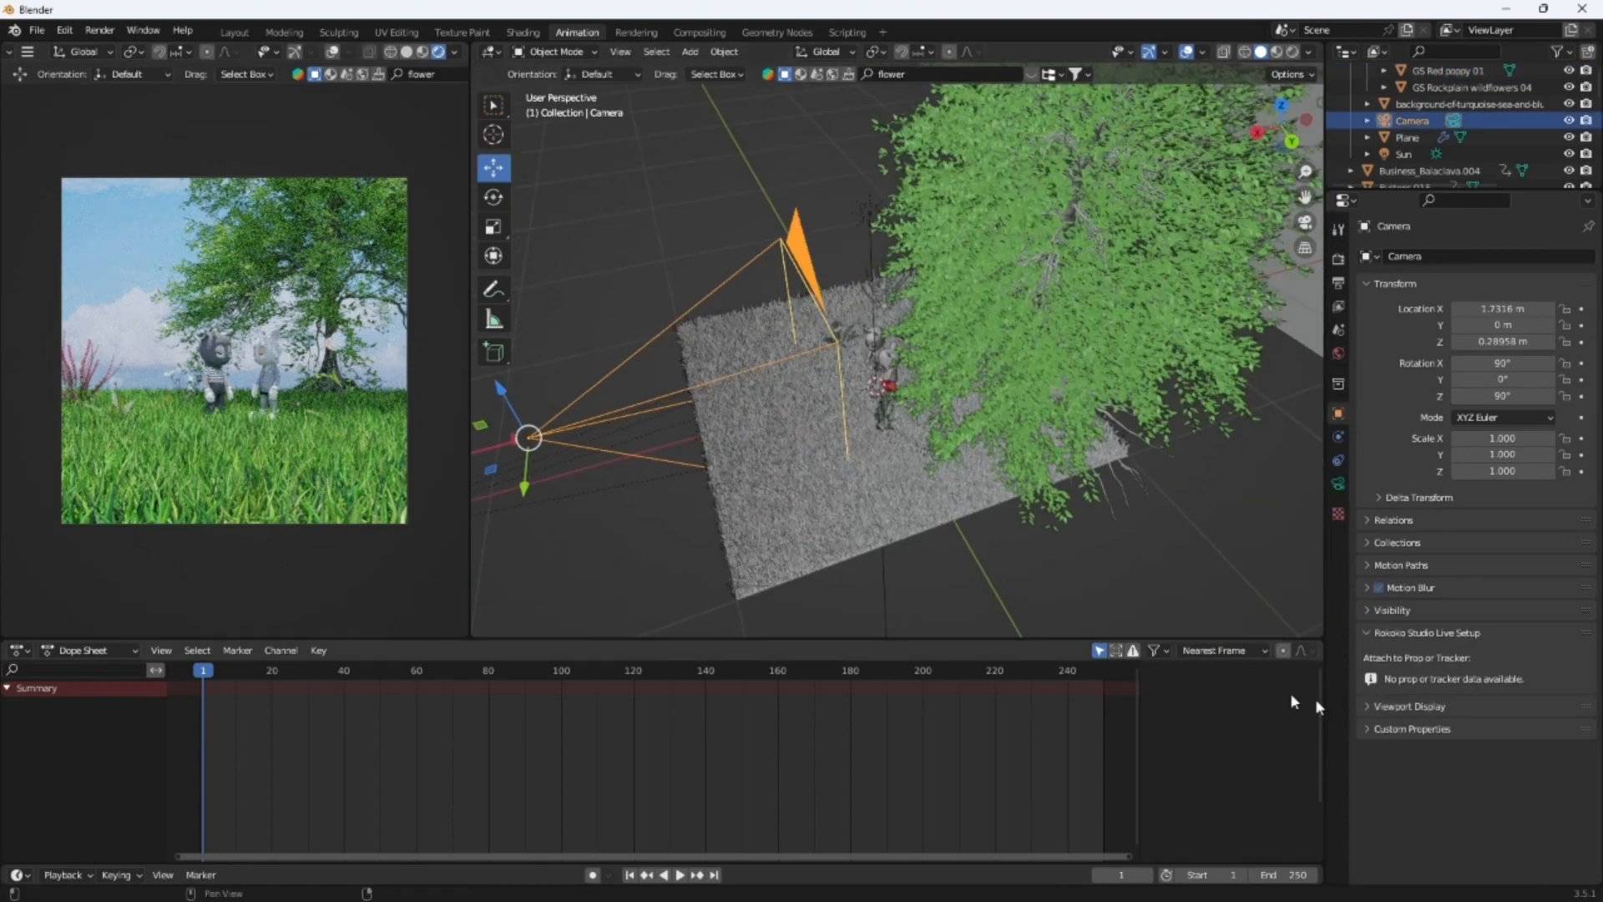
click(1339, 483)
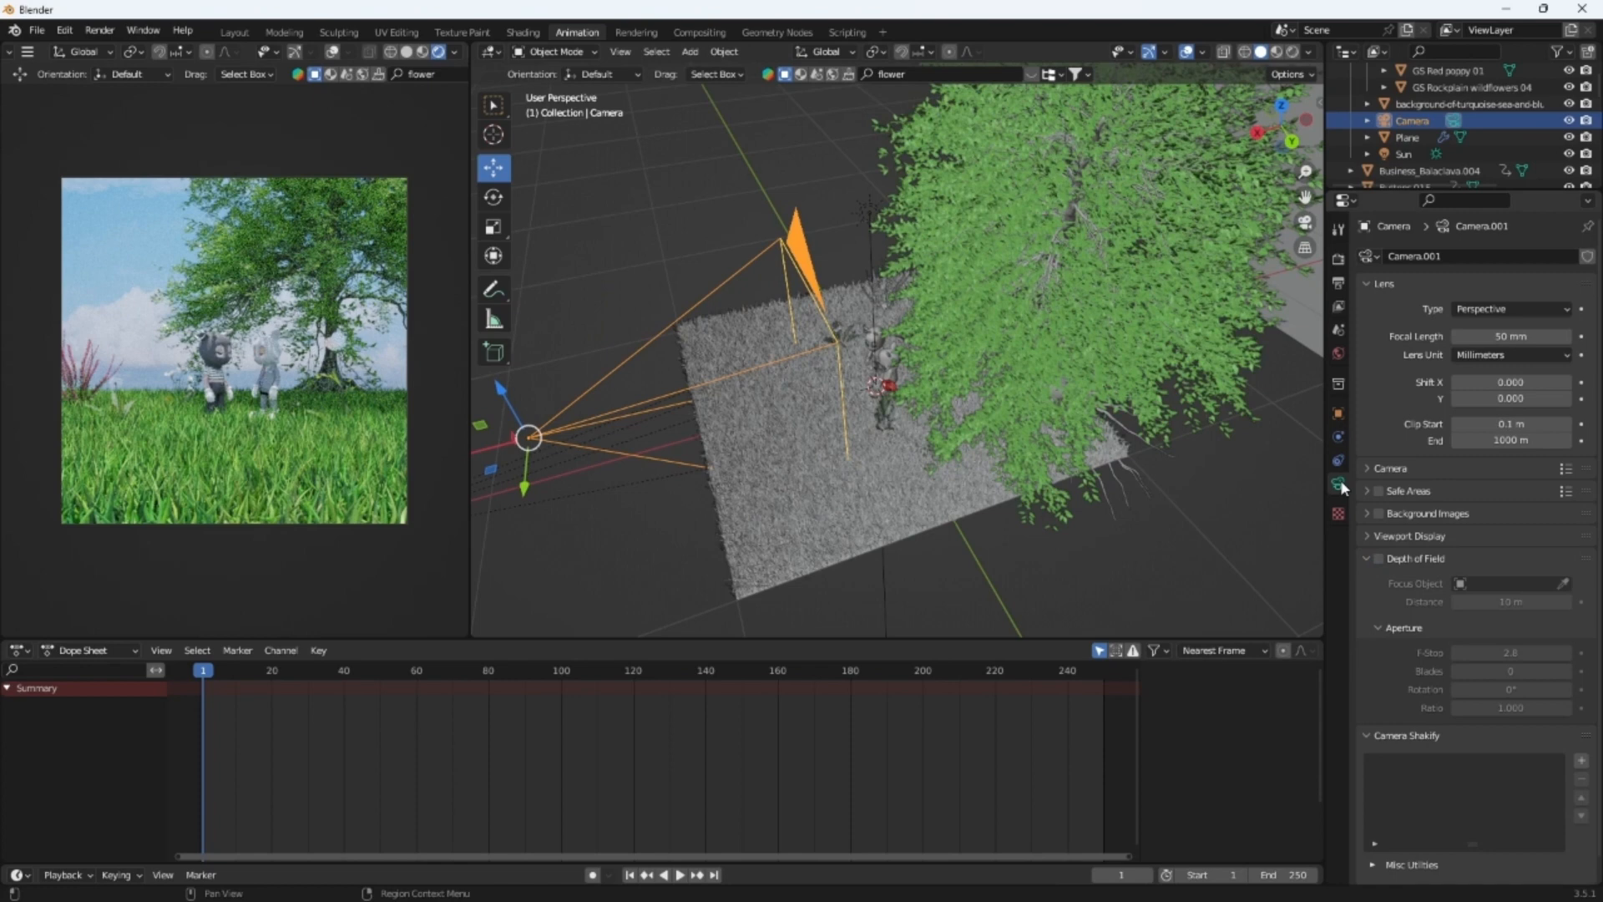
click(1379, 559)
Pick the Deer_Balaclava character as the depth-of-field focus object and lengthen the camera's focal length to about 61.5 mm
scroll(855, 385, up, 3)
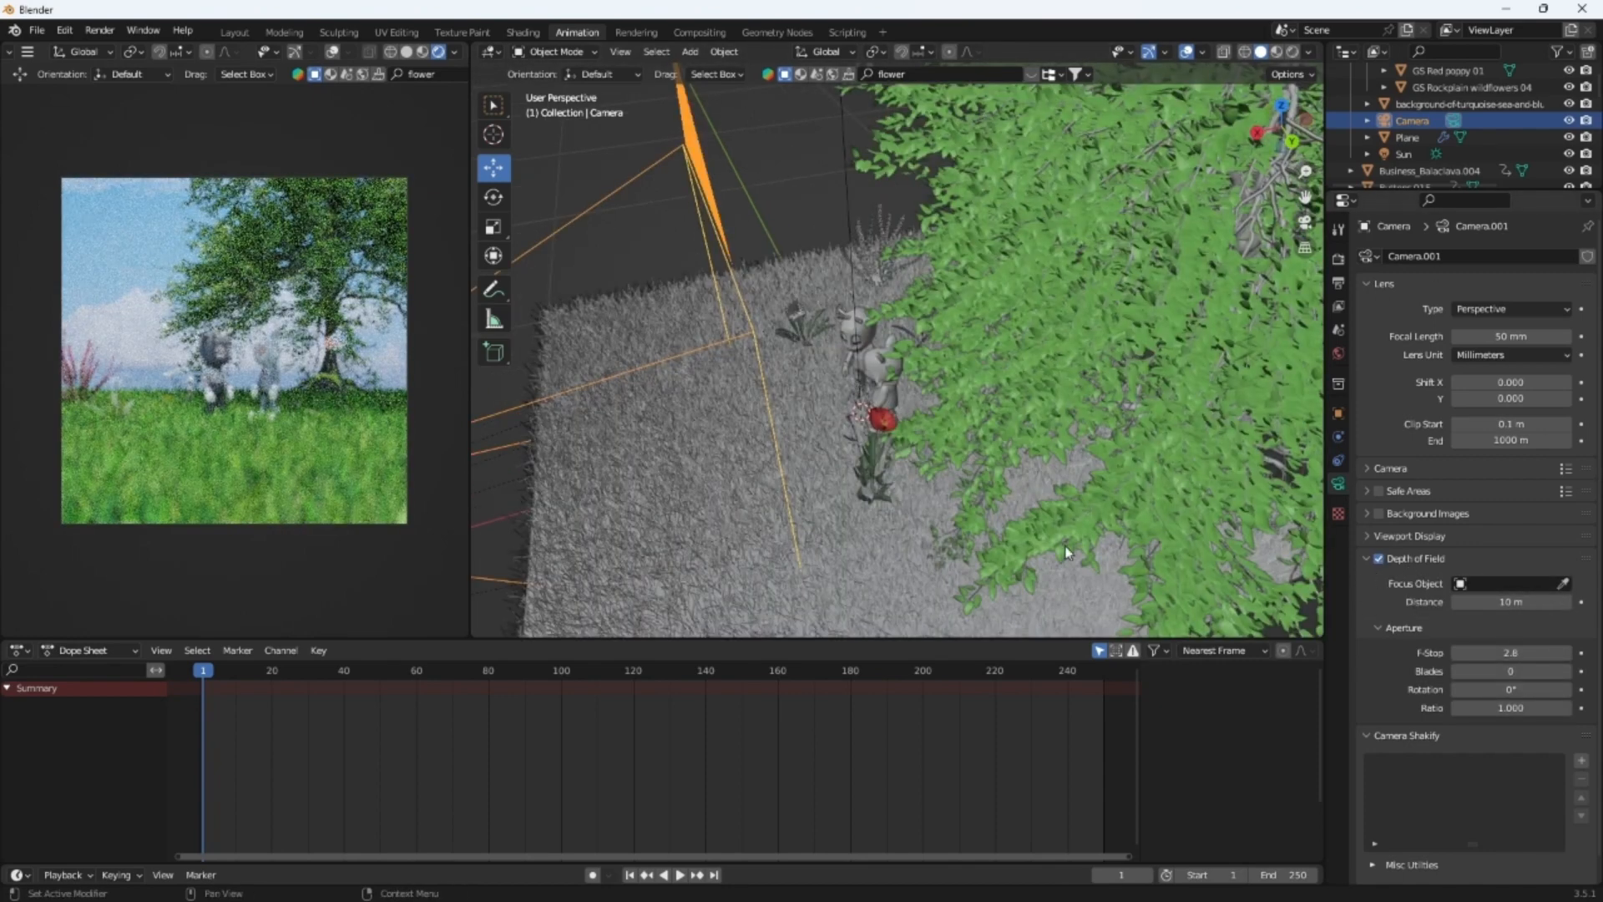
scroll(288, 338, up, 1)
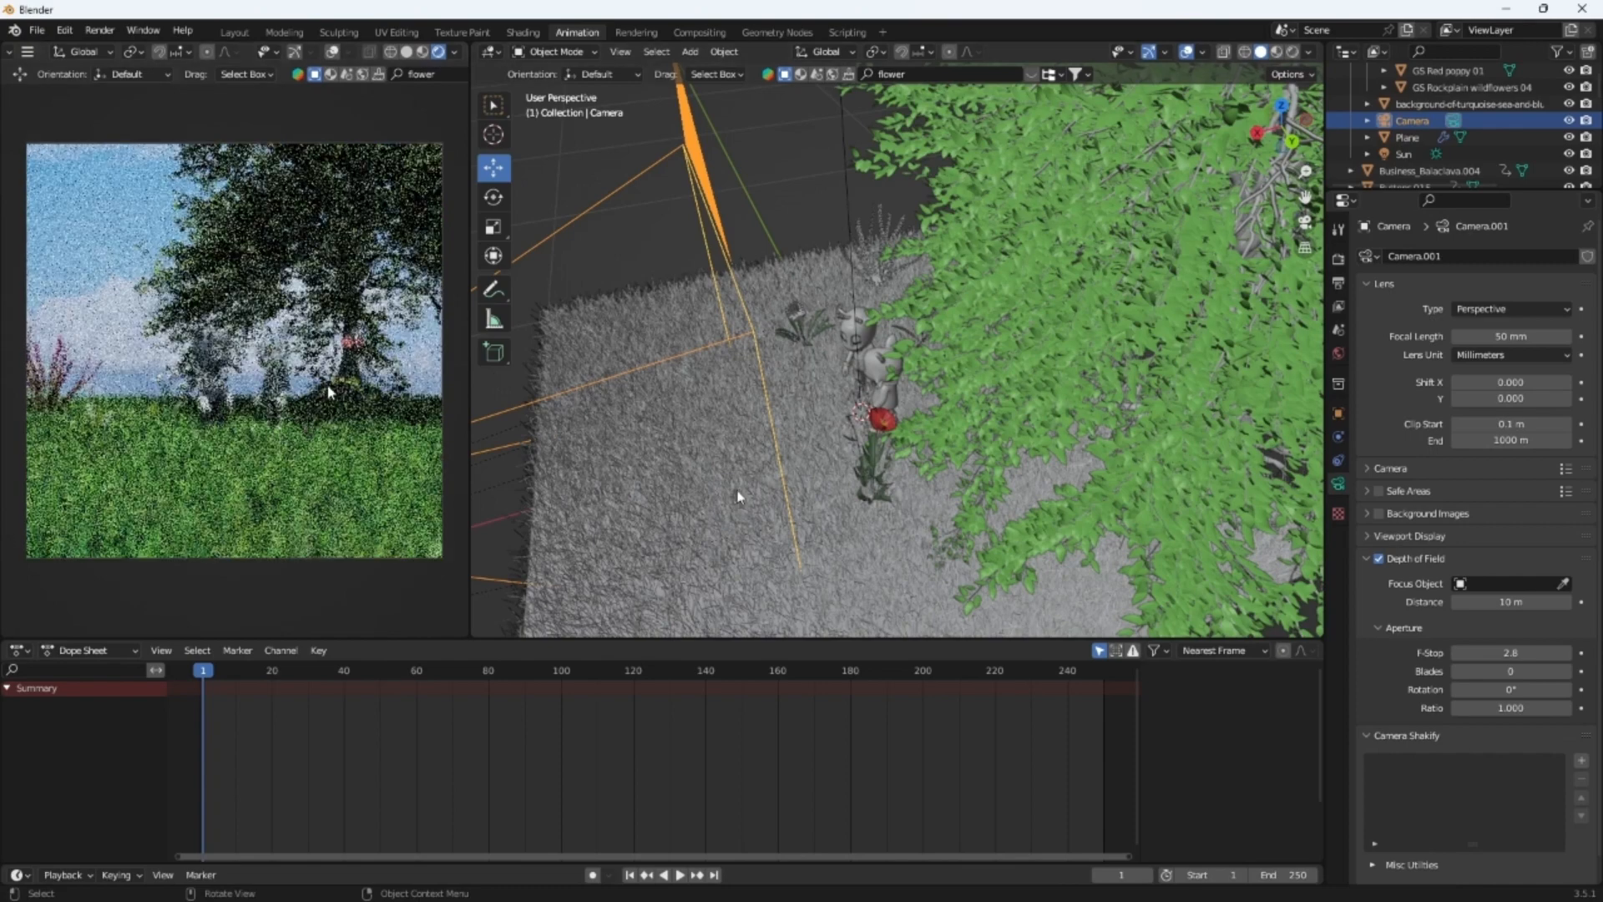
click(1563, 584)
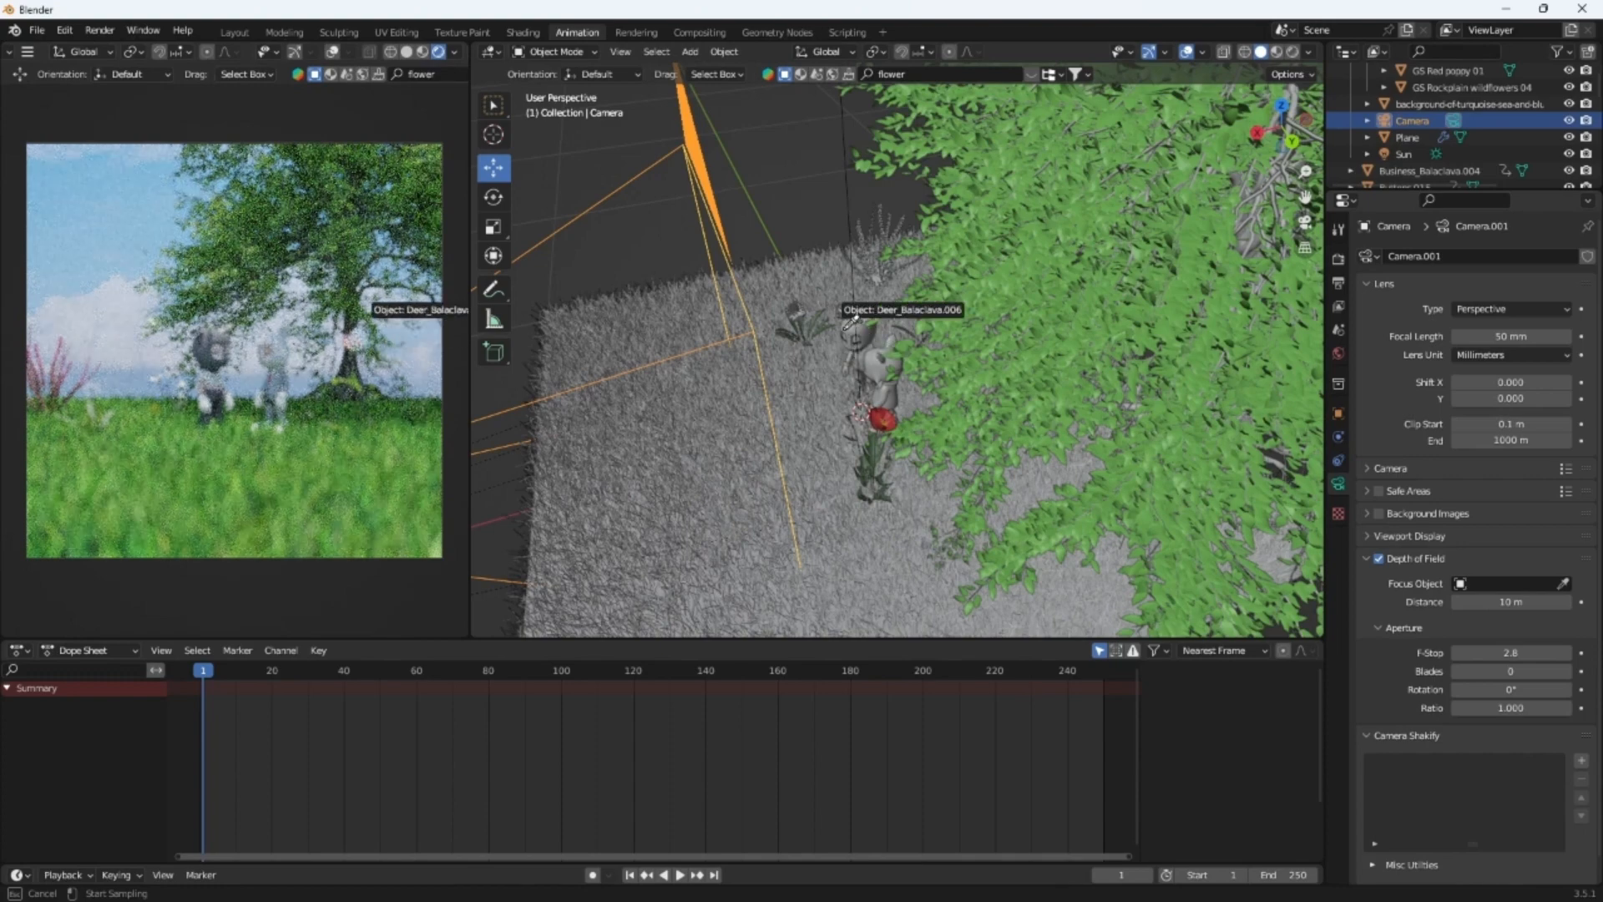
click(846, 336)
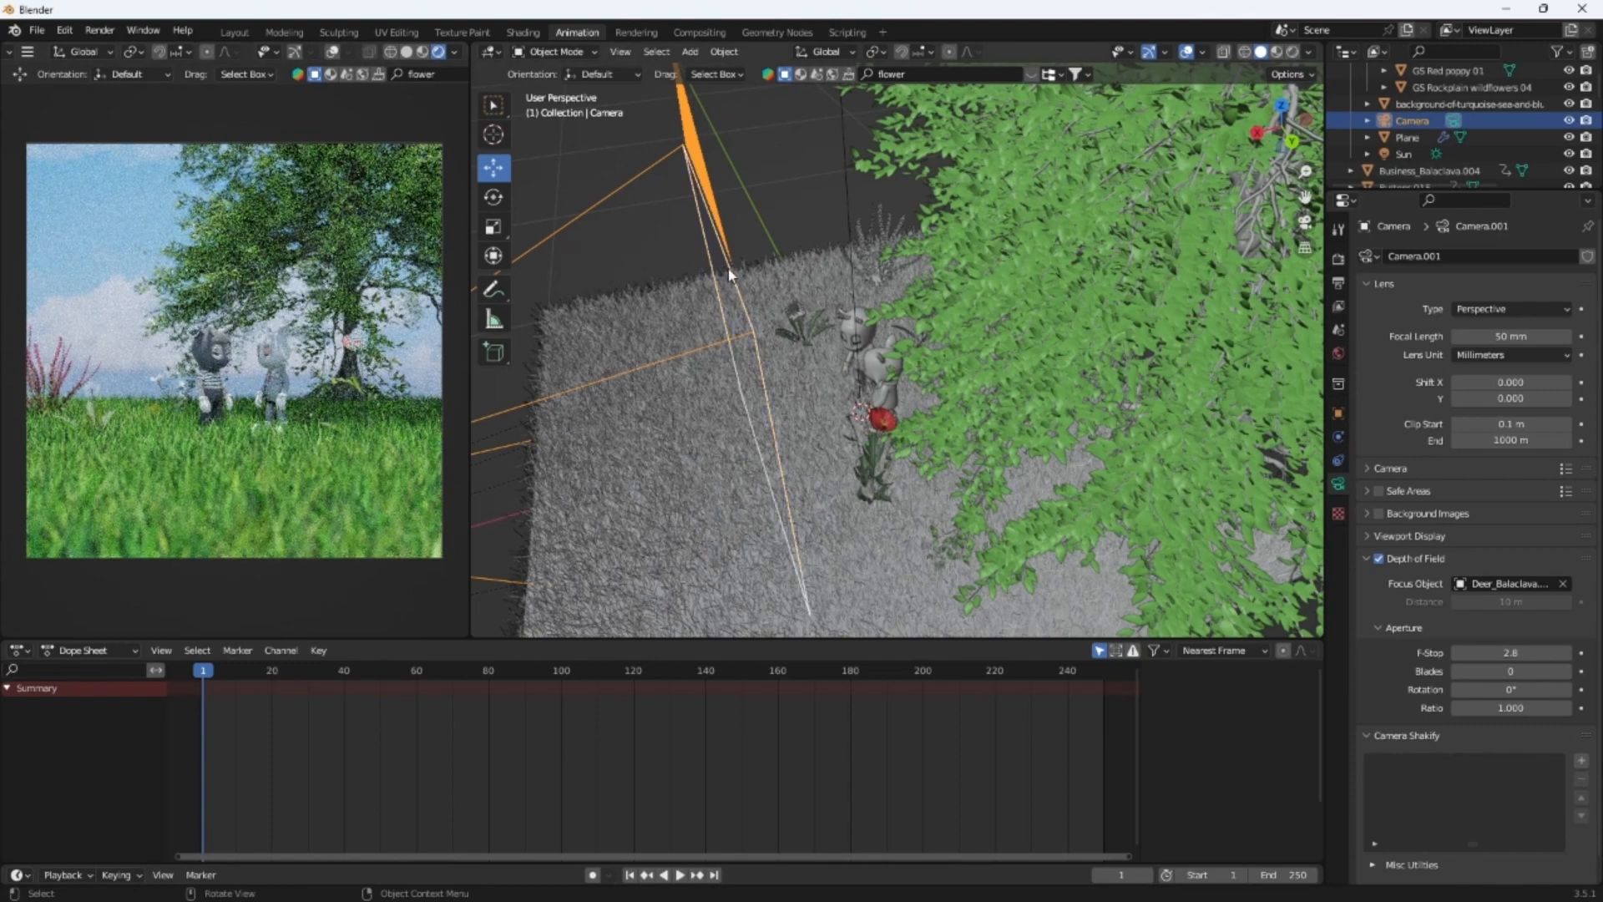
drag(731, 273, 847, 276)
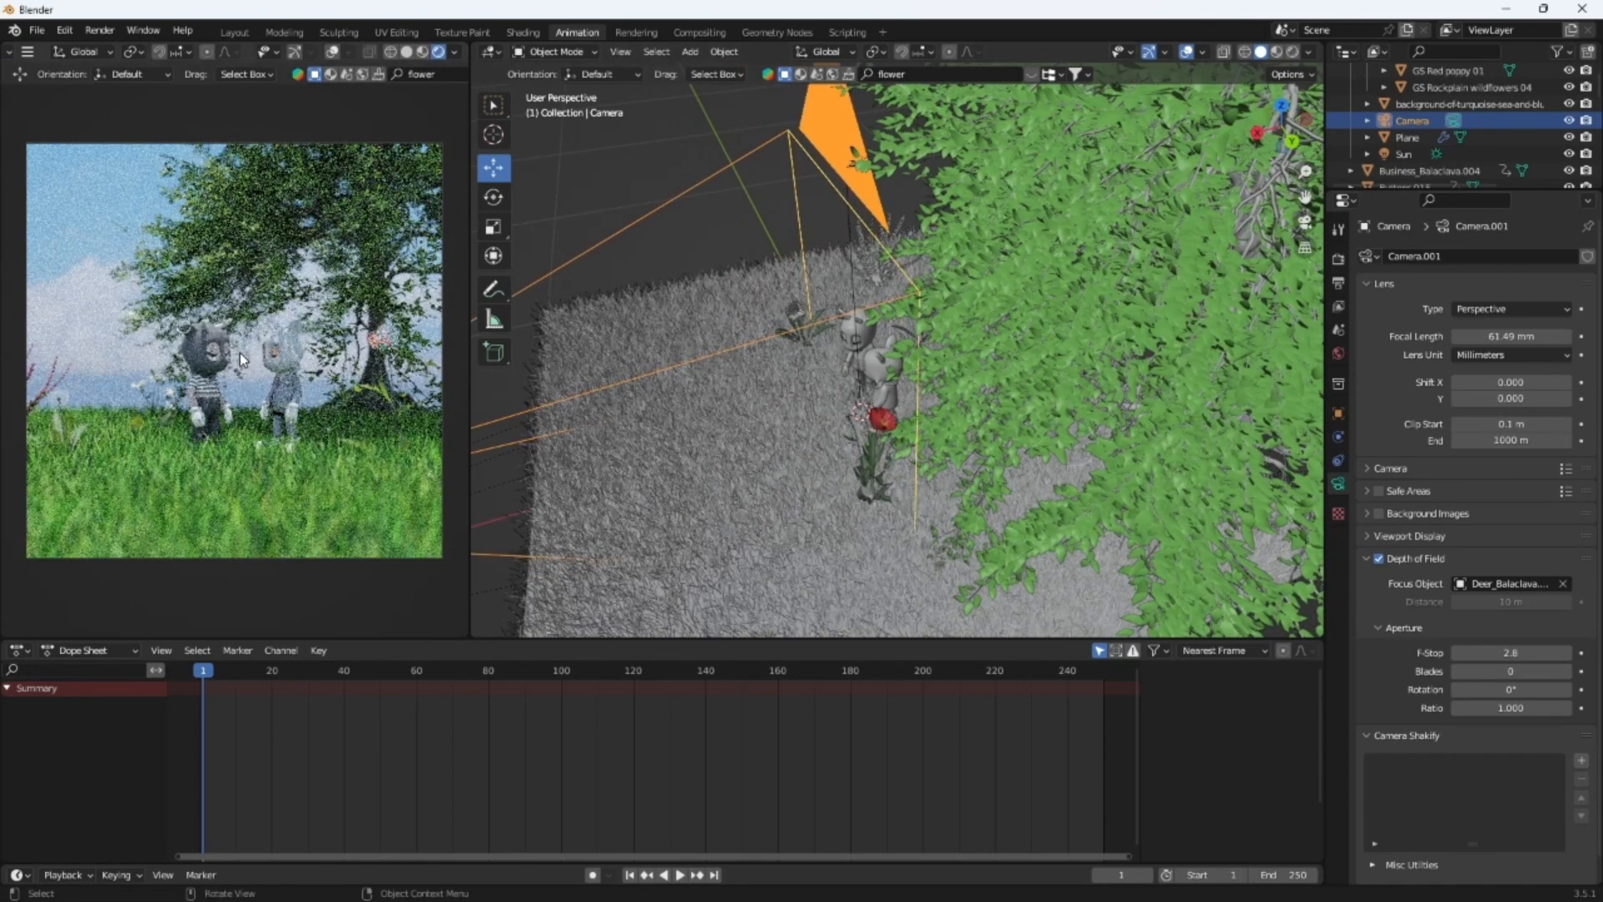
Move the Rockplain wildflowers slightly along Y towards the characters
middle_drag(676, 374, 918, 357)
scroll(994, 404, down, 2)
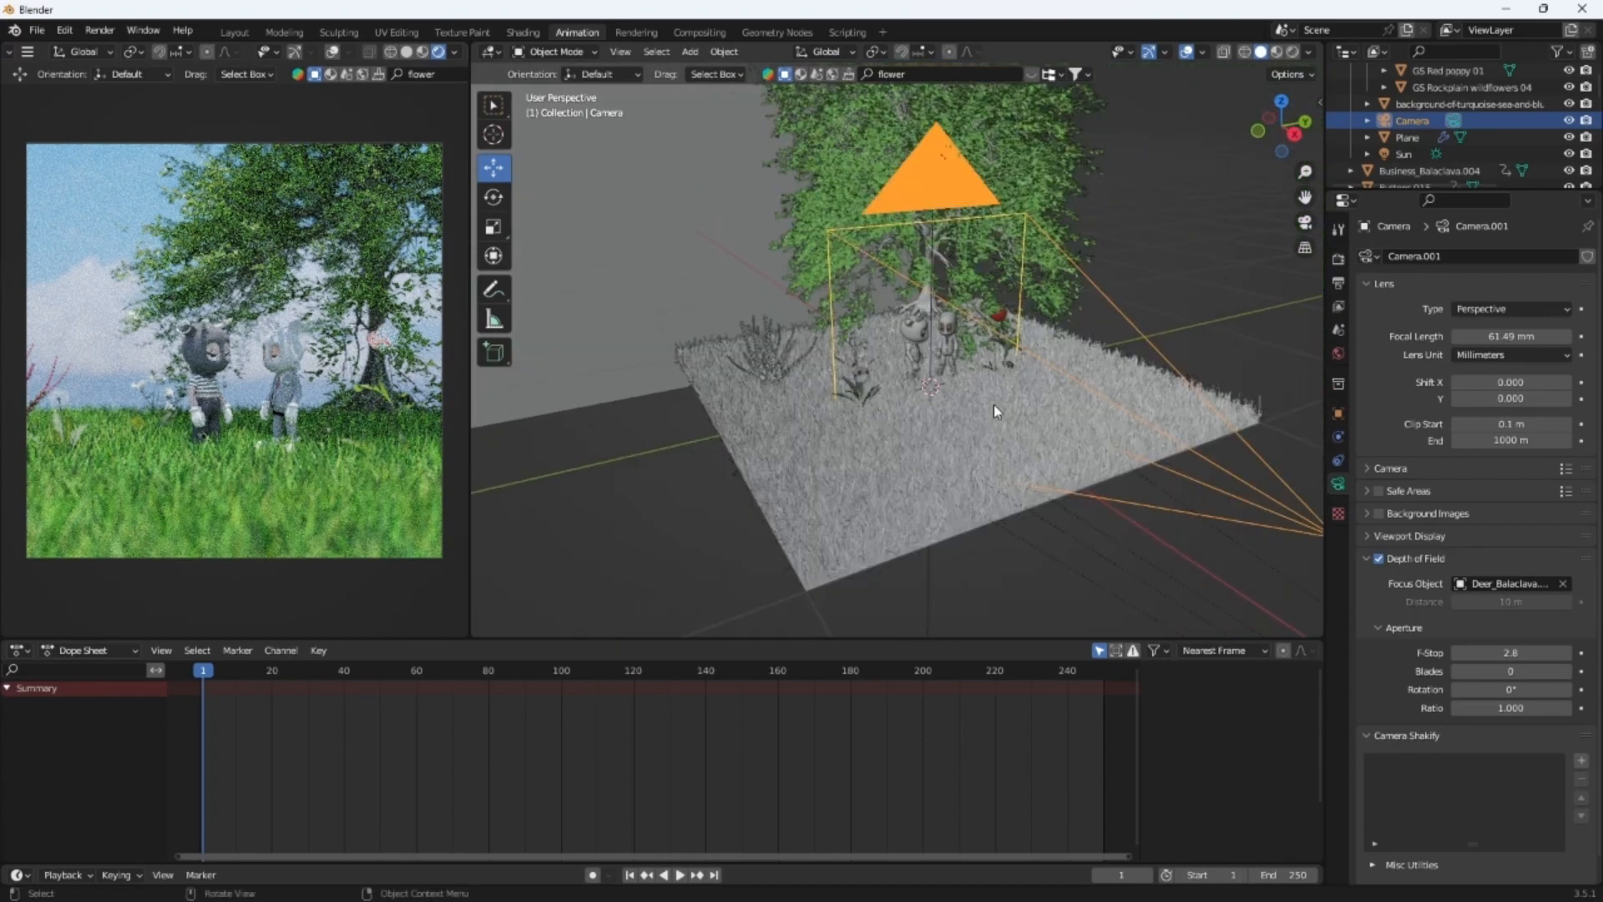
middle_drag(974, 394, 842, 382)
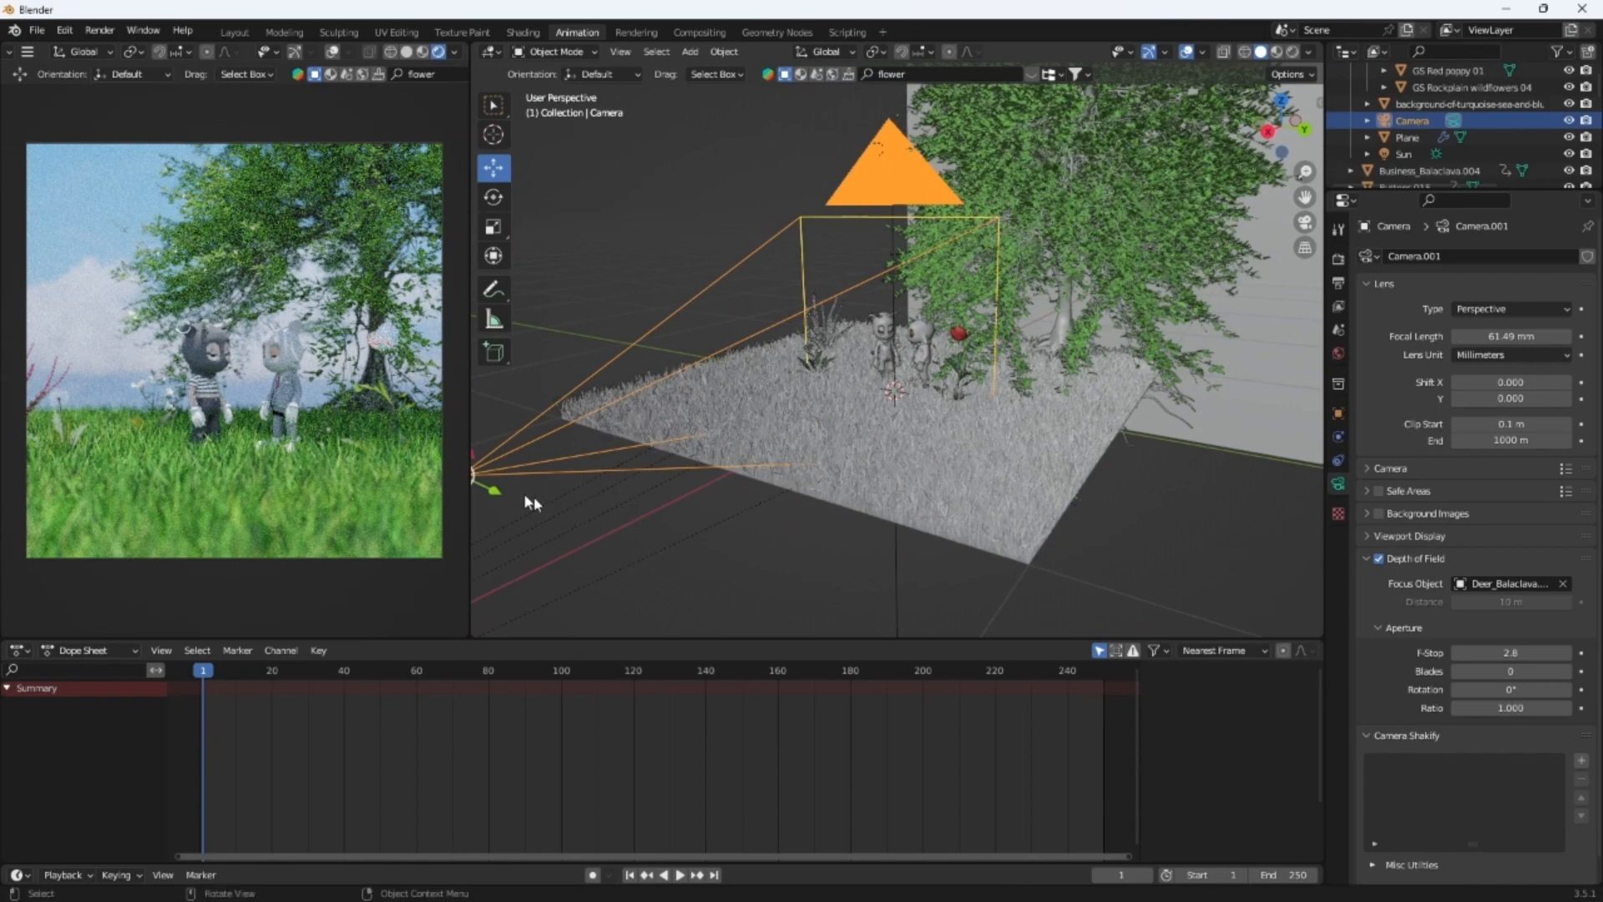
click(846, 337)
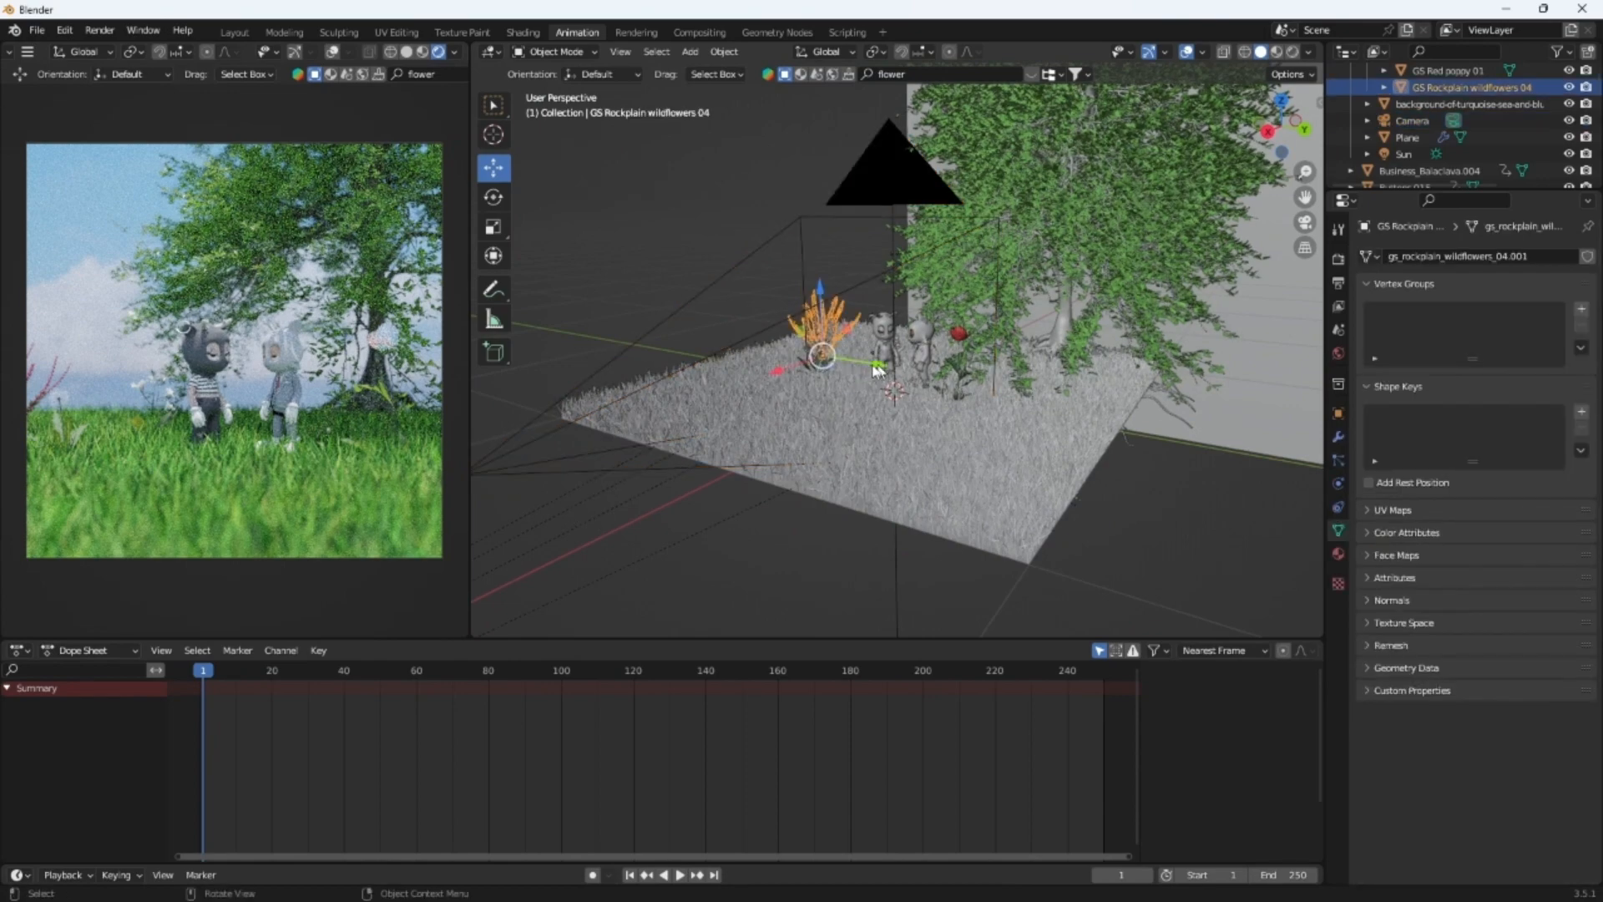
drag(881, 369, 893, 373)
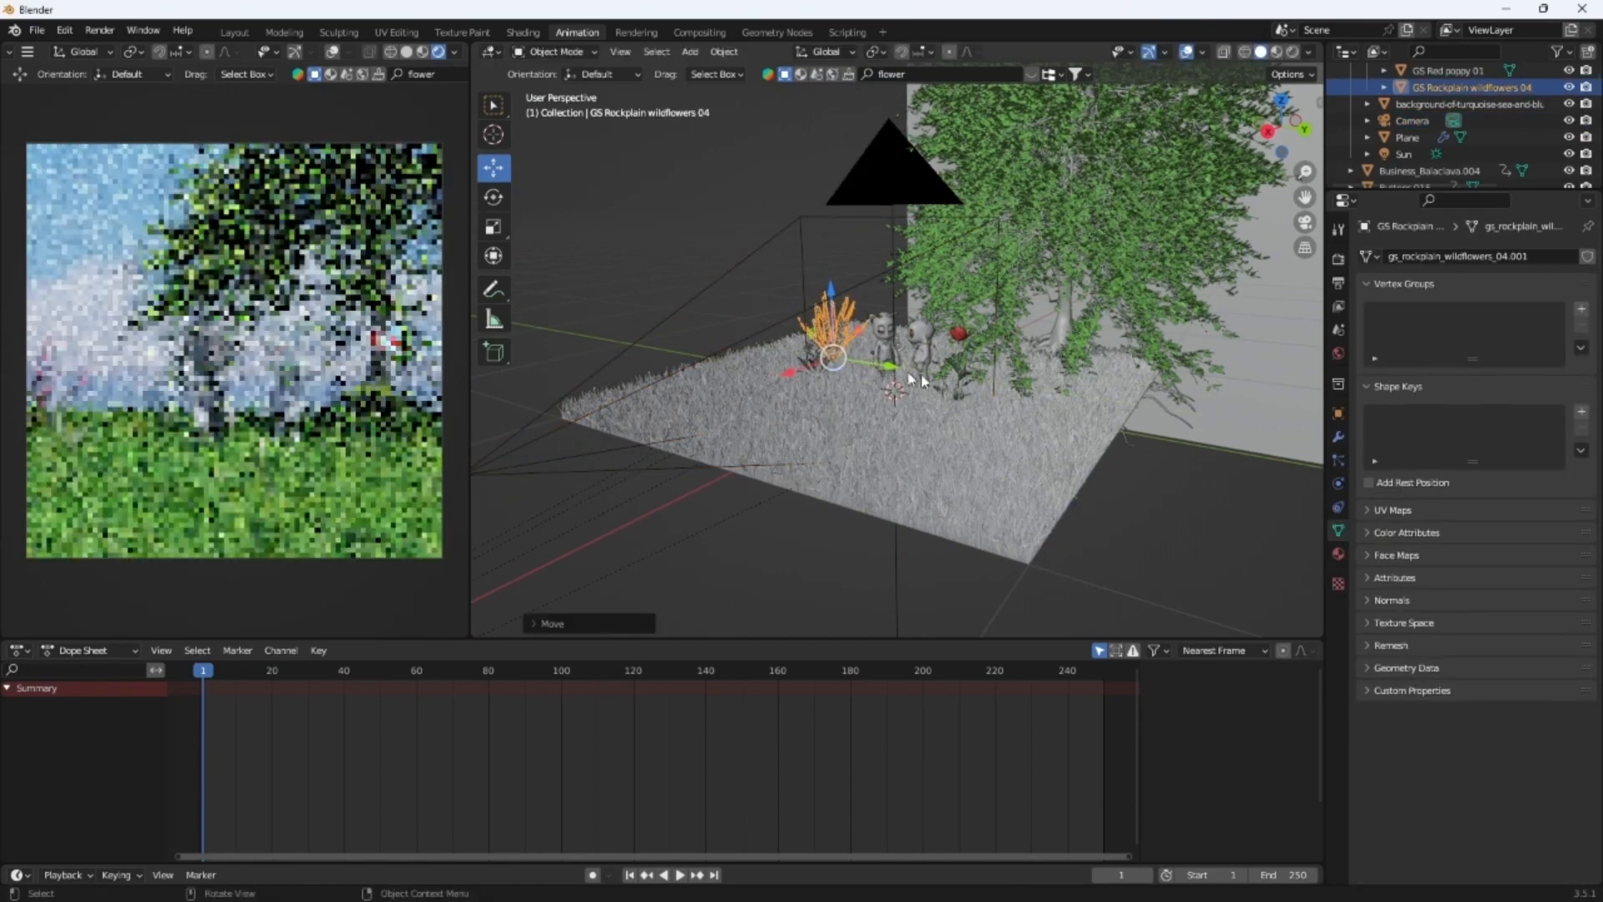
Move the white dandelion along X from in front of the camera to the front edge of the grass field
scroll(699, 478, down, 5)
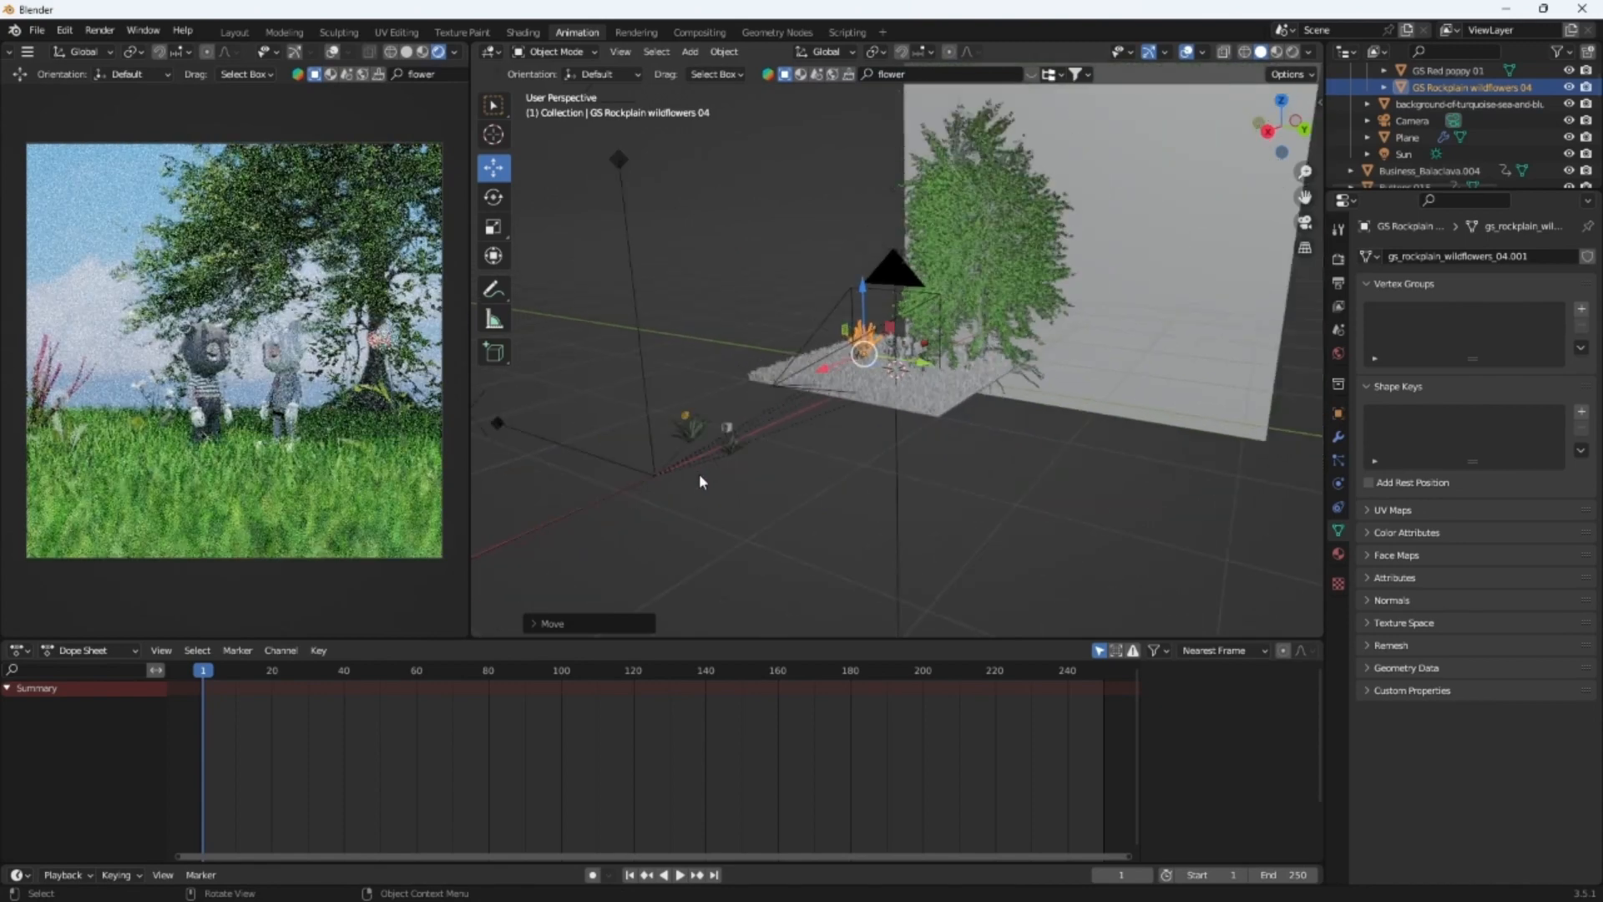
click(731, 442)
drag(681, 483, 747, 460)
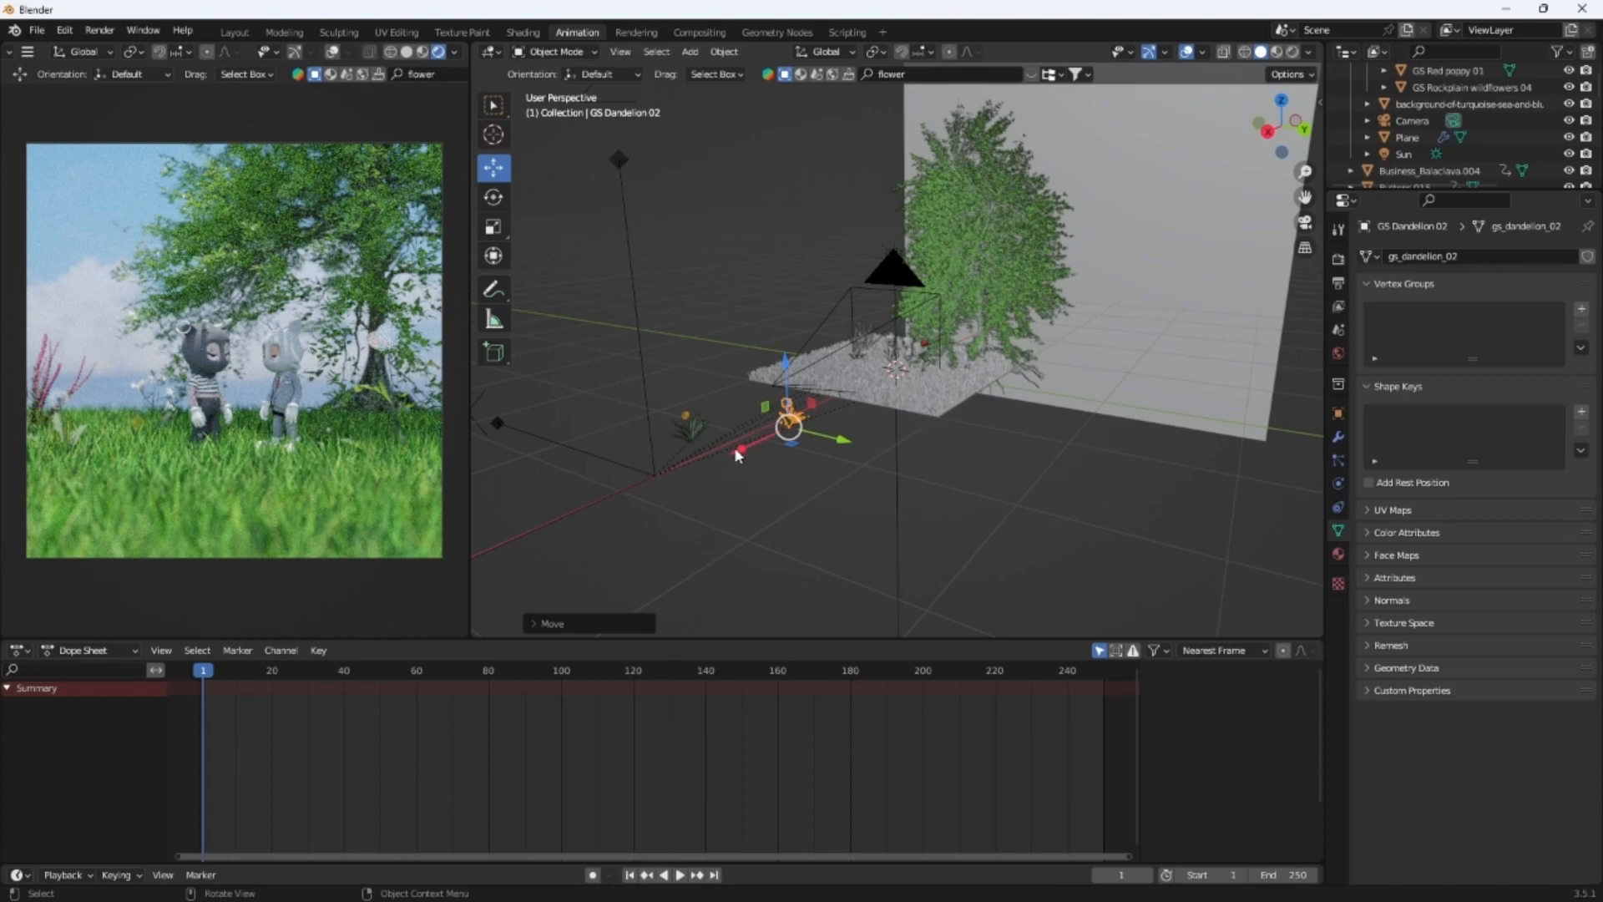
drag(734, 448, 805, 423)
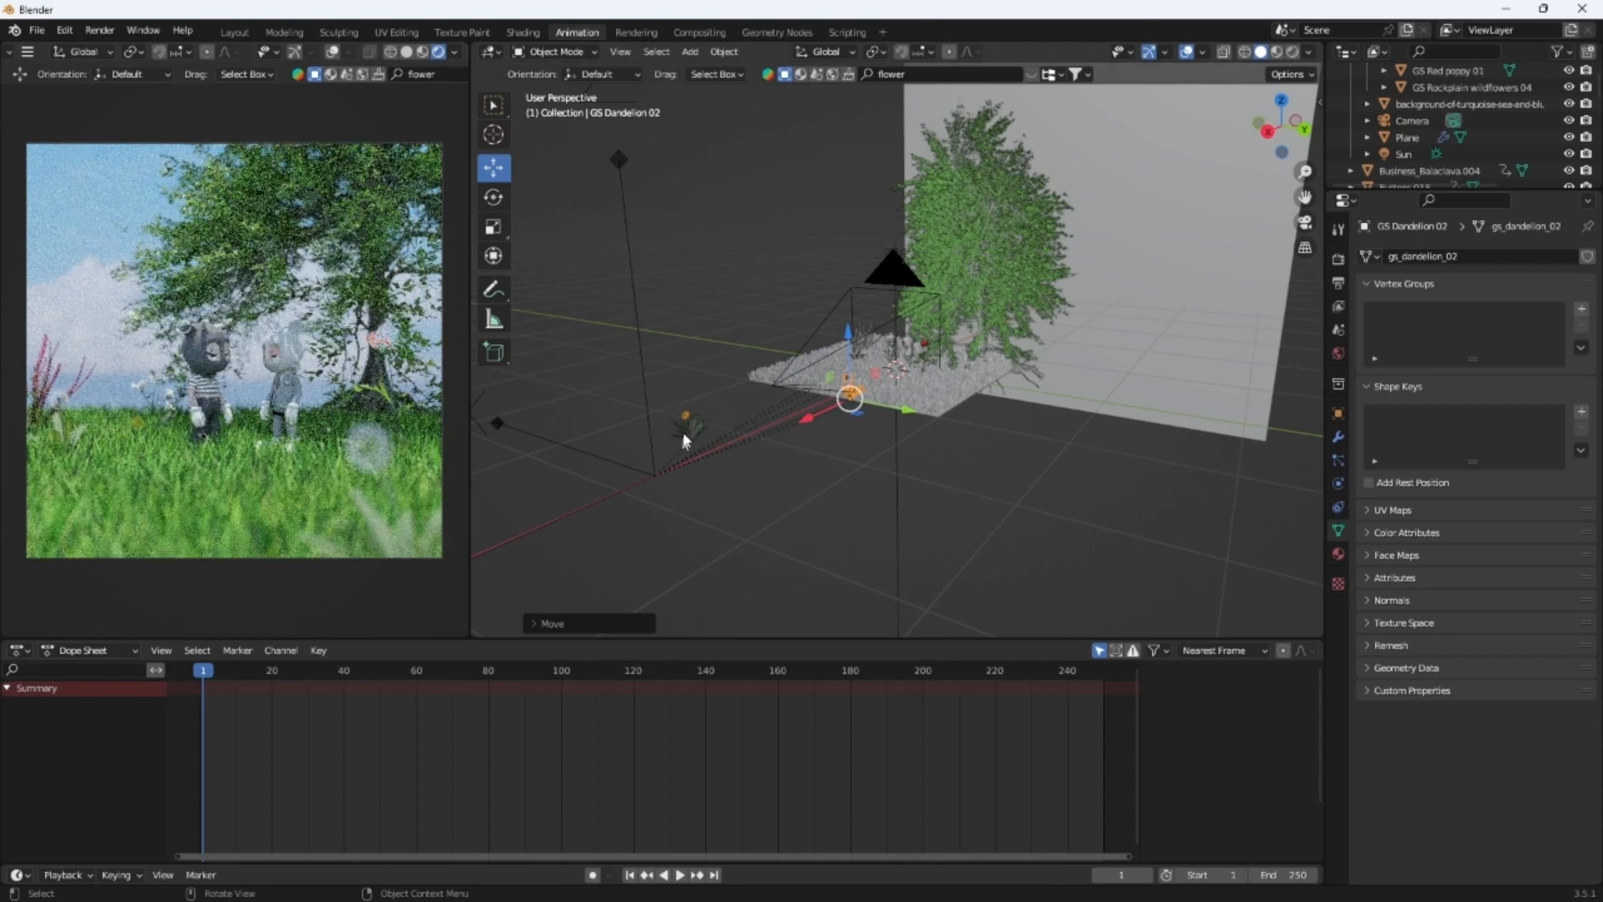
Move the yellow dandelion to the front edge of the grass, on the opposite side of the camera frame from the white dandelion
click(685, 434)
drag(658, 457, 885, 396)
click(492, 198)
click(494, 167)
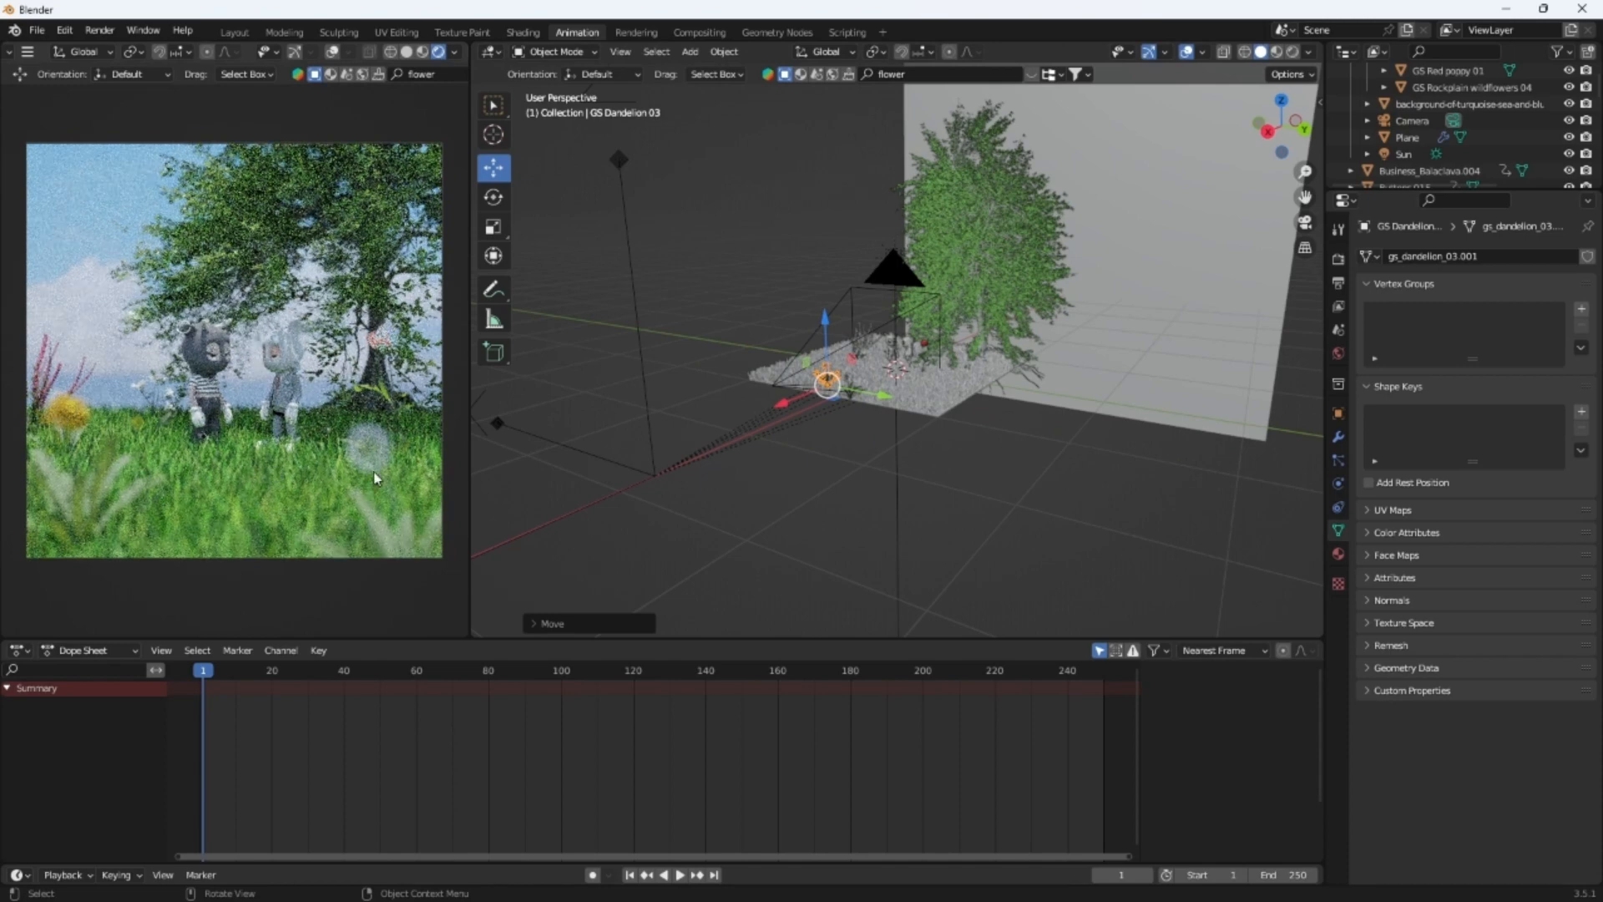
scroll(887, 399, up, 4)
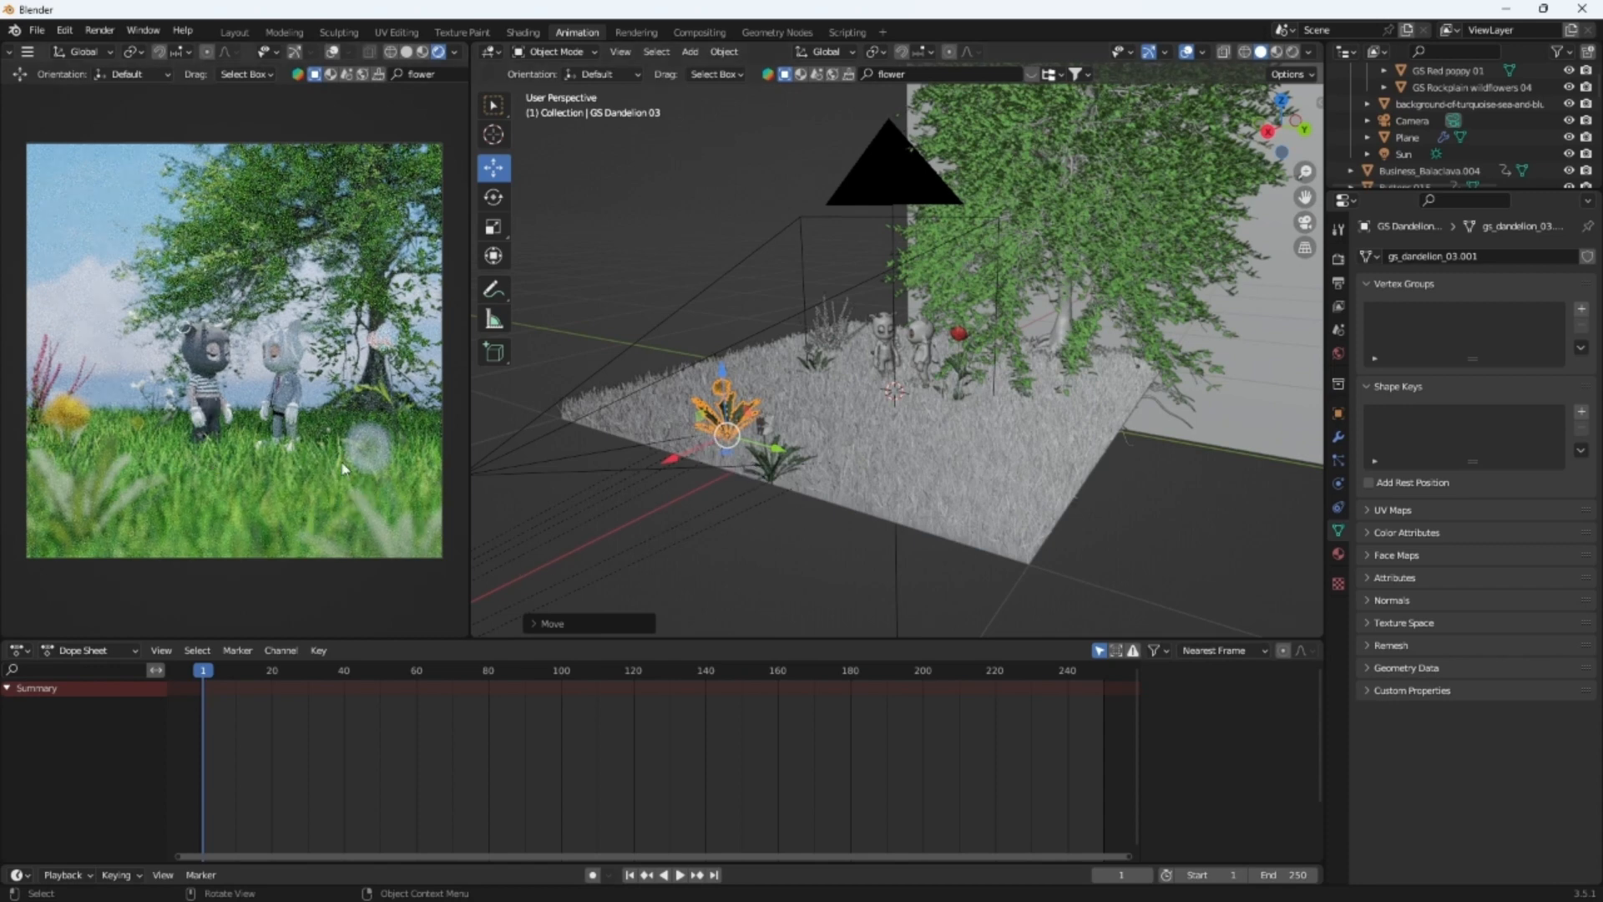
Browse several pages of "sun" HDR environments in the asset library and close the results
scroll(551, 441, down, 3)
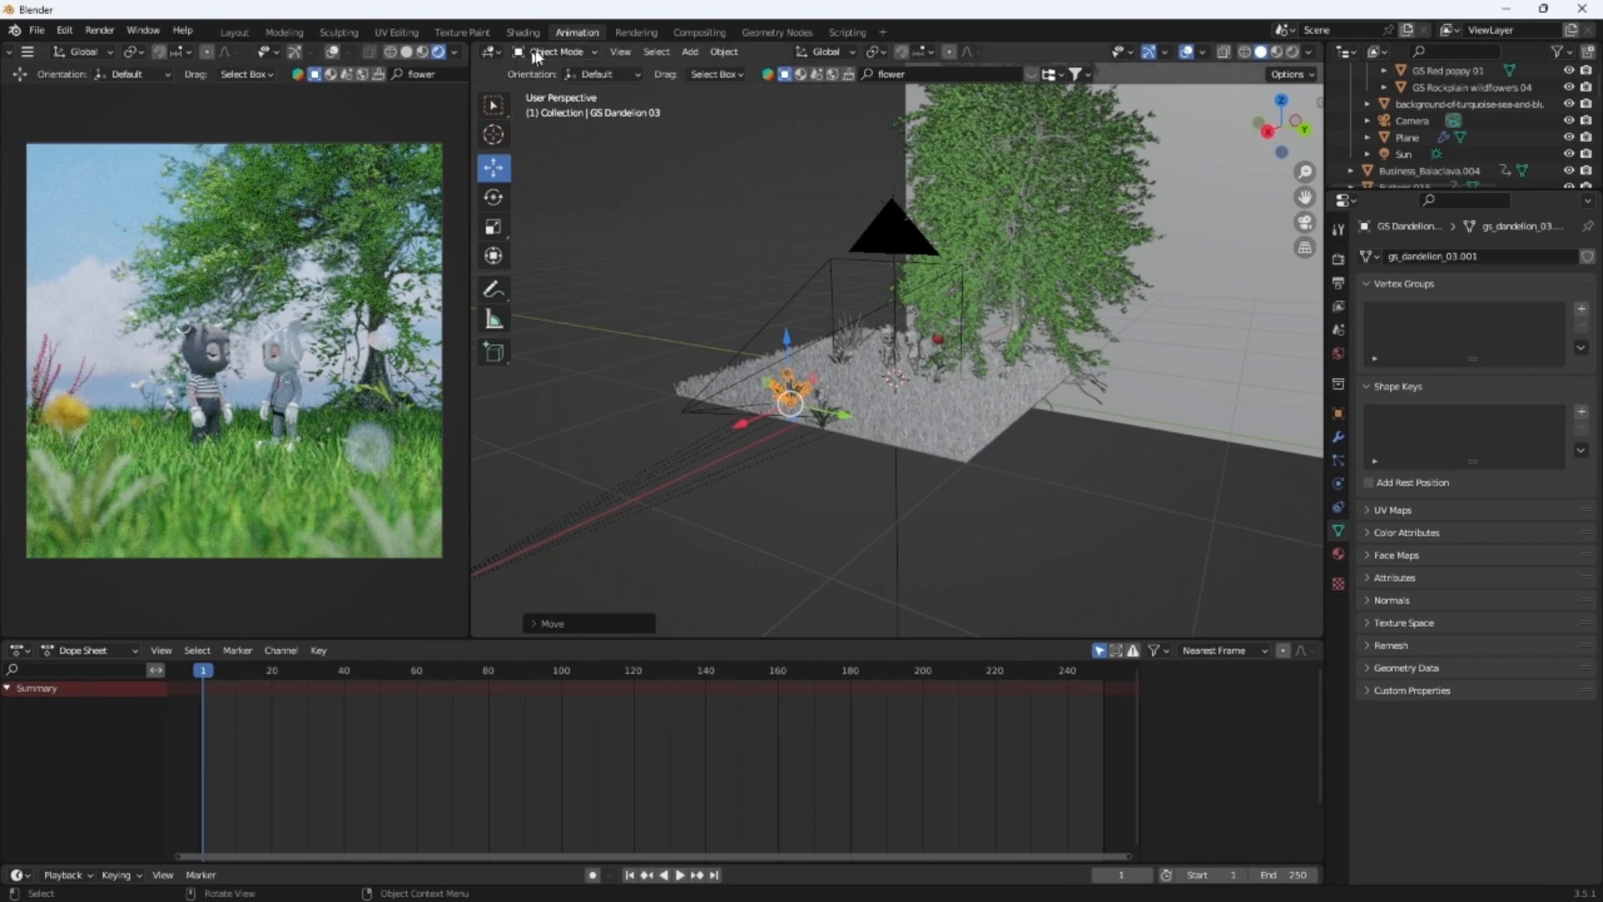
click(832, 75)
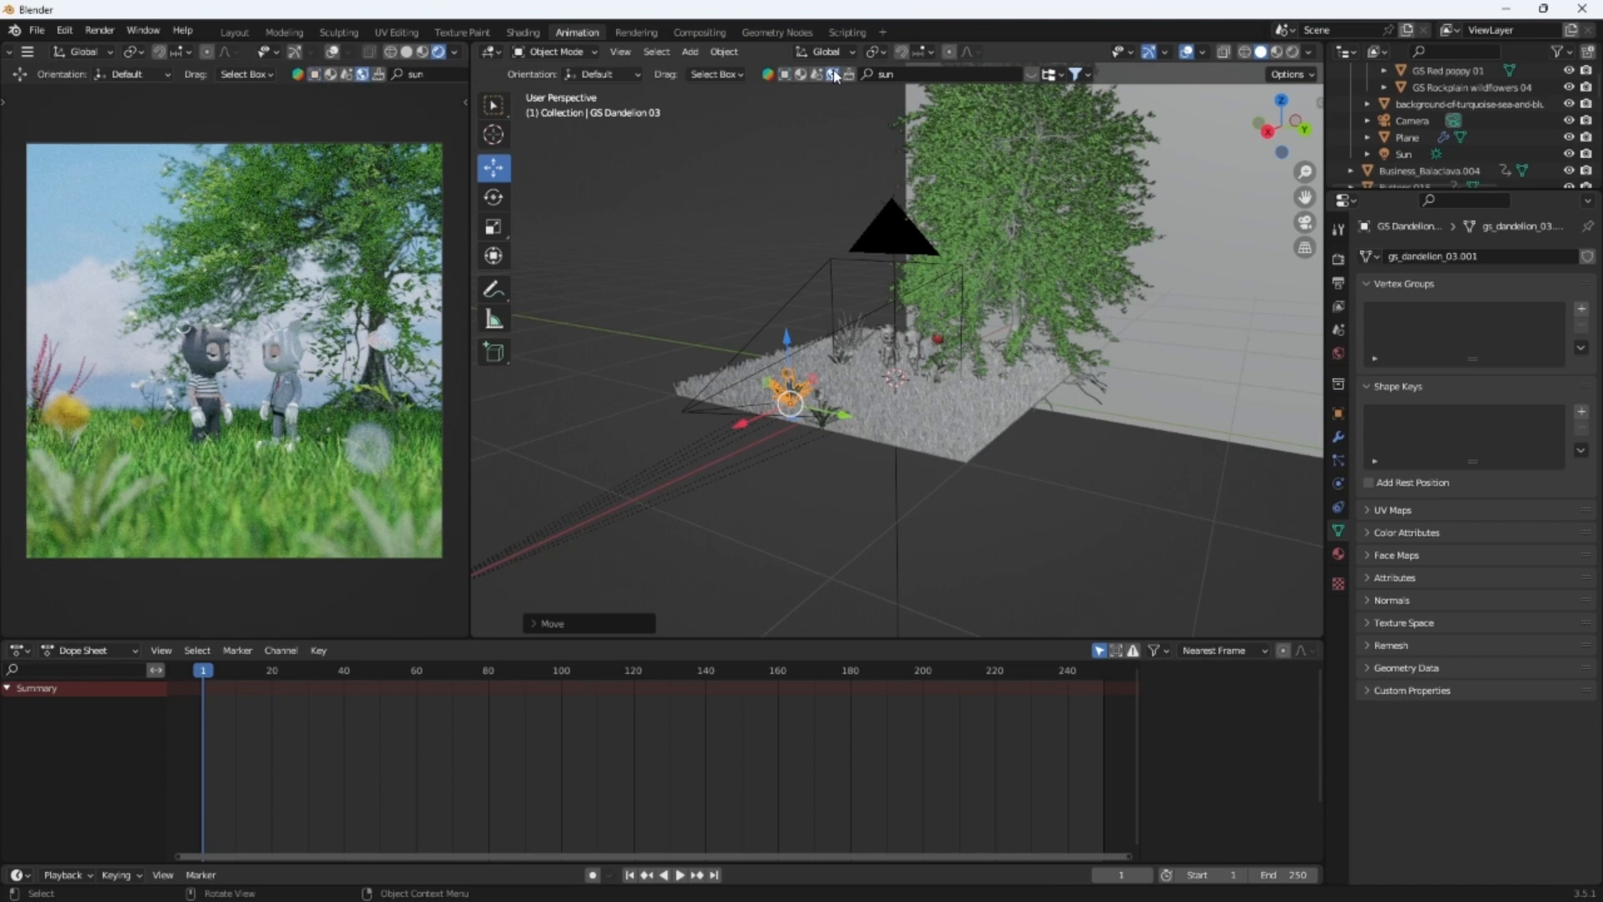
click(1032, 75)
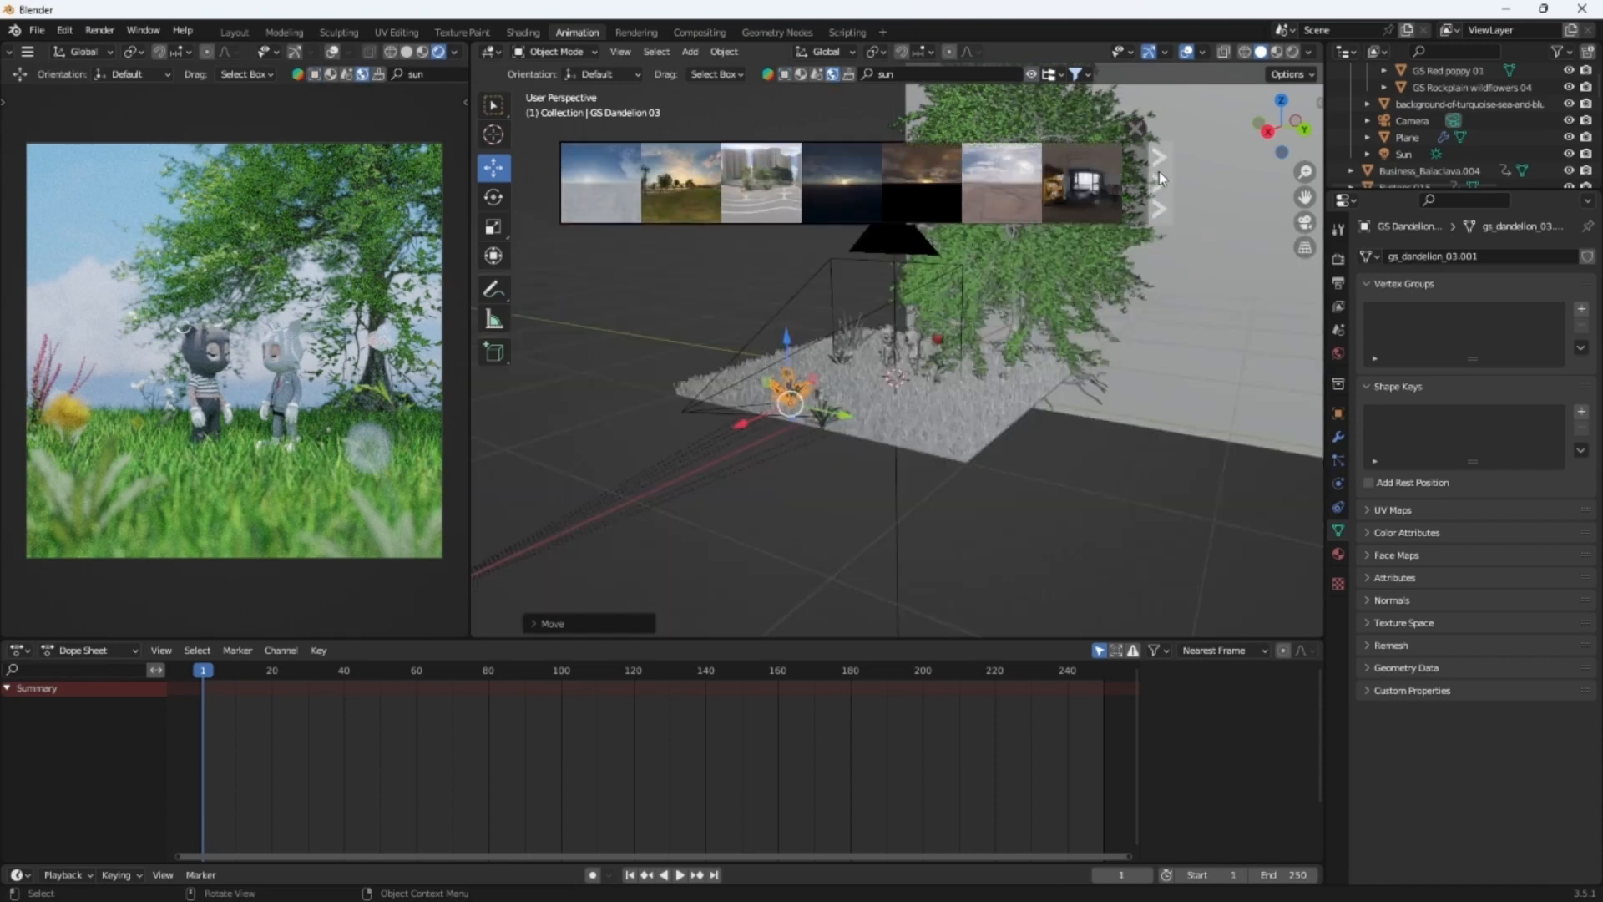
click(1159, 172)
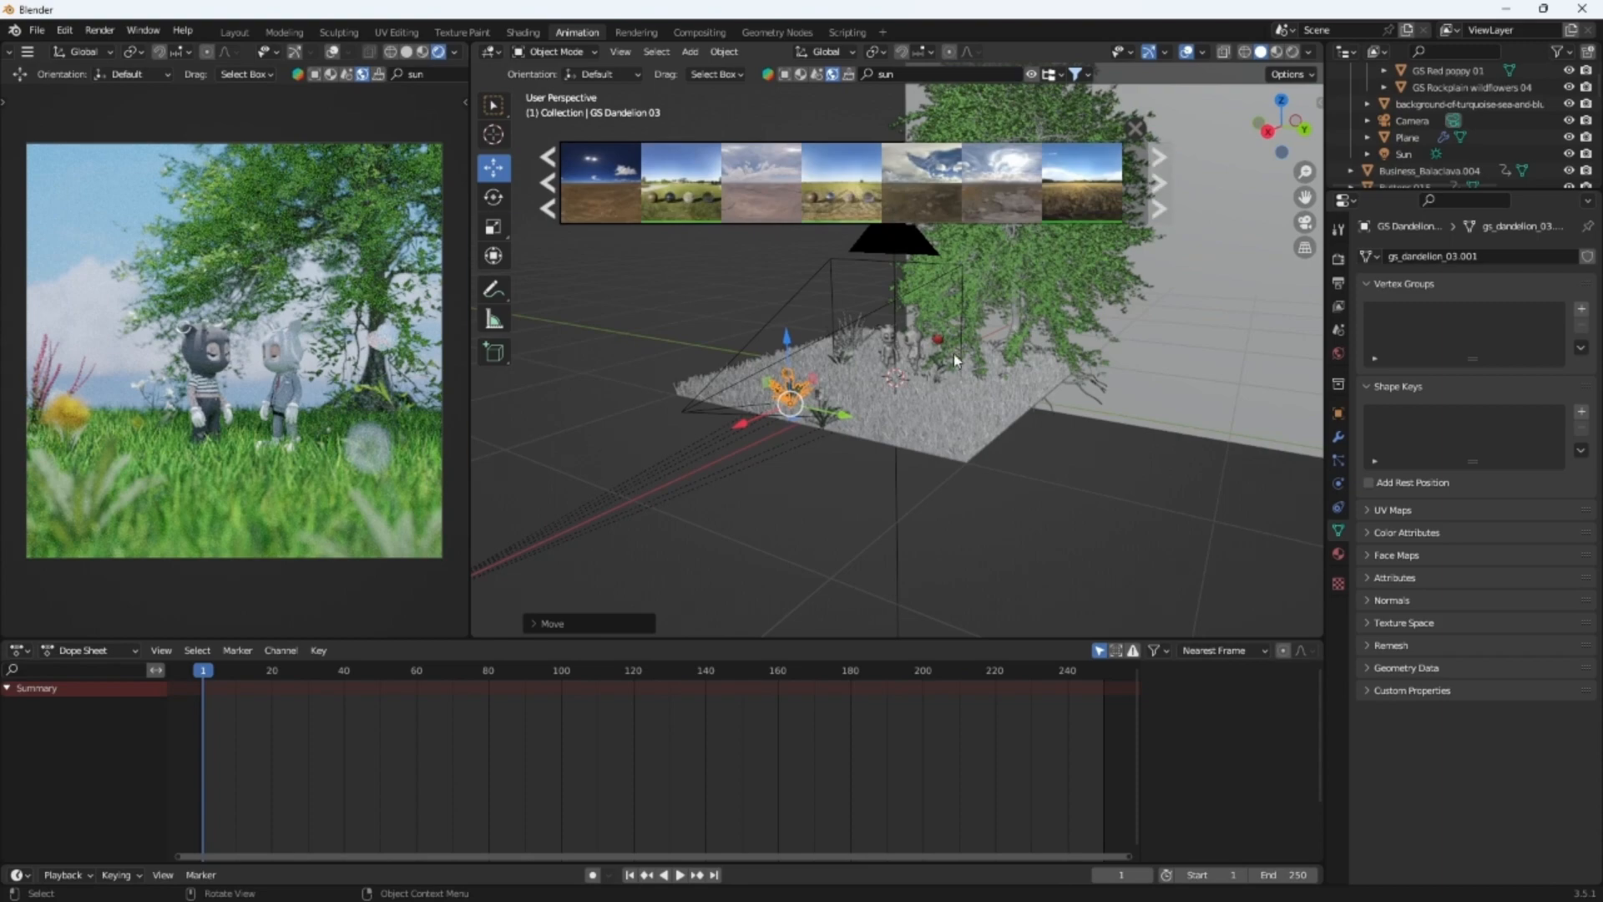
mouse_move(673, 180)
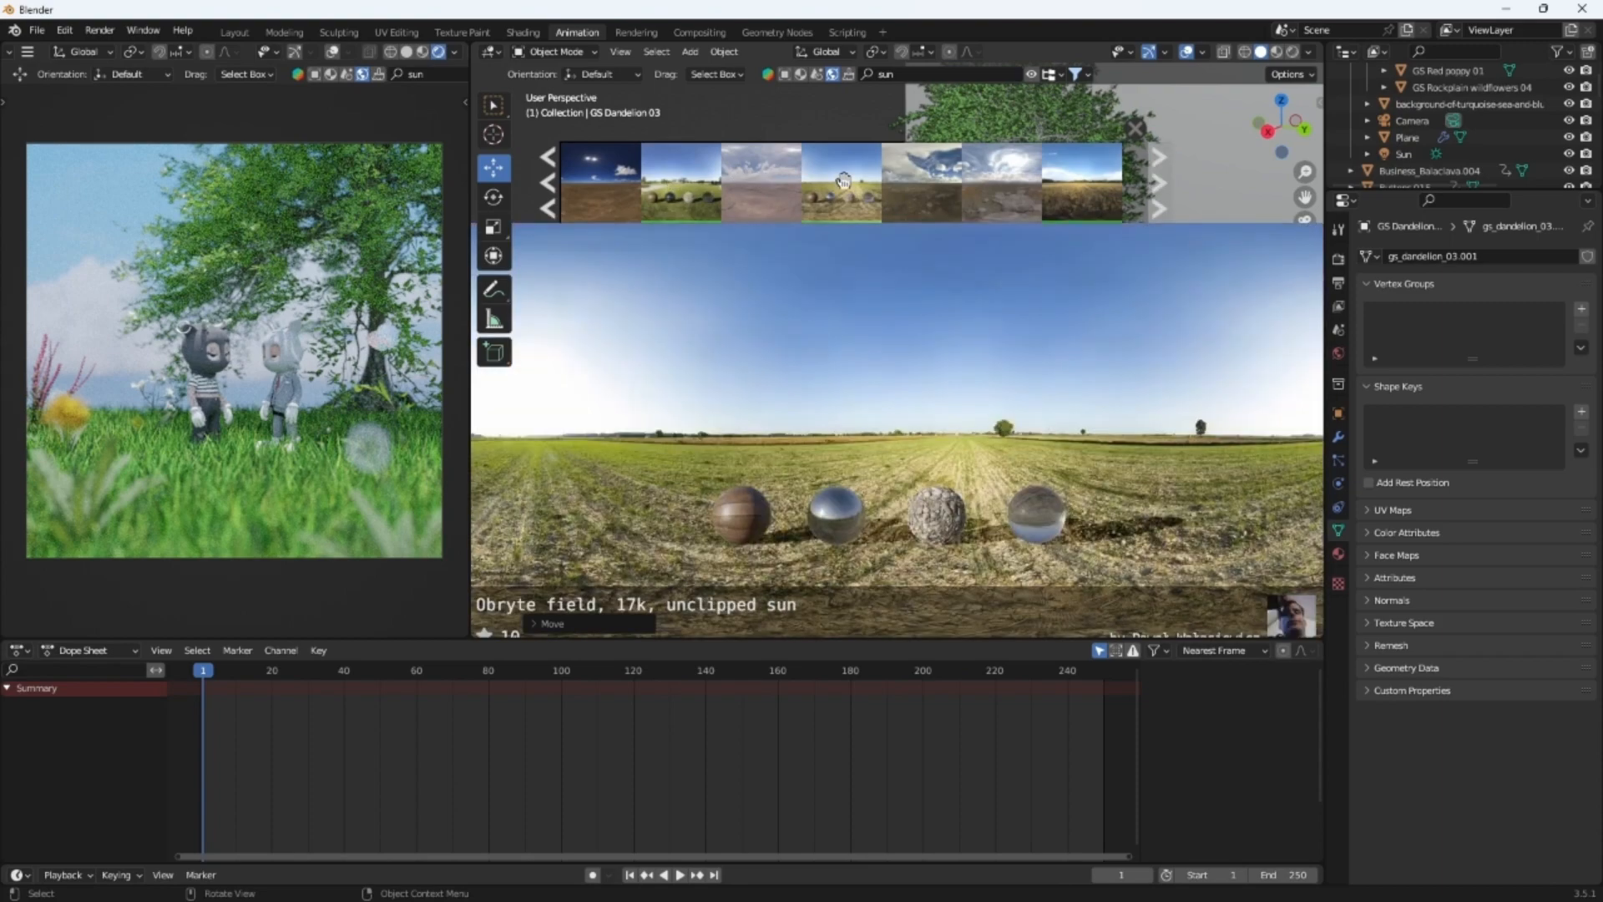
click(1165, 191)
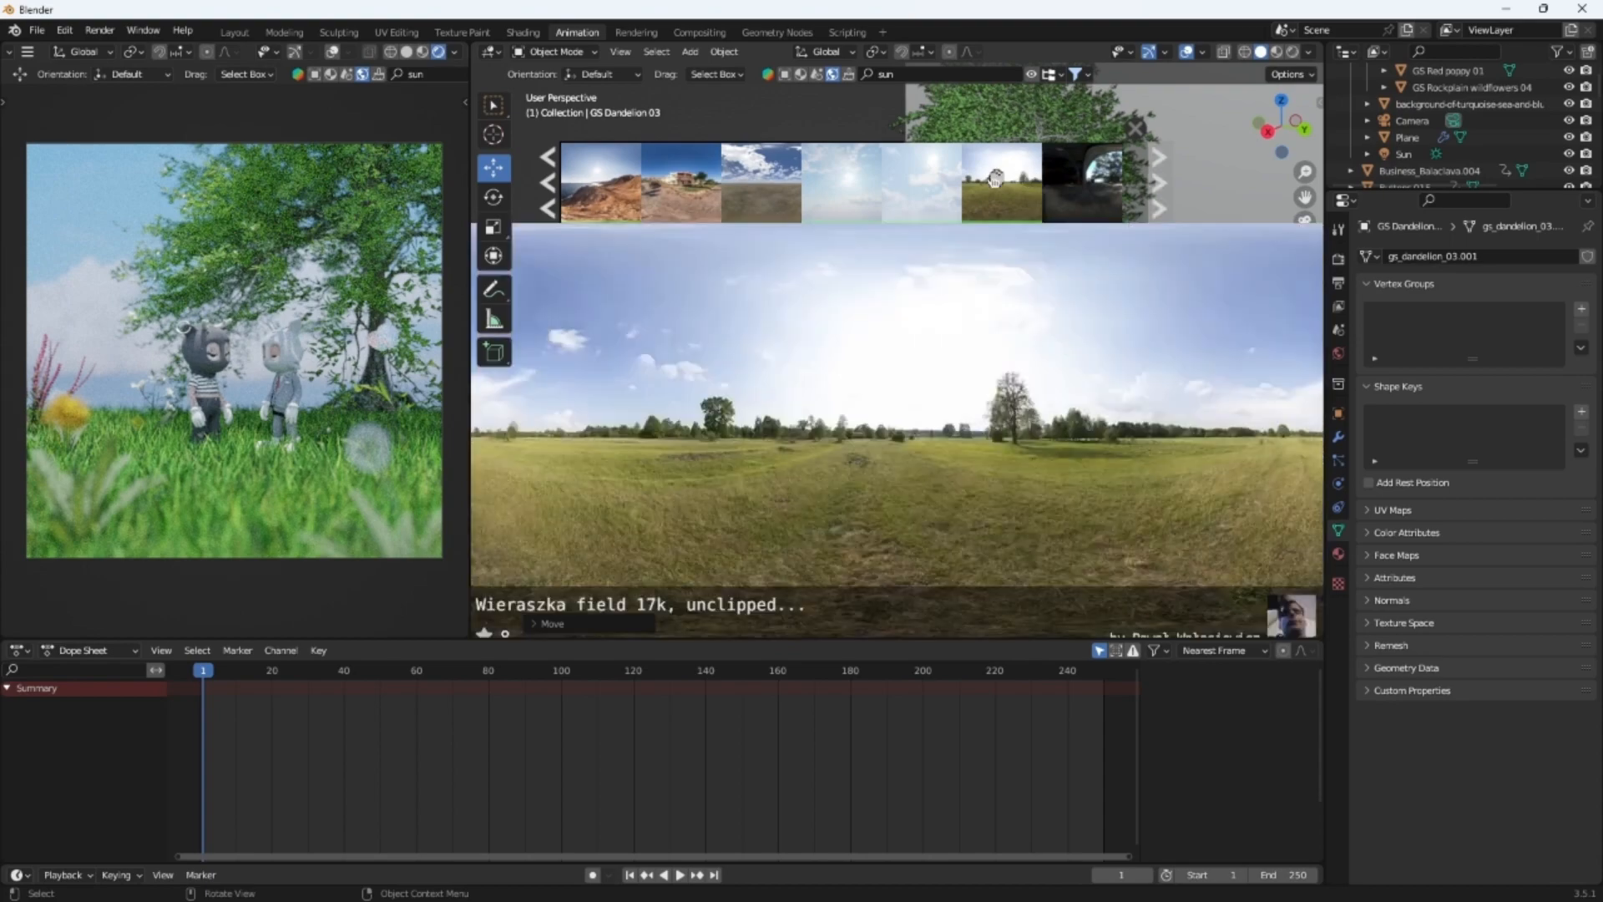
click(1157, 181)
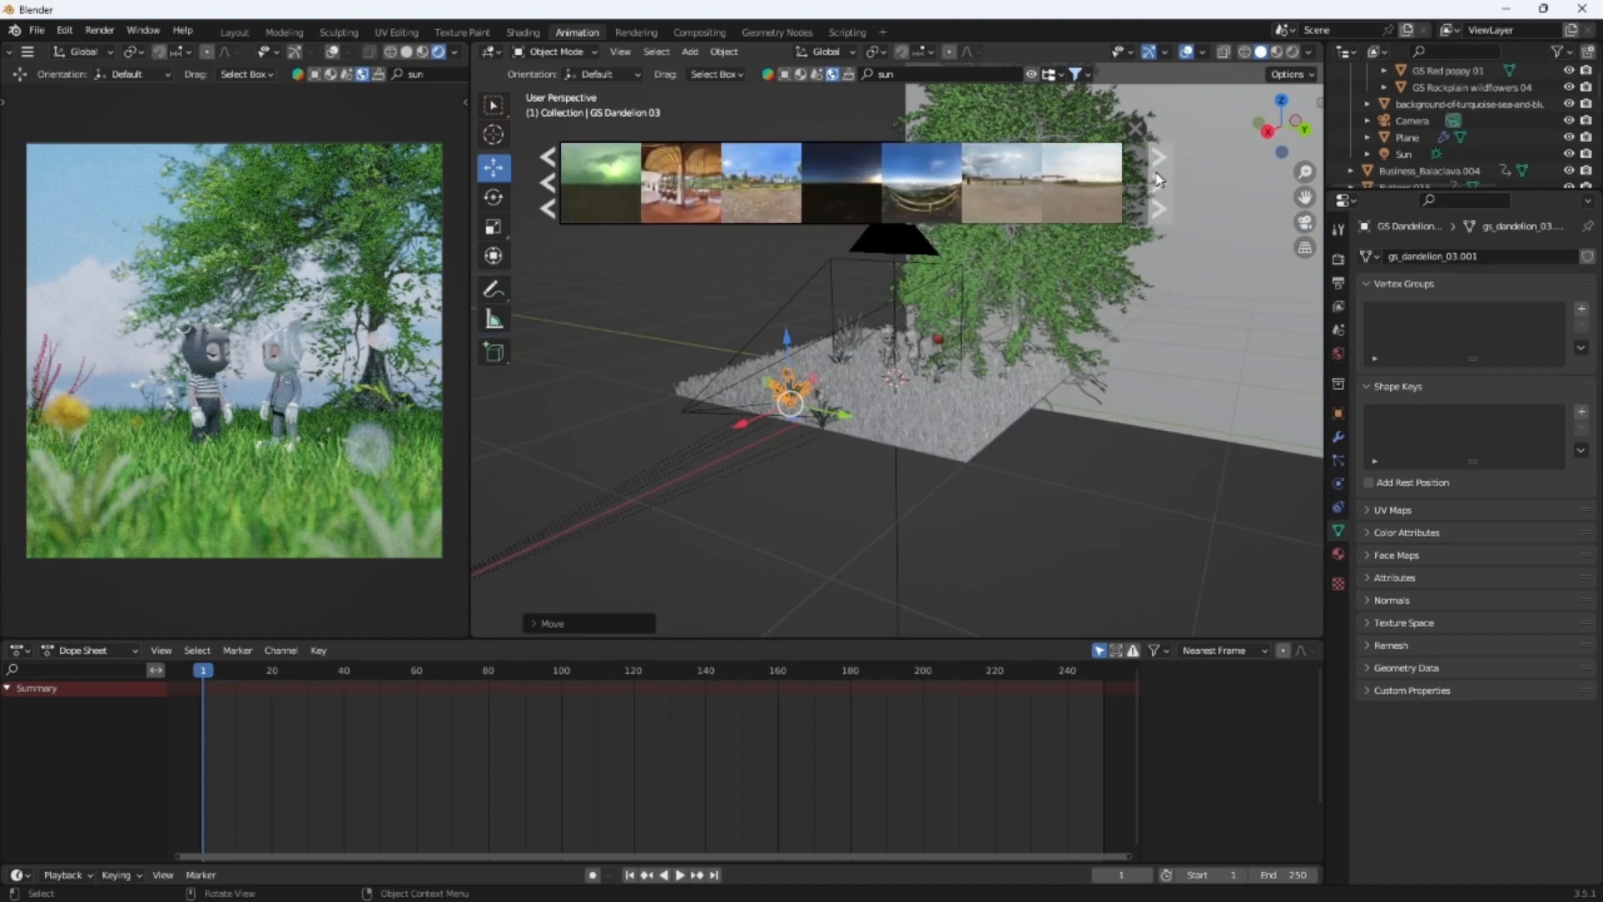
click(1031, 74)
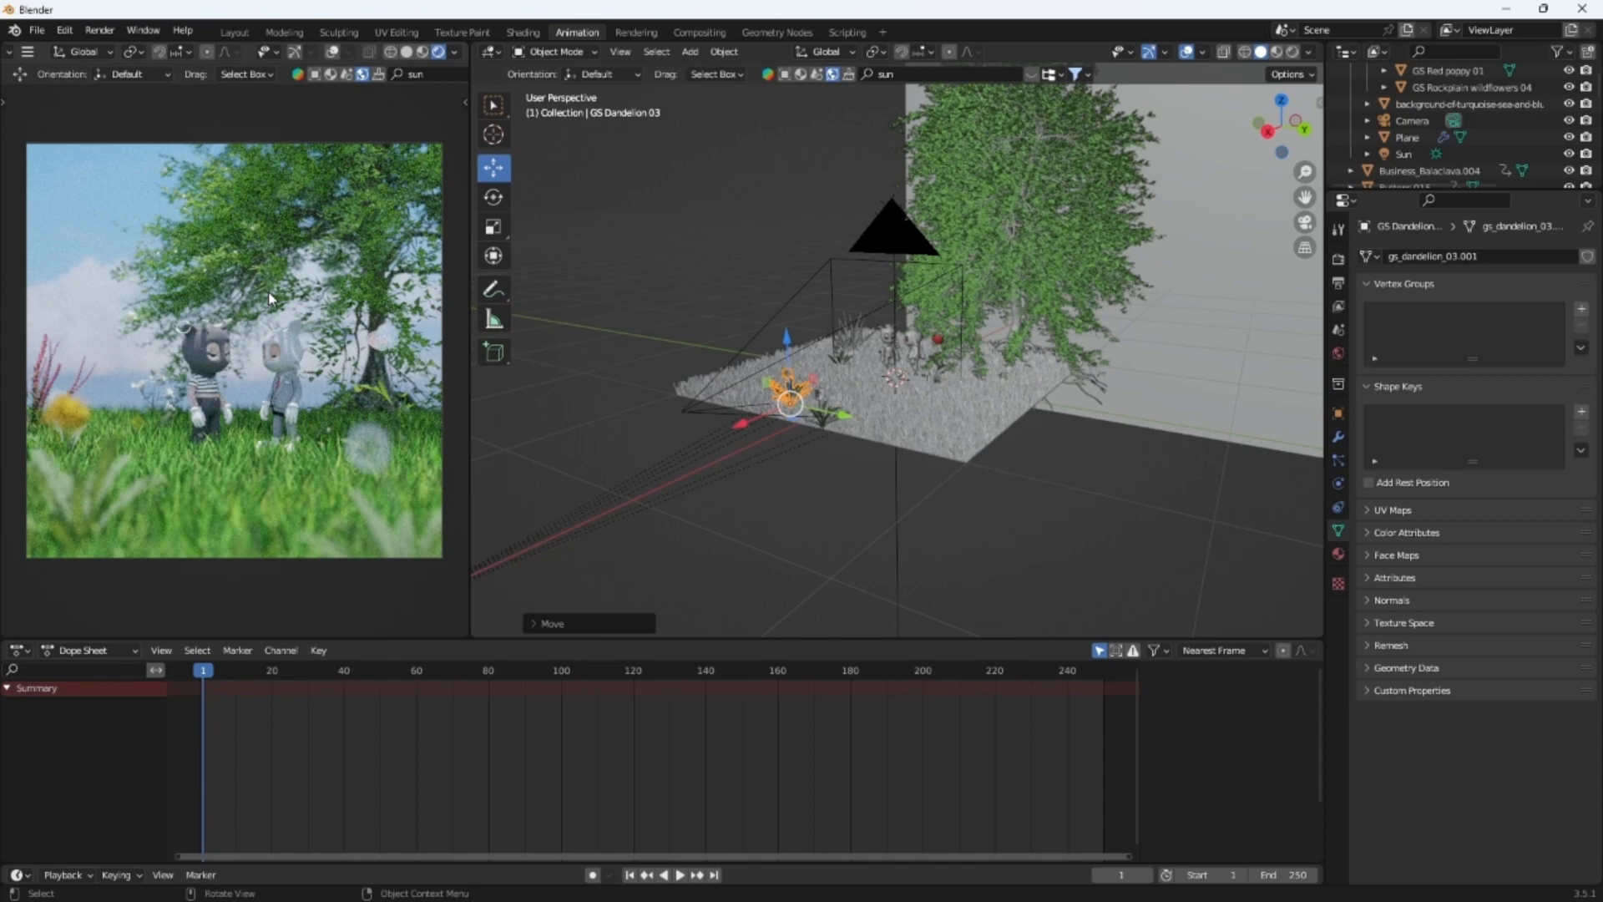
Replace the red poppy's petal material gs_poppy_red.001 with a new material that has a bright red base color
click(938, 341)
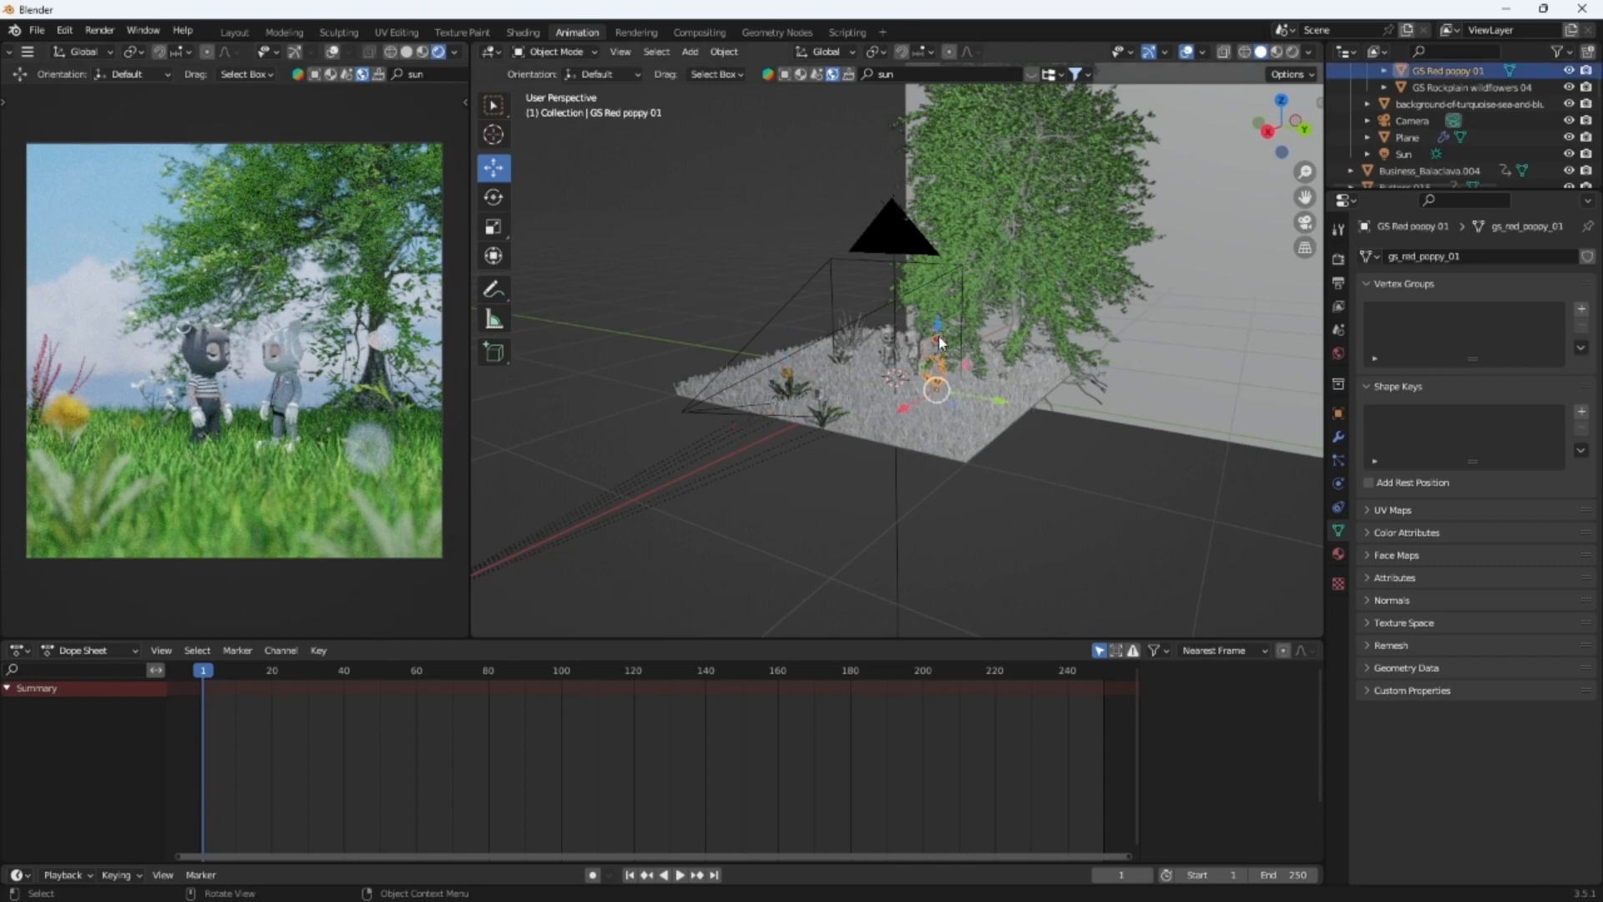
click(1339, 554)
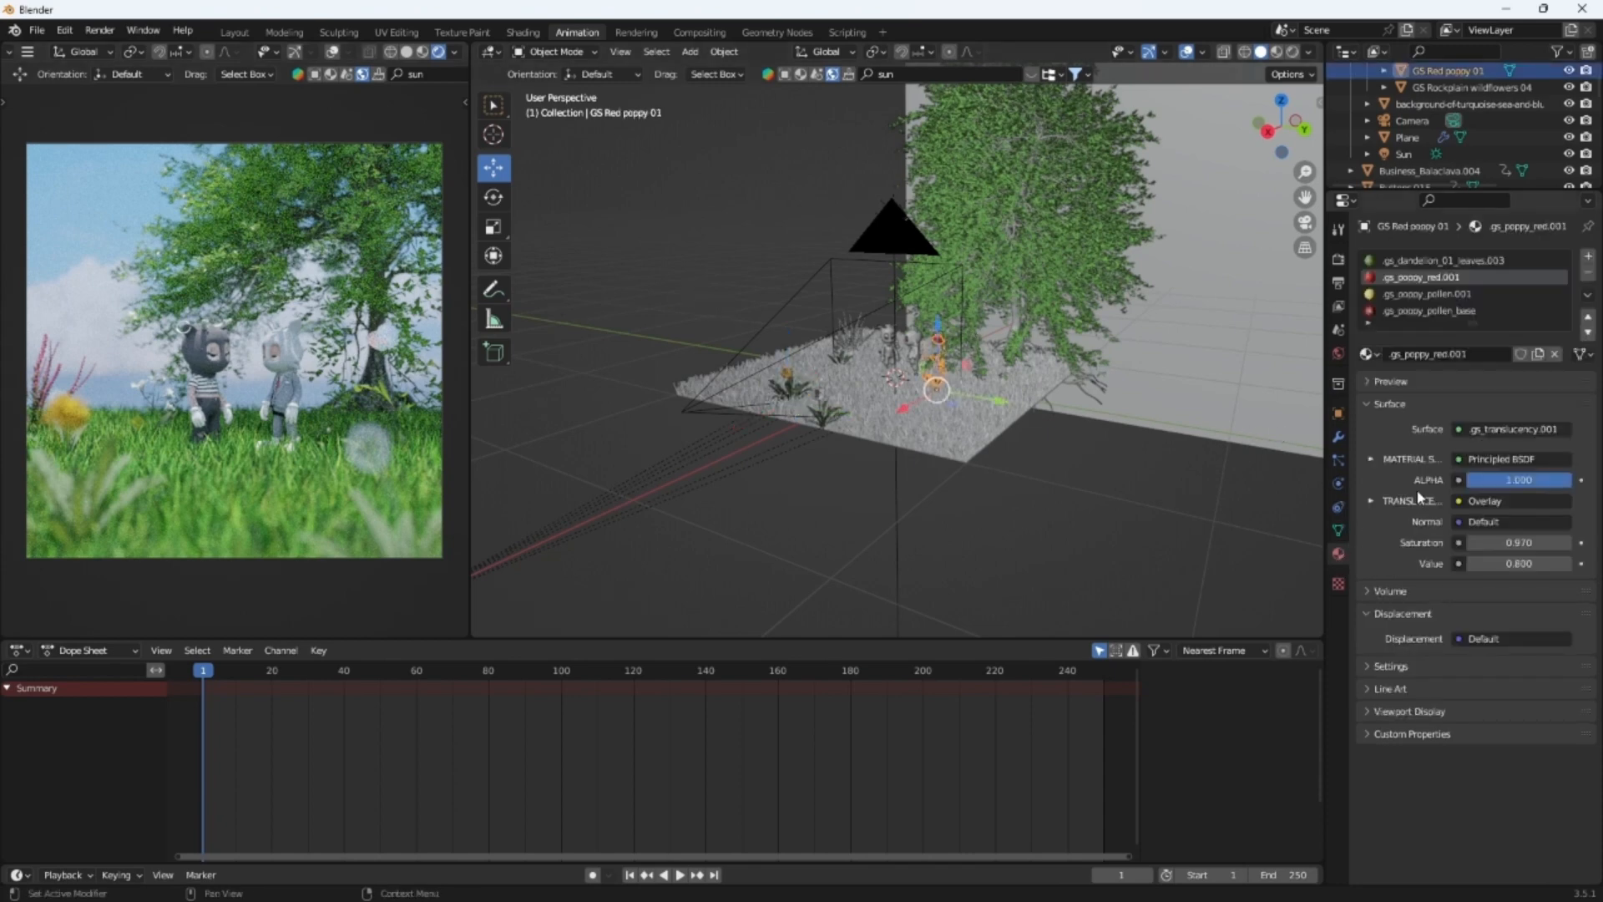
scroll(1010, 327, up, 6)
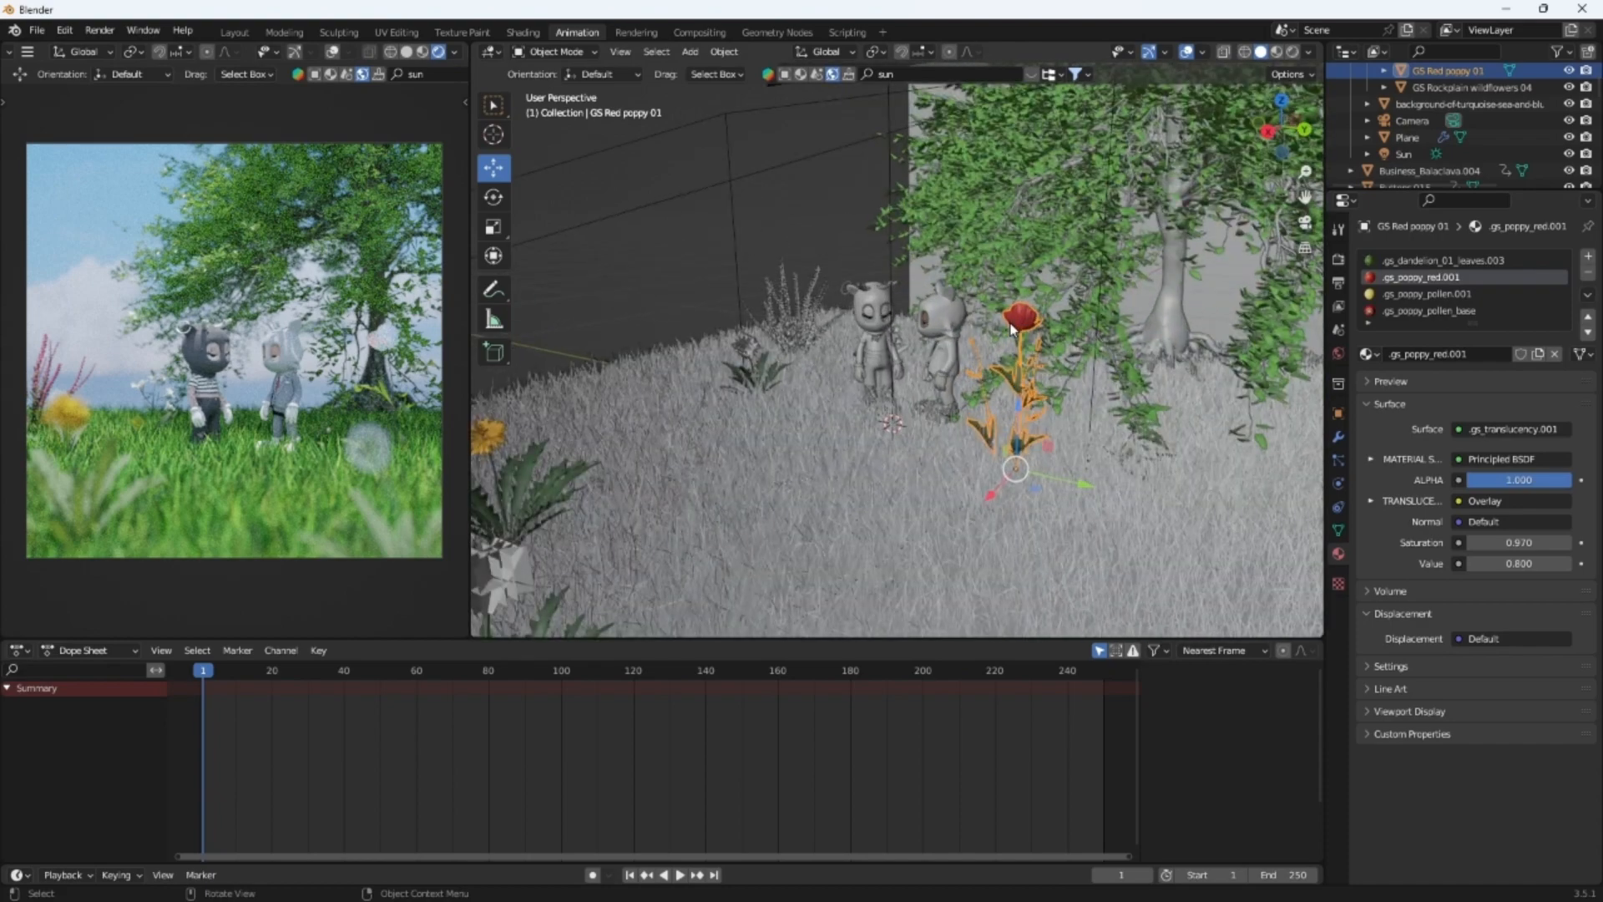
middle_drag(1011, 328, 1029, 325)
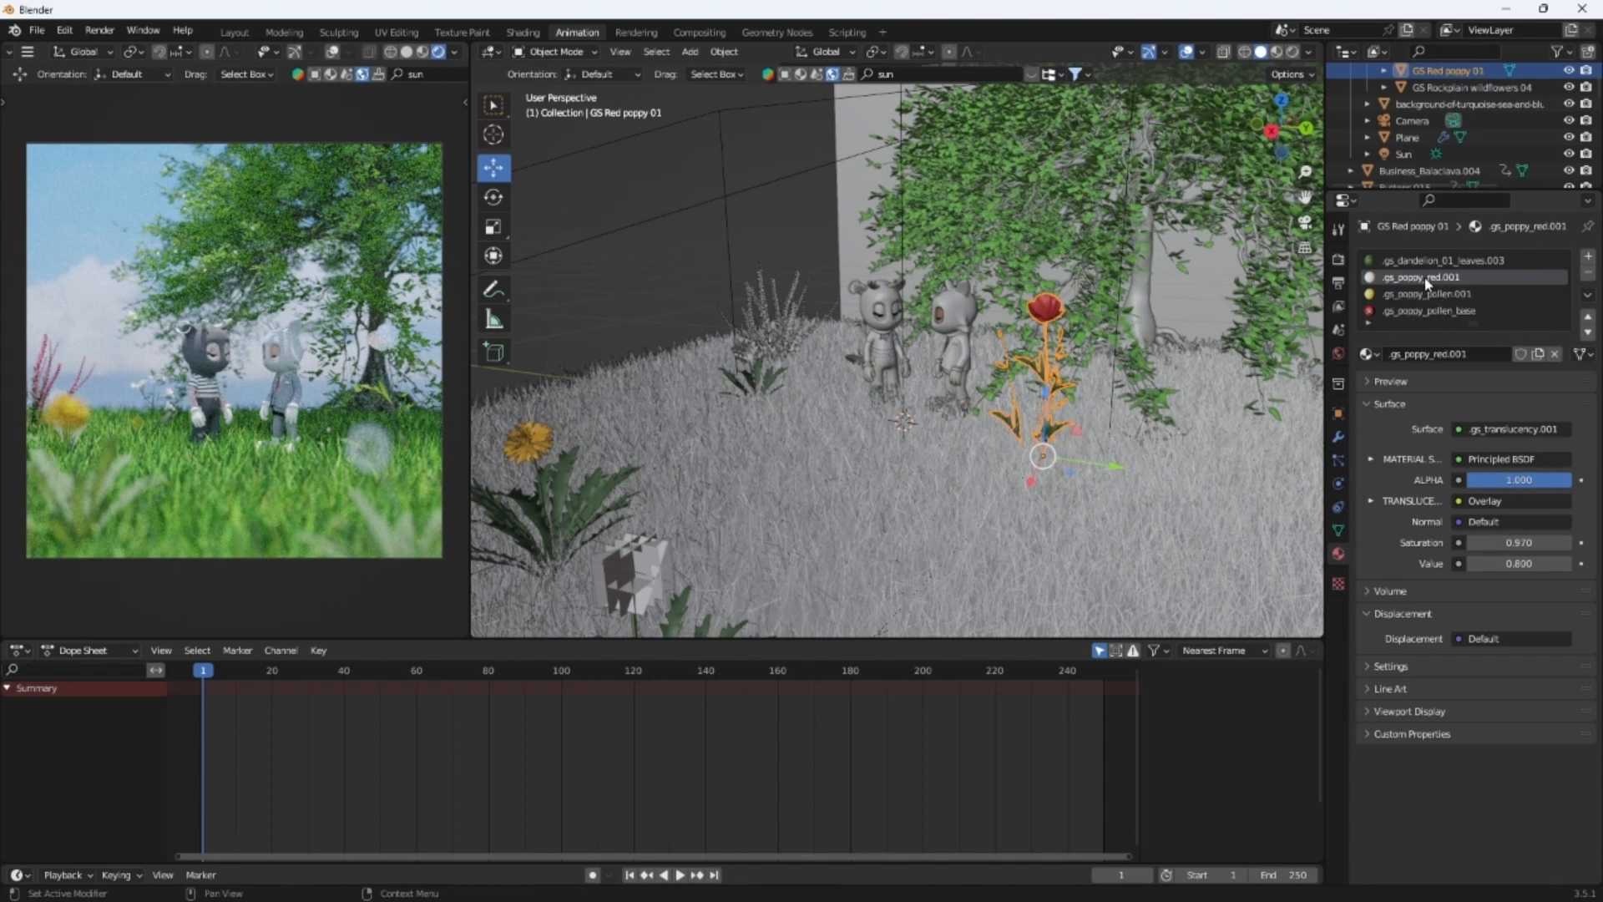
click(1555, 354)
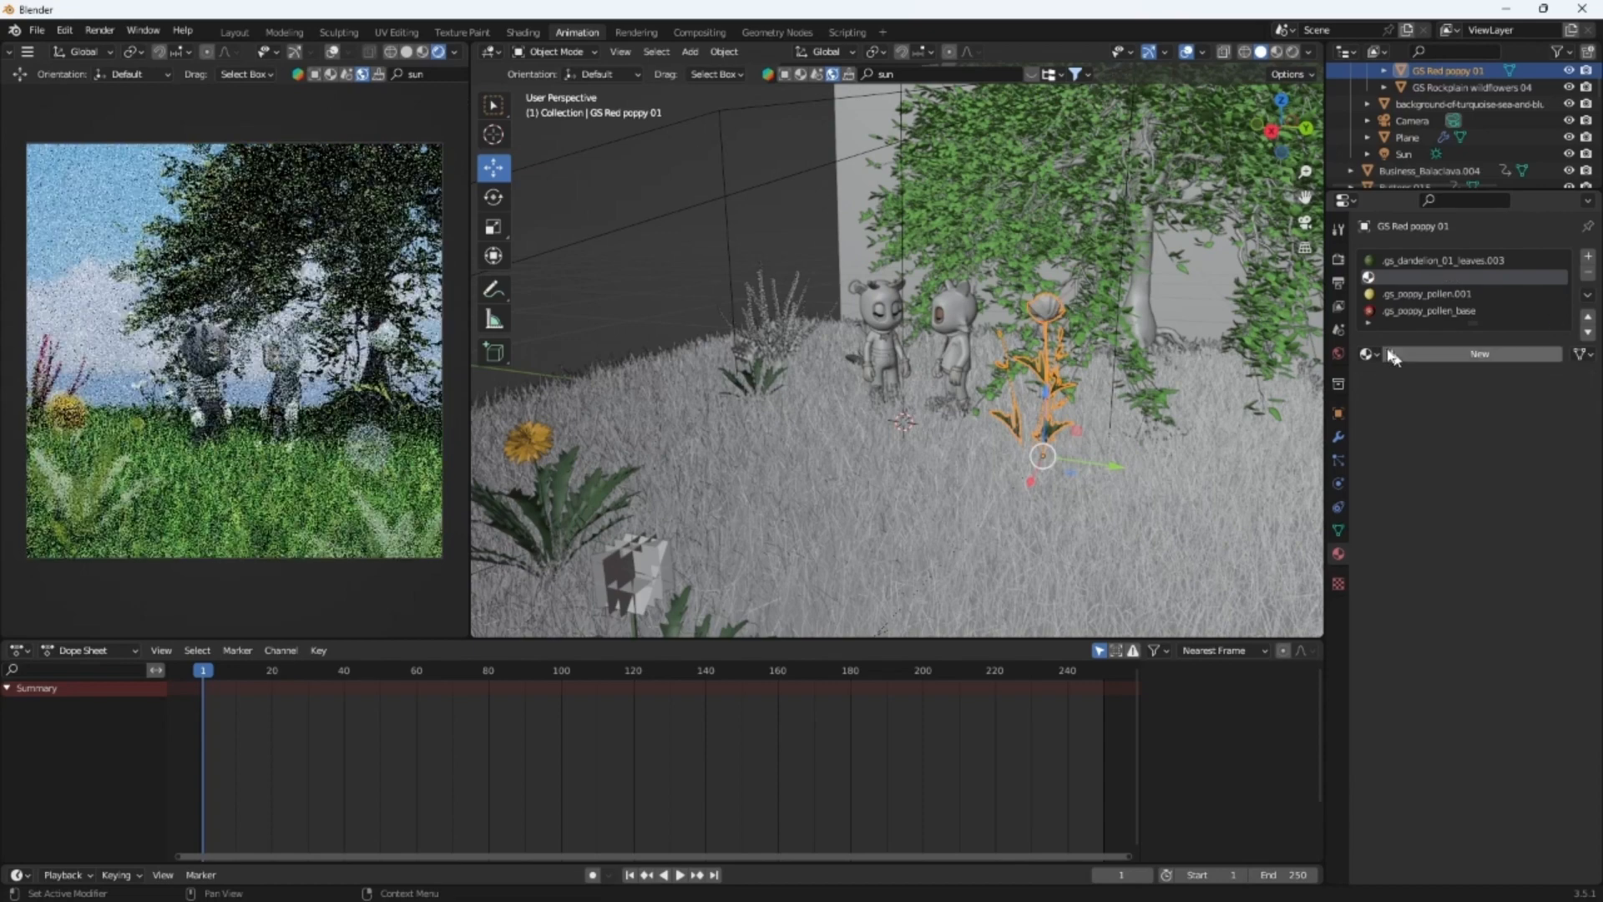
click(1386, 354)
click(1519, 501)
drag(1469, 342, 1491, 386)
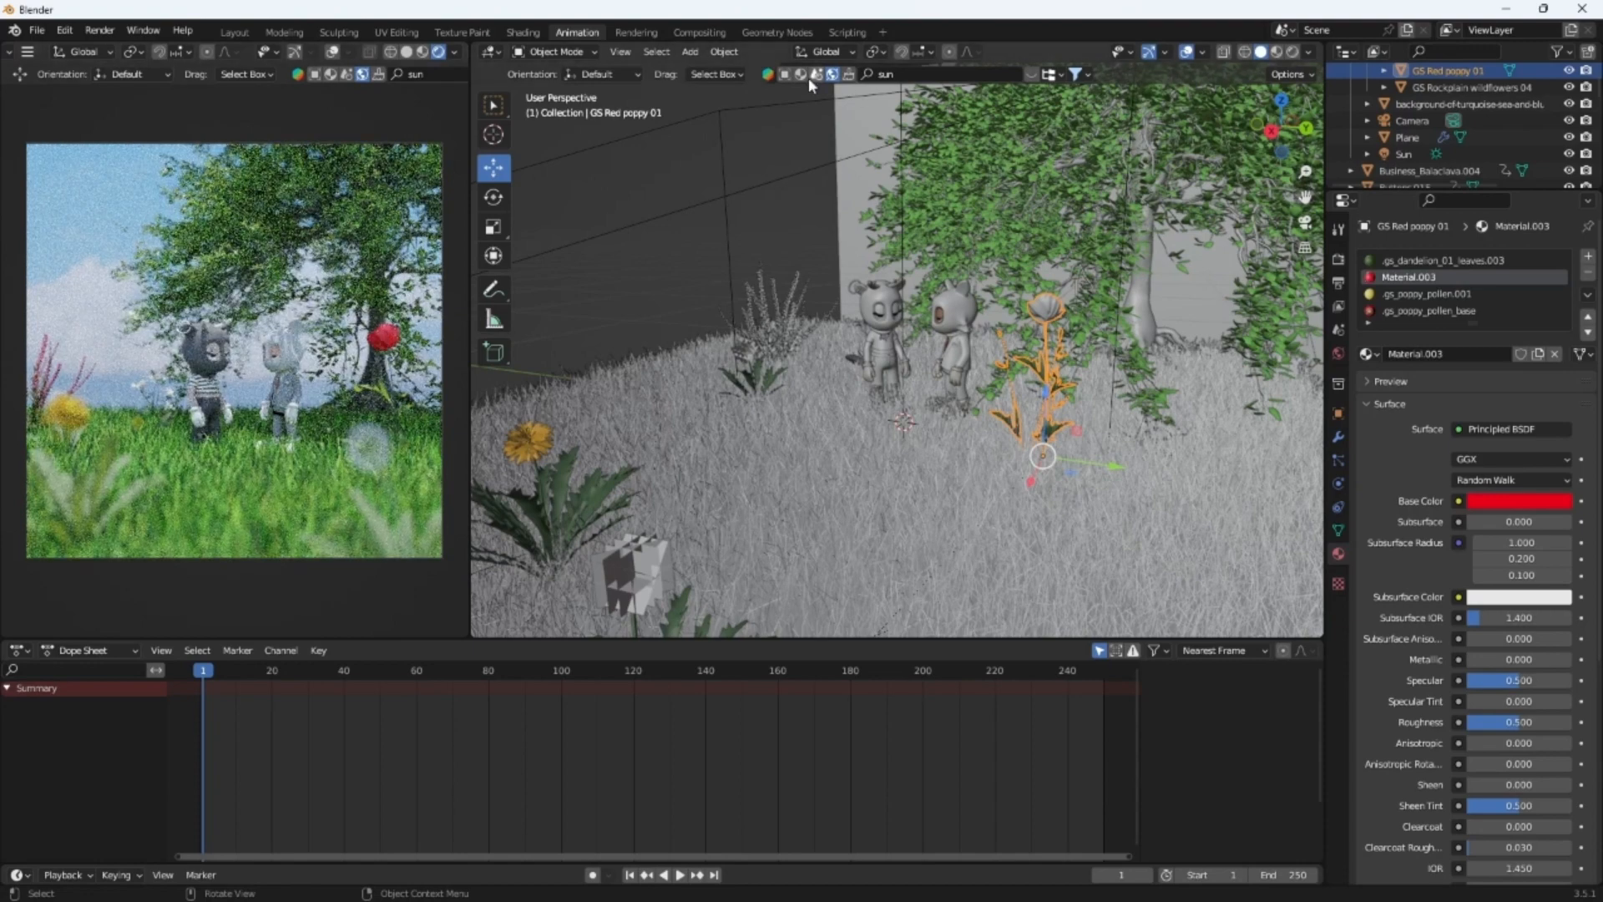
Search the asset library's models for "birds" and look through the results
click(787, 76)
click(896, 75)
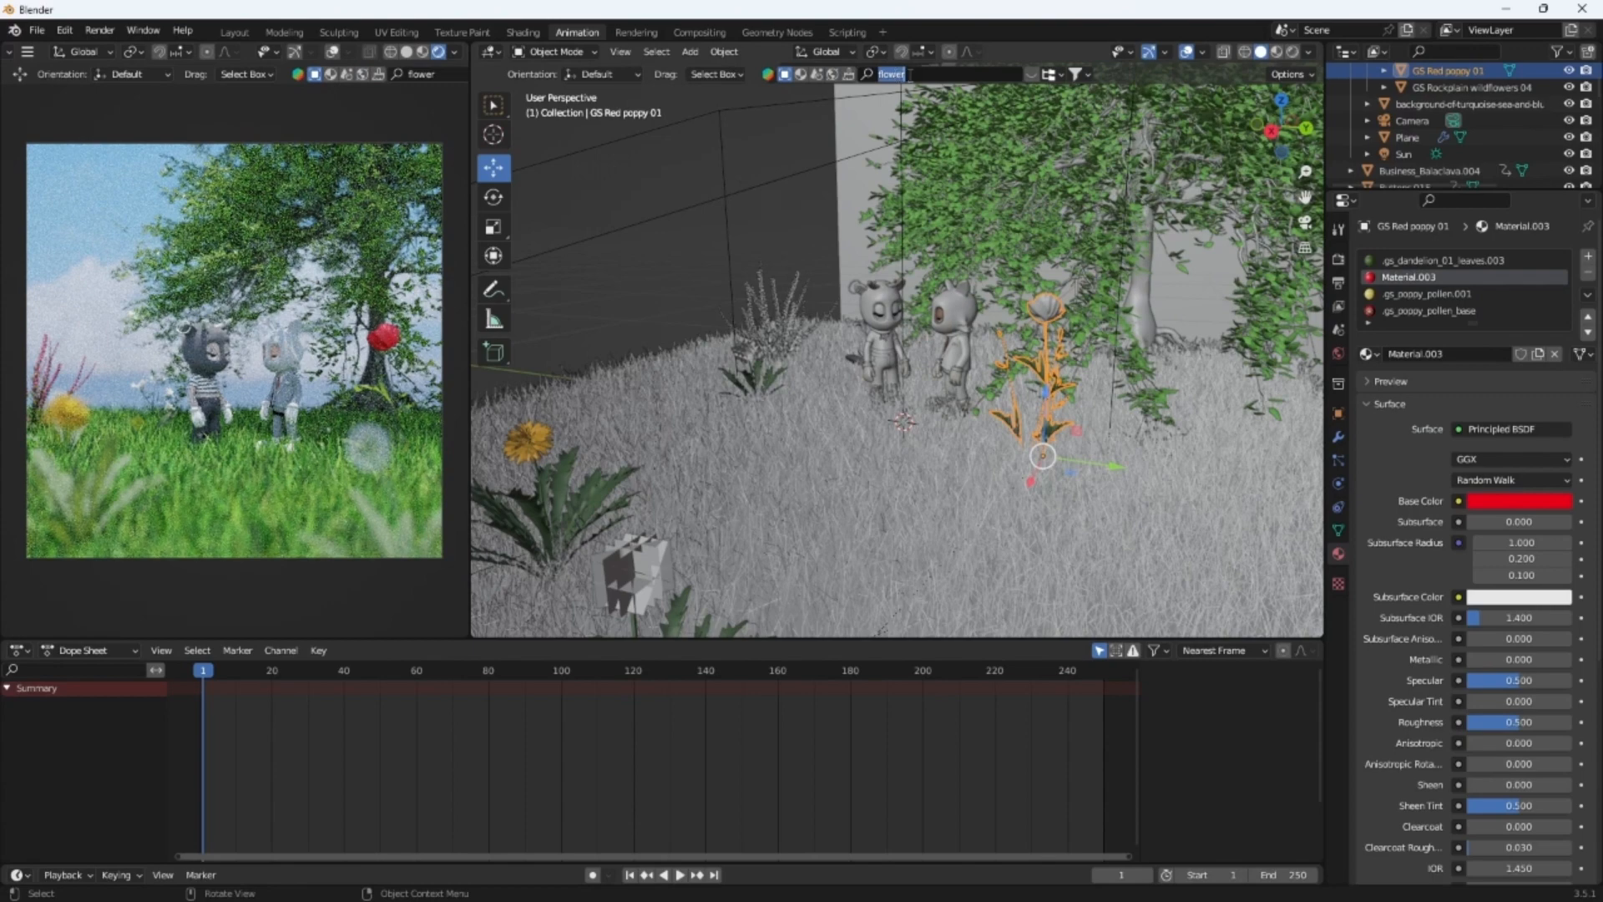
text(birds)
key(Return)
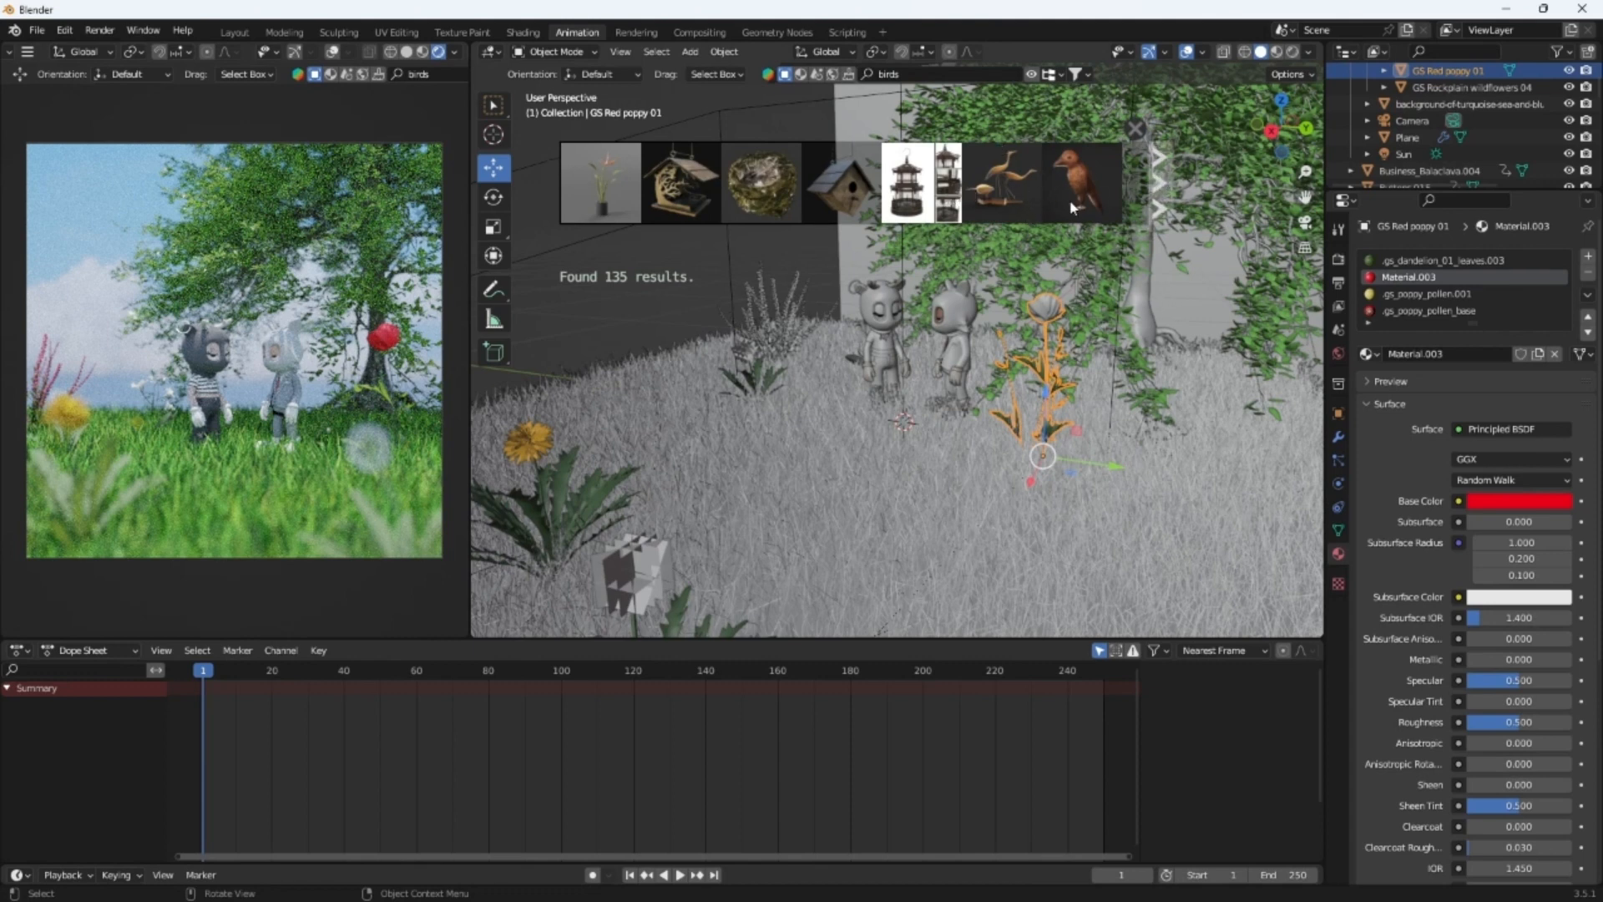
click(1159, 180)
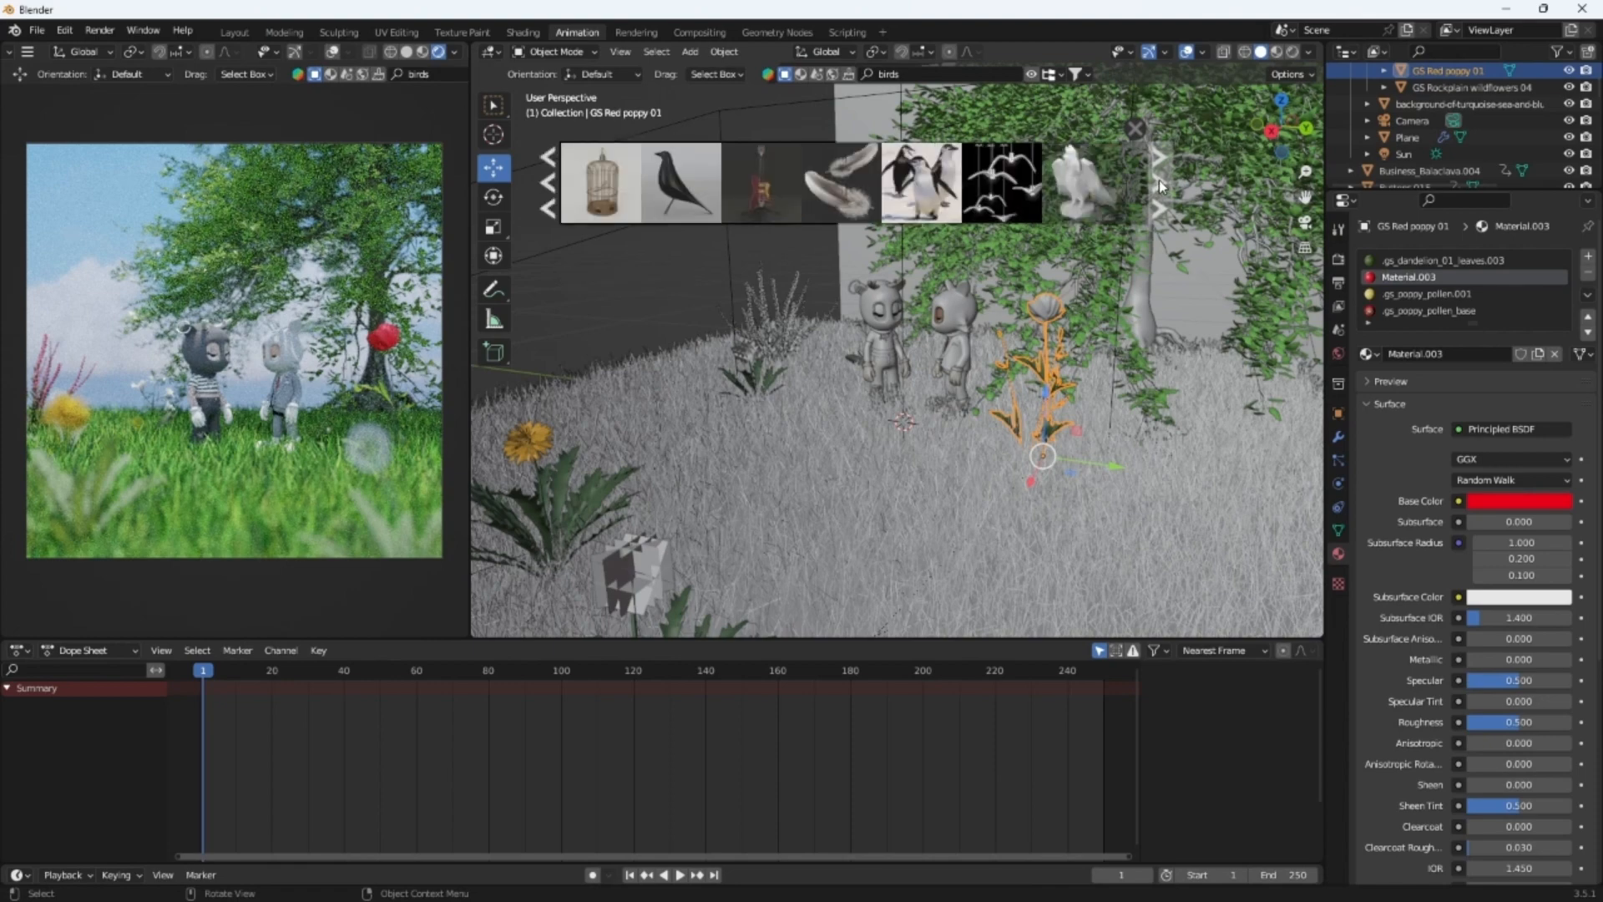
Save the scene as "blender sesh grass.blend" in the VOID WIP PROJECTS folder
click(37, 30)
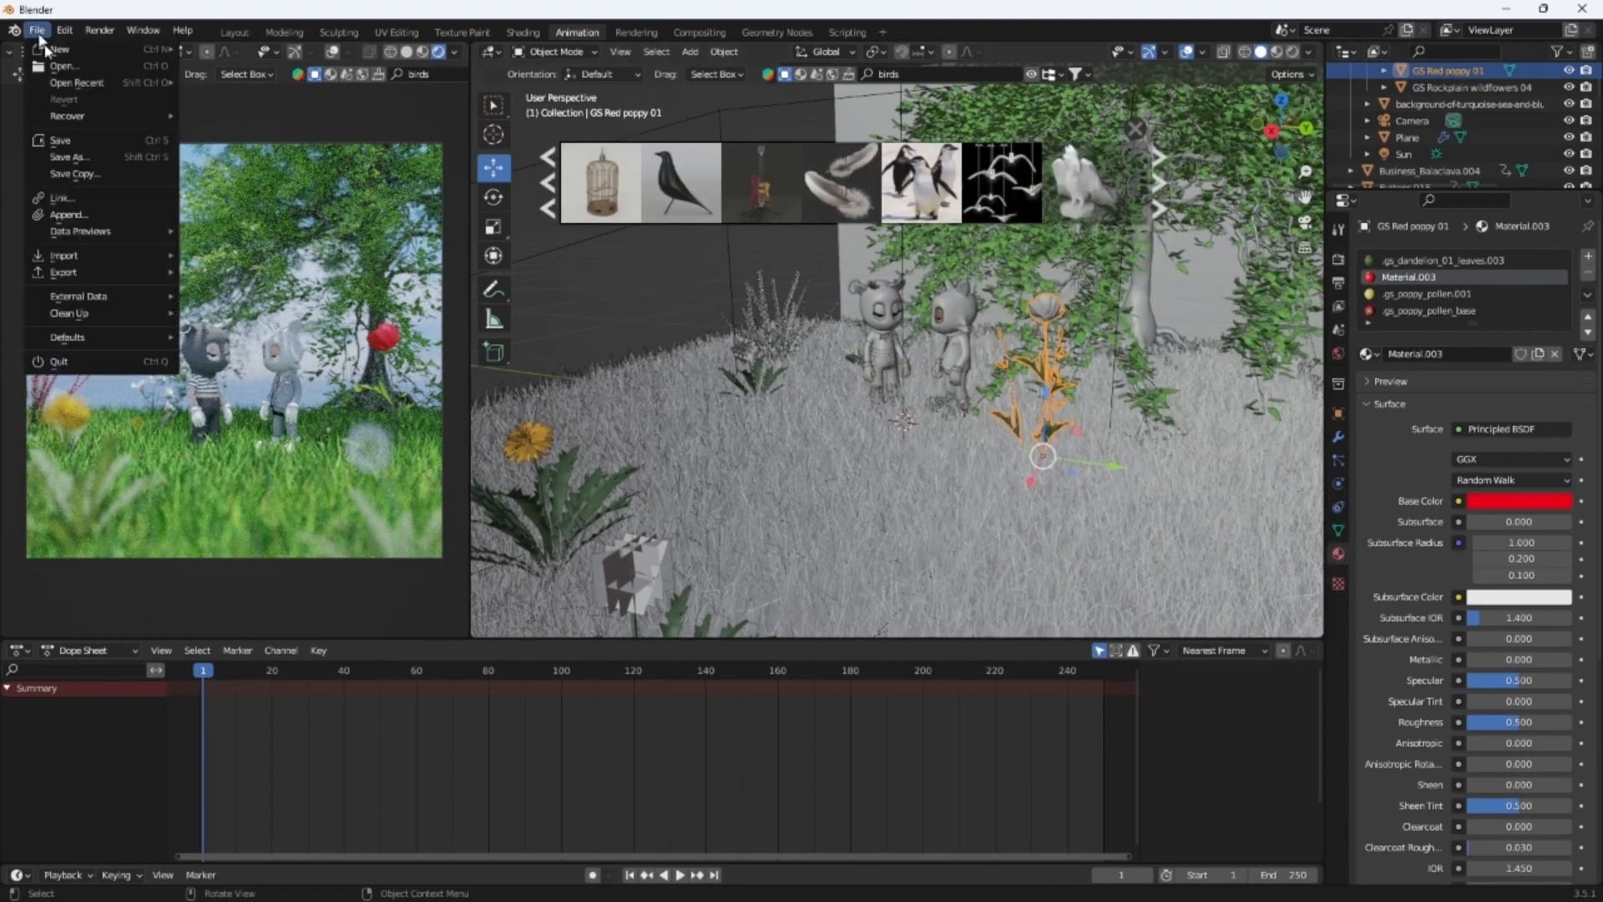
click(117, 158)
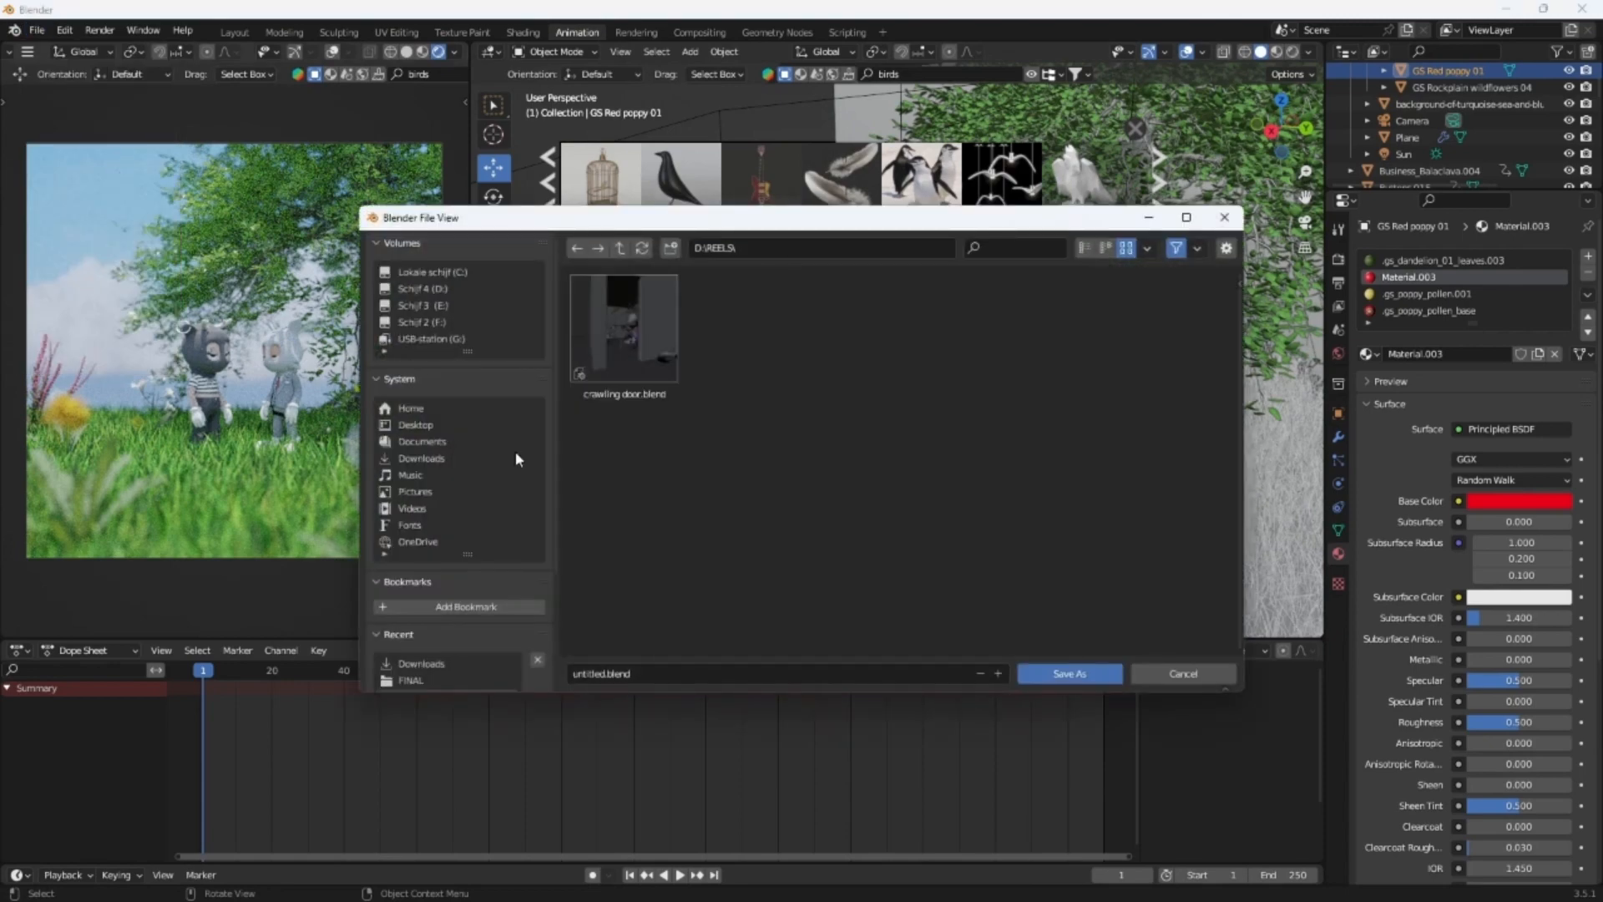
scroll(426, 526, down, 5)
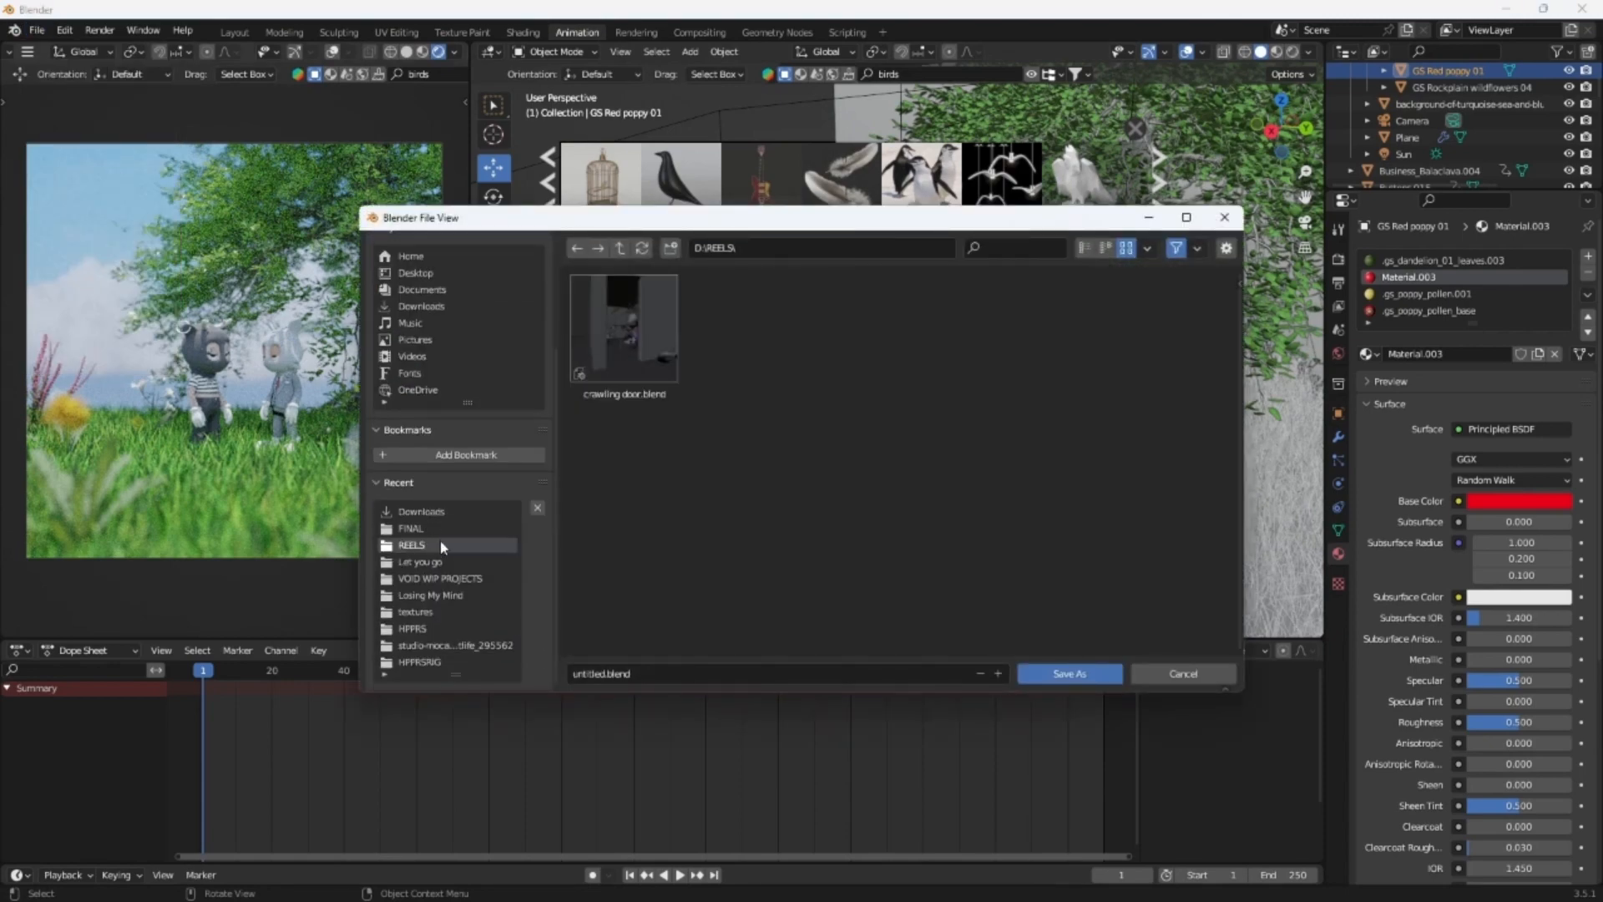
click(440, 578)
click(606, 673)
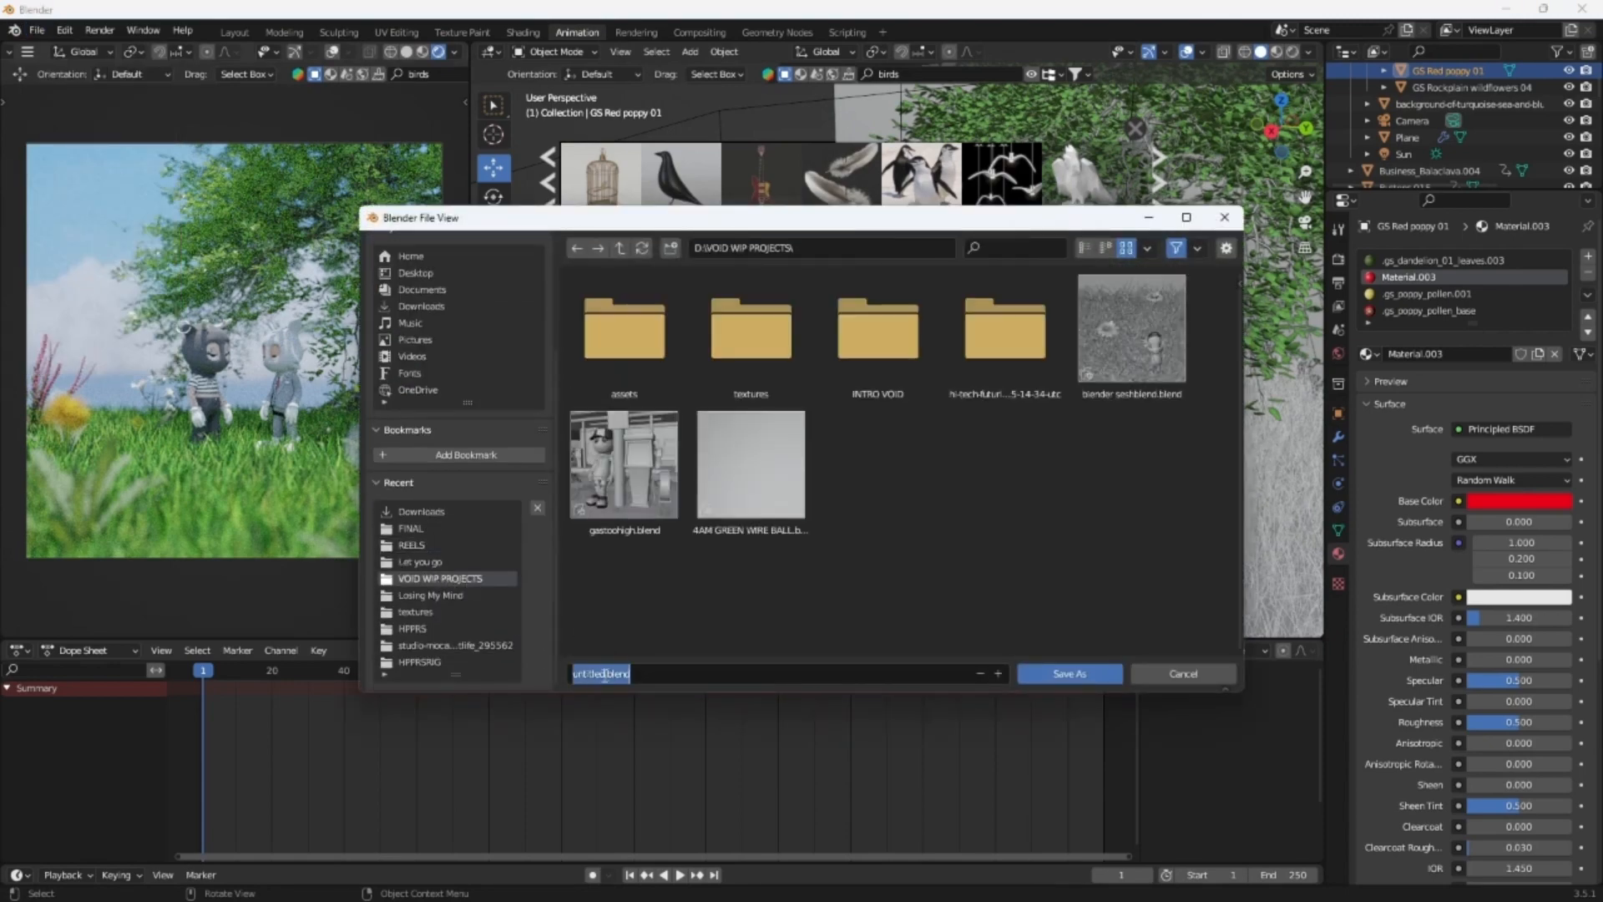
drag(606, 674, 536, 677)
text(blend)
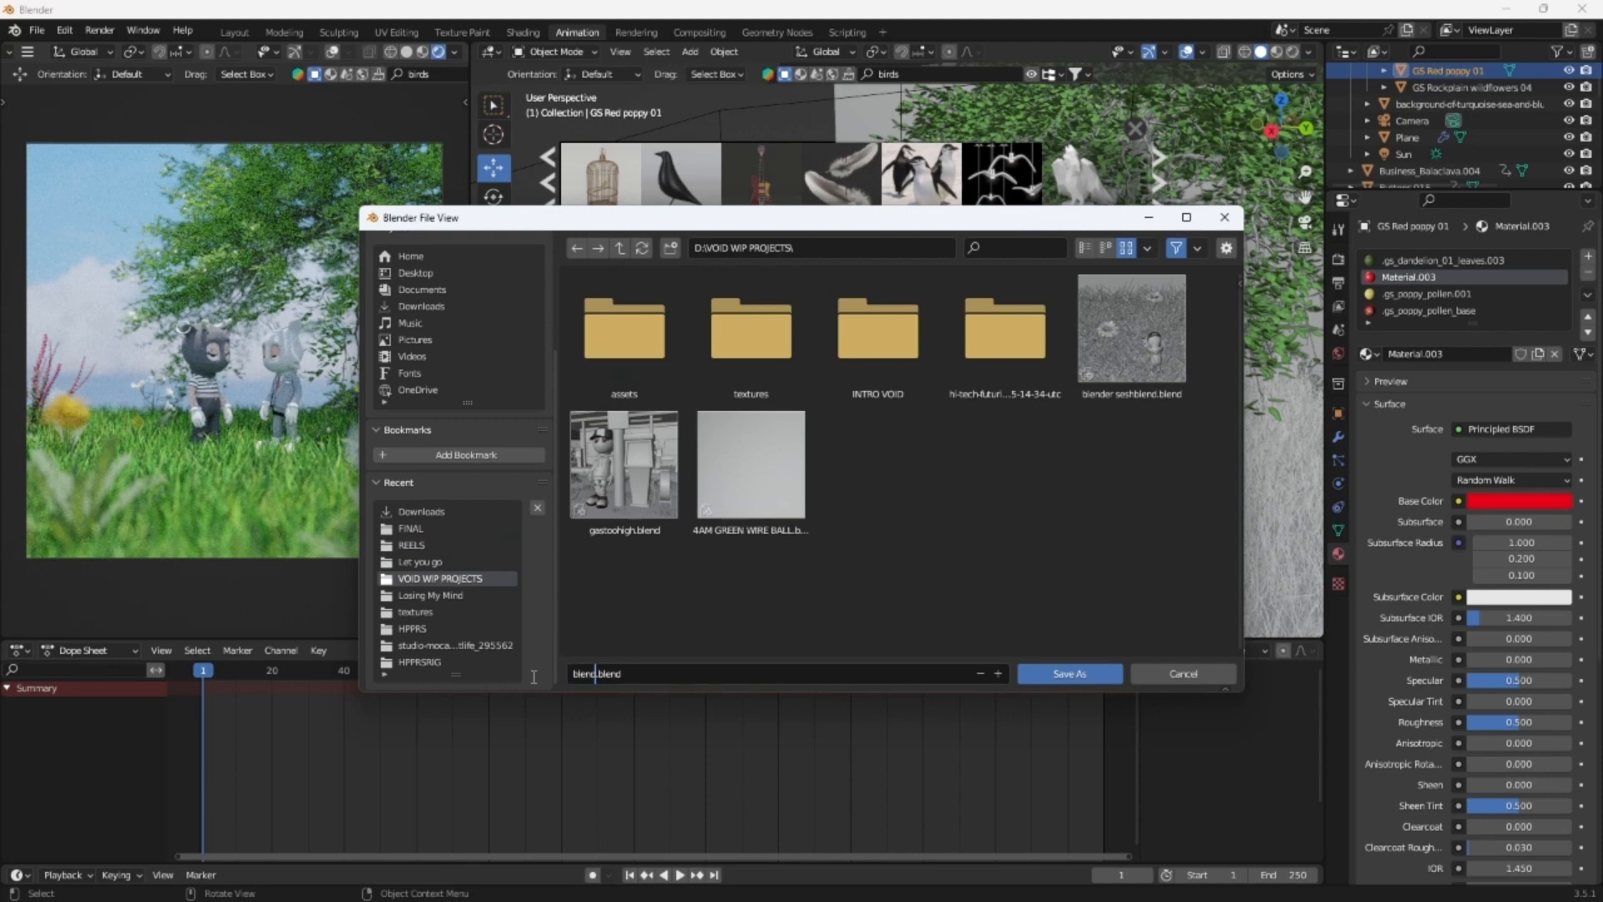
text(er sesh grass)
click(1087, 672)
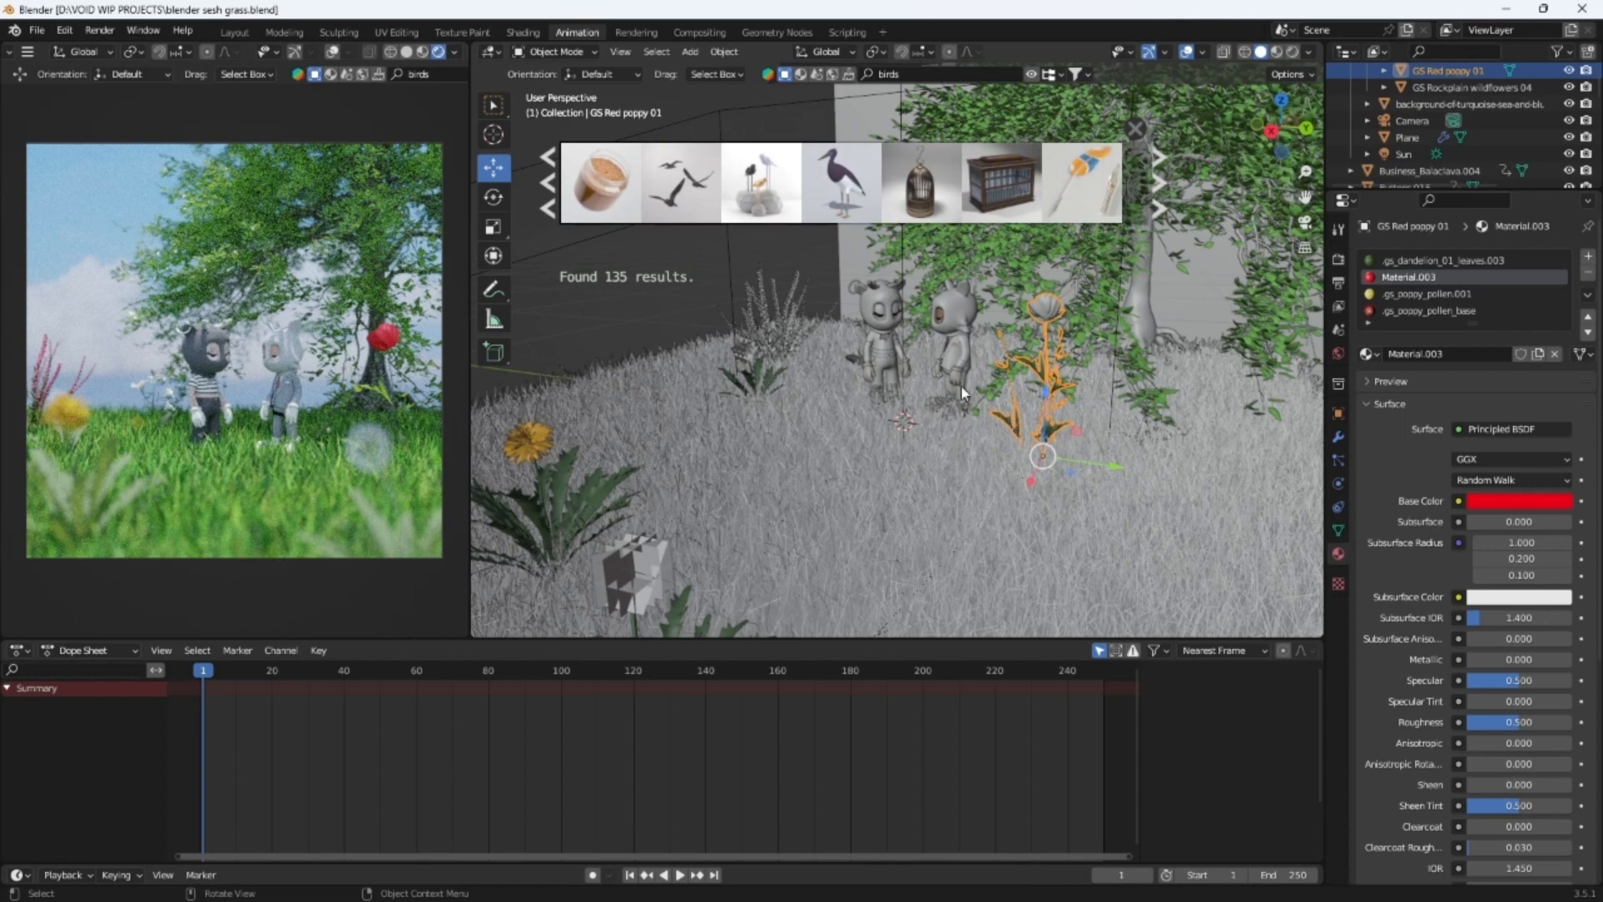
Add the Flat bird model from the library to the grass near the characters and select it
mouse_move(700, 190)
drag(690, 180, 910, 393)
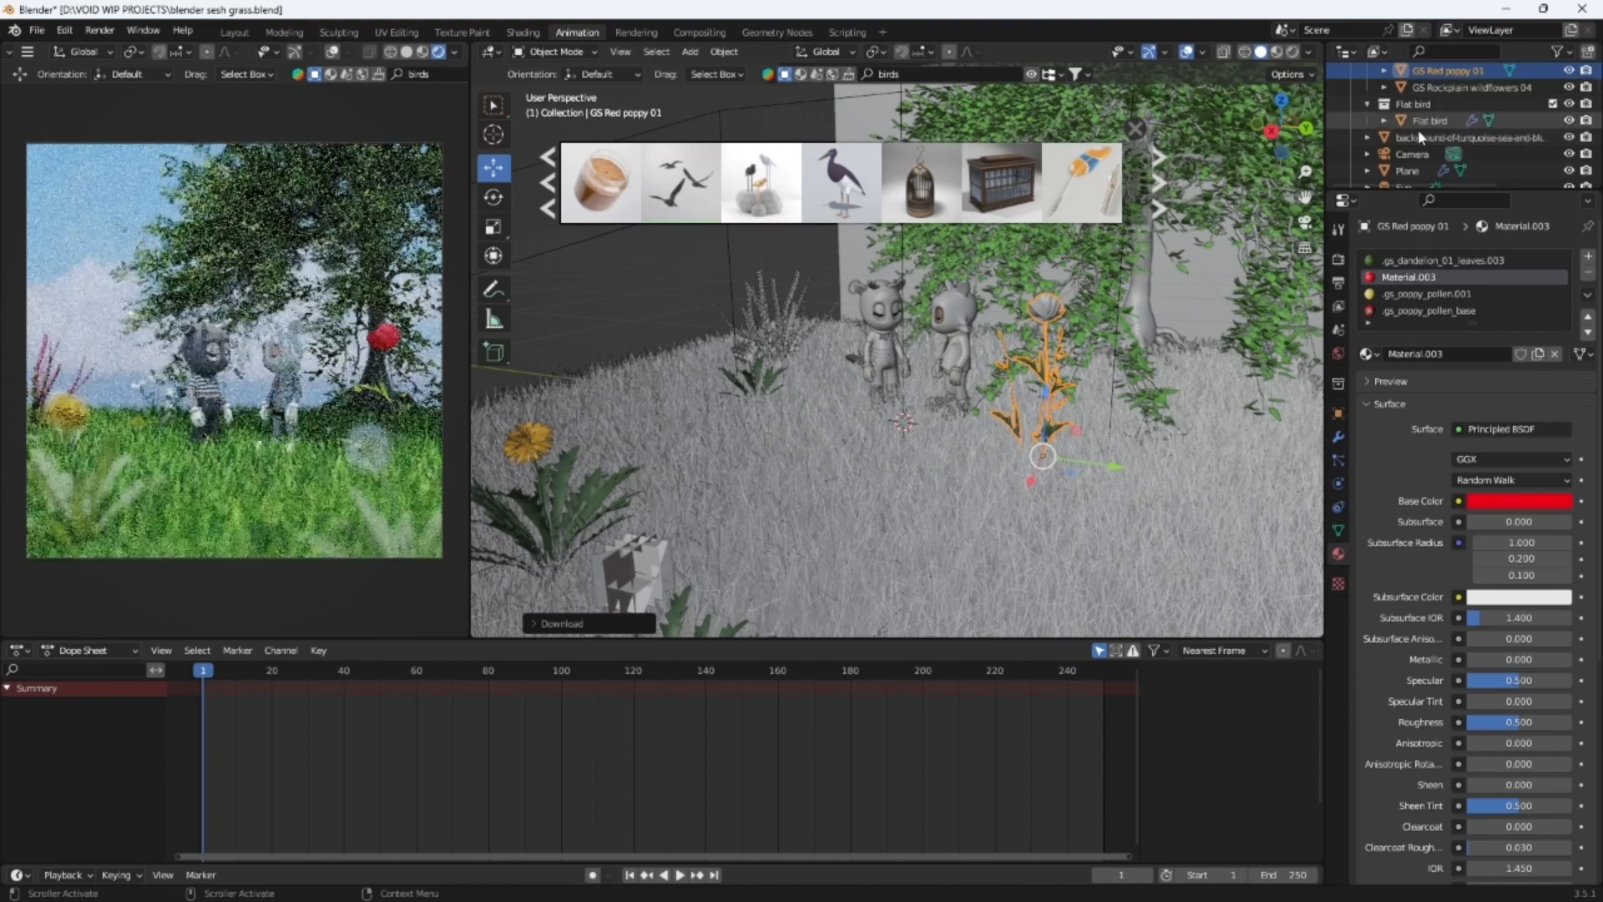
click(1428, 121)
Raise the Flat bird model to about 0.24 m in Z and rotate it to about 92°, -8° and -68.5°
key(shift+space)
key(r)
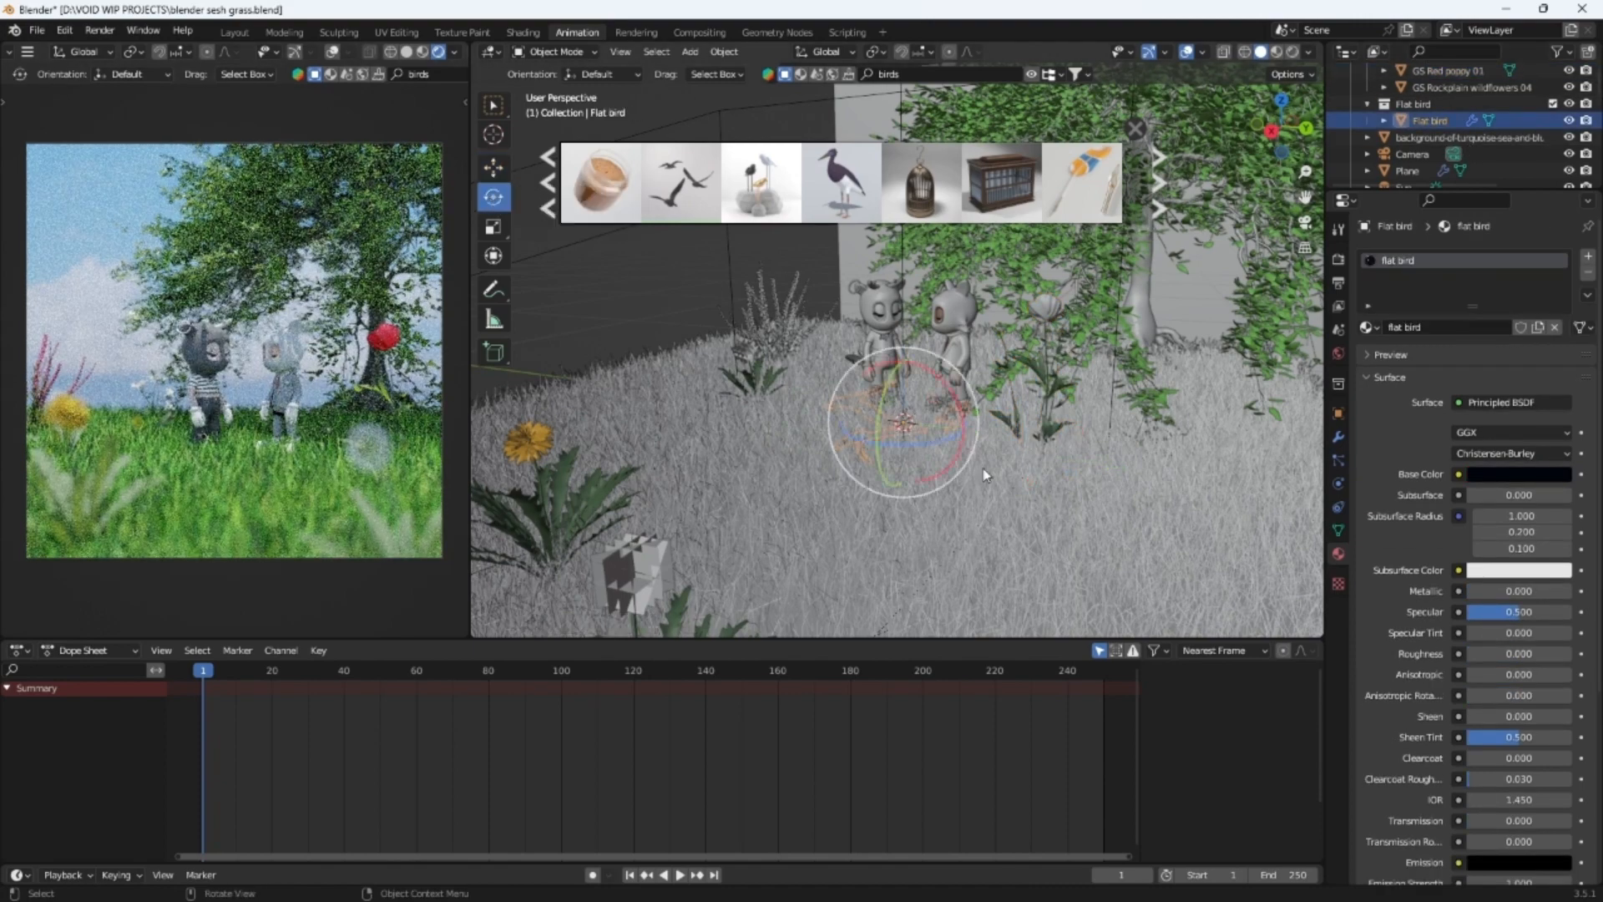
click(493, 168)
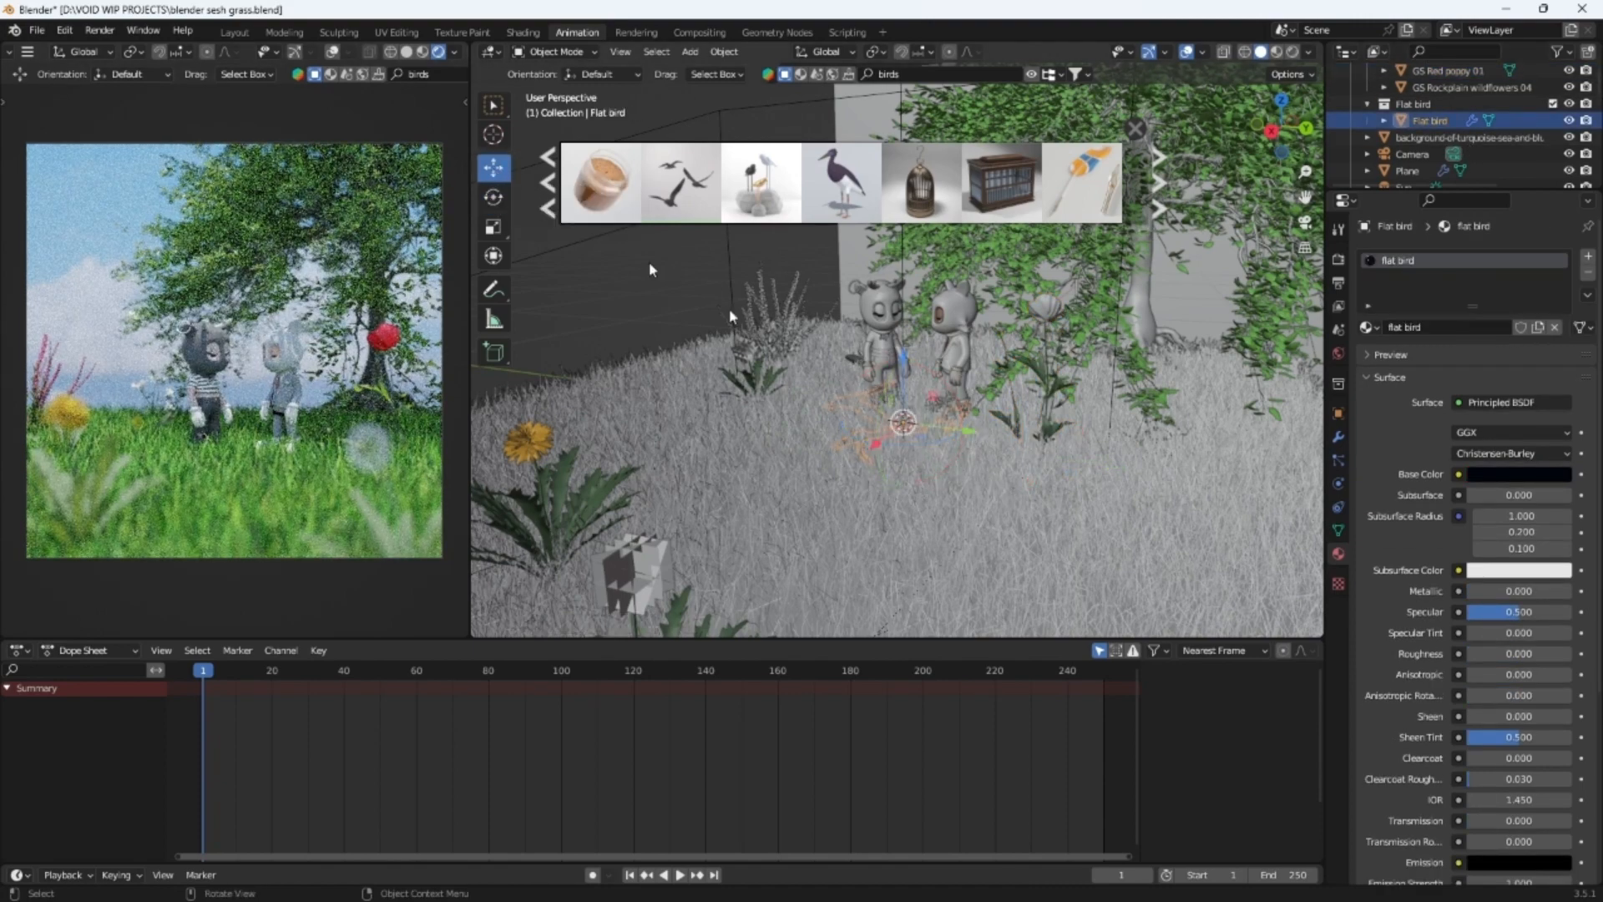
drag(903, 352, 497, 237)
click(493, 197)
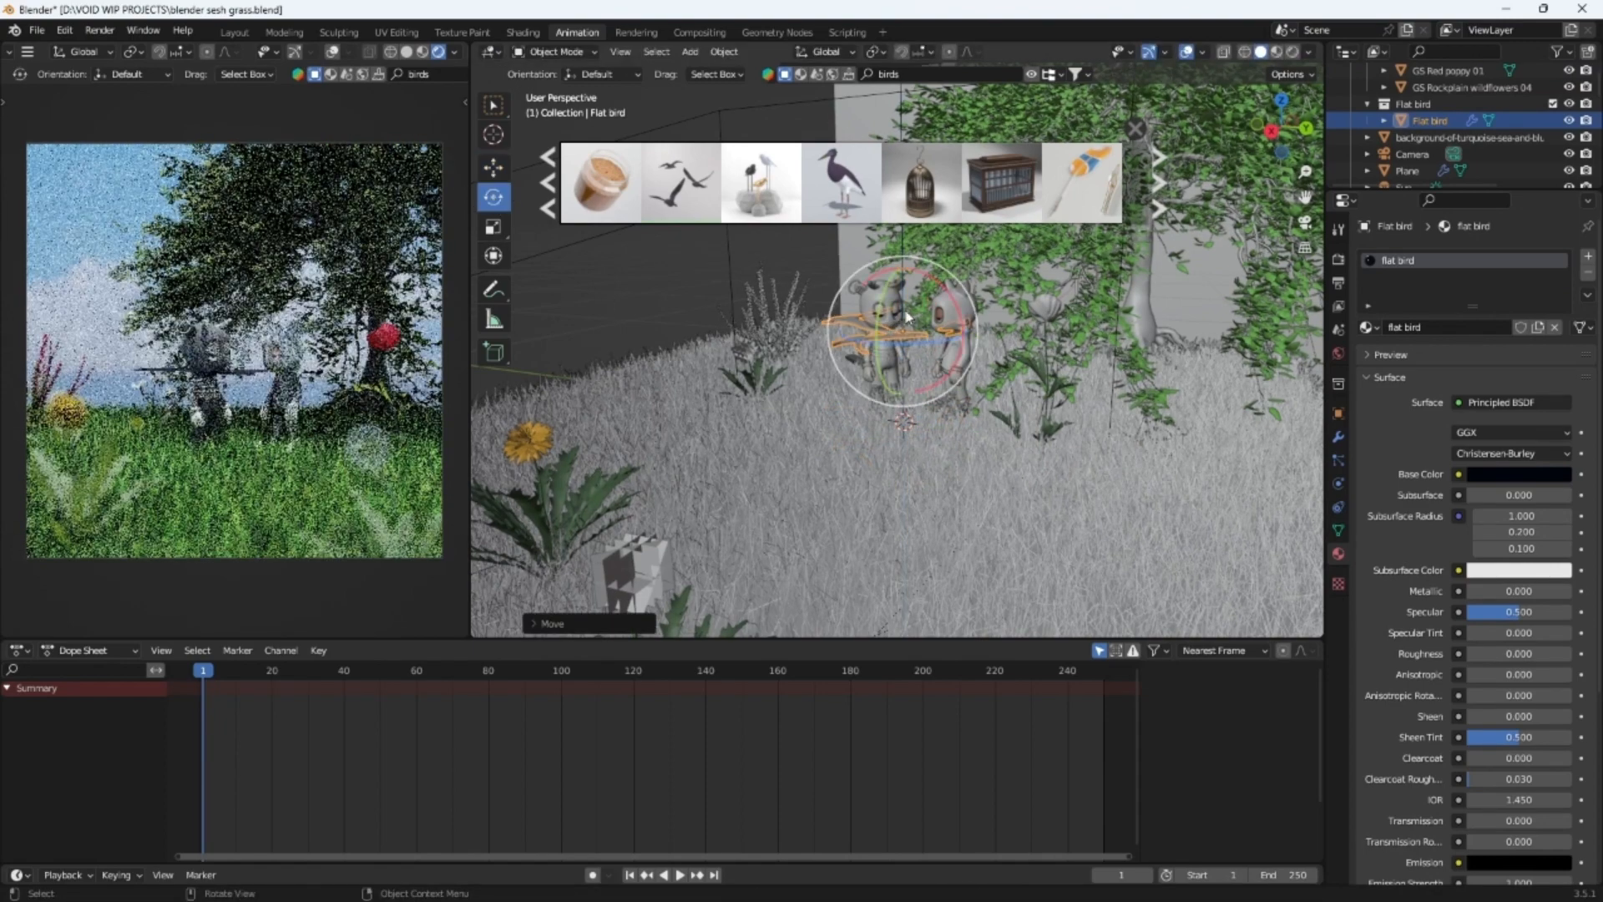
drag(875, 330, 842, 338)
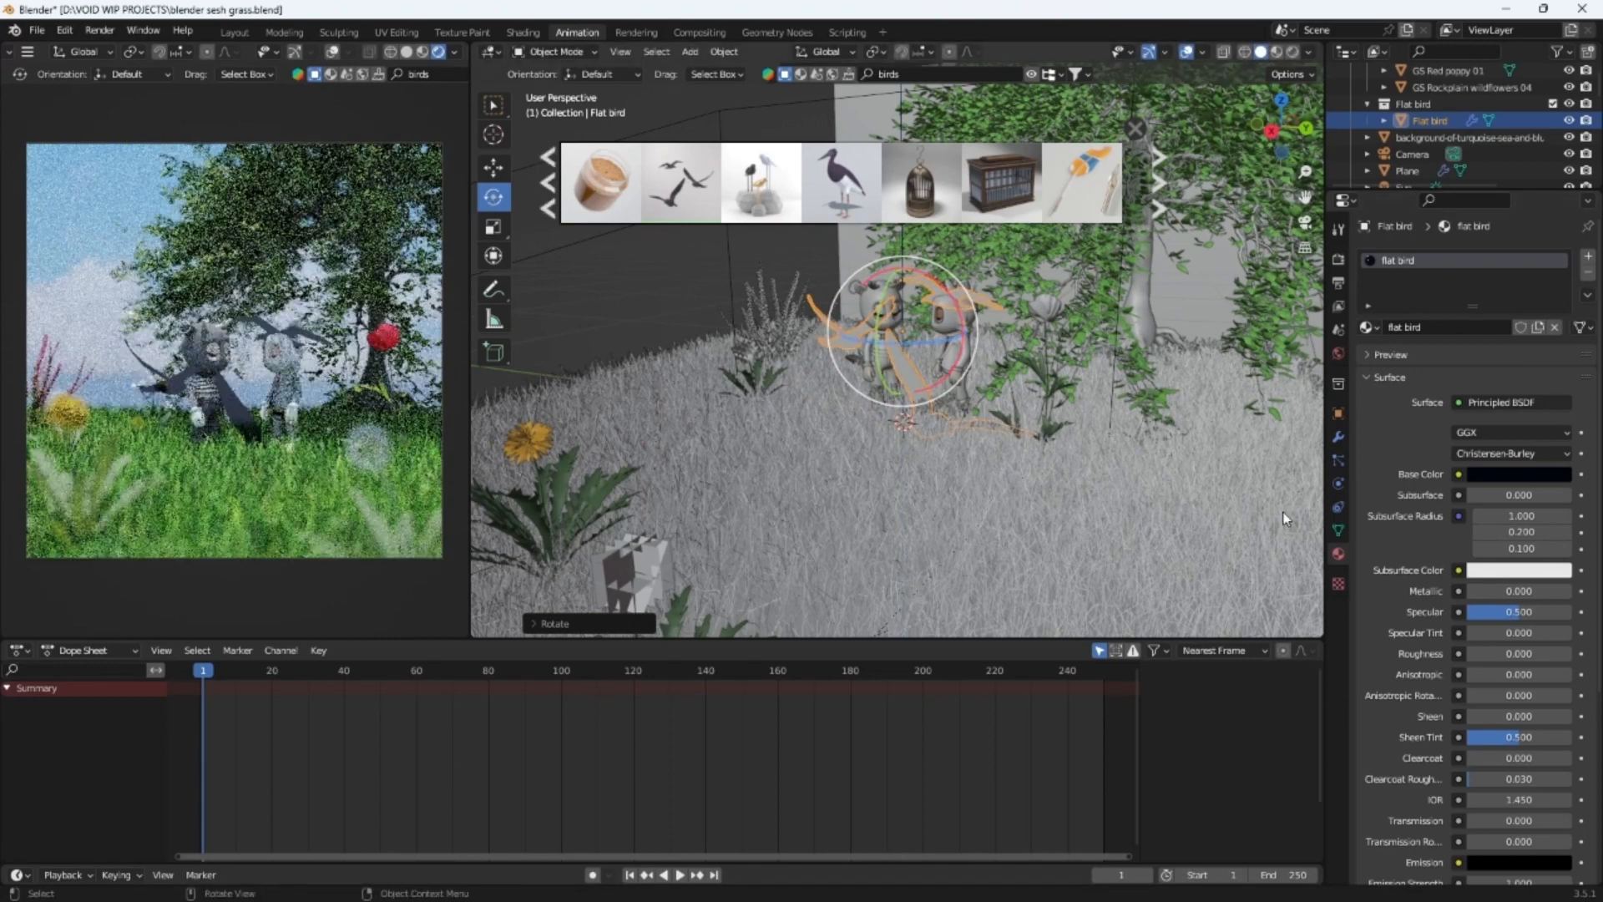
Set the Flat bird model's scale to 0.5 on X, Y and Z
click(1338, 414)
click(1502, 437)
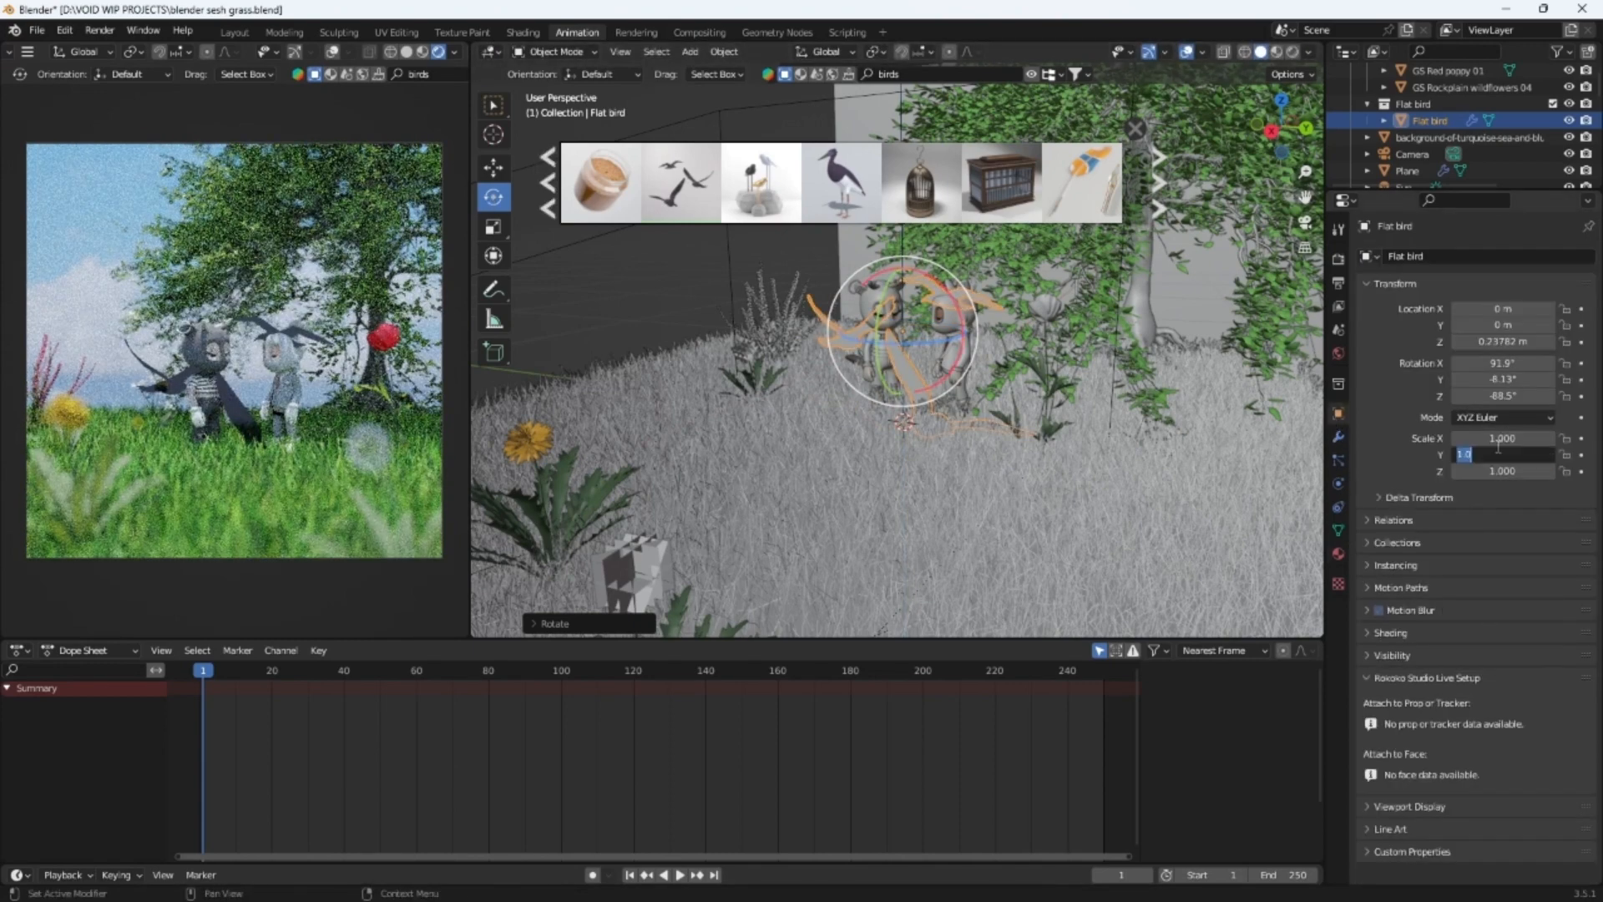
text(0.5)
key(Return)
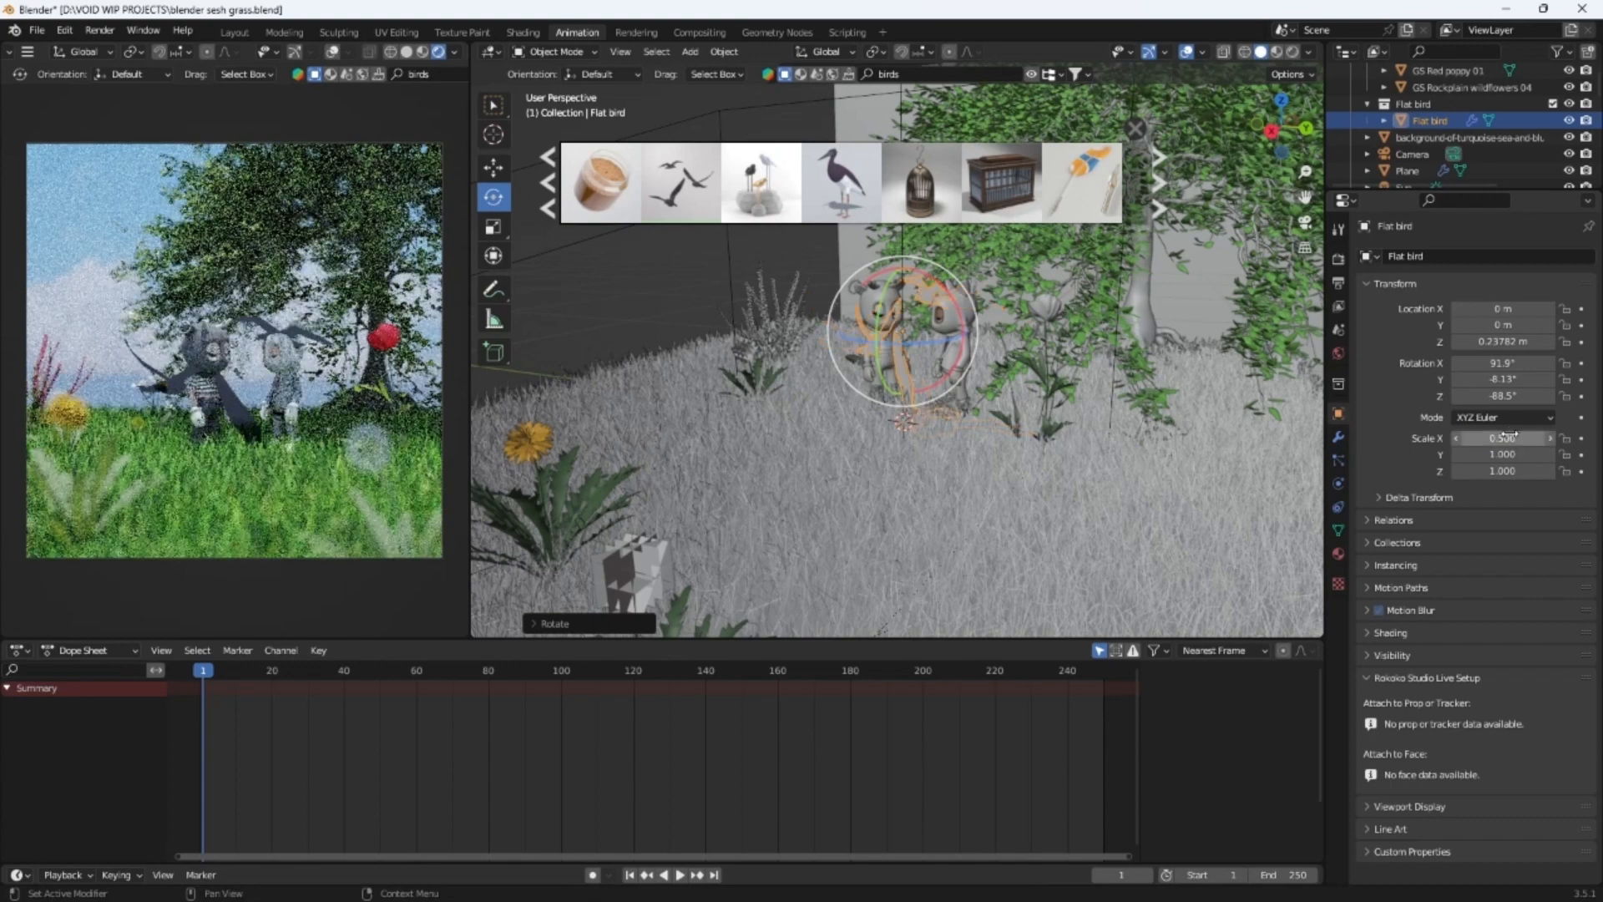
click(1503, 454)
text(0.5)
key(Return)
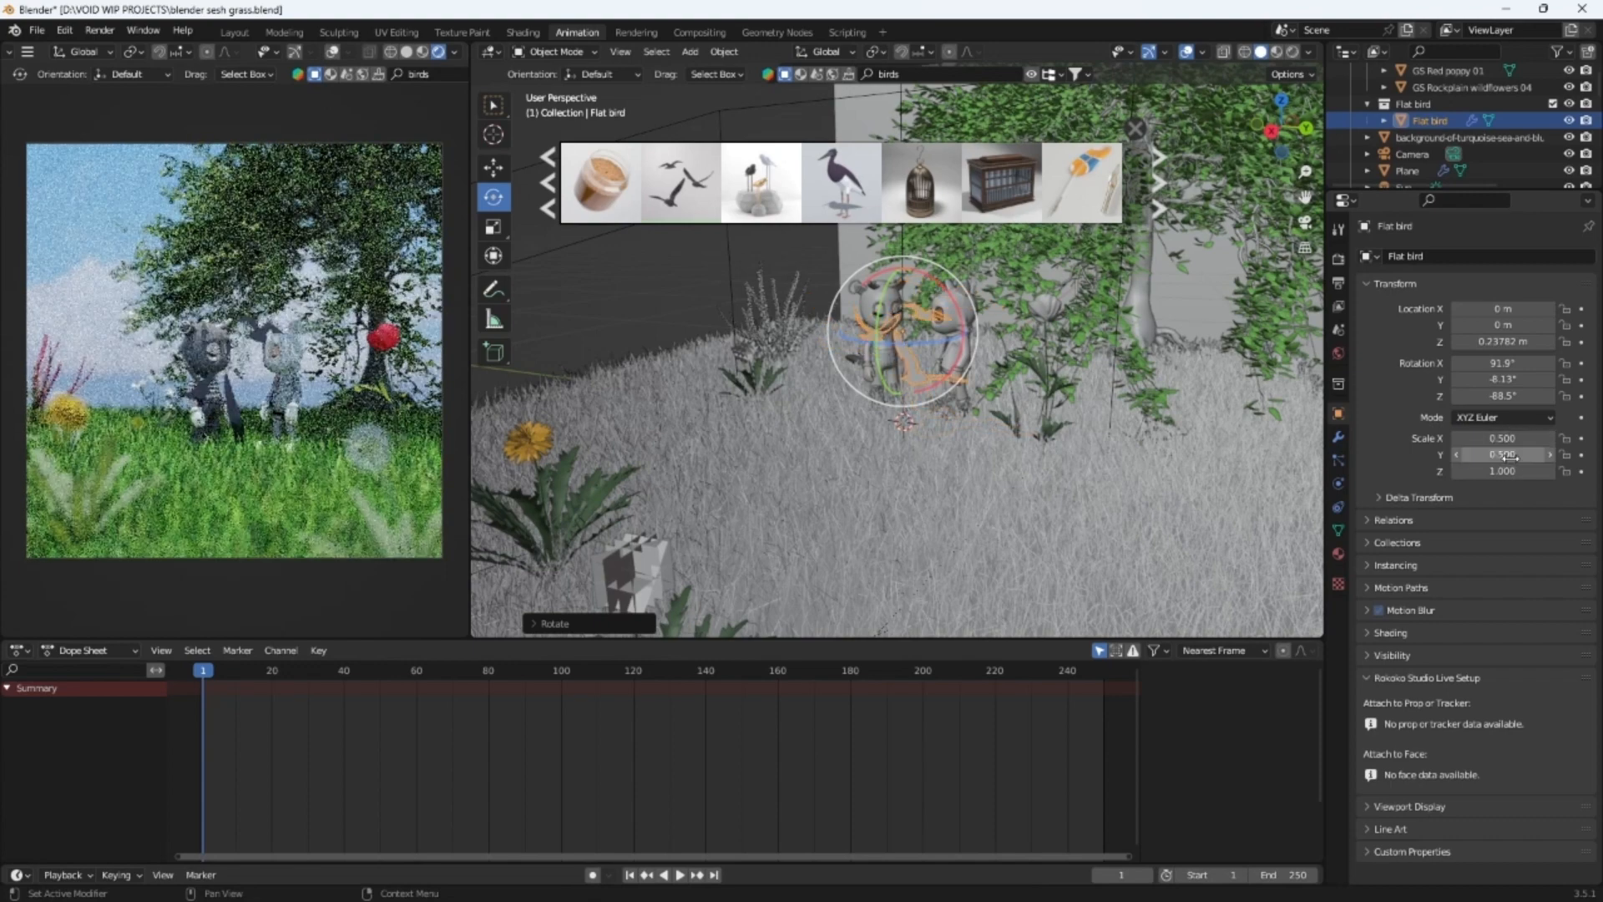
click(1513, 472)
text(0.5)
key(Return)
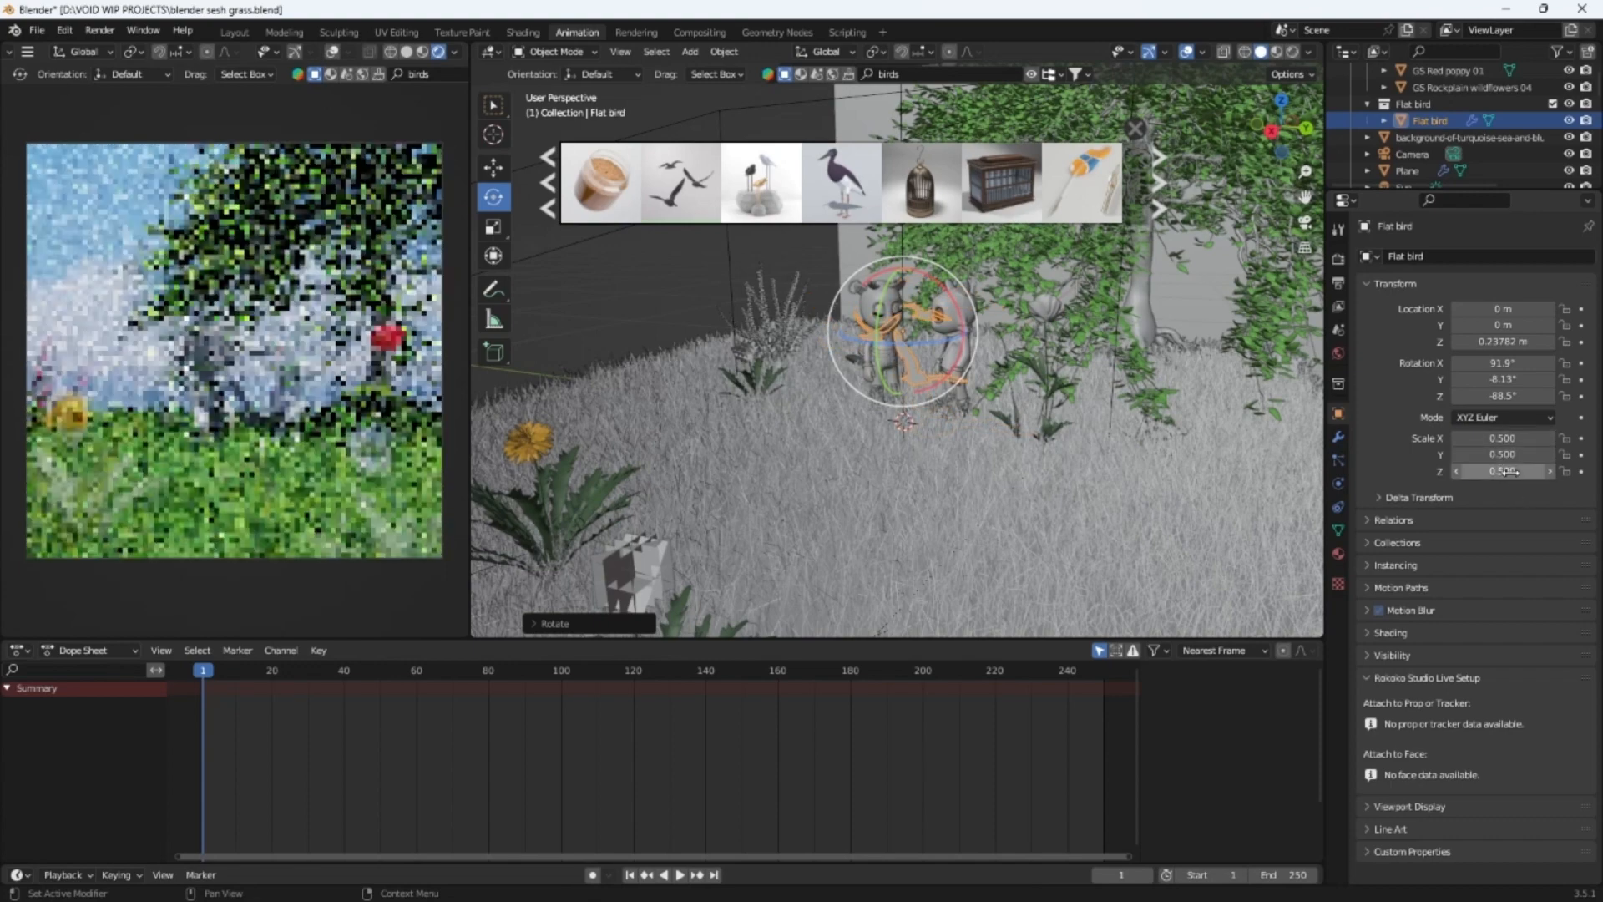
Raise the Flat bird model above the characters to about 0.63 m in Z
click(501, 166)
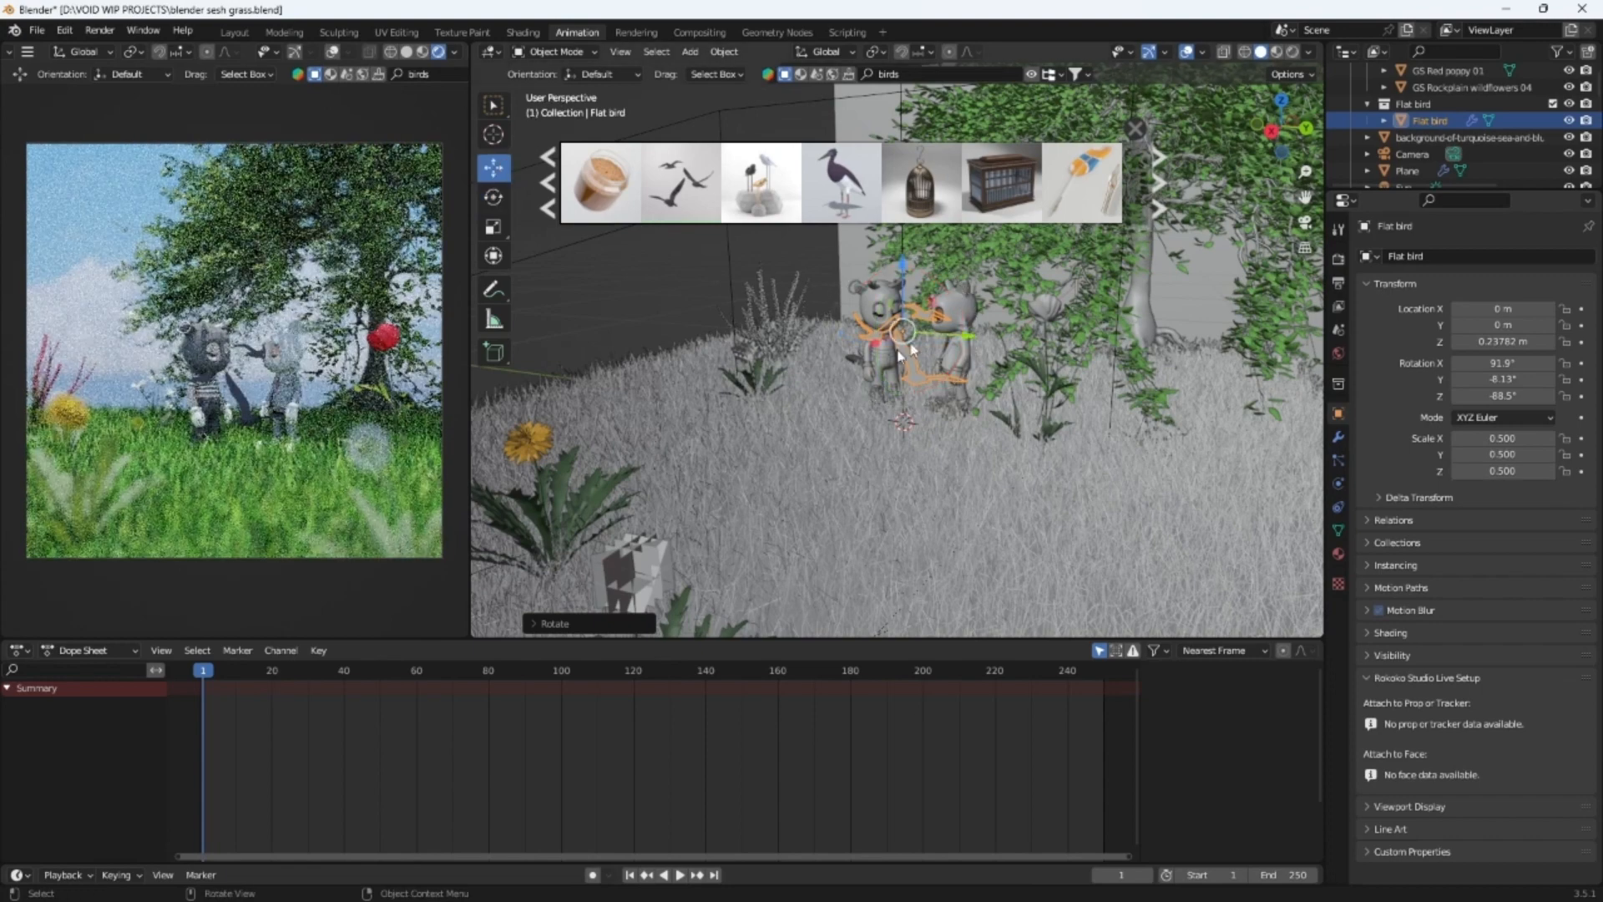
middle_drag(891, 391, 881, 413)
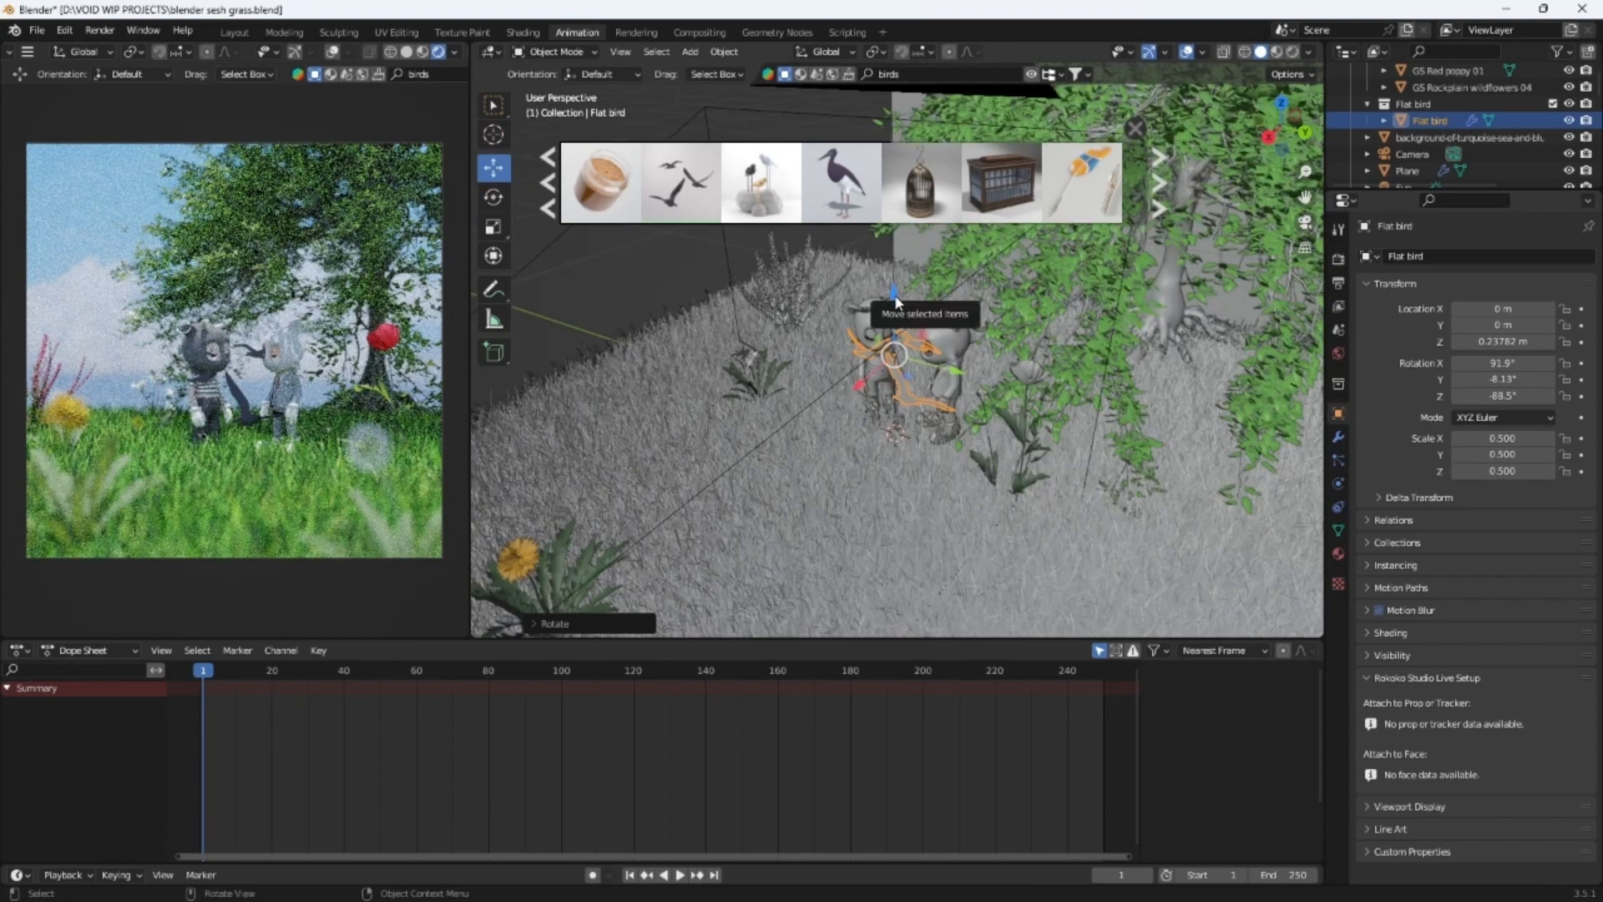
drag(897, 290, 893, 125)
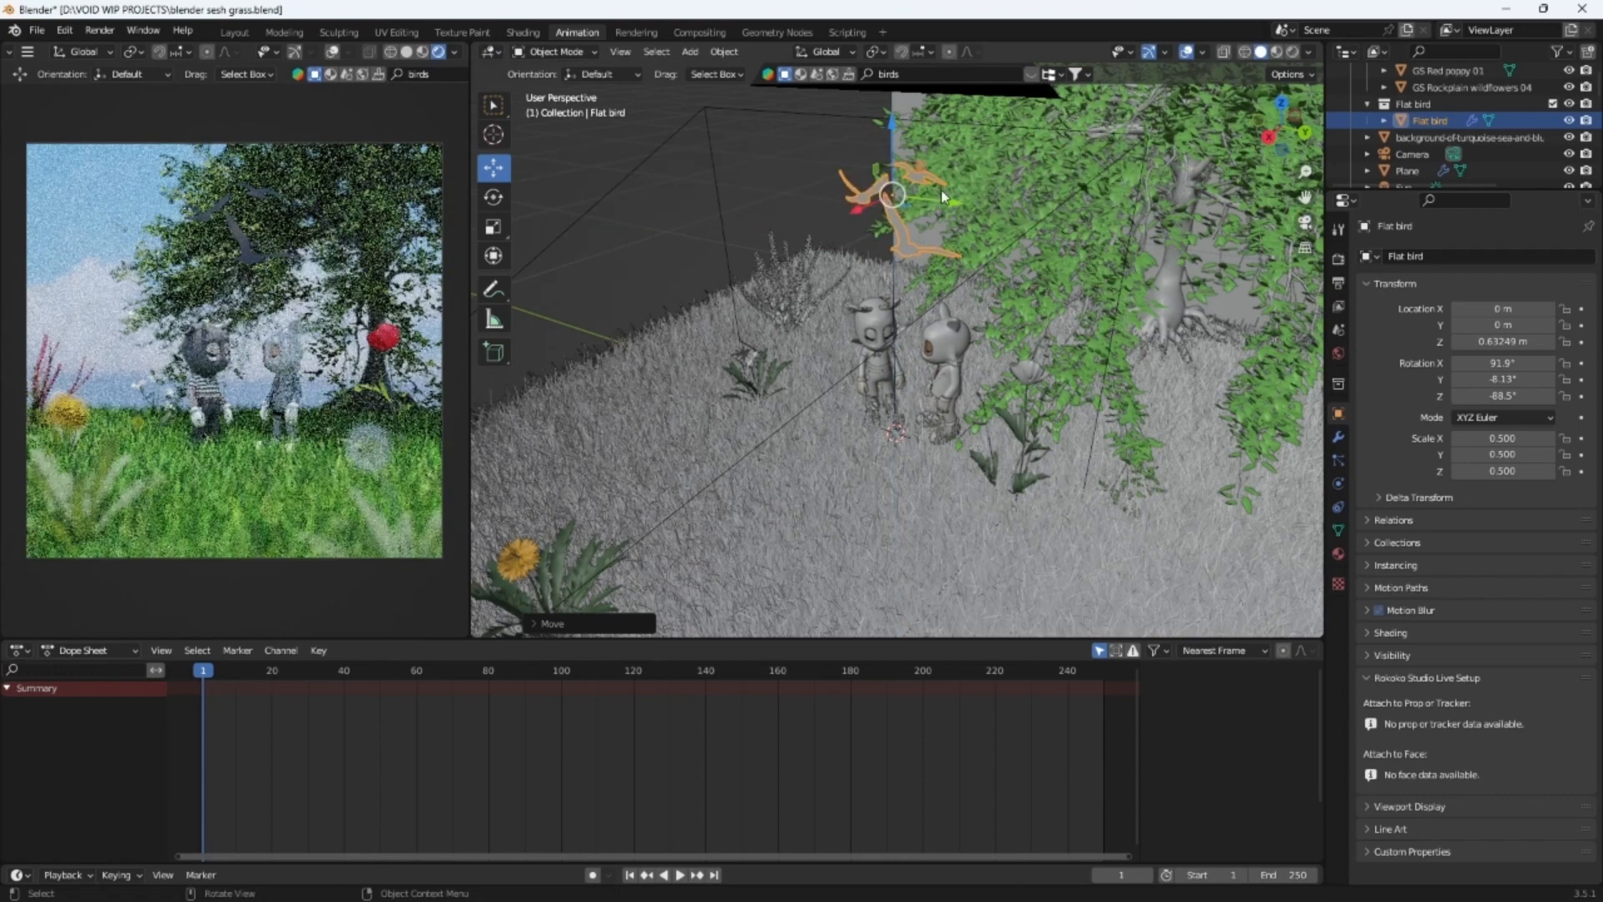
Move the Flat bird model into the sky beside the tree, to about X -1.63 m, Y -0.72 m, Z 0.97 m
drag(945, 199, 901, 35)
scroll(907, 251, down, 3)
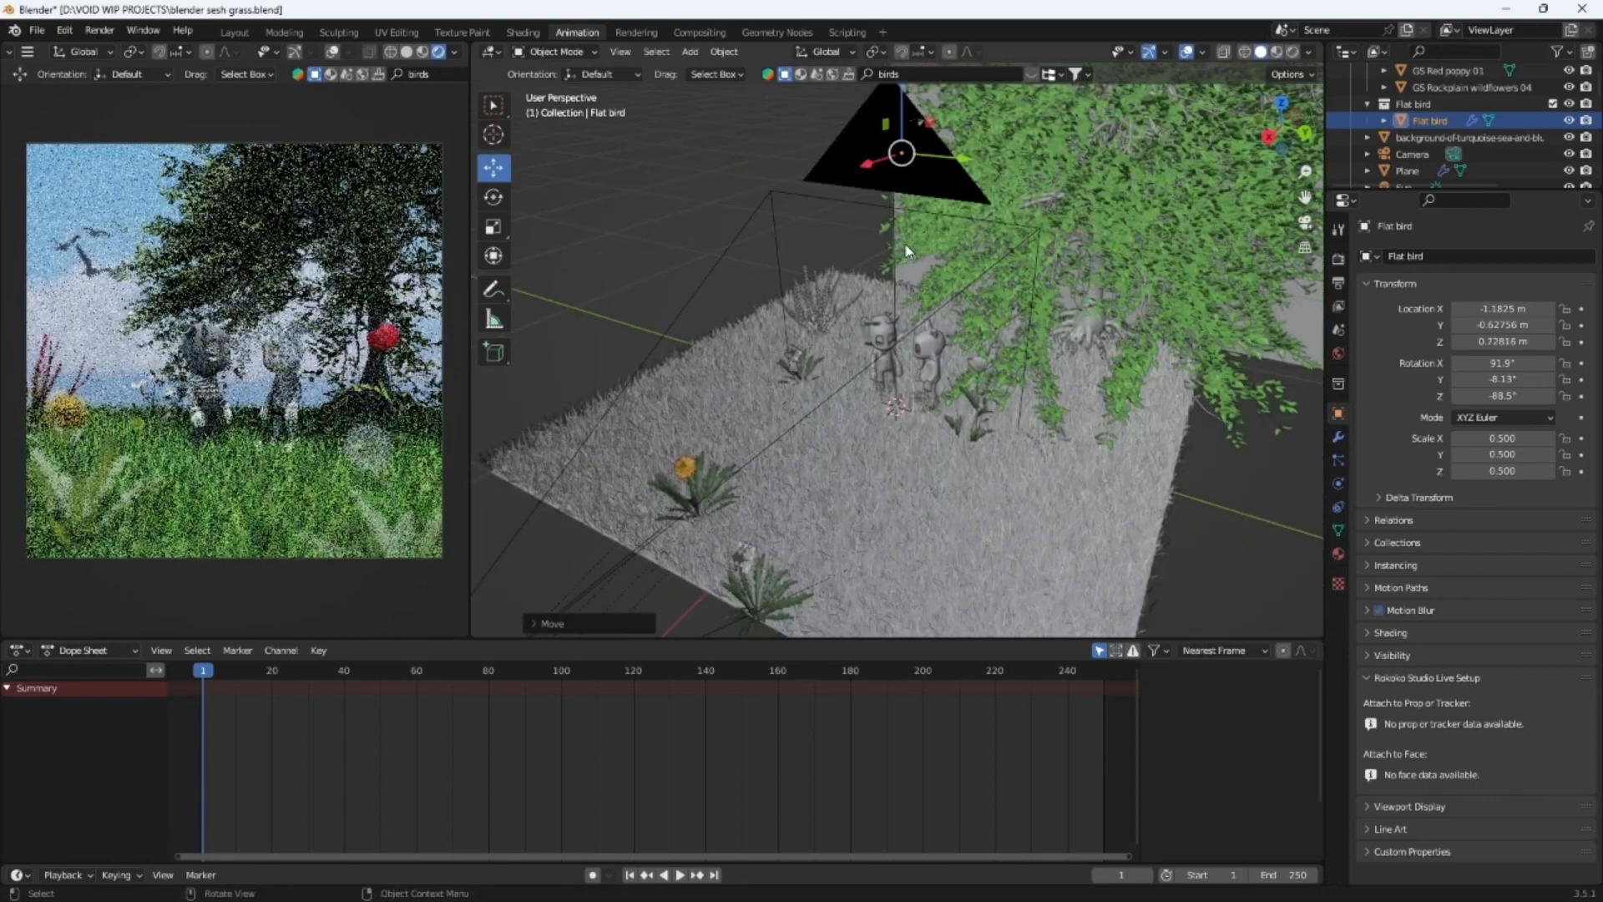
middle_drag(909, 251, 863, 324)
drag(964, 95, 1055, 147)
scroll(1055, 147, down, 2)
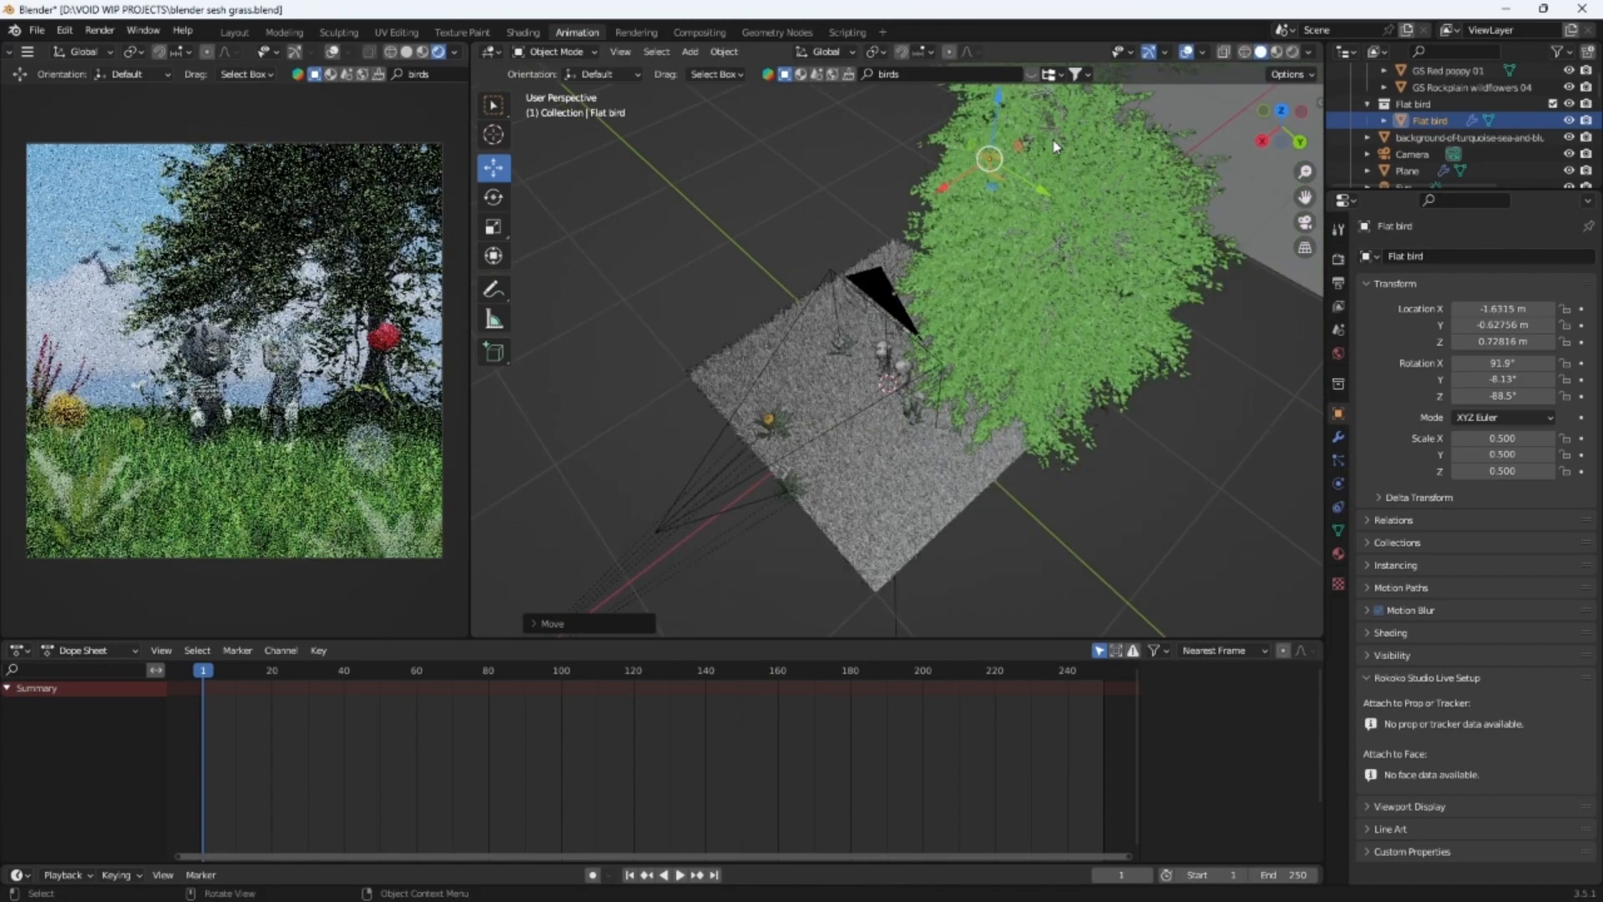
drag(998, 100, 1006, 75)
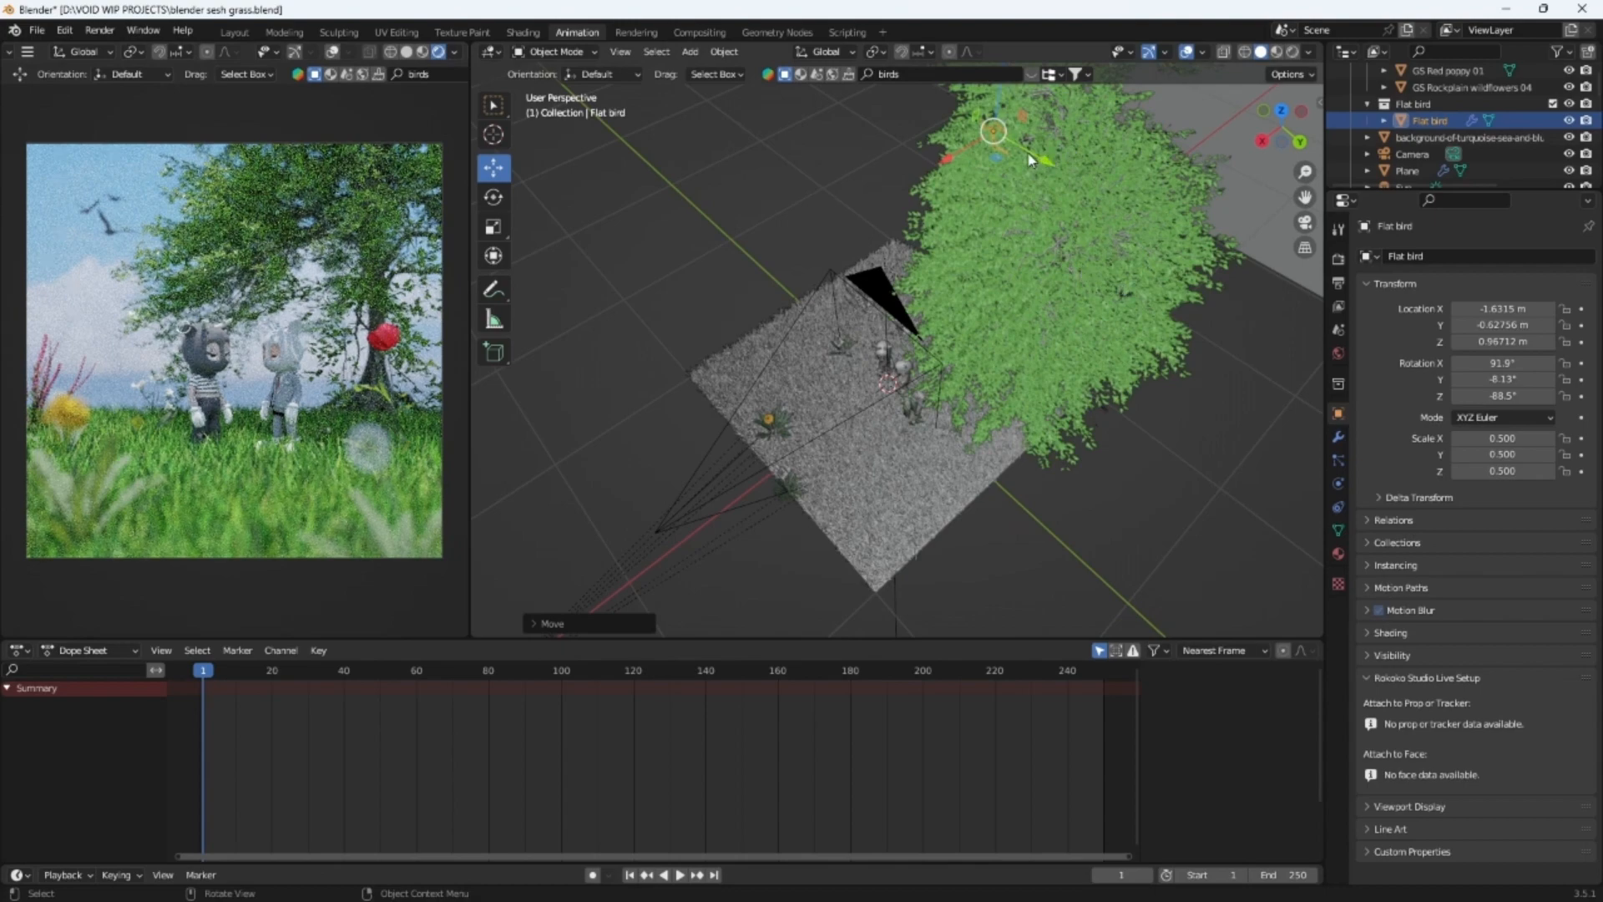
drag(1032, 160, 1016, 146)
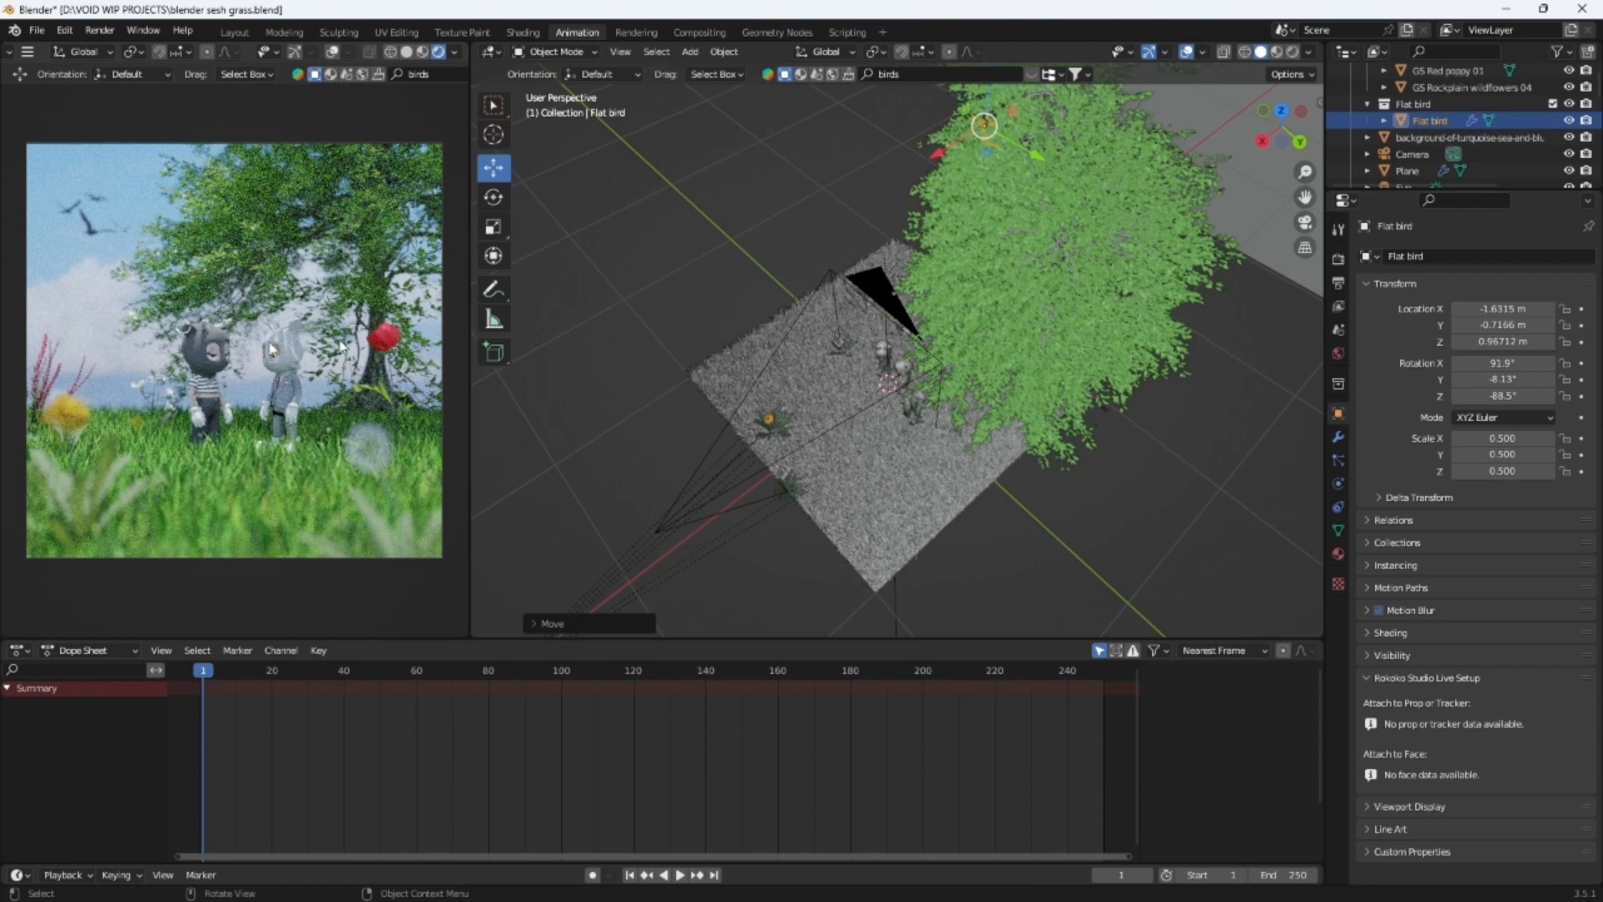
Select the Sun light and raise it above the scene to about 2.17 m in Z
middle_drag(1054, 218, 1038, 292)
scroll(924, 357, up, 8)
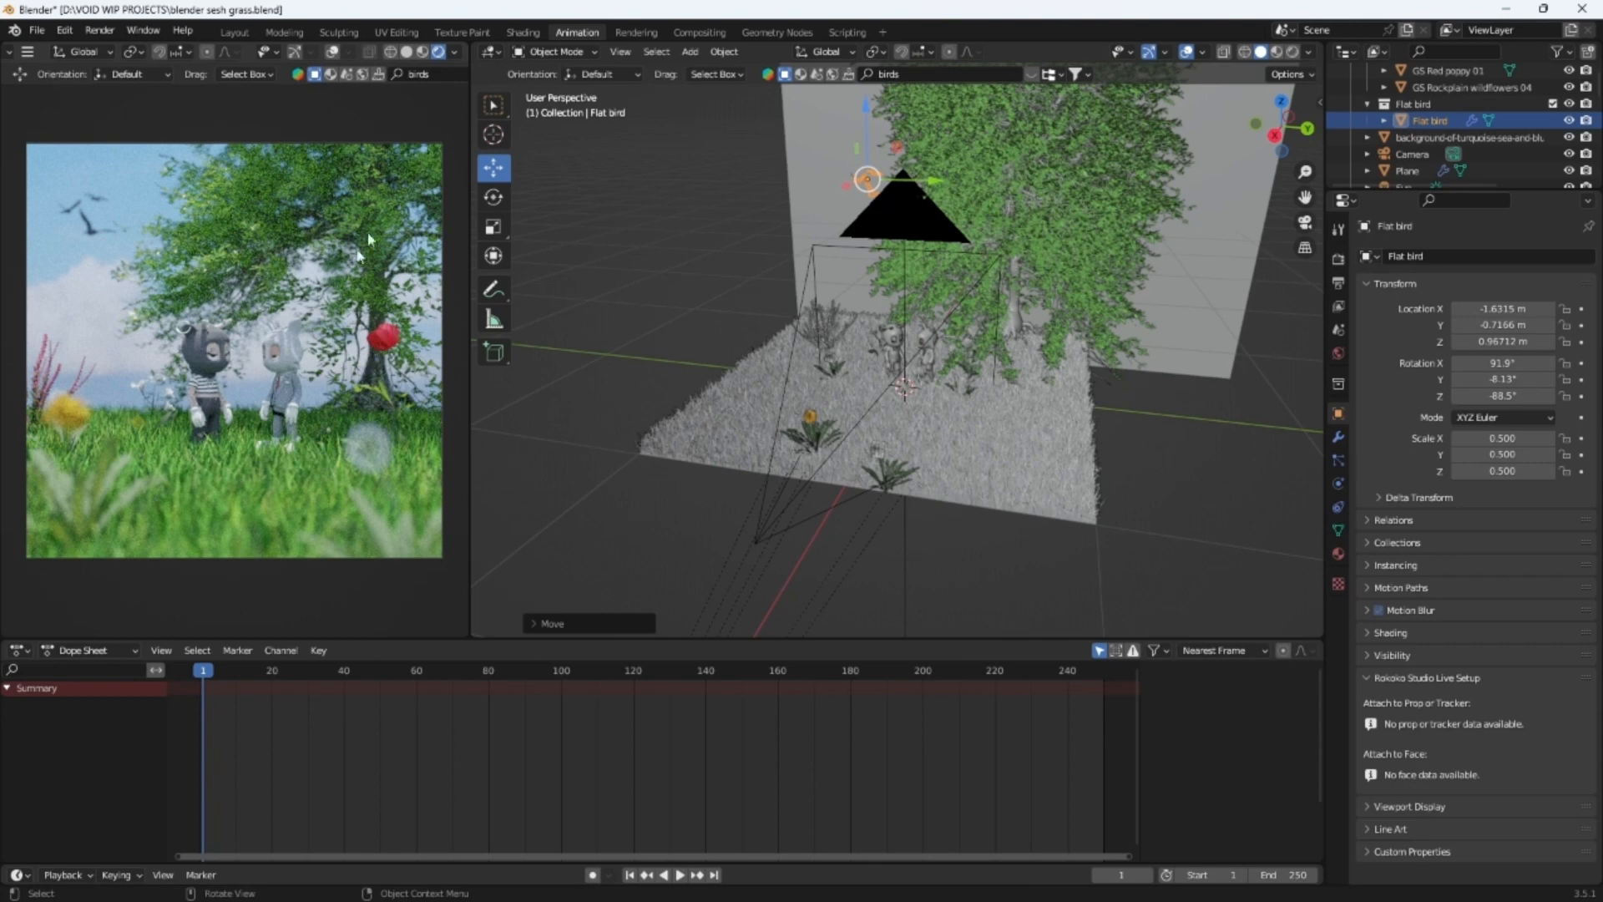
scroll(1077, 317, down, 3)
scroll(1494, 88, up, 5)
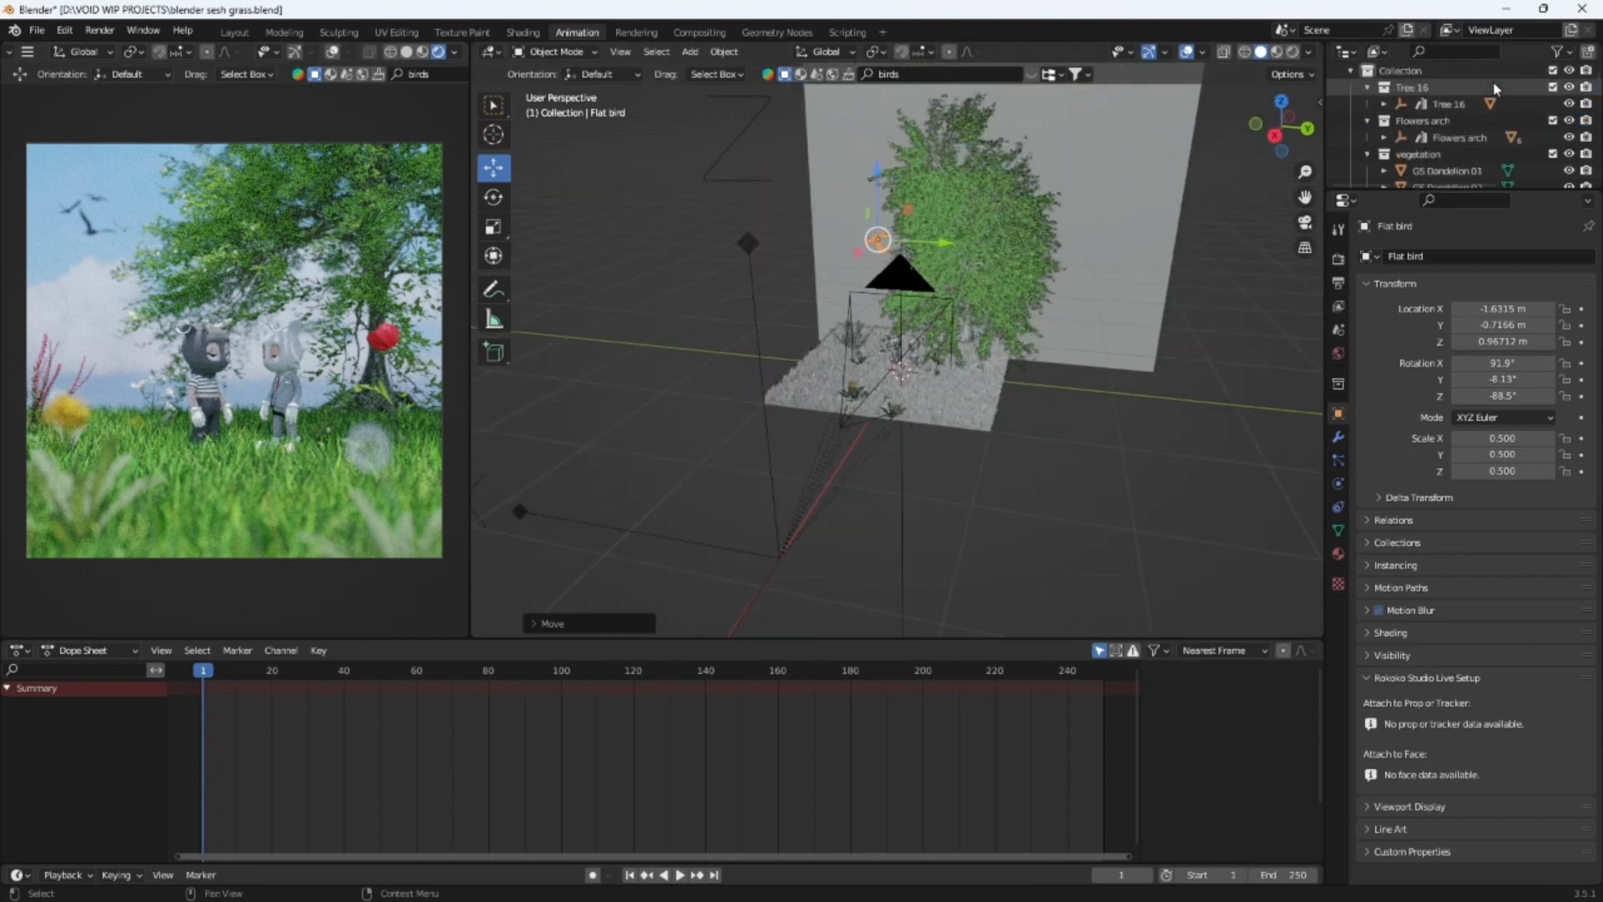
scroll(1495, 88, down, 8)
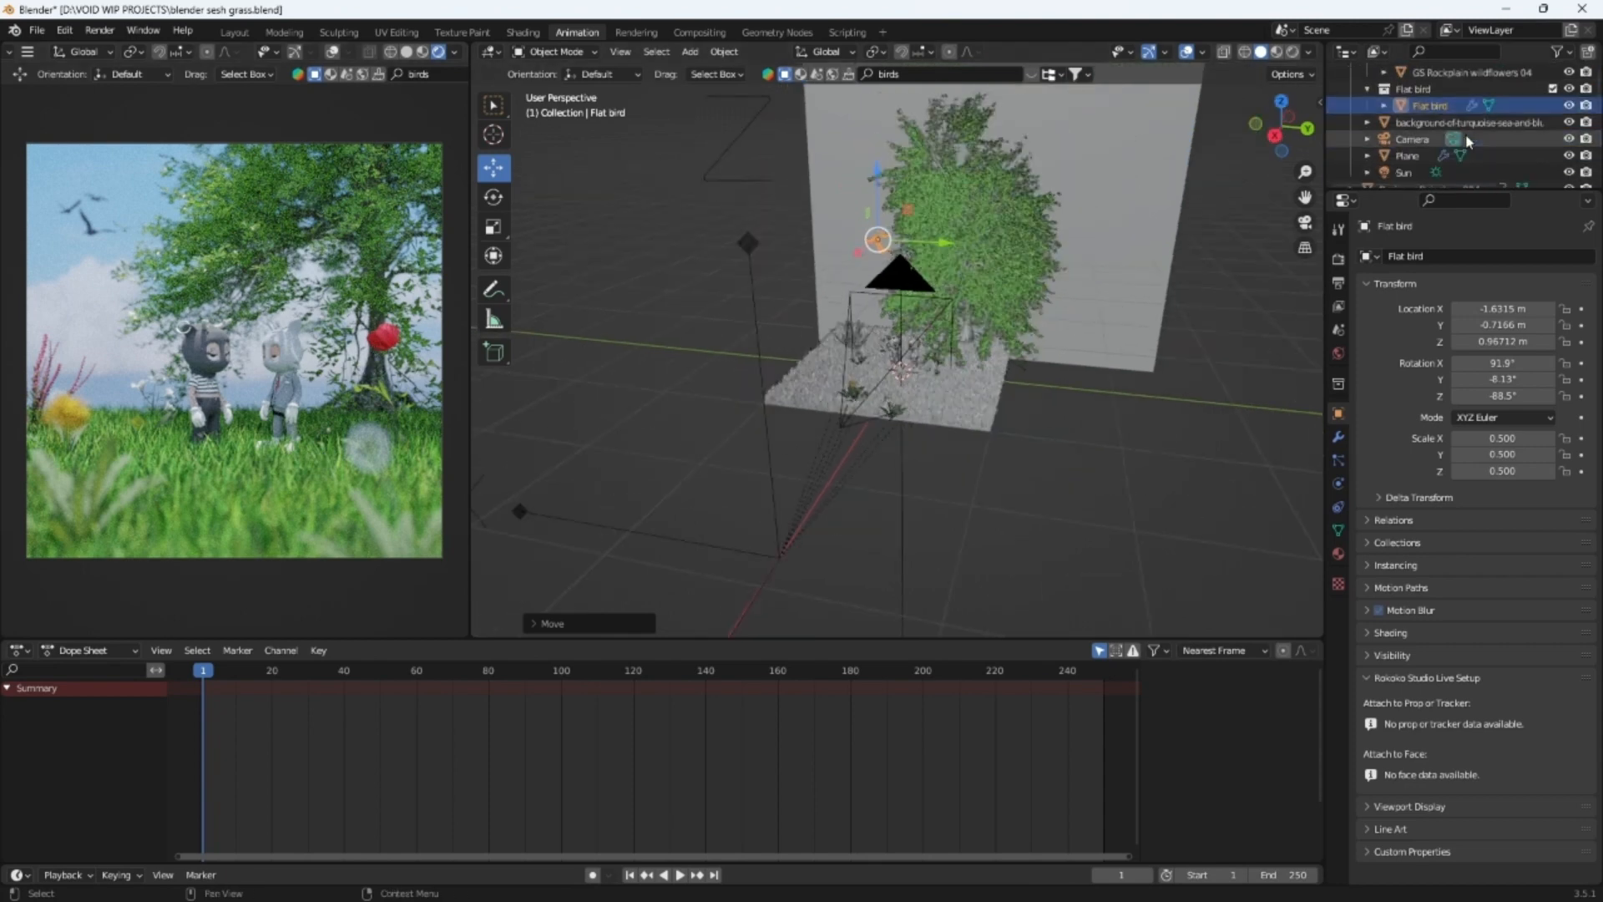
click(1413, 173)
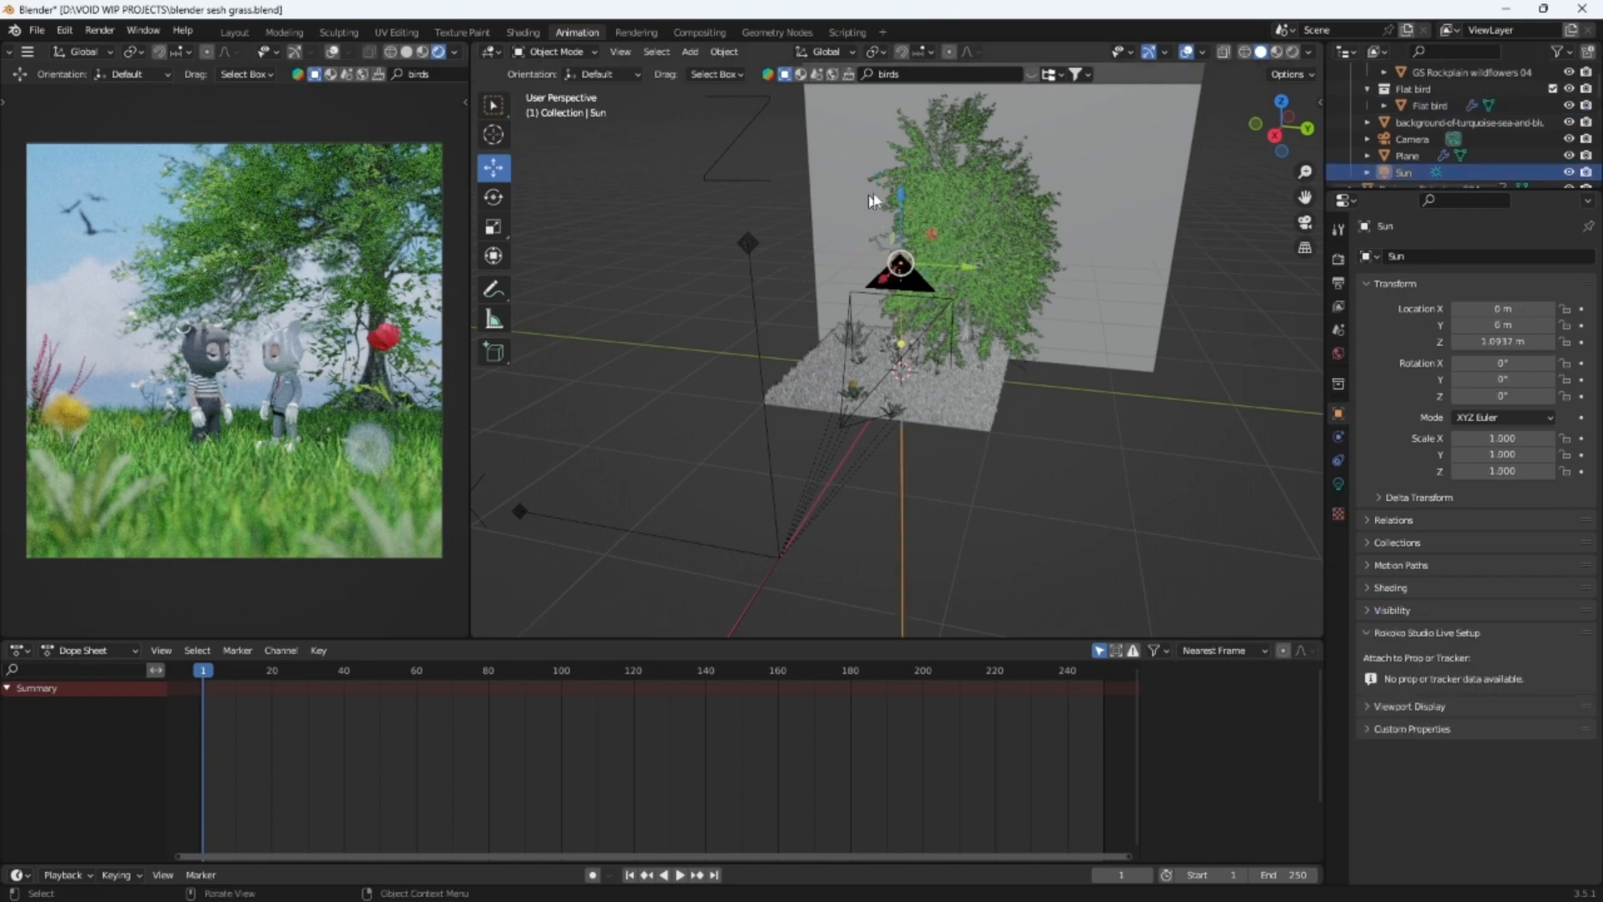
drag(900, 200, 898, 74)
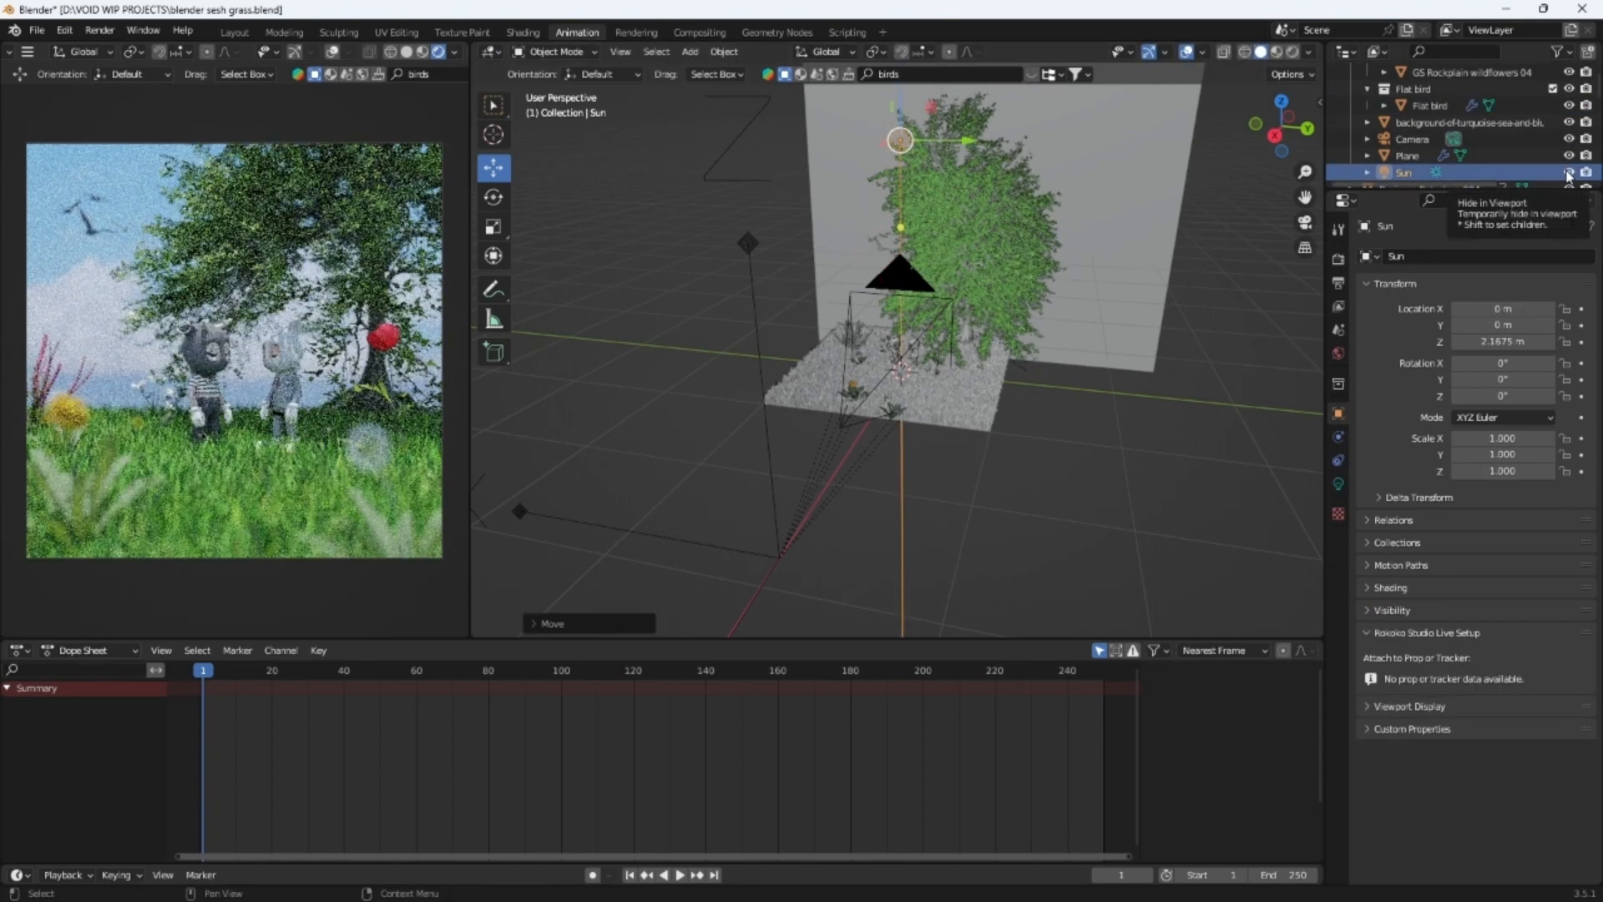
Hide and reshow the Sun light to compare its effect, and tint its light color a pale warm yellow
click(1568, 172)
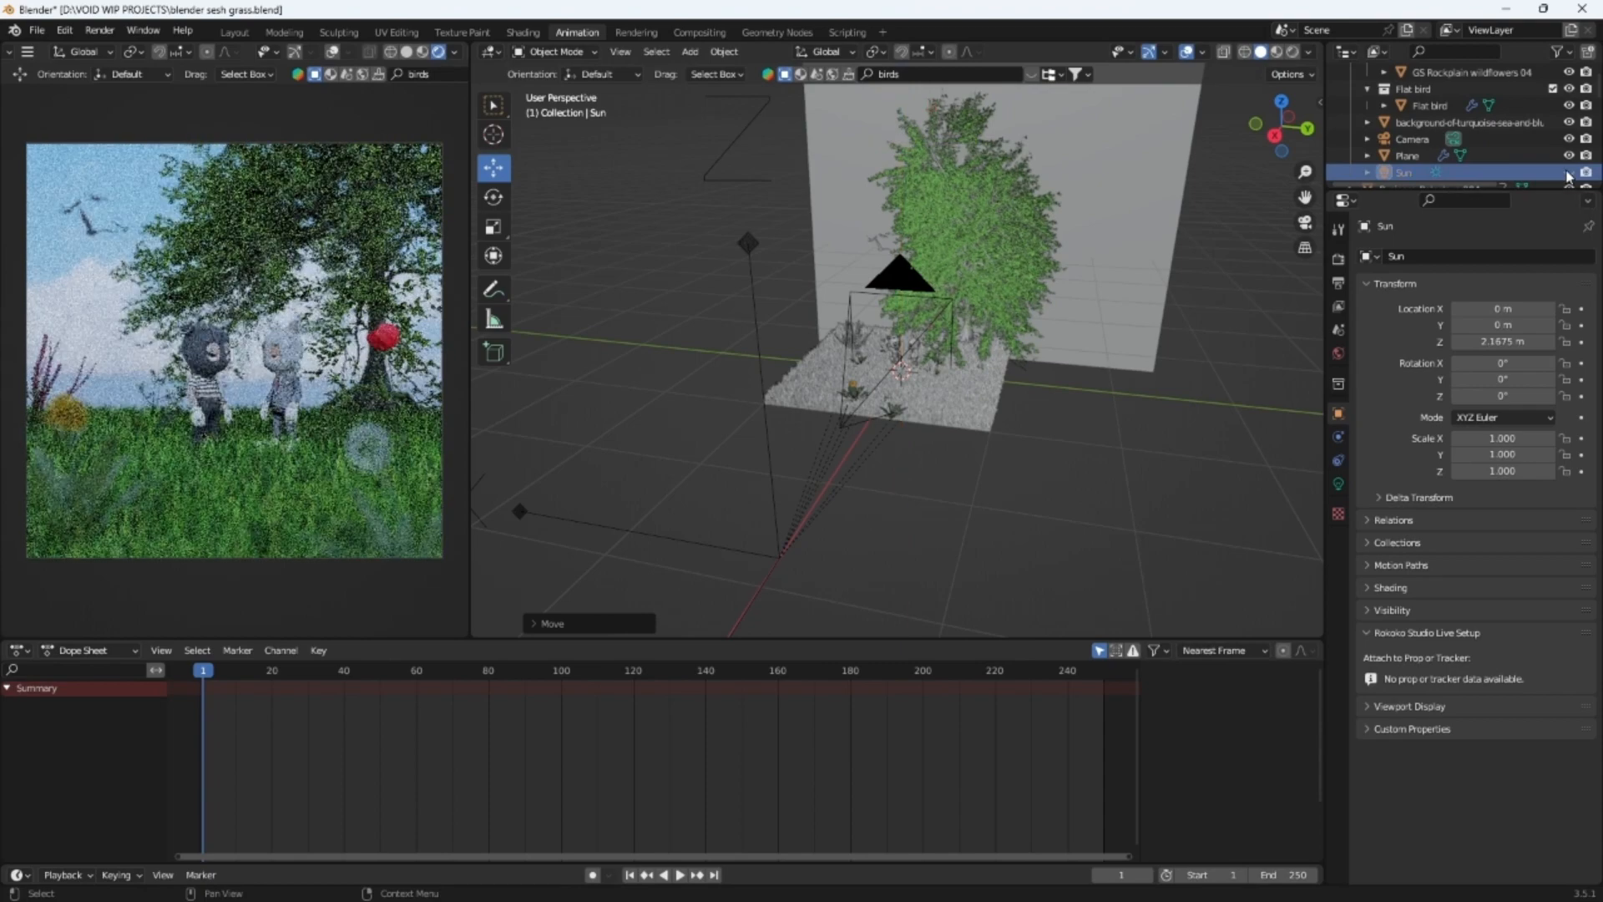
click(1568, 172)
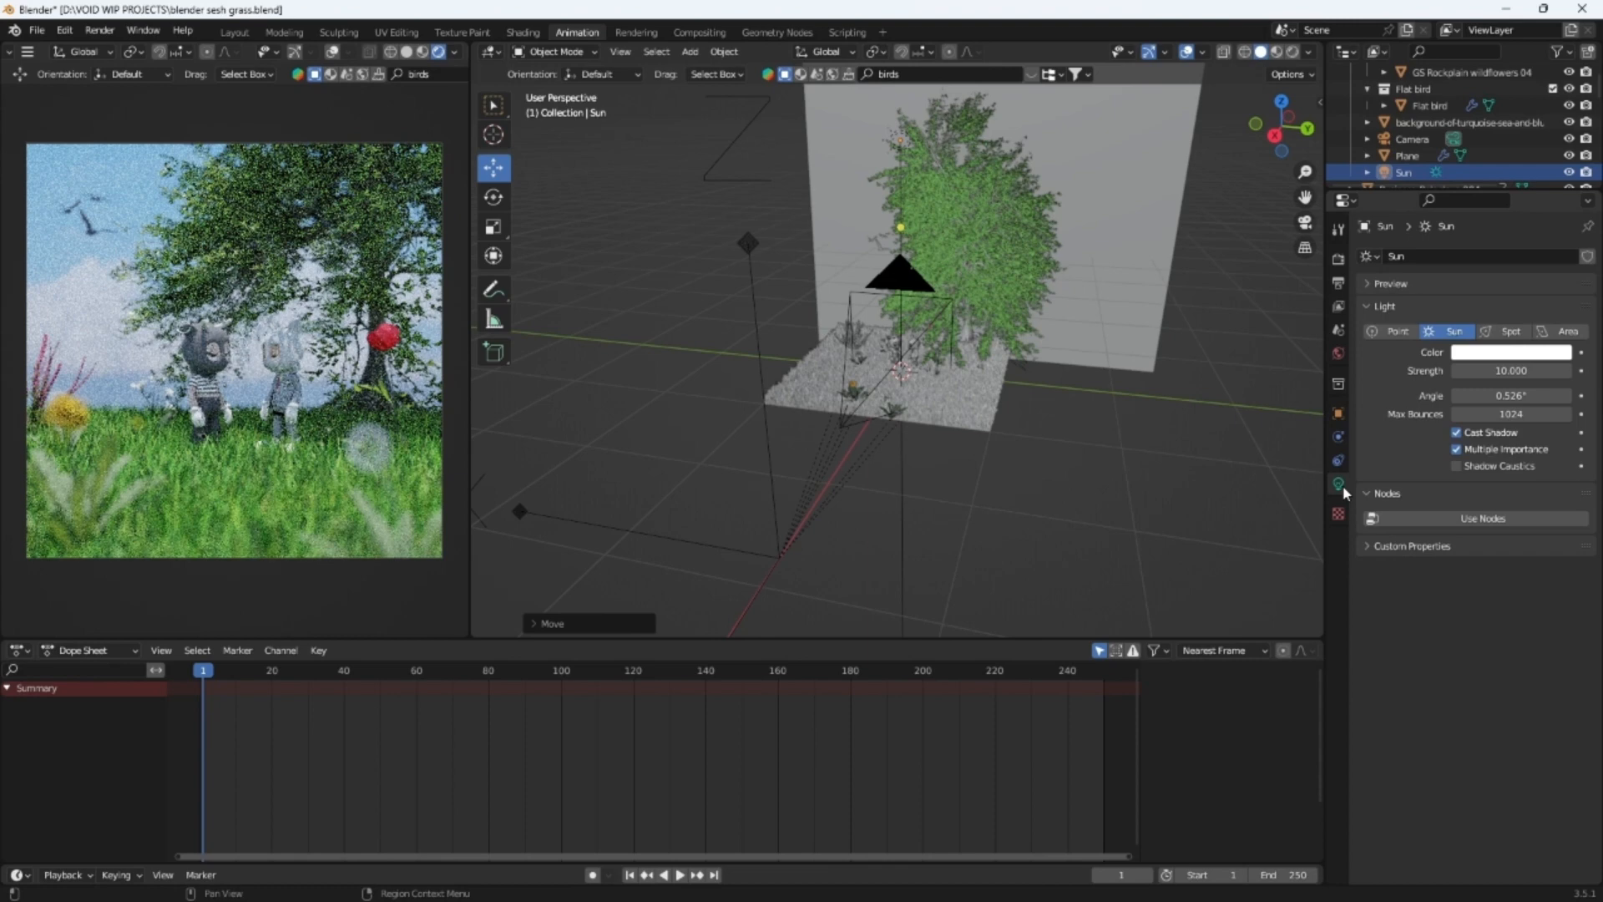
click(1524, 352)
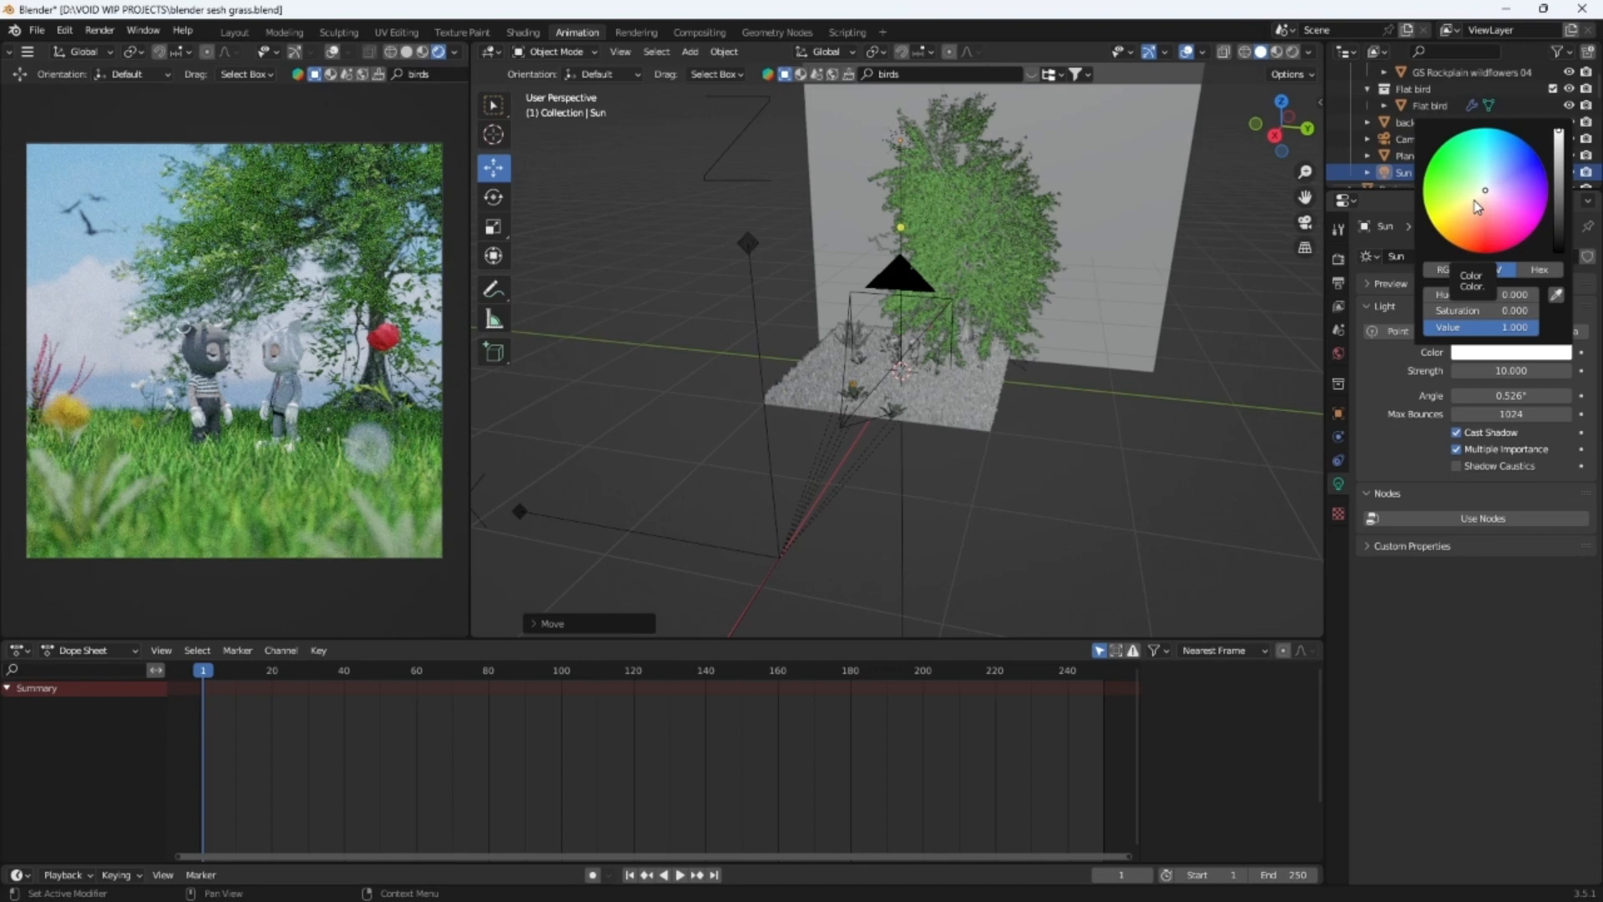
click(1477, 201)
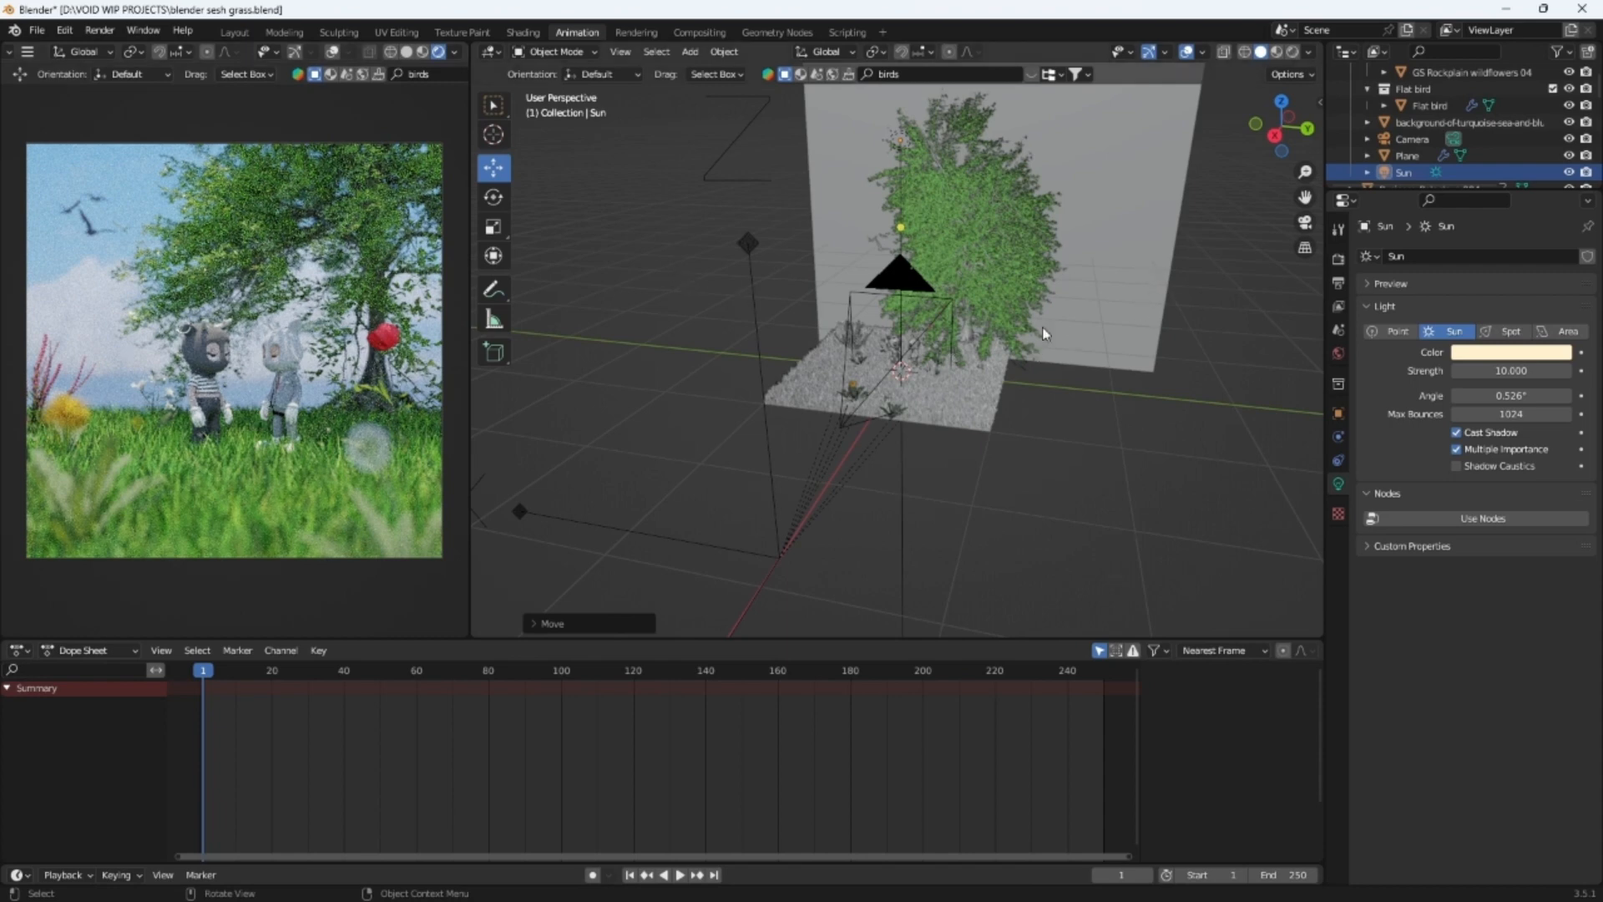
Select the Business_Balaclava.004 mesh and look through the remaining character objects in the scene list
scroll(1454, 124, down, 2)
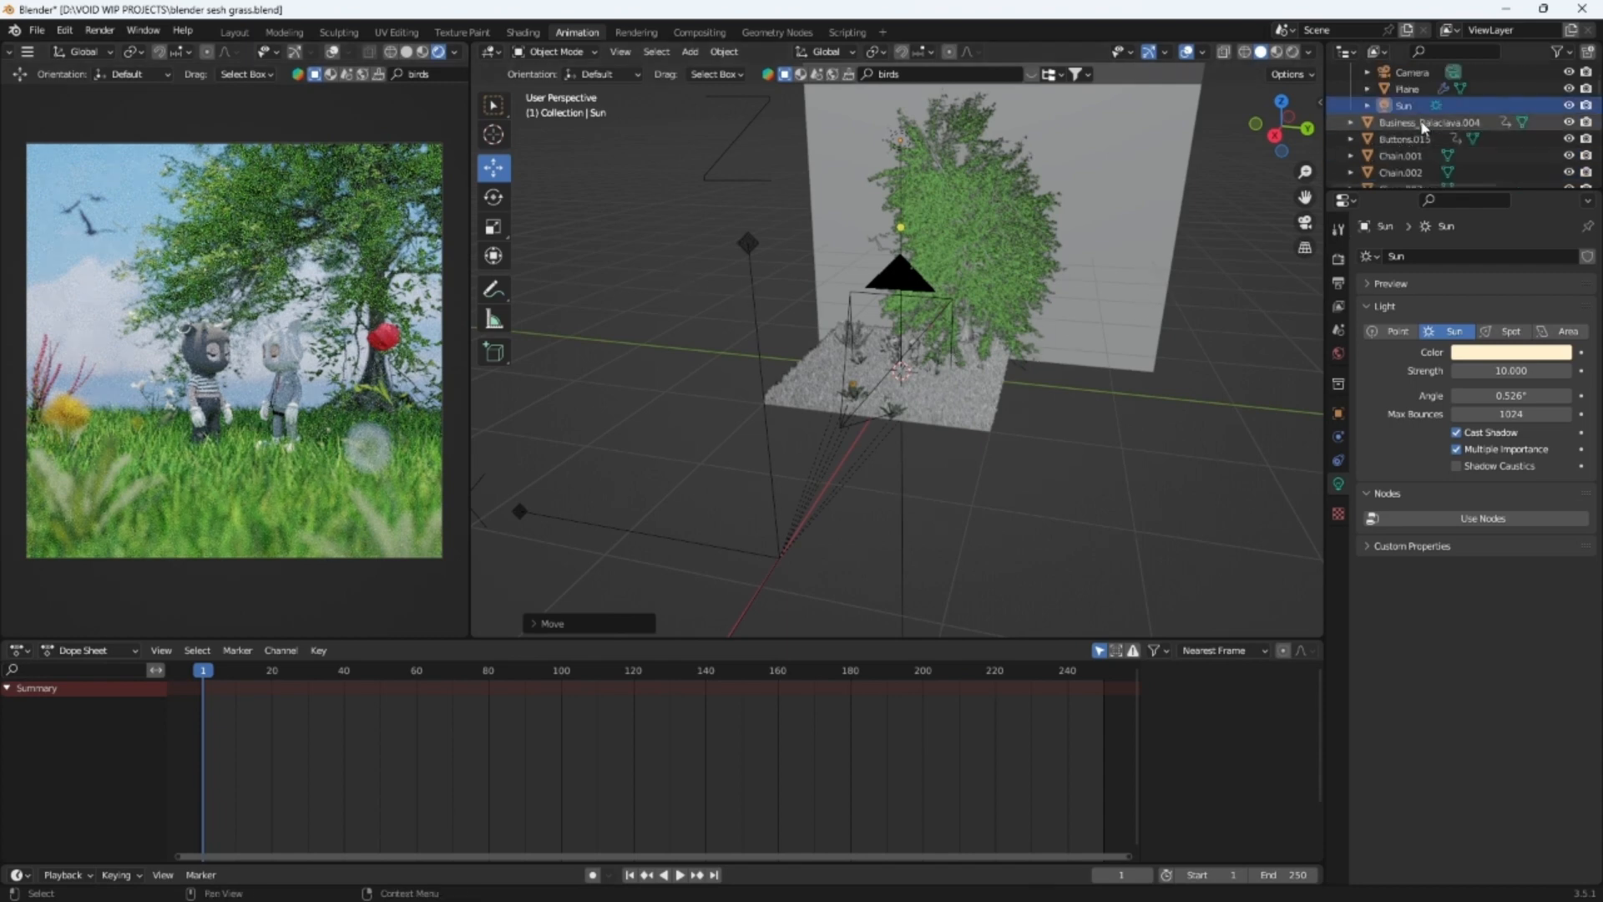
click(1424, 125)
scroll(1424, 152, down, 5)
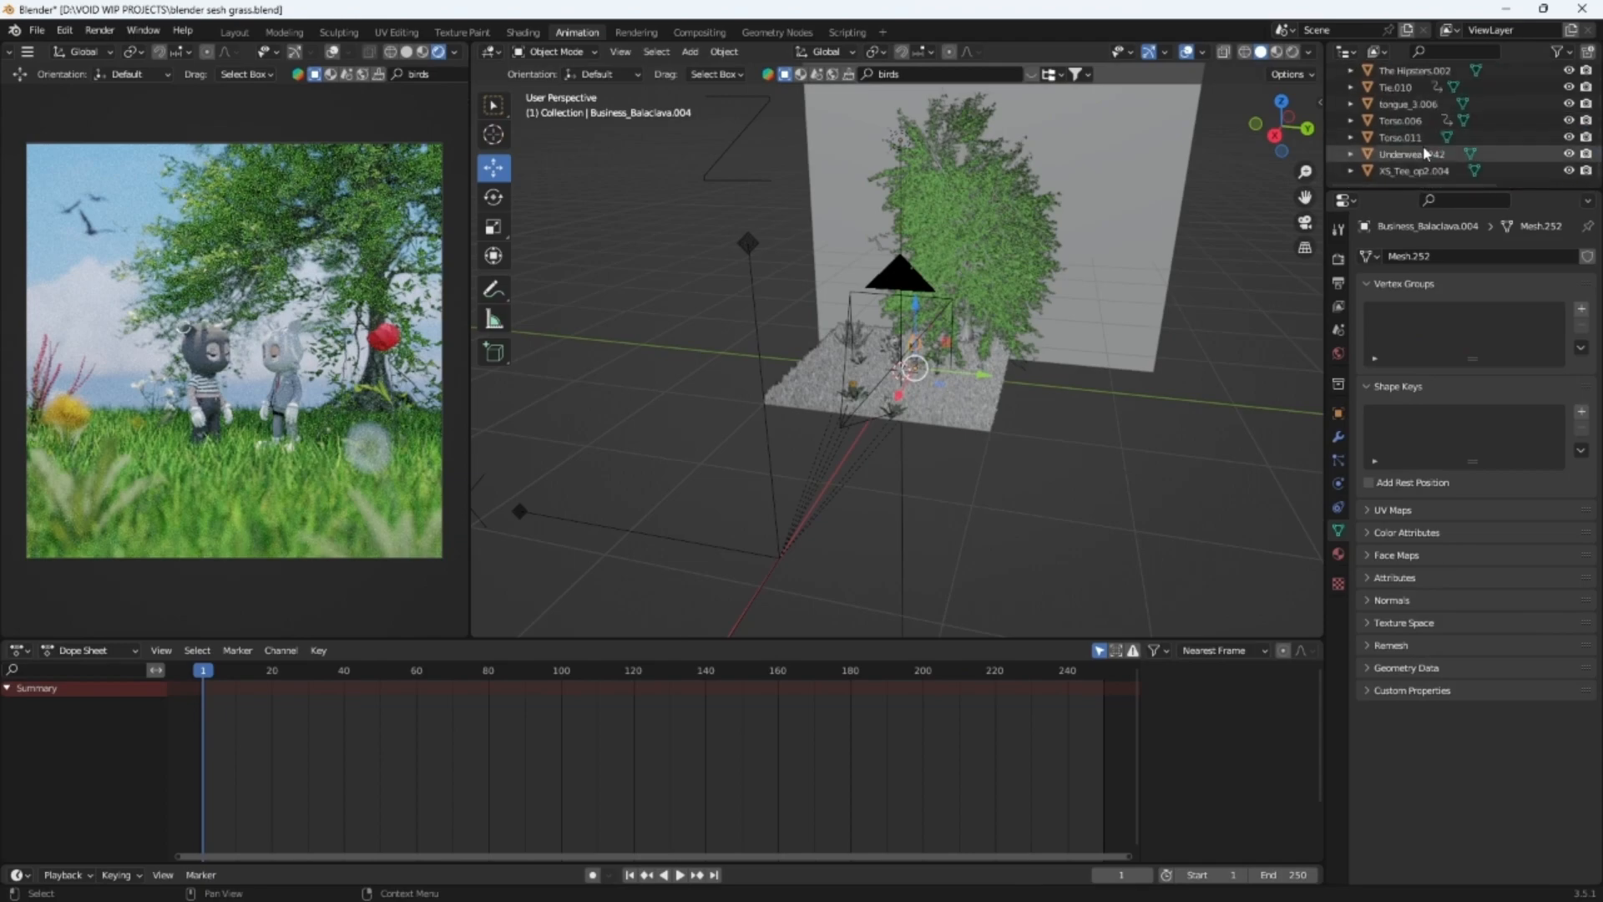